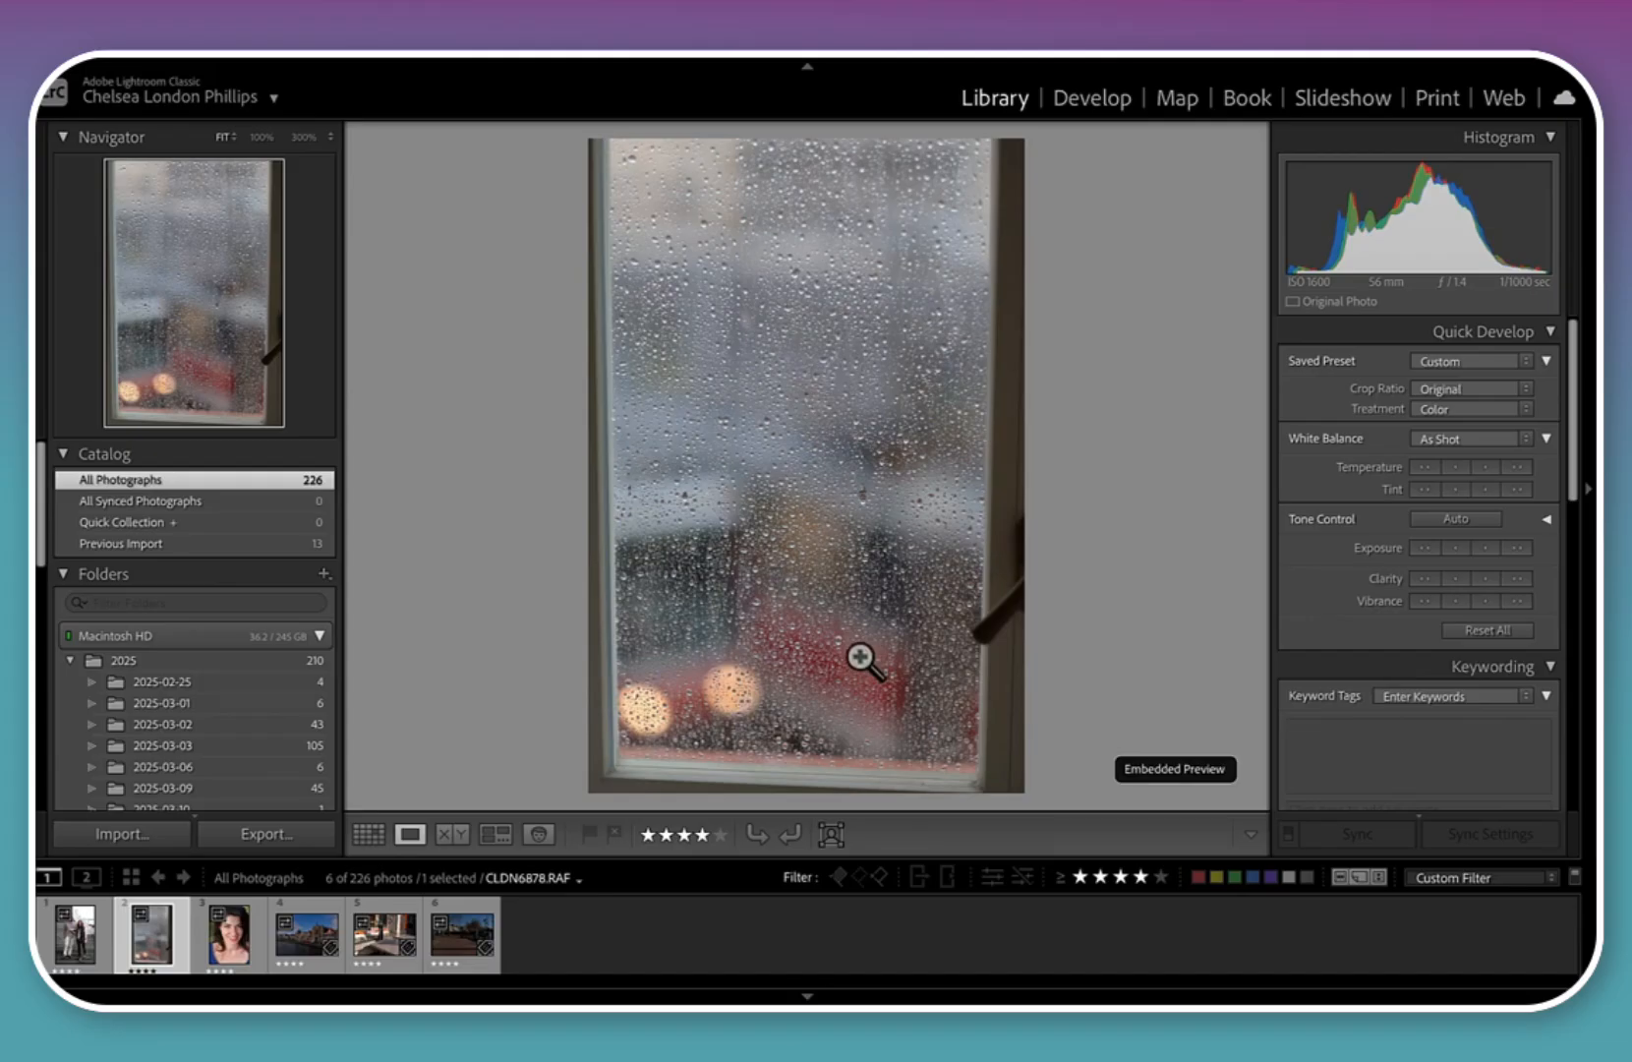
Straighten the rainy window photo in Develop with Guided Upright, drawing guides along the window's bottom, right and left inner edges
{"action": "left_click", "coordinate": [1117, 95]}
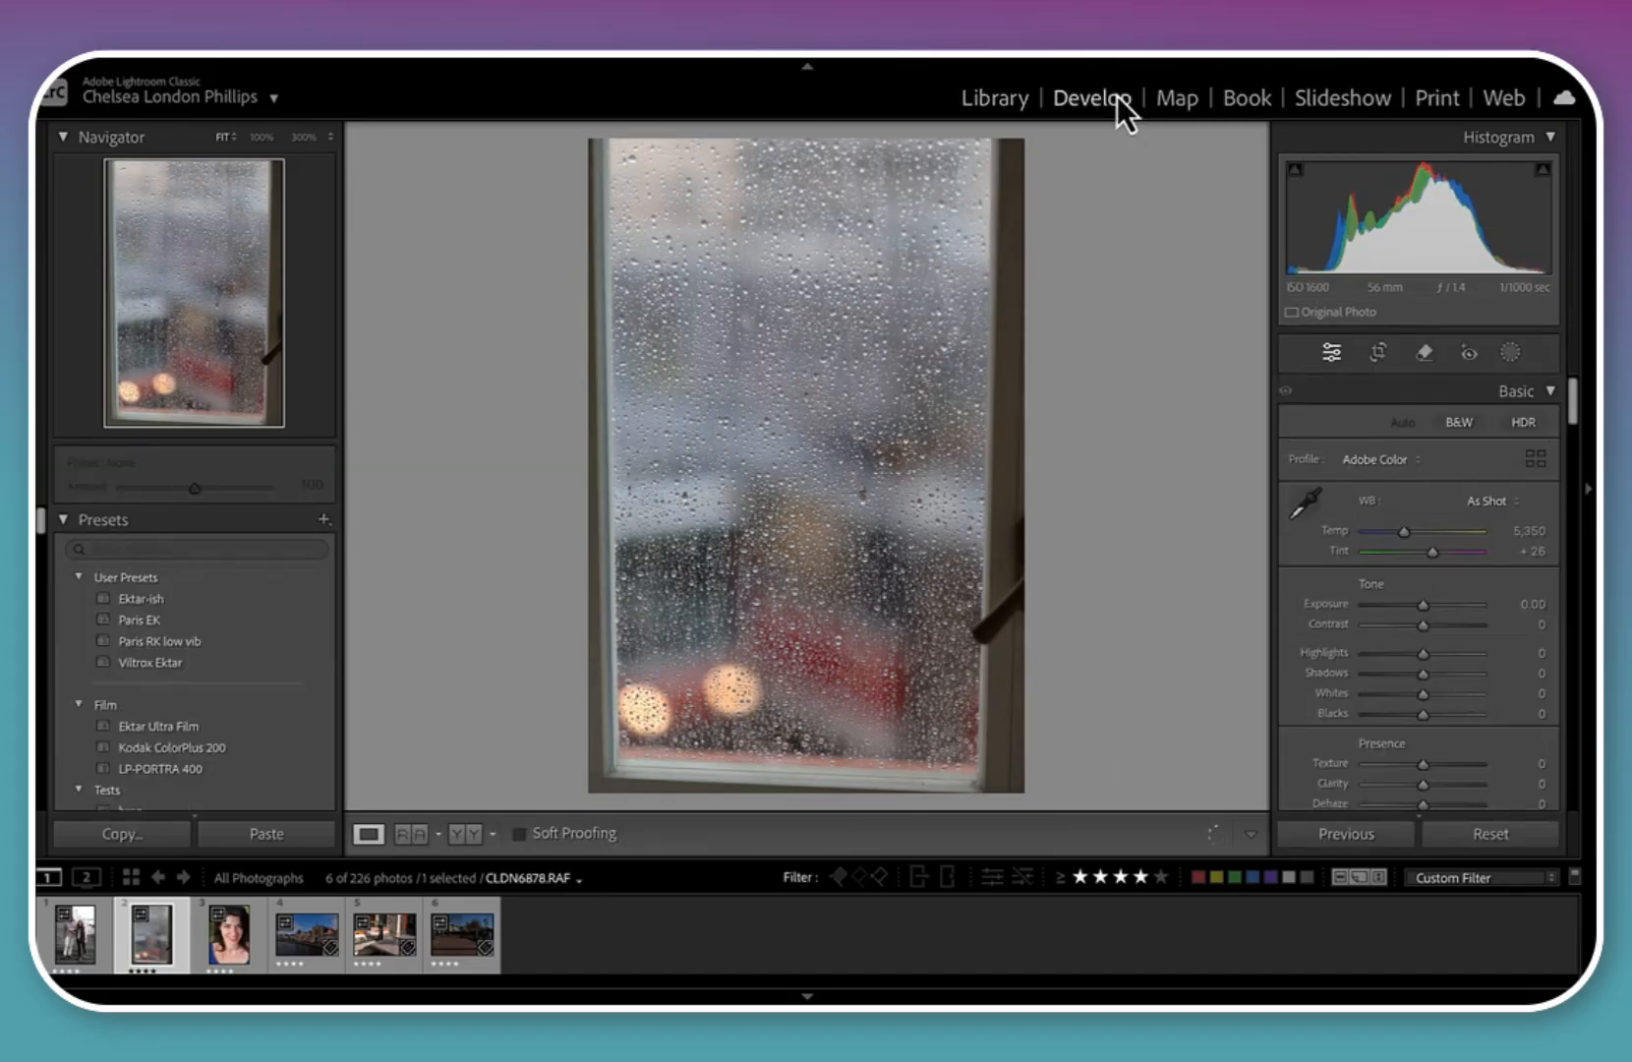
{"action": "scroll", "coordinate": [1448, 676], "scroll_direction": "down", "scroll_amount": 15}
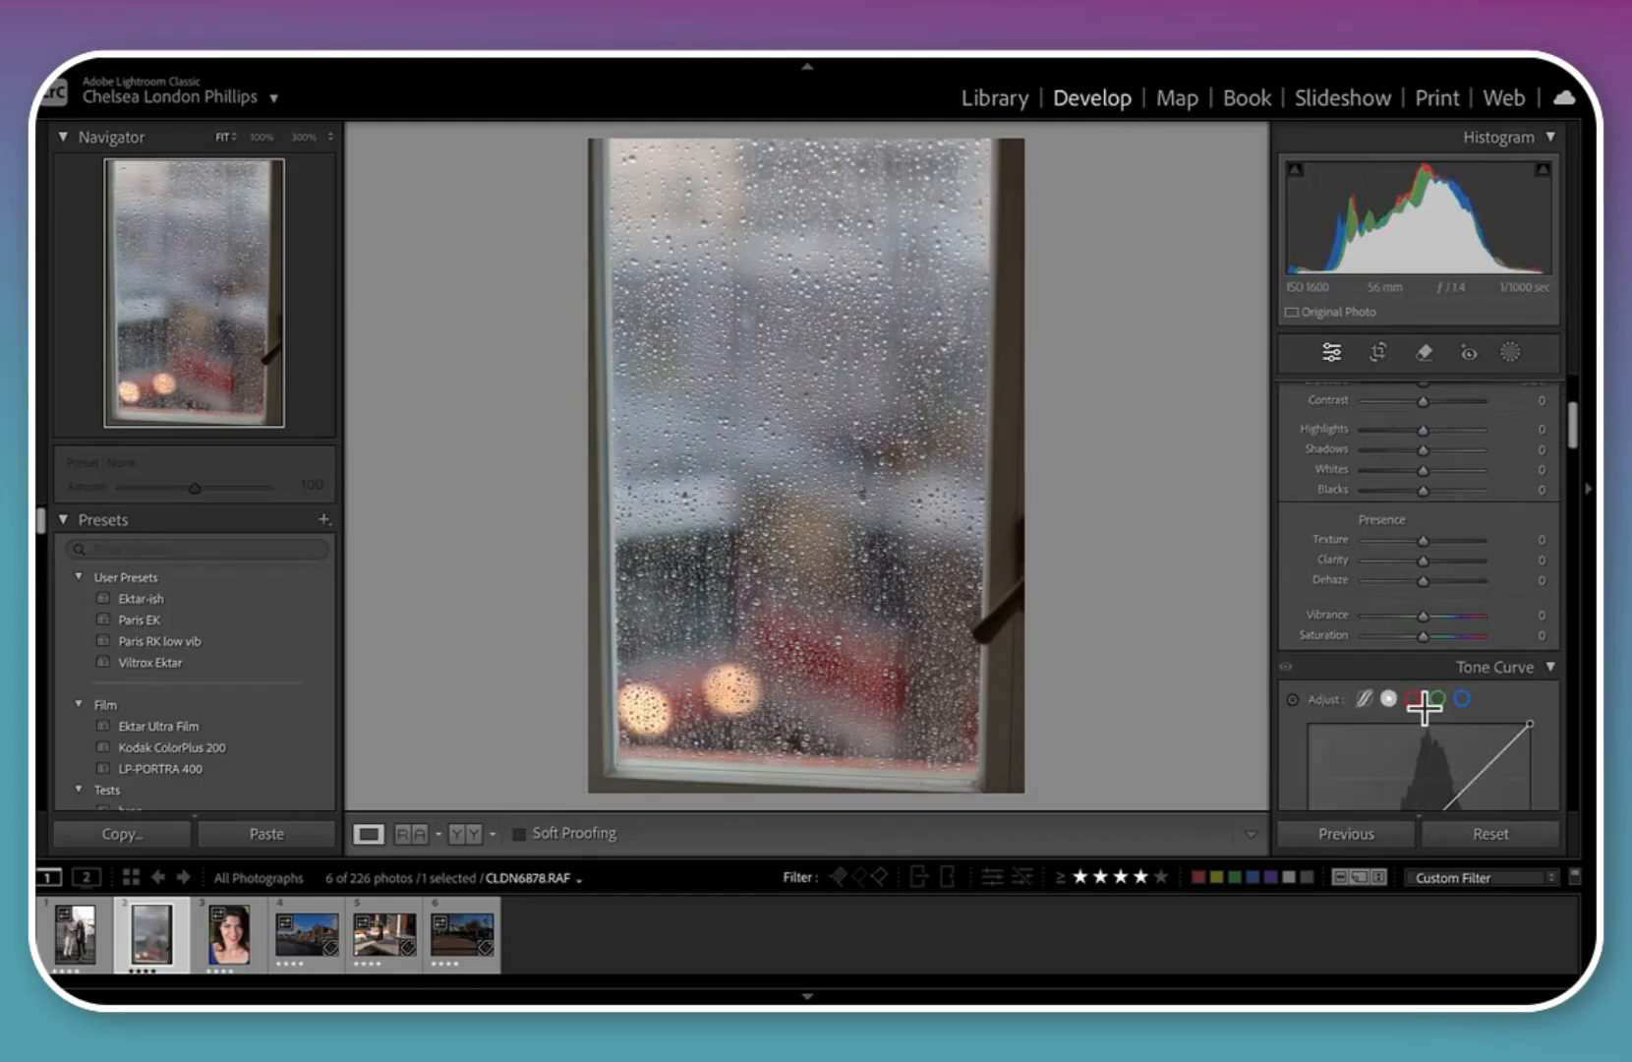
{"action": "scroll", "coordinate": [1426, 712], "scroll_direction": "down", "scroll_amount": 12}
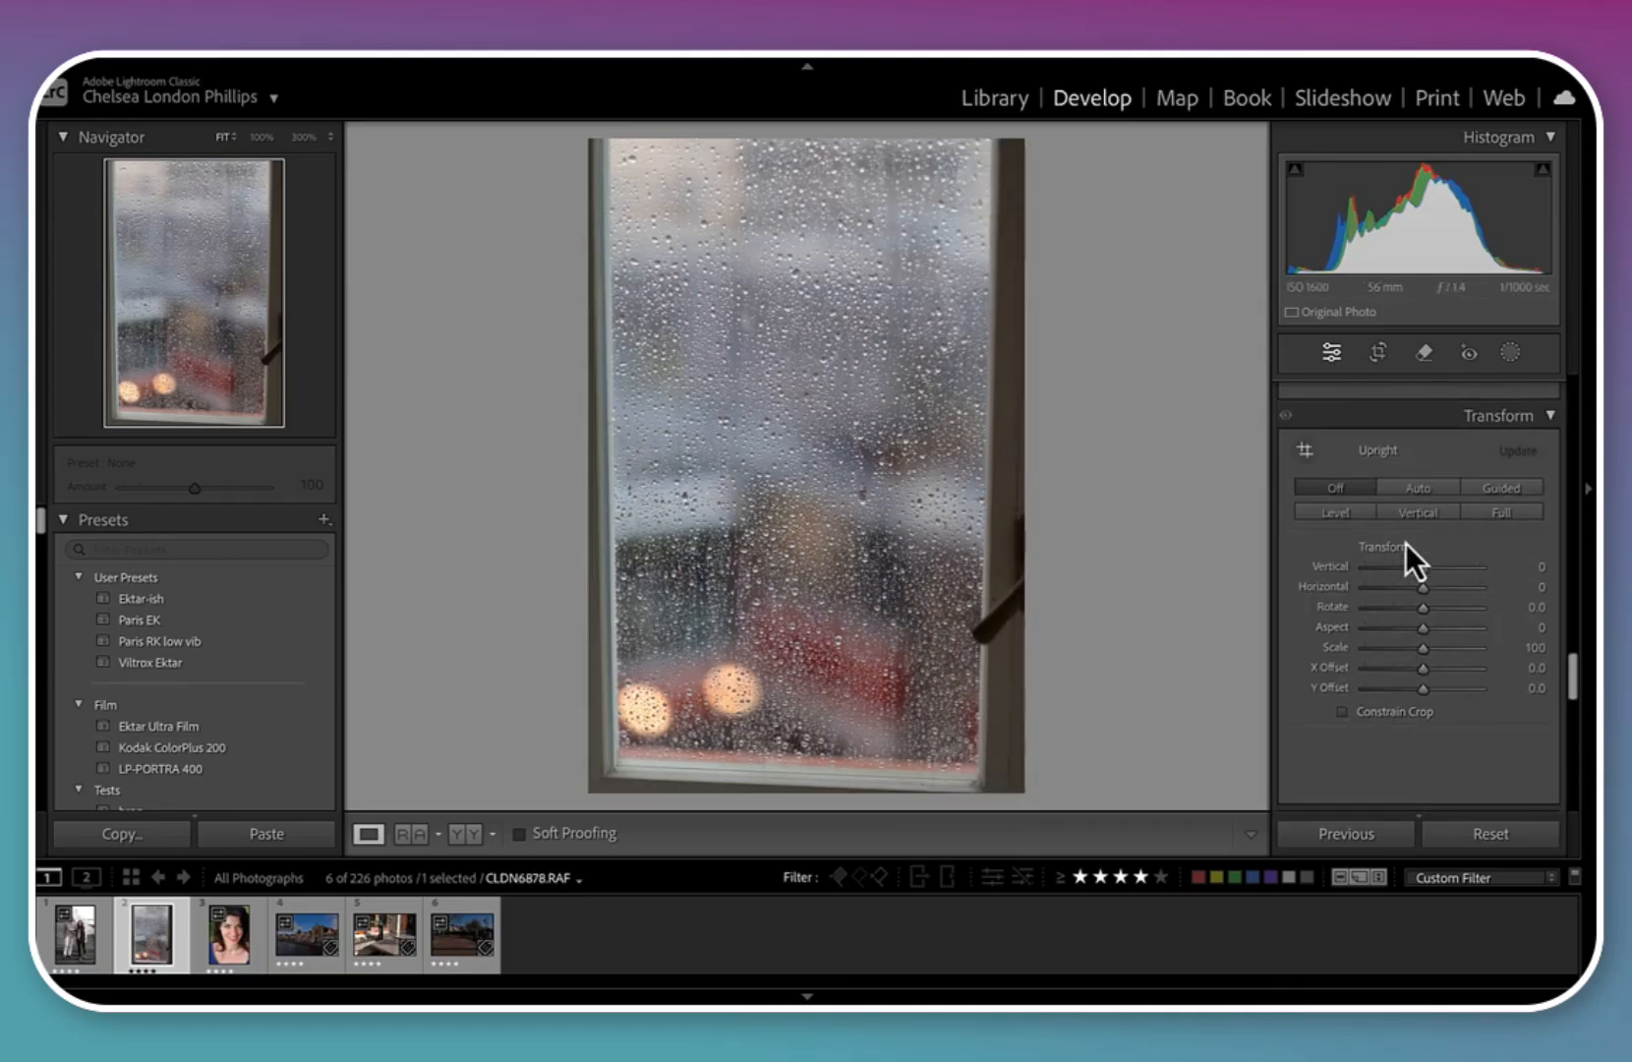
{"action": "left_click", "coordinate": [1505, 489]}
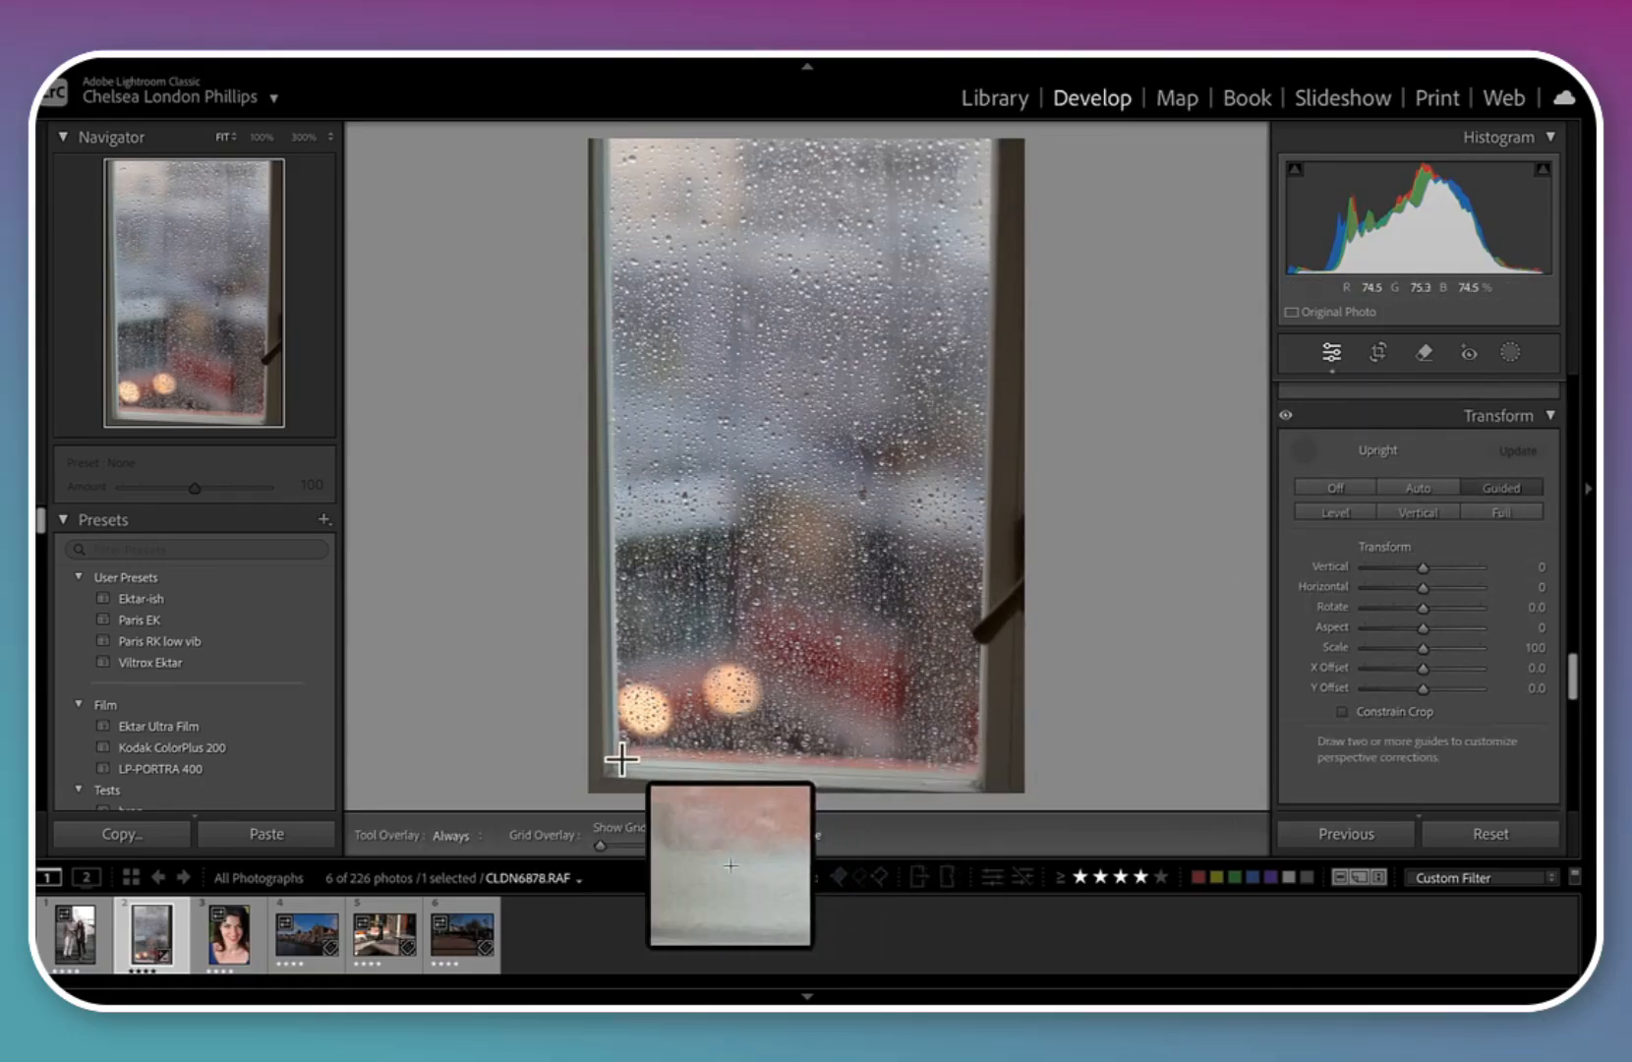
{"action": "left_click_drag", "start_coordinate": [618, 760], "coordinate": [978, 773]}
{"action": "left_click_drag", "start_coordinate": [987, 444], "coordinate": [980, 662]}
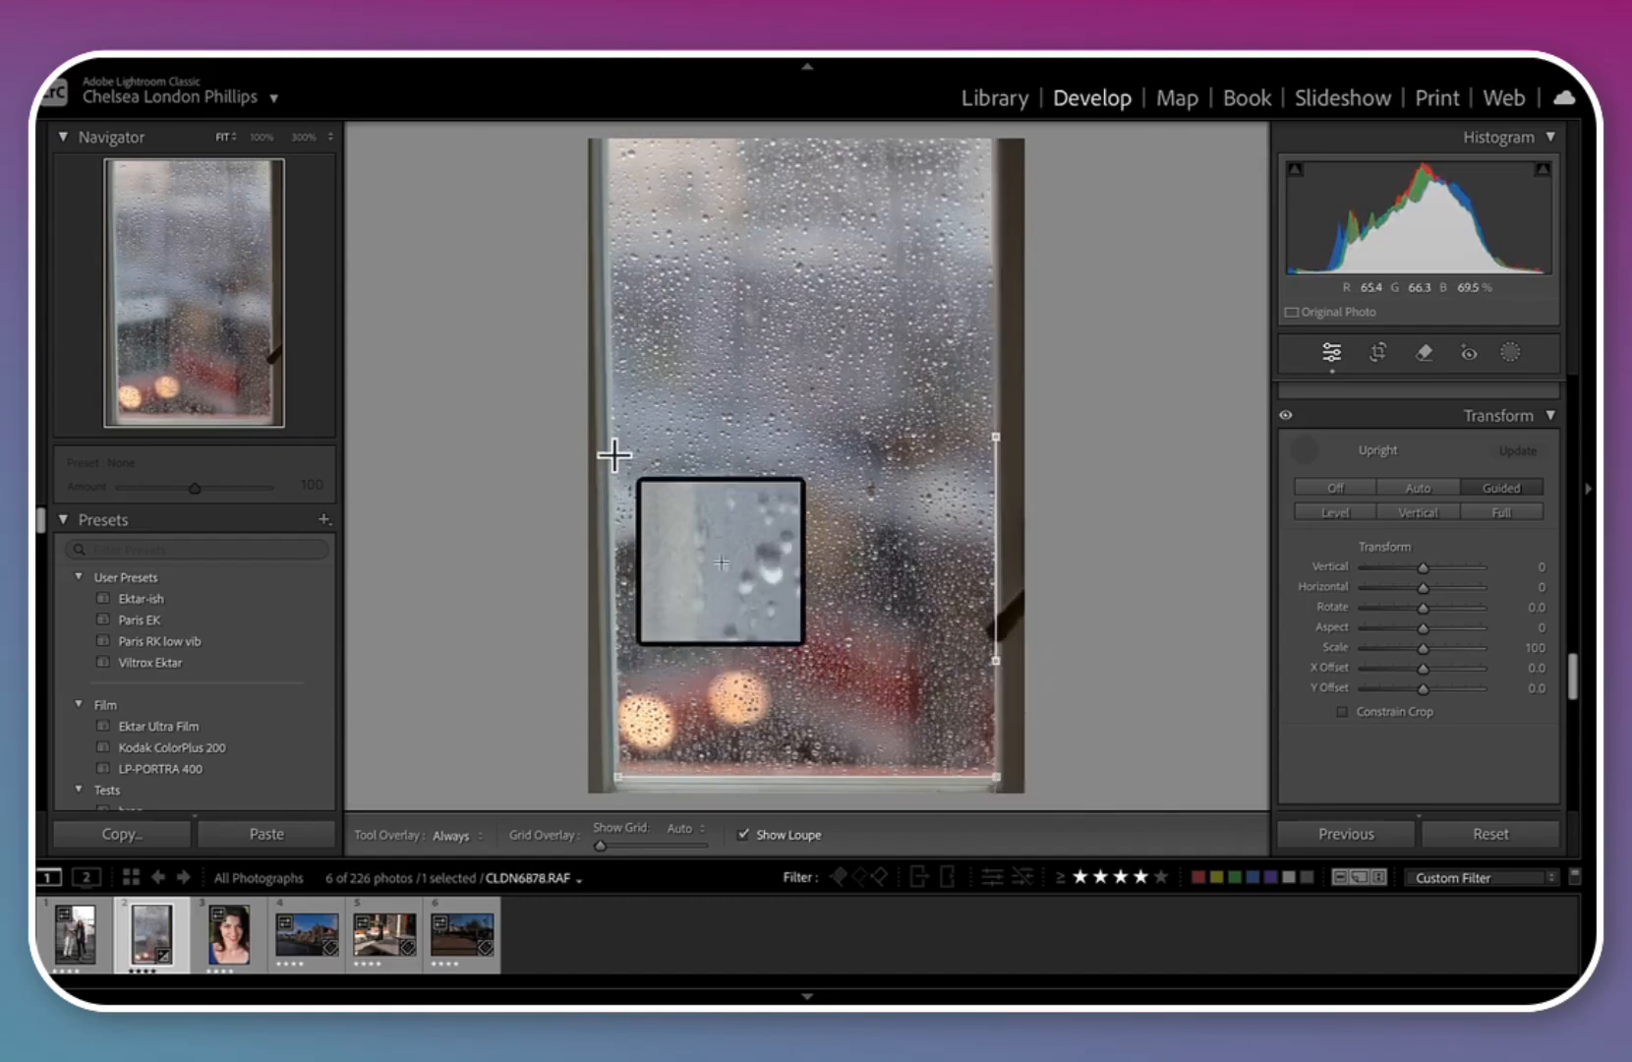
{"action": "left_click_drag", "start_coordinate": [615, 456], "coordinate": [615, 499]}
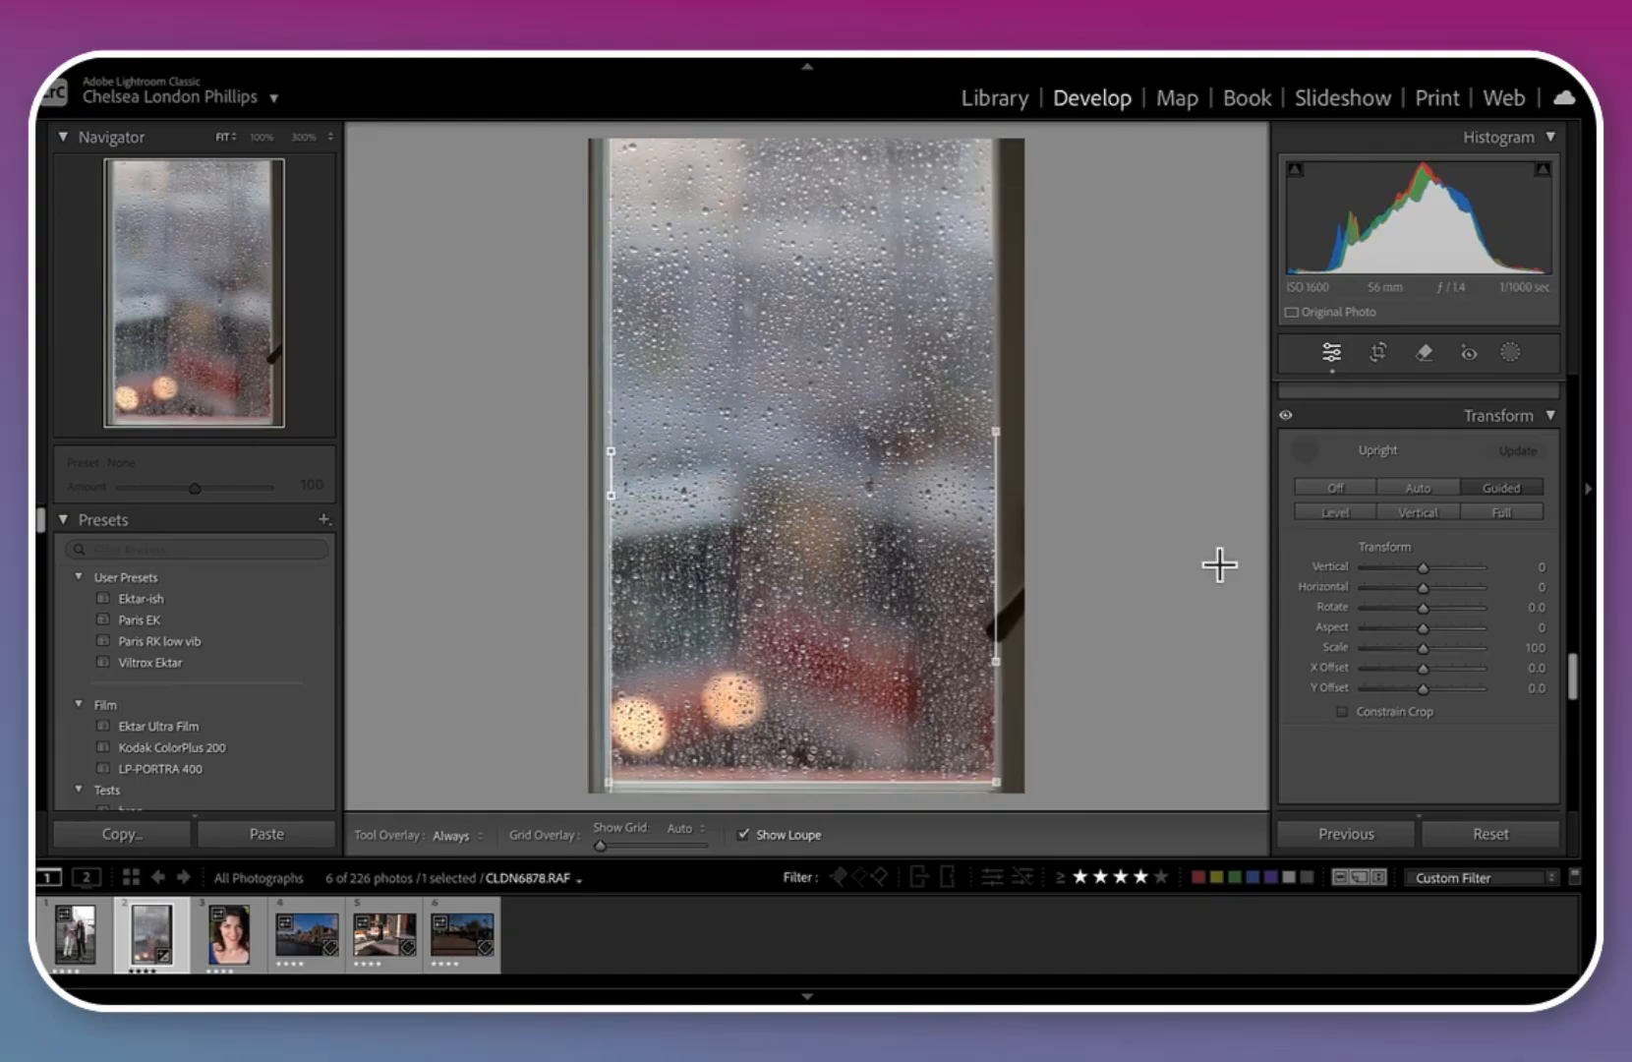
Compare the perspective-corrected window photo repeatedly with its before version
{"action": "key", "text": "backslash"}
{"action": "key", "text": "backslash"}
{"action": "key", "text": "backslash"}
{"action": "key", "text": "backslash"}
{"action": "key", "text": "backslash"}
{"action": "key", "text": "backslash"}
{"action": "key", "text": "backslash"}
{"action": "key", "text": "backslash"}
{"action": "key", "text": "backslash"}
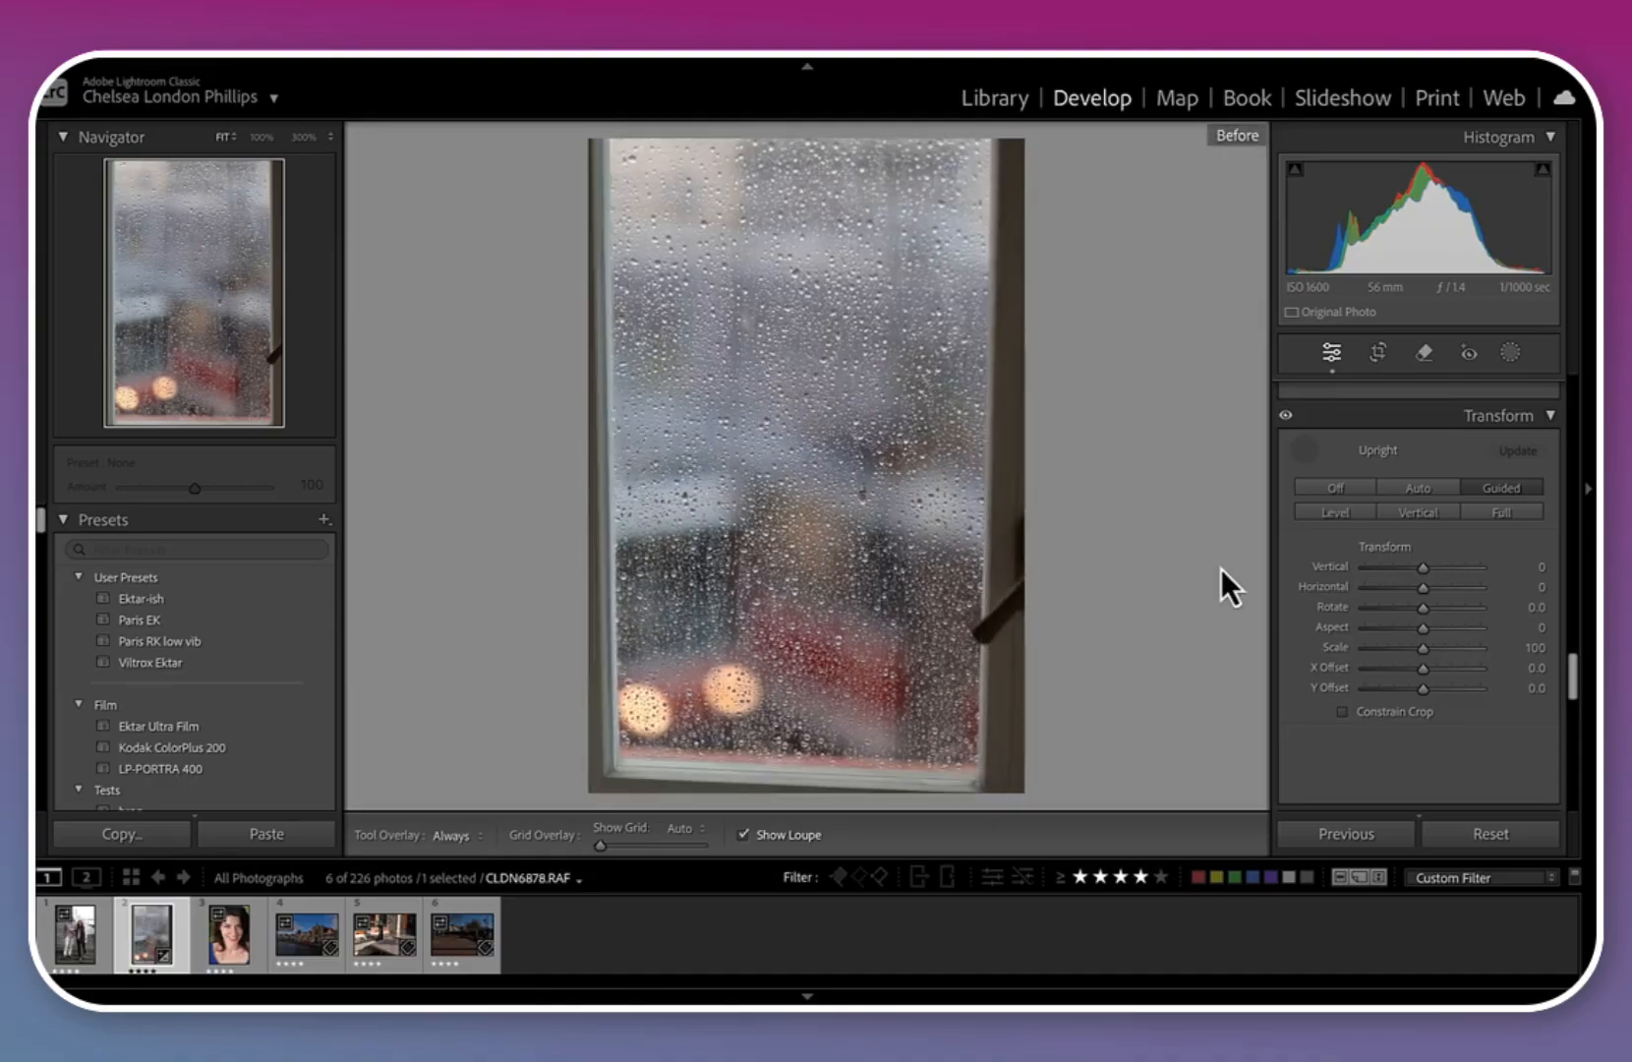
{"action": "key", "text": "backslash"}
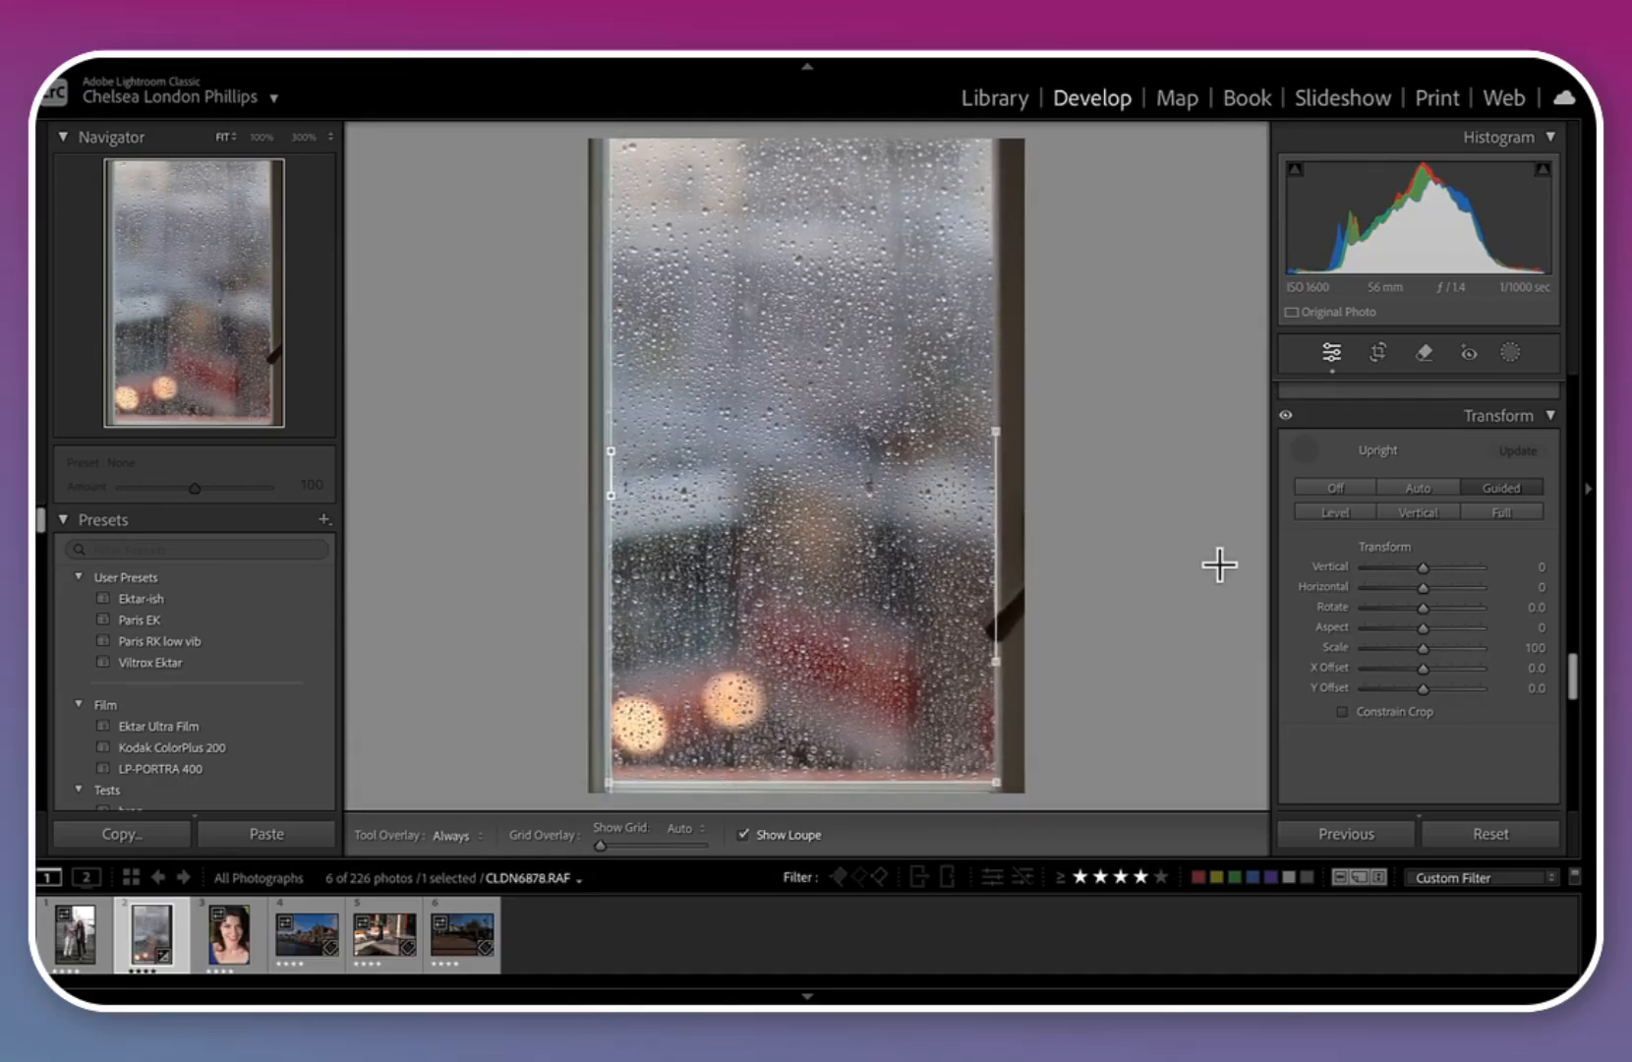
Crop the photo at its original aspect ratio to exclude the window frame along both sides and the bottom
{"action": "left_click", "coordinate": [1383, 358]}
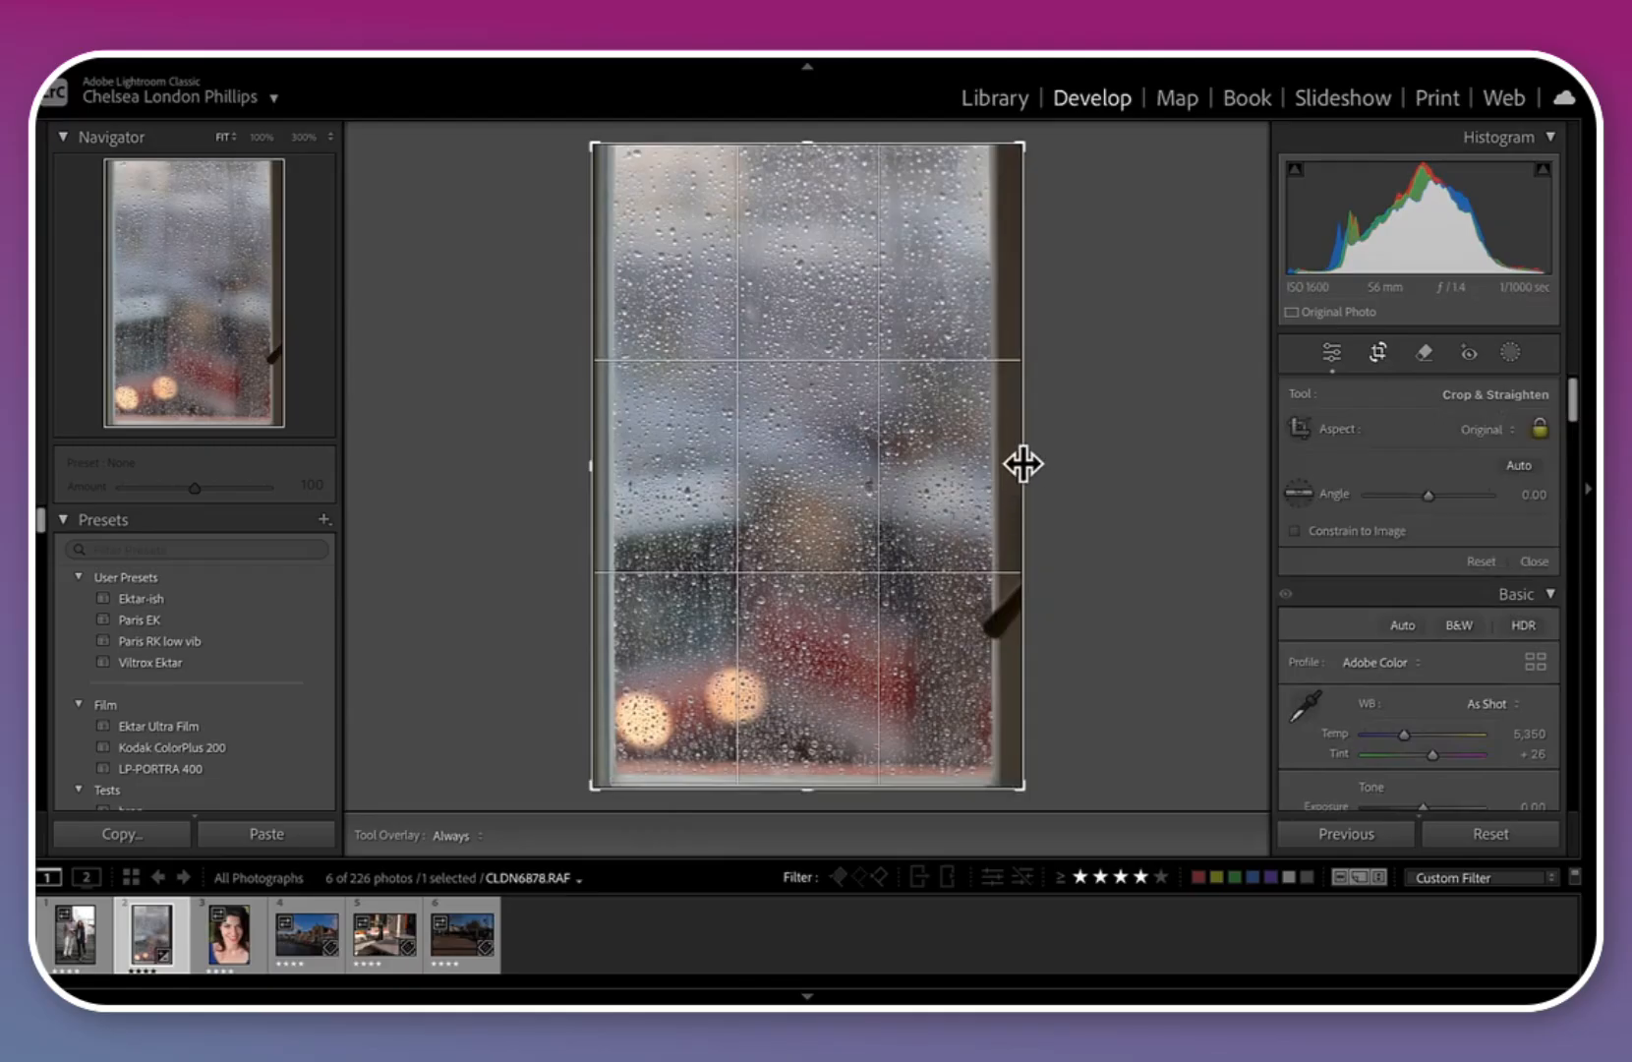
{"action": "left_click_drag", "start_coordinate": [1023, 464], "coordinate": [1002, 460]}
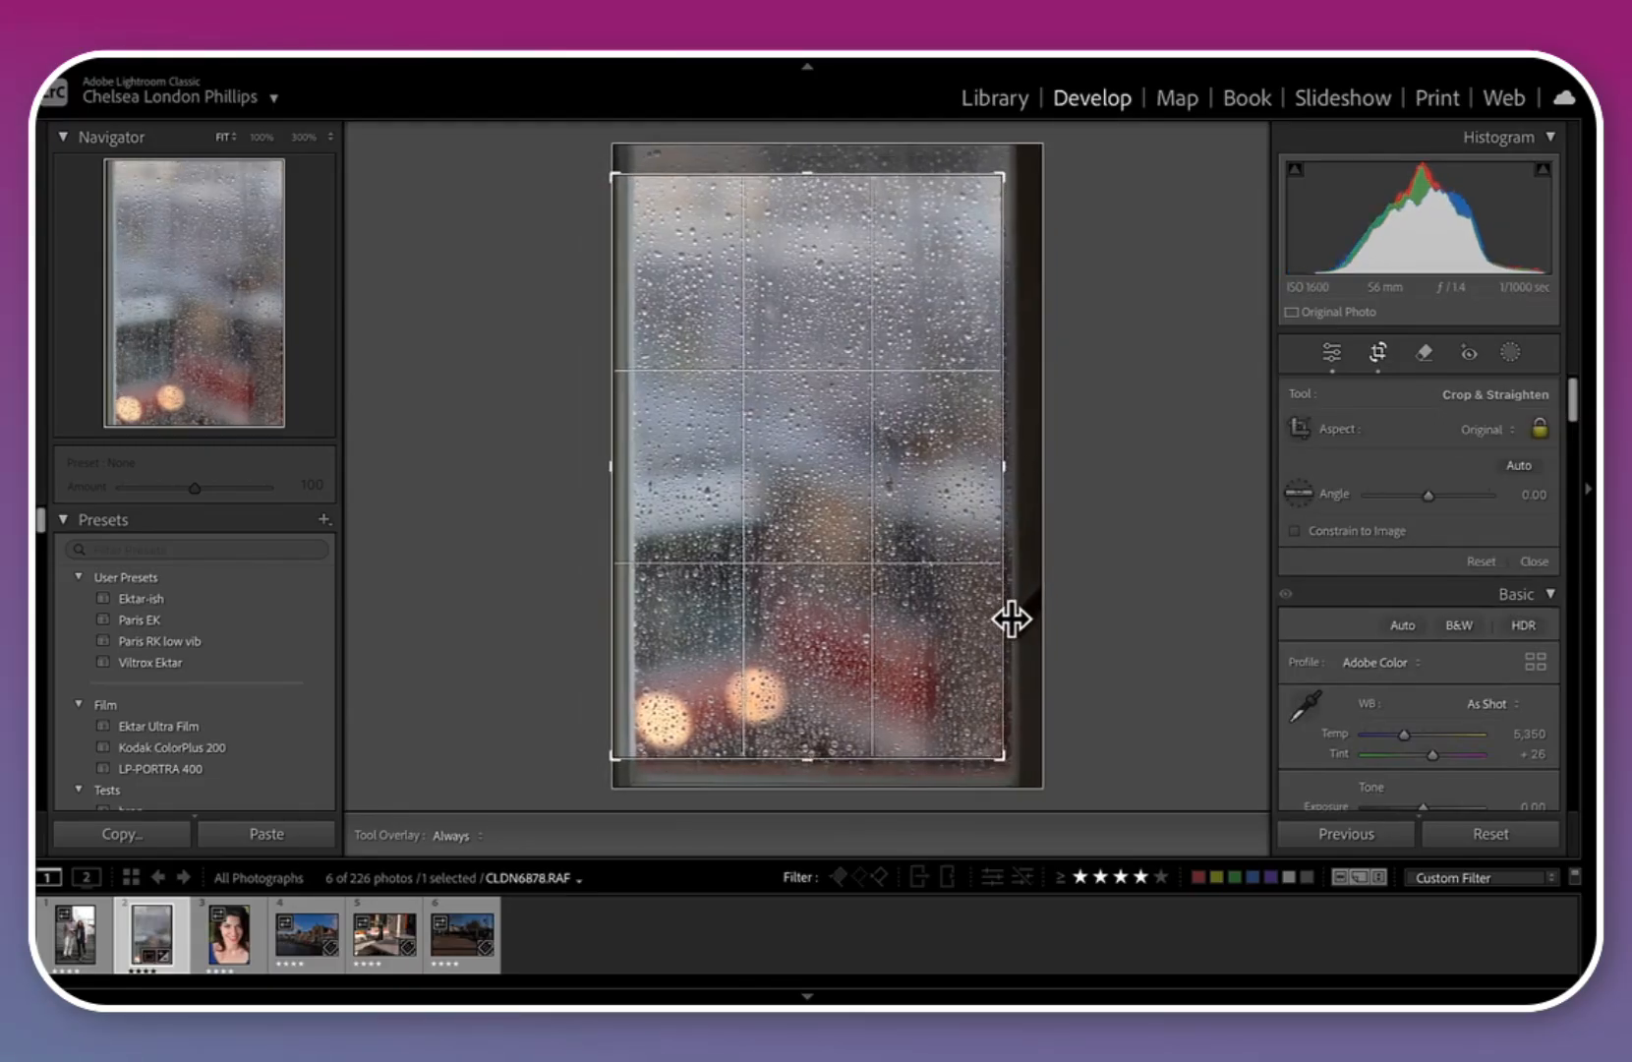
{"action": "mouse_move", "coordinate": [962, 657]}
{"action": "left_mouse_down"}
{"action": "mouse_move", "coordinate": [897, 657]}
{"action": "mouse_move", "coordinate": [966, 651]}
{"action": "left_mouse_up"}
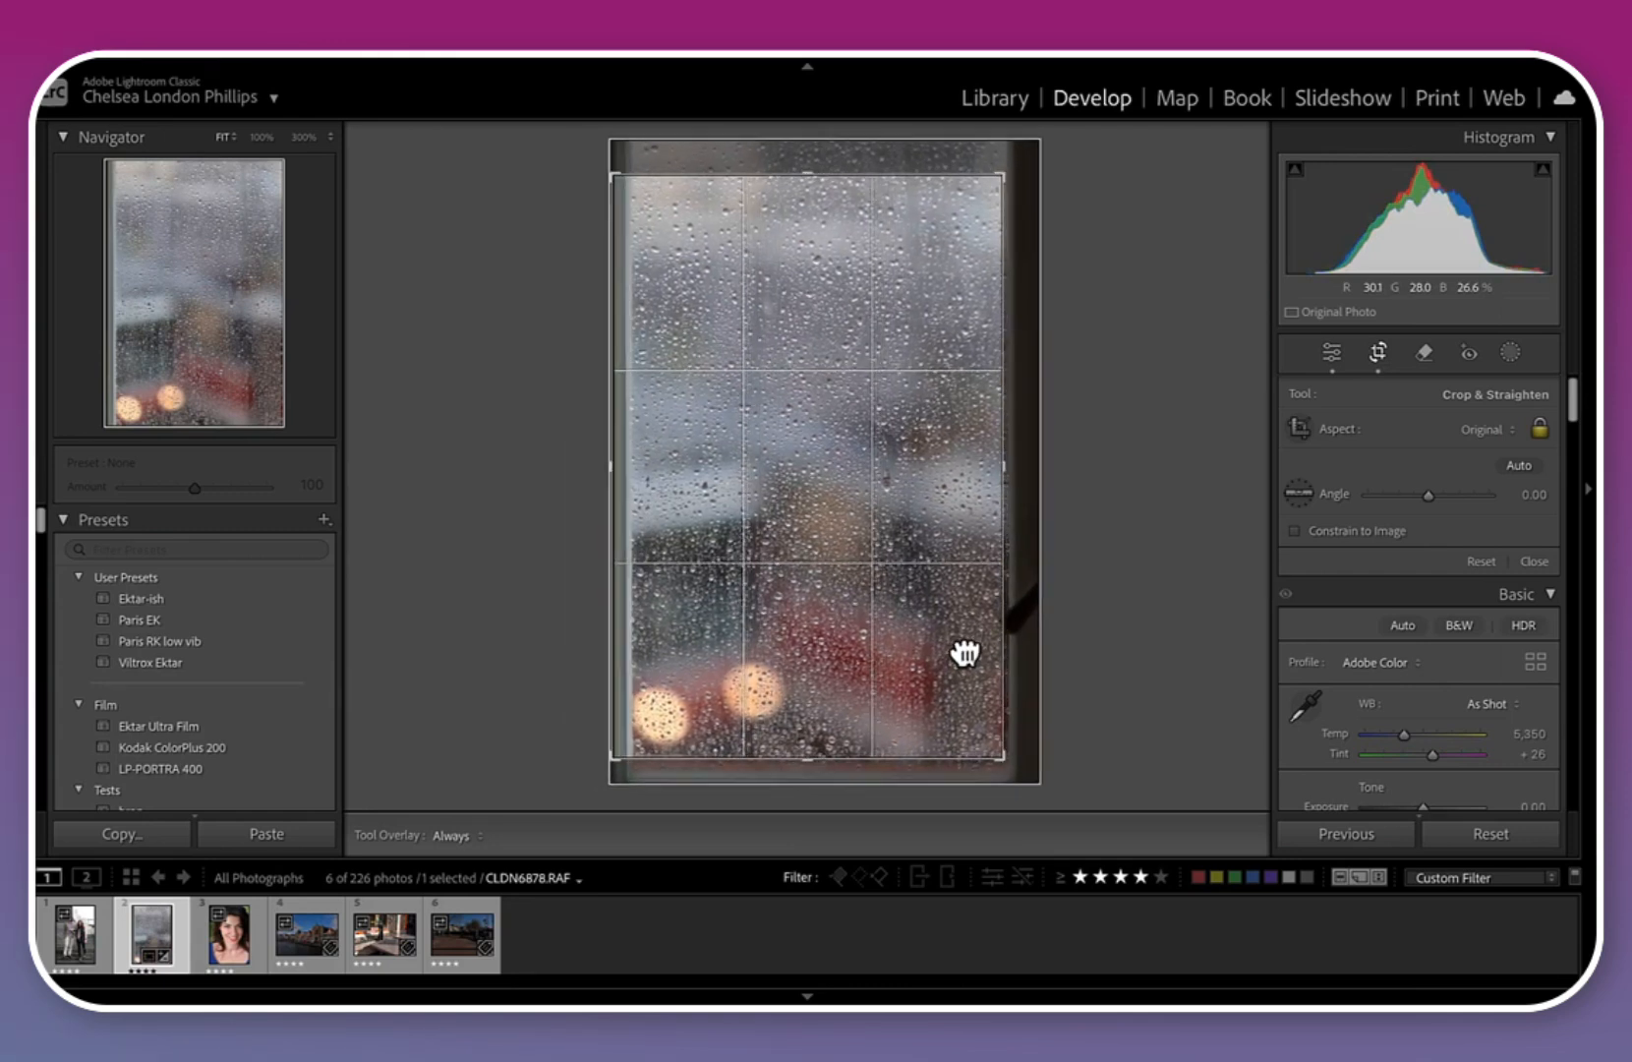
{"action": "left_click_drag", "start_coordinate": [612, 459], "coordinate": [621, 466]}
{"action": "left_click_drag", "start_coordinate": [758, 522], "coordinate": [763, 496]}
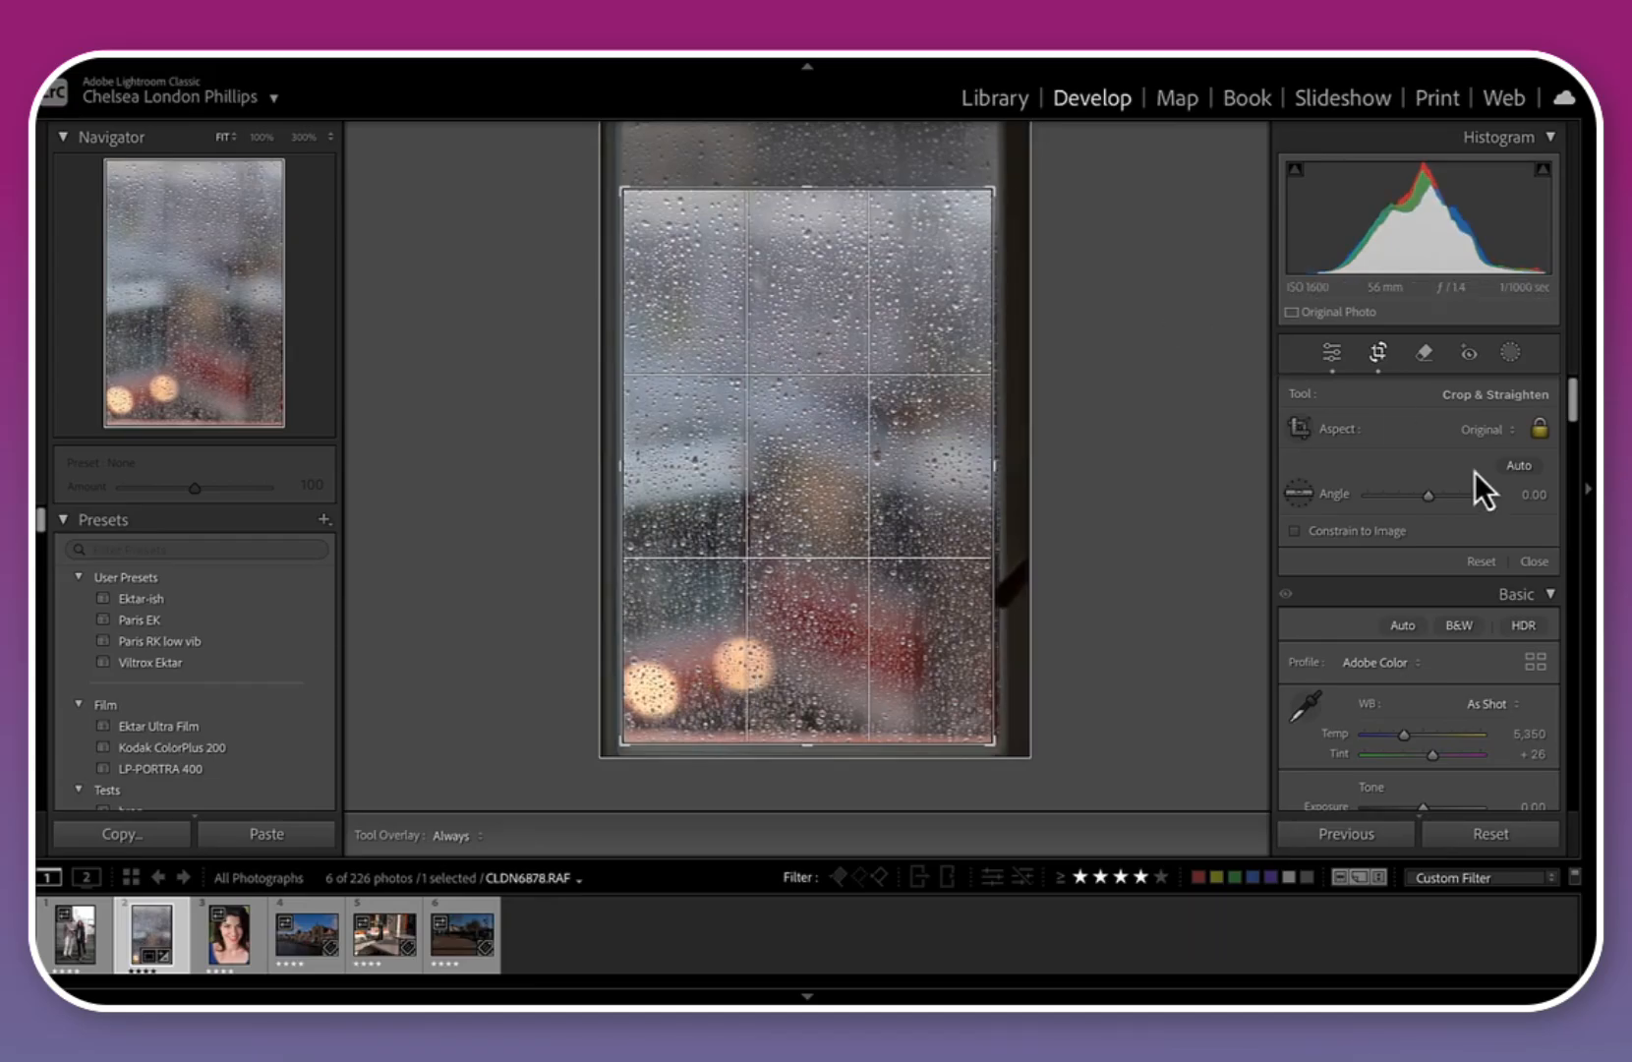
Unlock the crop's aspect ratio, extend its upper edge to the top of the image and apply the crop
{"action": "left_click", "coordinate": [1539, 430]}
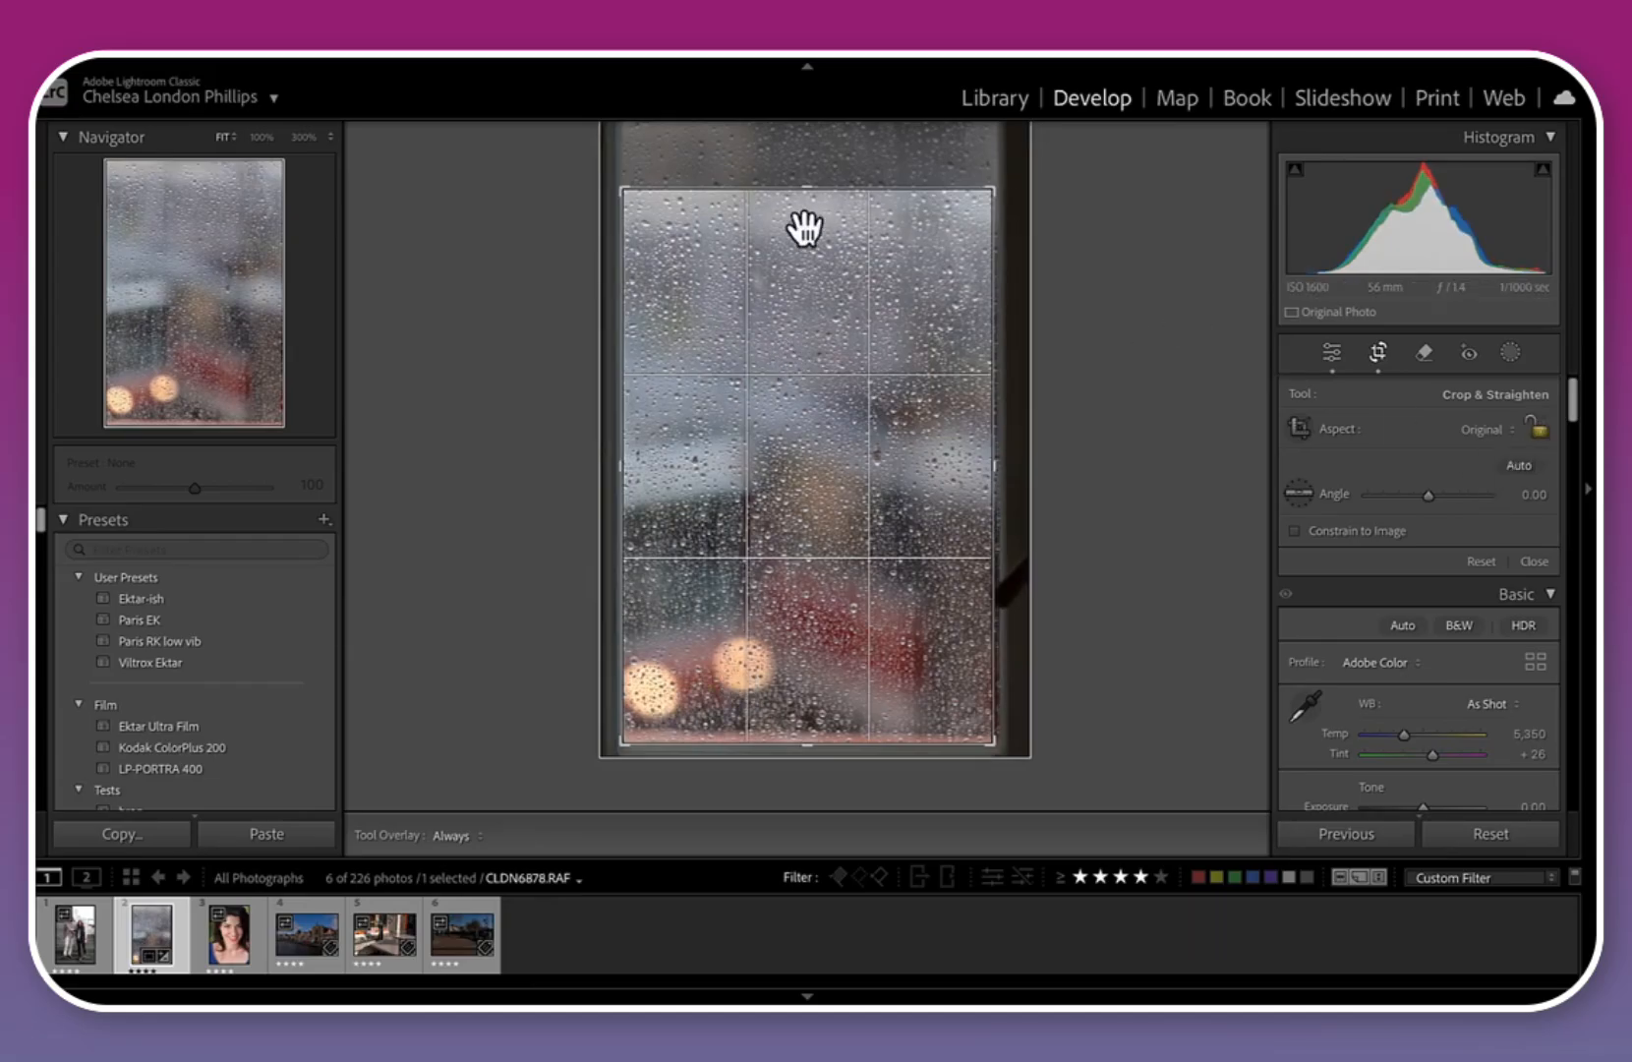
{"action": "left_click_drag", "start_coordinate": [807, 189], "coordinate": [805, 145]}
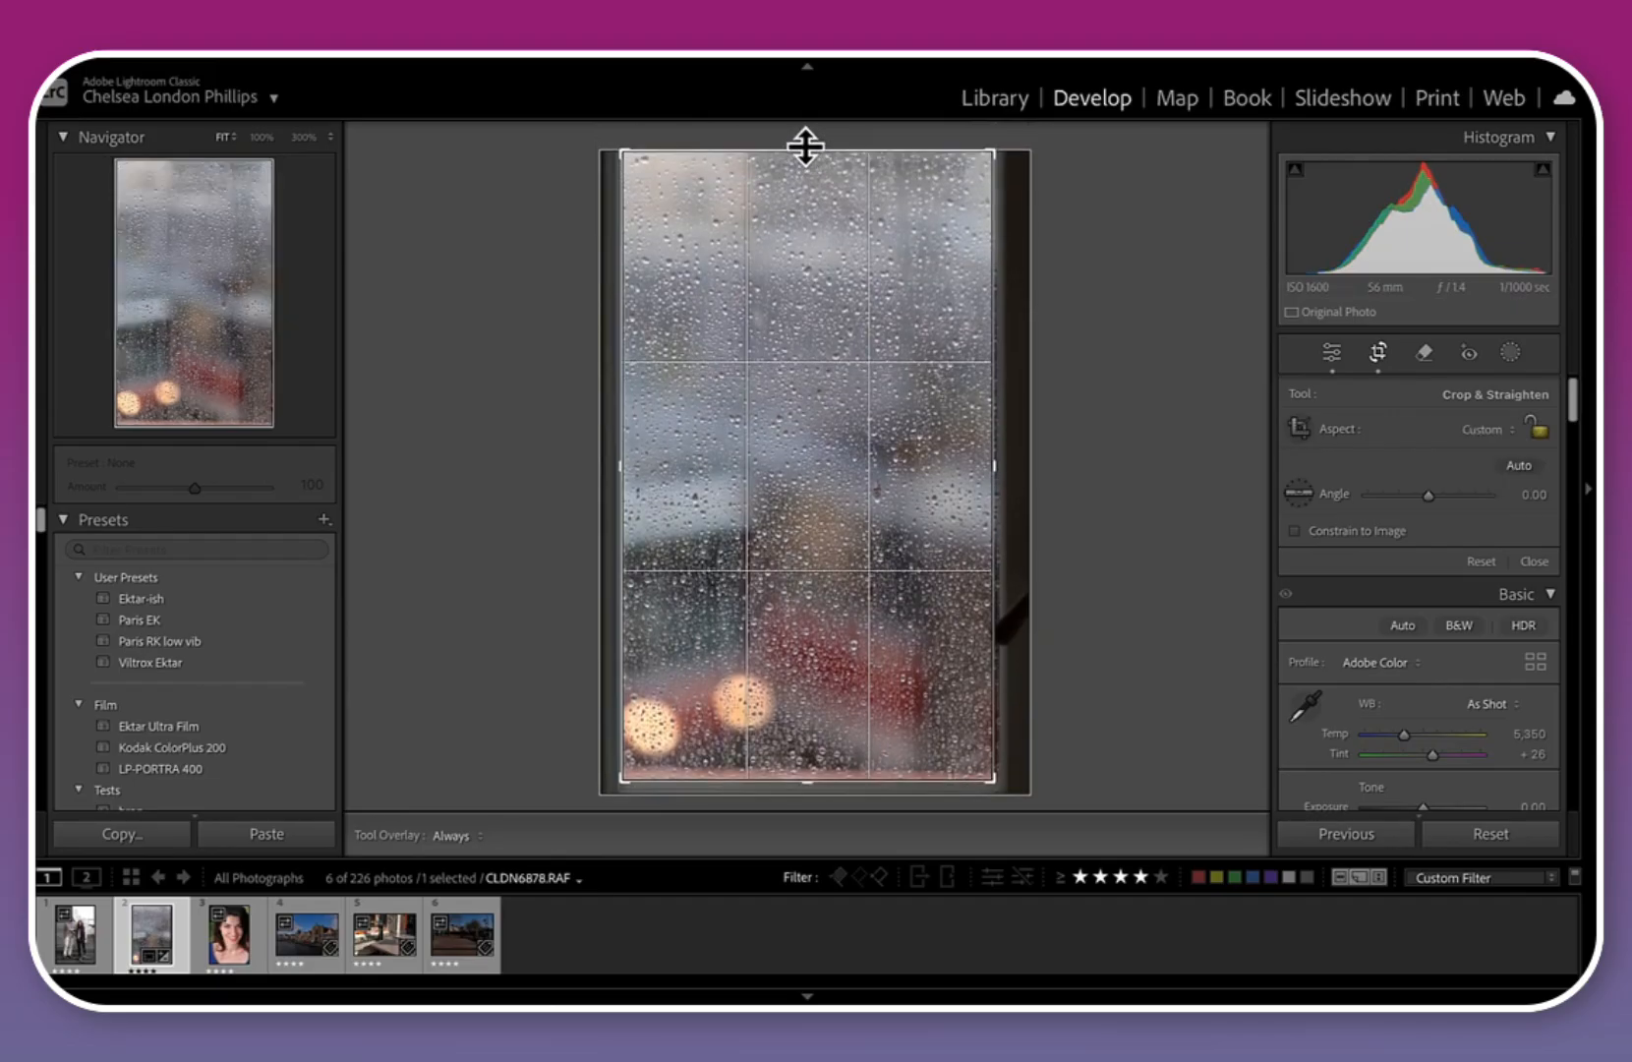
{"action": "key", "text": "Return"}
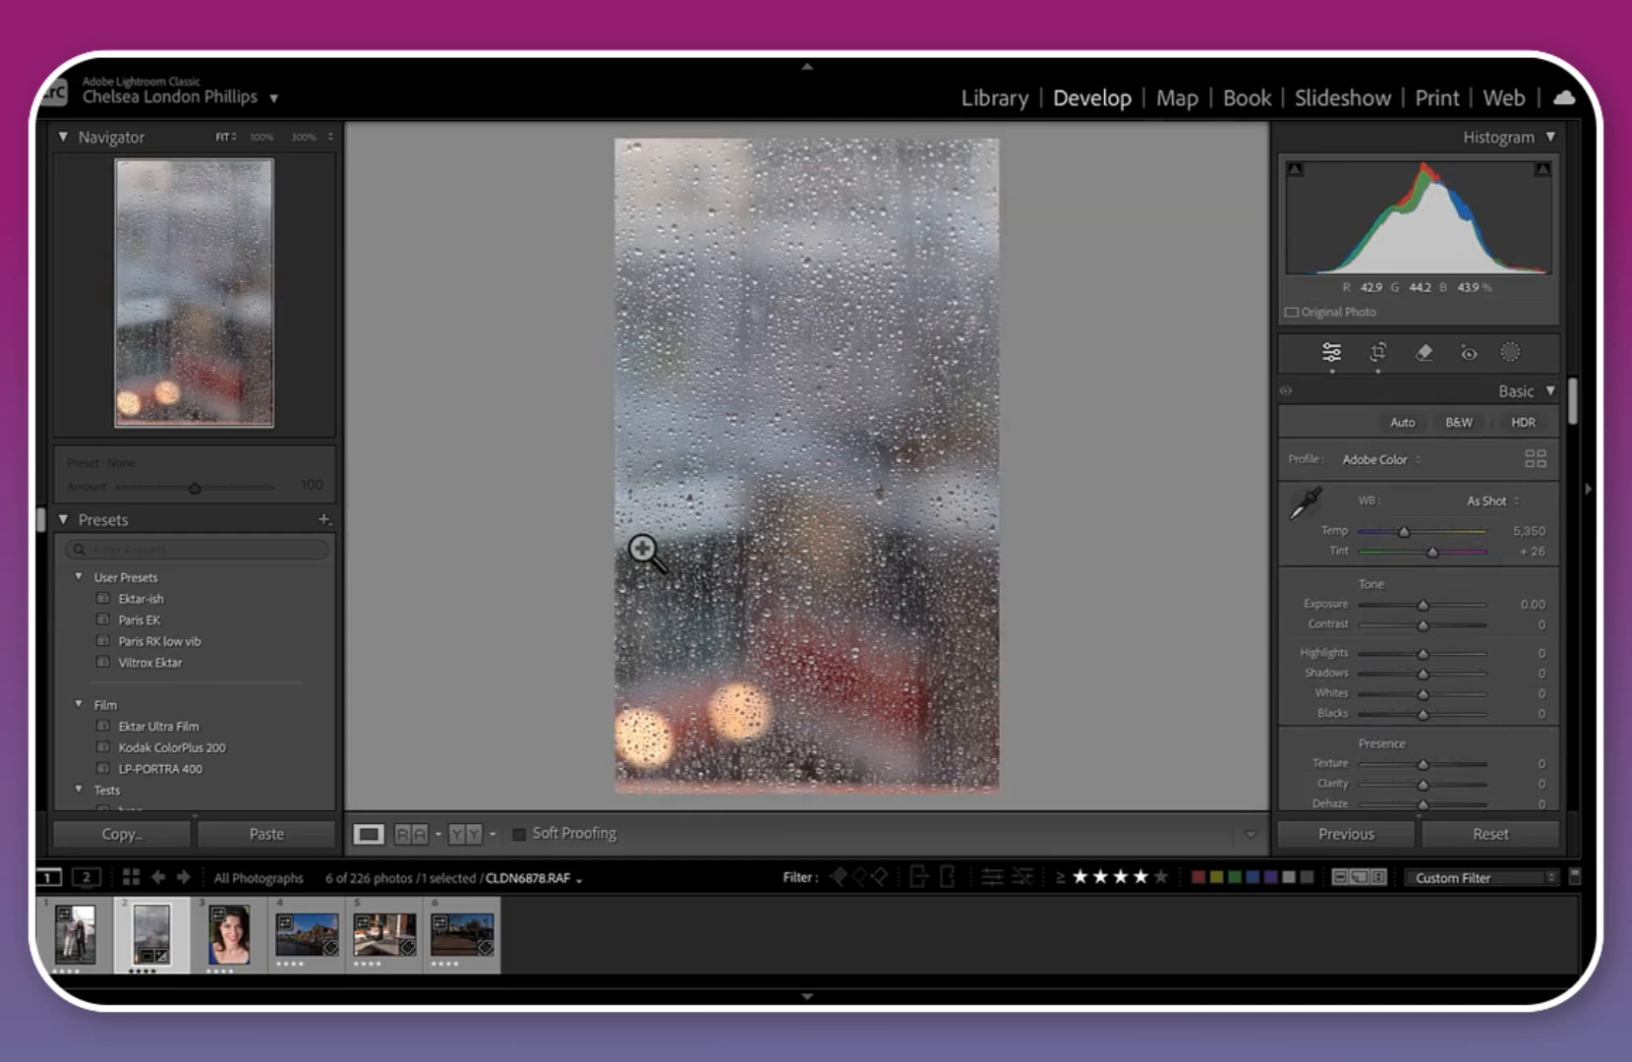
Compare the cropped window photo with its before version
{"action": "key", "text": "backslash"}
{"action": "key", "text": "backslash"}
{"action": "key", "text": "backslash"}
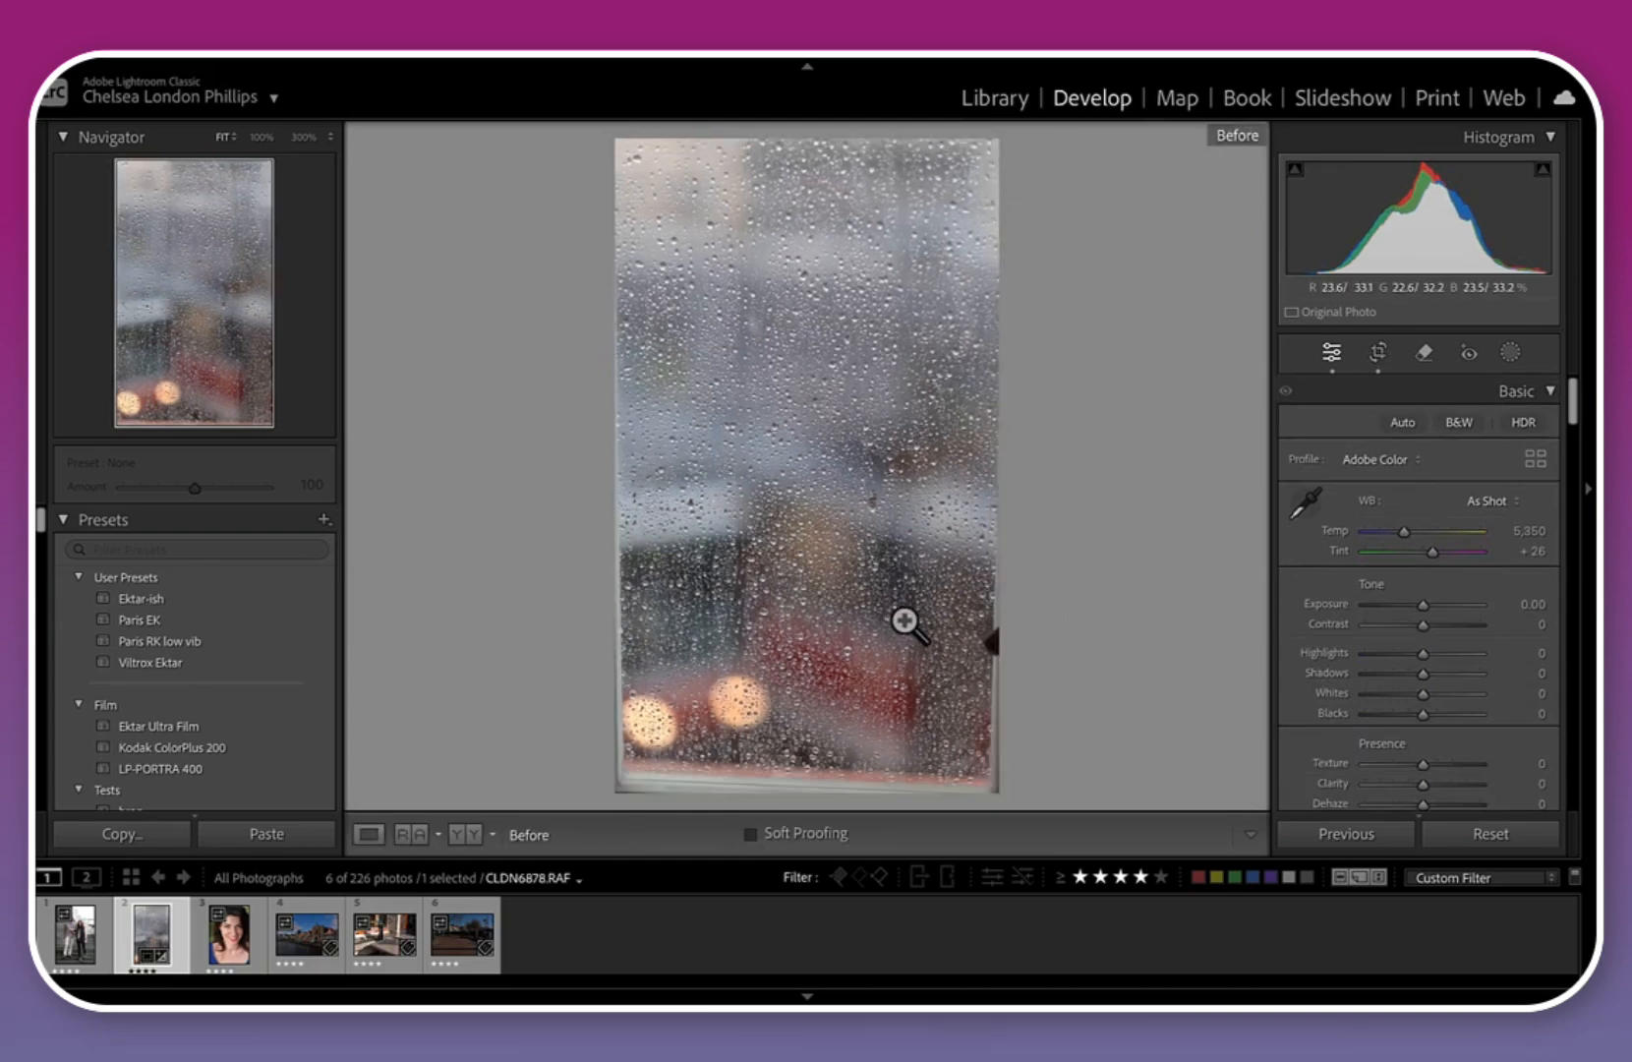
{"action": "key", "text": "backslash"}
{"action": "key", "text": "backslash"}
{"action": "key", "text": "backslash"}
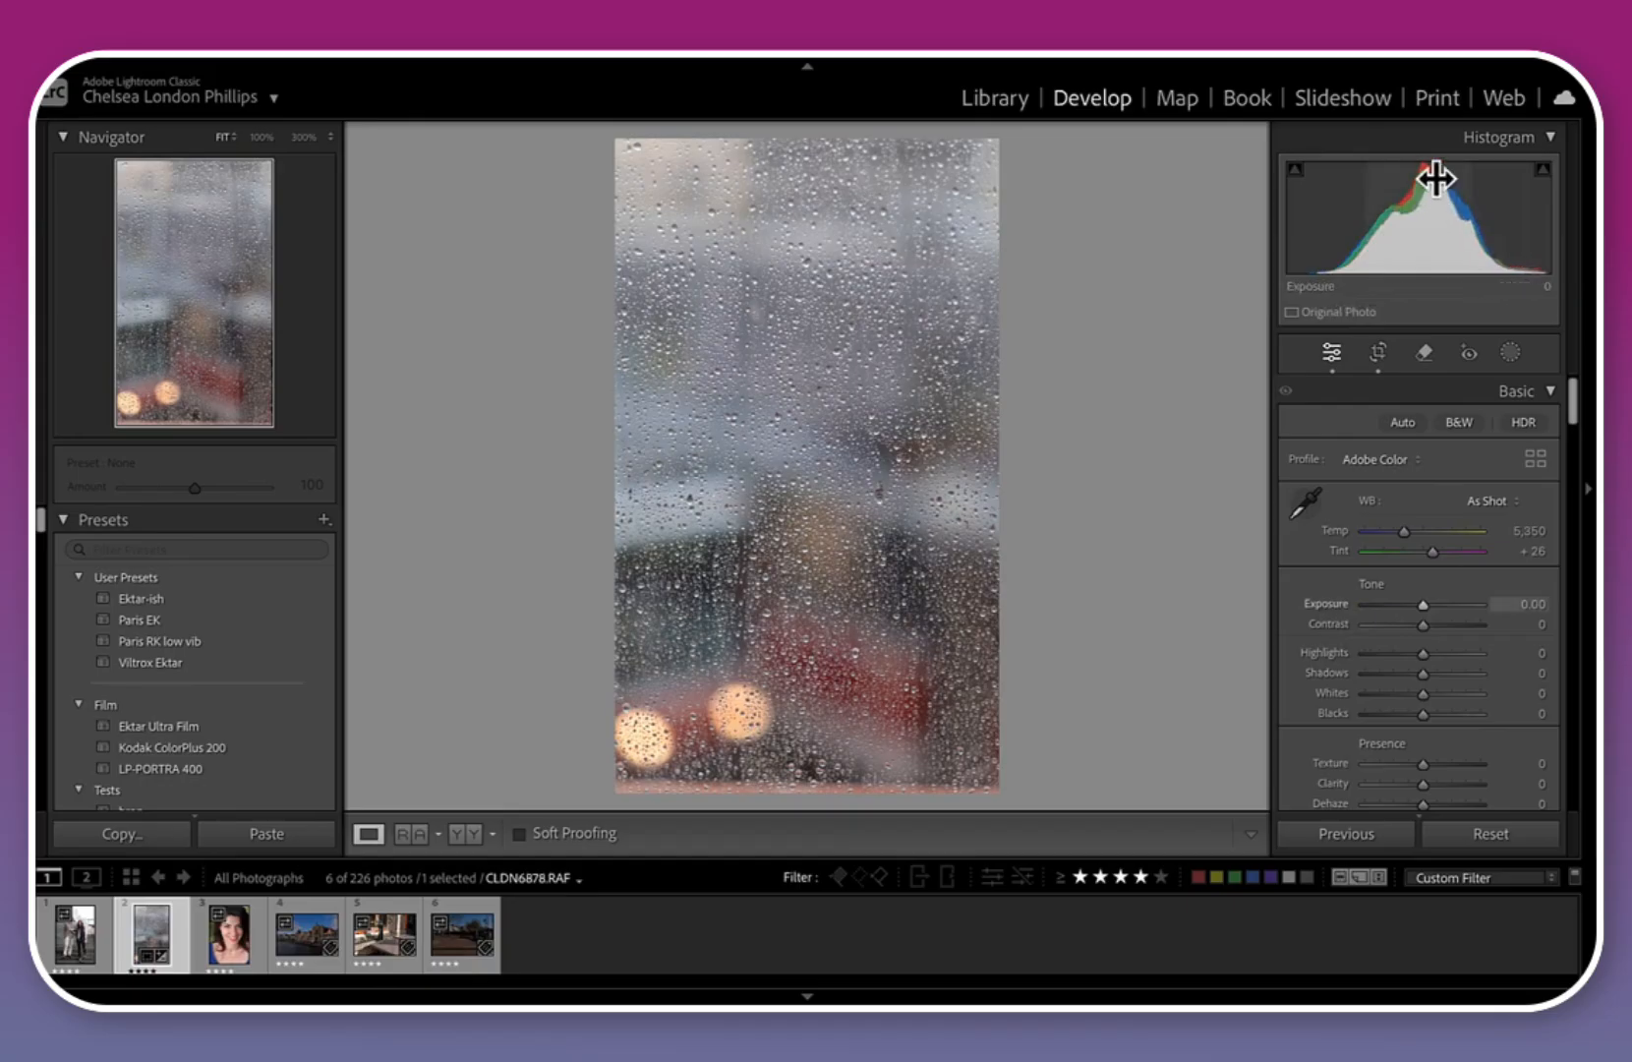
Set a custom white balance with the White Balance Selector, sampling the pale grey band behind the raindrops, for Temp 5,950 and Tint +27
{"action": "scroll", "coordinate": [1356, 565], "scroll_direction": "down", "scroll_amount": 1}
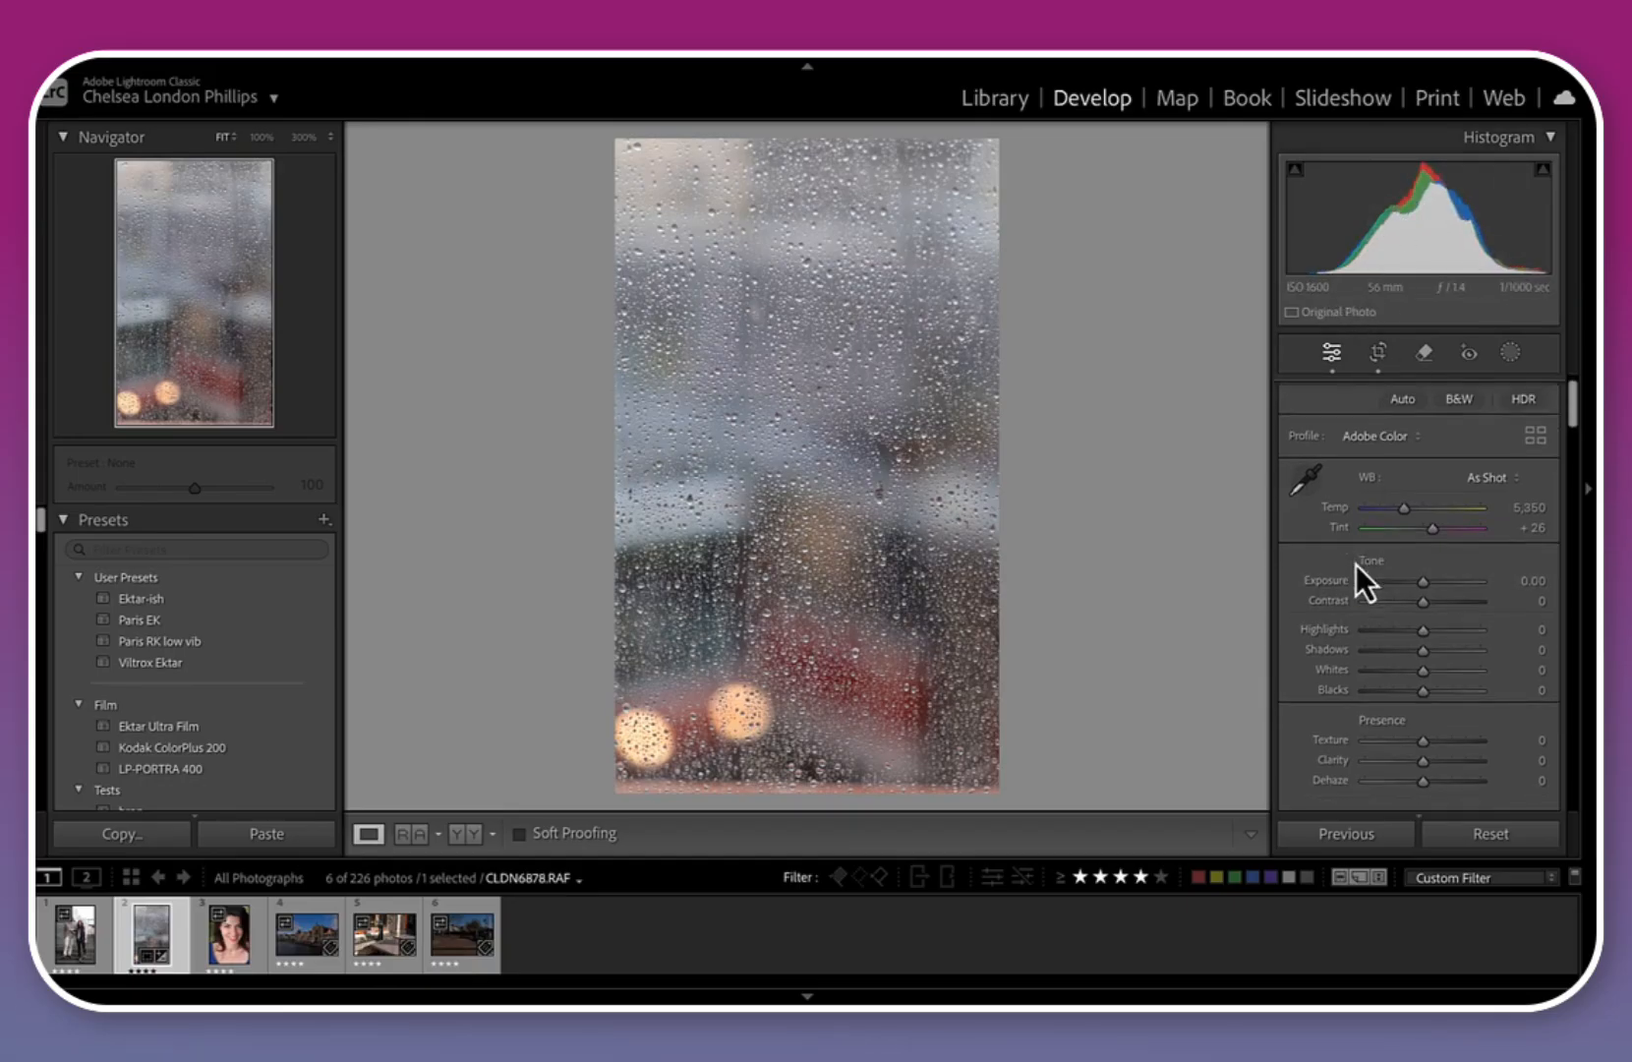
{"action": "left_click", "coordinate": [703, 522]}
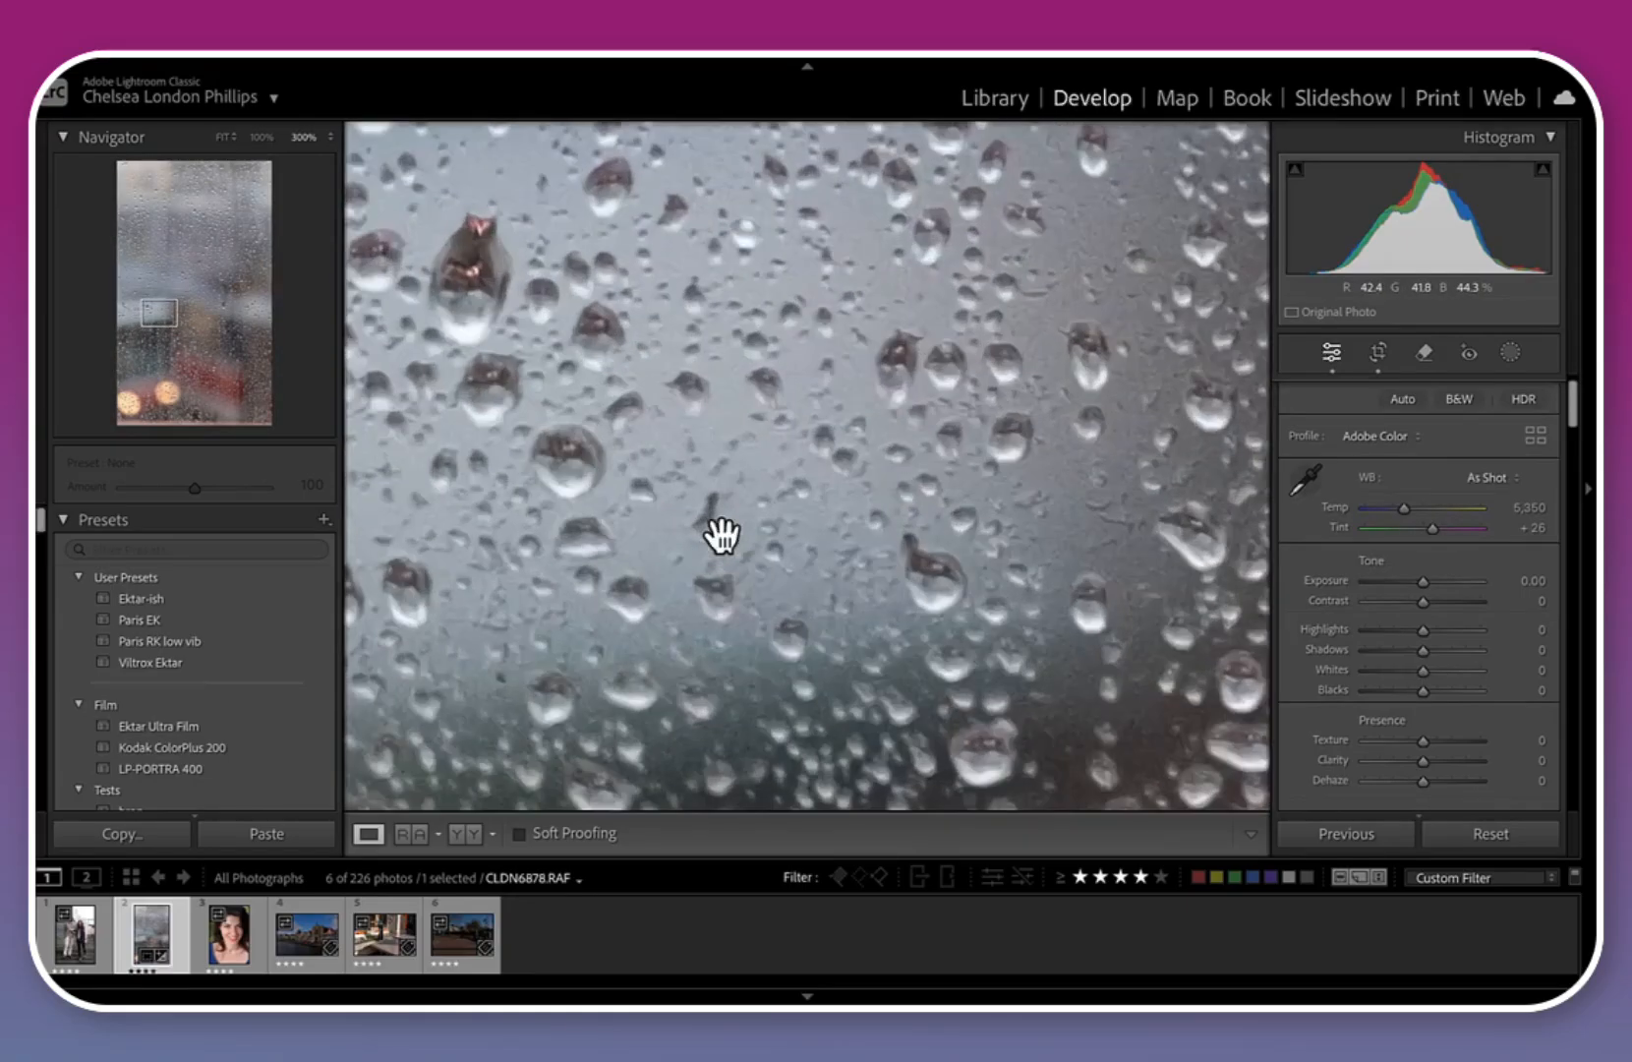
{"action": "left_click", "coordinate": [849, 532]}
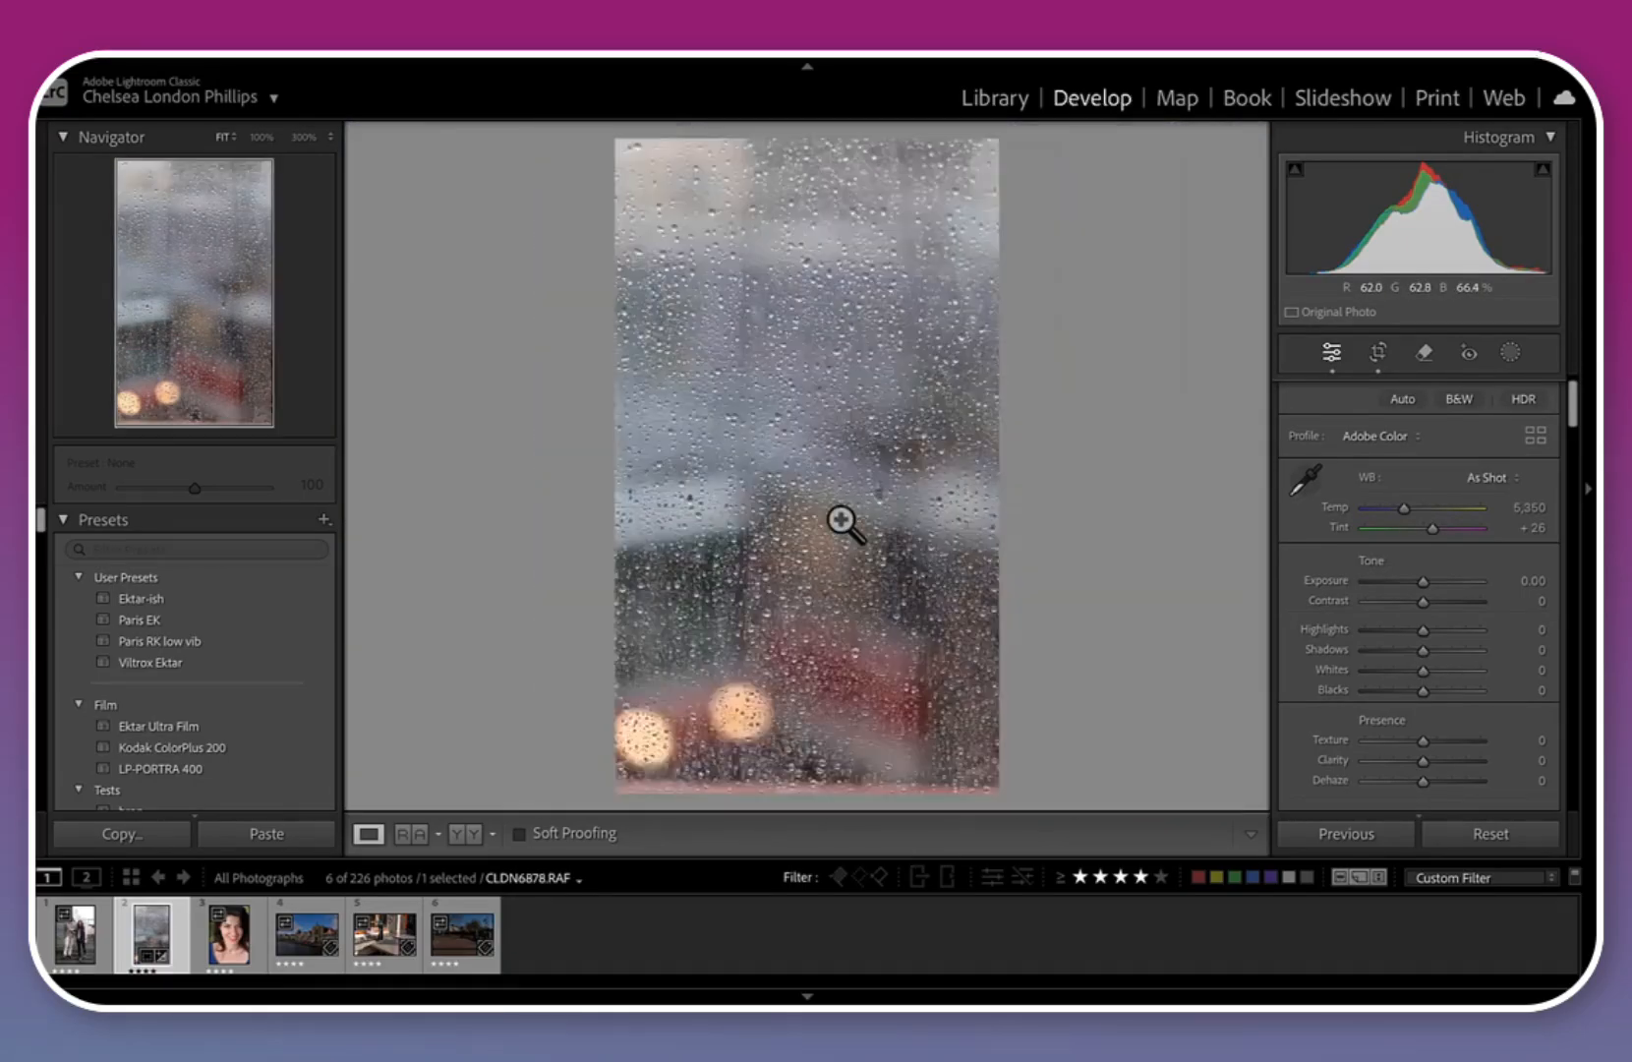
{"action": "left_click", "coordinate": [1304, 479]}
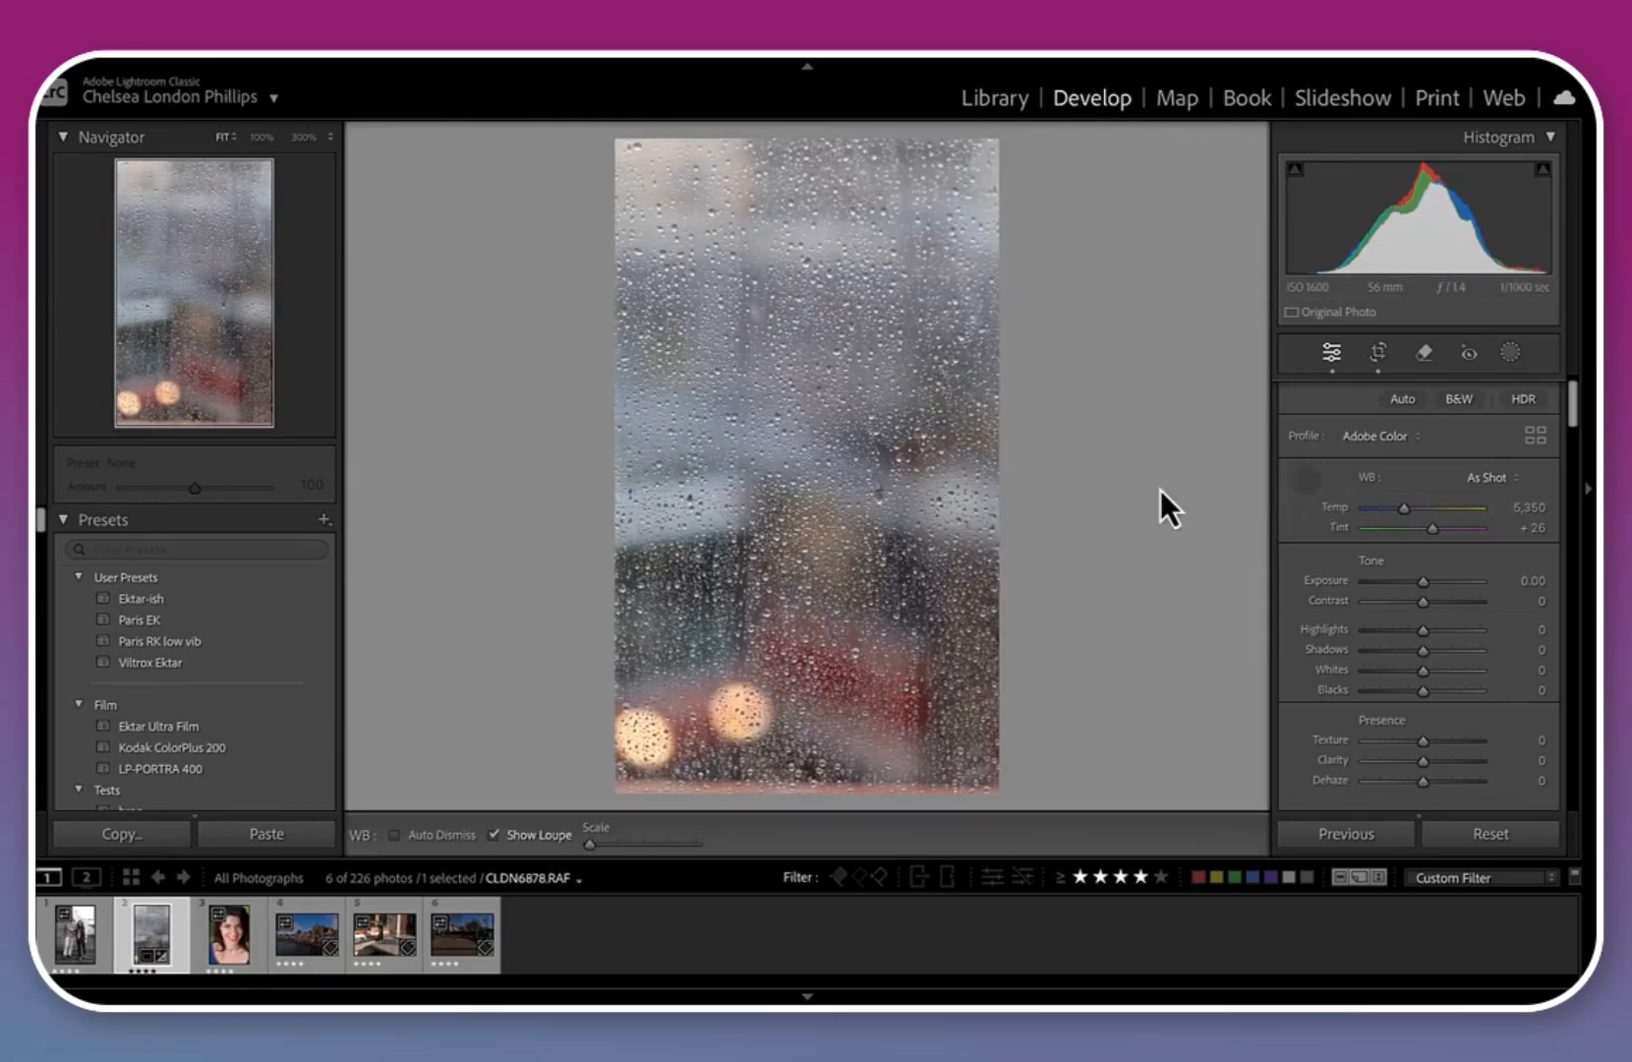
{"action": "left_click", "coordinate": [714, 513]}
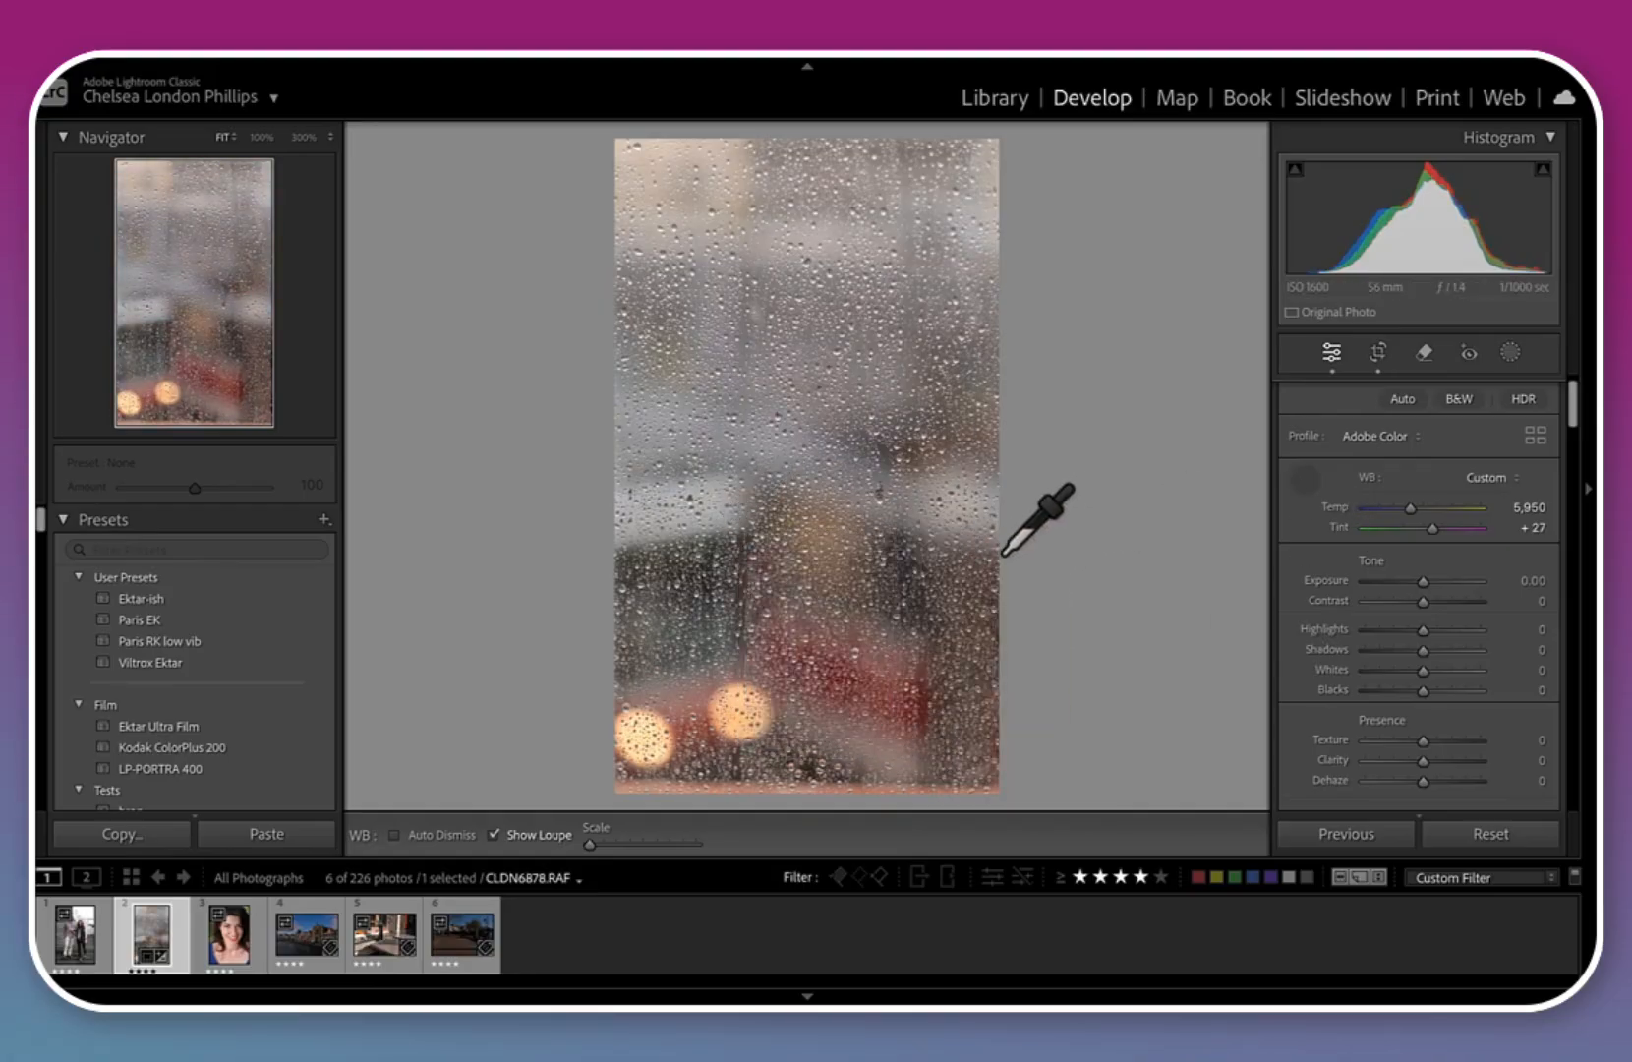
{"action": "left_click", "coordinate": [1302, 484]}
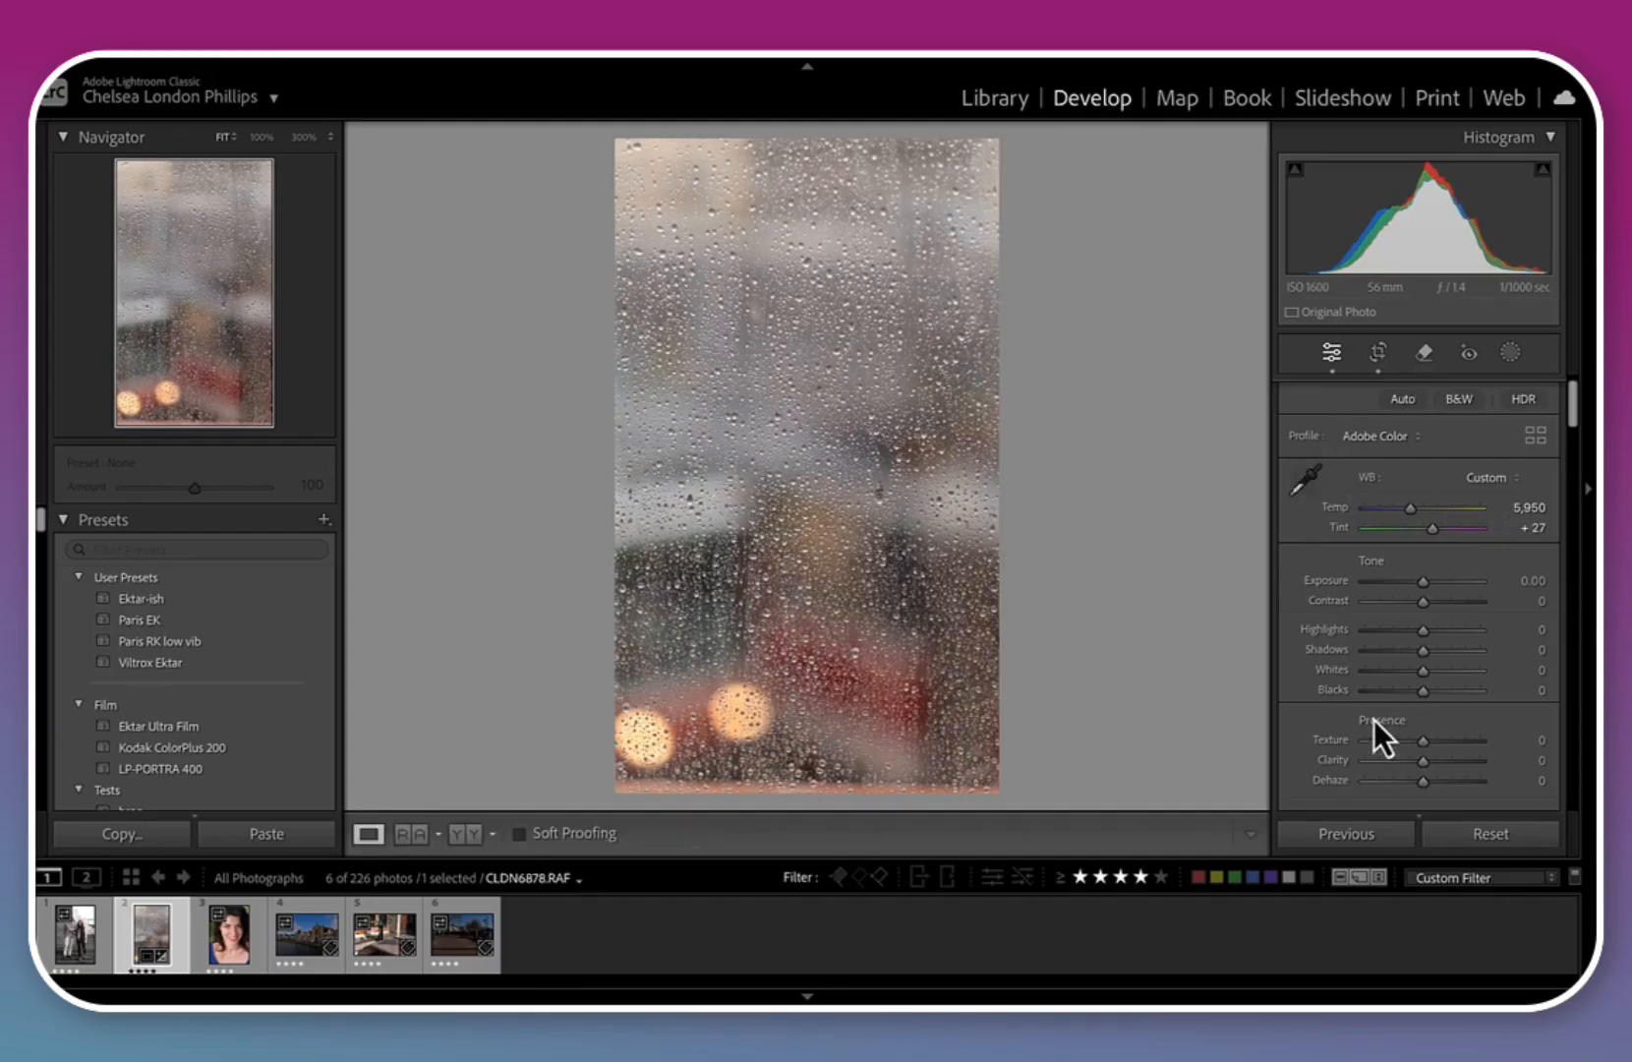
Raise the saturation of the blurred red area with the Color Mixer's targeted adjustment, to Red +40 and Orange +41
{"action": "scroll", "coordinate": [1373, 719], "scroll_direction": "down", "scroll_amount": 10}
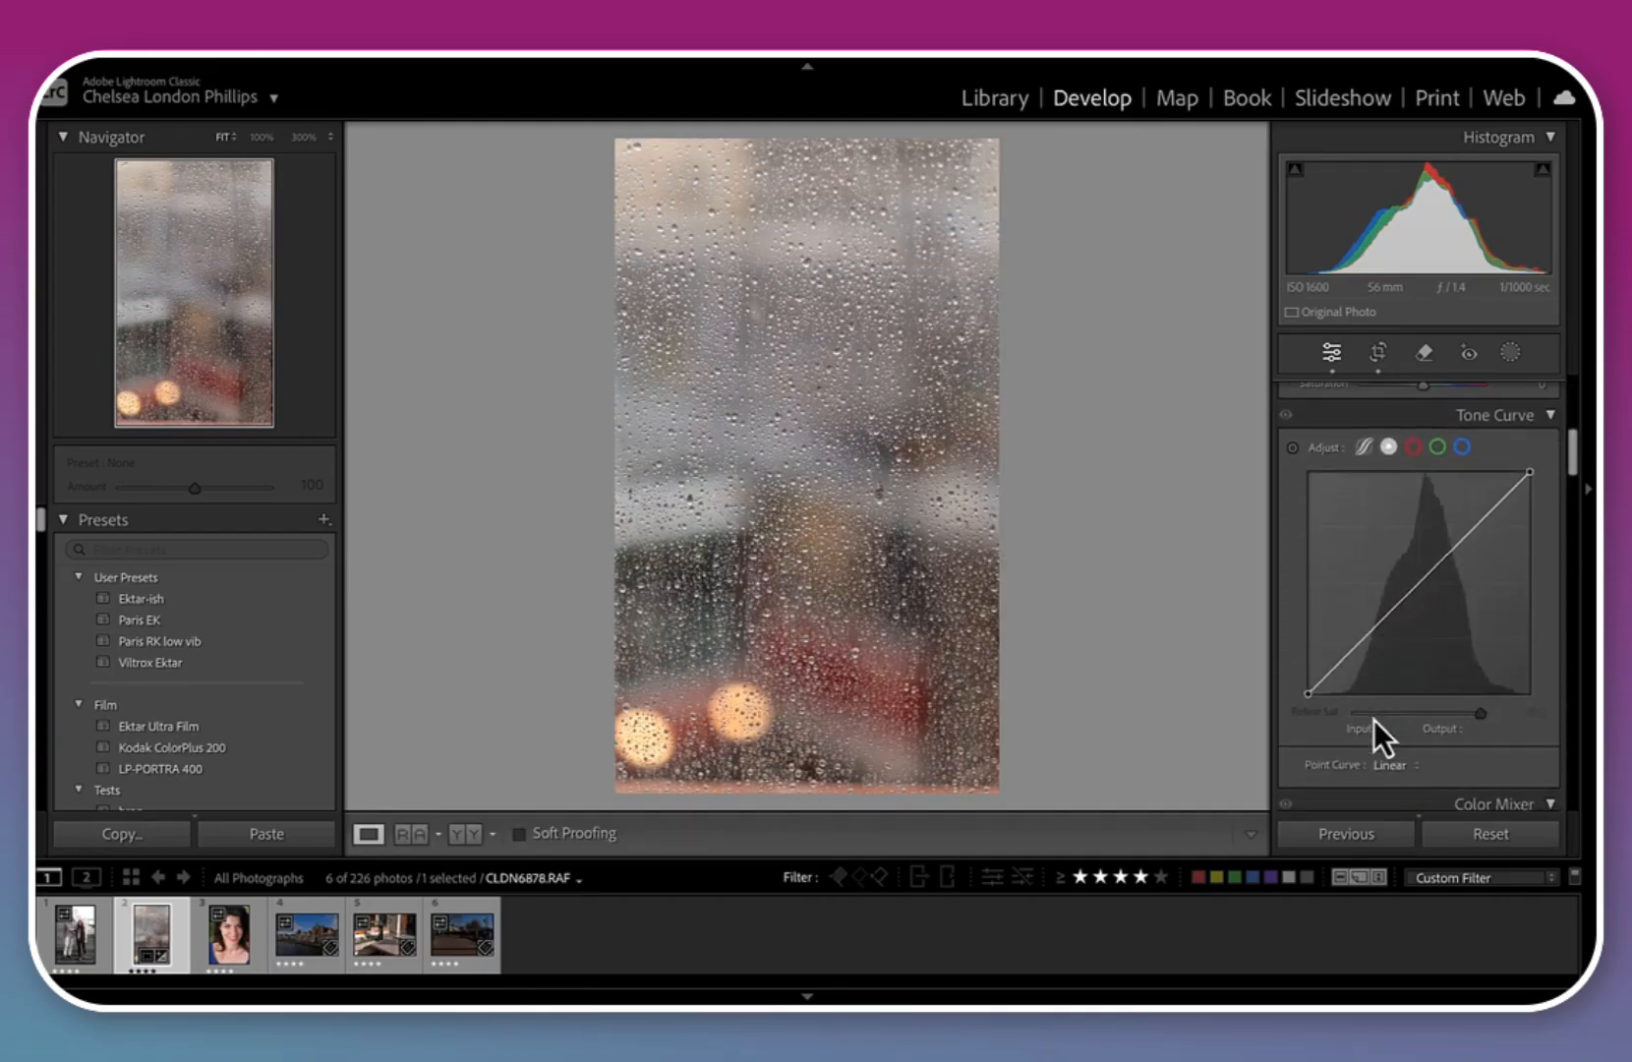
{"action": "scroll", "coordinate": [1373, 719], "scroll_direction": "down", "scroll_amount": 8}
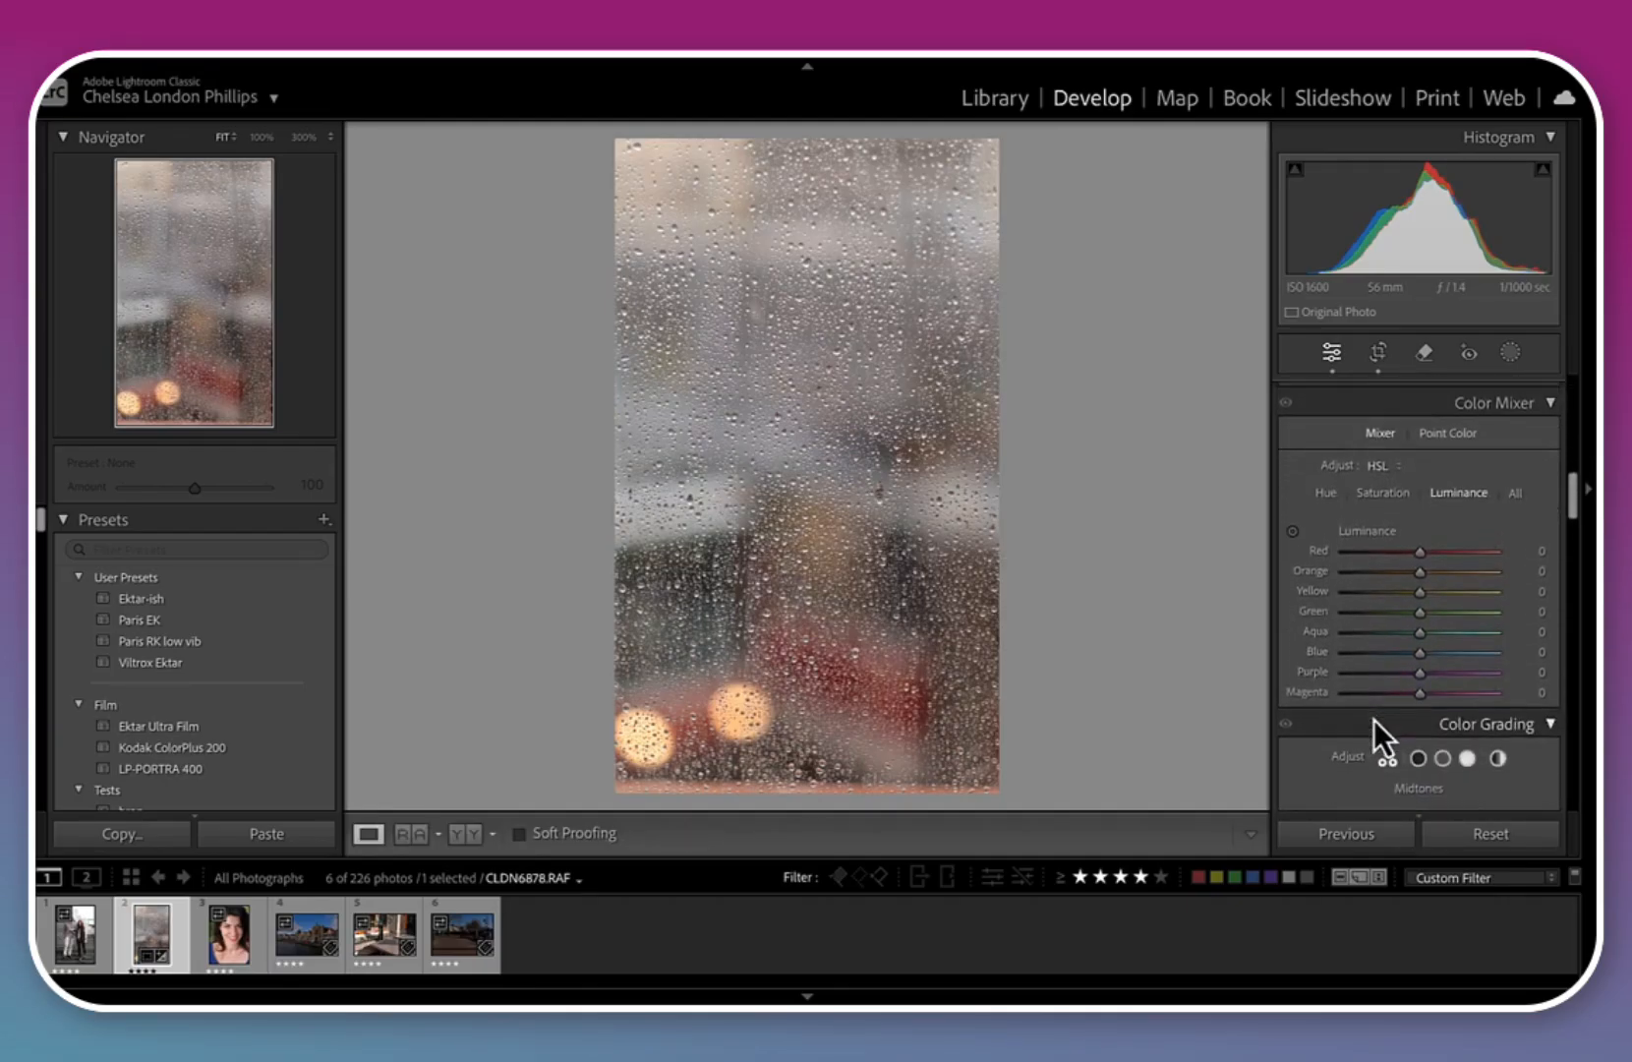
{"action": "left_click", "coordinate": [1328, 490]}
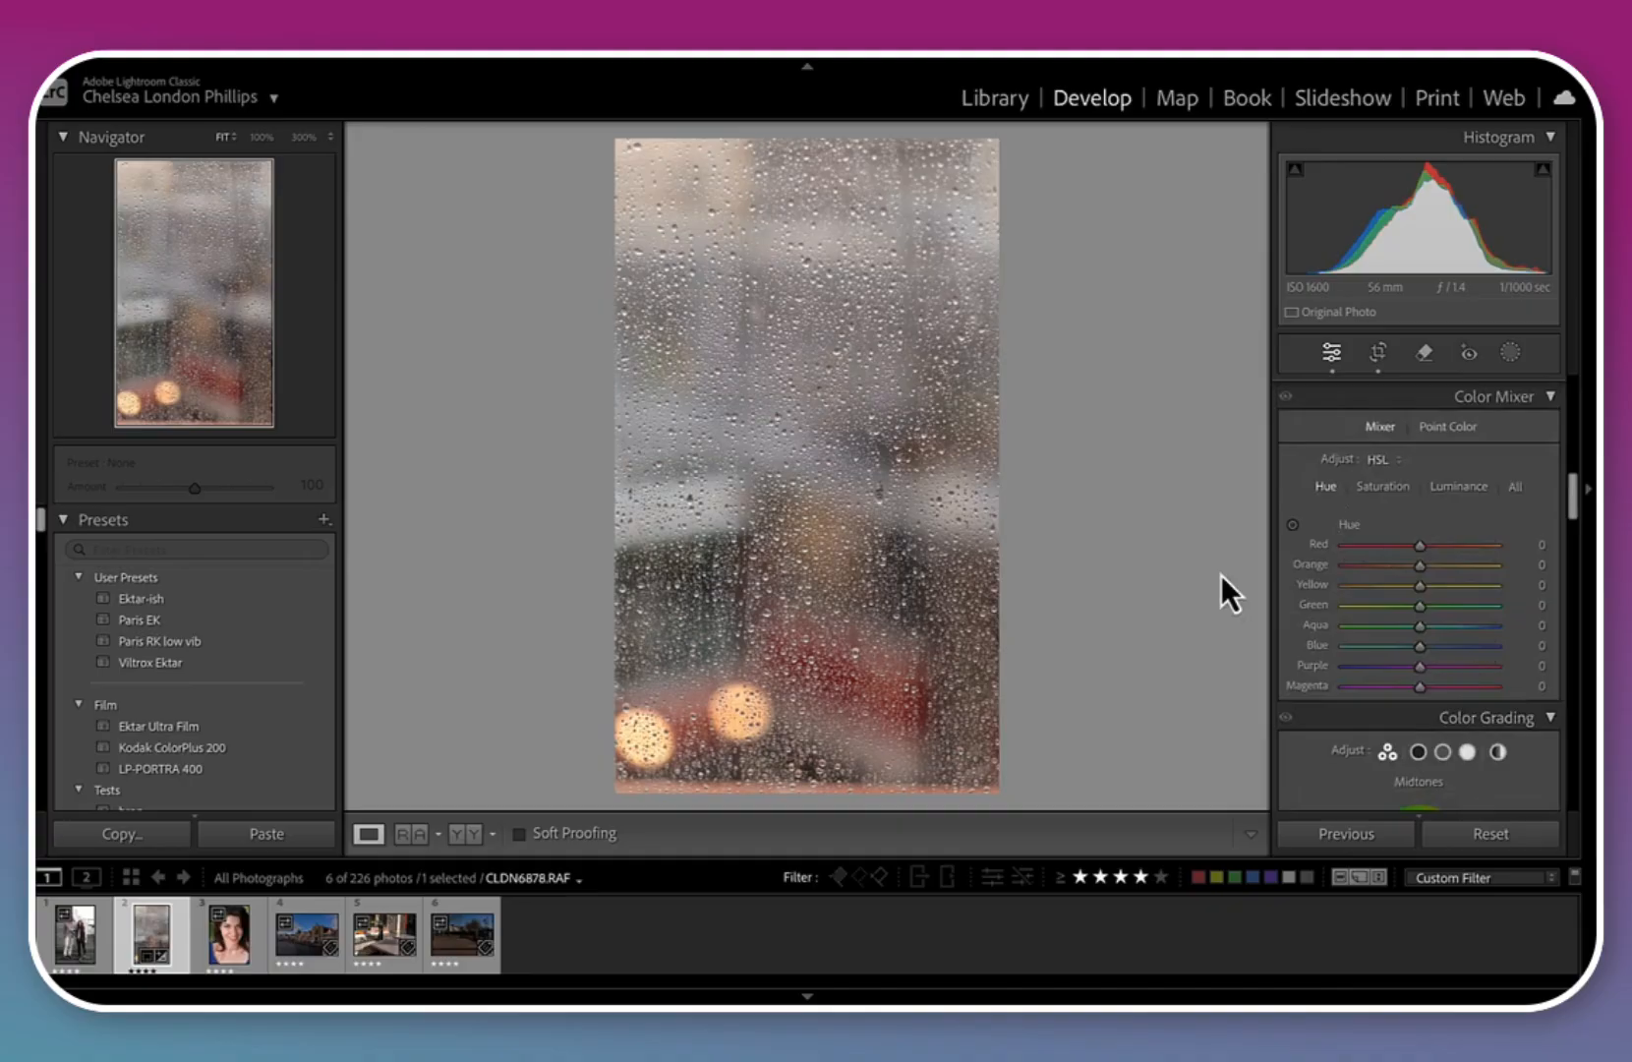
{"action": "left_click", "coordinate": [883, 691]}
{"action": "left_click_drag", "start_coordinate": [892, 704], "coordinate": [1239, 584]}
{"action": "left_click", "coordinate": [1023, 588]}
{"action": "left_click", "coordinate": [1401, 485]}
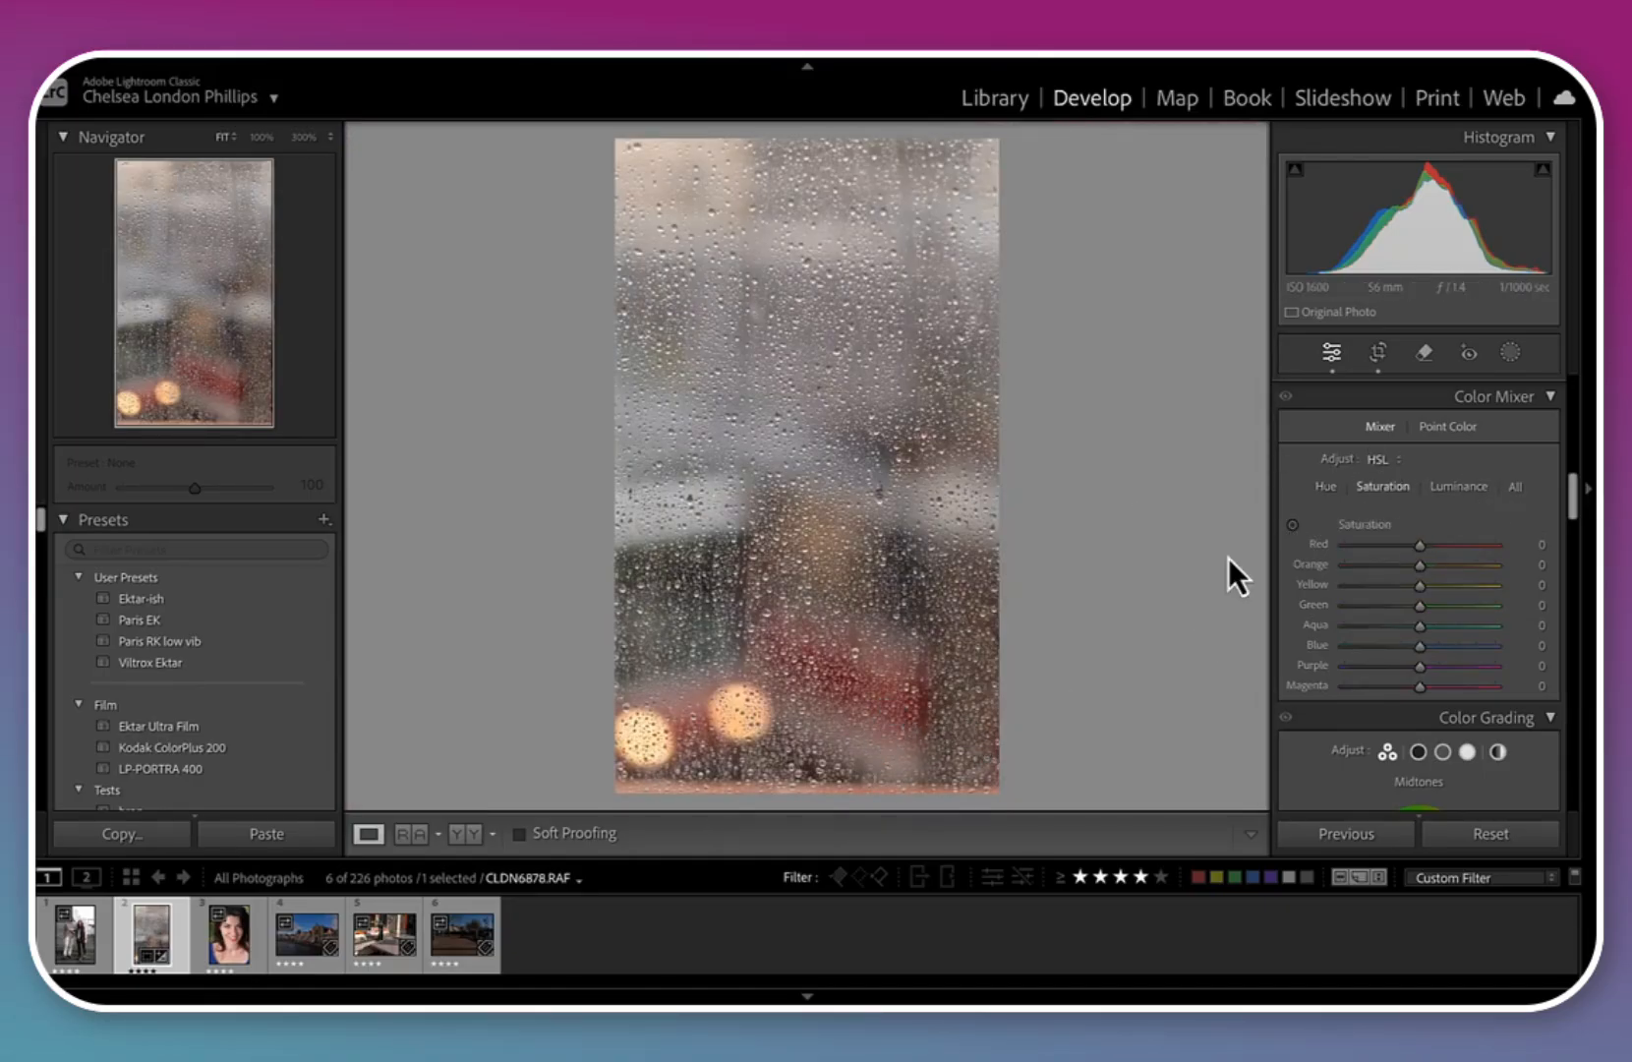
{"action": "left_click", "coordinate": [1292, 526]}
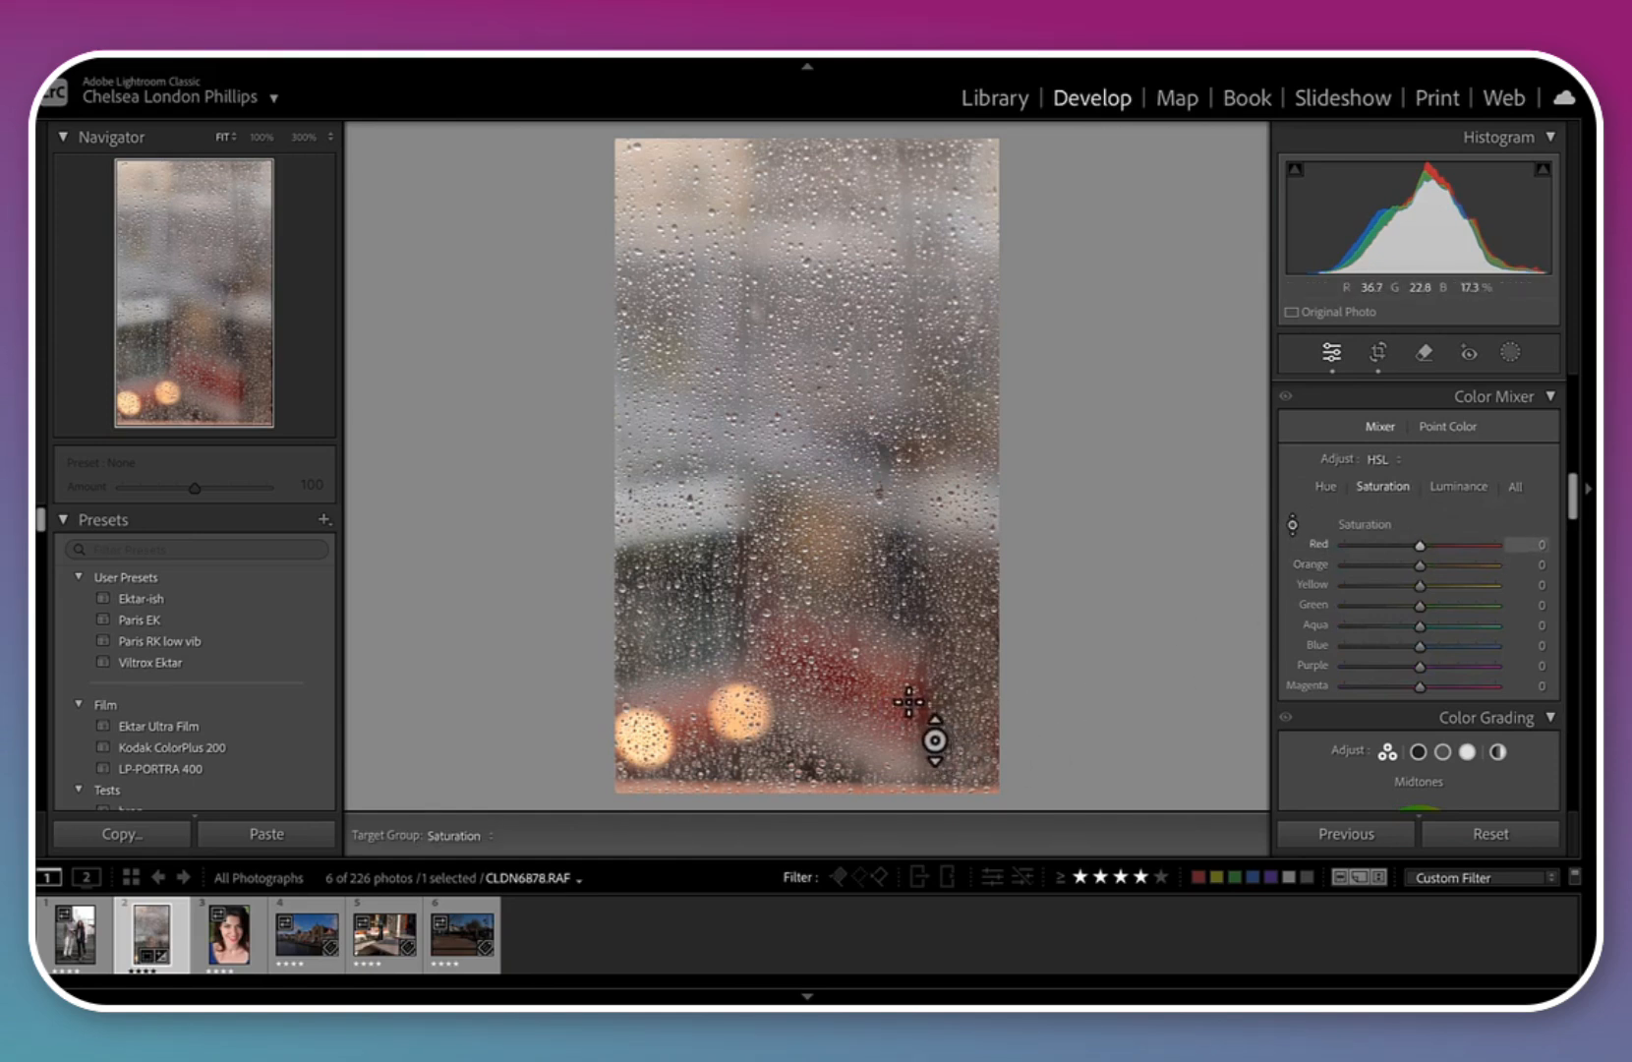
{"action": "left_click_drag", "start_coordinate": [921, 708], "coordinate": [916, 594]}
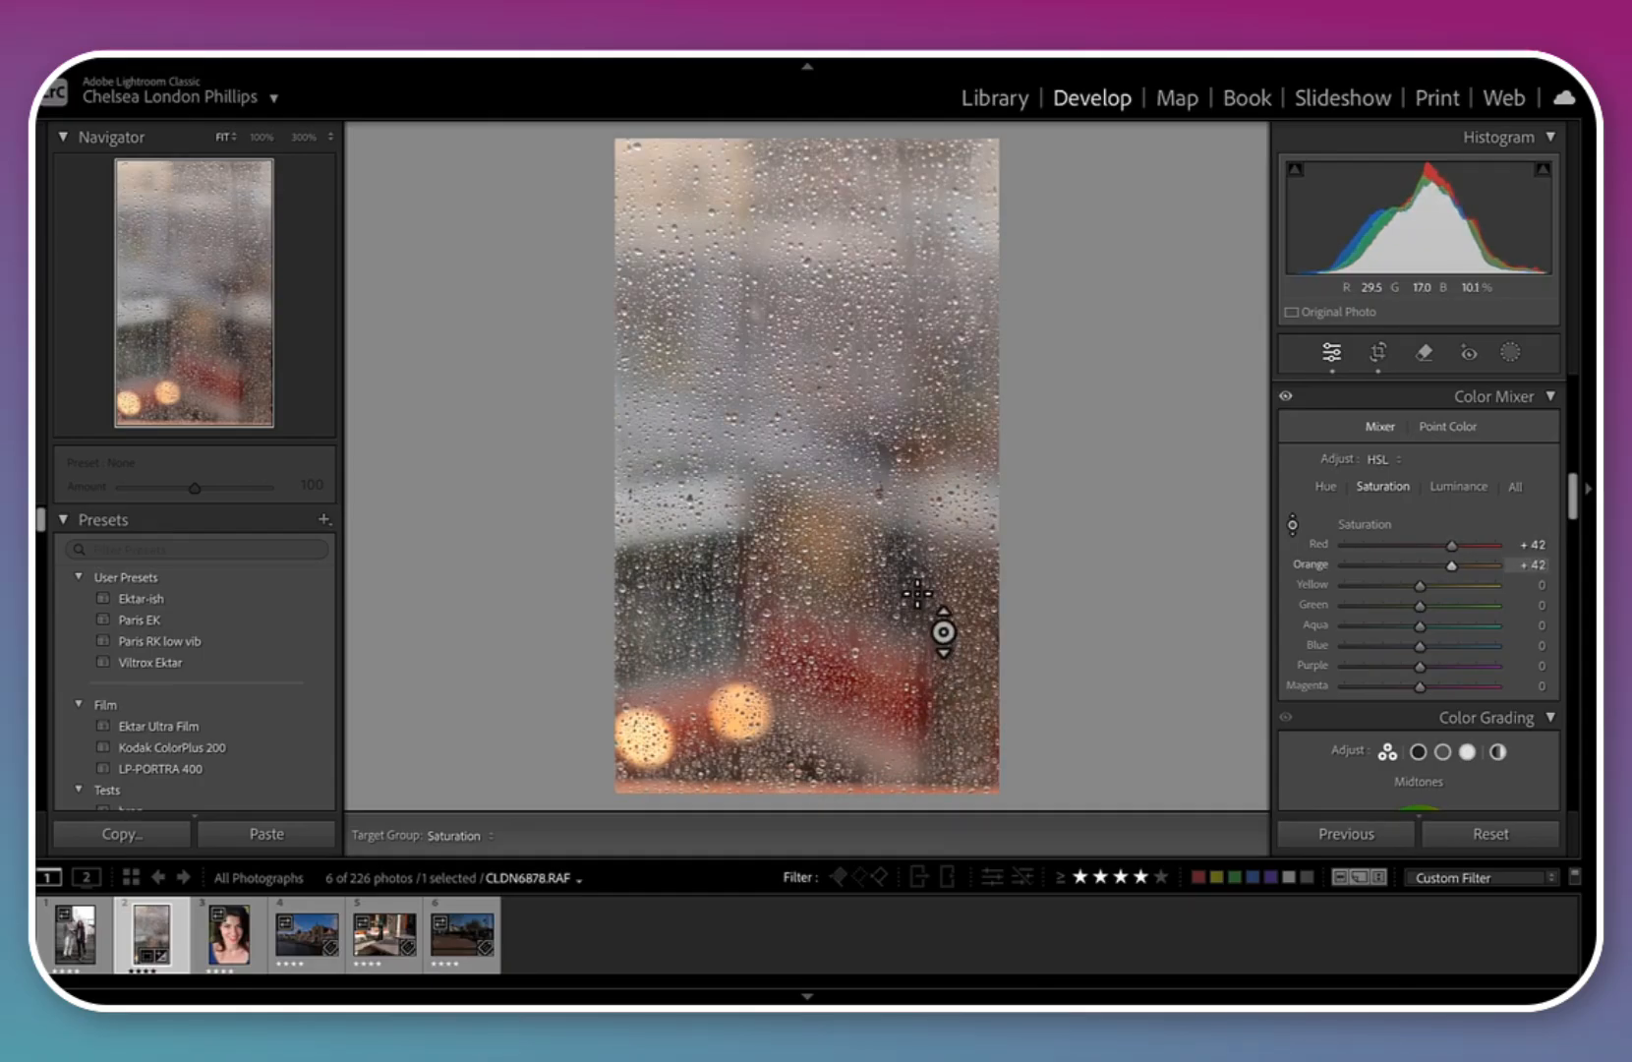
{"action": "left_click_drag", "start_coordinate": [916, 588], "coordinate": [917, 584]}
Raise the luminance of the blurred red area with the targeted adjustment to Red +26 and Orange +28, and return to the saturation settings
{"action": "left_click", "coordinate": [1461, 486]}
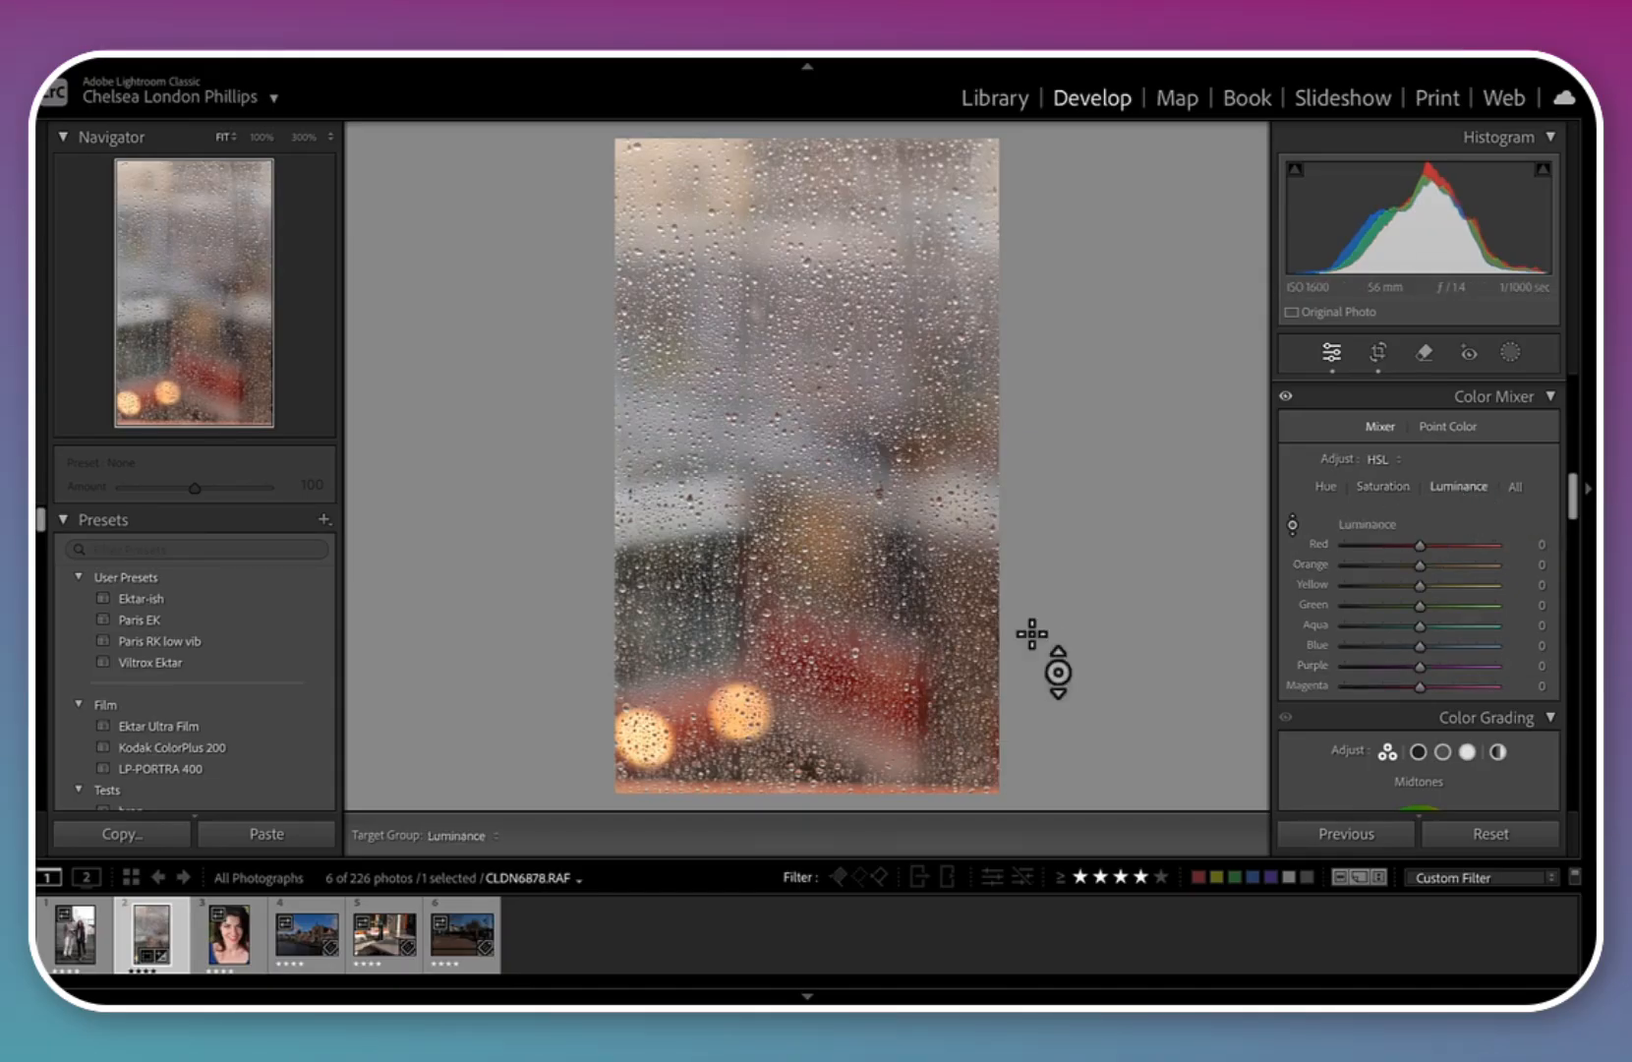
{"action": "mouse_move", "coordinate": [922, 730]}
{"action": "left_mouse_down"}
{"action": "mouse_move", "coordinate": [915, 612]}
{"action": "mouse_move", "coordinate": [924, 718]}
{"action": "left_mouse_up"}
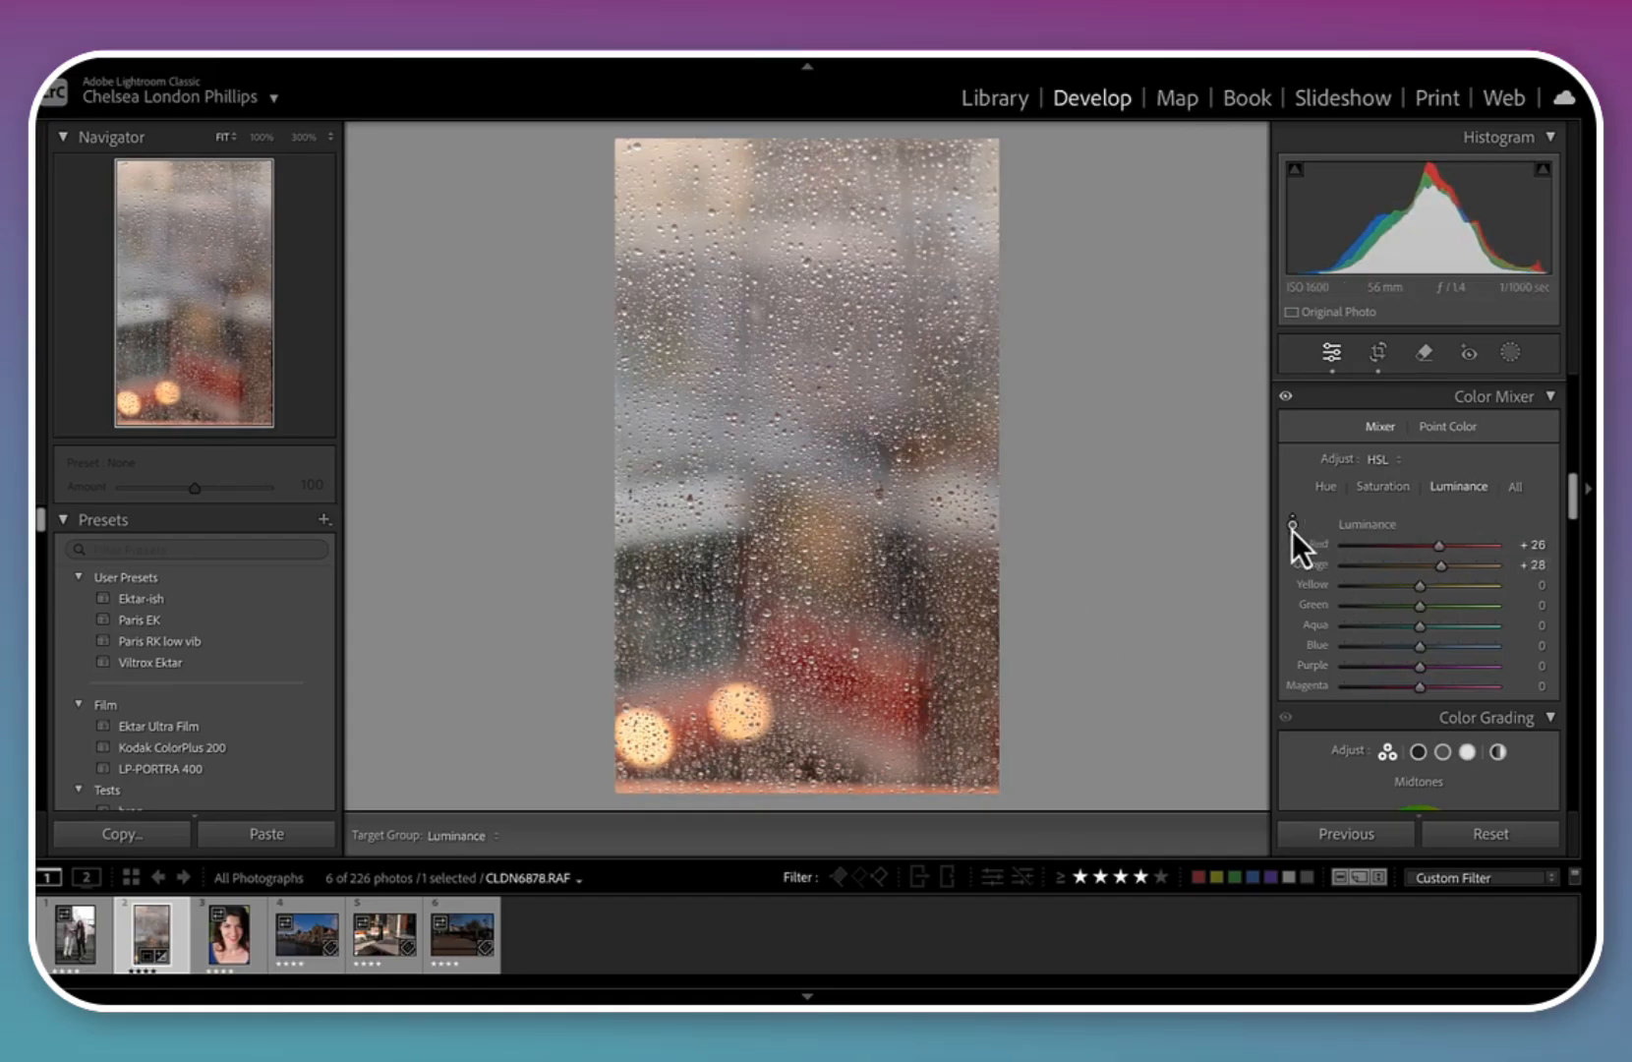
{"action": "left_click", "coordinate": [1377, 487]}
{"action": "left_click", "coordinate": [1293, 526]}
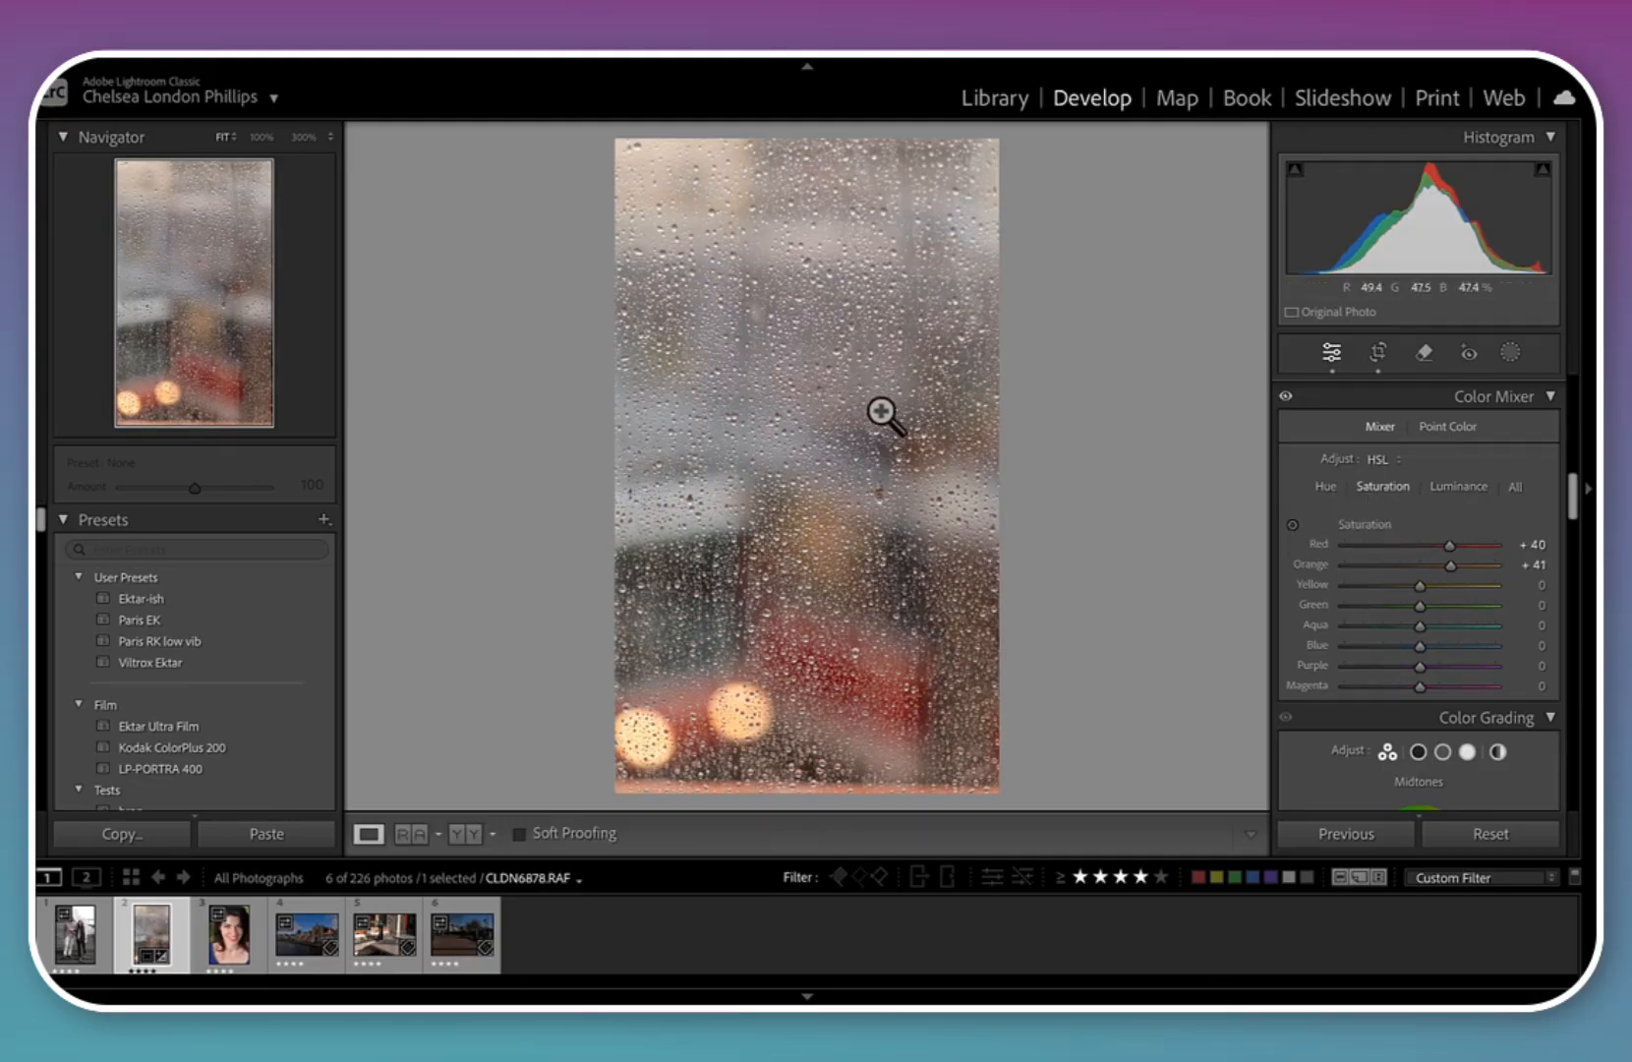
Raise the saturation of the cool grey area behind the raindrops with targeted adjustment, ending at Aqua +41, Blue +47 and Purple +56
{"action": "left_click", "coordinate": [854, 427]}
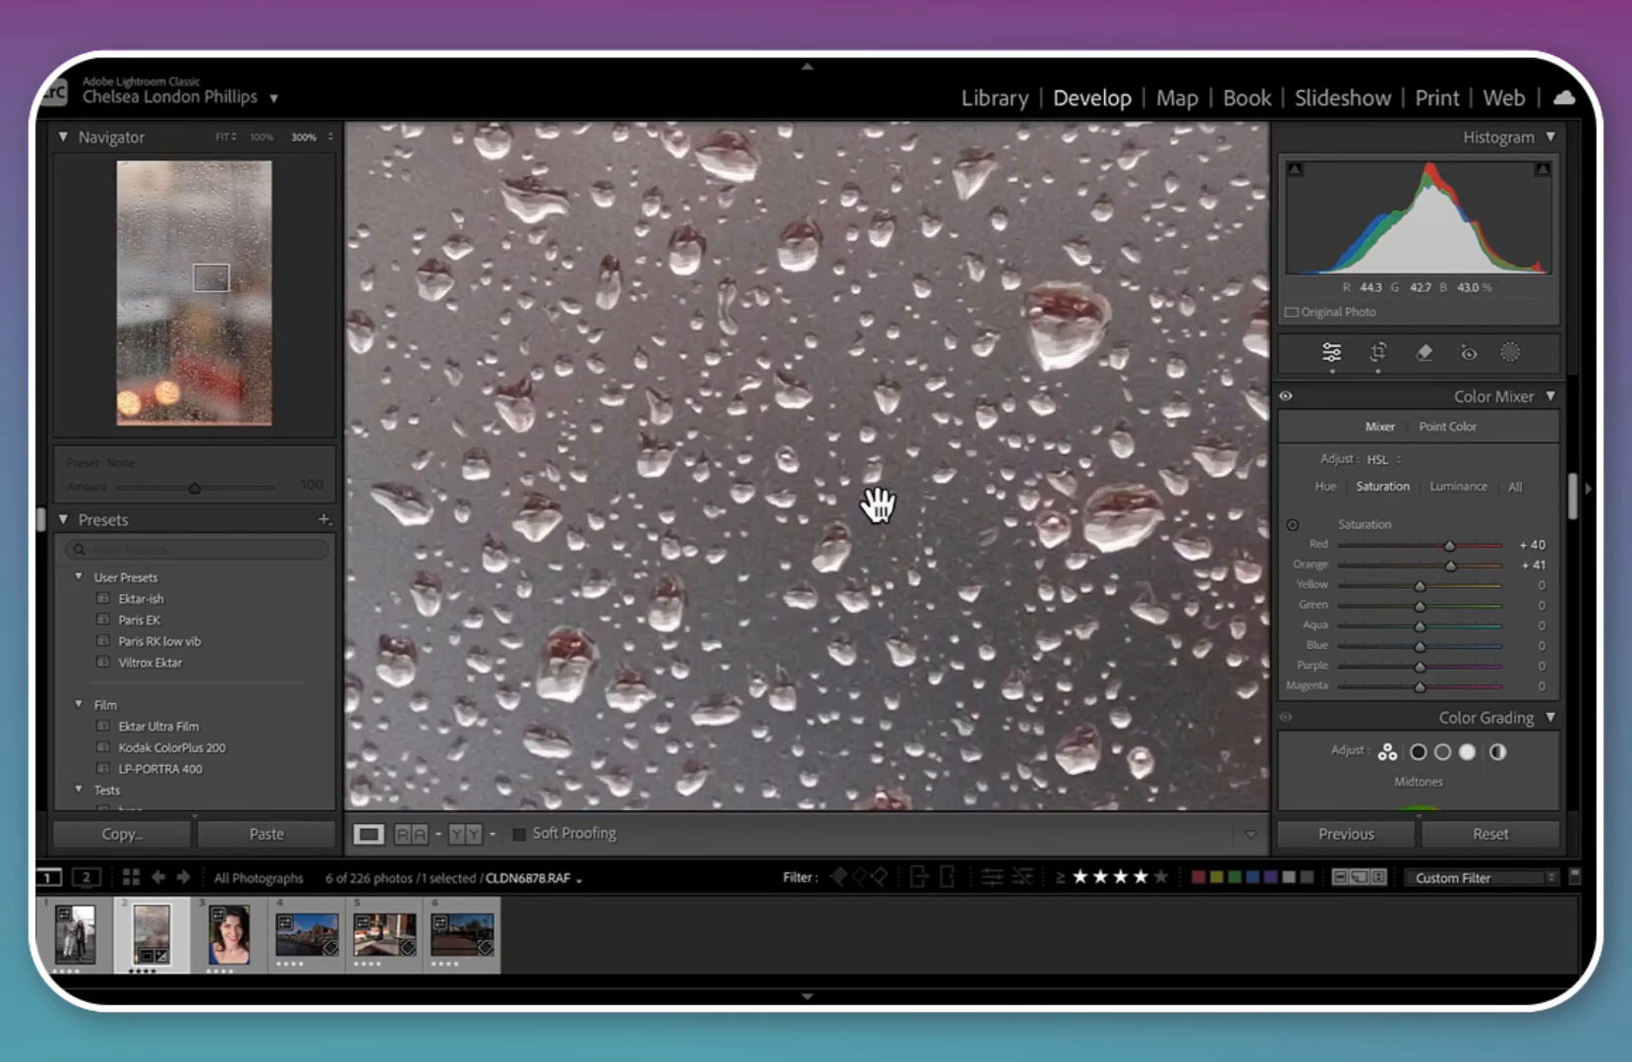
{"action": "left_click", "coordinate": [895, 550]}
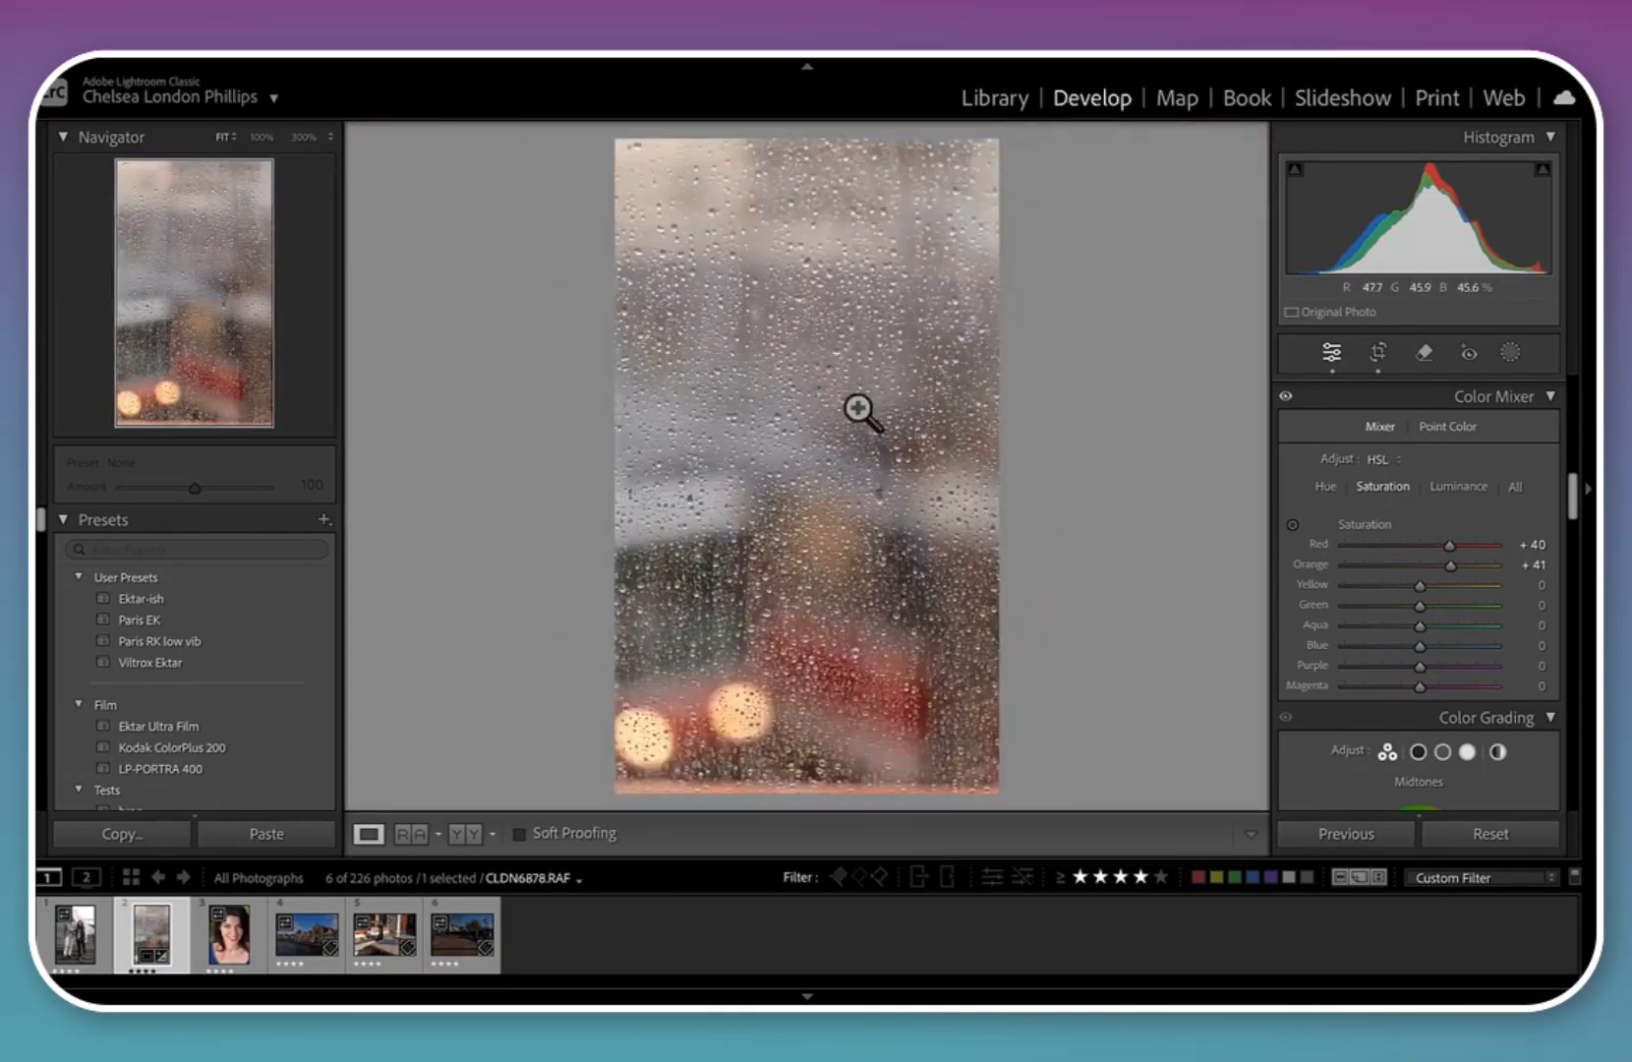
{"action": "left_click", "coordinate": [1294, 526]}
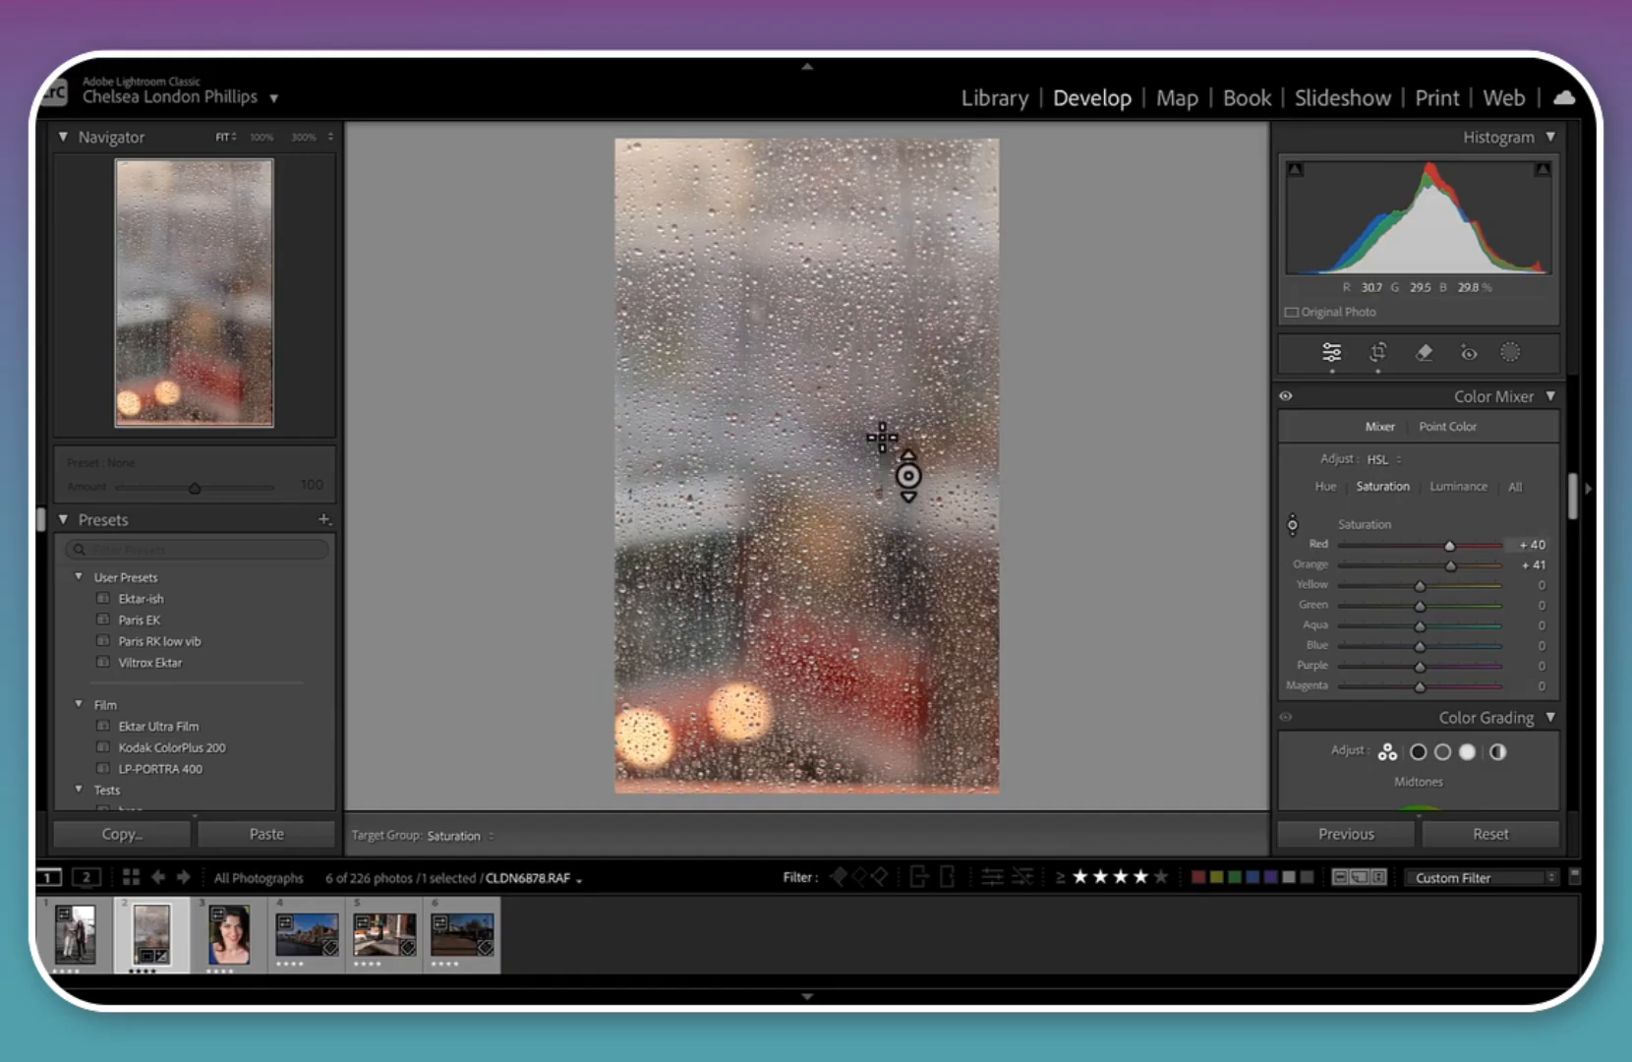
{"action": "left_click_drag", "start_coordinate": [889, 459], "coordinate": [844, 478]}
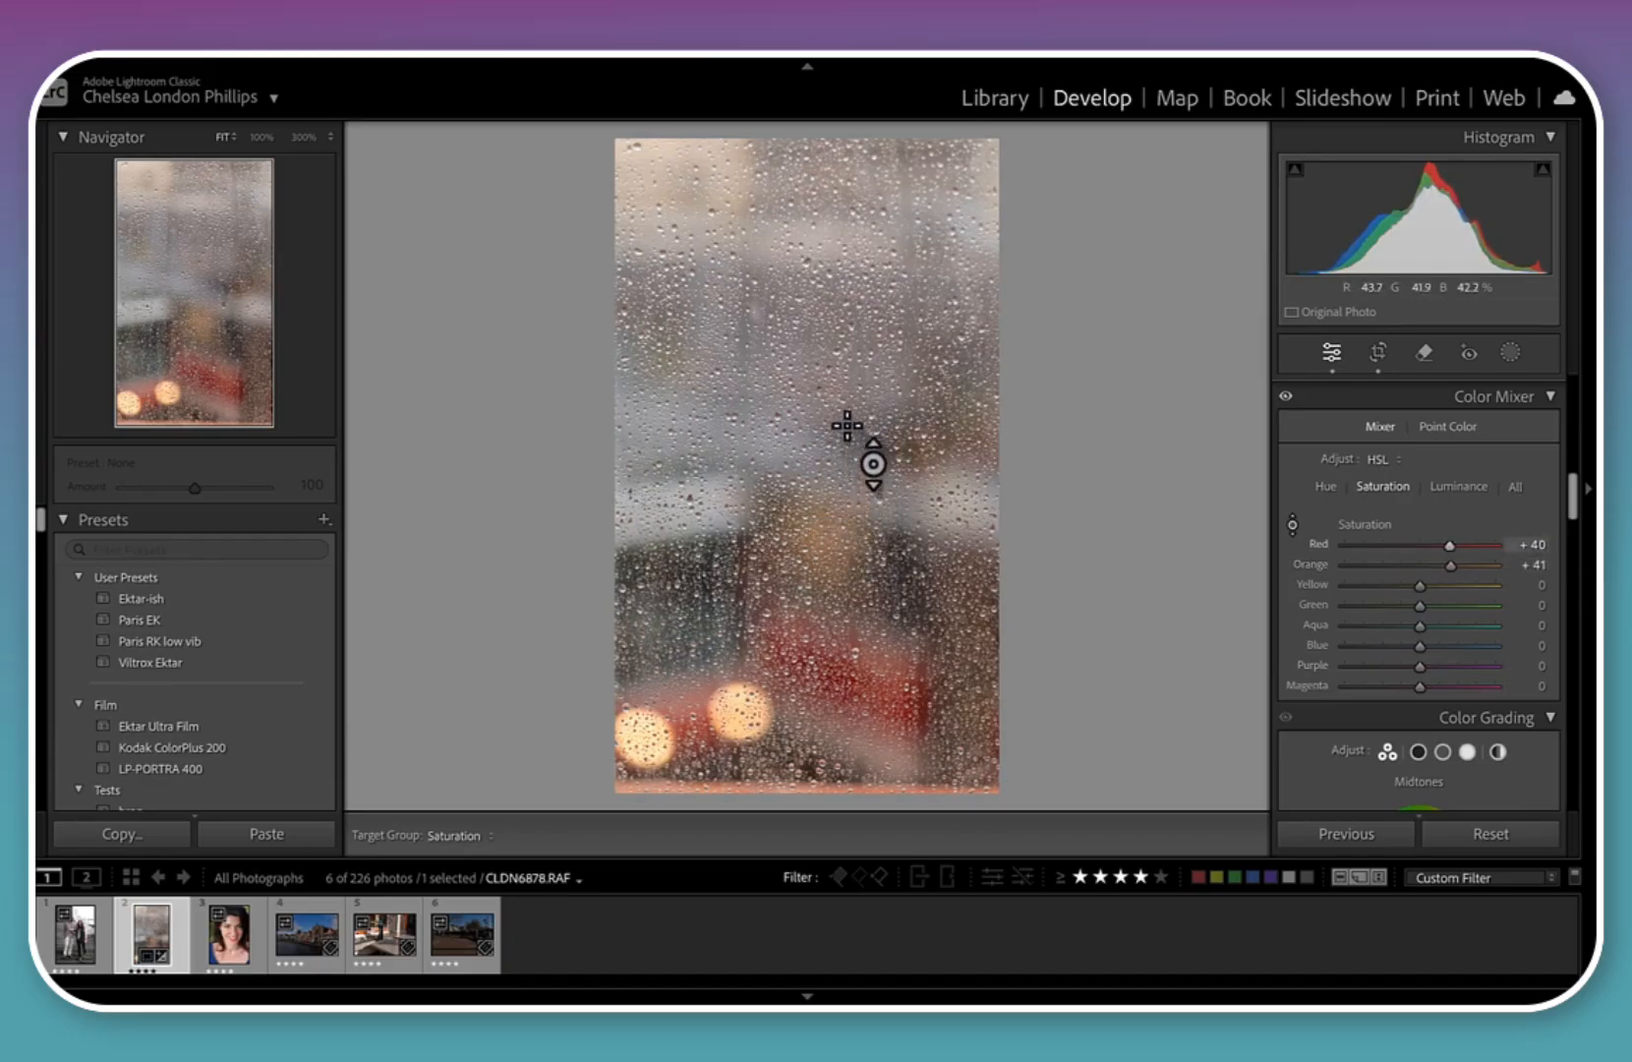
{"action": "left_click_drag", "start_coordinate": [846, 426], "coordinate": [857, 331]}
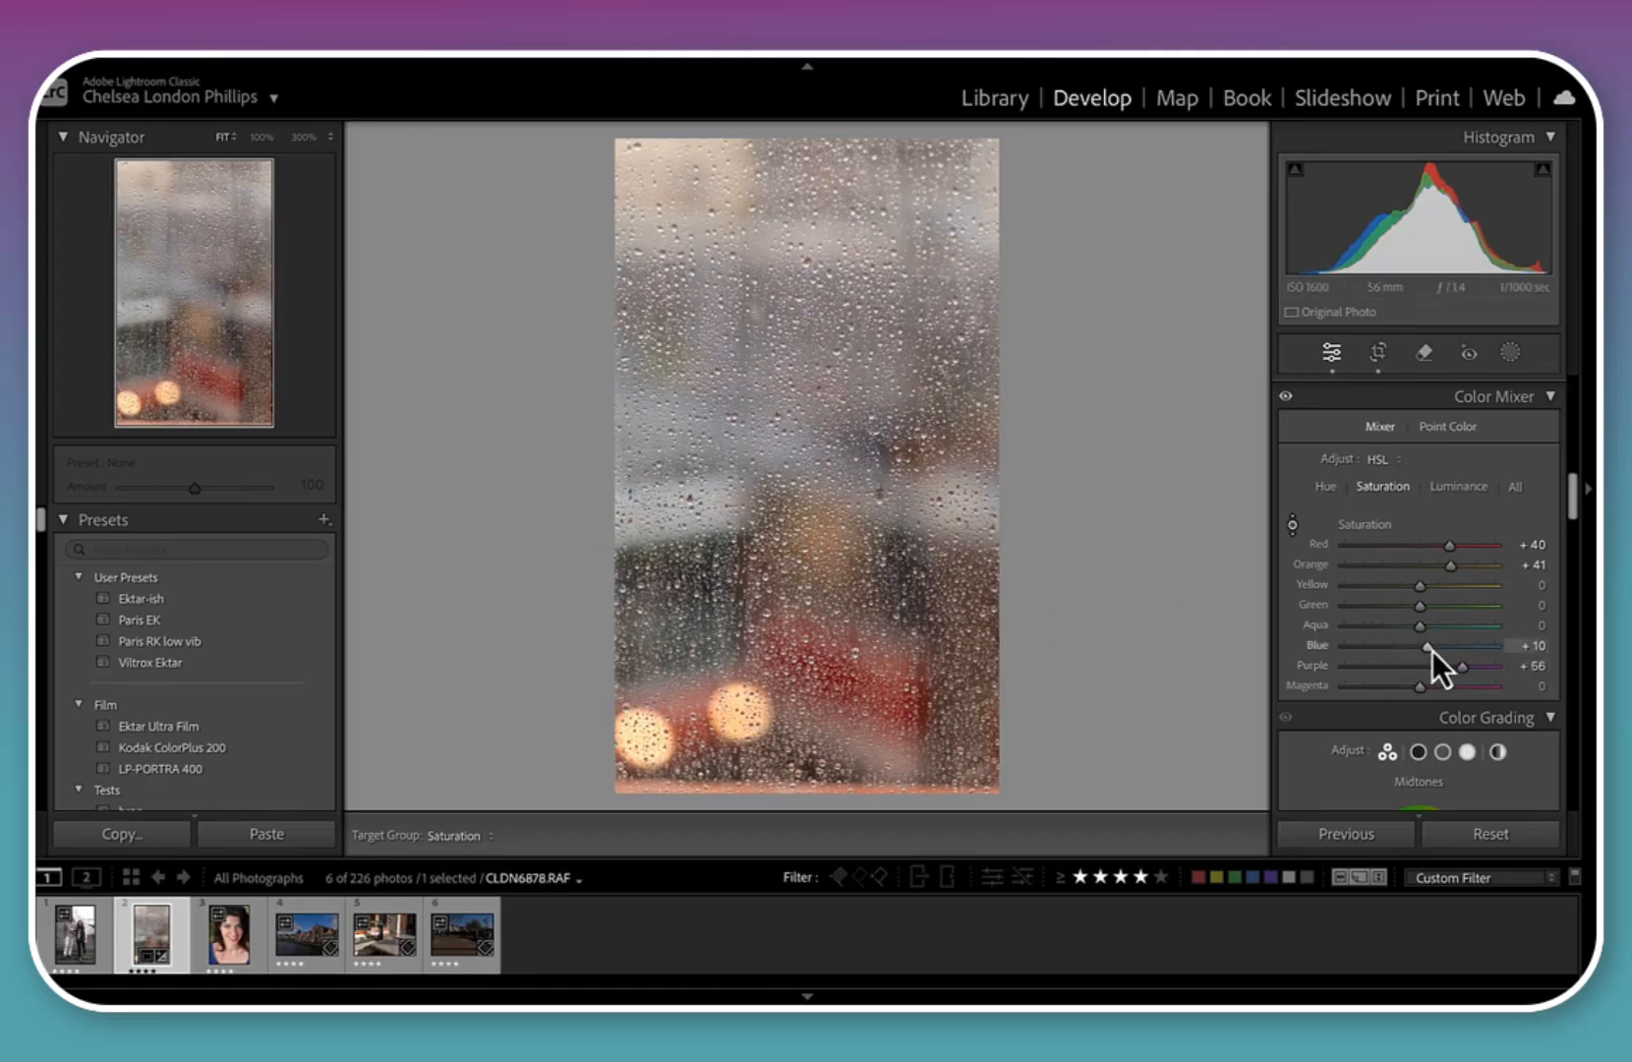
{"action": "mouse_move", "coordinate": [1432, 650]}
{"action": "left_mouse_down"}
{"action": "mouse_move", "coordinate": [1453, 650]}
{"action": "mouse_move", "coordinate": [1451, 634]}
{"action": "left_mouse_up"}
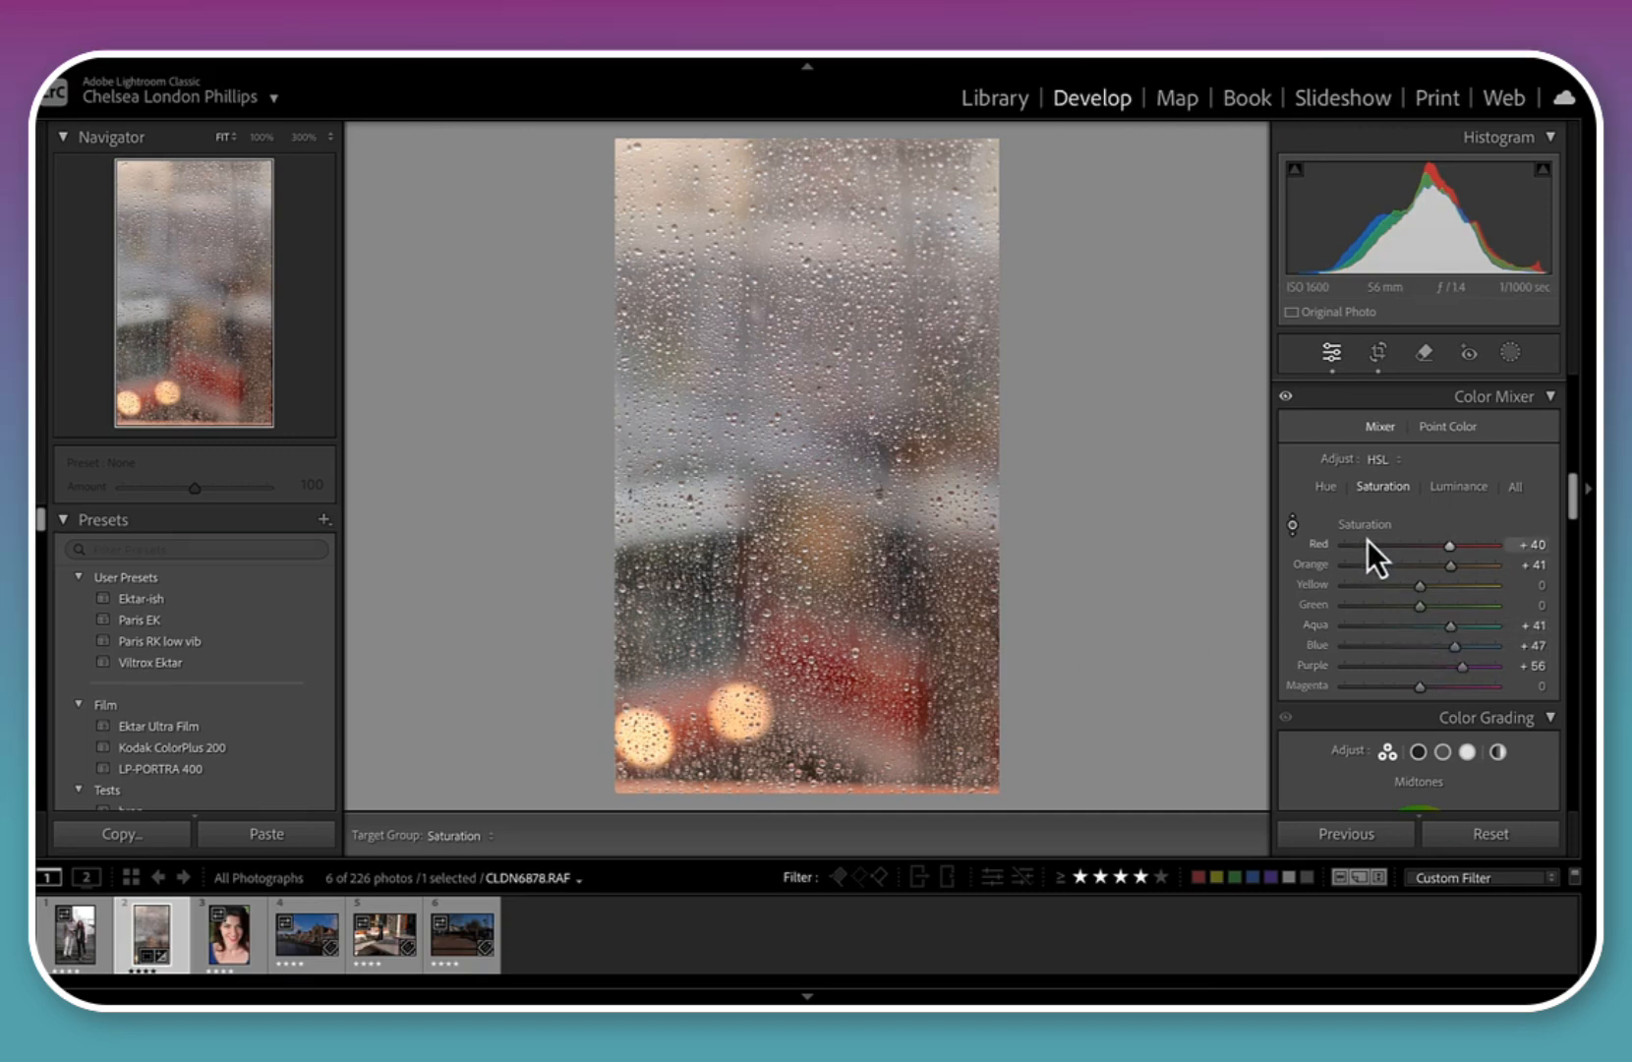
Shift the hue of the glowing round lights with the targeted adjustment to Orange -35 and Yellow -1
{"action": "left_click", "coordinate": [1327, 487]}
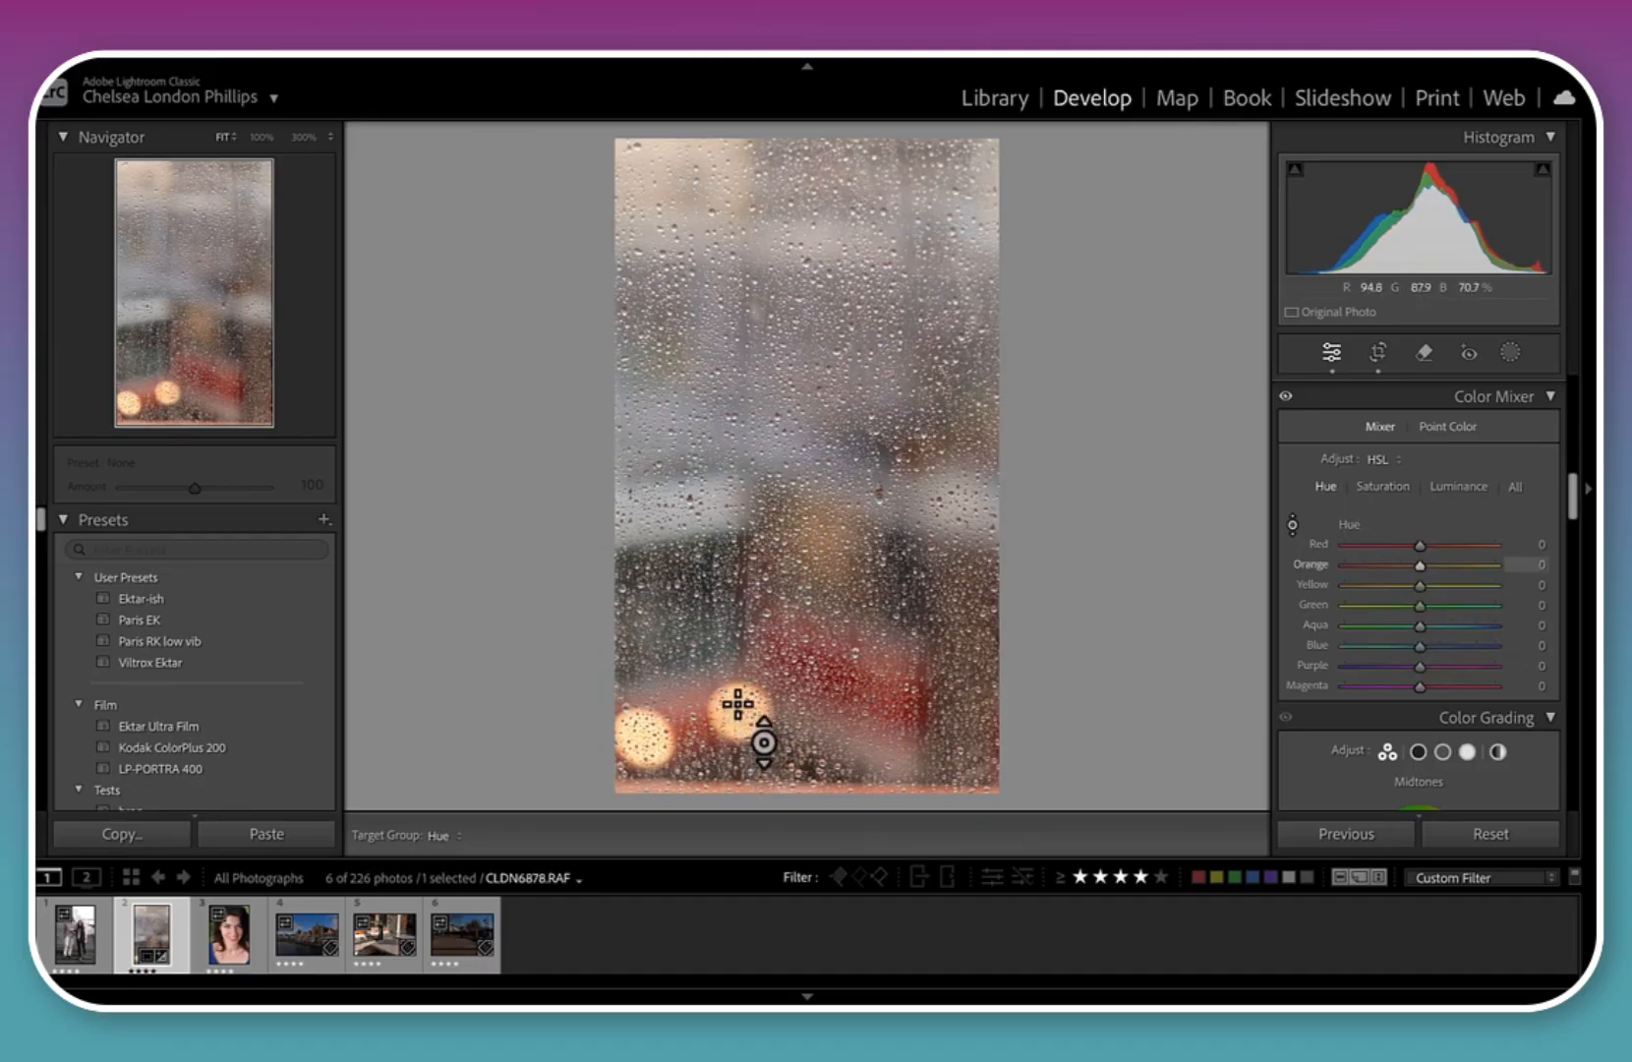
{"action": "left_click_drag", "start_coordinate": [733, 703], "coordinate": [743, 496]}
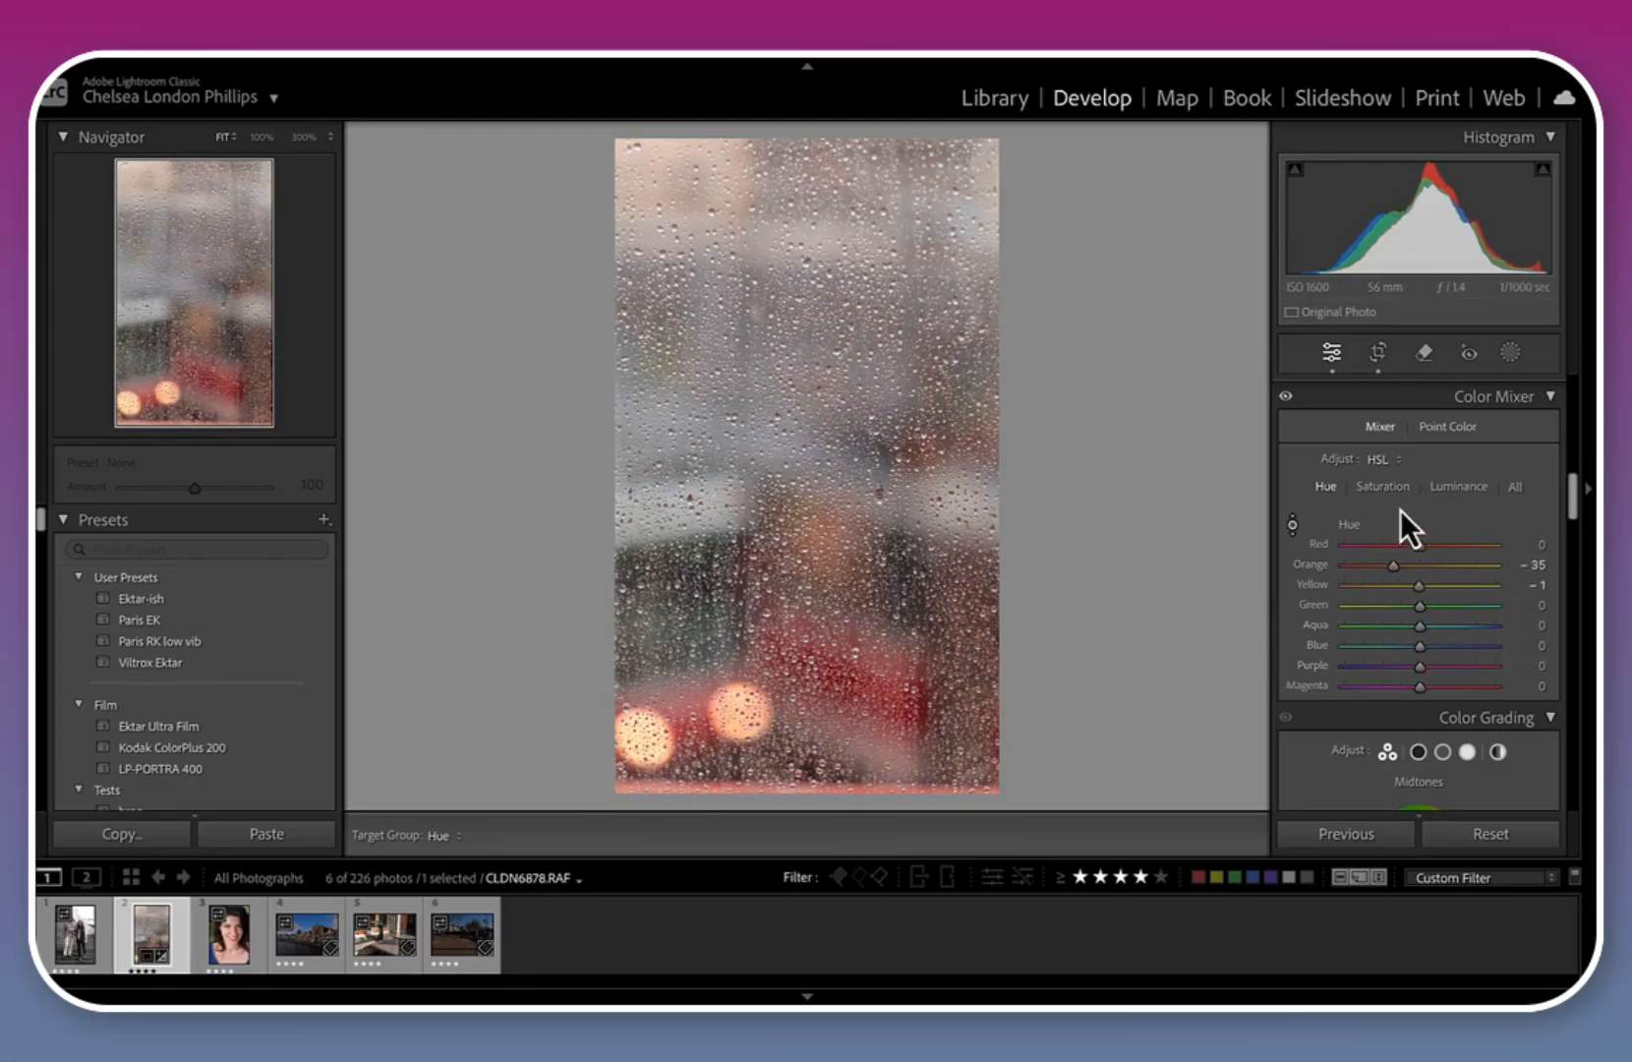
Adjust luminance by targeting the round lights and pale background areas, ending at Red +41, Orange +36, Yellow -12 and Magenta +61
{"action": "left_click", "coordinate": [1462, 487]}
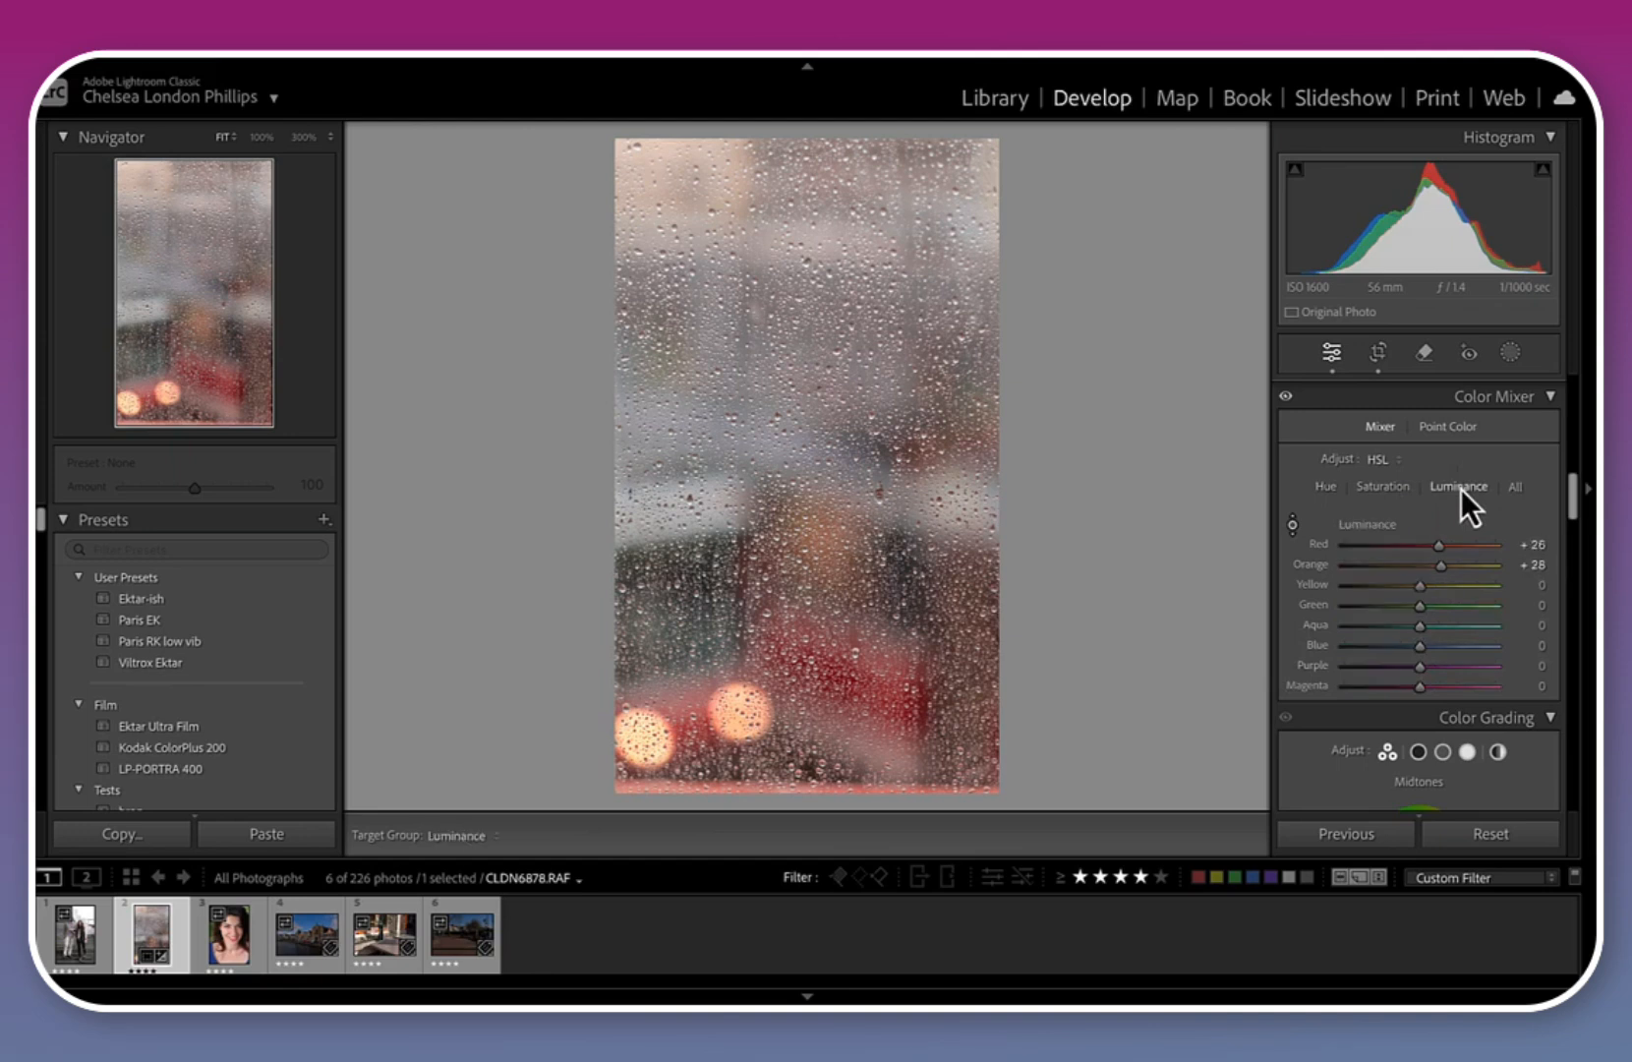
{"action": "left_click_drag", "start_coordinate": [744, 700], "coordinate": [743, 724]}
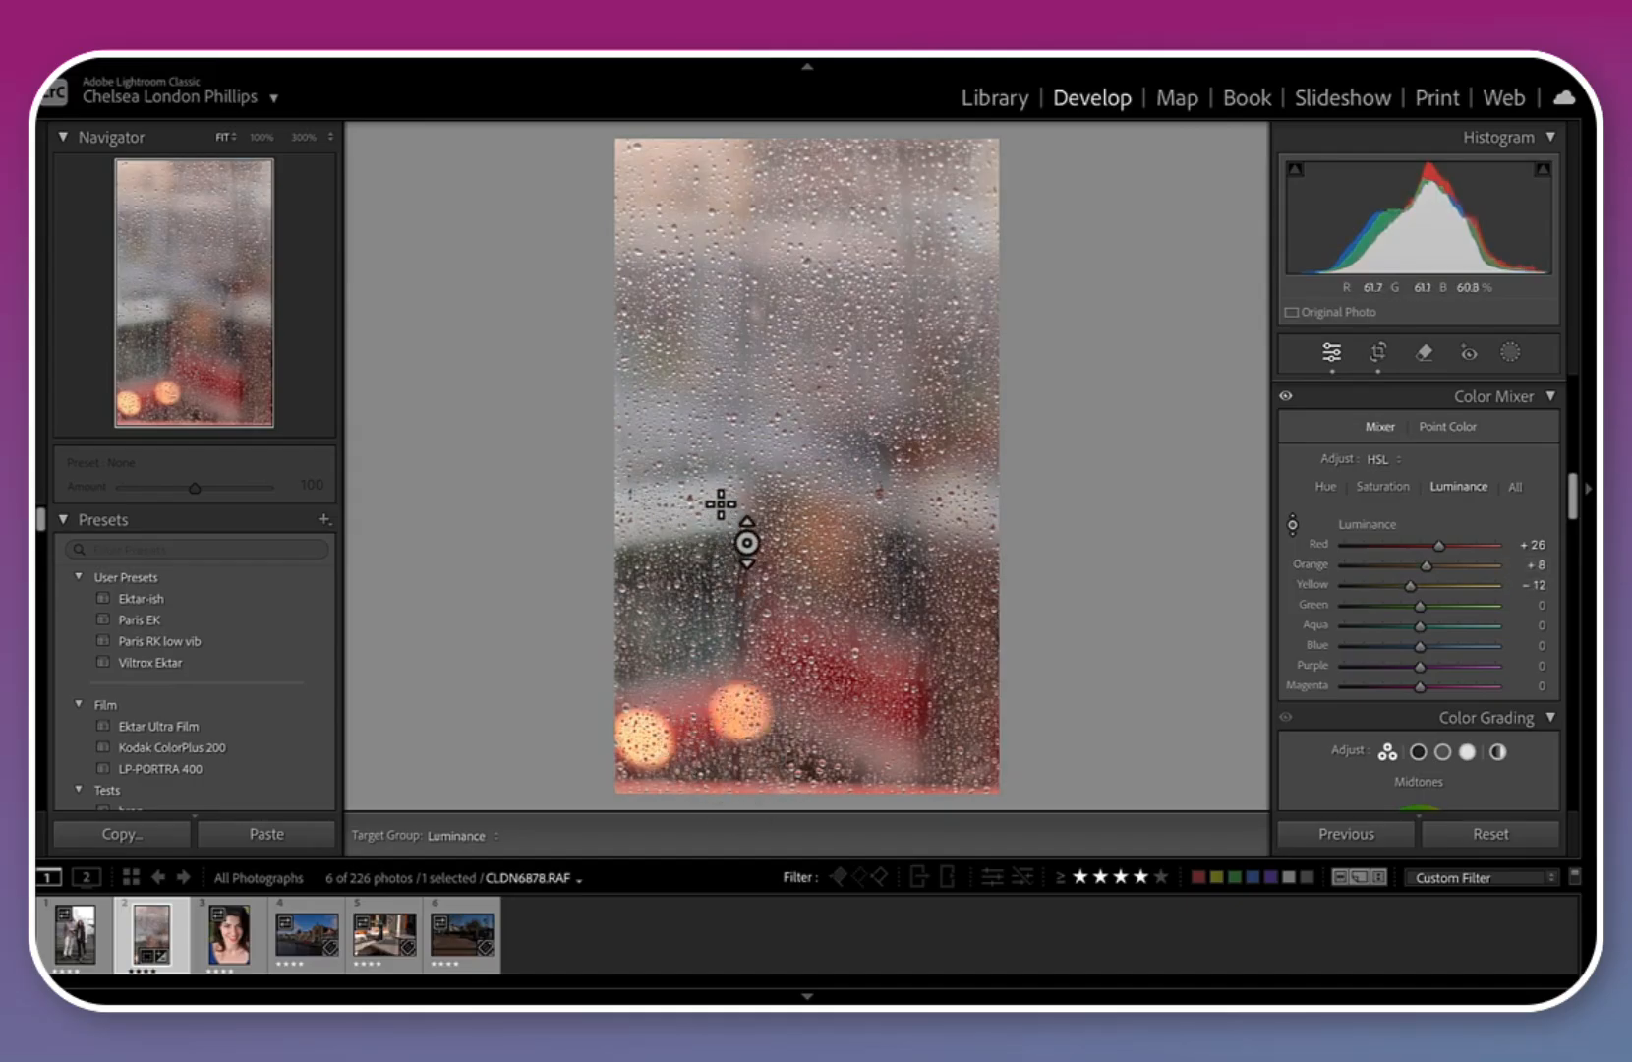
{"action": "left_click_drag", "start_coordinate": [725, 499], "coordinate": [718, 399]}
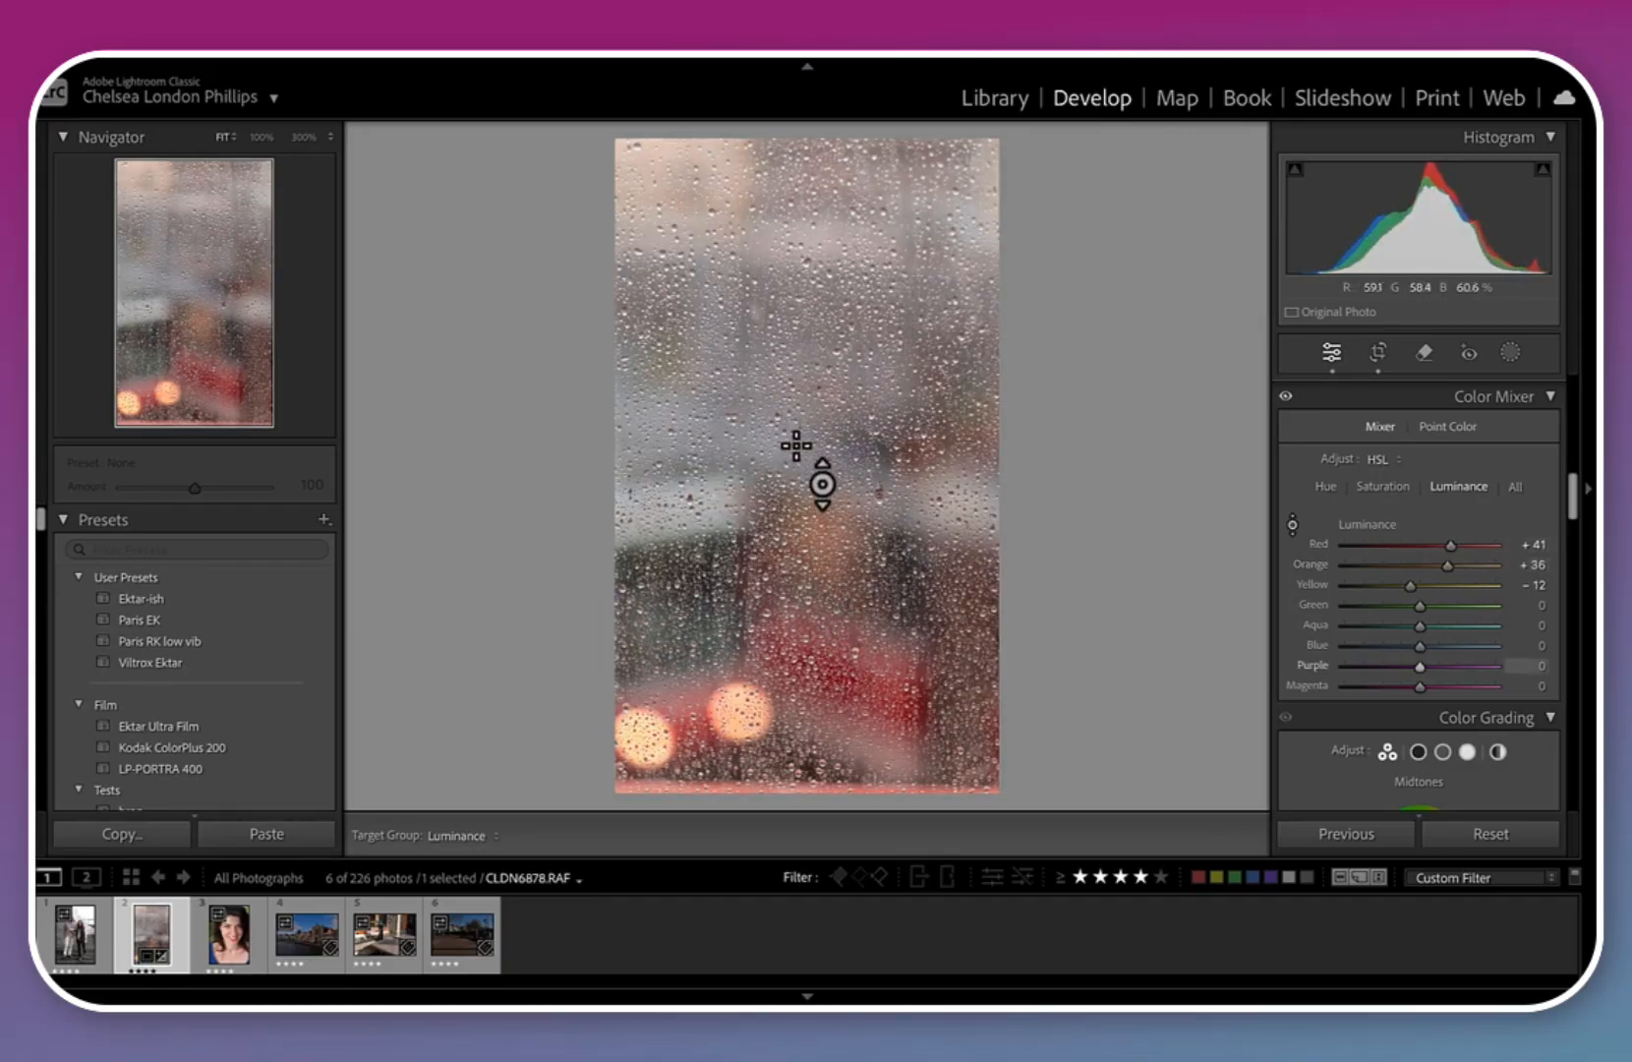
{"action": "left_click_drag", "start_coordinate": [794, 445], "coordinate": [794, 376]}
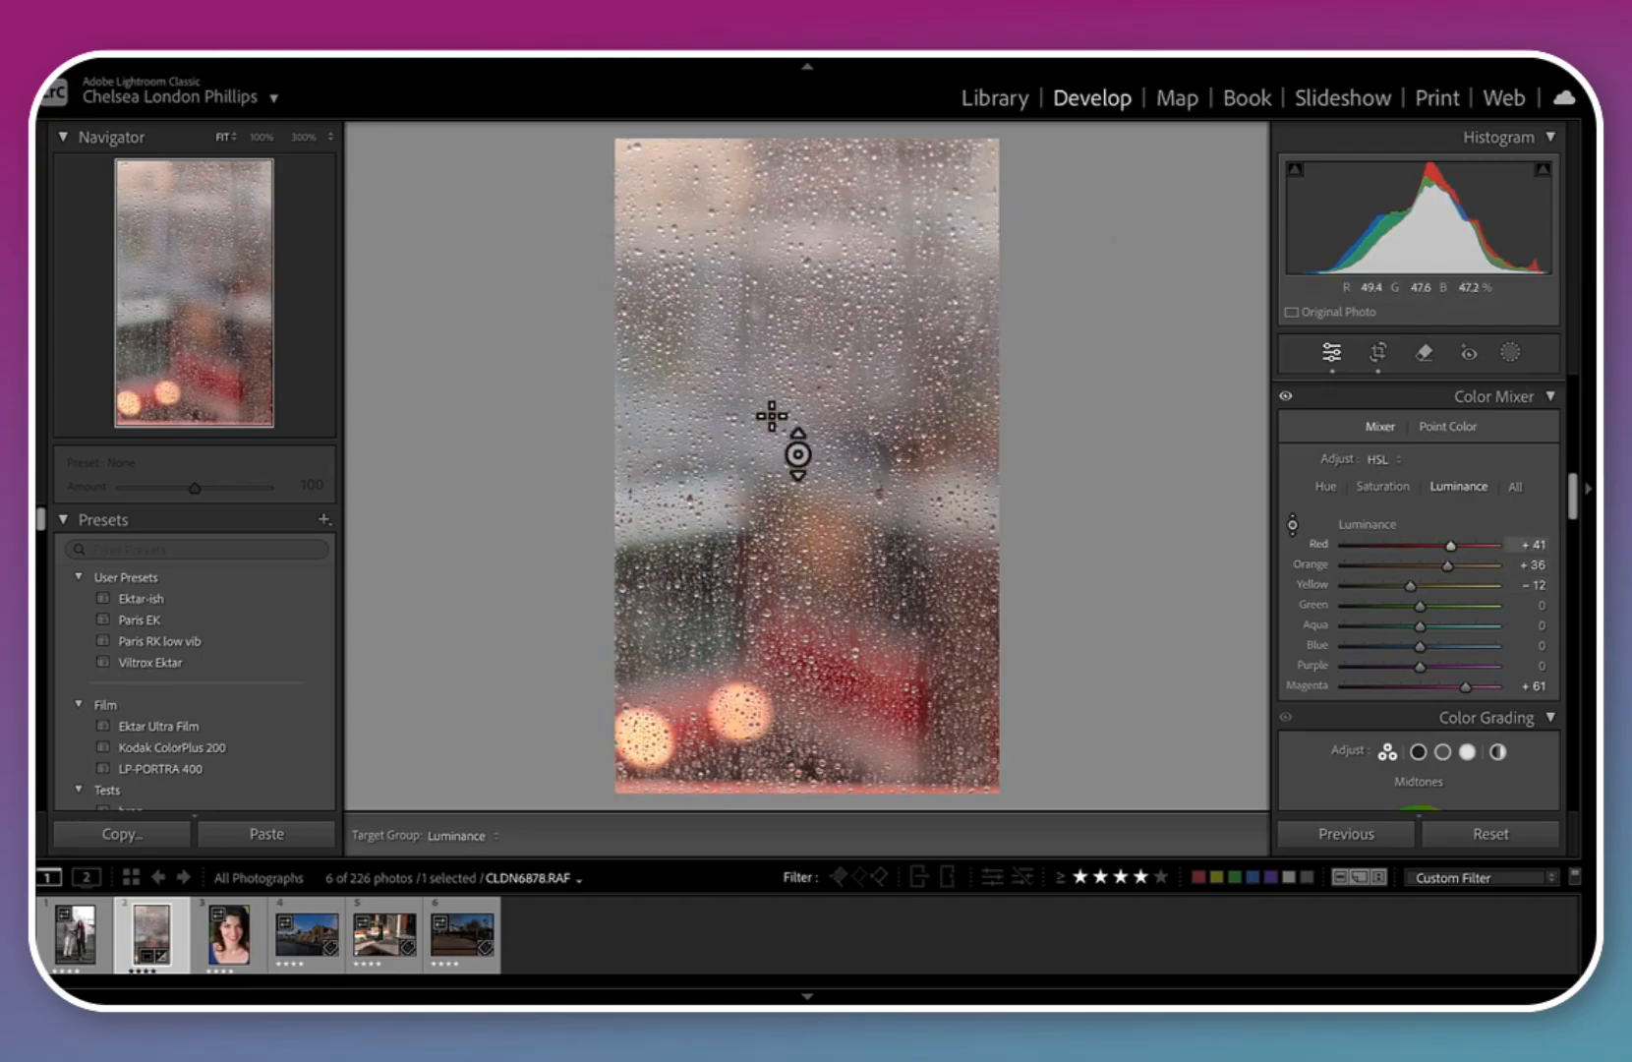
Add a linear gradient mask covering the upper part of the photo and fading out below its middle
{"action": "left_click", "coordinate": [1516, 355]}
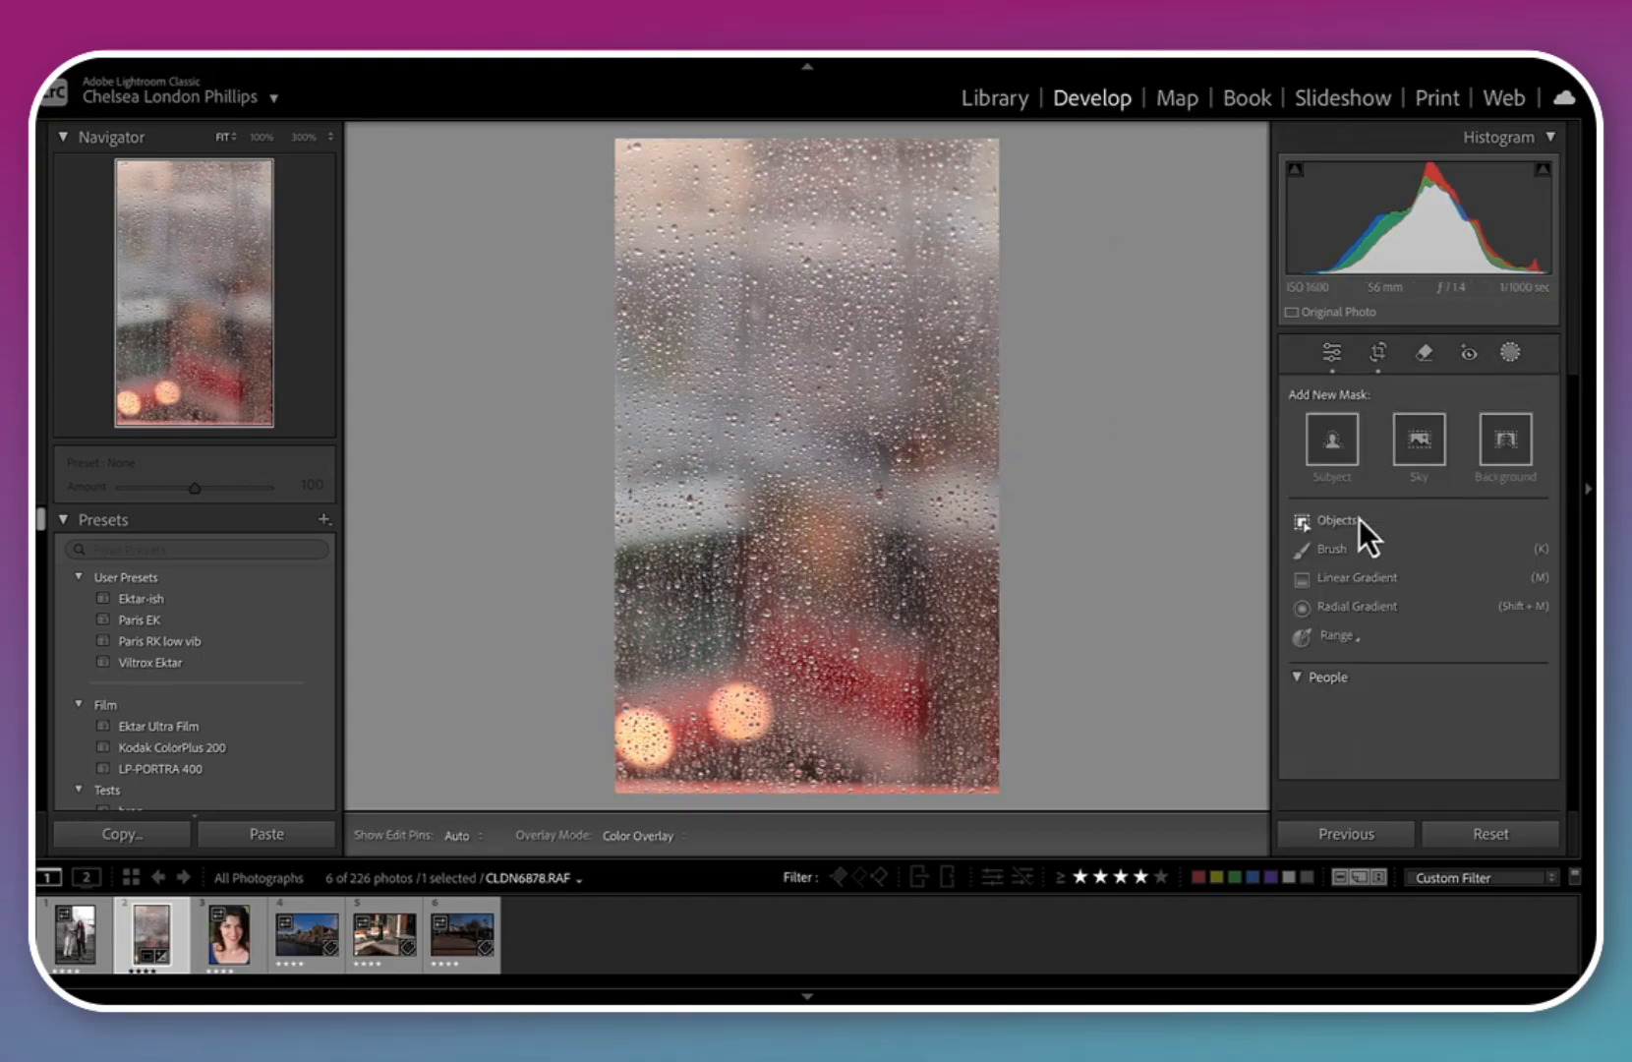
{"action": "left_click", "coordinate": [1347, 579]}
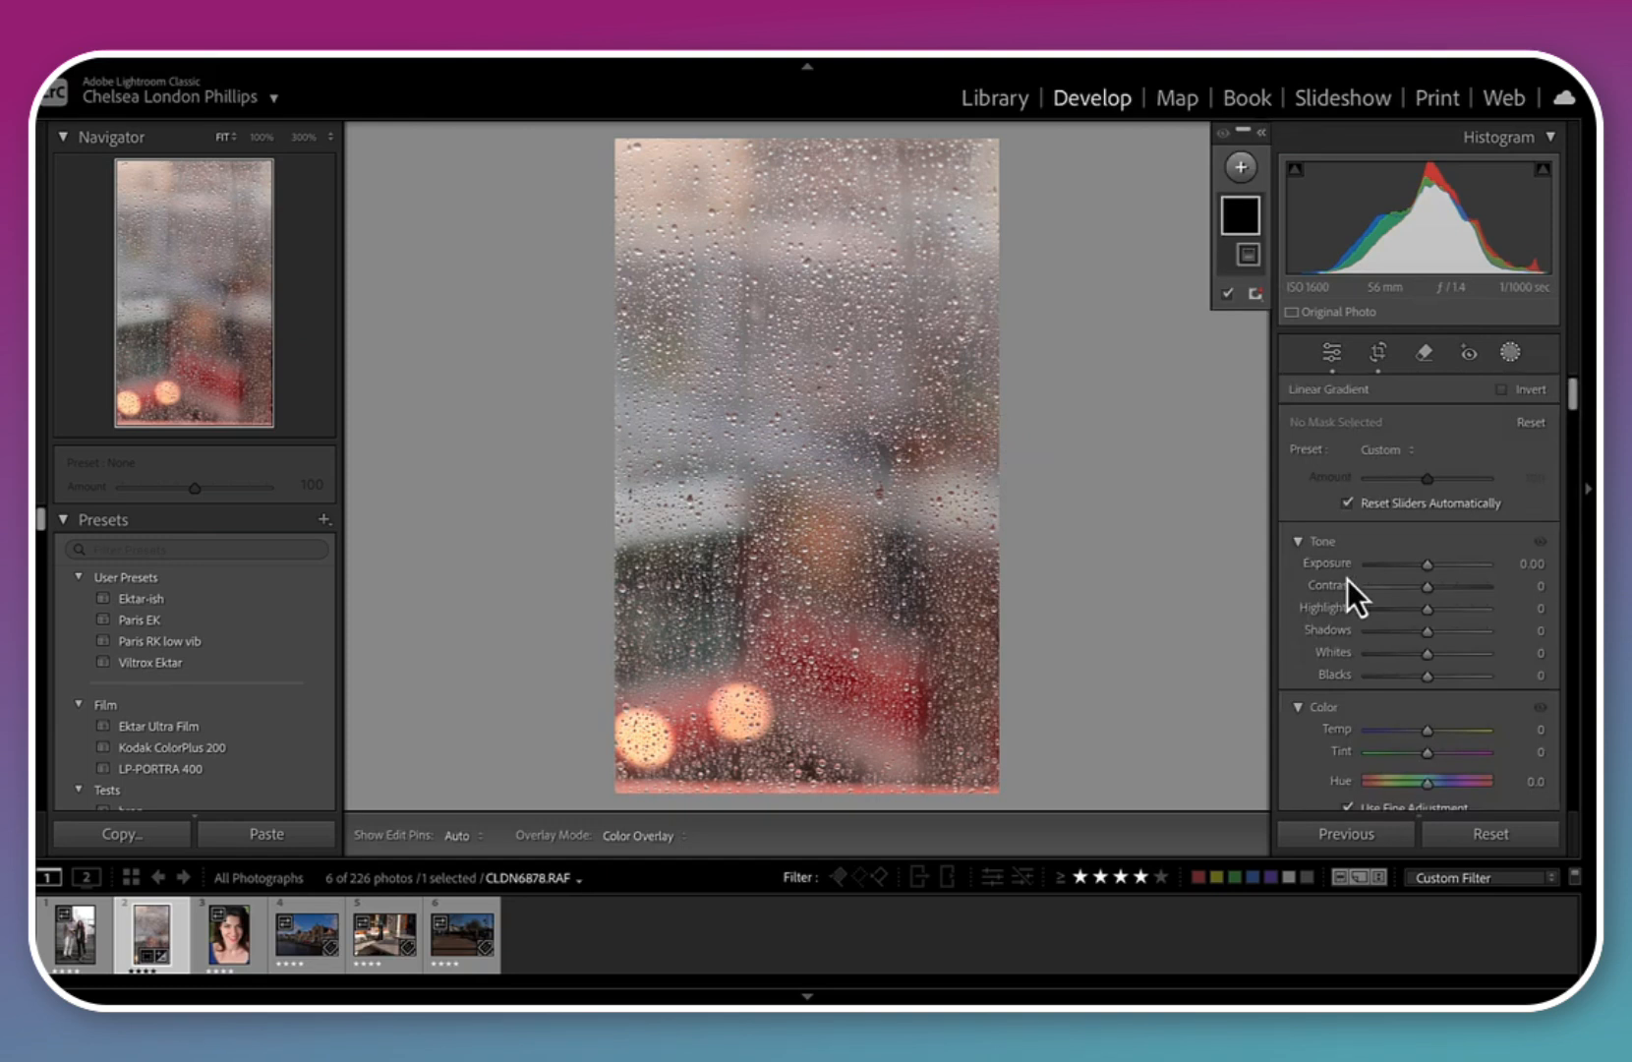
{"action": "left_click_drag", "start_coordinate": [774, 319], "coordinate": [774, 587]}
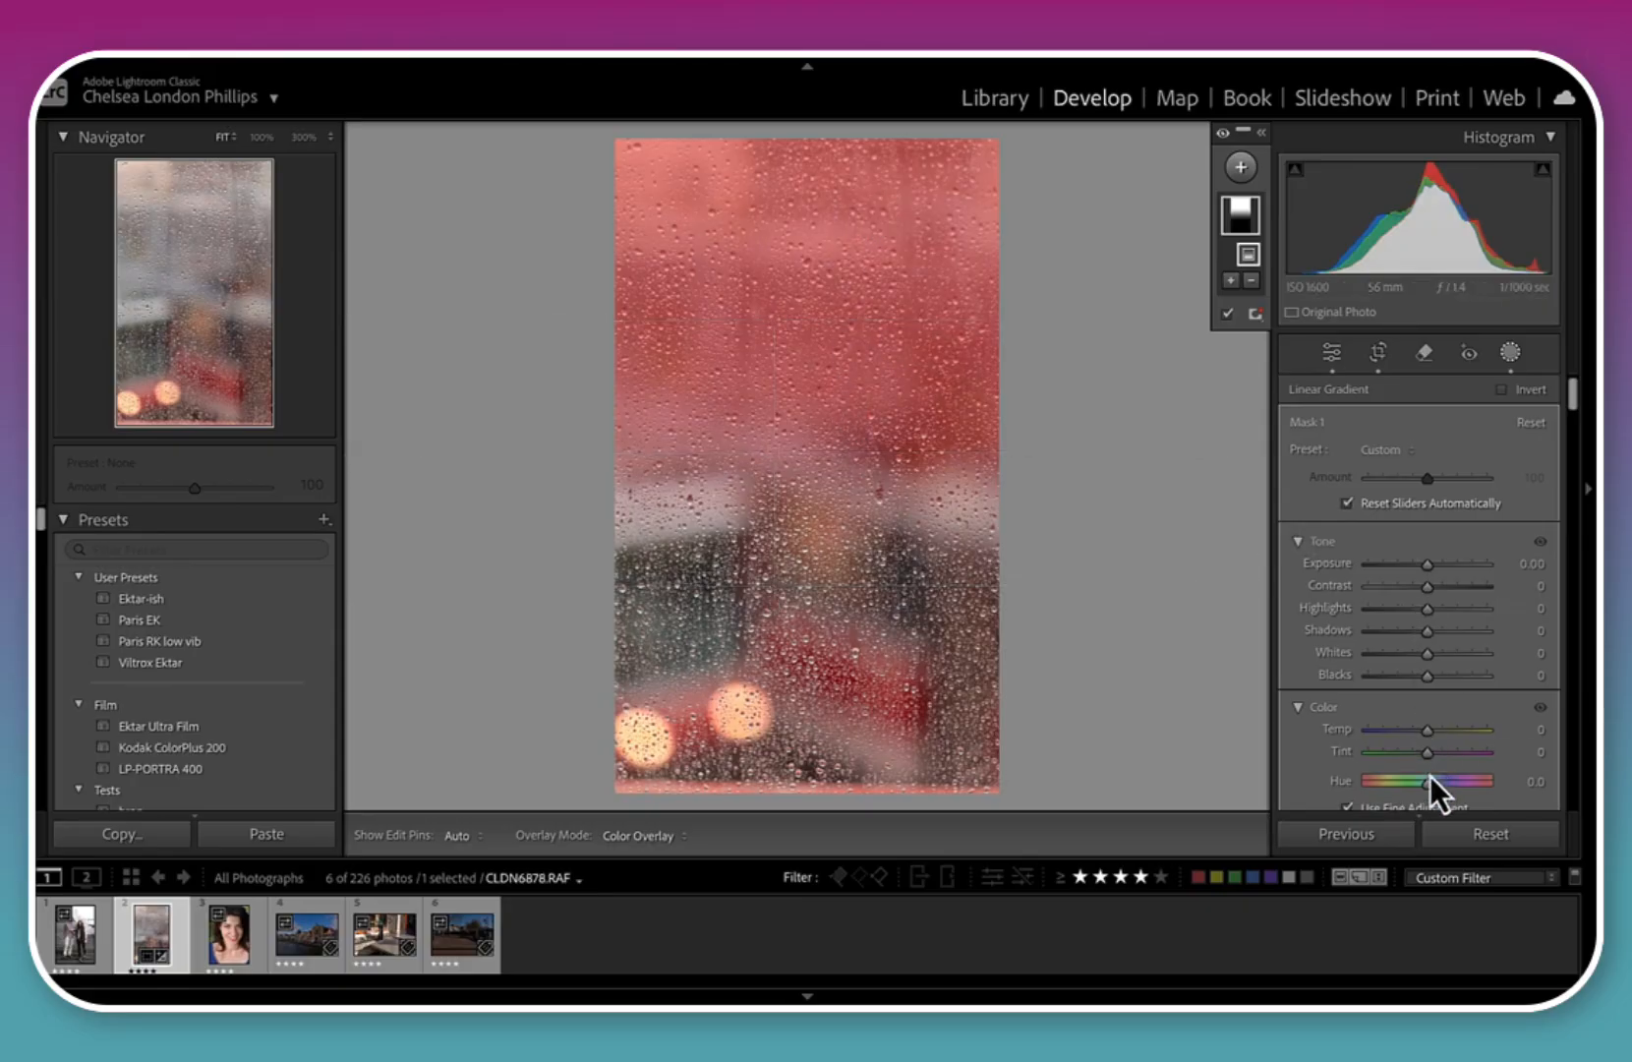
Warm and intensify the gradient area by setting the mask's Hue to 5.6, Temp to 11 and Saturation to 47
{"action": "left_click_drag", "start_coordinate": [1428, 787], "coordinate": [1441, 787]}
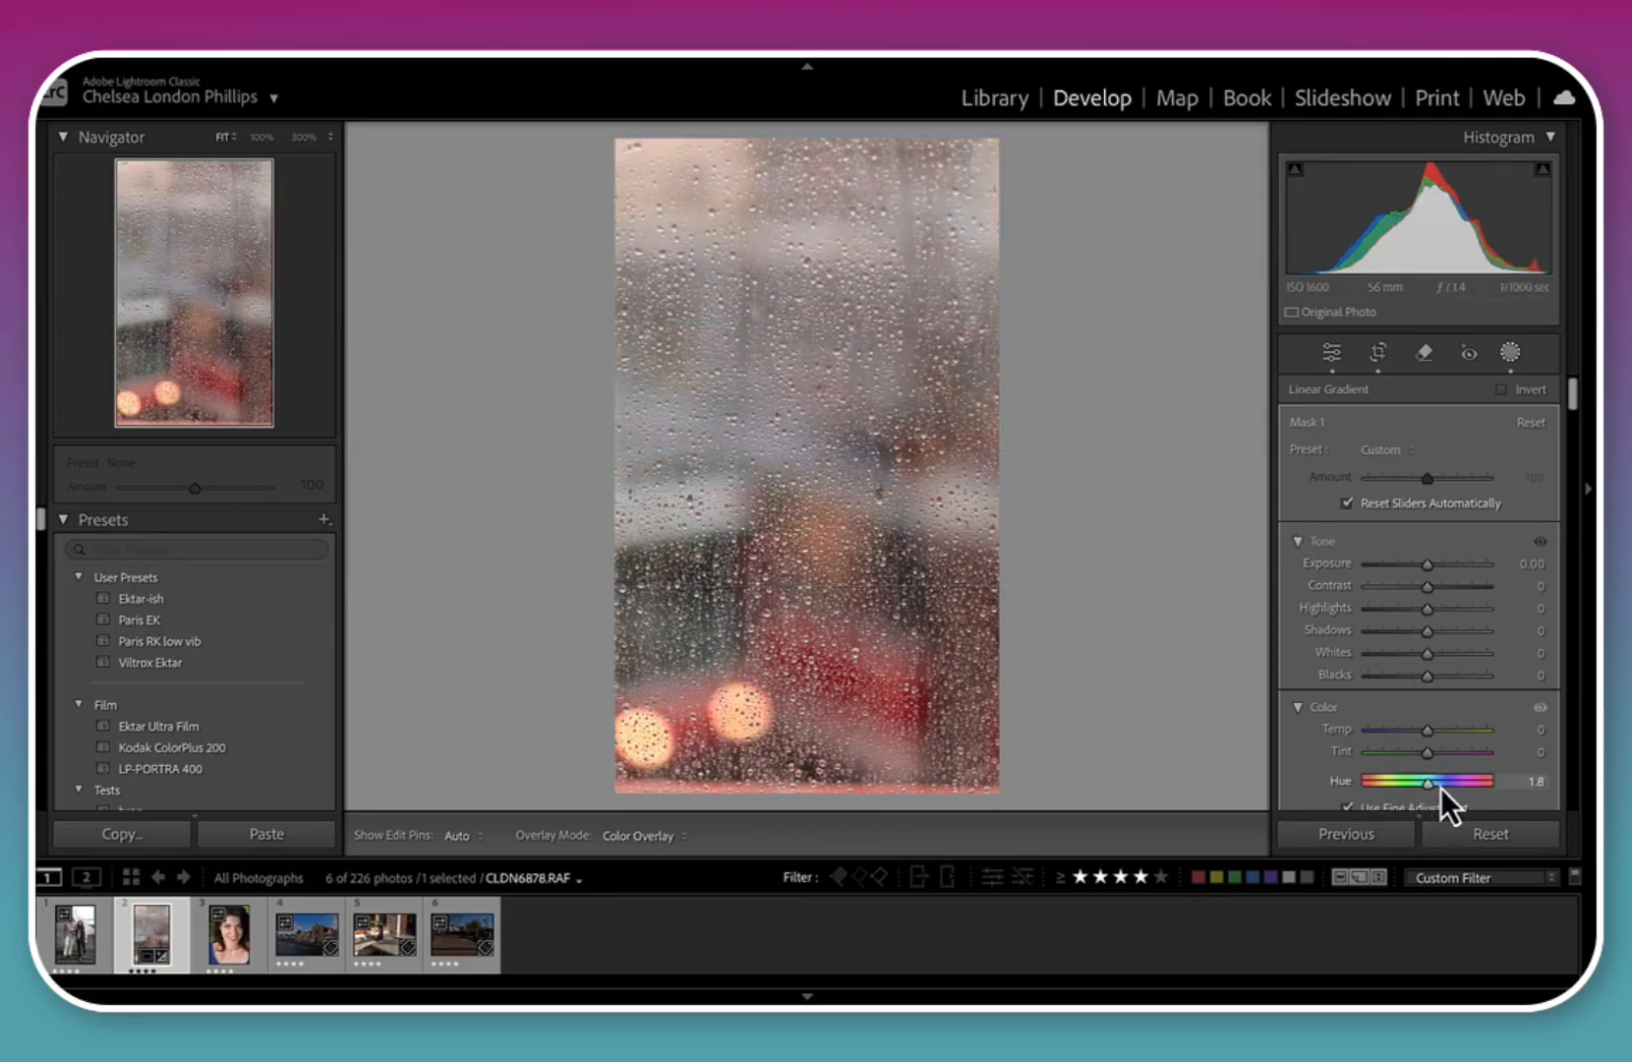
{"action": "scroll", "coordinate": [1443, 788], "scroll_direction": "down", "scroll_amount": 2}
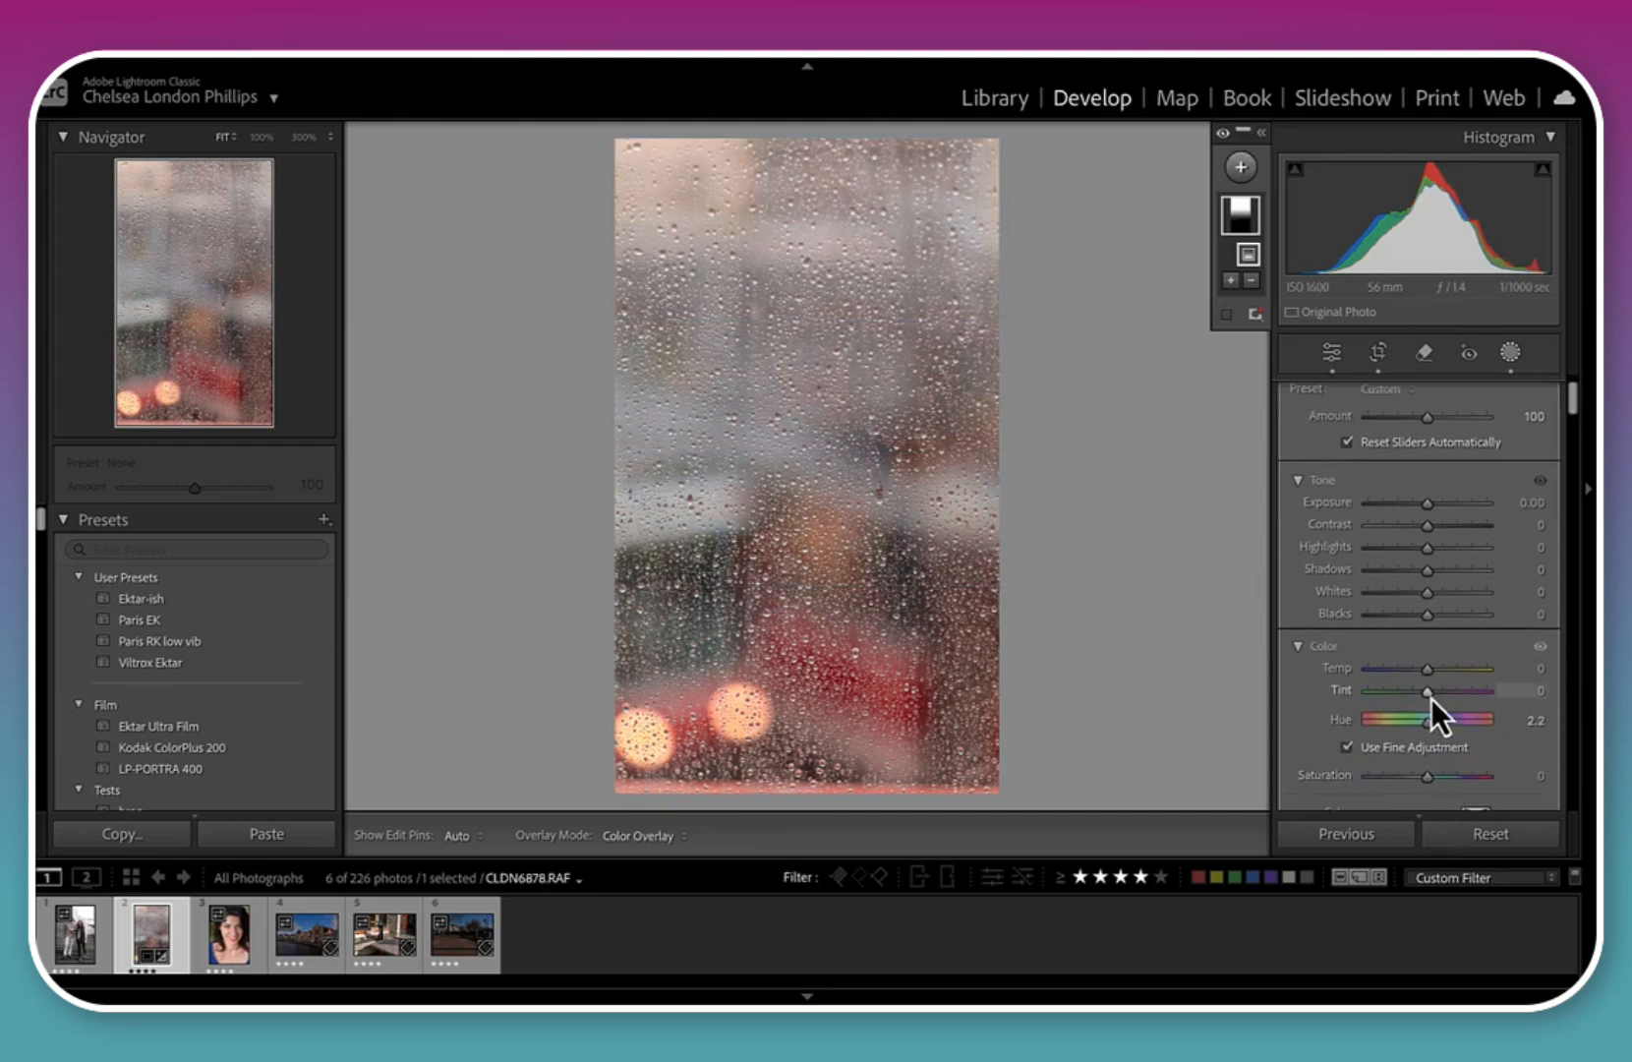
{"action": "mouse_move", "coordinate": [1428, 729]}
{"action": "left_mouse_down"}
{"action": "mouse_move", "coordinate": [1452, 729]}
{"action": "mouse_move", "coordinate": [1435, 728]}
{"action": "left_mouse_up"}
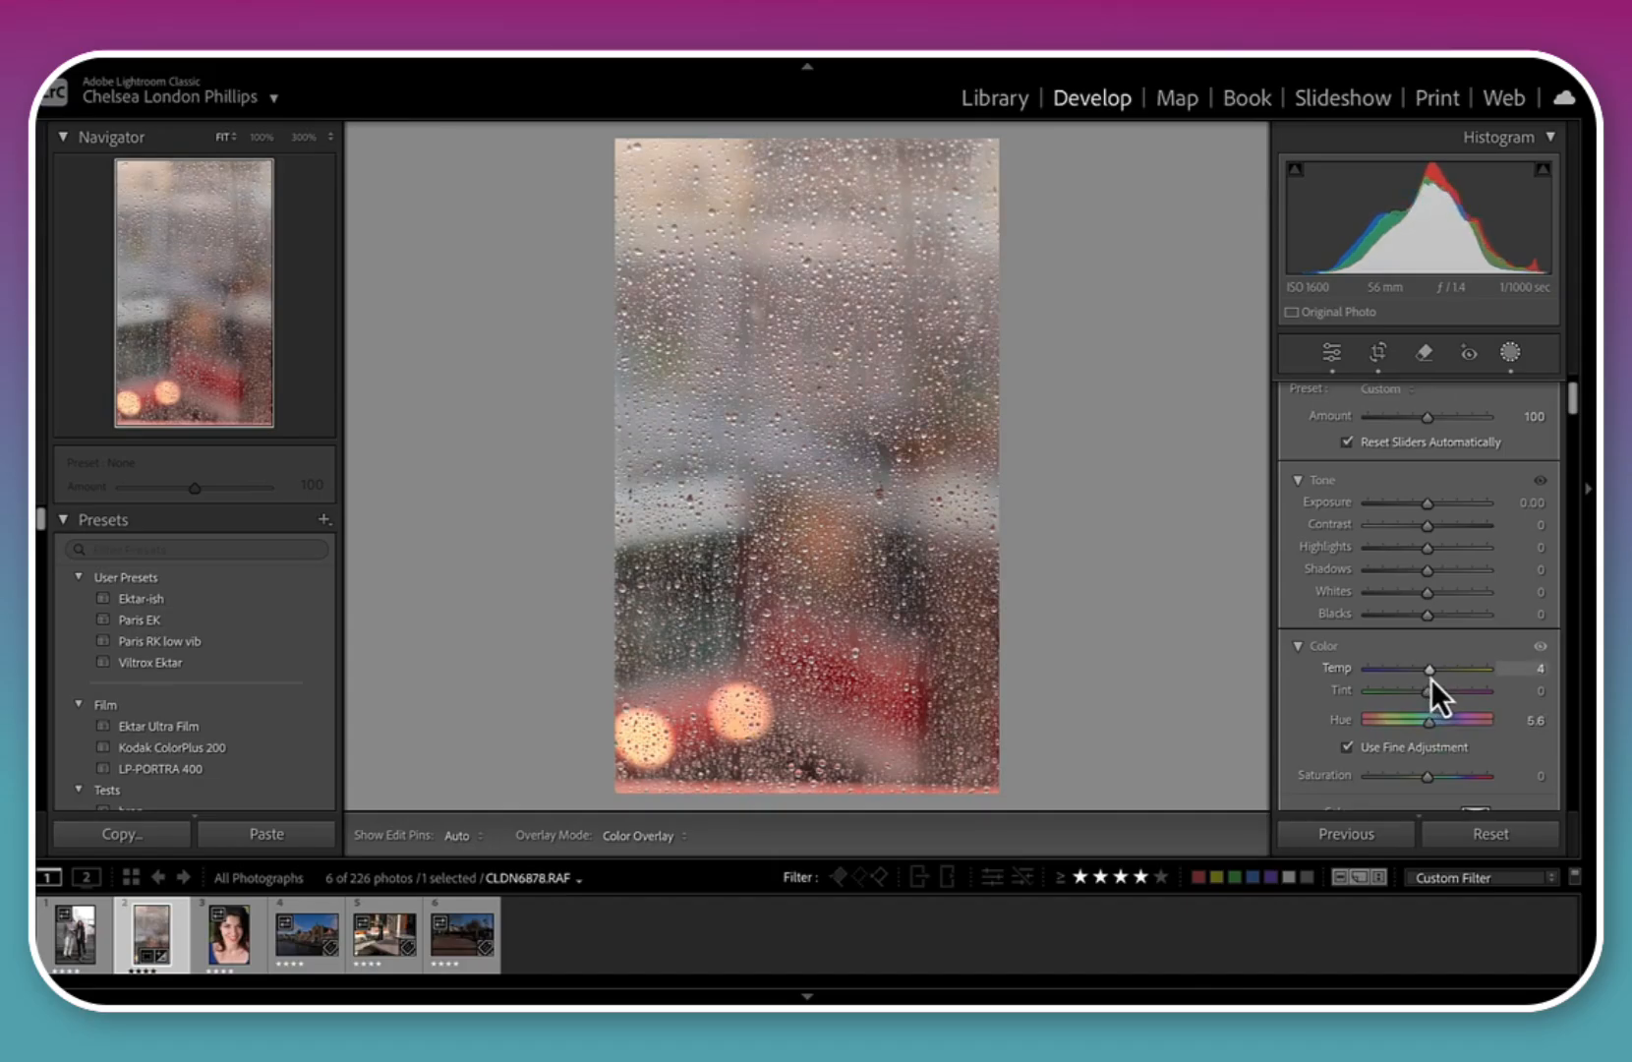
{"action": "key", "text": "Up"}
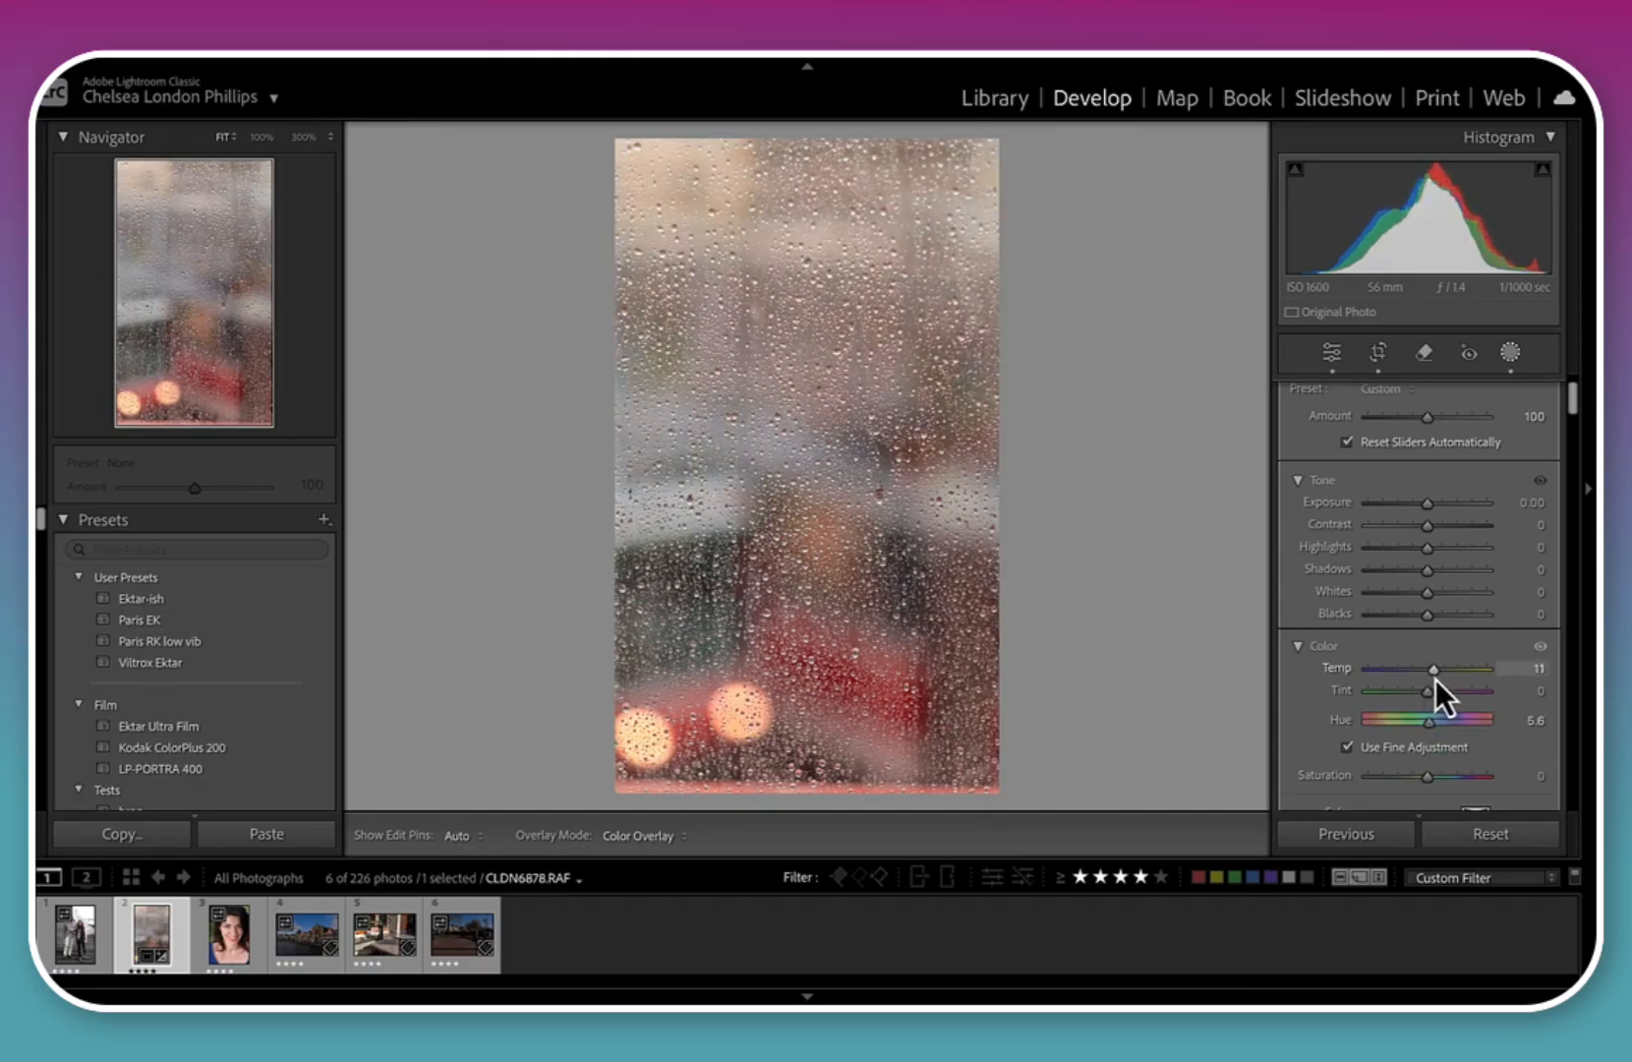
{"action": "scroll", "coordinate": [1432, 741], "scroll_direction": "down", "scroll_amount": 1}
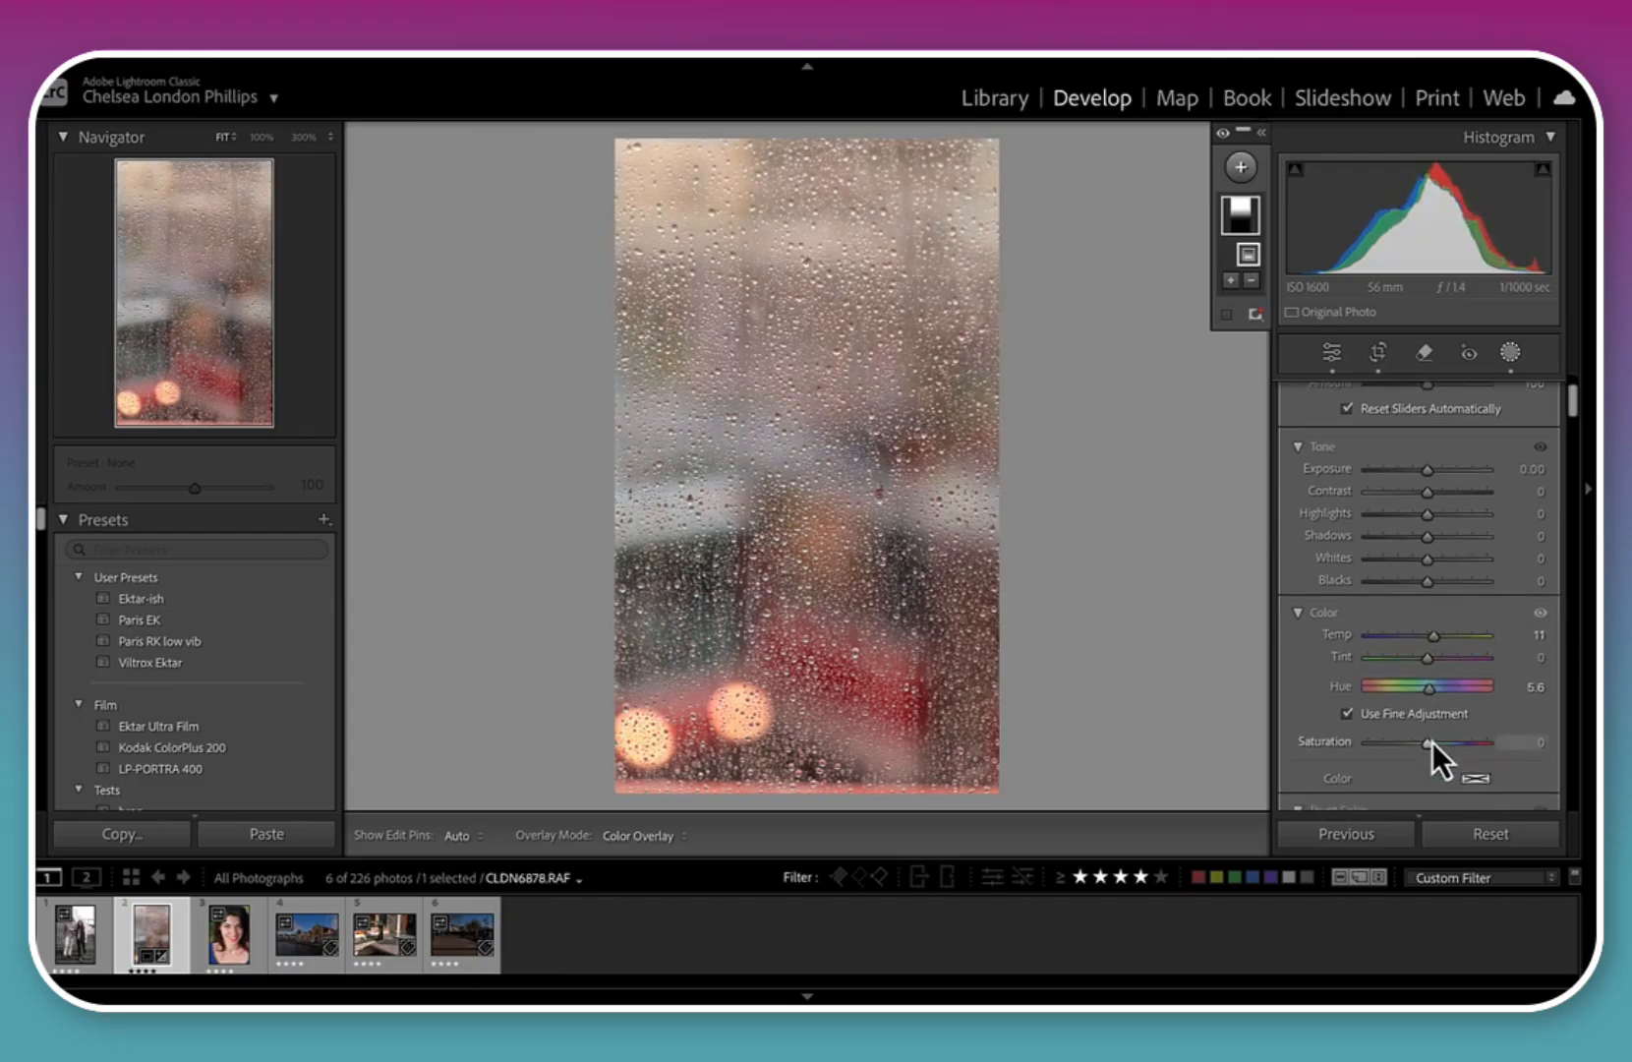
{"action": "left_click_drag", "start_coordinate": [1430, 748], "coordinate": [1460, 750]}
Give the gradient mask a pale violet colour tint with hue 272 and saturation 9%, and return to the global edit settings
{"action": "scroll", "coordinate": [1455, 758], "scroll_direction": "down", "scroll_amount": 2}
{"action": "left_click", "coordinate": [1483, 741]}
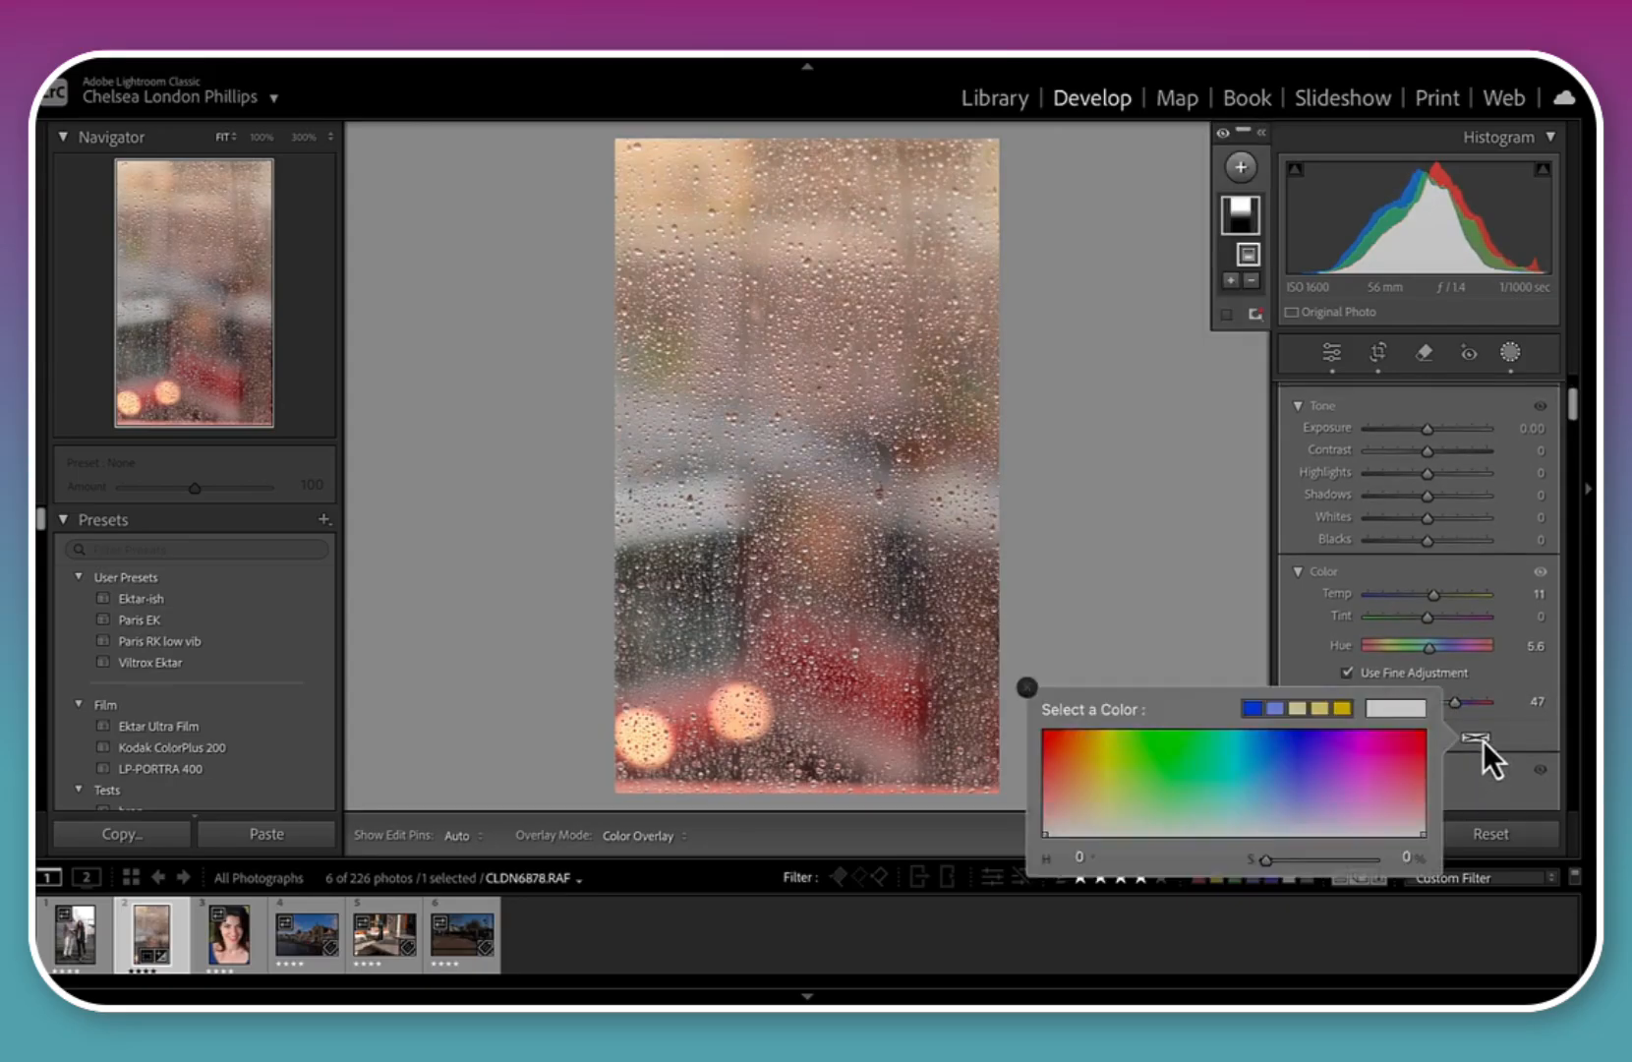
{"action": "left_click", "coordinate": [1266, 777]}
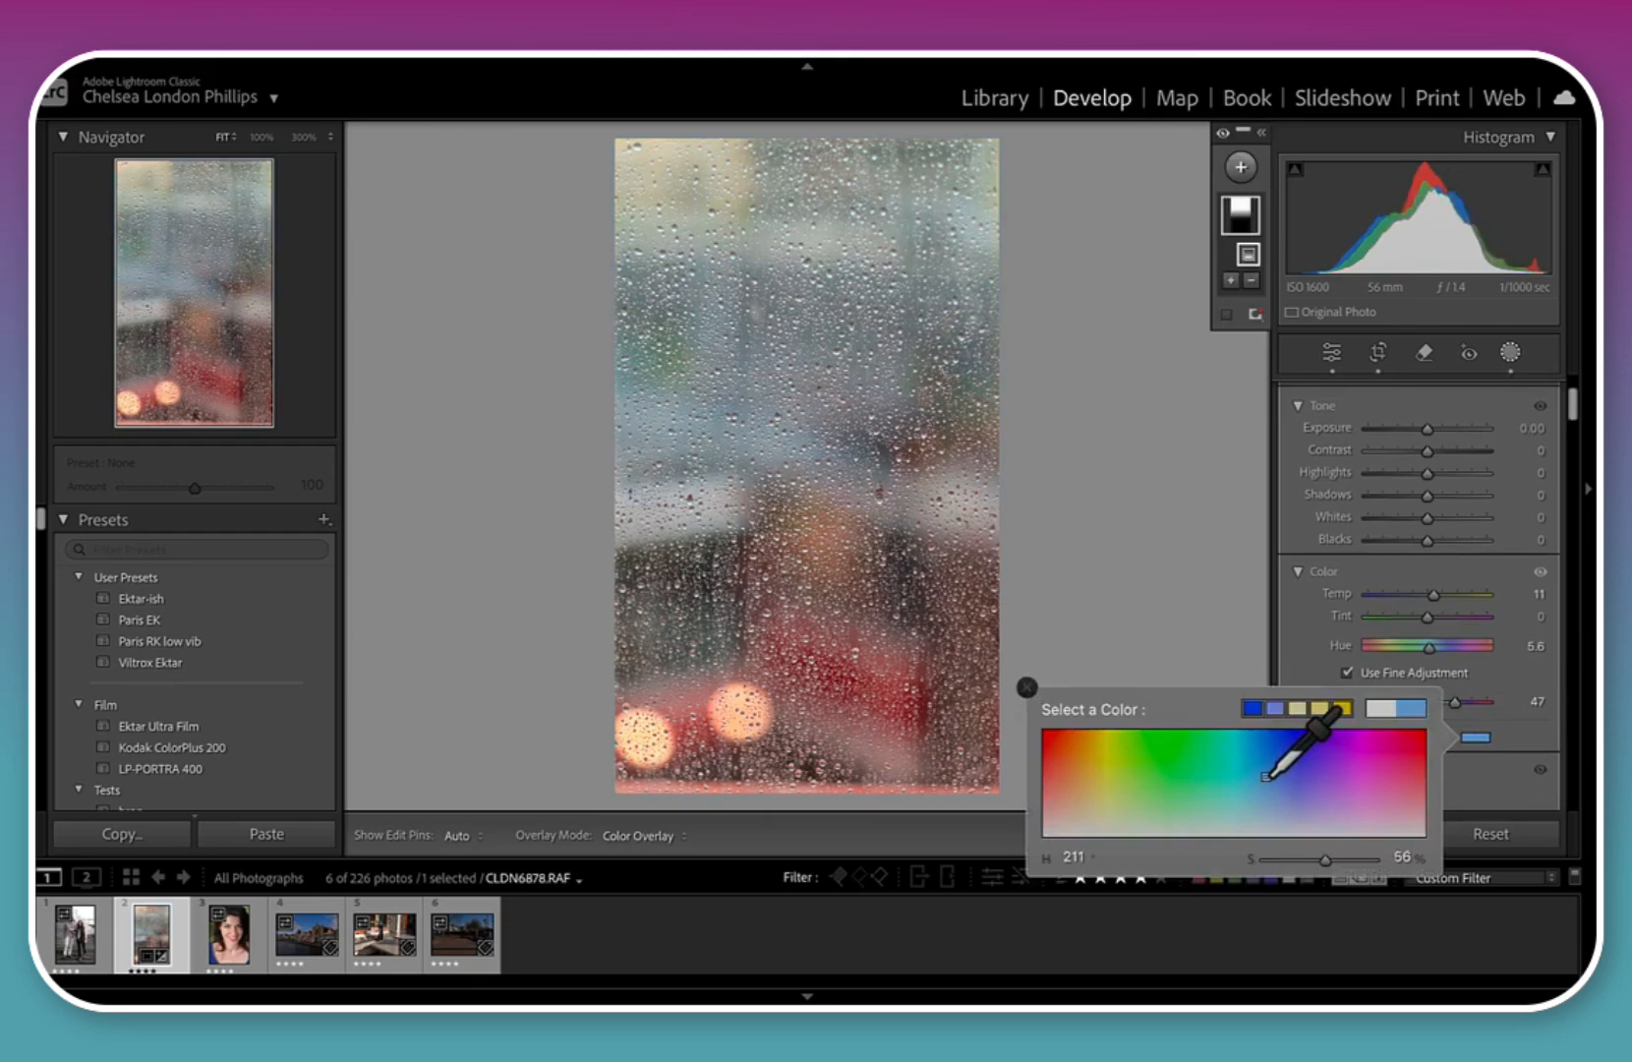
{"action": "mouse_move", "coordinate": [1267, 777]}
{"action": "left_mouse_down"}
{"action": "mouse_move", "coordinate": [1371, 772]}
{"action": "mouse_move", "coordinate": [1323, 804]}
{"action": "mouse_move", "coordinate": [1274, 798]}
{"action": "mouse_move", "coordinate": [1320, 789]}
{"action": "mouse_move", "coordinate": [1322, 822]}
{"action": "mouse_move", "coordinate": [1320, 710]}
{"action": "mouse_move", "coordinate": [1349, 712]}
{"action": "mouse_move", "coordinate": [1326, 826]}
{"action": "mouse_move", "coordinate": [1283, 744]}
{"action": "mouse_move", "coordinate": [1191, 865]}
{"action": "mouse_move", "coordinate": [1101, 714]}
{"action": "mouse_move", "coordinate": [1051, 721]}
{"action": "mouse_move", "coordinate": [1324, 748]}
{"action": "mouse_move", "coordinate": [1247, 776]}
{"action": "mouse_move", "coordinate": [1343, 773]}
{"action": "mouse_move", "coordinate": [1295, 847]}
{"action": "mouse_move", "coordinate": [1324, 801]}
{"action": "mouse_move", "coordinate": [1332, 827]}
{"action": "left_mouse_up"}
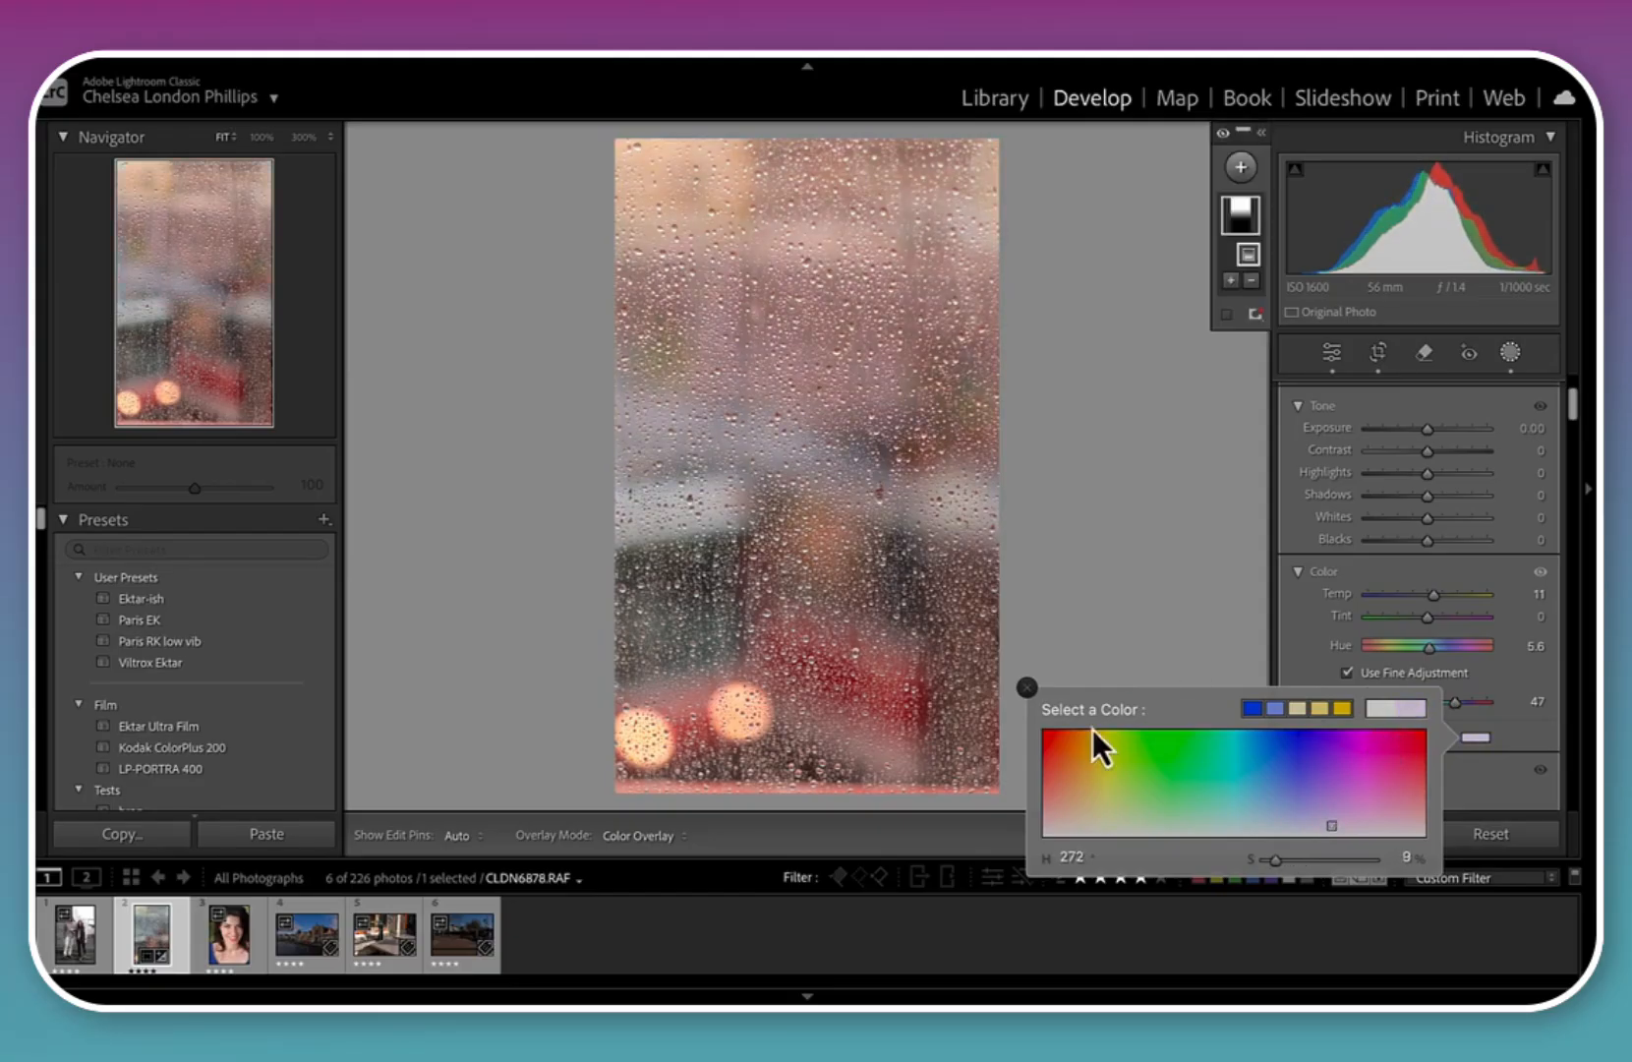
{"action": "left_click", "coordinate": [1028, 693]}
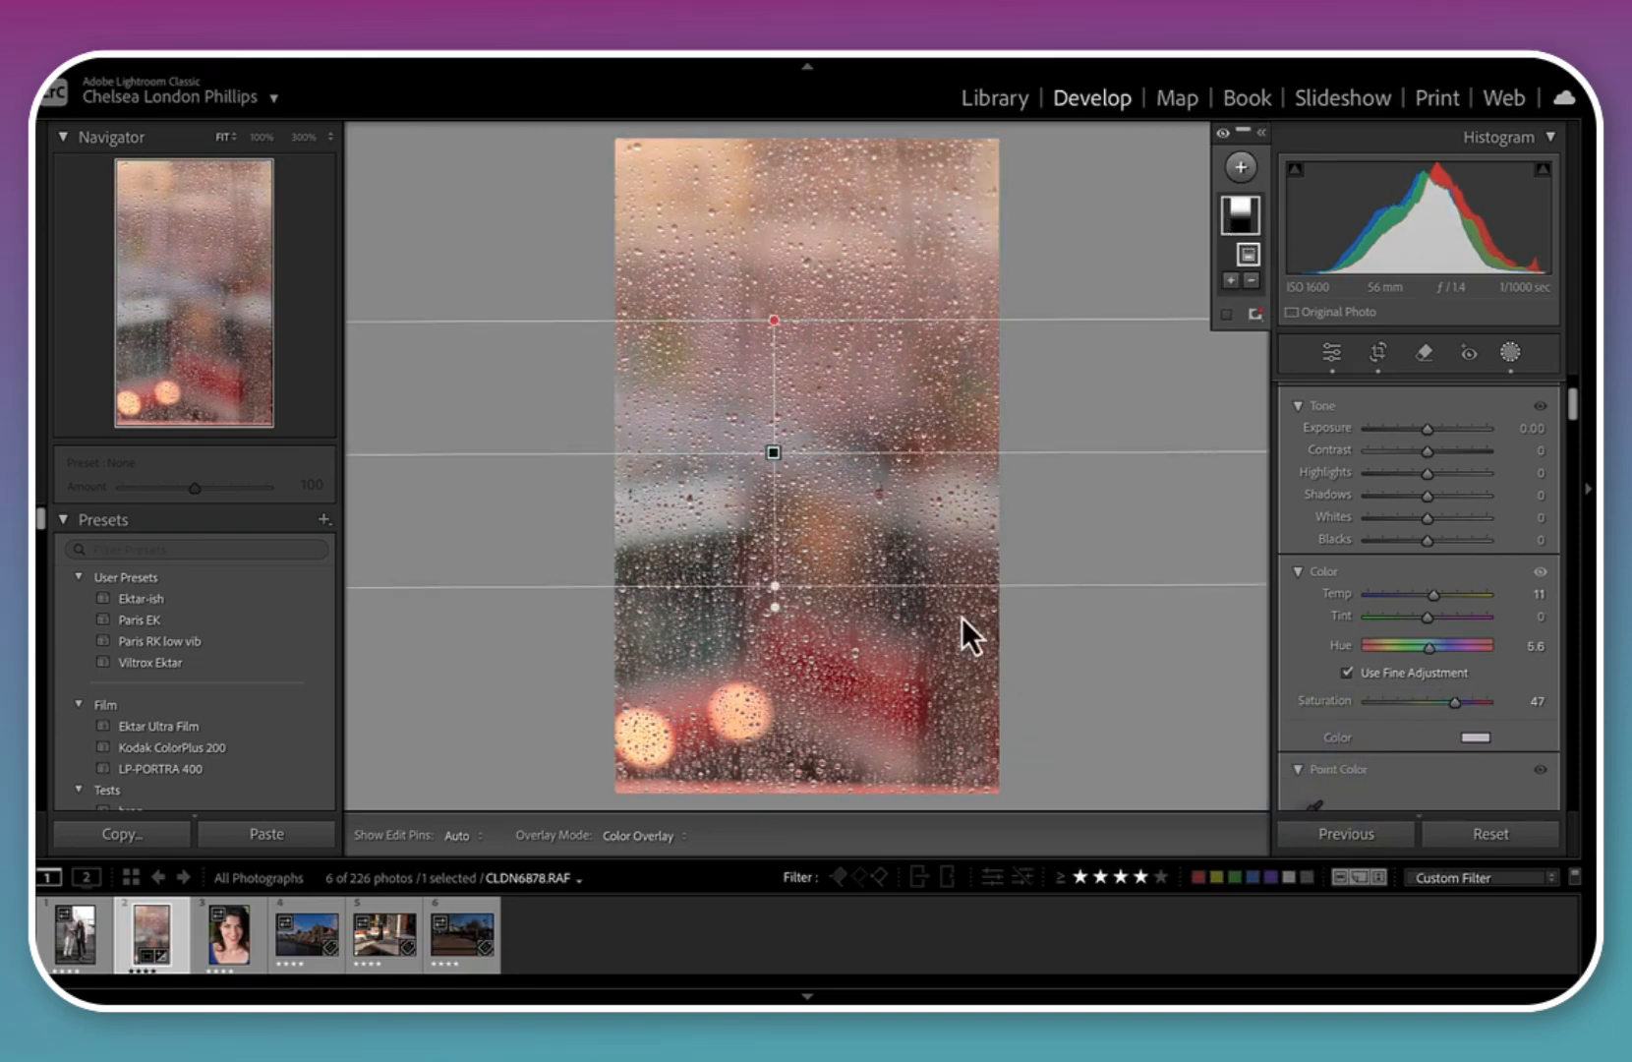
{"action": "left_click", "coordinate": [1328, 366]}
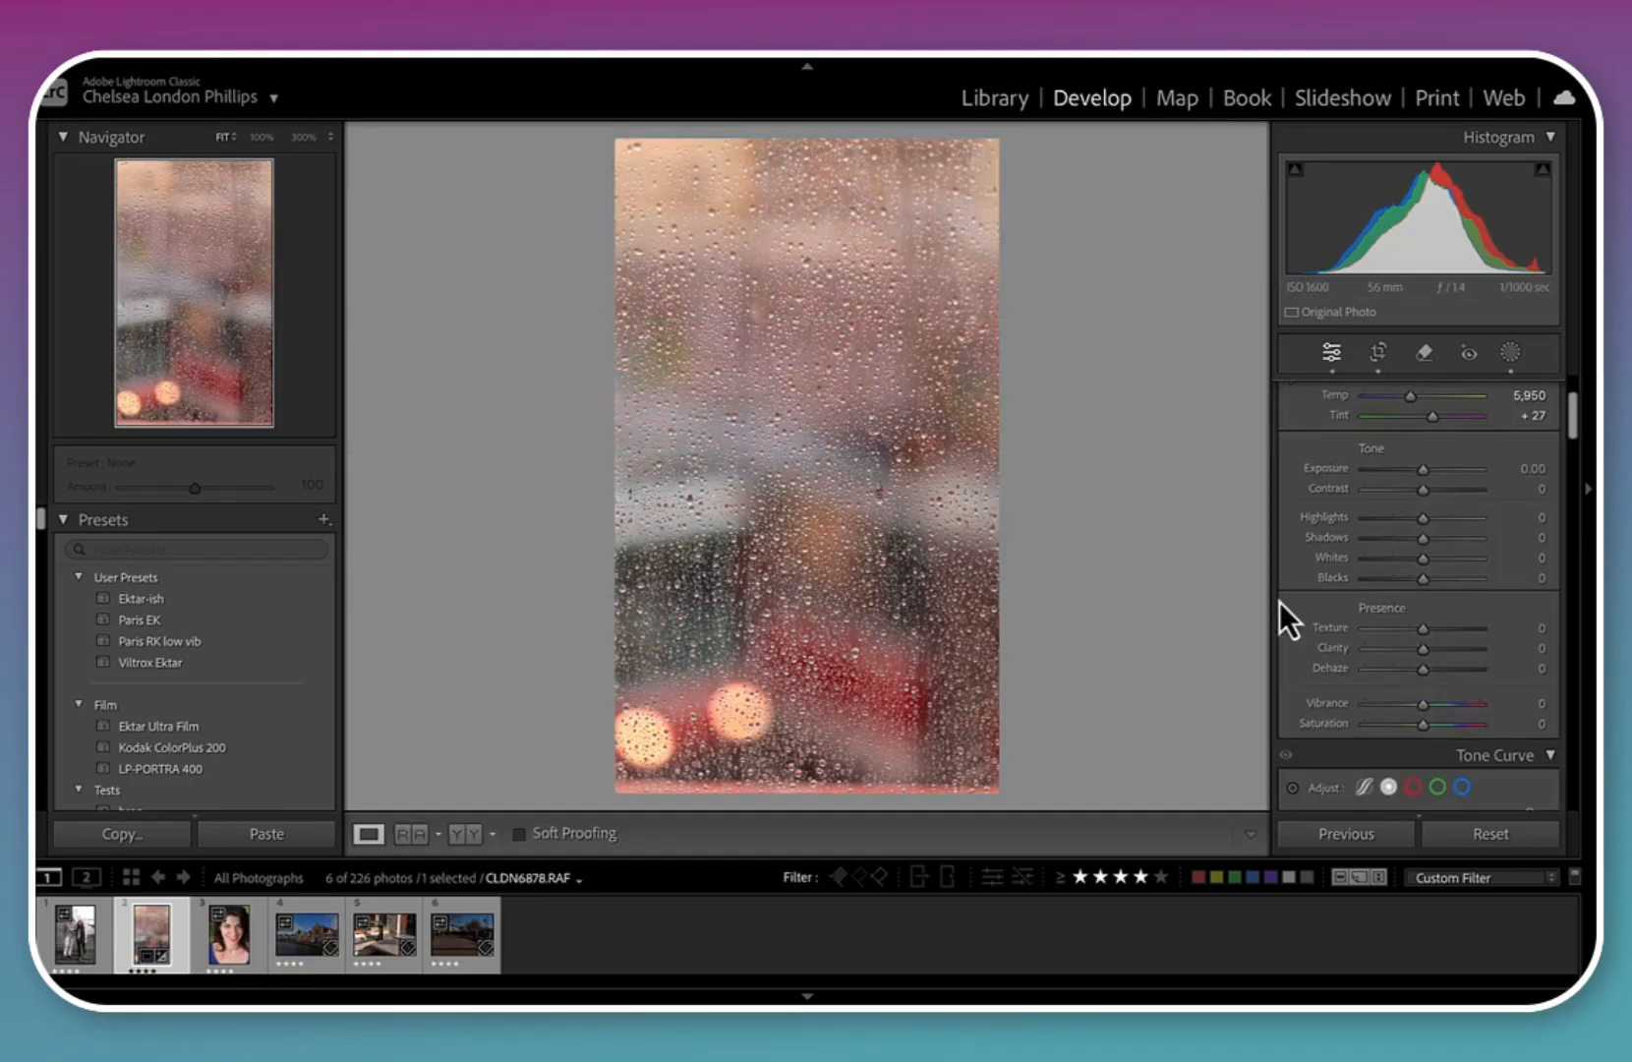
Try Texture at -100 on the whole photo and inspect the raindrops up close
{"action": "left_click", "coordinate": [870, 486]}
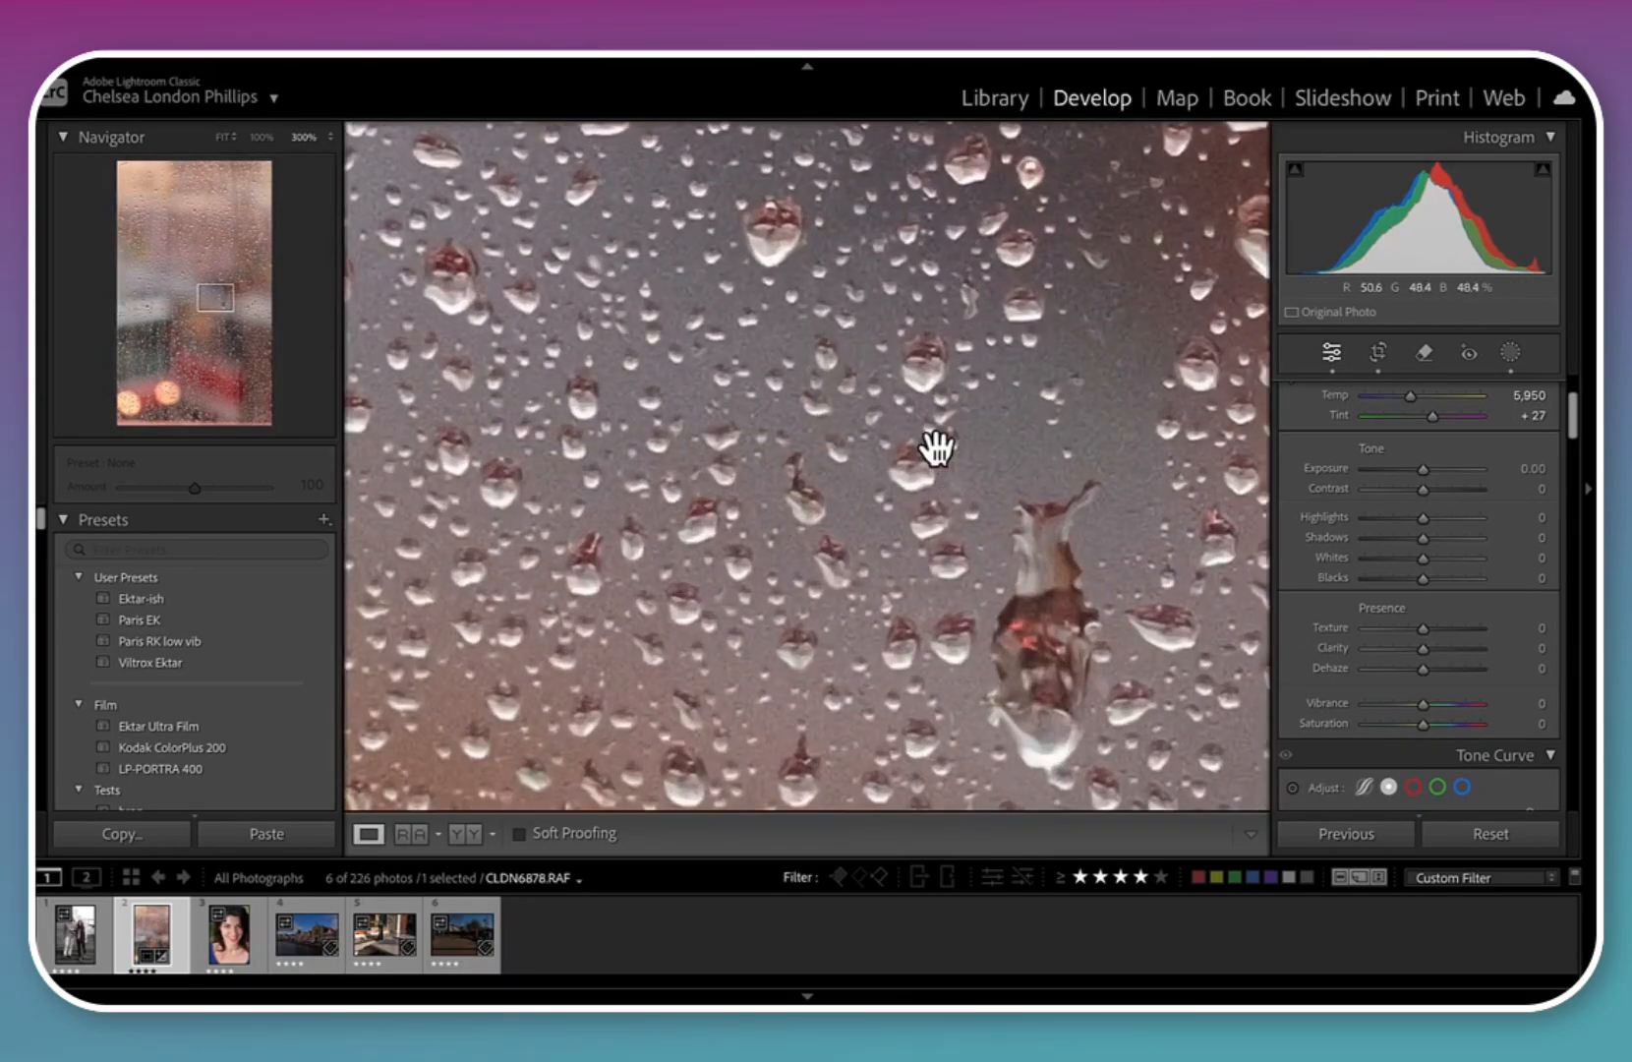
{"action": "left_click", "coordinate": [926, 548]}
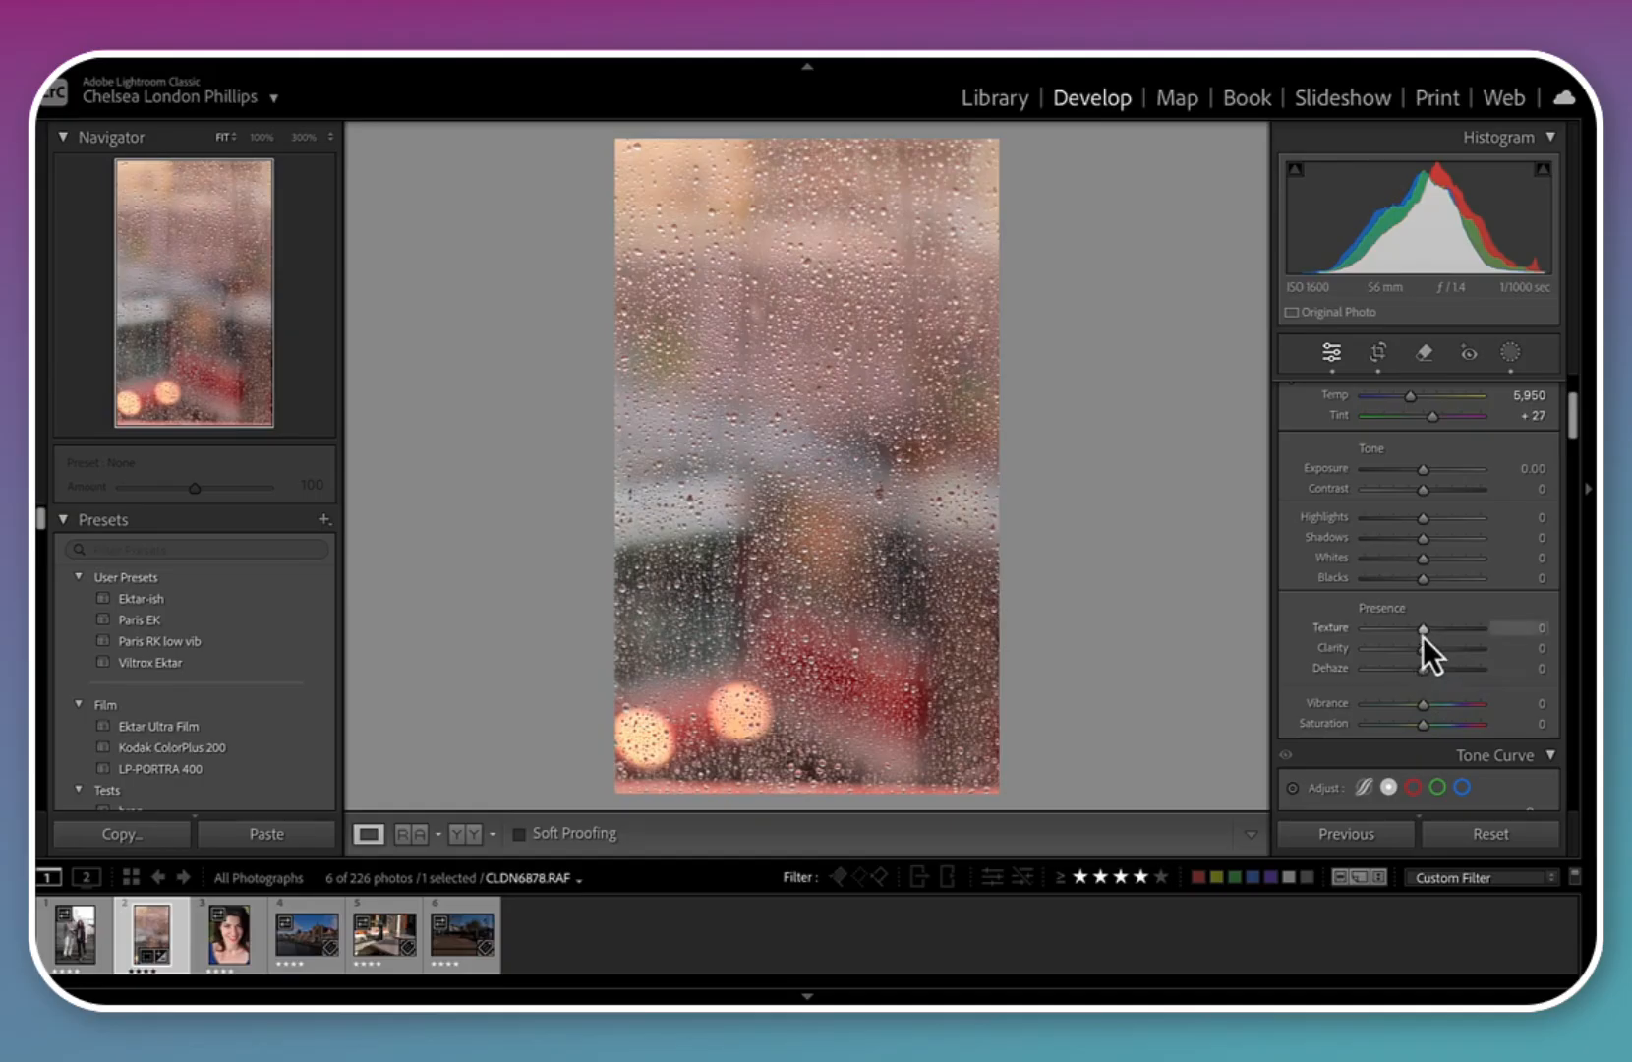
{"action": "left_click_drag", "start_coordinate": [1423, 630], "coordinate": [1350, 638]}
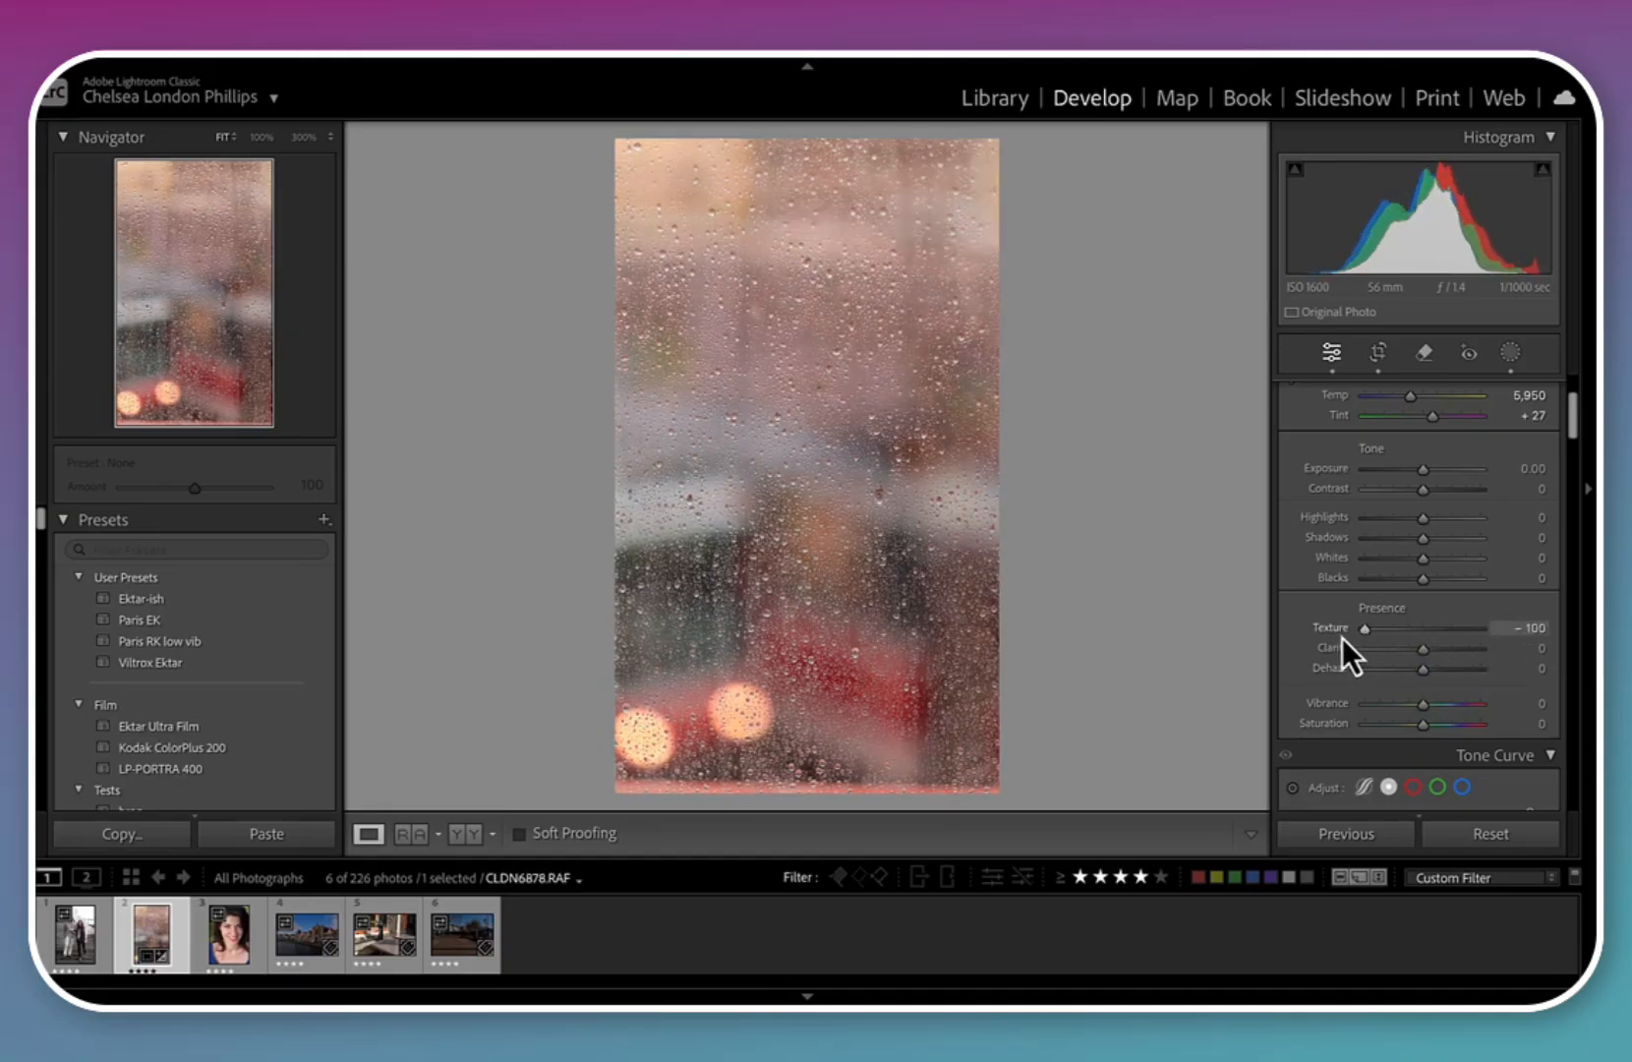
{"action": "mouse_move", "coordinate": [1344, 637]}
{"action": "left_mouse_down"}
{"action": "mouse_move", "coordinate": [1521, 650]}
{"action": "mouse_move", "coordinate": [1350, 656]}
{"action": "mouse_move", "coordinate": [1490, 650]}
{"action": "mouse_move", "coordinate": [1336, 641]}
{"action": "left_mouse_up"}
{"action": "right_click", "coordinate": [906, 485]}
{"action": "left_click", "coordinate": [828, 516]}
{"action": "left_click", "coordinate": [835, 515]}
Try Texture at +100, inspect the raindrops up close, and reset Texture to 0
{"action": "left_click_drag", "start_coordinate": [1366, 629], "coordinate": [1528, 650]}
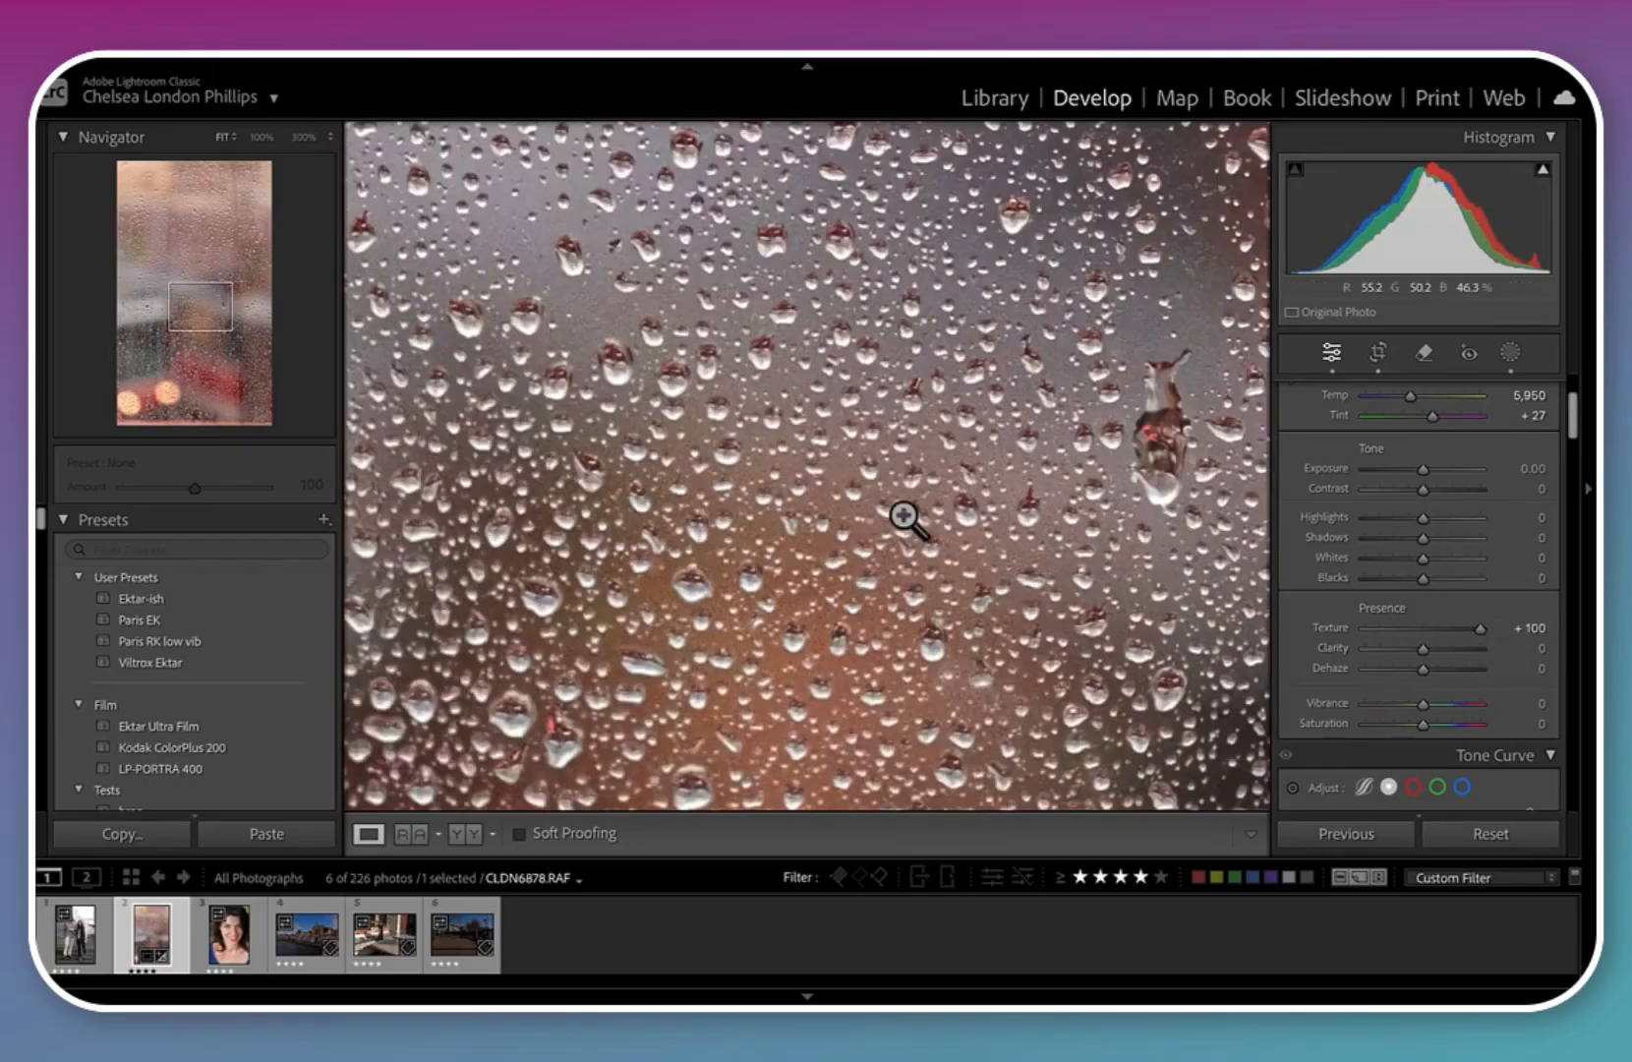
{"action": "left_click", "coordinate": [905, 519]}
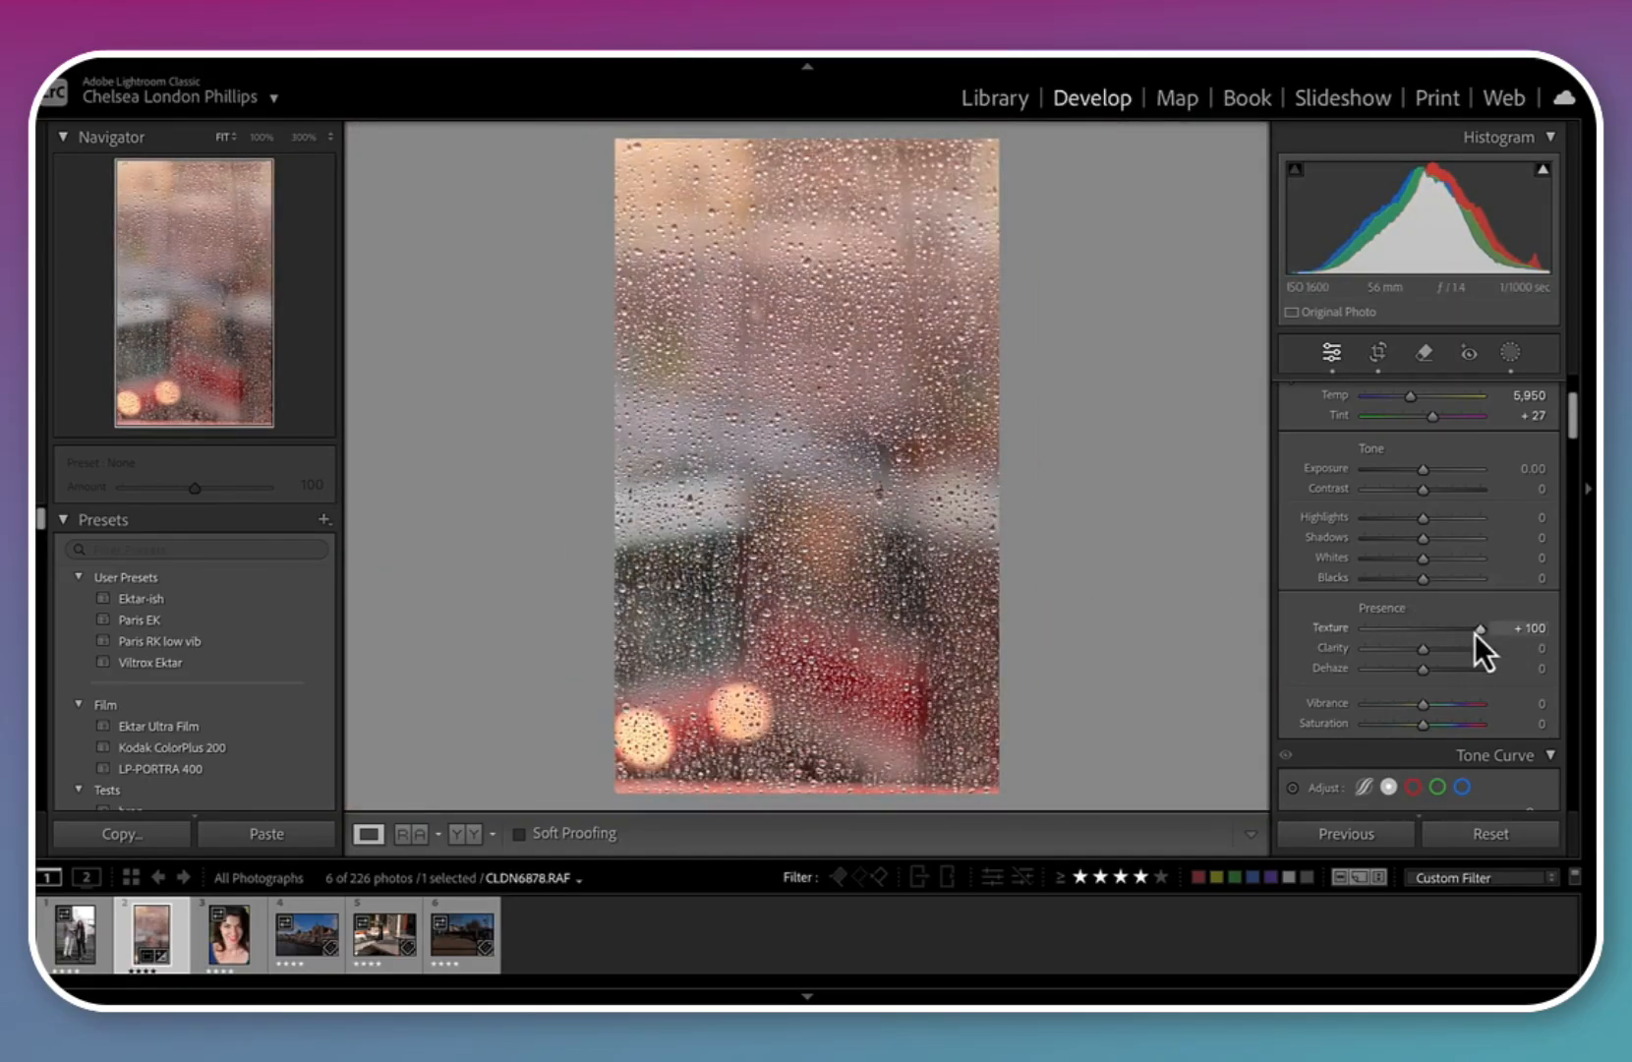
{"action": "left_click_drag", "start_coordinate": [1479, 634], "coordinate": [1423, 636]}
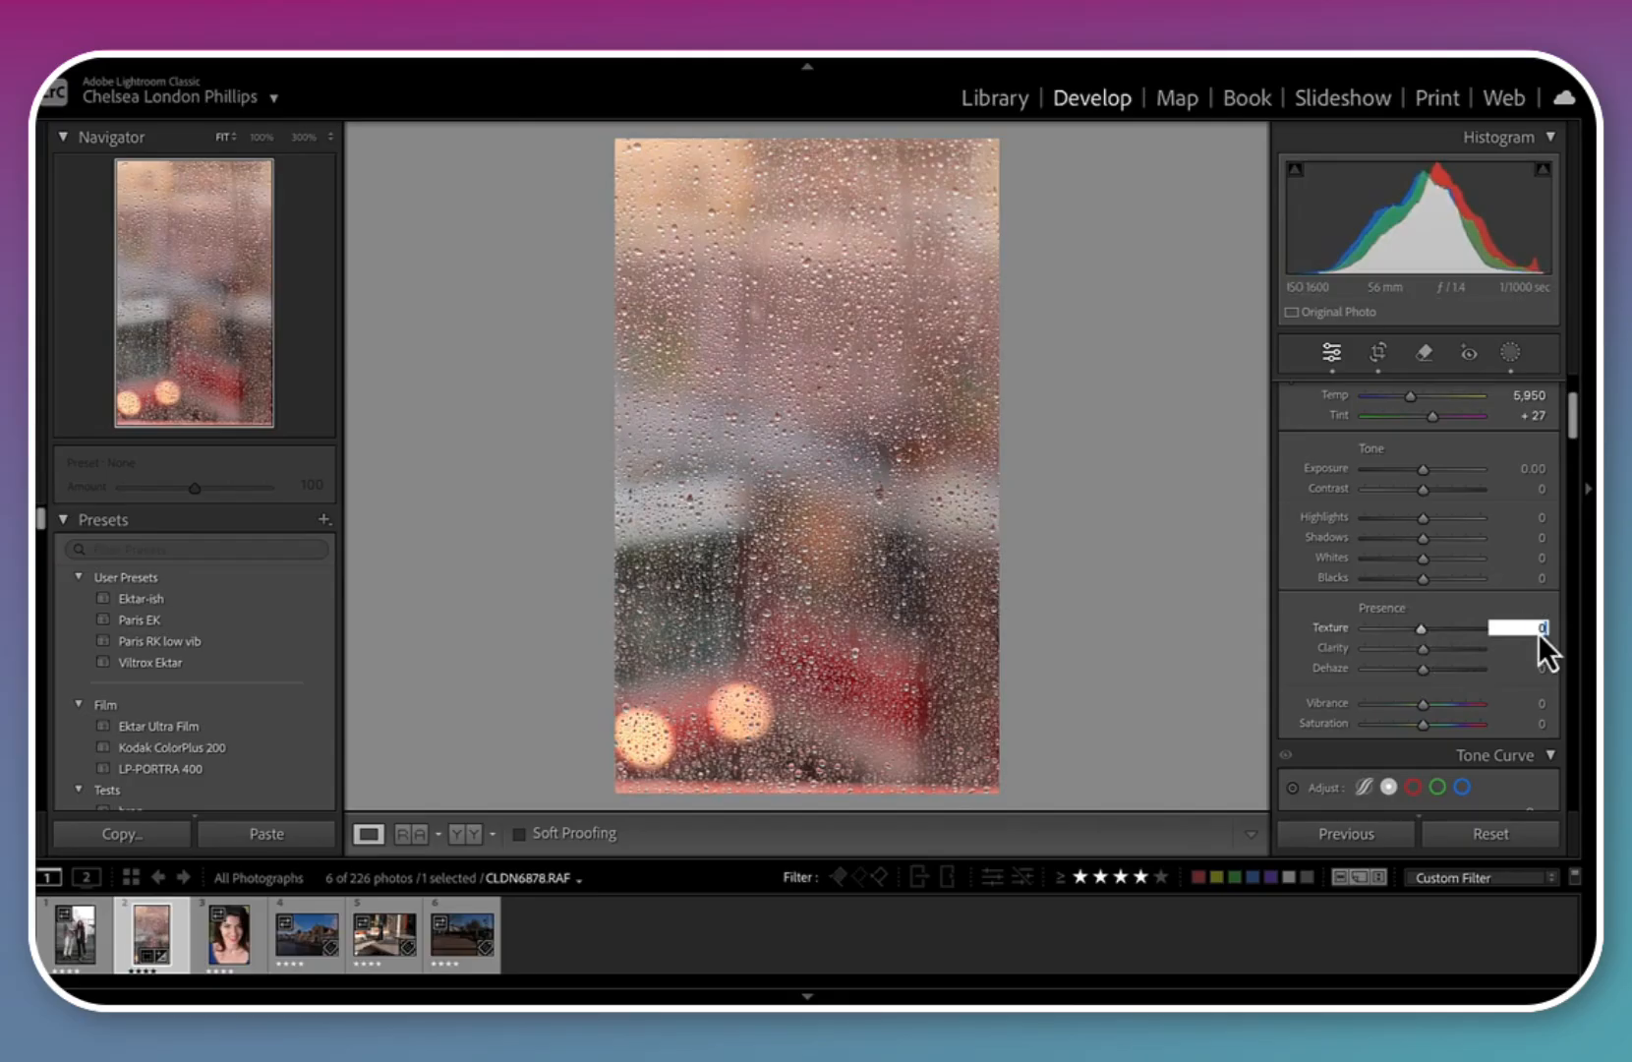
{"action": "key", "text": "Return"}
Raise Clarity to +100 and inspect the raindrops up close around the dark area
{"action": "left_click_drag", "start_coordinate": [1425, 653], "coordinate": [1522, 657]}
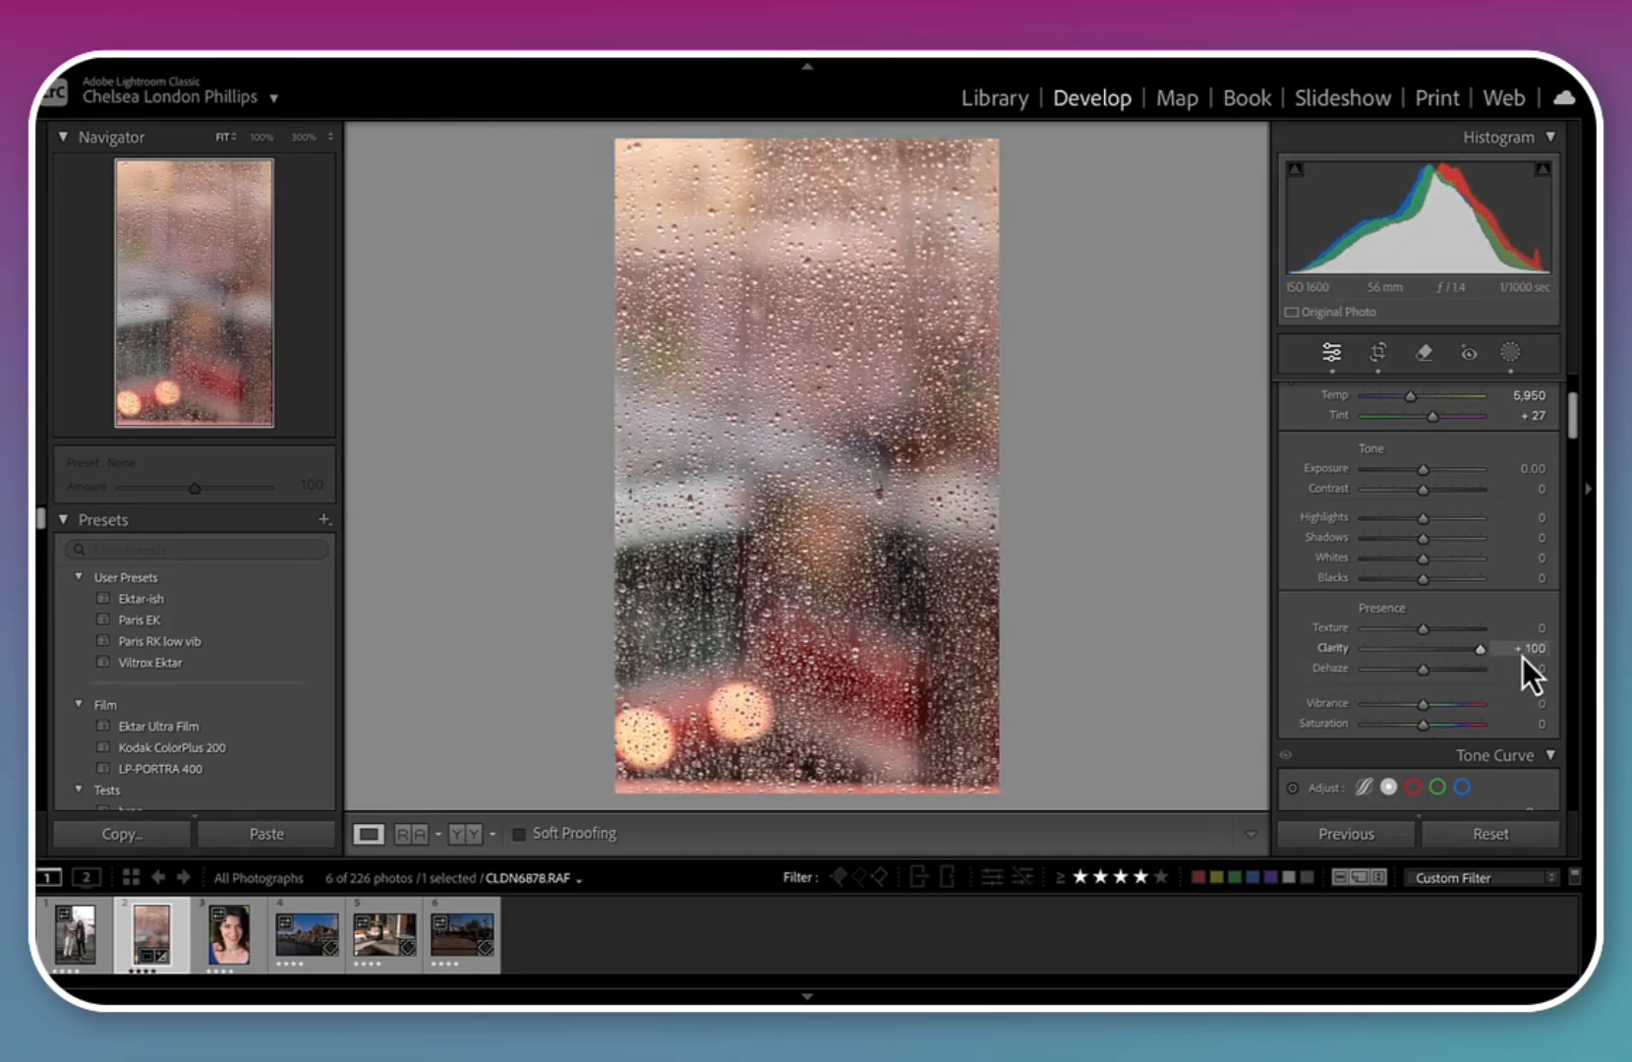
{"action": "left_click", "coordinate": [878, 564]}
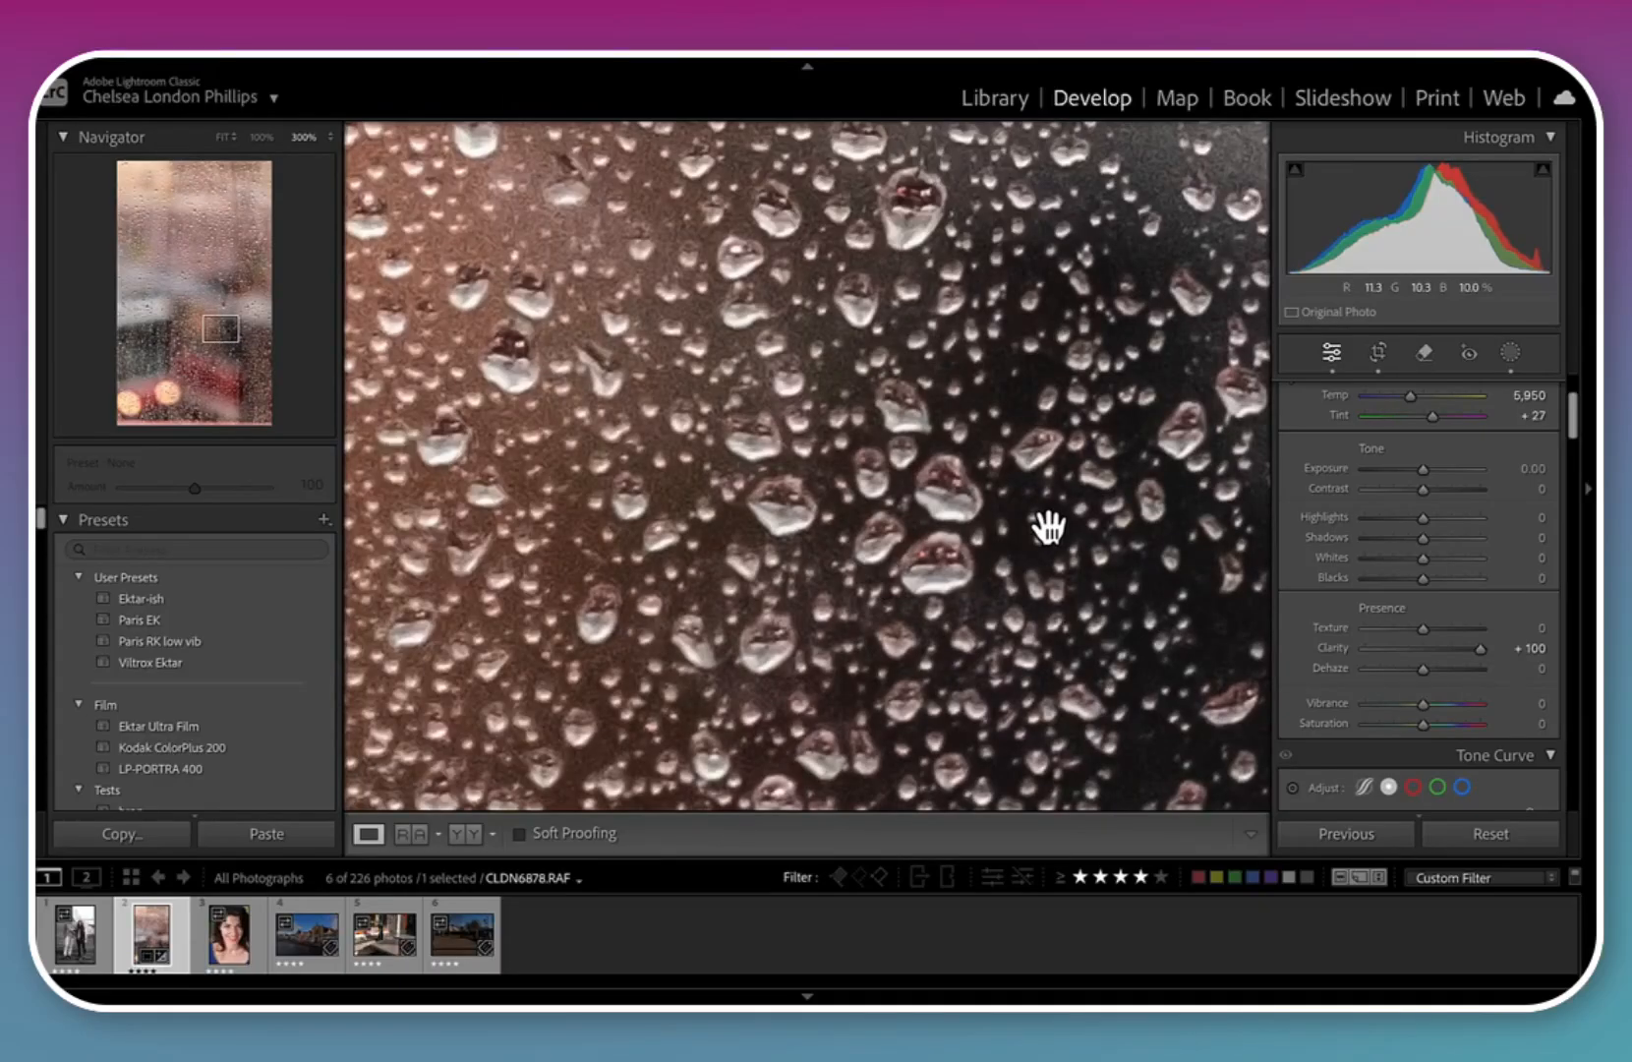
{"action": "left_click_drag", "start_coordinate": [1049, 539], "coordinate": [926, 737]}
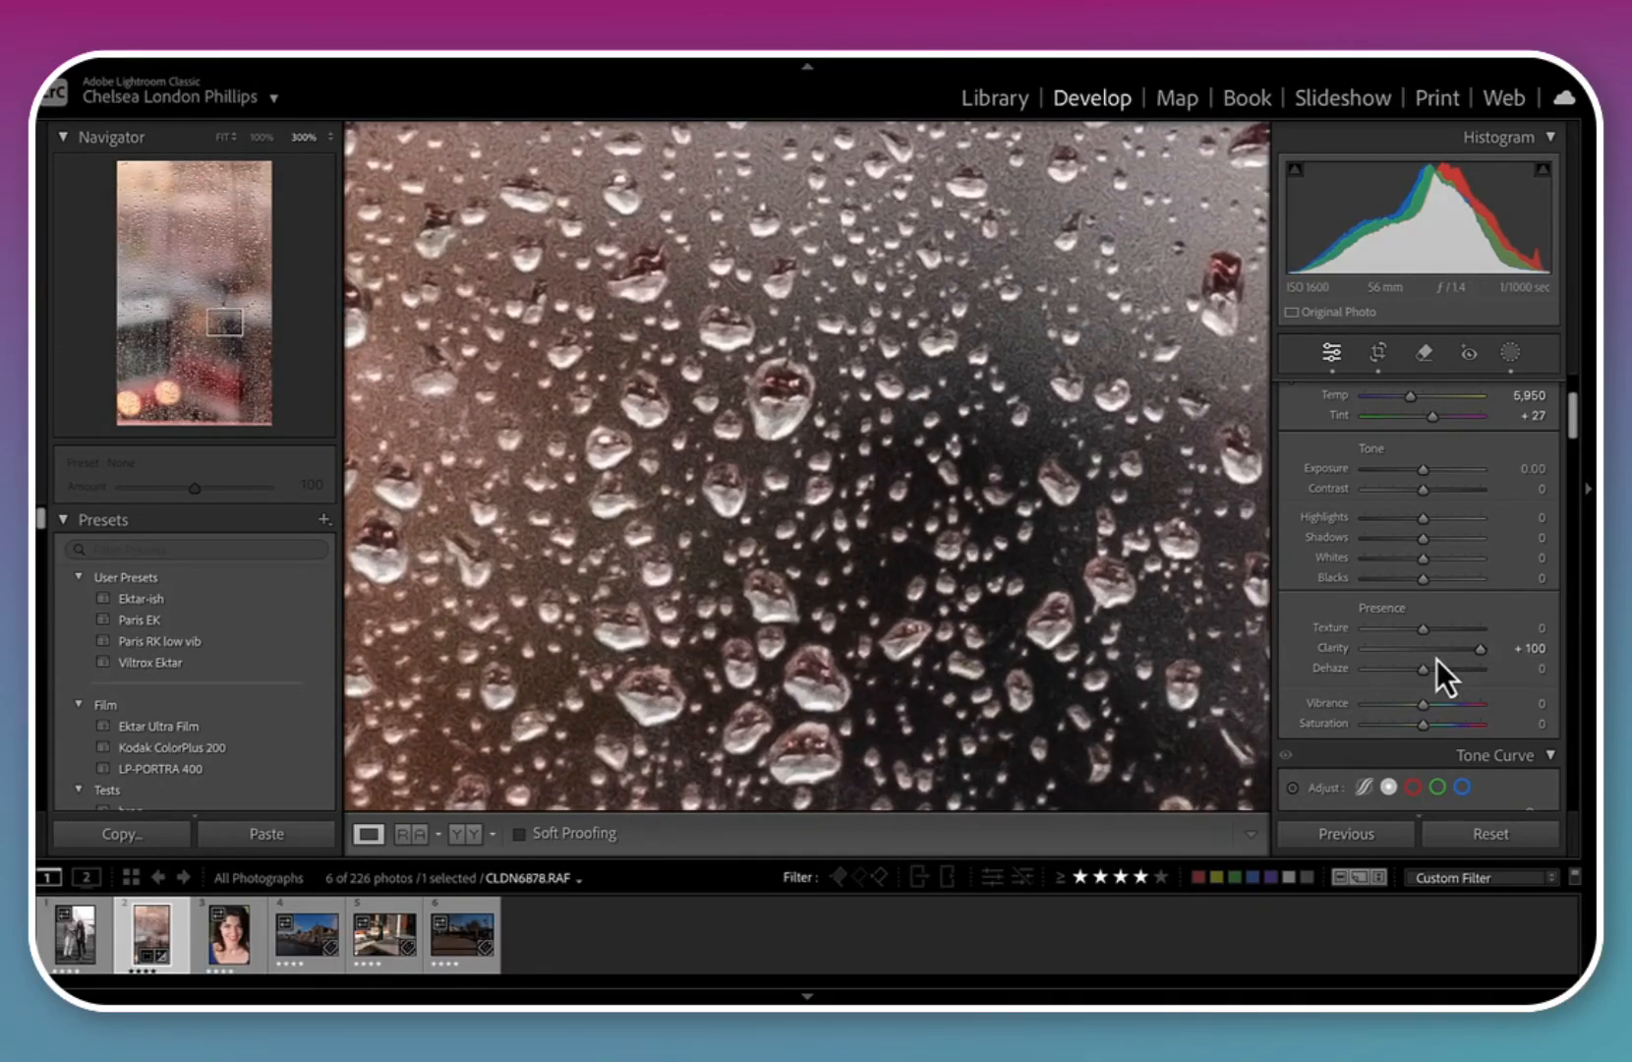
{"action": "left_click", "coordinate": [941, 619]}
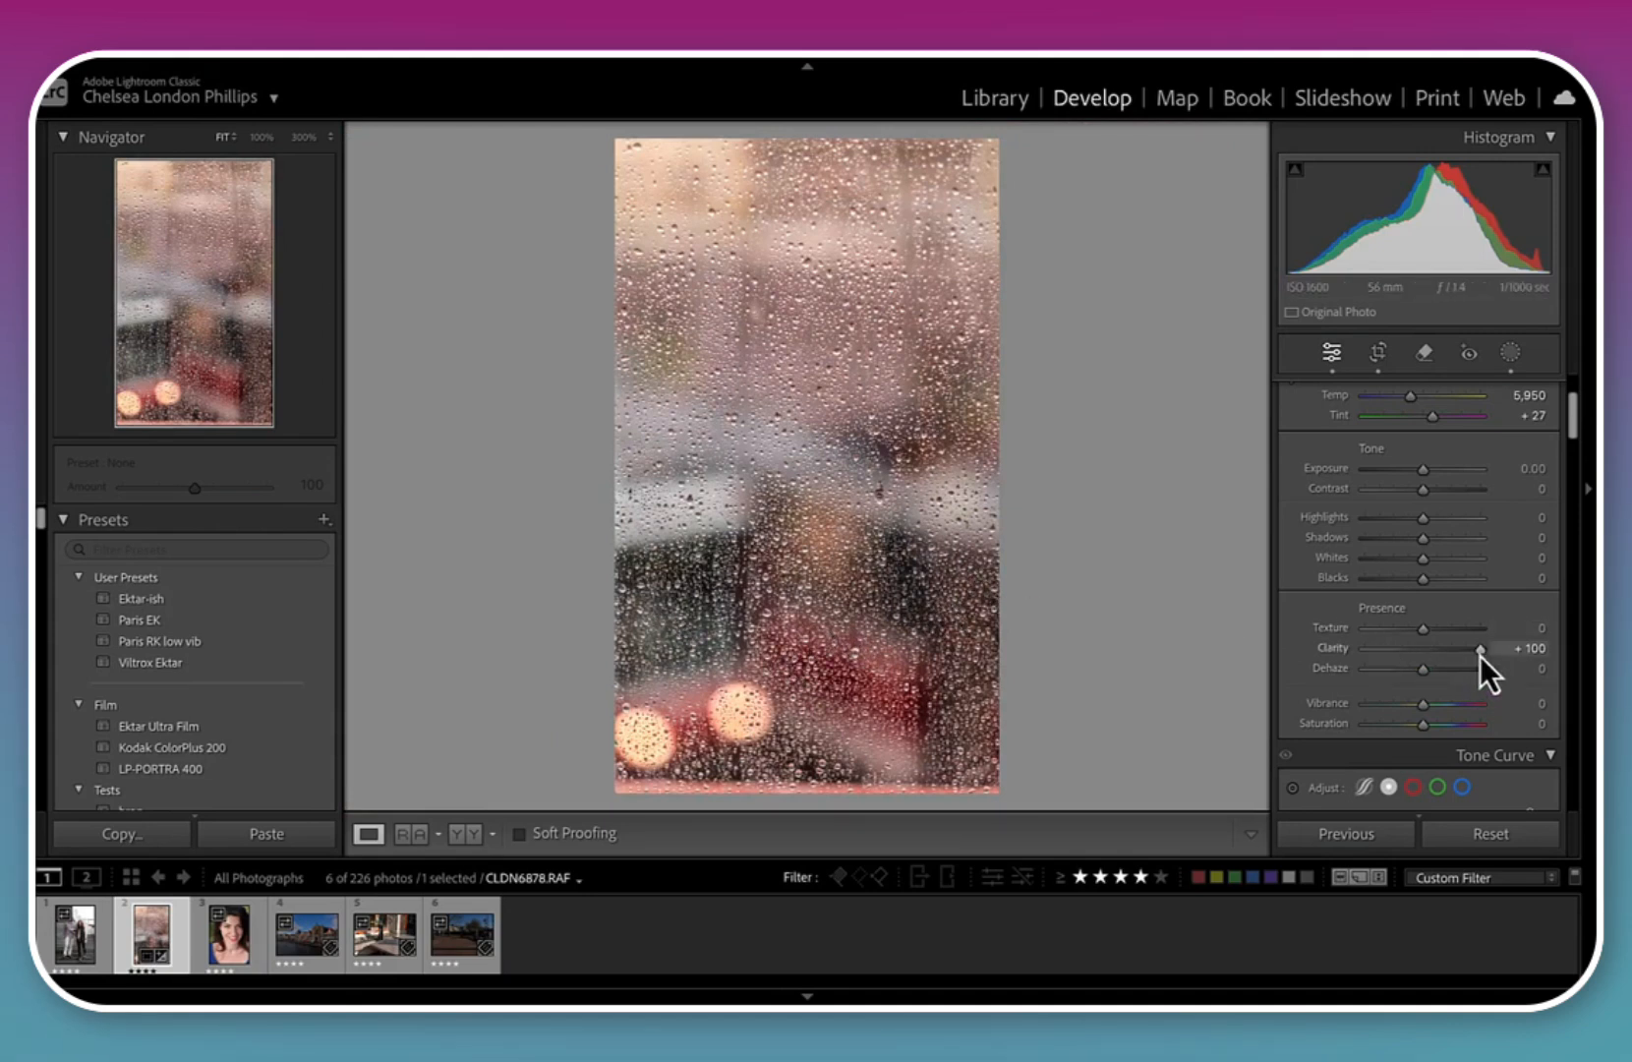
Reset Clarity to 0, try Dehaze at +100 and inspect the raindrops up close
{"action": "left_click_drag", "start_coordinate": [1479, 651], "coordinate": [1422, 657]}
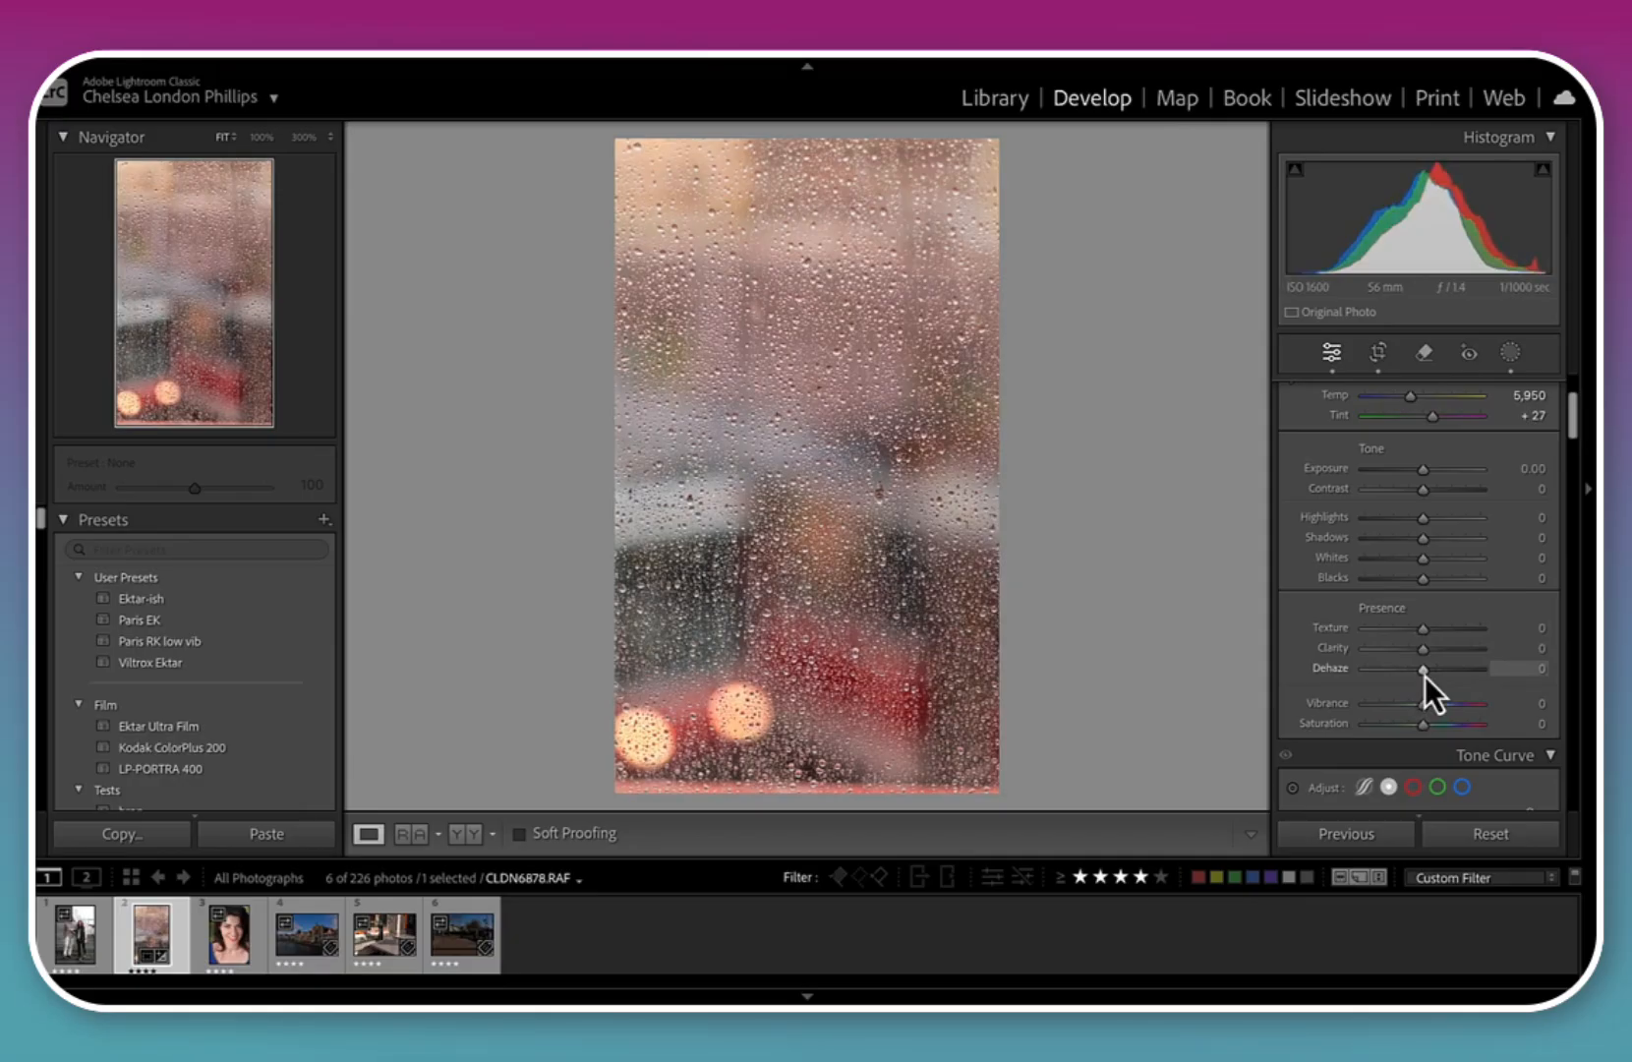
{"action": "left_click_drag", "start_coordinate": [1425, 673], "coordinate": [1520, 688]}
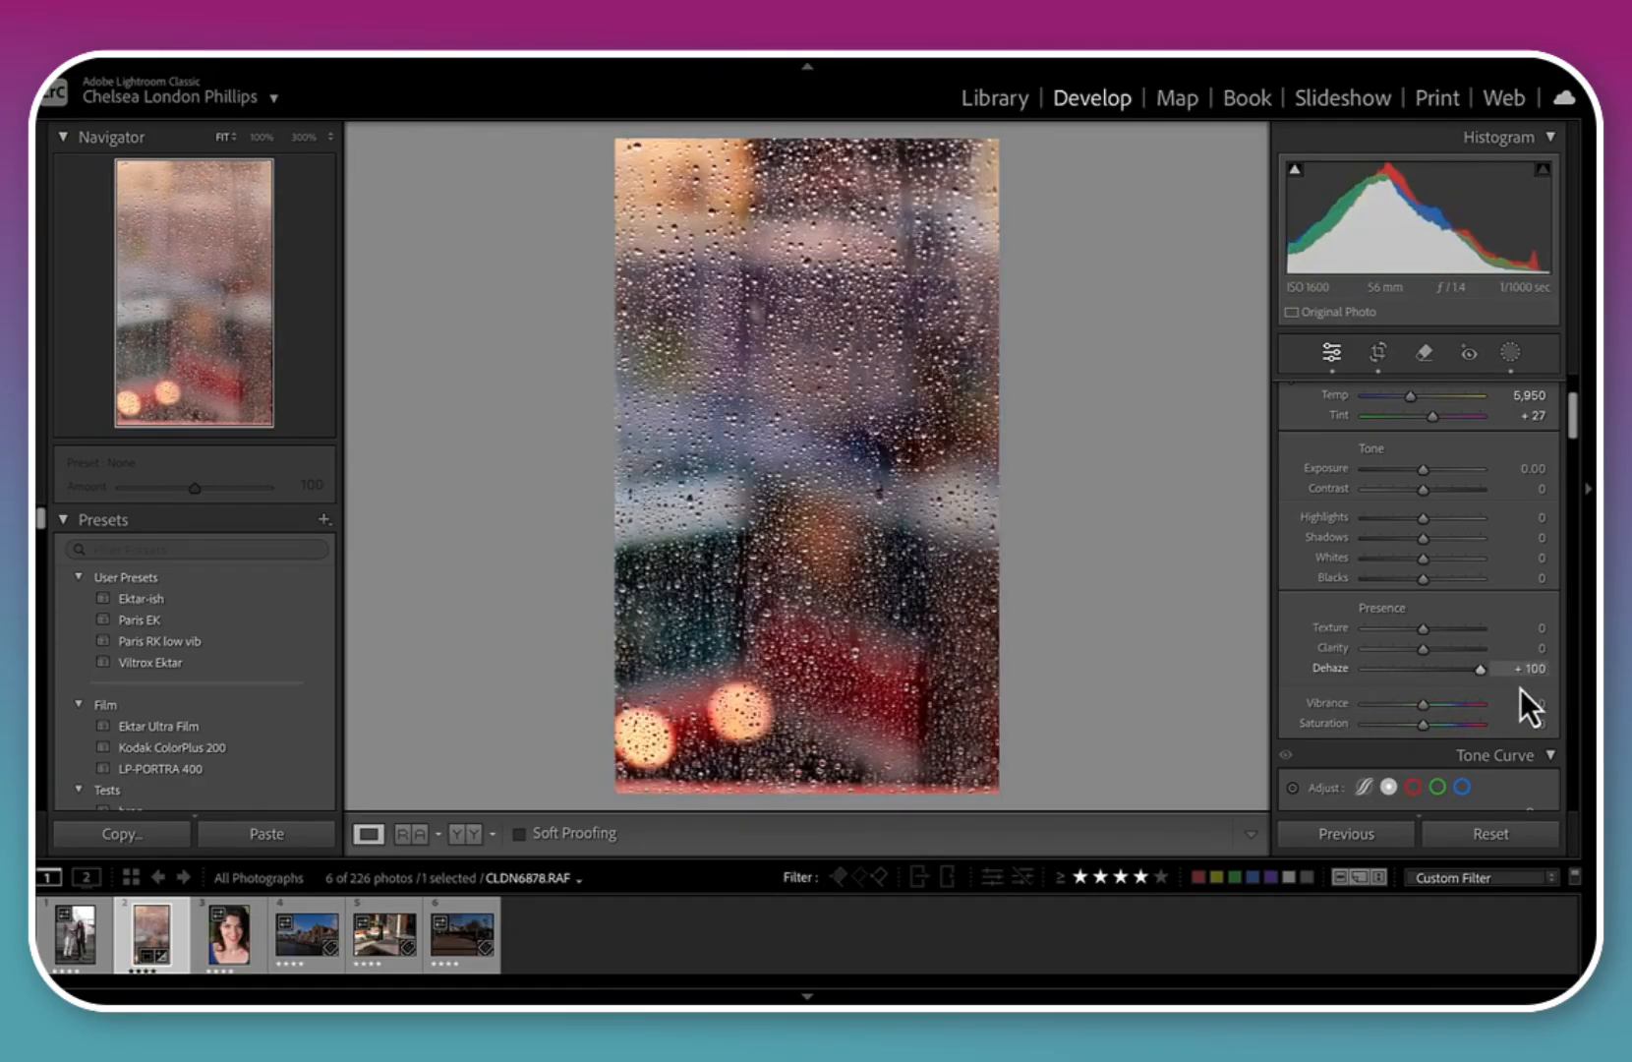
{"action": "left_click", "coordinate": [847, 499]}
{"action": "left_click_drag", "start_coordinate": [867, 539], "coordinate": [957, 156]}
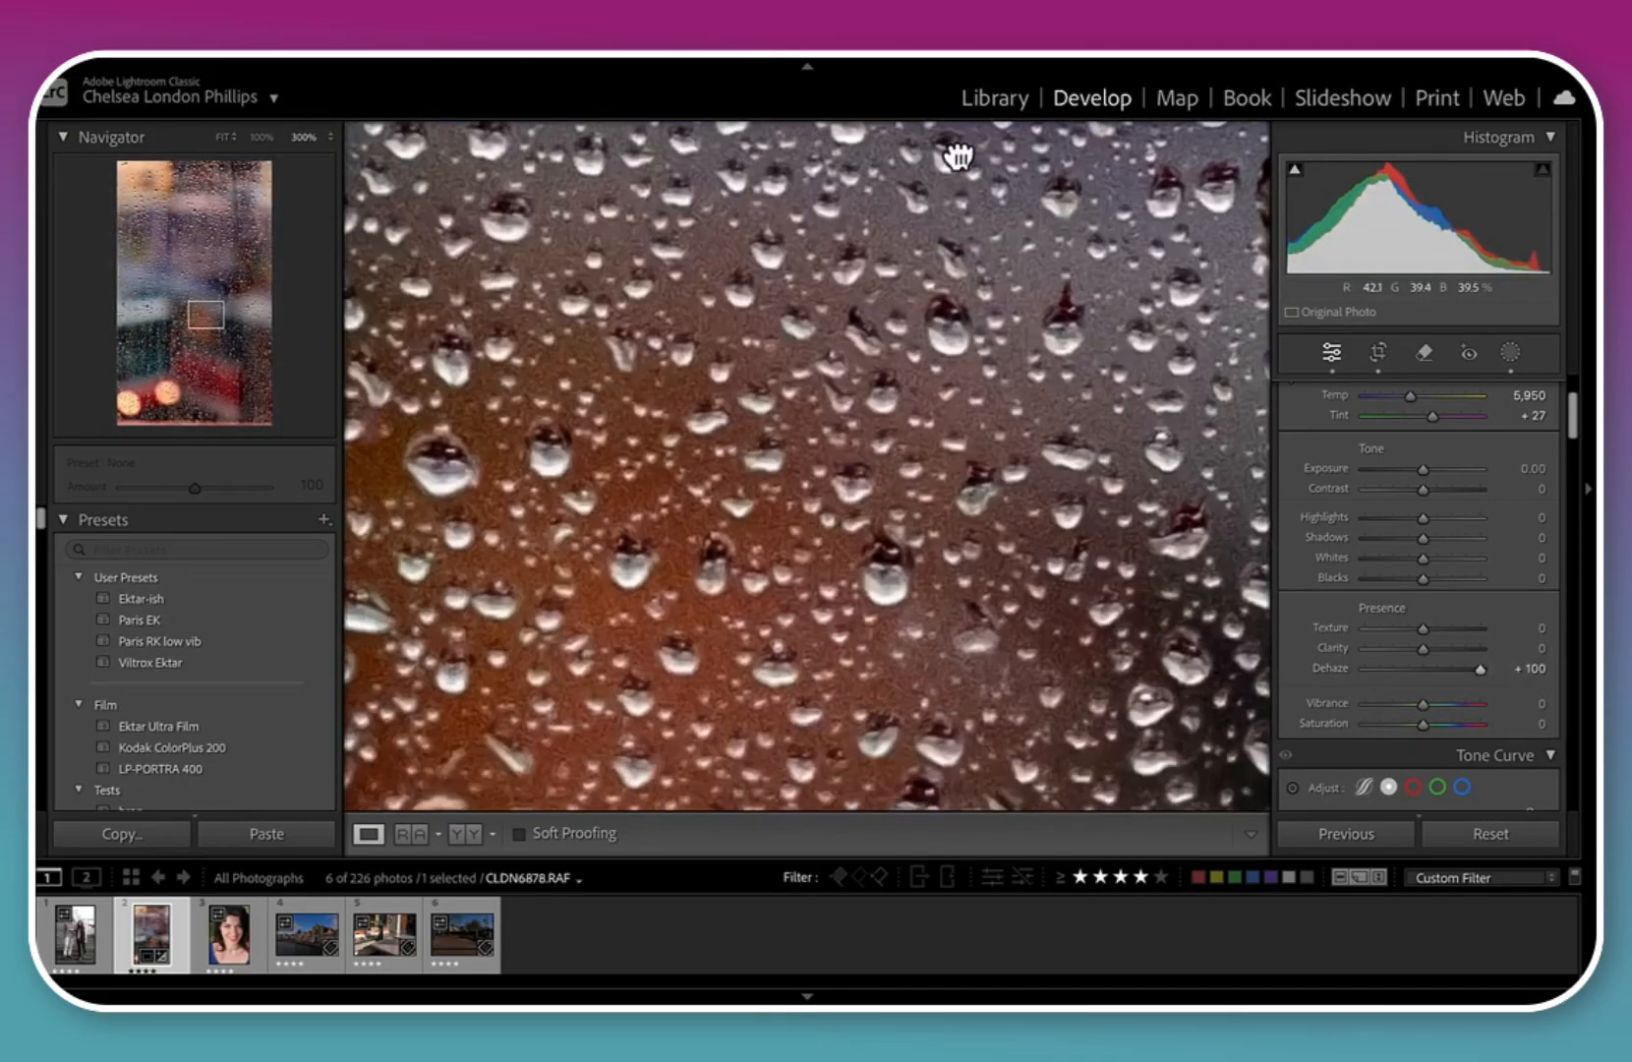
{"action": "left_click", "coordinate": [815, 486]}
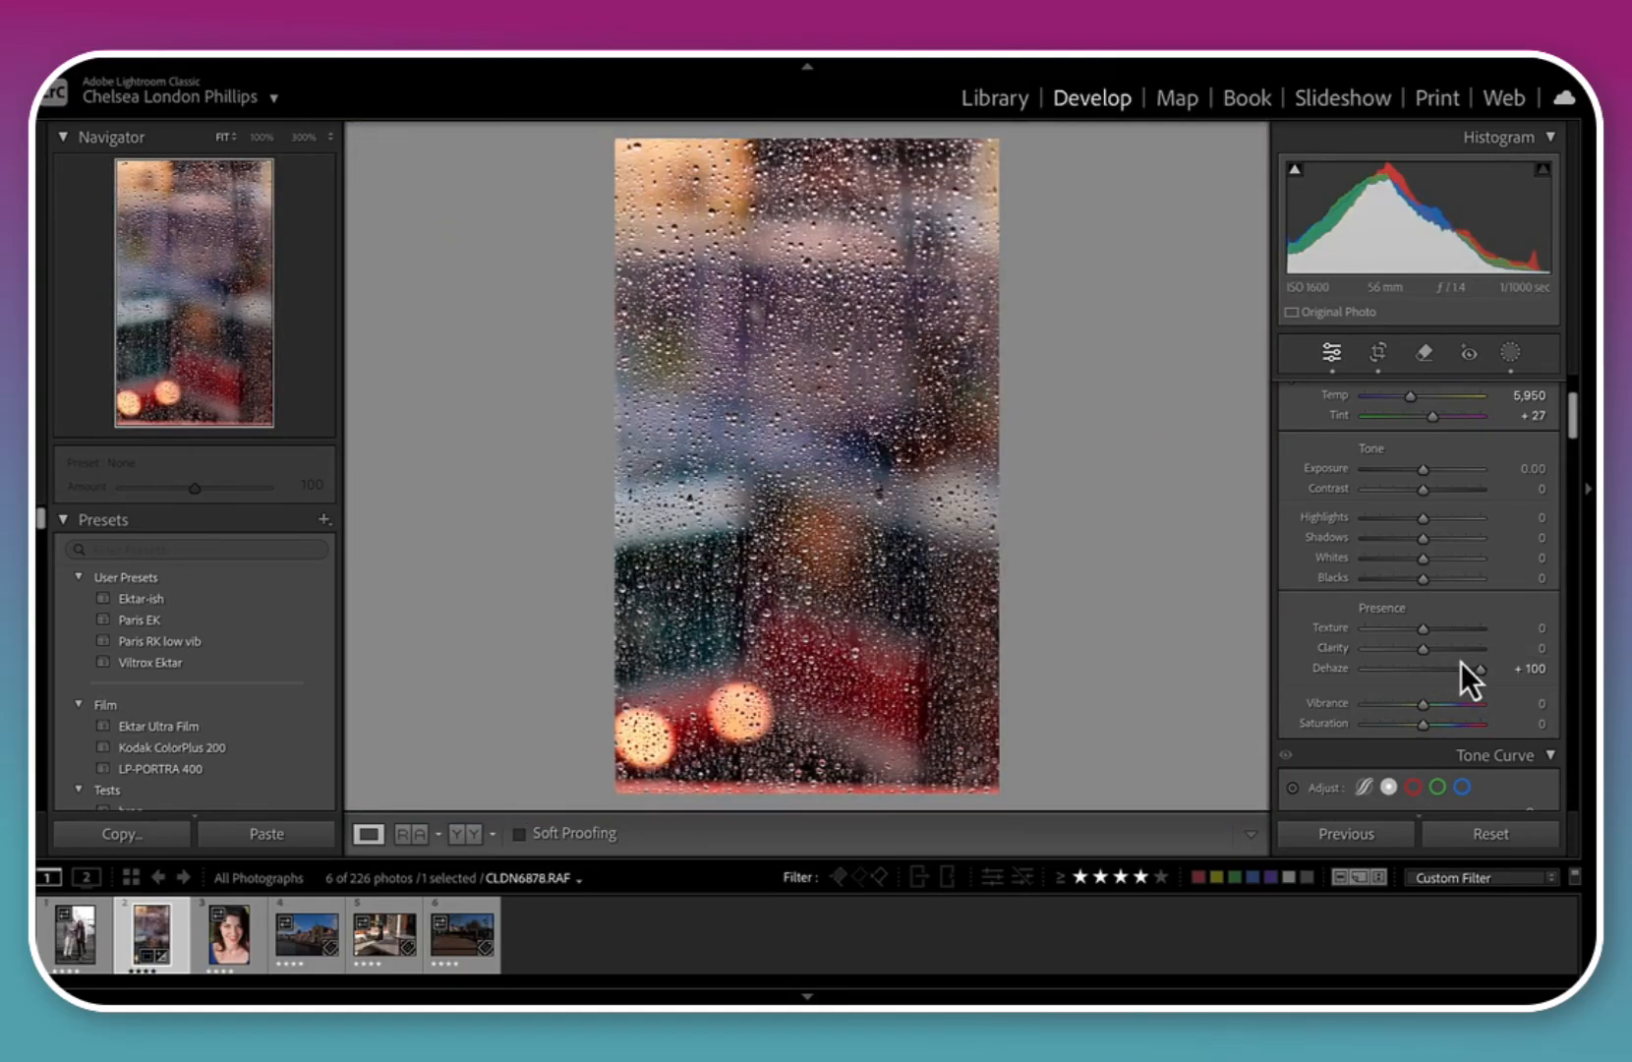
Set Dehaze to +18 and Texture to +14 for the whole photo
{"action": "left_click_drag", "start_coordinate": [1481, 675], "coordinate": [1432, 633]}
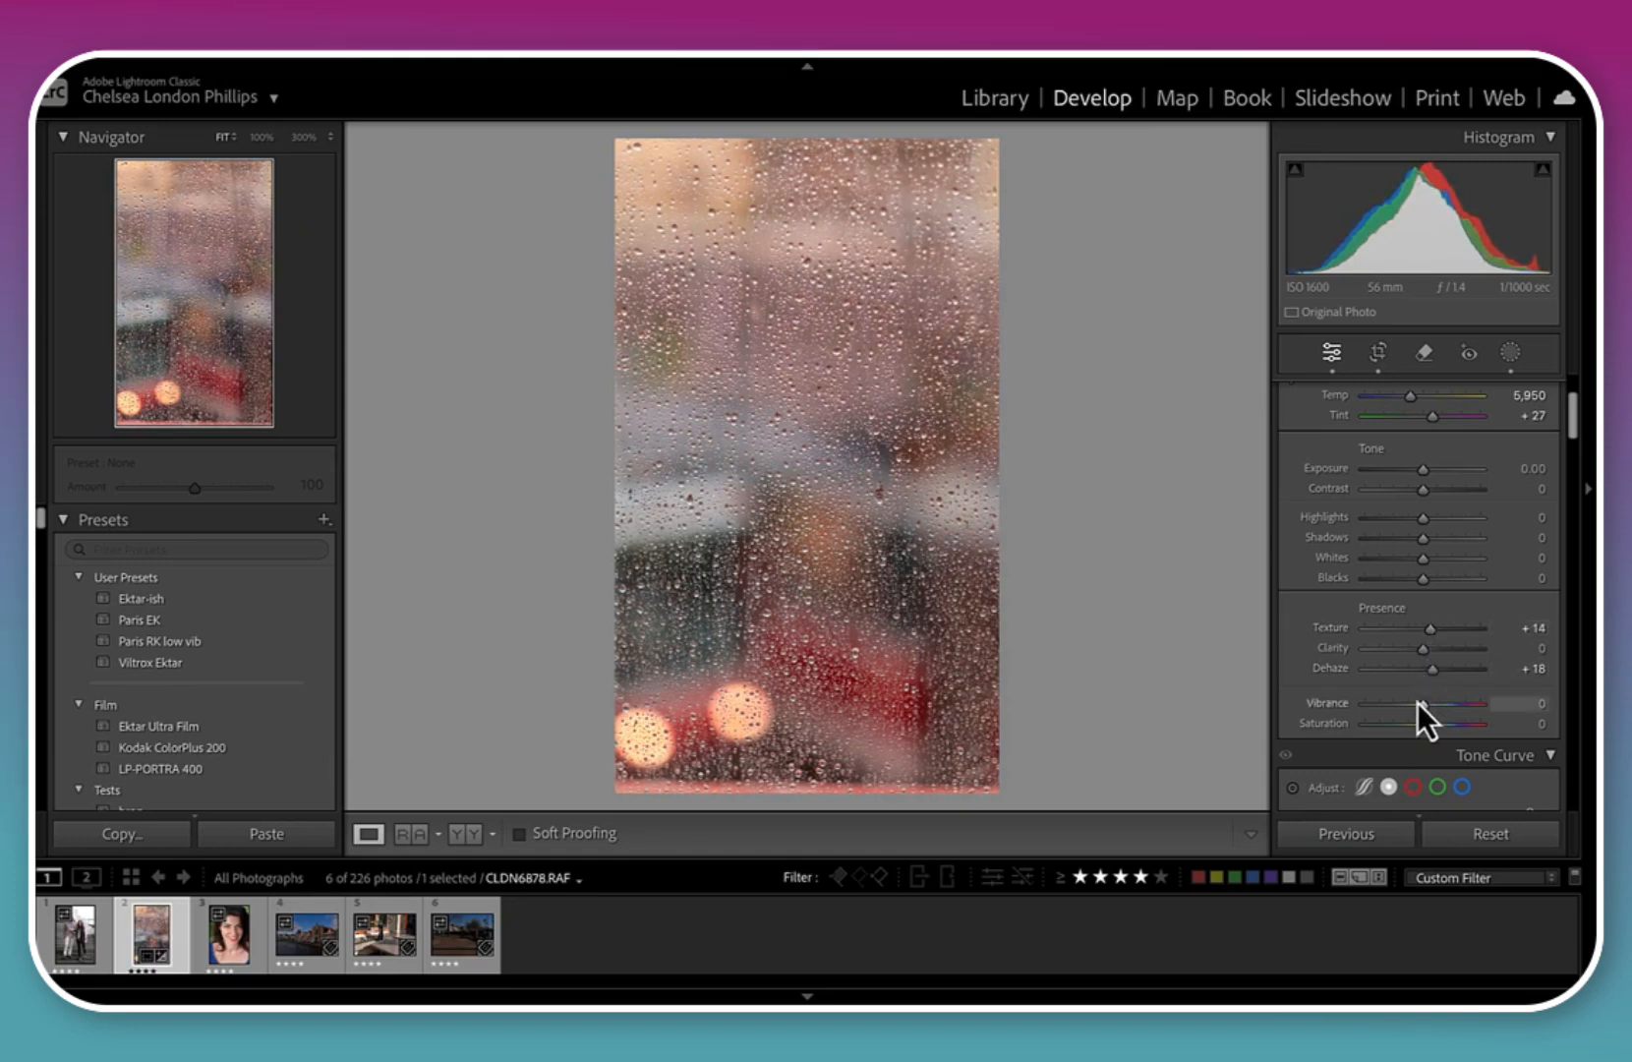
Shape the blue channel tone curve with a lifted black point, a midtone anchor near the centre and a lowered highlight end
{"action": "scroll", "coordinate": [1378, 726], "scroll_direction": "down", "scroll_amount": 10}
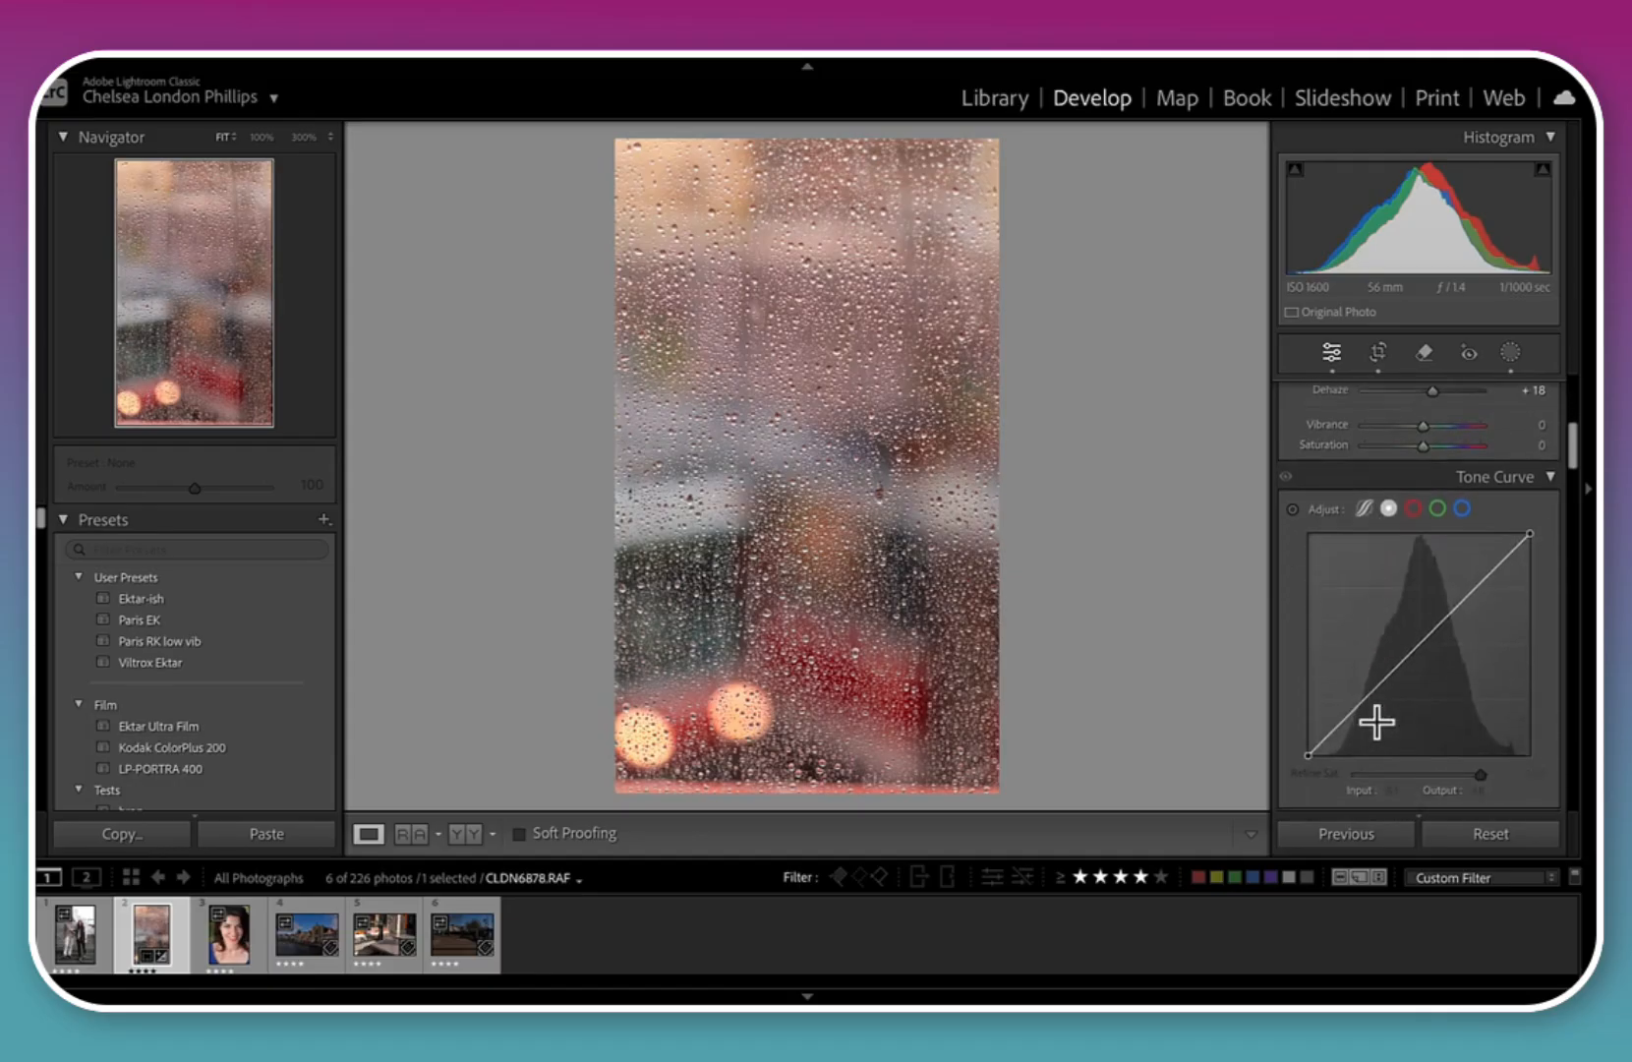
{"action": "scroll", "coordinate": [1377, 726], "scroll_direction": "up", "scroll_amount": 2}
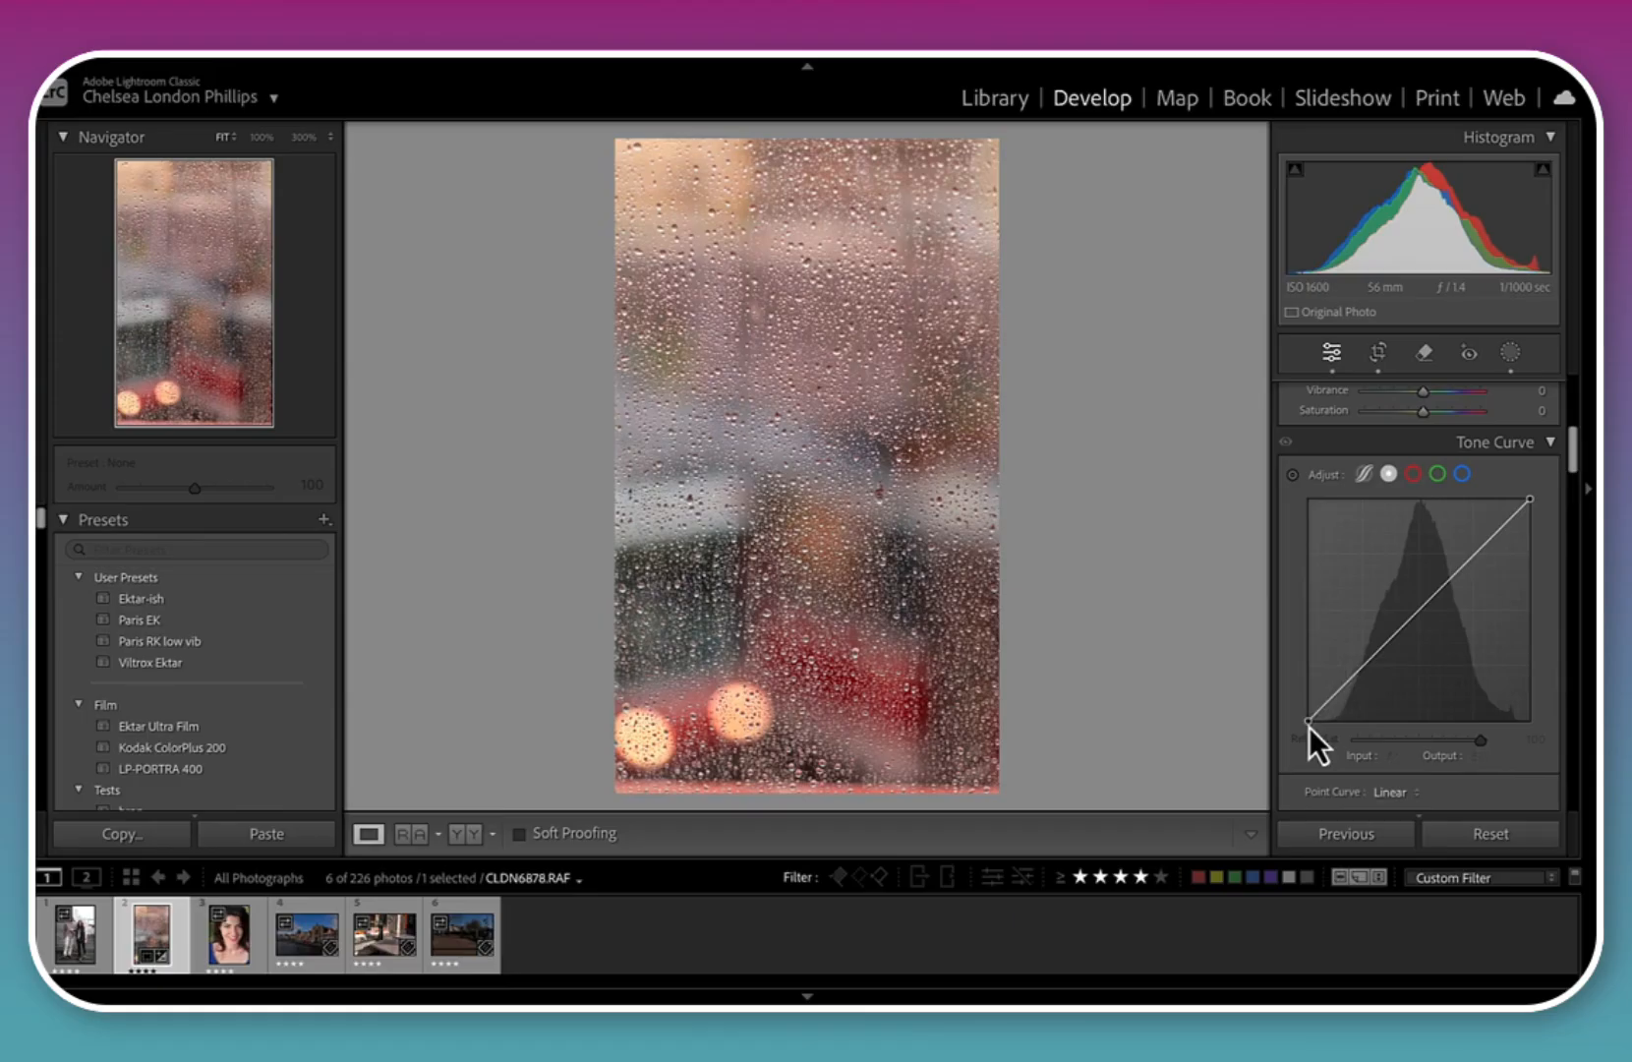
{"action": "left_click", "coordinate": [1464, 474]}
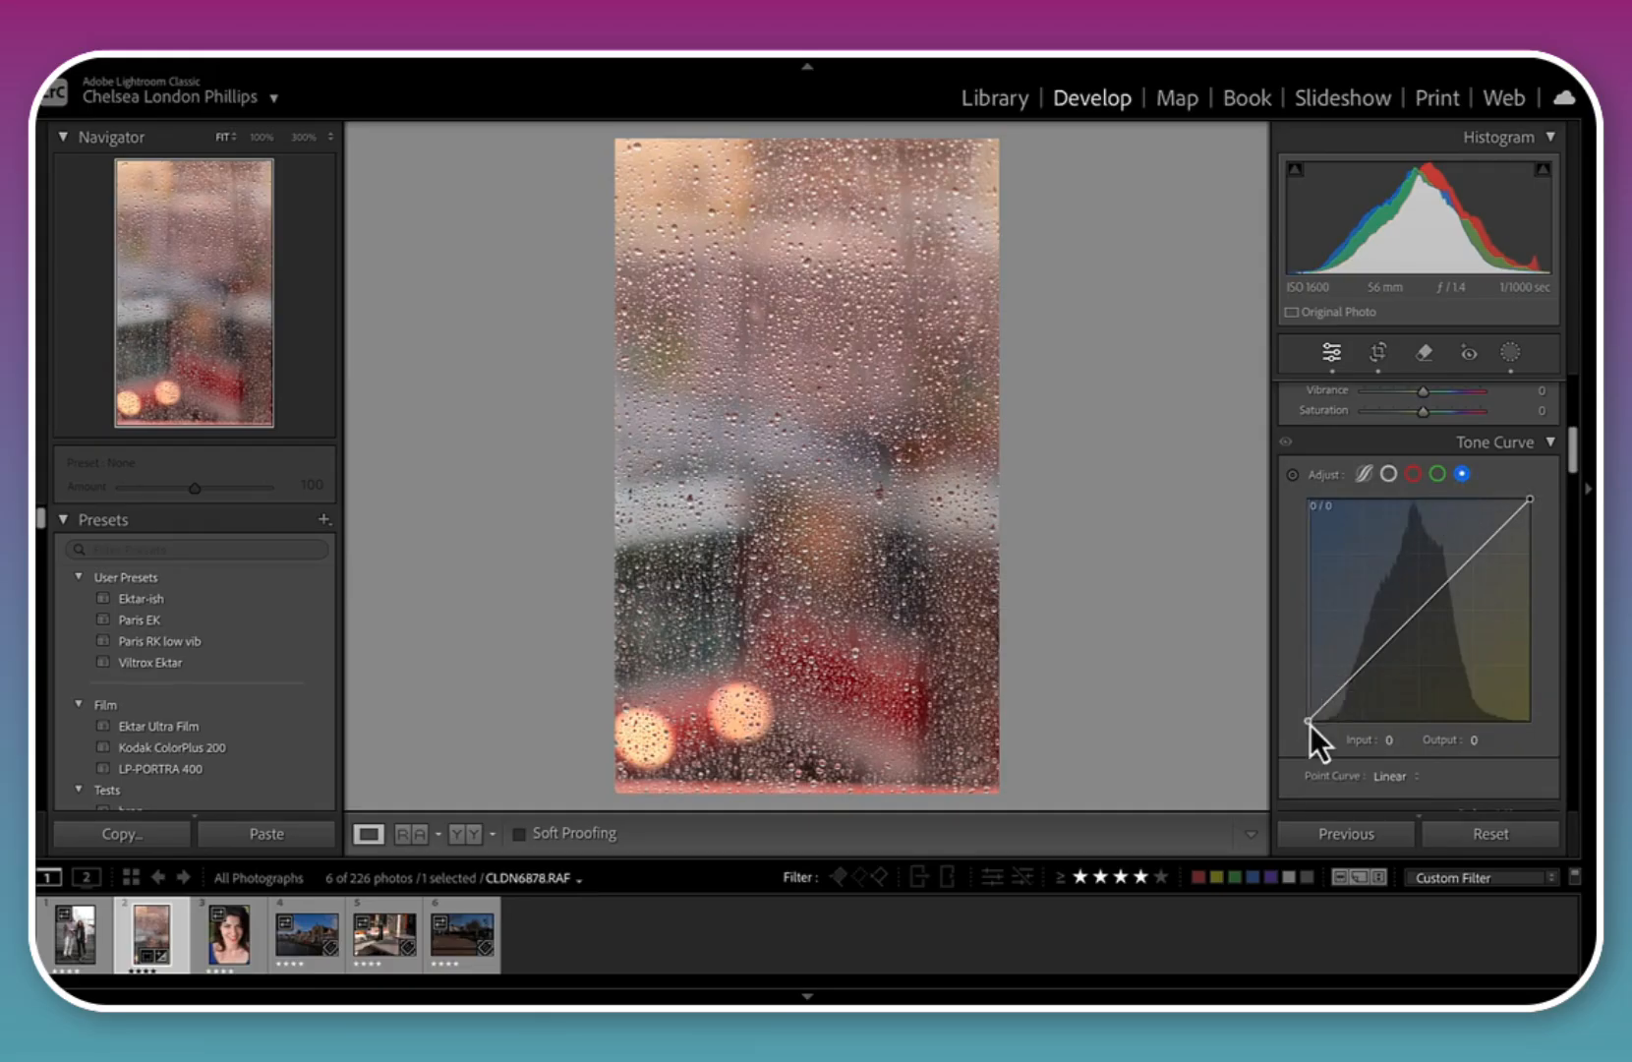
{"action": "left_click_drag", "start_coordinate": [1310, 725], "coordinate": [1323, 700]}
{"action": "left_click", "coordinate": [1415, 610]}
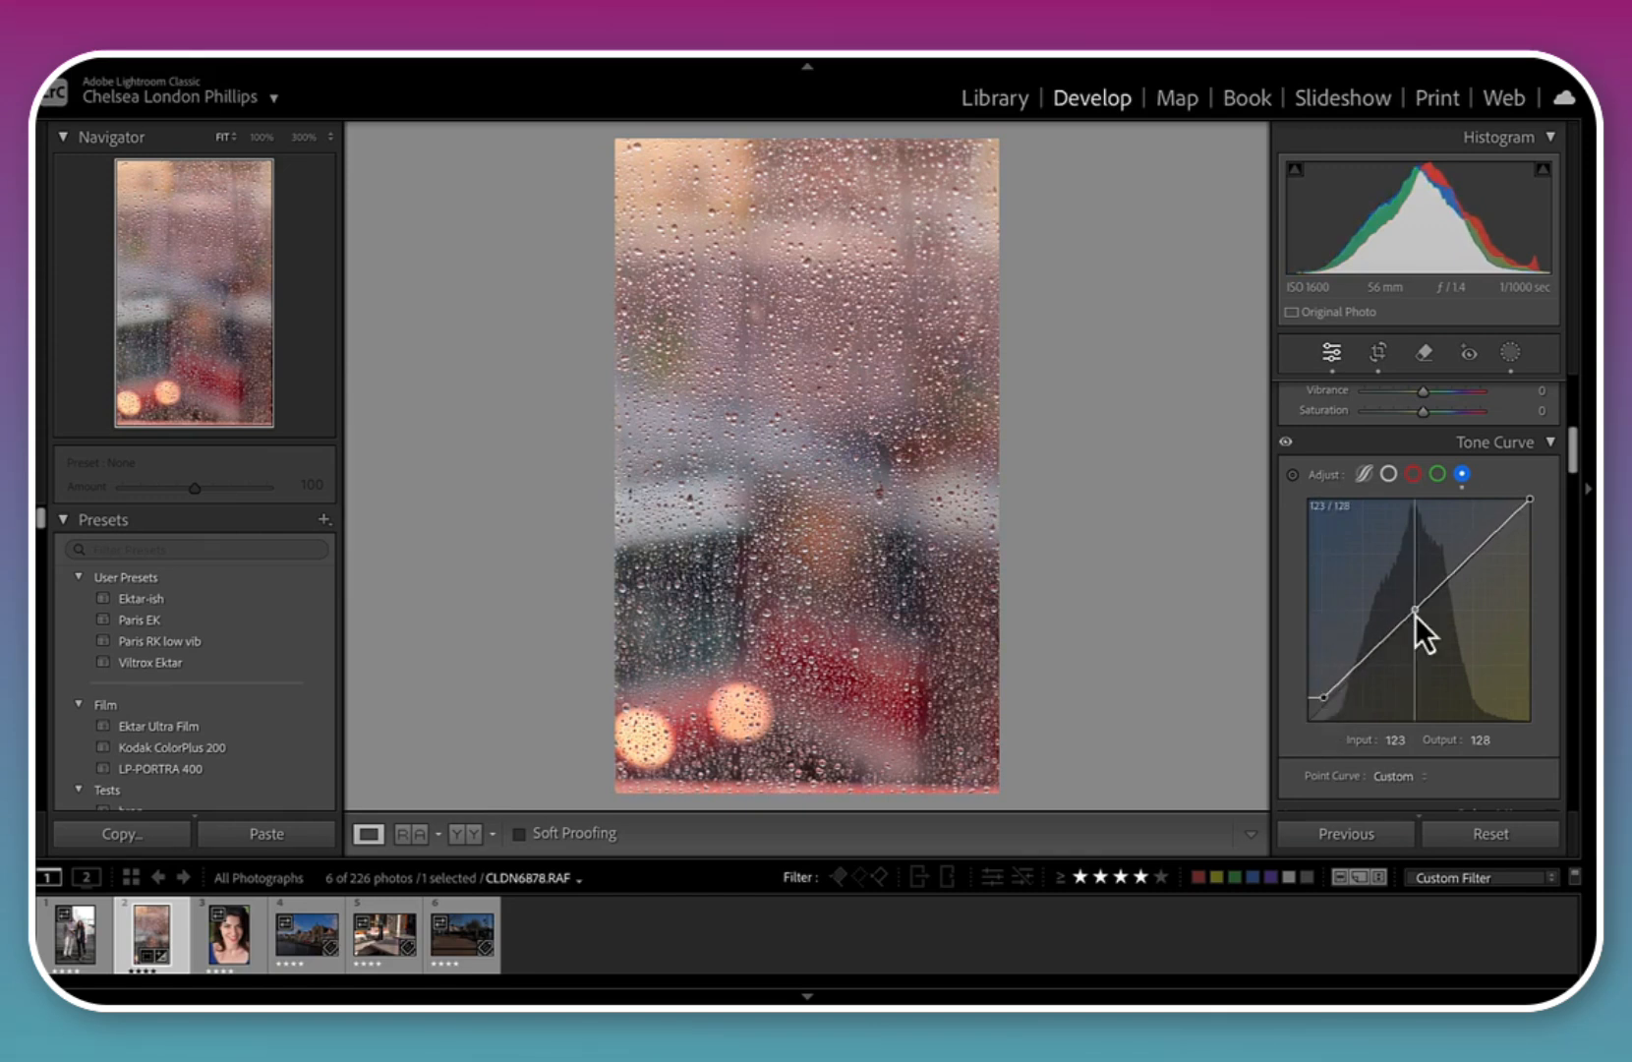
{"action": "left_click_drag", "start_coordinate": [1416, 615], "coordinate": [1416, 616]}
{"action": "left_click_drag", "start_coordinate": [1526, 503], "coordinate": [1504, 515]}
On the main point curve, lift the black point to 15/23, anchor the midtones and raise the upper tones to 182/191
{"action": "left_click", "coordinate": [1388, 474]}
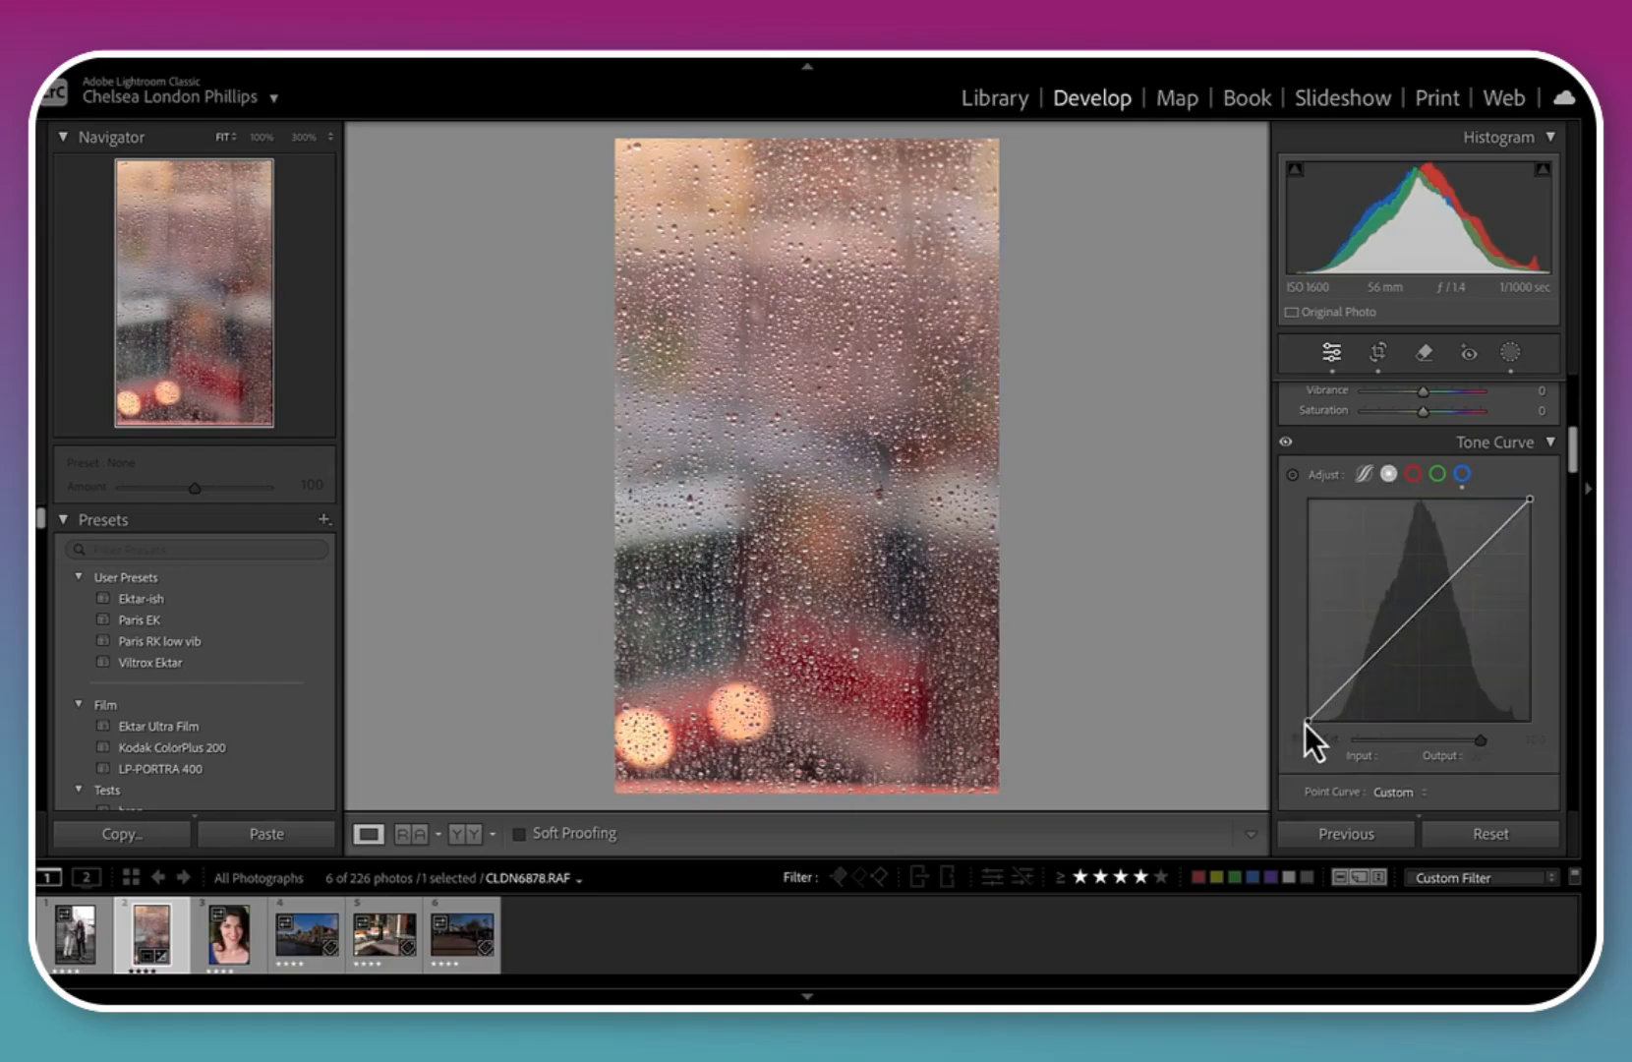
{"action": "left_click_drag", "start_coordinate": [1308, 723], "coordinate": [1319, 704]}
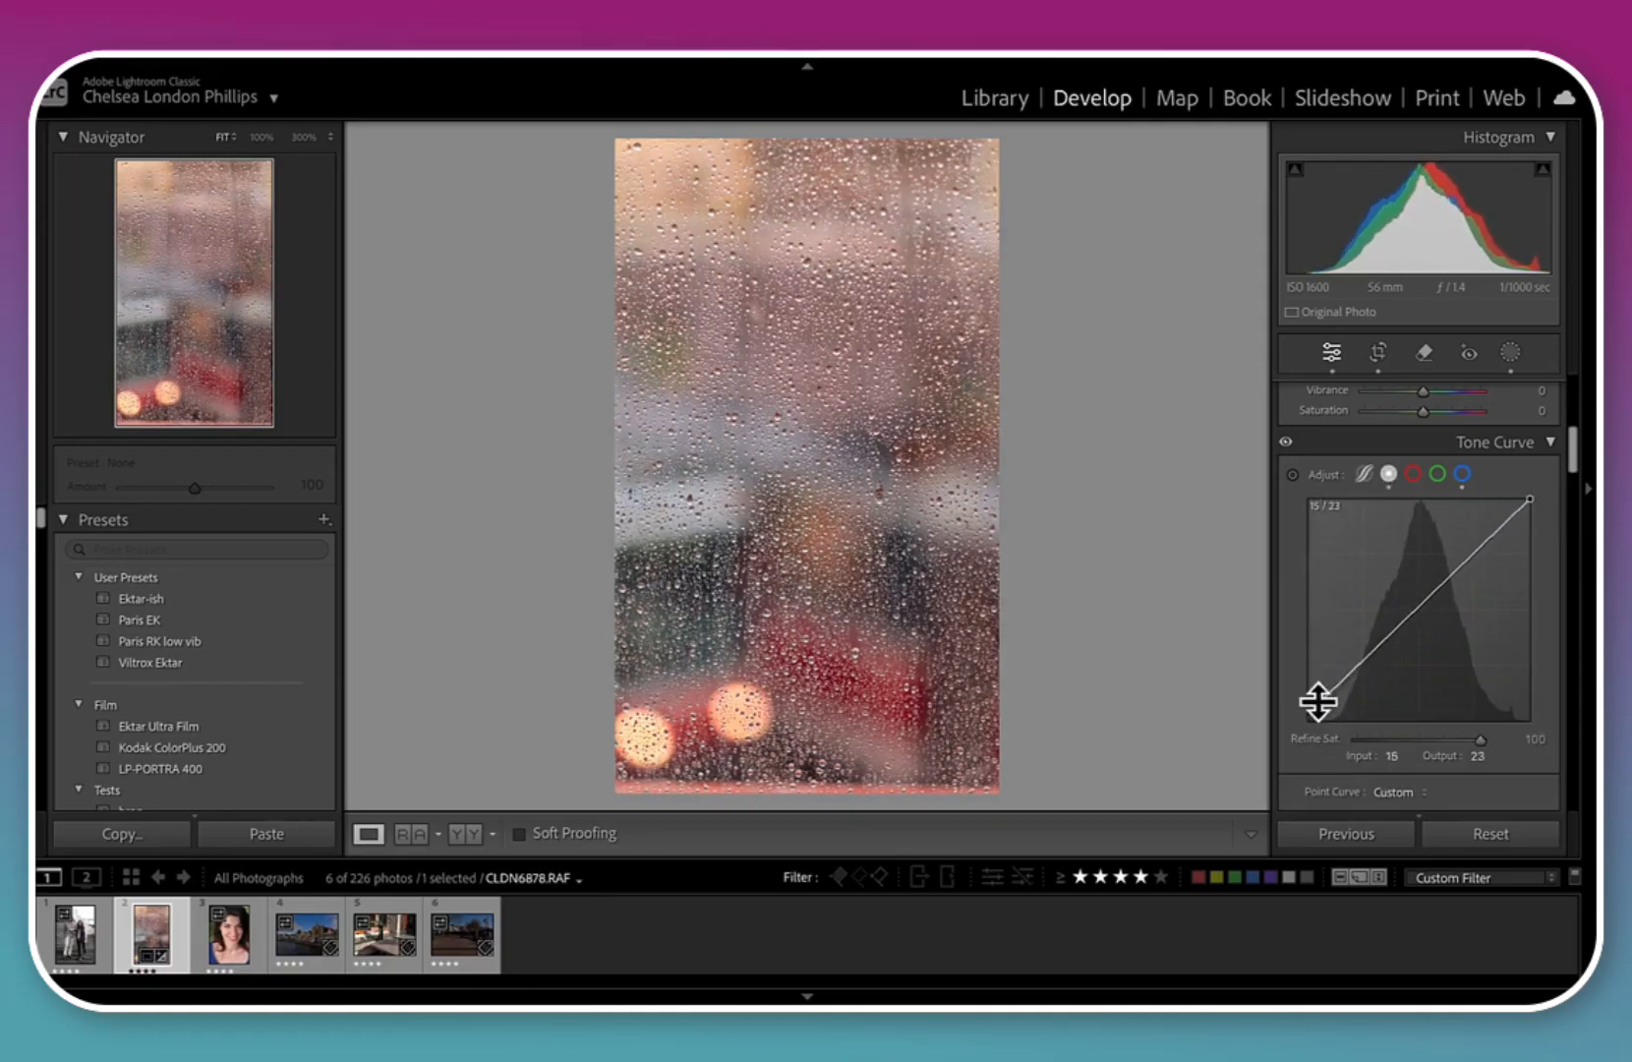
{"action": "left_click_drag", "start_coordinate": [1416, 615], "coordinate": [1414, 612]}
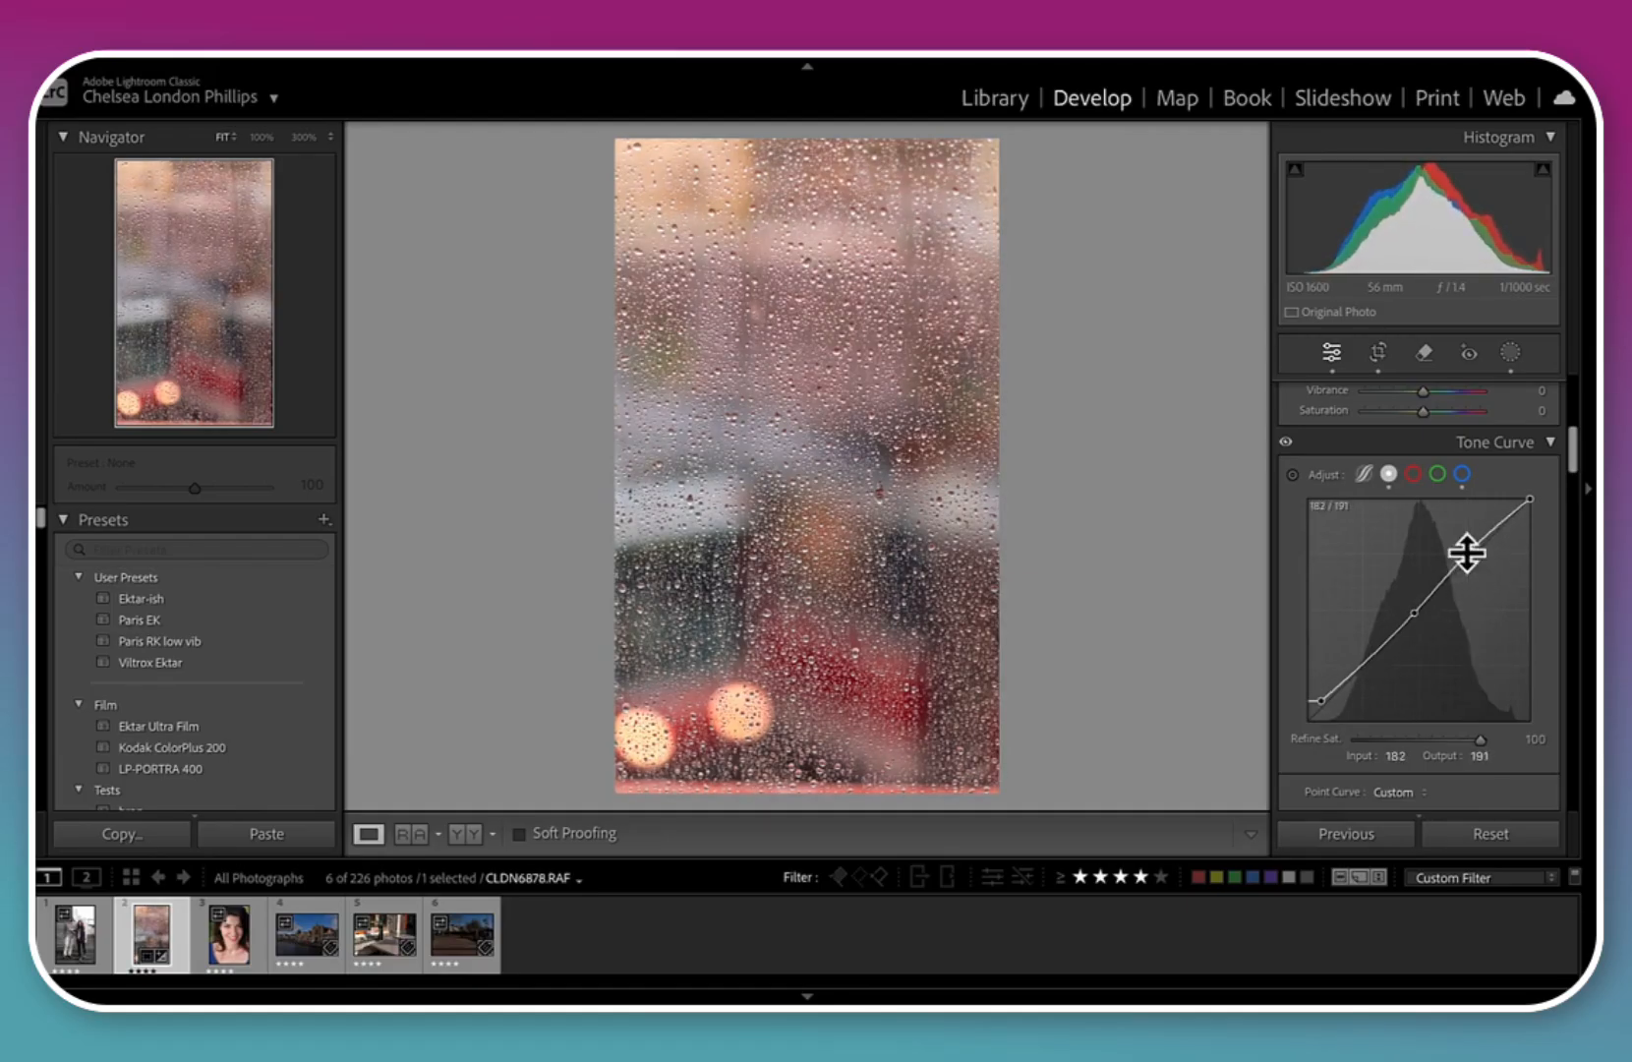
Compare the edited rainy window photo with its original version several times
{"action": "key", "text": "backslash"}
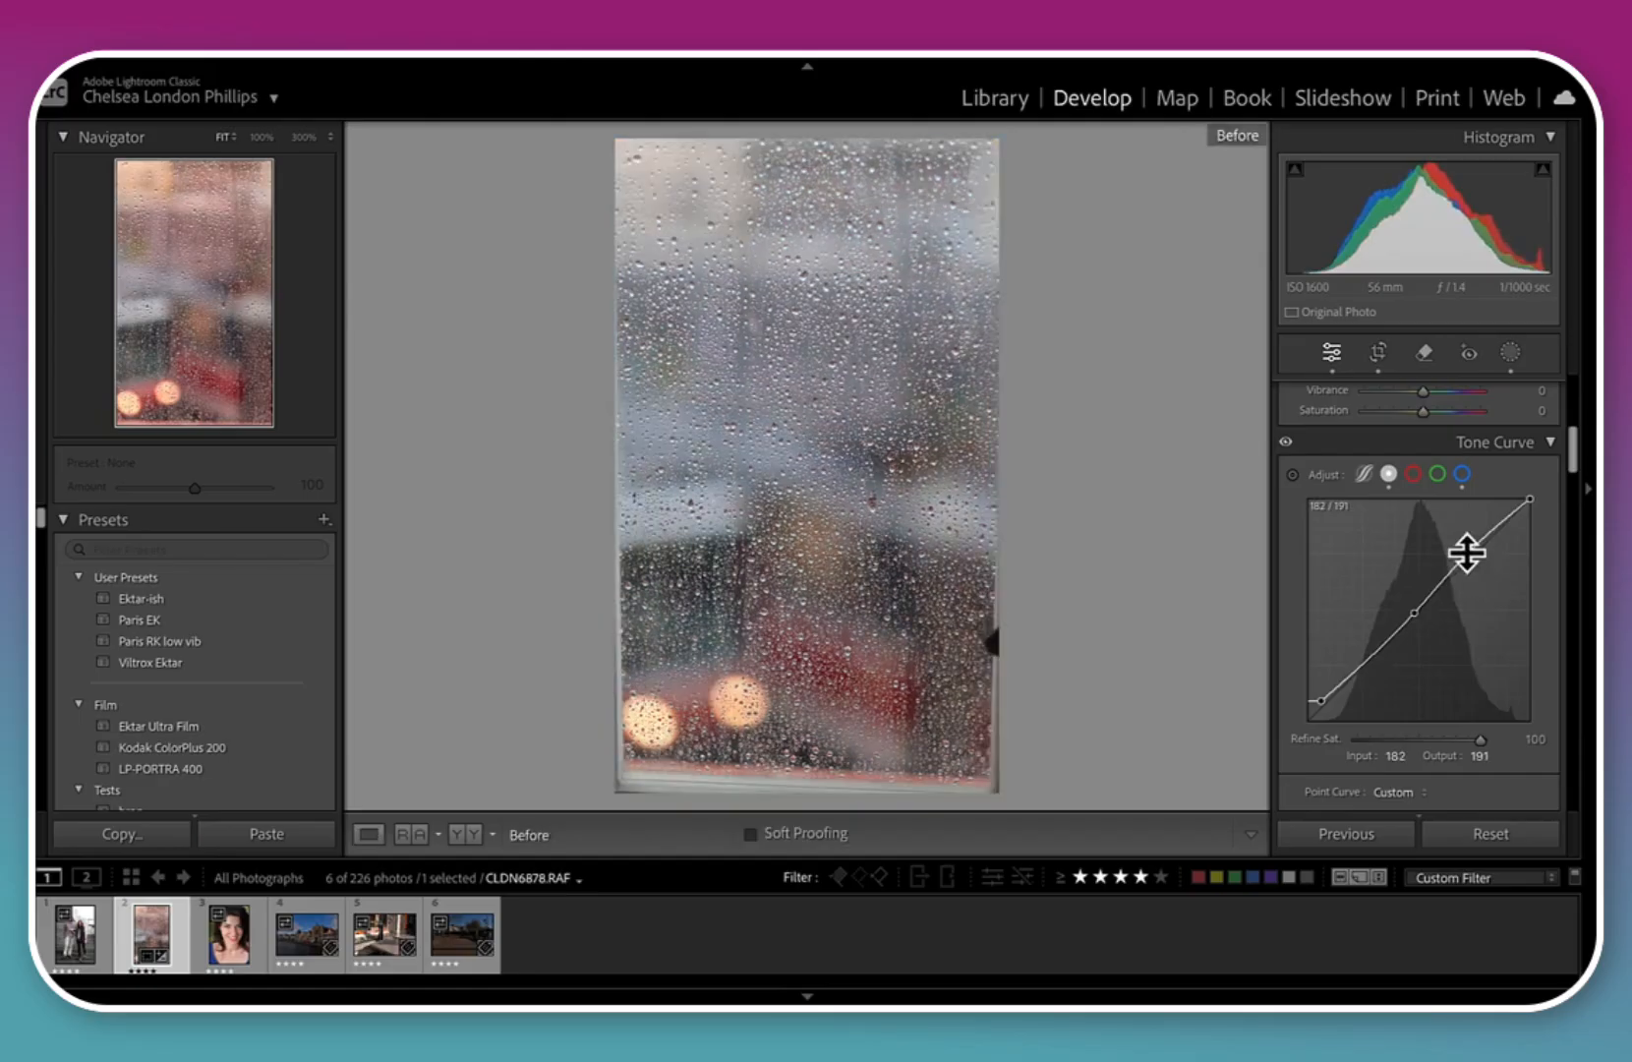
{"action": "key", "text": "backslash"}
{"action": "key", "text": "backslash"}
{"action": "key", "text": "backslash"}
{"action": "key", "text": "backslash"}
{"action": "key", "text": "backslash"}
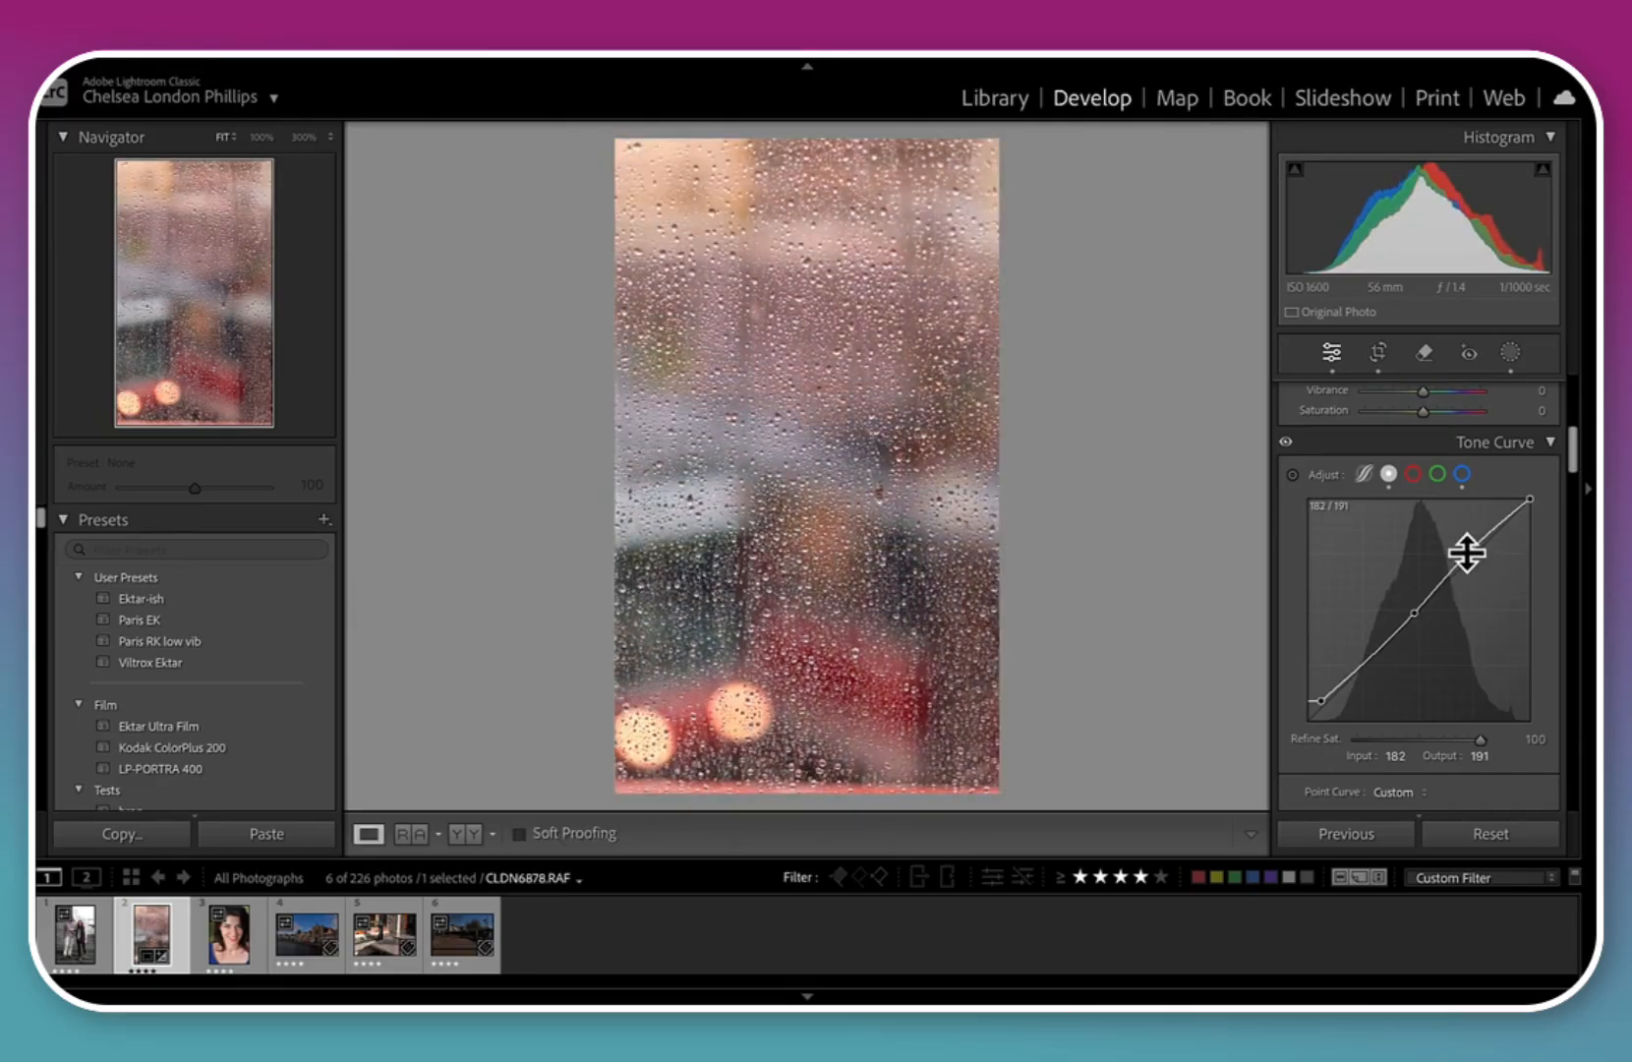
{"action": "key", "text": "backslash"}
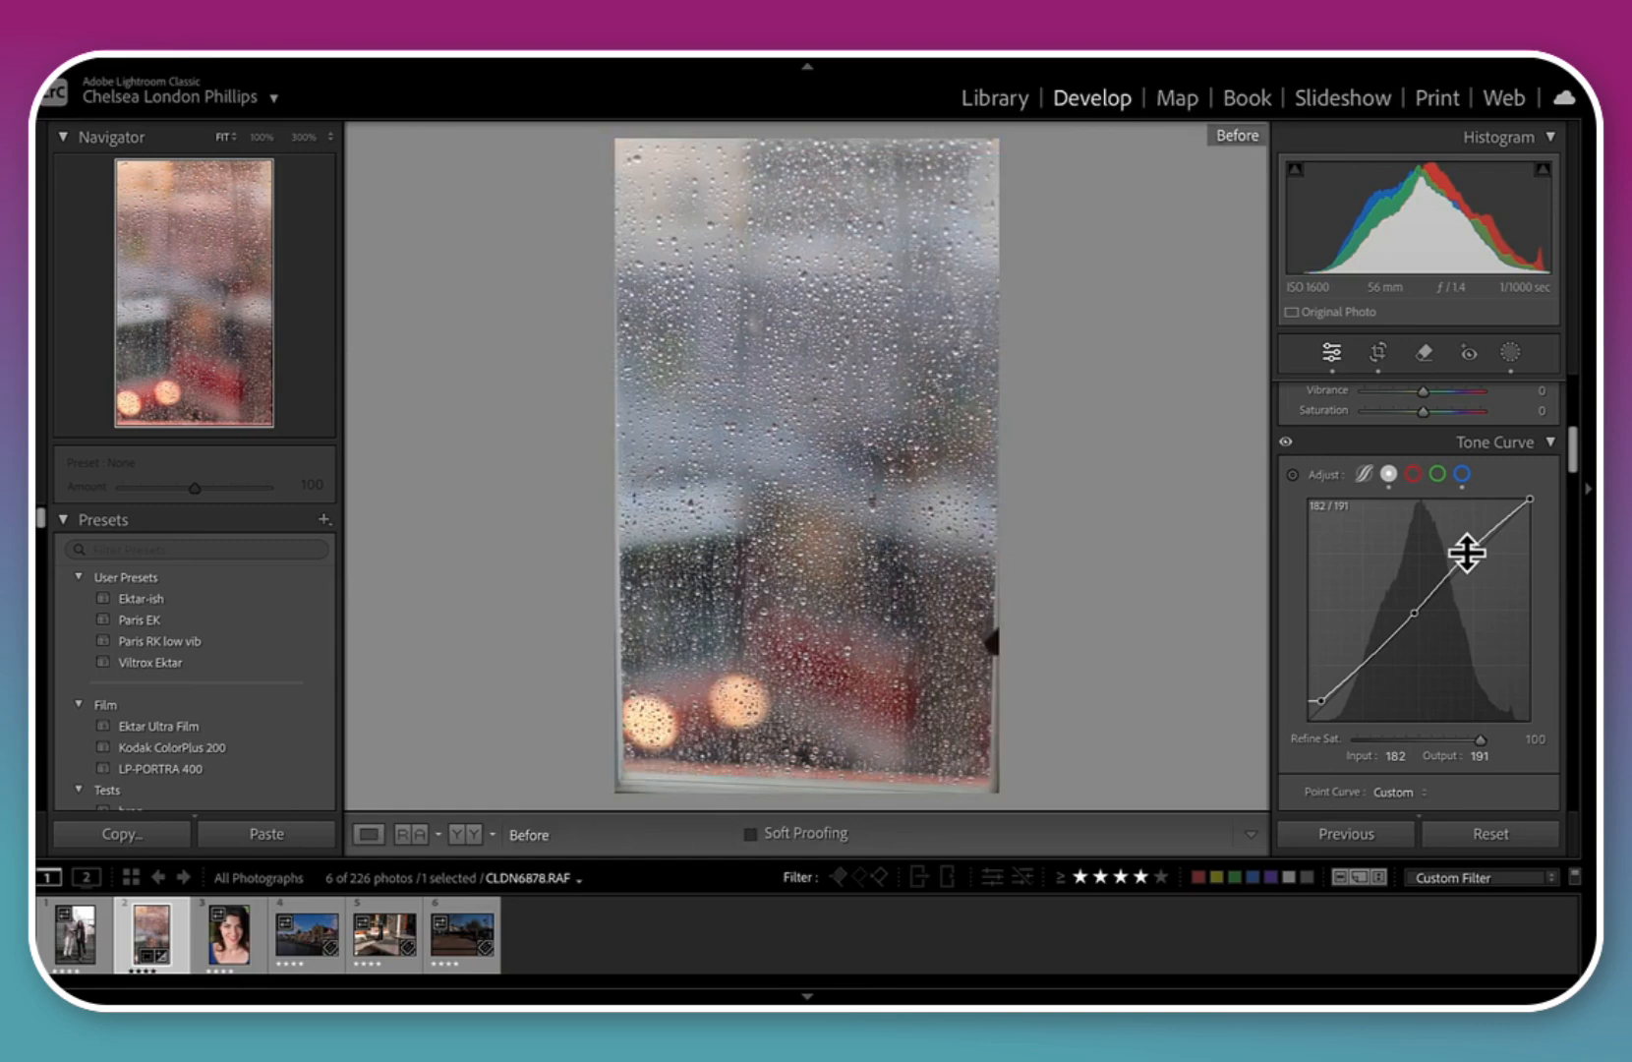
{"action": "key", "text": "backslash"}
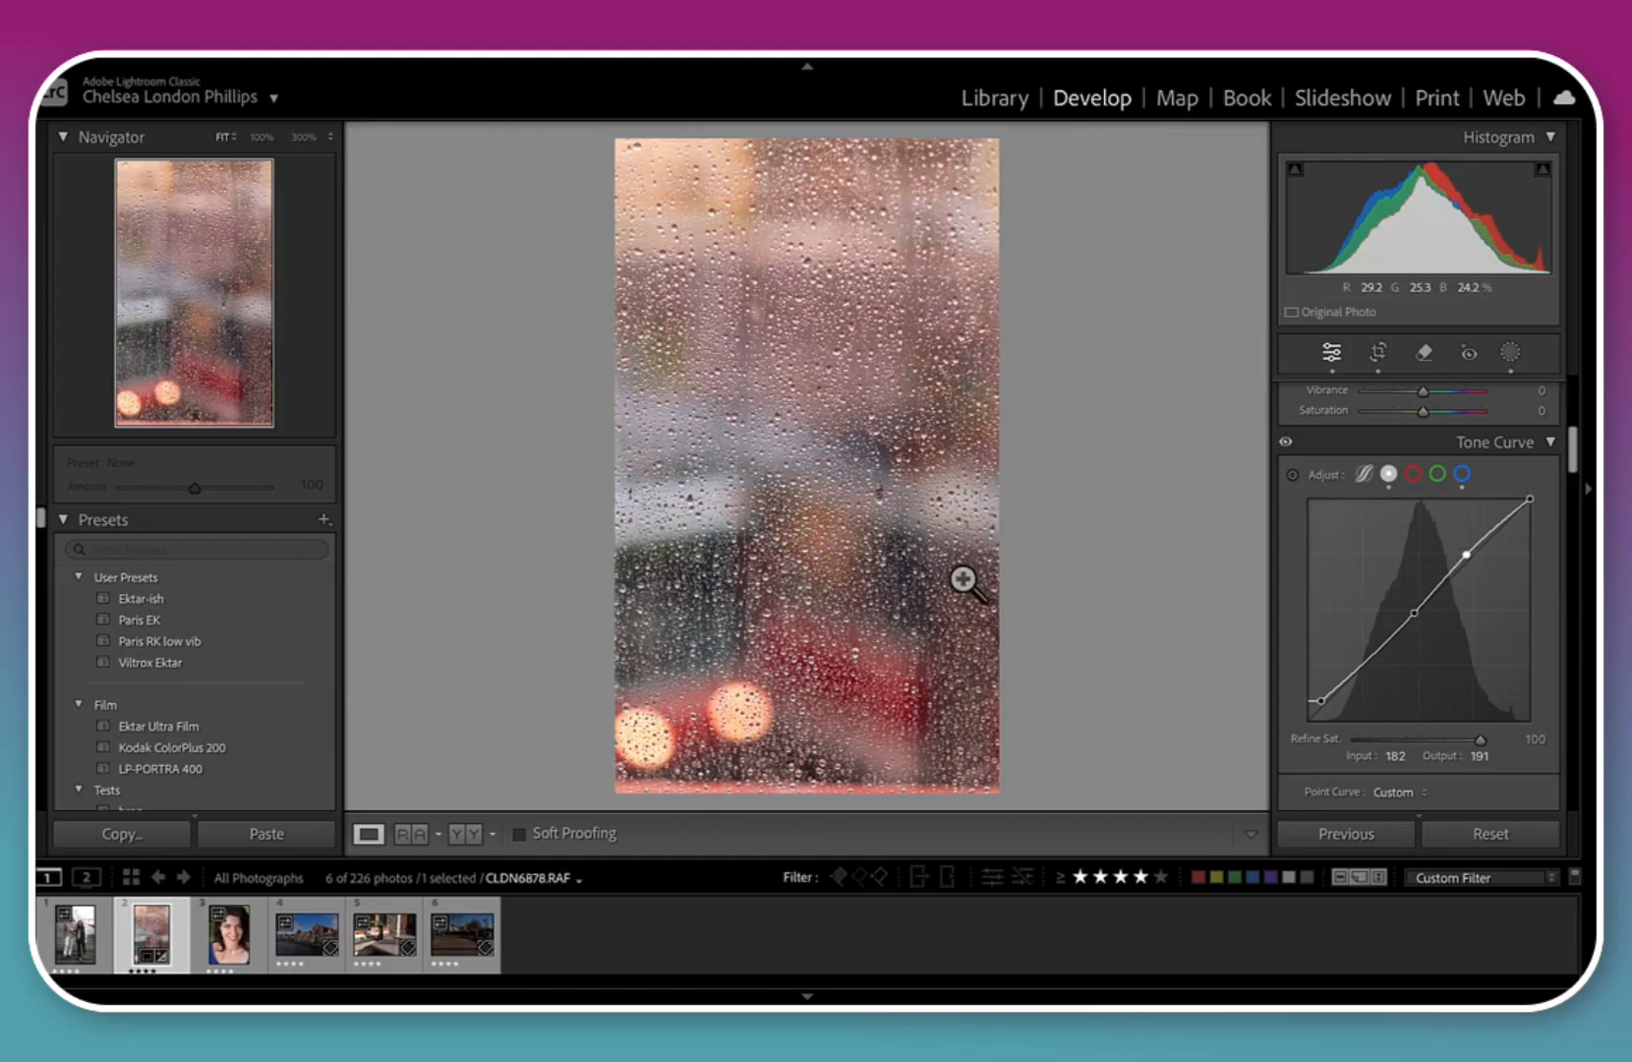
{"action": "key", "text": "backslash"}
{"action": "key", "text": "backslash"}
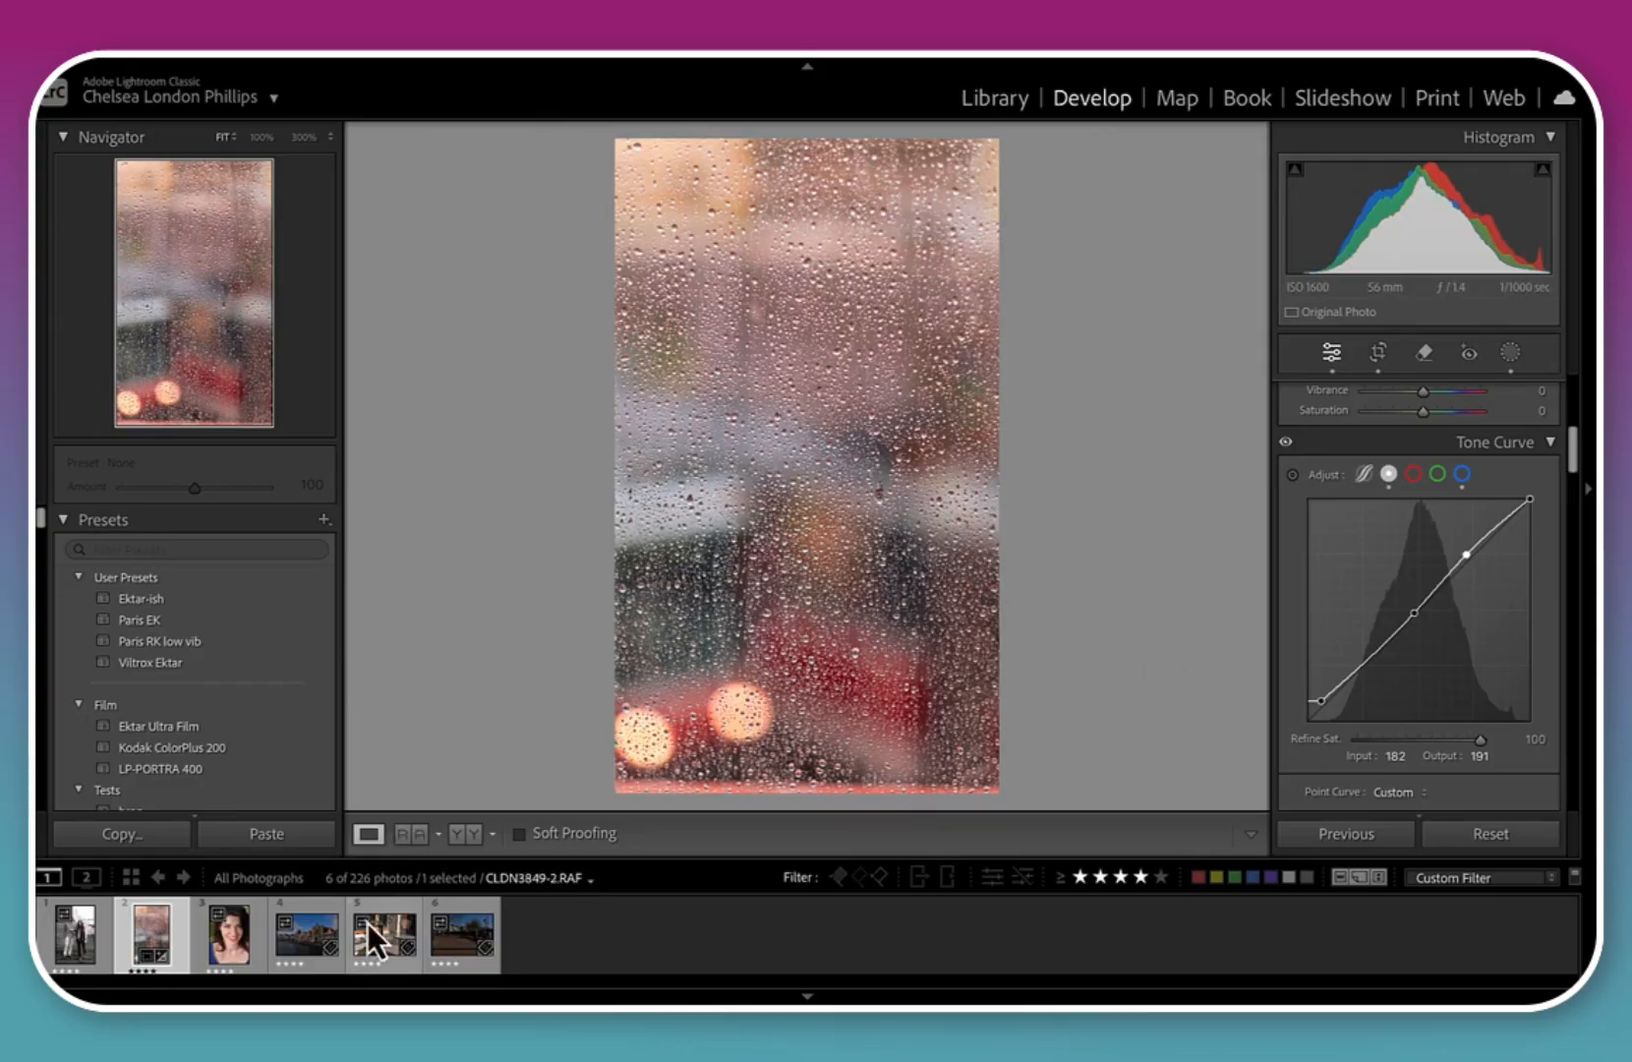
Open the canal photo CLDN3837-2.RAF and set its sharpening amount to 0
{"action": "left_click", "coordinate": [307, 948]}
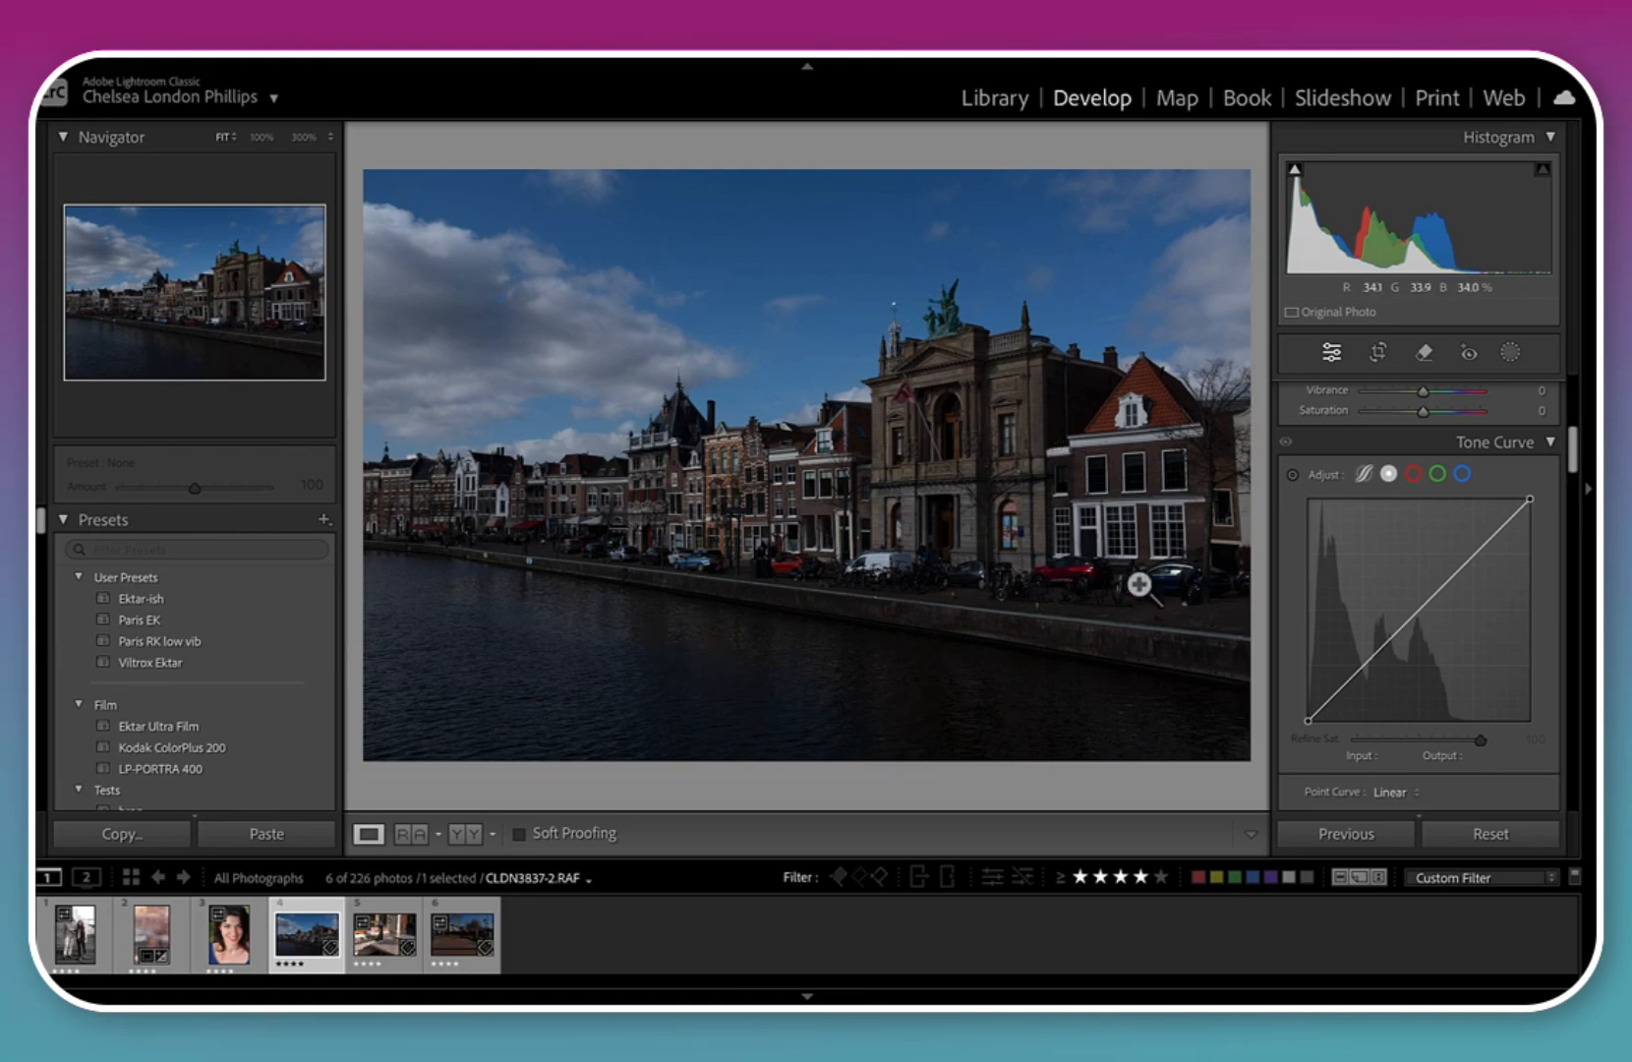
{"action": "scroll", "coordinate": [1485, 664], "scroll_direction": "down", "scroll_amount": 2}
{"action": "scroll", "coordinate": [1485, 665], "scroll_direction": "down", "scroll_amount": 10}
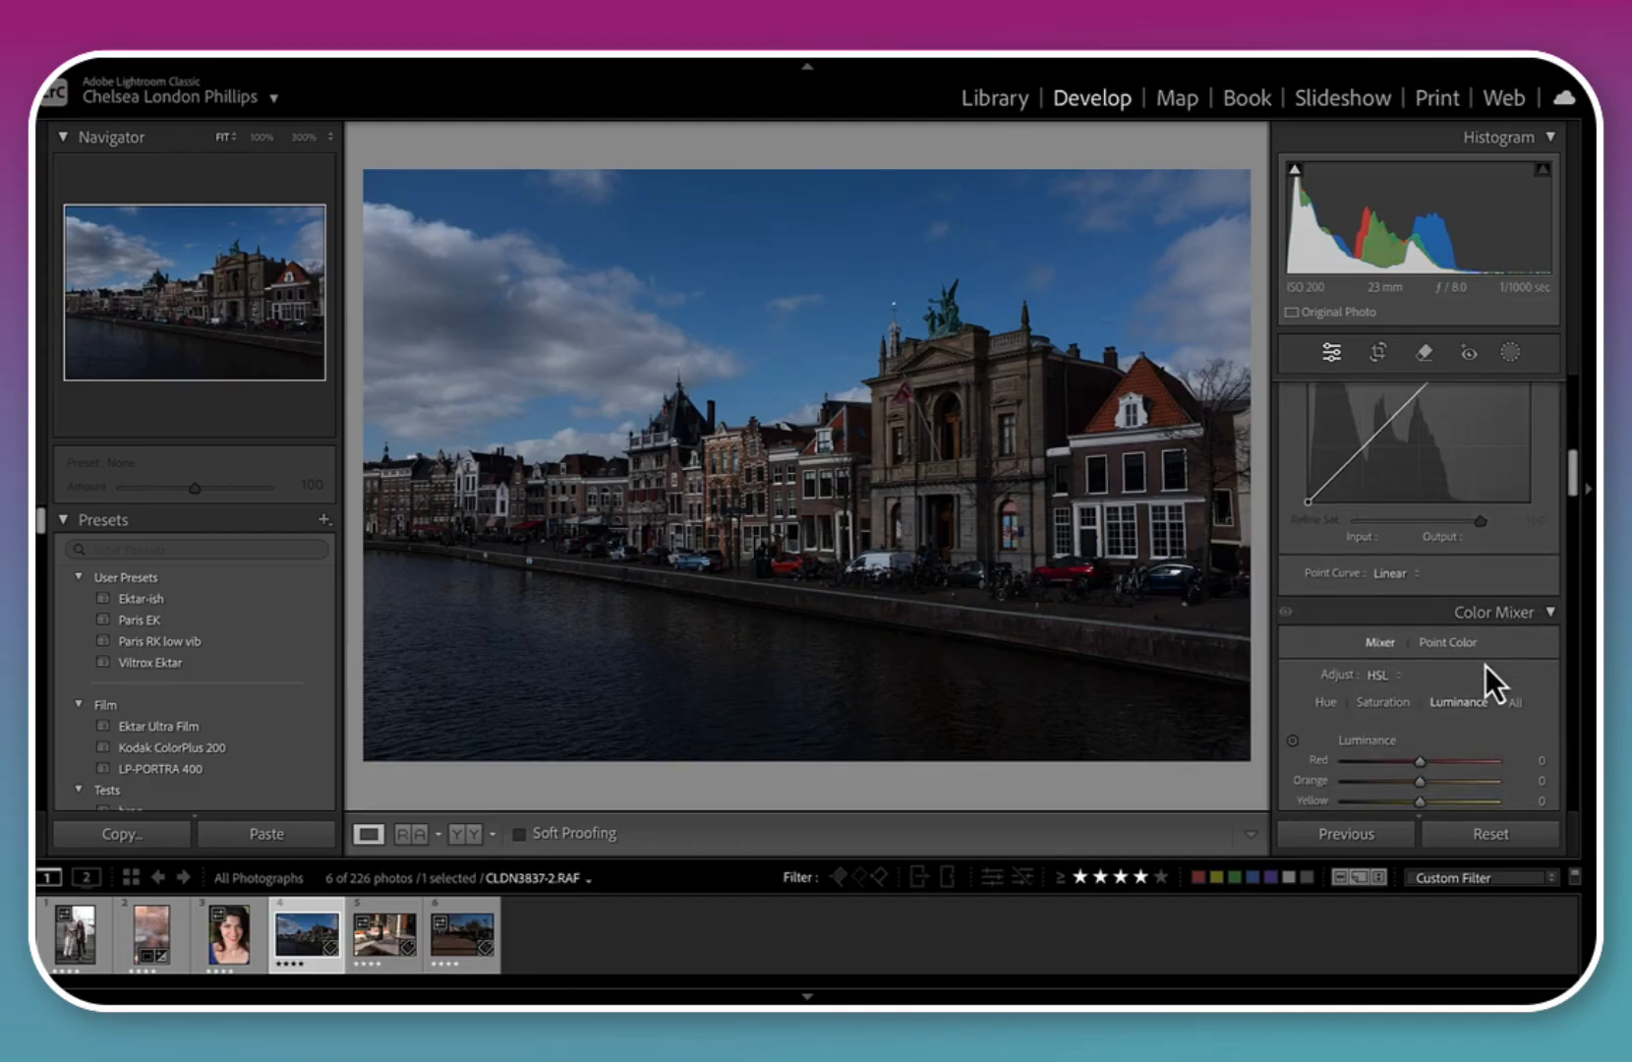
{"action": "scroll", "coordinate": [1485, 665], "scroll_direction": "down", "scroll_amount": 18}
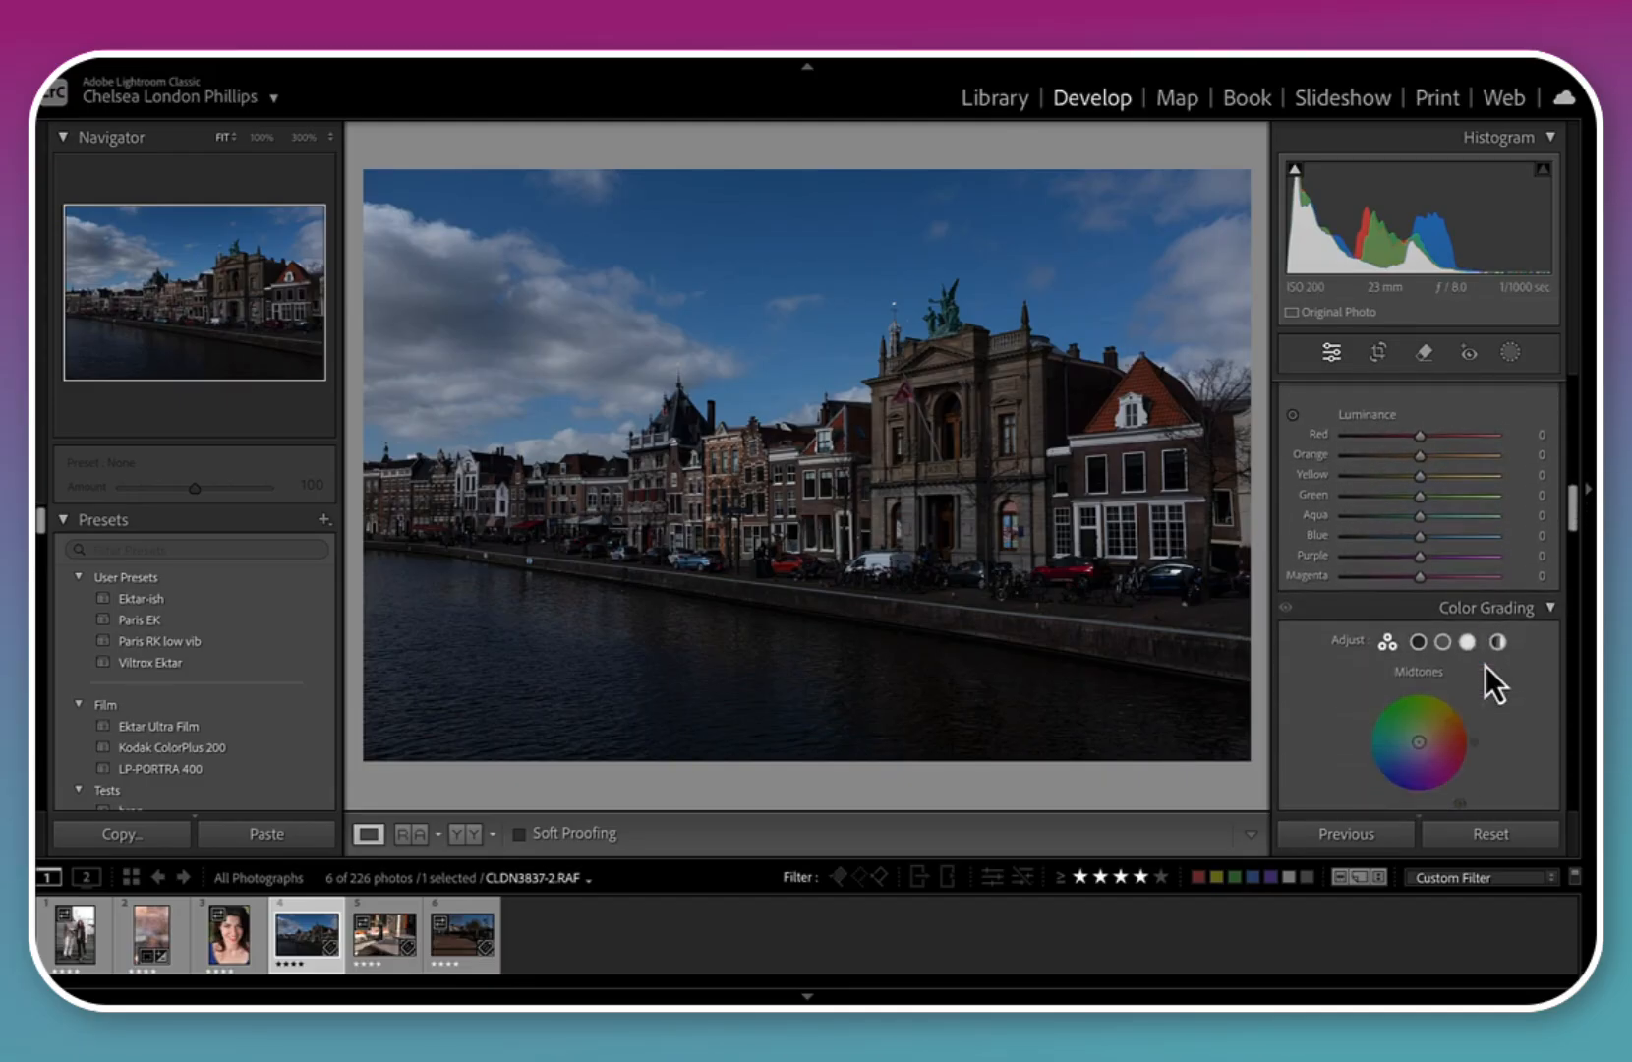
{"action": "scroll", "coordinate": [1495, 677], "scroll_direction": "down", "scroll_amount": 8}
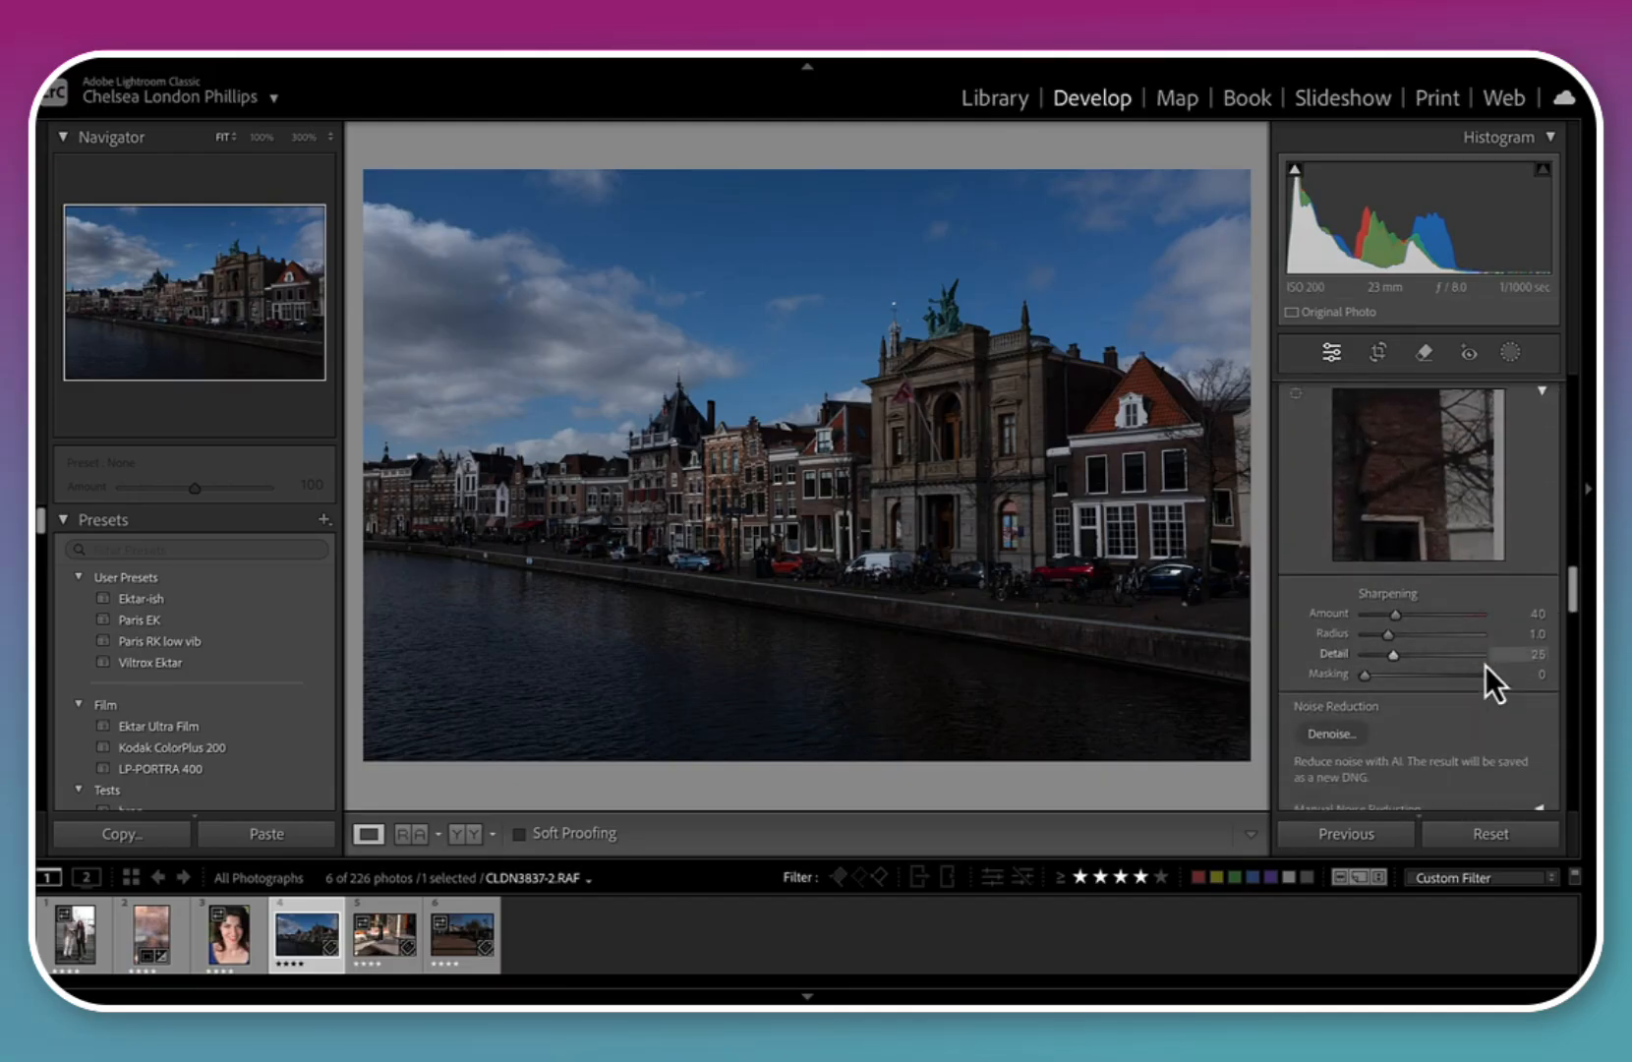
{"action": "left_click_drag", "start_coordinate": [1390, 433], "coordinate": [1292, 437]}
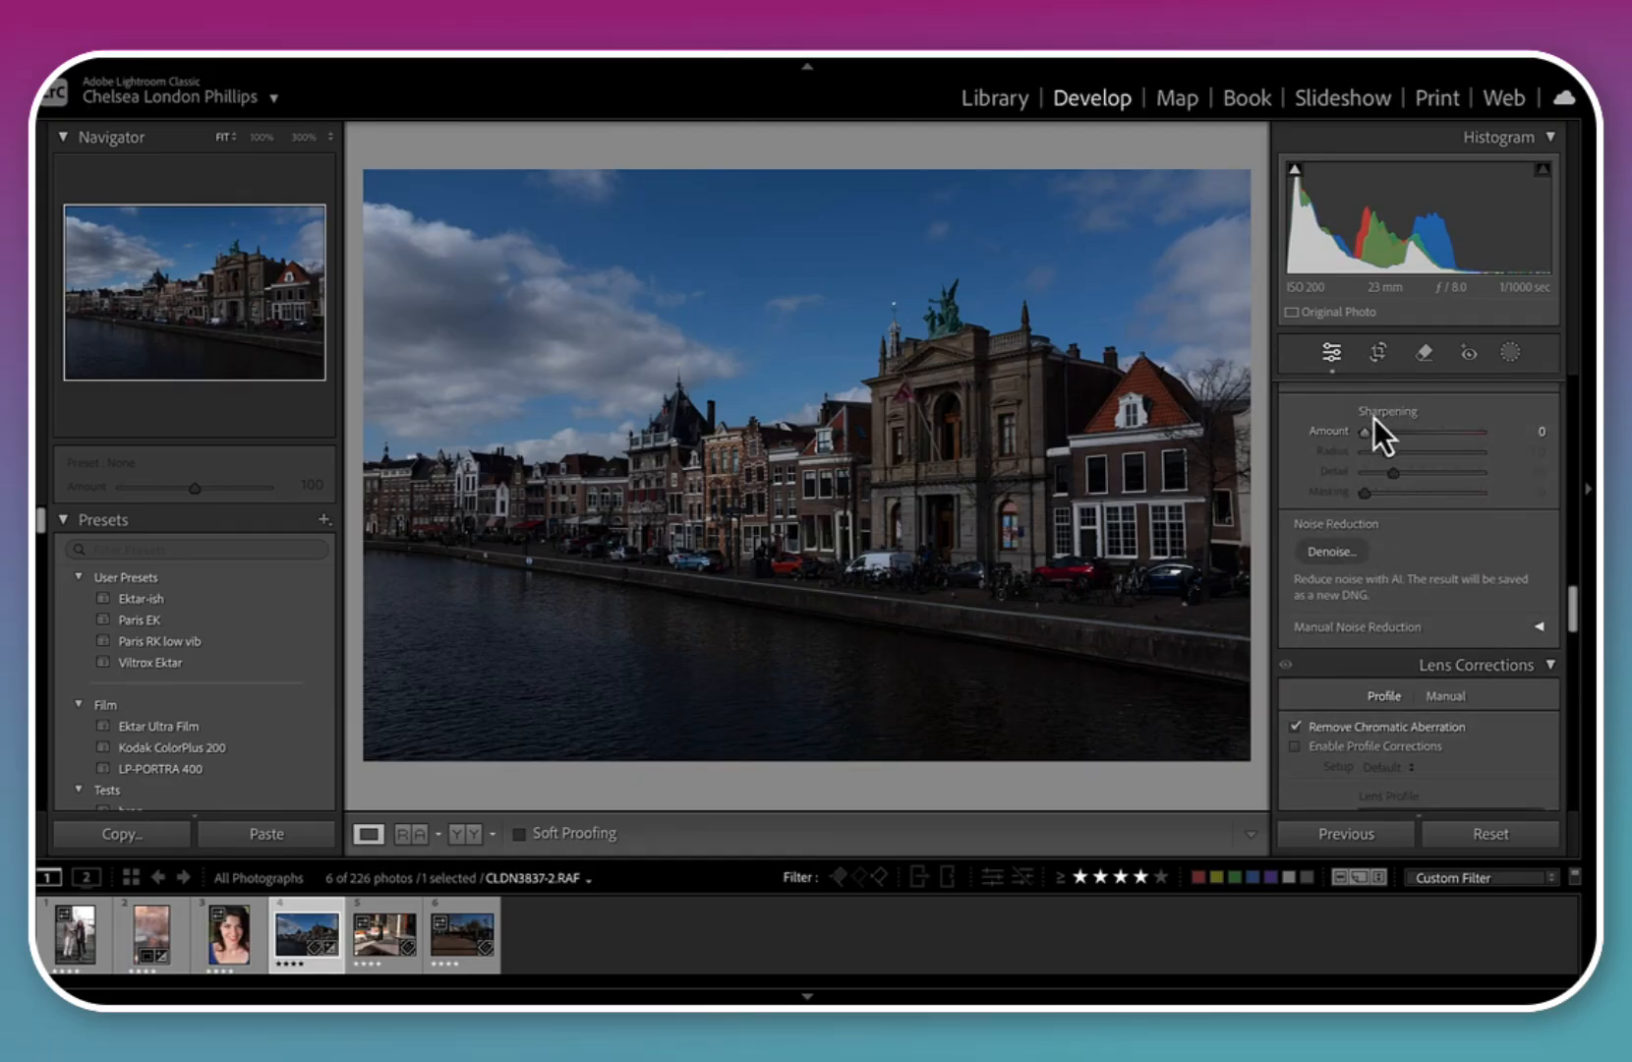
Correct the canal photo's perspective with the Auto Upright transform
{"action": "scroll", "coordinate": [1400, 541], "scroll_direction": "down", "scroll_amount": 10}
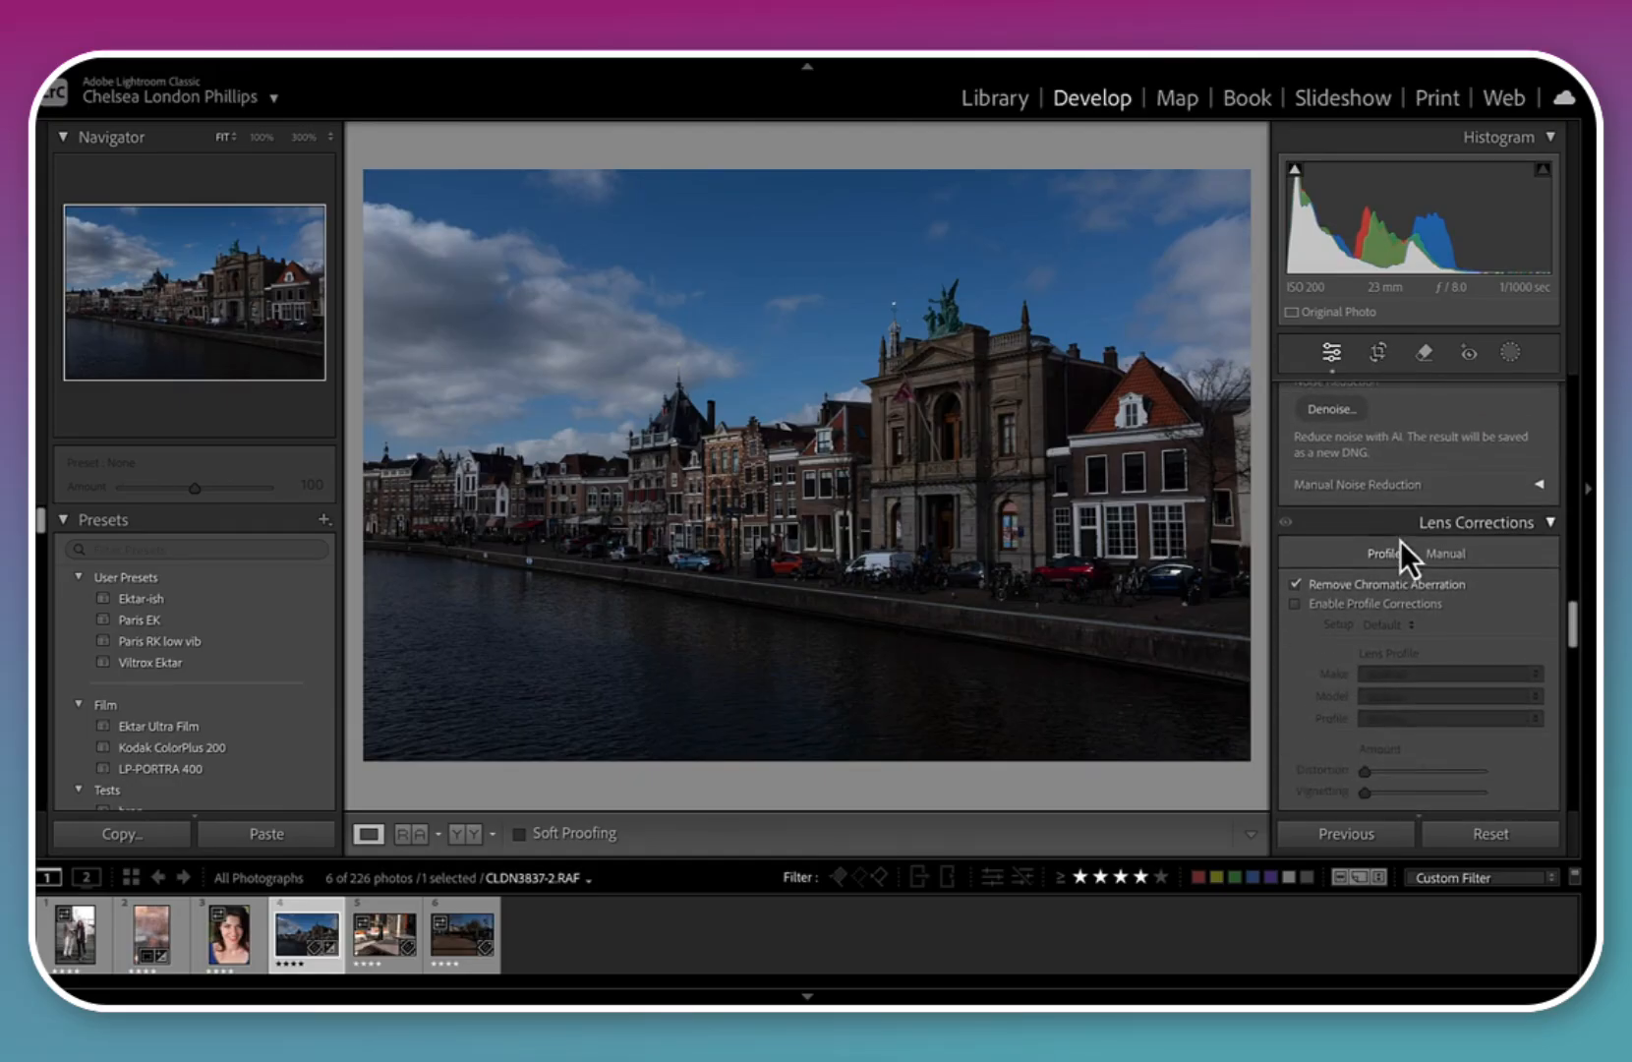
{"action": "scroll", "coordinate": [1400, 541], "scroll_direction": "down", "scroll_amount": 2}
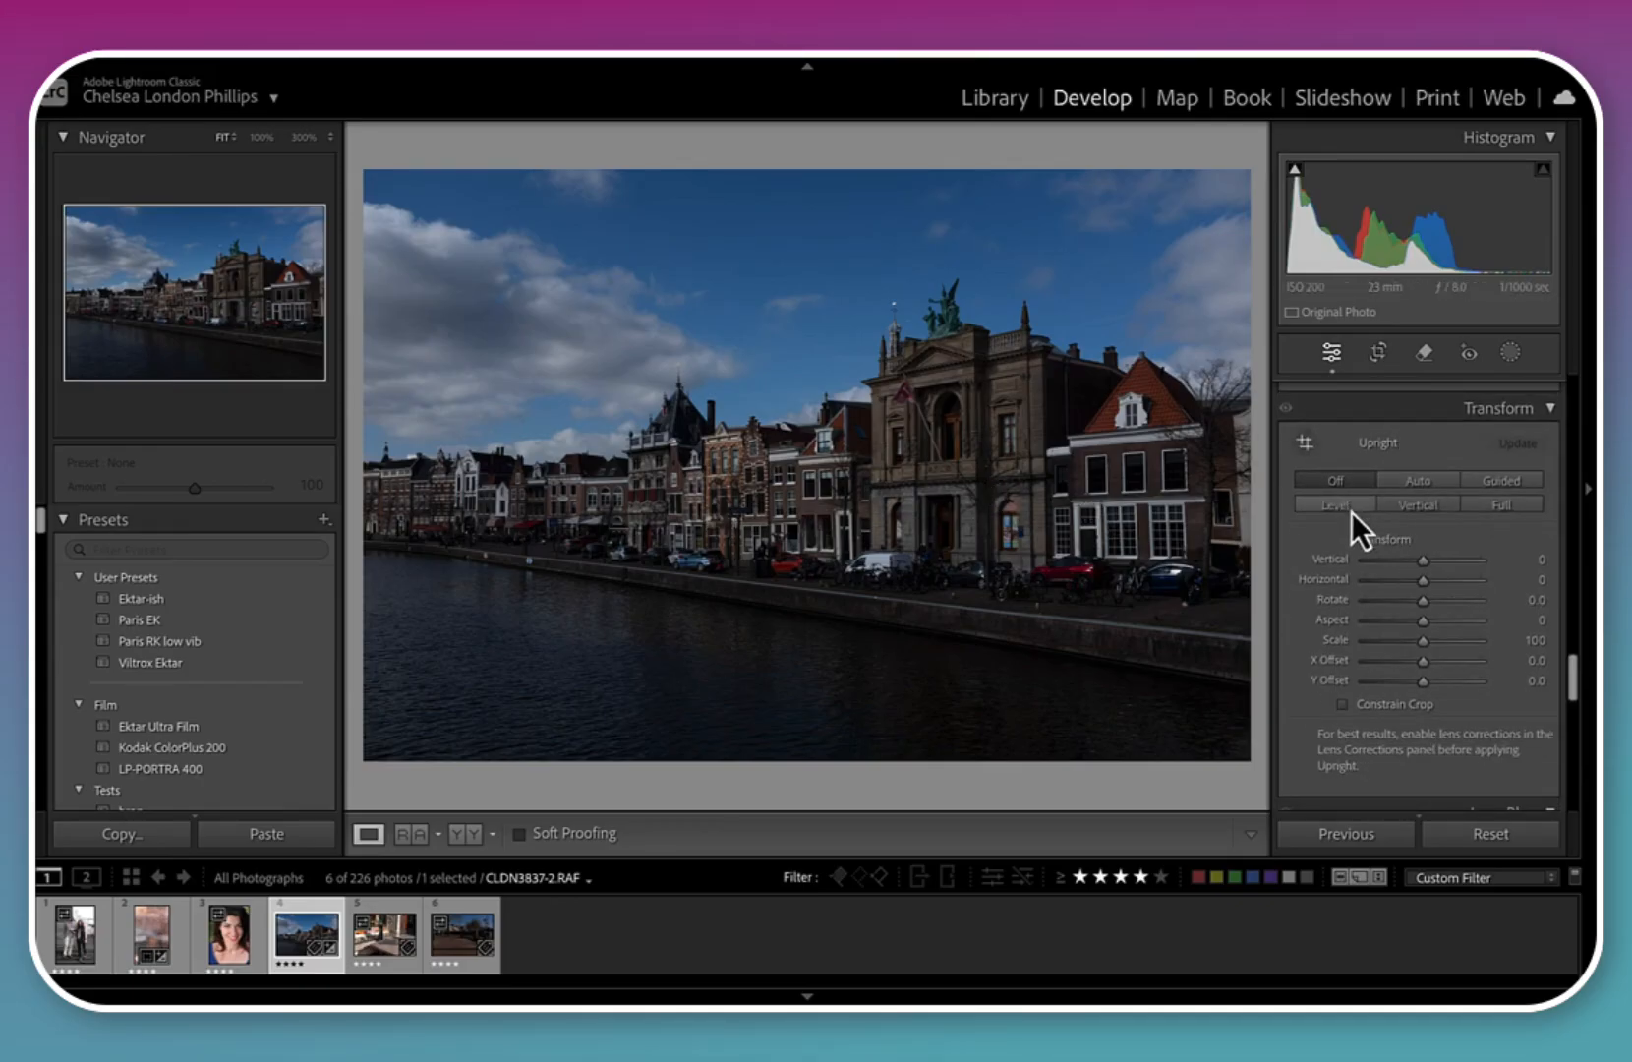
{"action": "left_click", "coordinate": [1436, 486]}
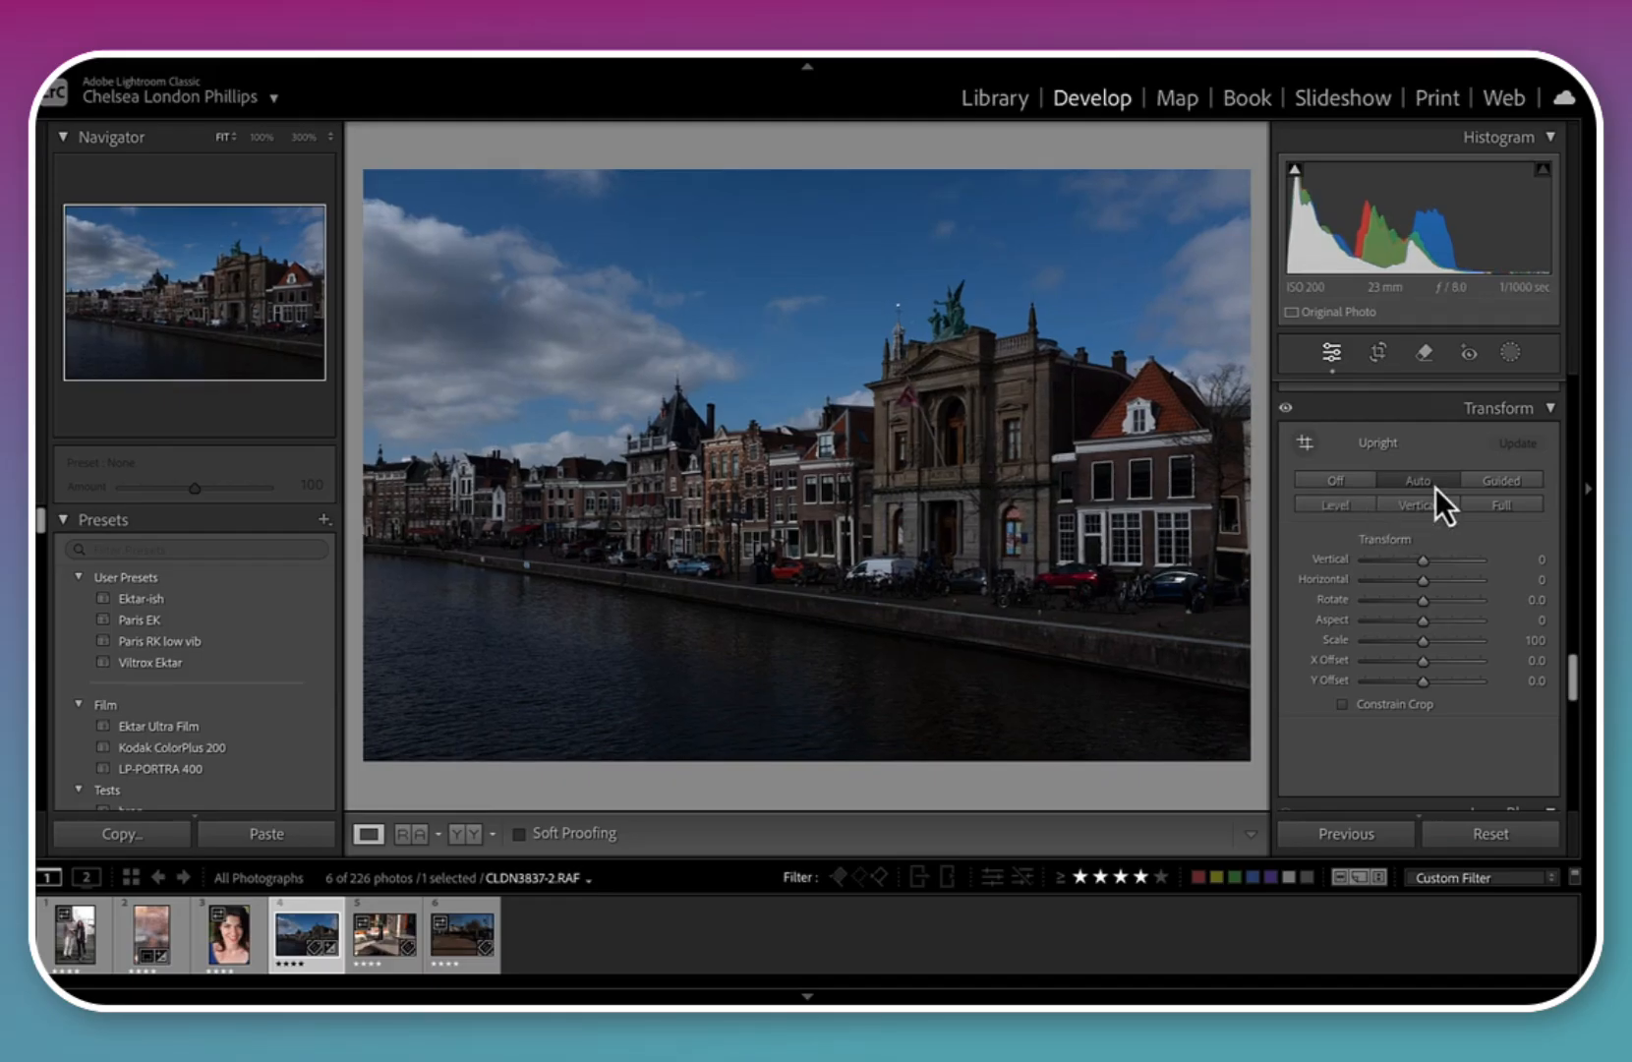
Compare the canal photo before and after the Upright correction, examining the buildings' verticals
{"action": "key", "text": "backslash"}
{"action": "key", "text": "backslash"}
{"action": "key", "text": "backslash"}
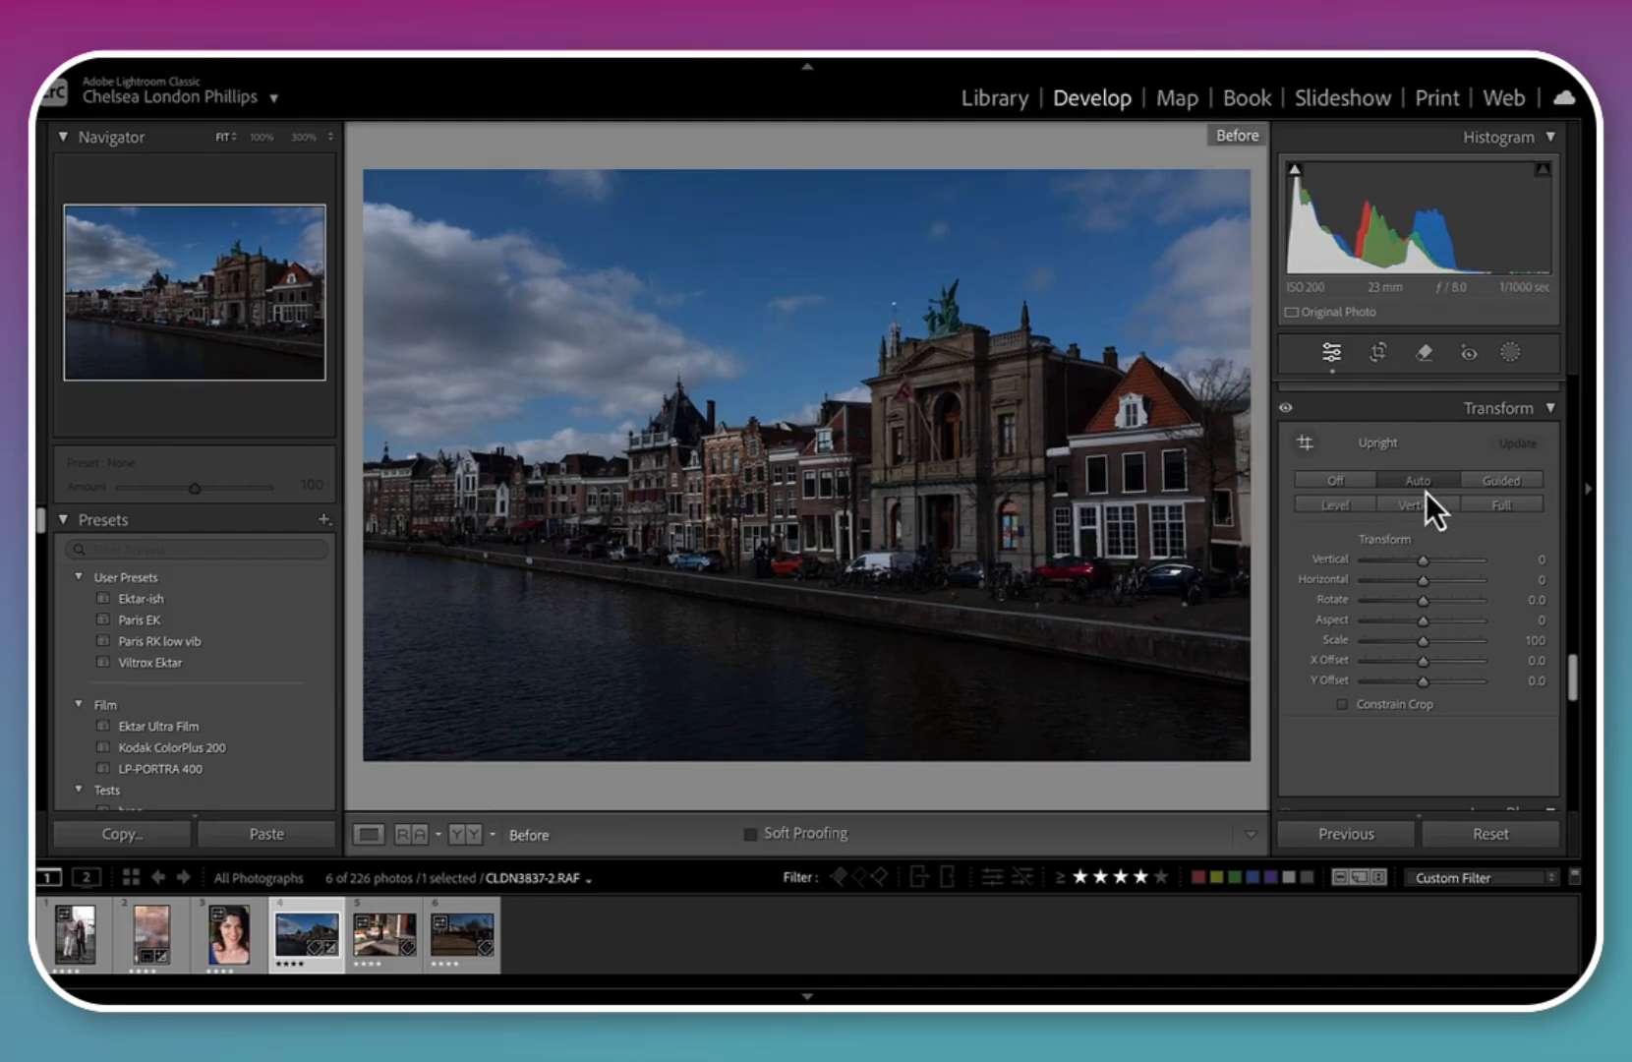
{"action": "key", "text": "backslash"}
{"action": "key", "text": "backslash"}
{"action": "key", "text": "backslash"}
{"action": "key", "text": "backslash"}
{"action": "key", "text": "backslash"}
{"action": "key", "text": "backslash"}
{"action": "key", "text": "backslash"}
{"action": "key", "text": "backslash"}
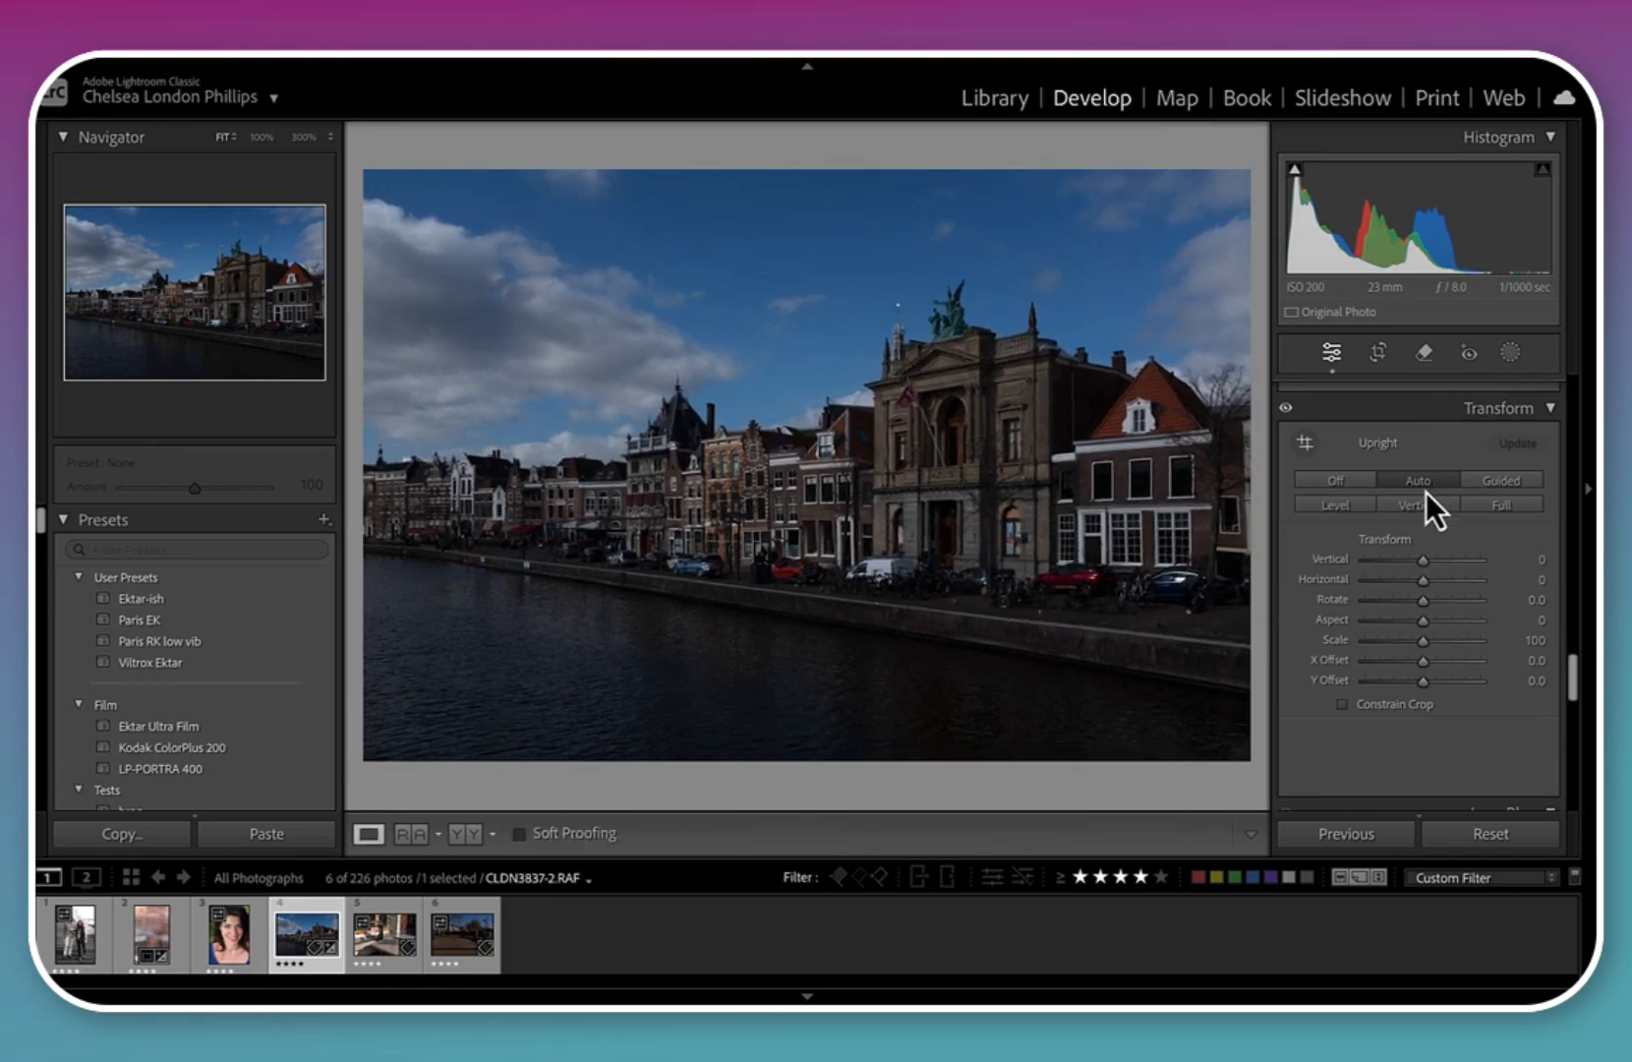
{"action": "key", "text": "backslash"}
{"action": "key", "text": "backslash"}
{"action": "key", "text": "backslash"}
{"action": "key", "text": "backslash"}
{"action": "key", "text": "backslash"}
{"action": "key", "text": "backslash"}
{"action": "key", "text": "backslash"}
Try raising Blacks to +97 and Highlights to +32 directly in the histogram, and reset all of its tone adjustments
{"action": "scroll", "coordinate": [1400, 453], "scroll_direction": "up", "scroll_amount": 5}
{"action": "scroll", "coordinate": [1401, 443], "scroll_direction": "up", "scroll_amount": 8}
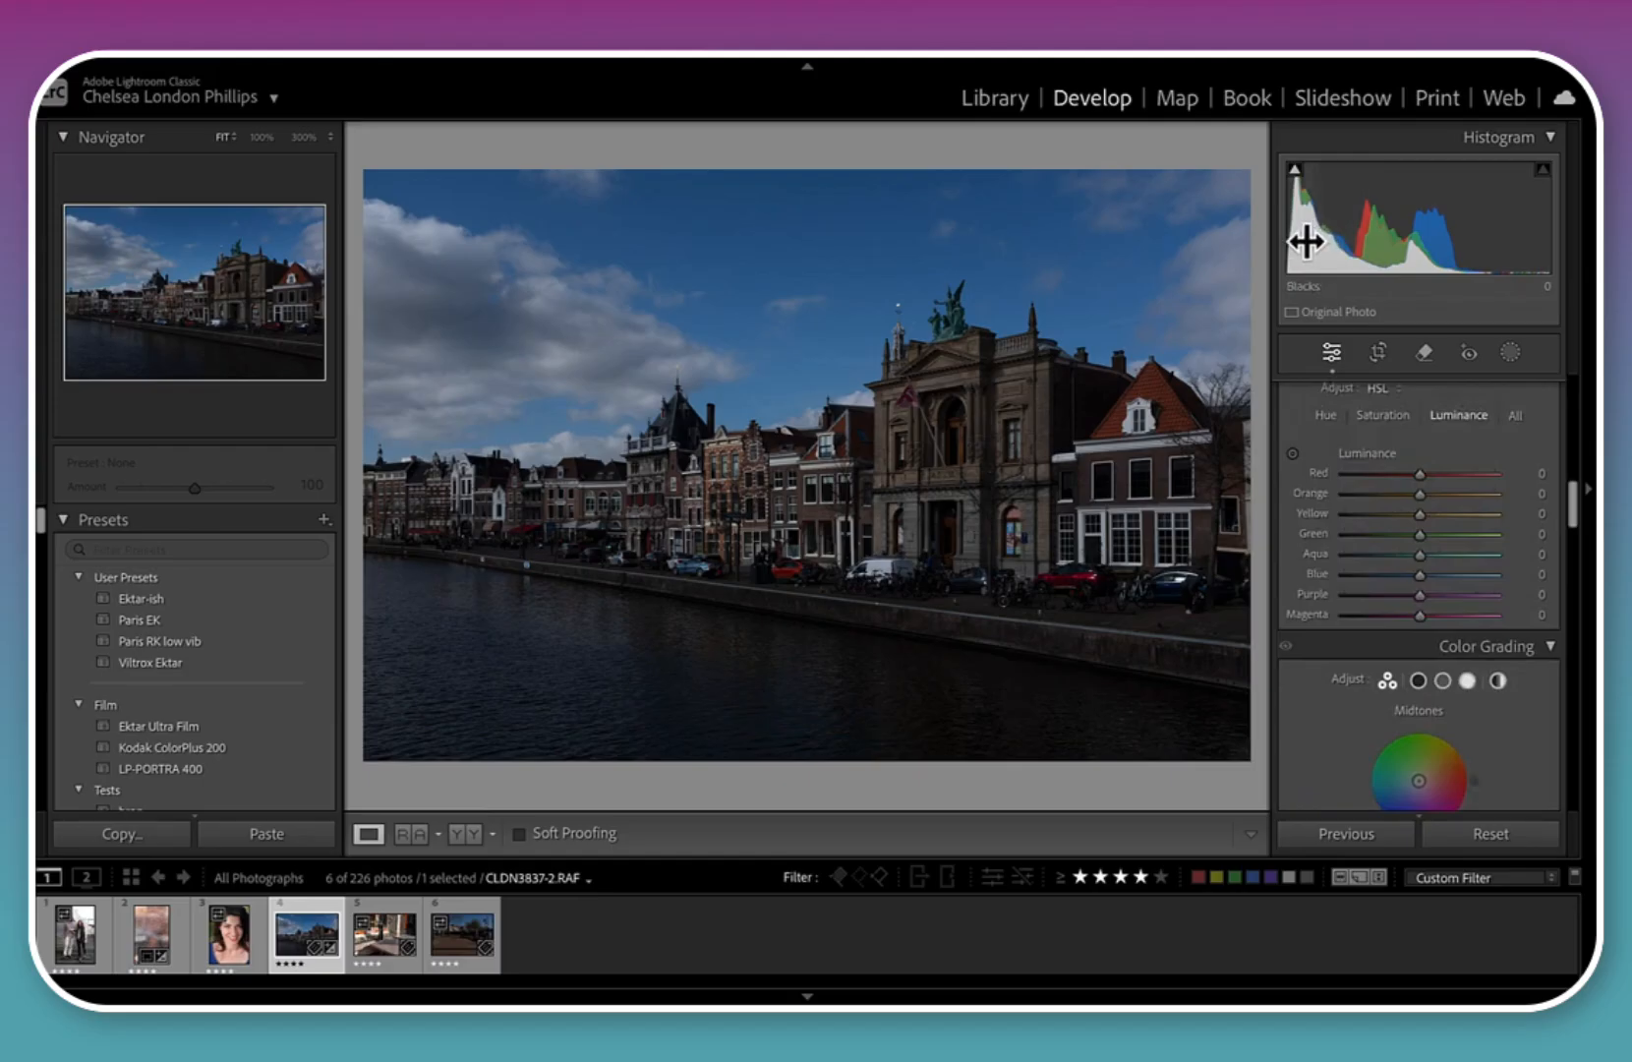
{"action": "left_click_drag", "start_coordinate": [1304, 245], "coordinate": [1371, 244]}
{"action": "scroll", "coordinate": [1362, 524], "scroll_direction": "up", "scroll_amount": 10}
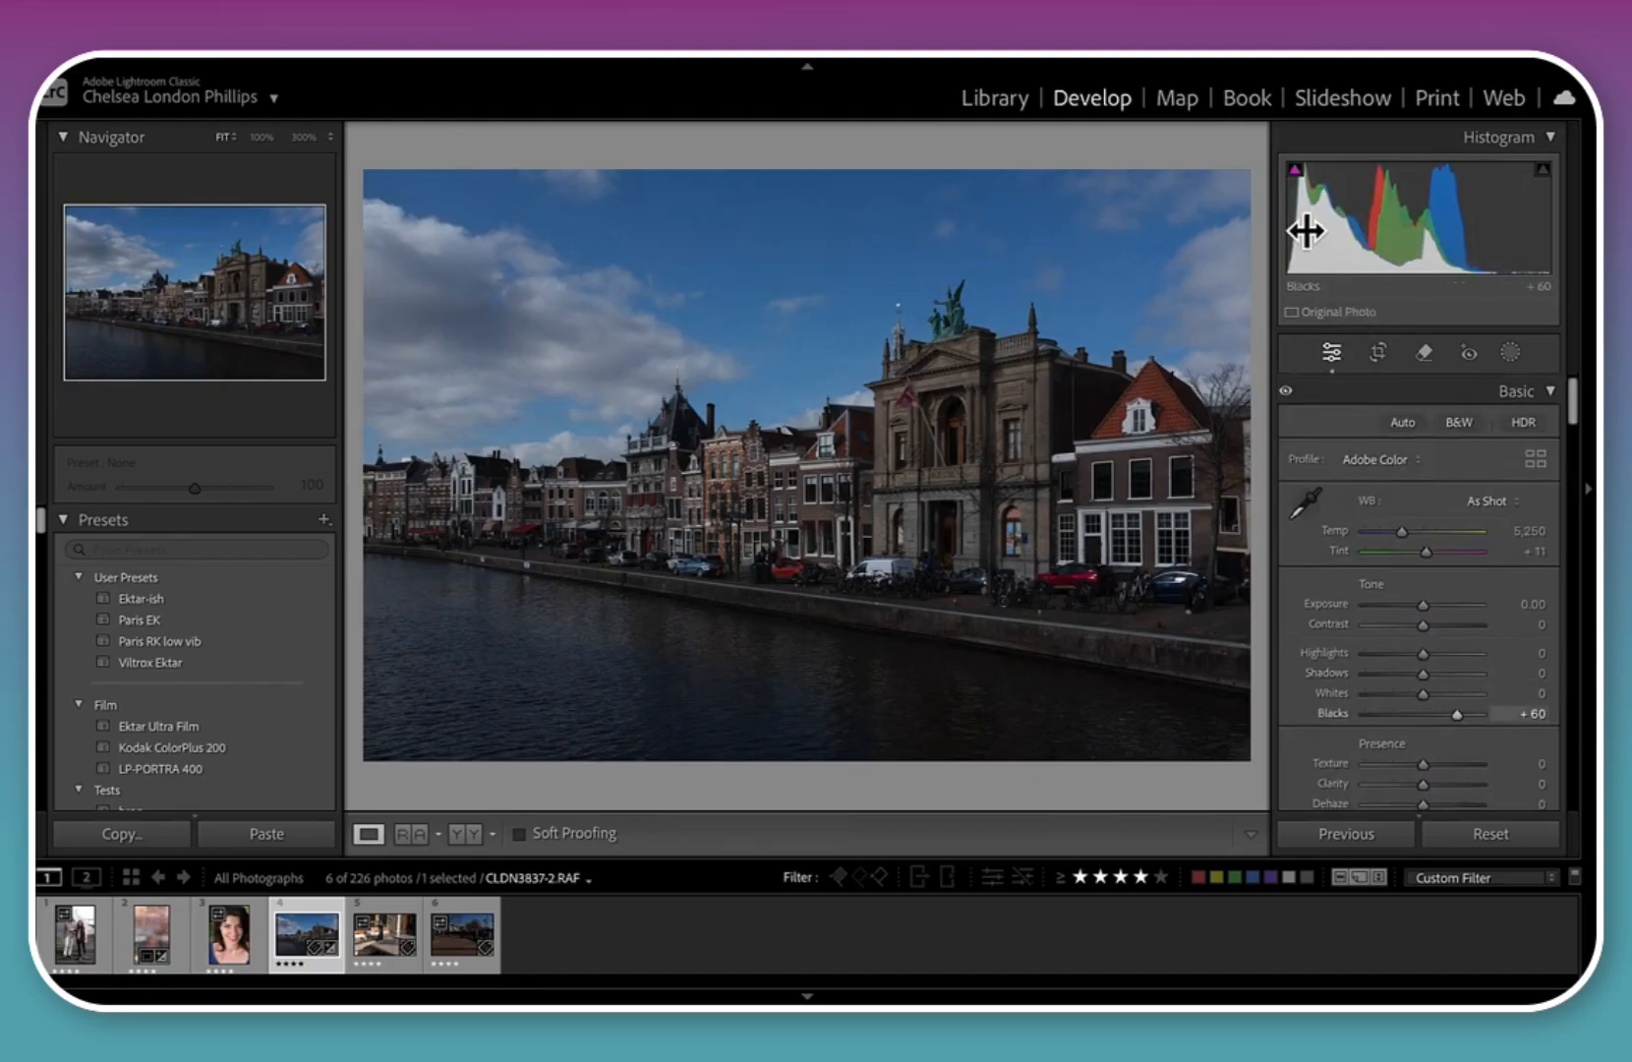
{"action": "left_click_drag", "start_coordinate": [1303, 231], "coordinate": [1345, 233]}
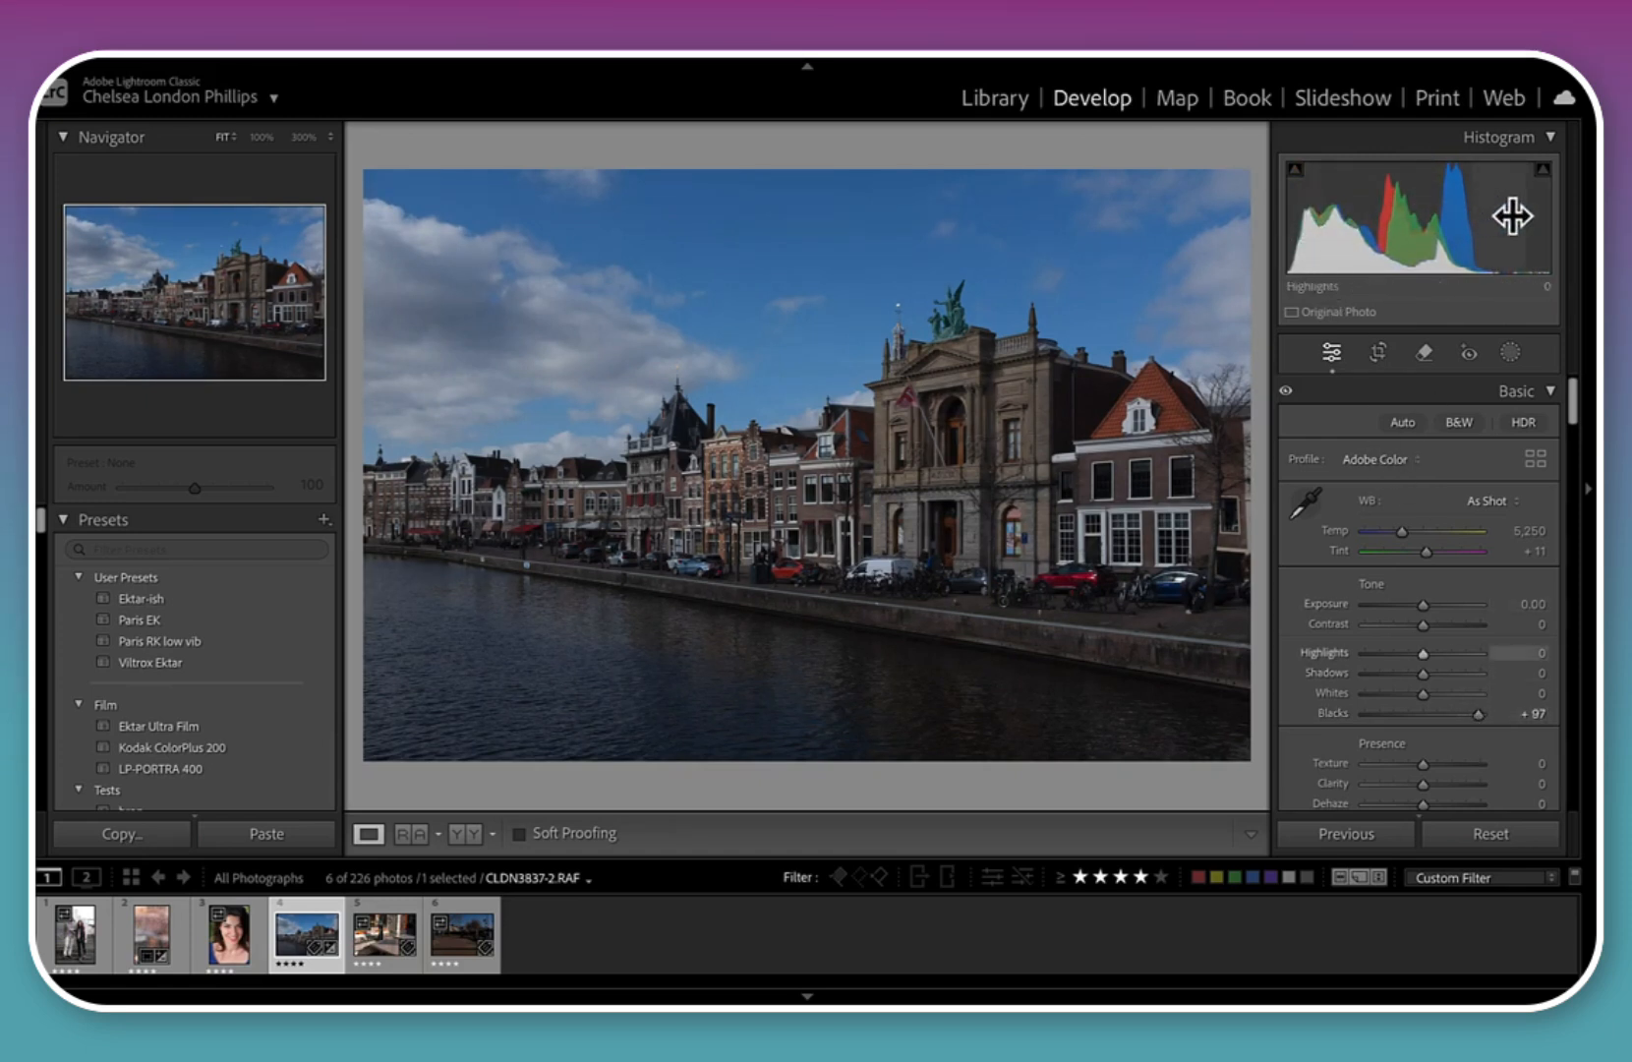
{"action": "mouse_move", "coordinate": [1509, 211]}
{"action": "left_mouse_down"}
{"action": "mouse_move", "coordinate": [1443, 226]}
{"action": "mouse_move", "coordinate": [1541, 229]}
{"action": "mouse_move", "coordinate": [1498, 219]}
{"action": "mouse_move", "coordinate": [1545, 215]}
{"action": "mouse_move", "coordinate": [1512, 216]}
{"action": "left_mouse_up"}
{"action": "right_click", "coordinate": [1396, 239]}
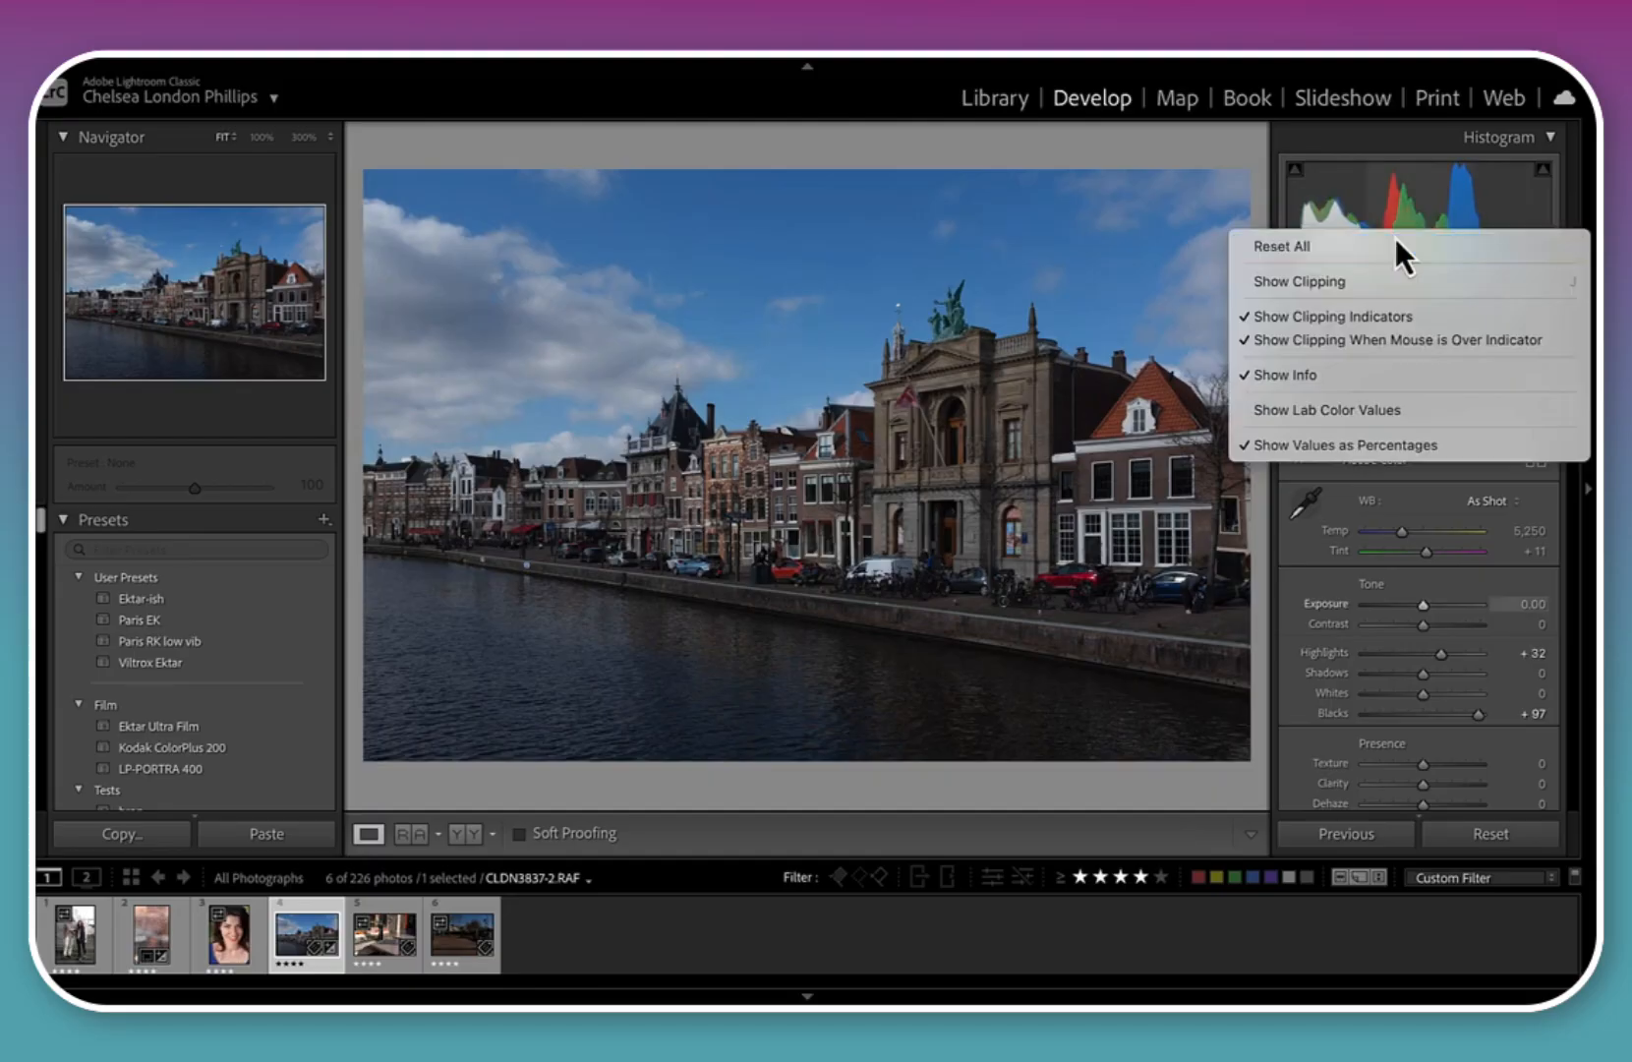
{"action": "left_click", "coordinate": [1396, 240]}
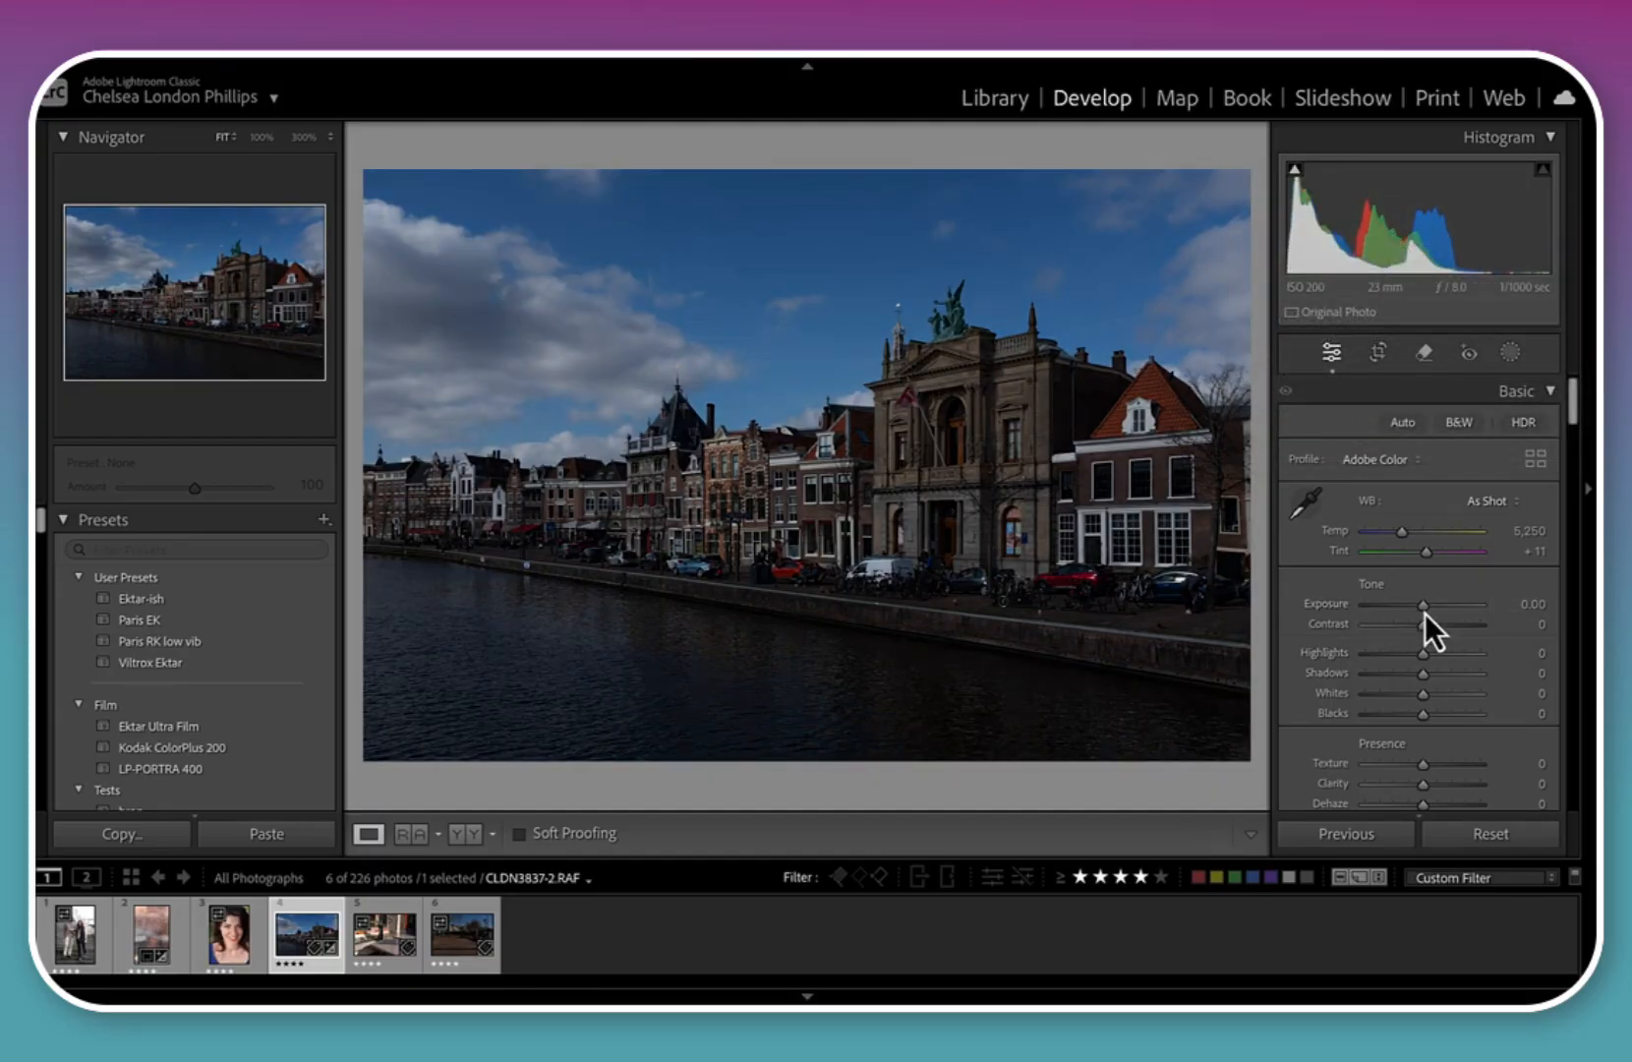
Set the canal photo's Exposure to +0.65, Shadows and Blacks to +100, and Highlights and Whites to -100
{"action": "left_click_drag", "start_coordinate": [1425, 610], "coordinate": [1432, 611]}
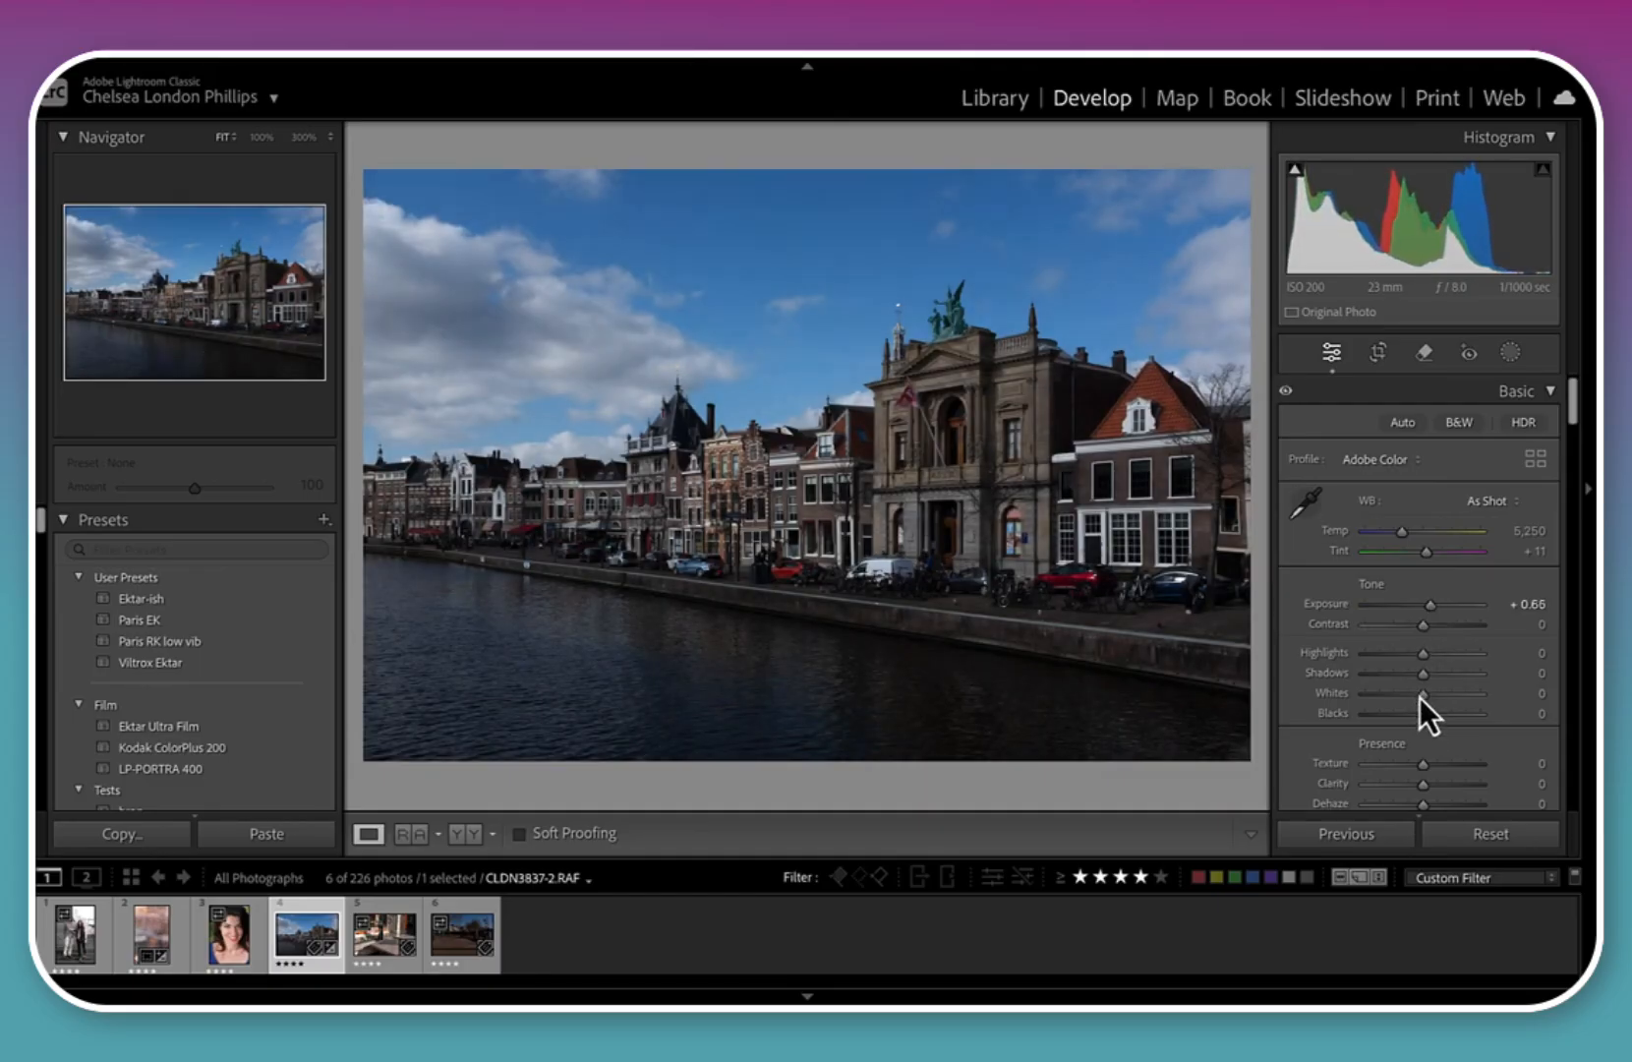
{"action": "left_click_drag", "start_coordinate": [1426, 679], "coordinate": [1522, 719]}
{"action": "left_click_drag", "start_coordinate": [1422, 654], "coordinate": [1262, 657]}
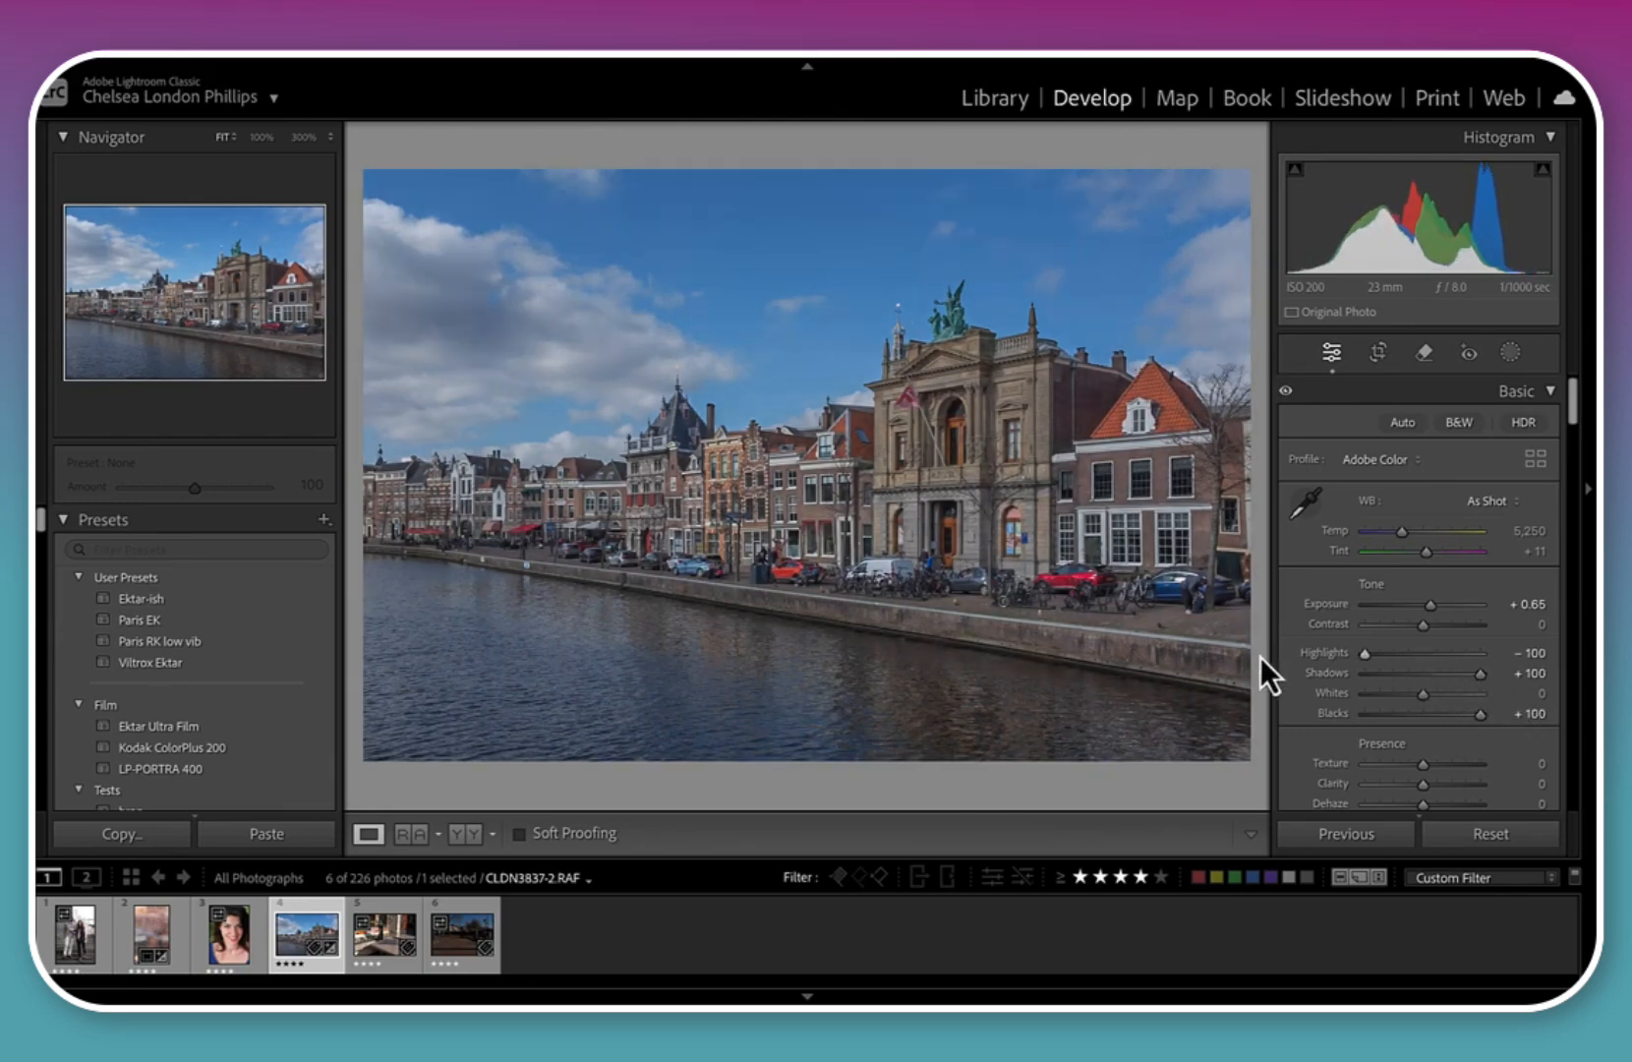
{"action": "left_click_drag", "start_coordinate": [1427, 697], "coordinate": [1347, 700]}
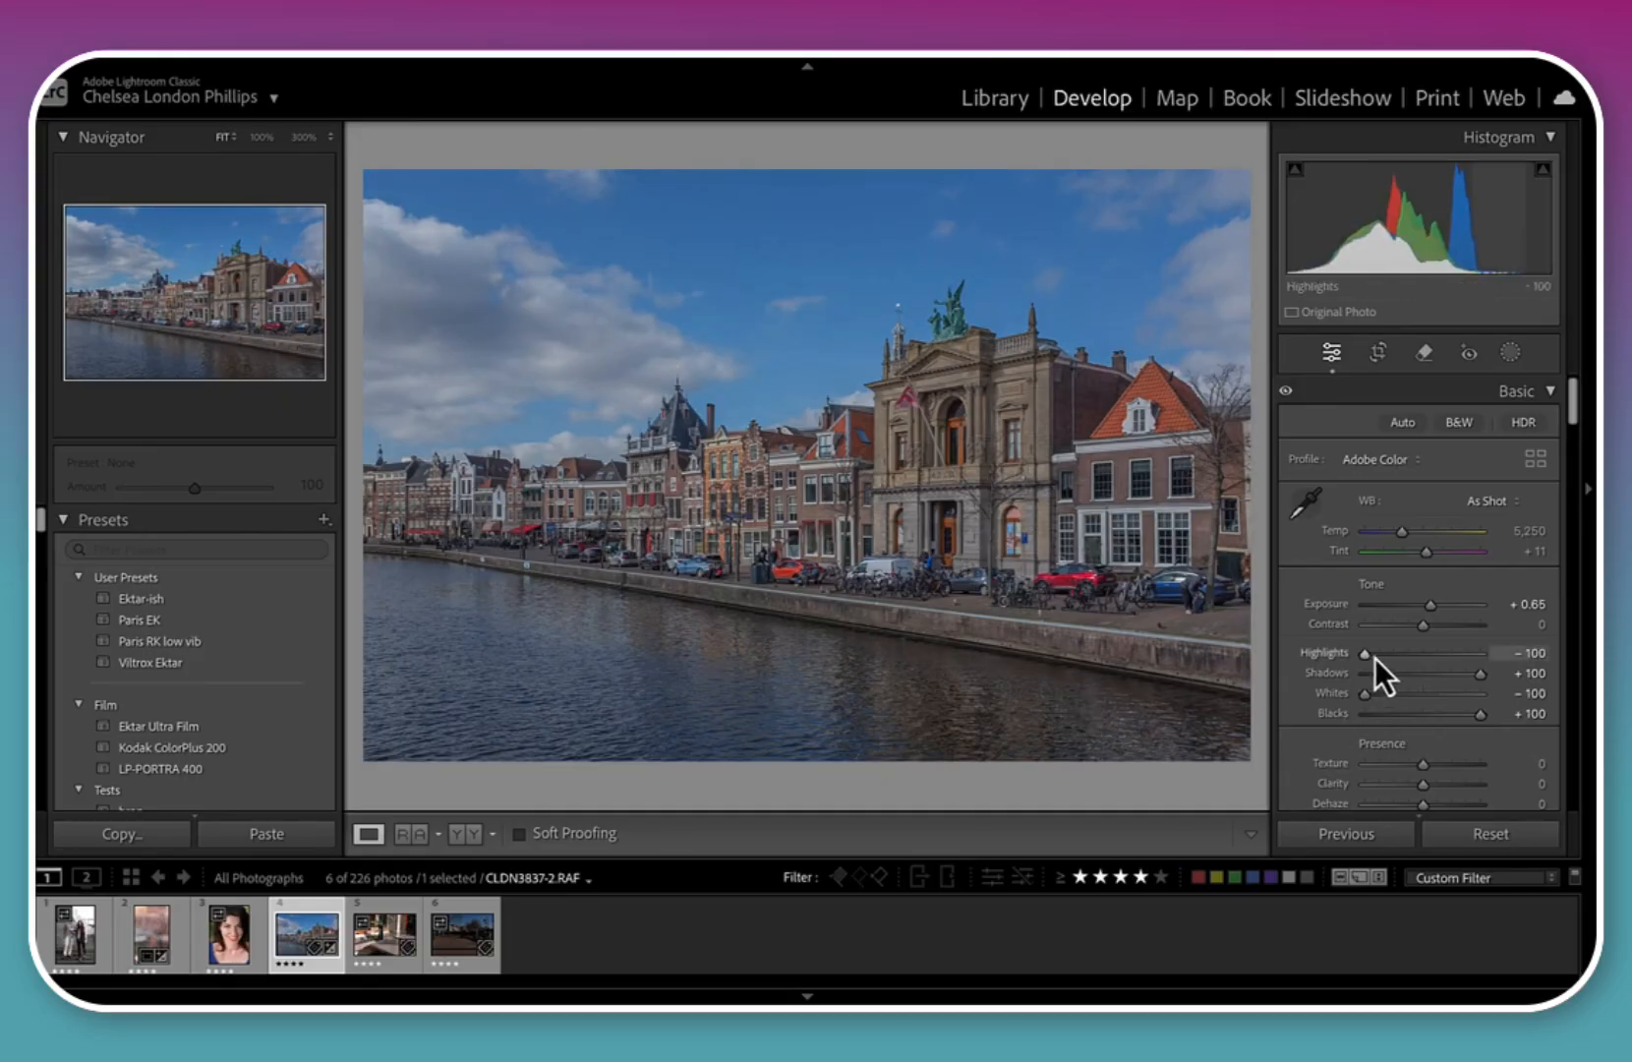
Set the canal photo's Highlights to +17, Shadows to +44, Whites to -14 and Blacks to +43, and compare before and after
{"action": "left_click_drag", "start_coordinate": [1367, 656], "coordinate": [1447, 721]}
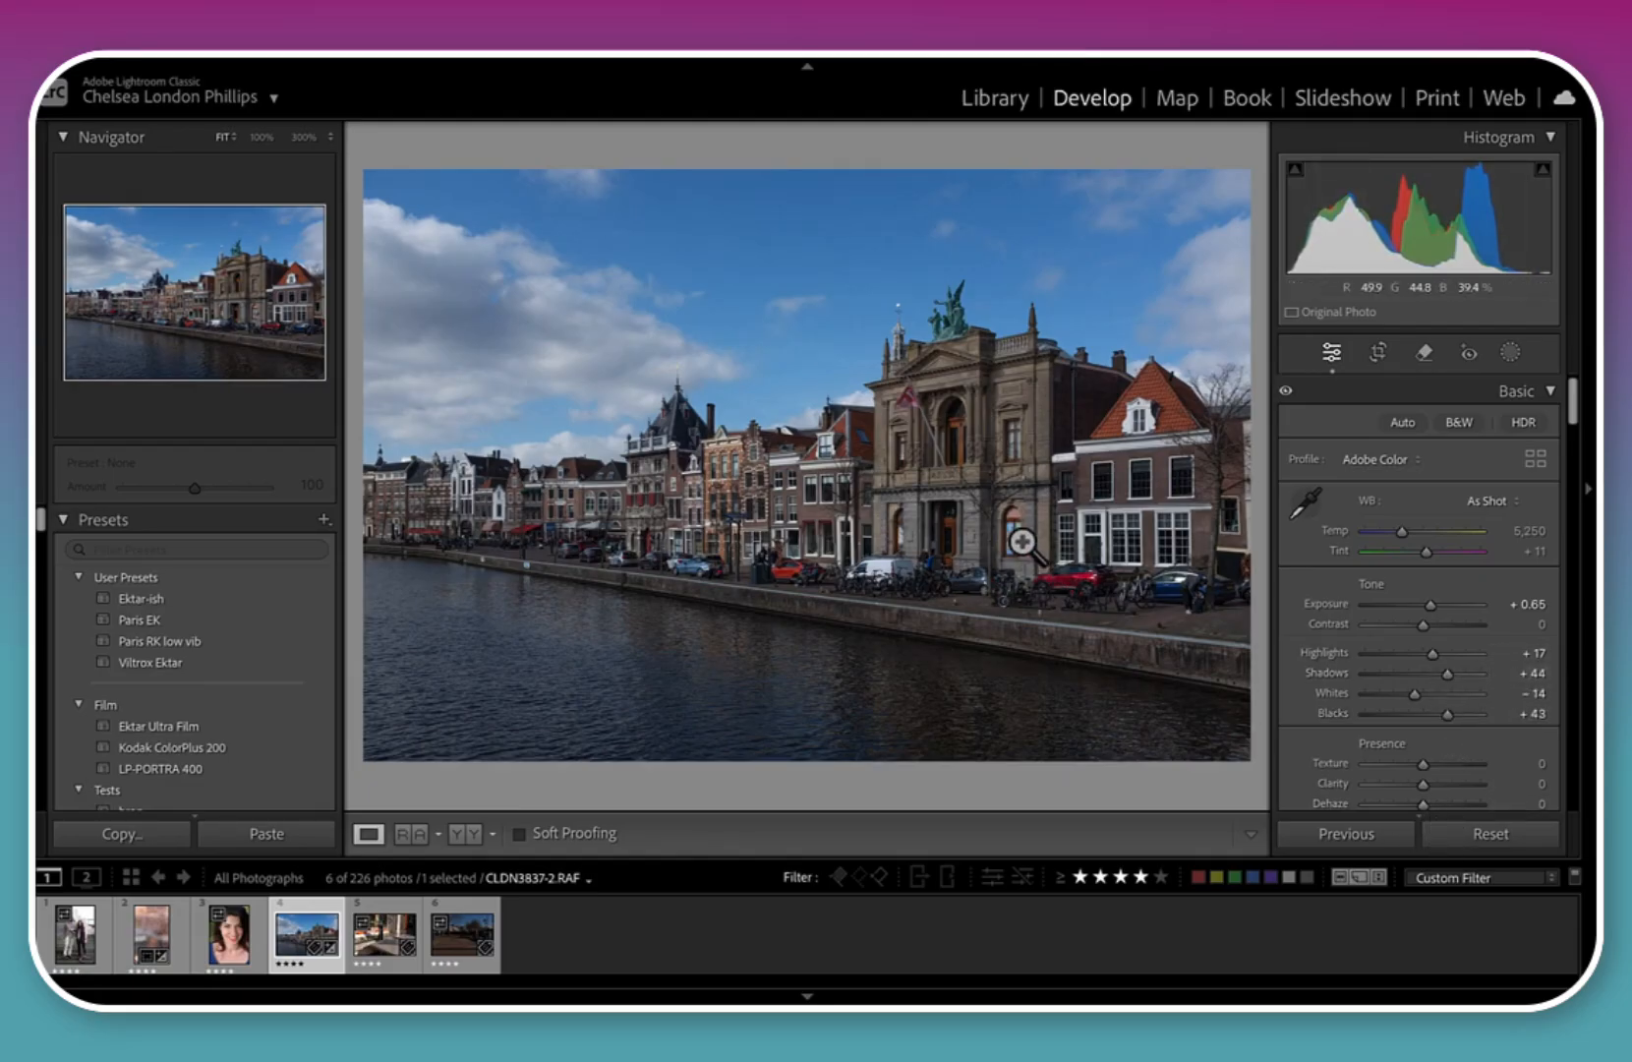
{"action": "key", "text": "backslash"}
{"action": "key", "text": "backslash"}
{"action": "key", "text": "backslash"}
{"action": "key", "text": "backslash"}
Reduce the canal photo's Shadows to +15, and set Vibrance to +17 and Saturation to +9
{"action": "left_click_drag", "start_coordinate": [1444, 678], "coordinate": [1430, 679]}
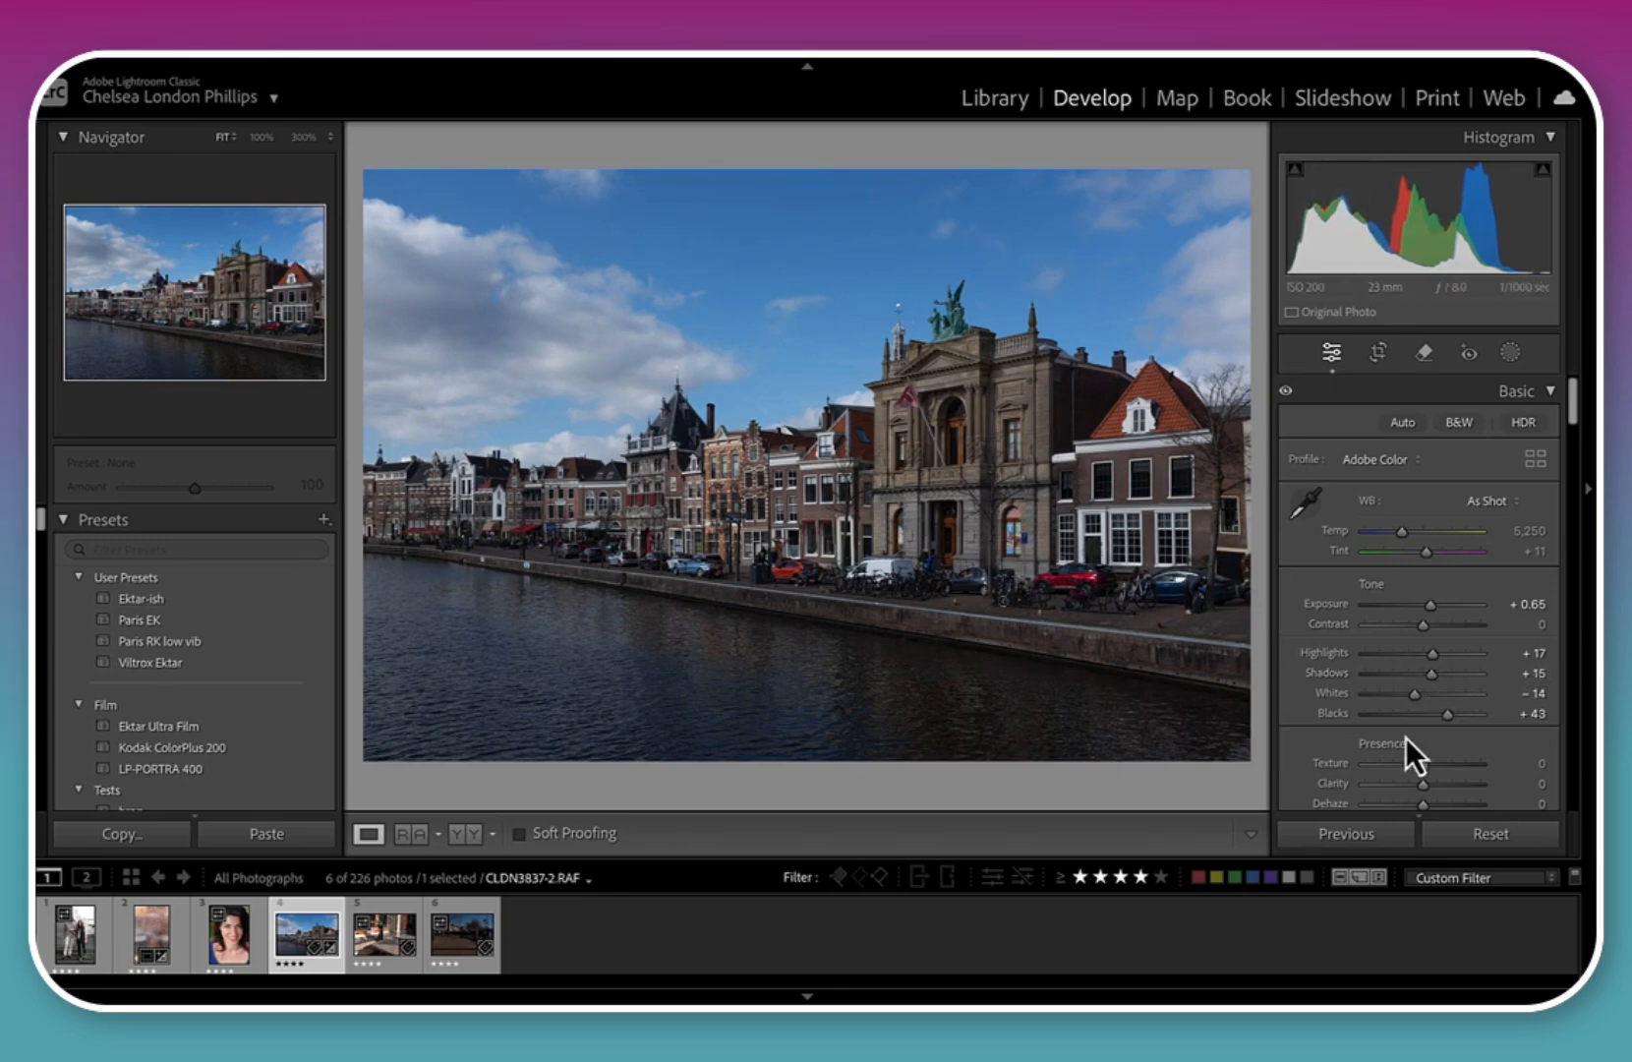
{"action": "scroll", "coordinate": [1406, 737], "scroll_direction": "down", "scroll_amount": 5}
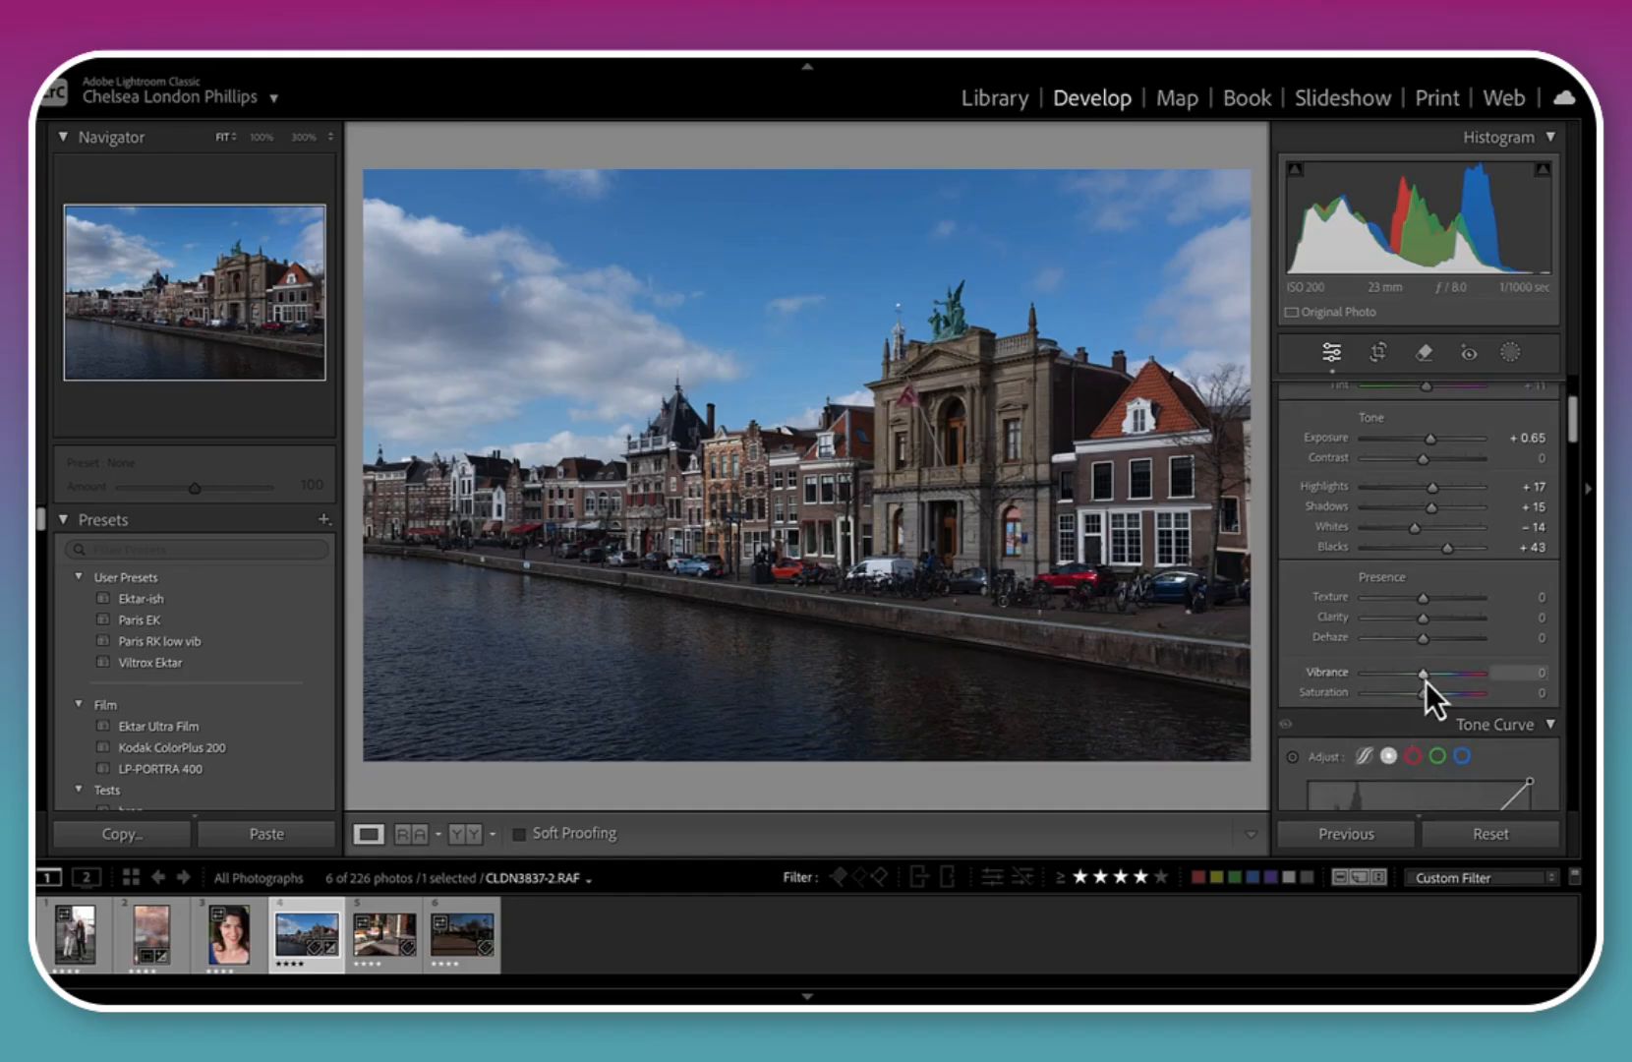
{"action": "left_click_drag", "start_coordinate": [1425, 679], "coordinate": [1428, 701]}
Use targeted adjustment on the canal photo's sky to set Luminance of Aqua +1 and Blue +24, and Hue of Blue -3
{"action": "scroll", "coordinate": [1380, 681], "scroll_direction": "down", "scroll_amount": 10}
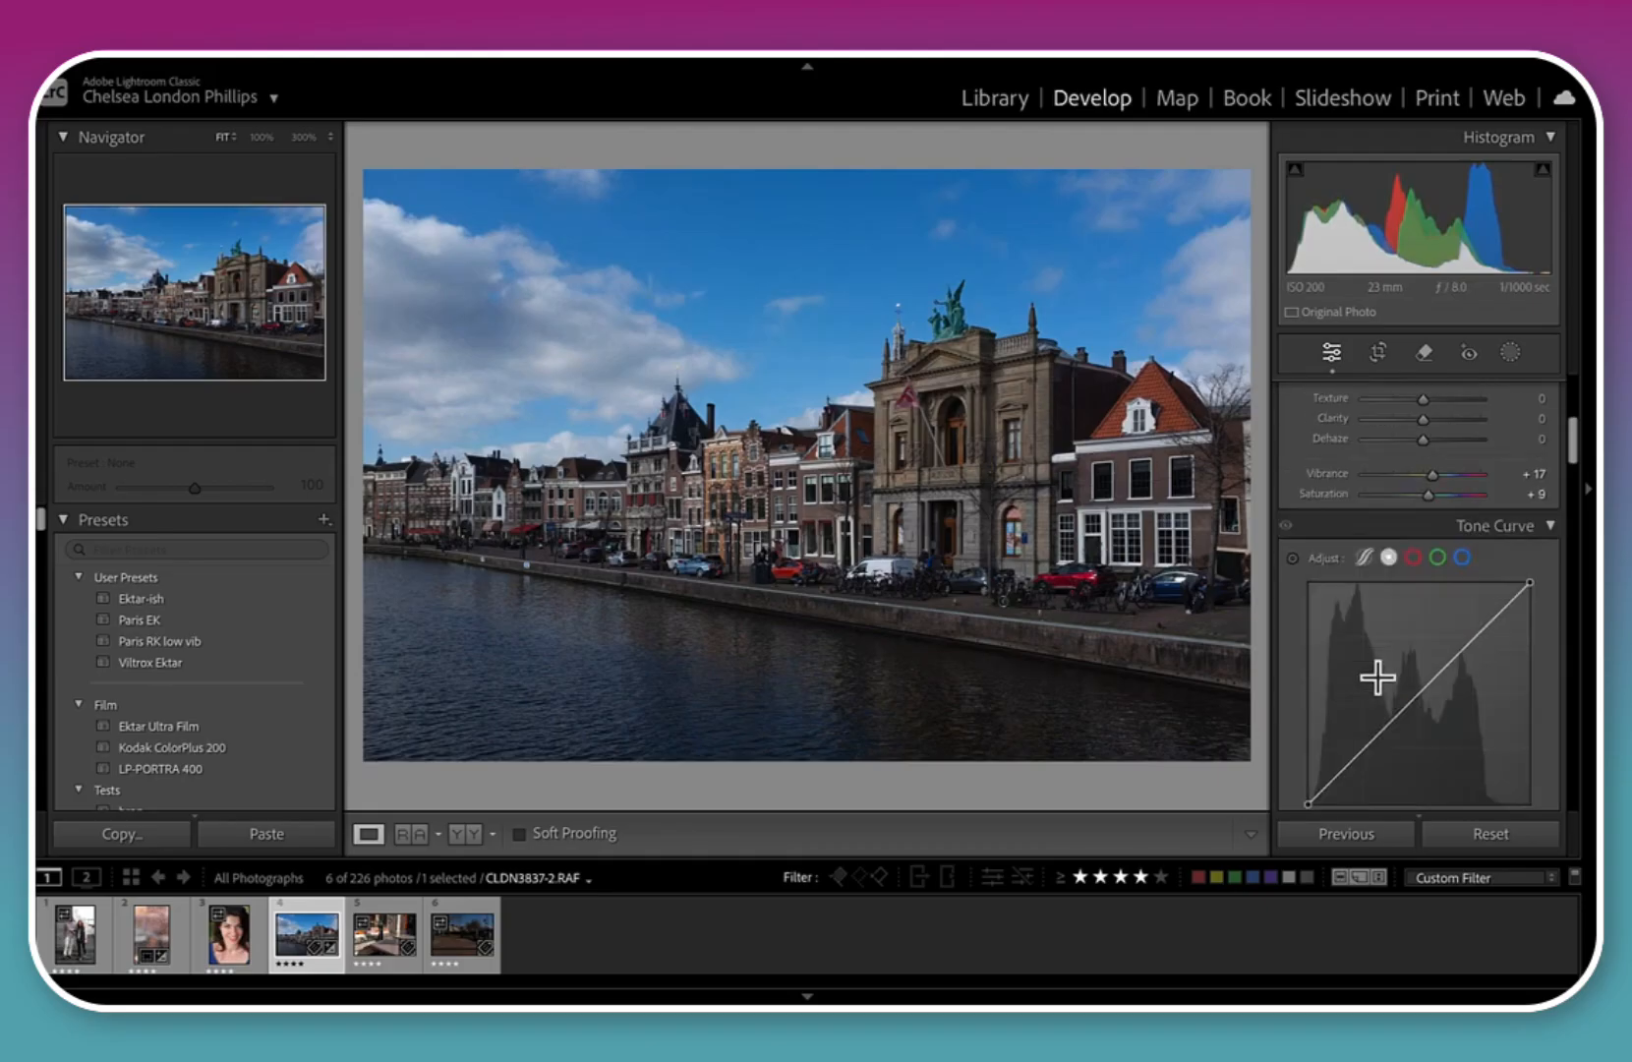
{"action": "scroll", "coordinate": [1379, 681], "scroll_direction": "down", "scroll_amount": 5}
{"action": "scroll", "coordinate": [1379, 681], "scroll_direction": "up", "scroll_amount": 3}
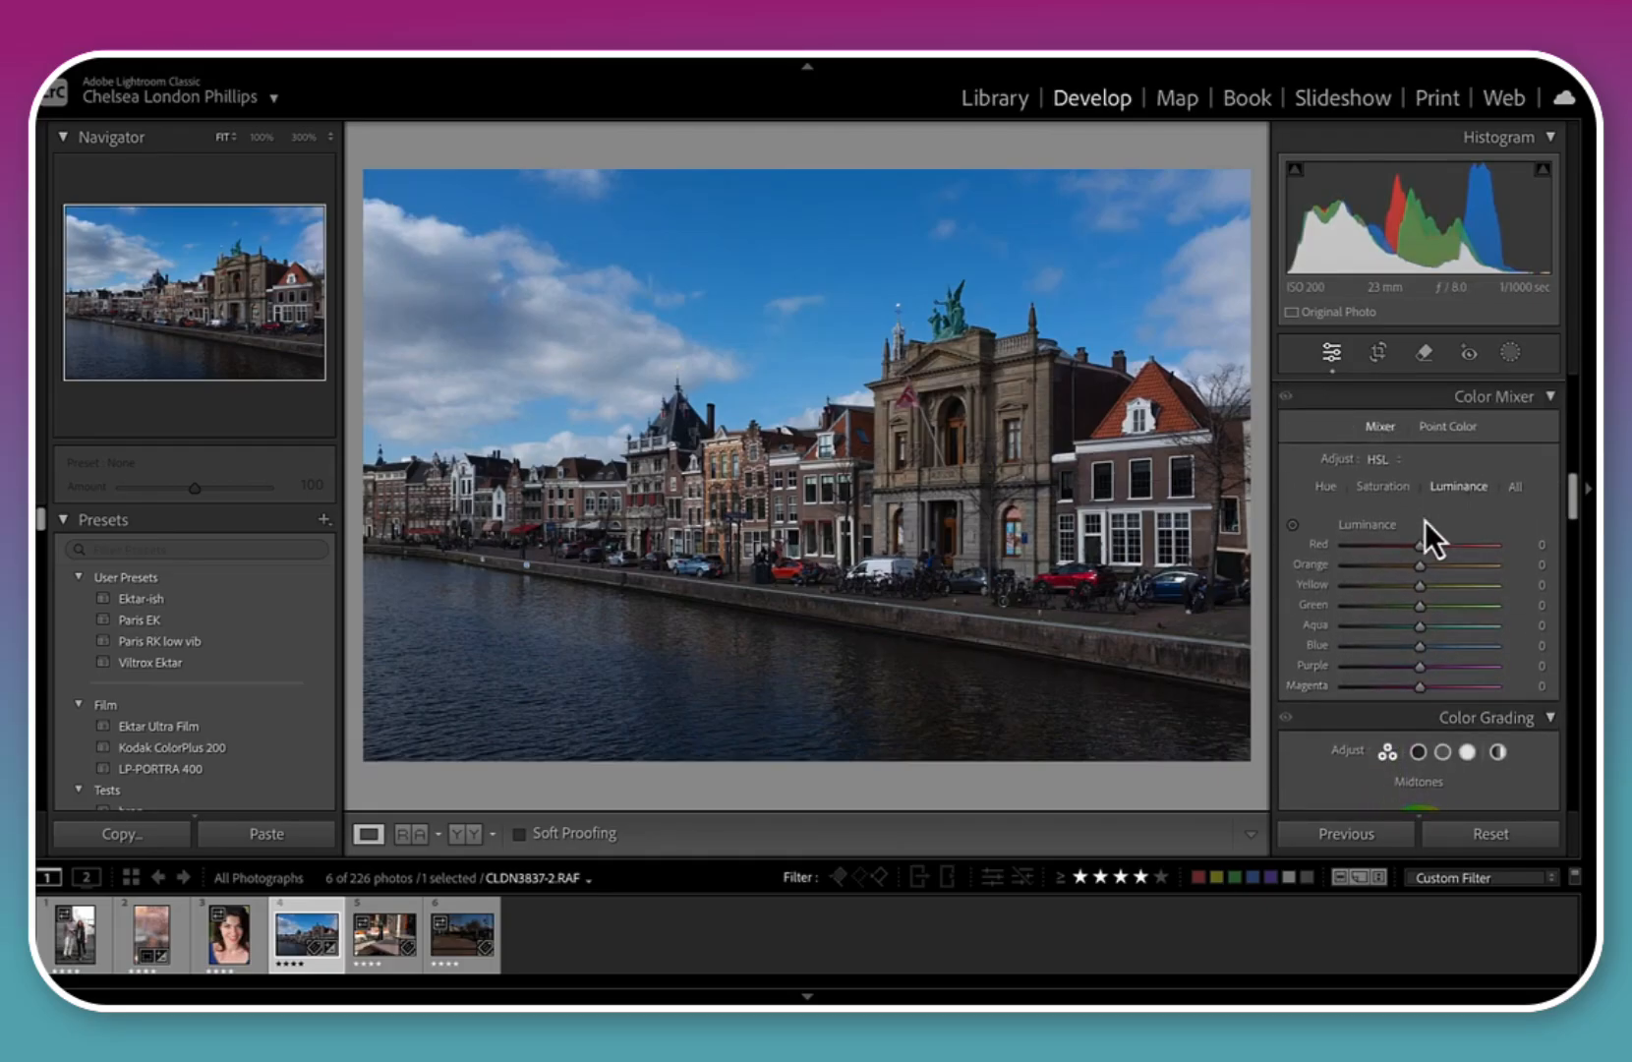
{"action": "left_click", "coordinate": [1292, 524]}
{"action": "left_click_drag", "start_coordinate": [885, 374], "coordinate": [858, 293]}
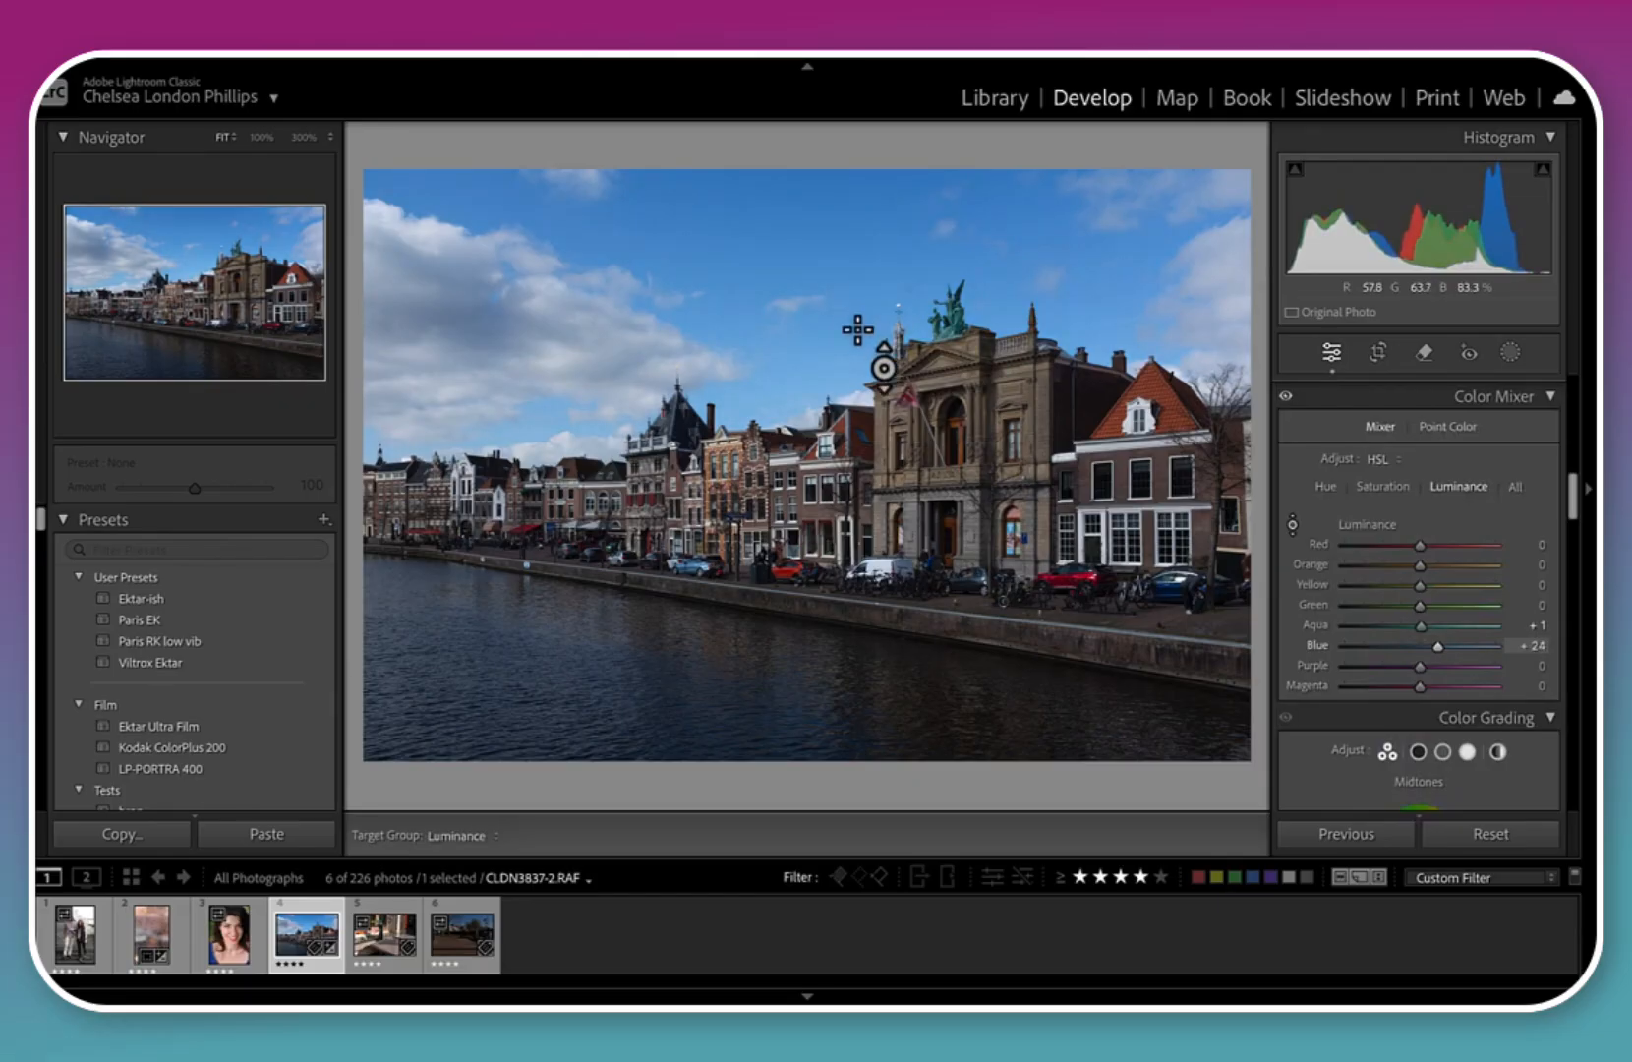
{"action": "left_click", "coordinate": [1326, 487]}
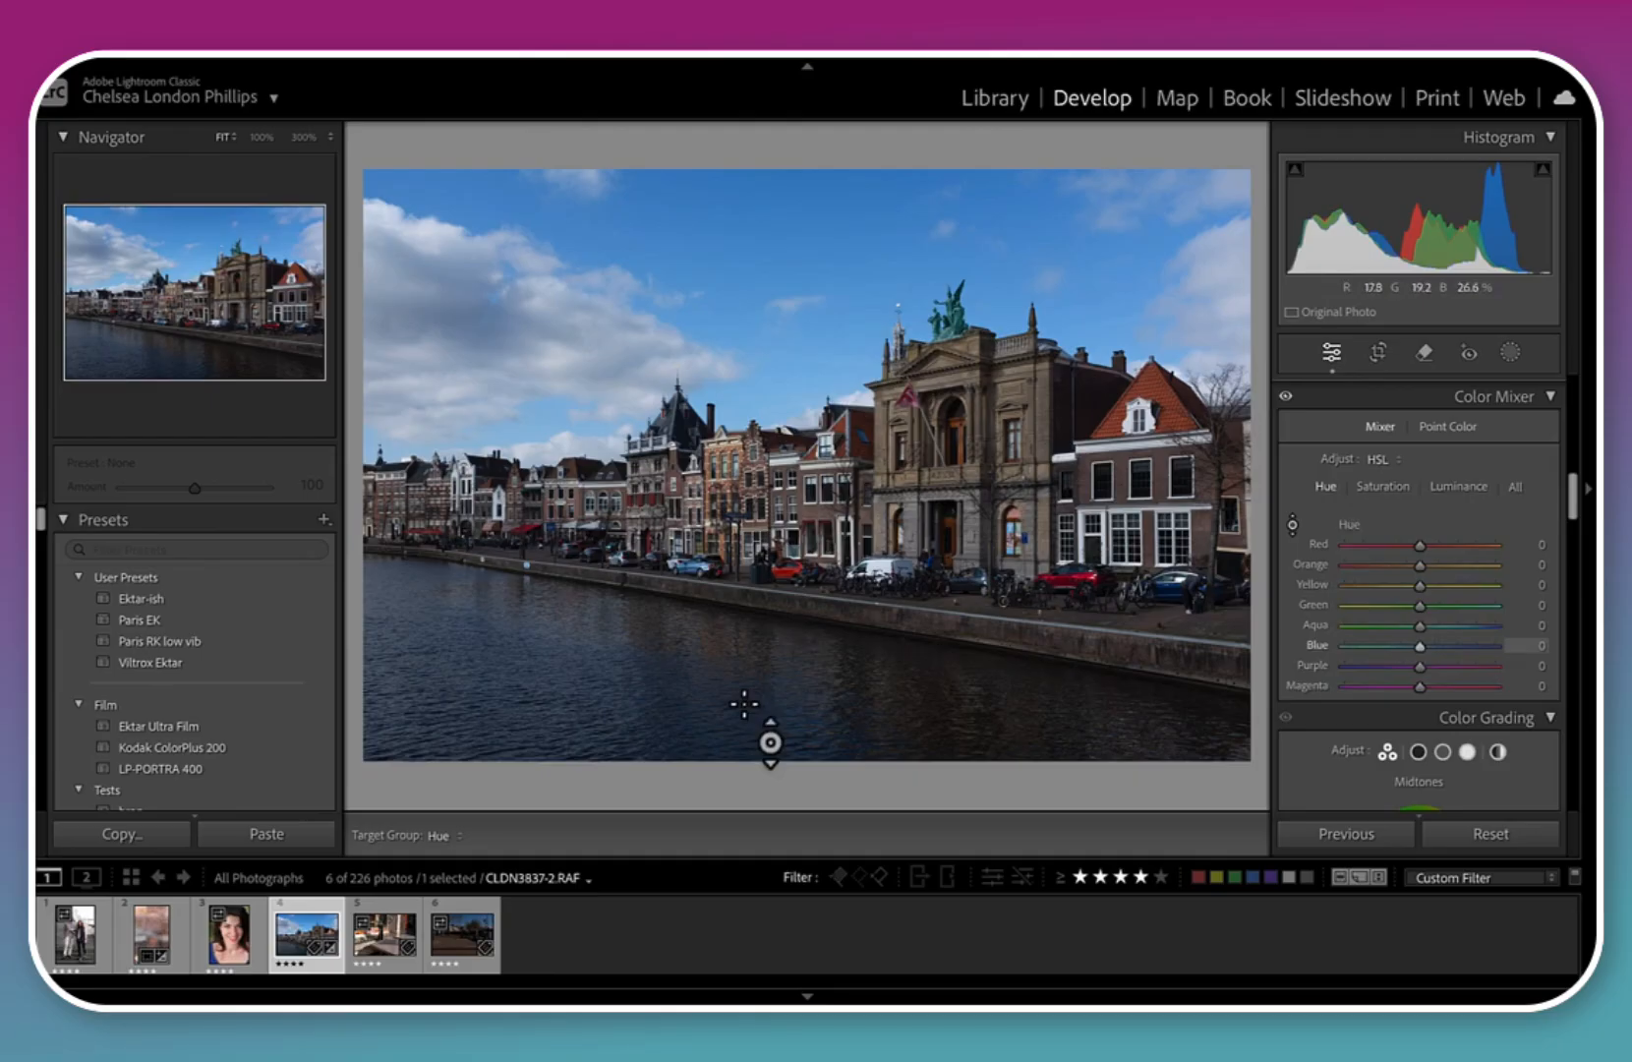
{"action": "left_click_drag", "start_coordinate": [783, 343], "coordinate": [786, 309]}
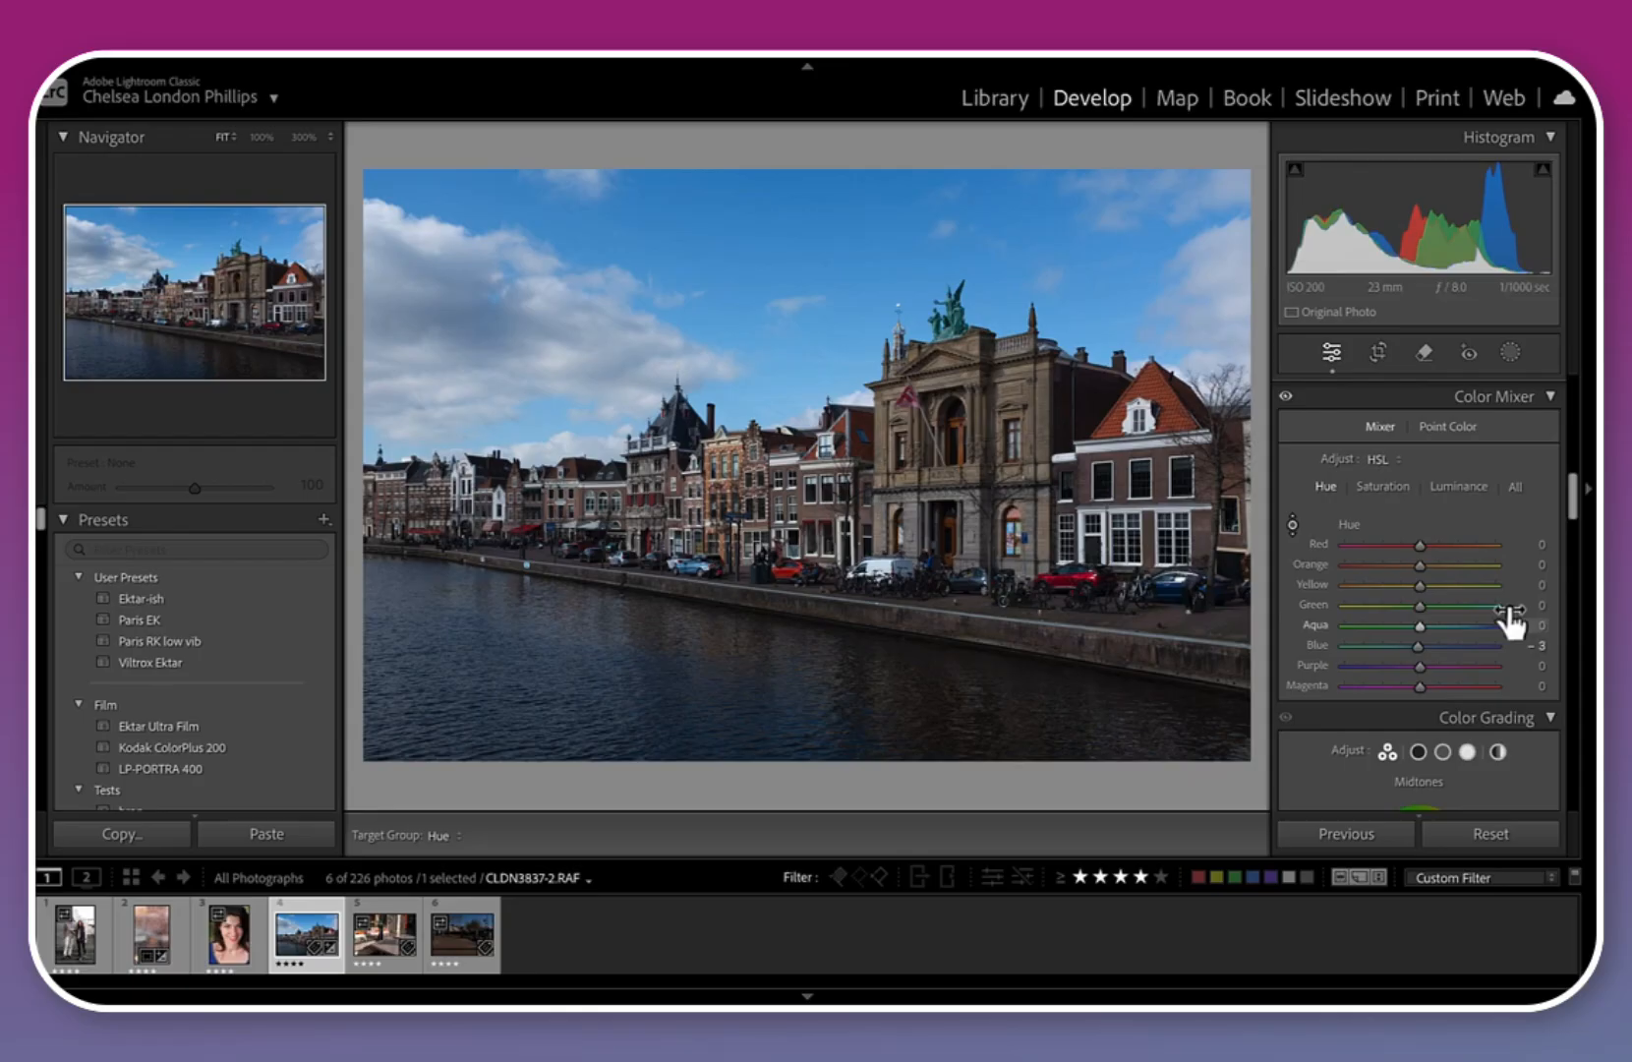
Compare the canal photo before and after all of its edits
{"action": "key", "text": "backslash"}
{"action": "key", "text": "backslash"}
{"action": "key", "text": "backslash"}
{"action": "key", "text": "backslash"}
Open the dark brick street photo for editing and examine the couple on the far bench at 300% zoom
{"action": "left_click", "coordinate": [452, 948]}
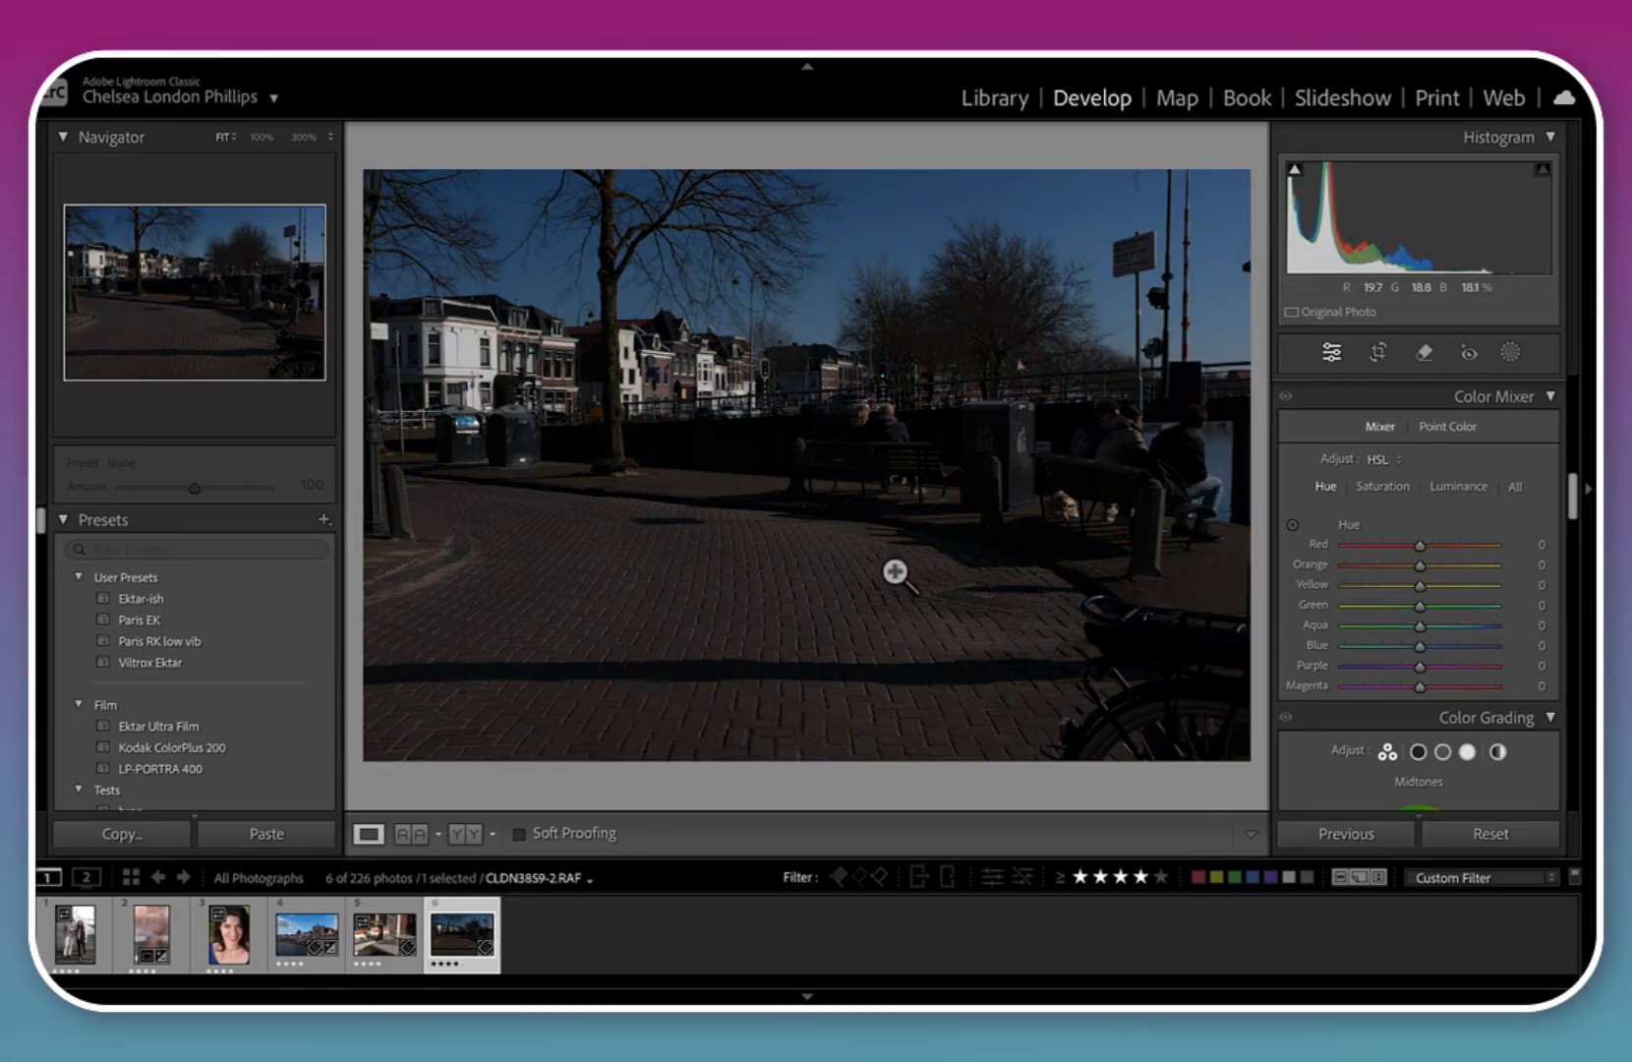
{"action": "left_click", "coordinate": [909, 413]}
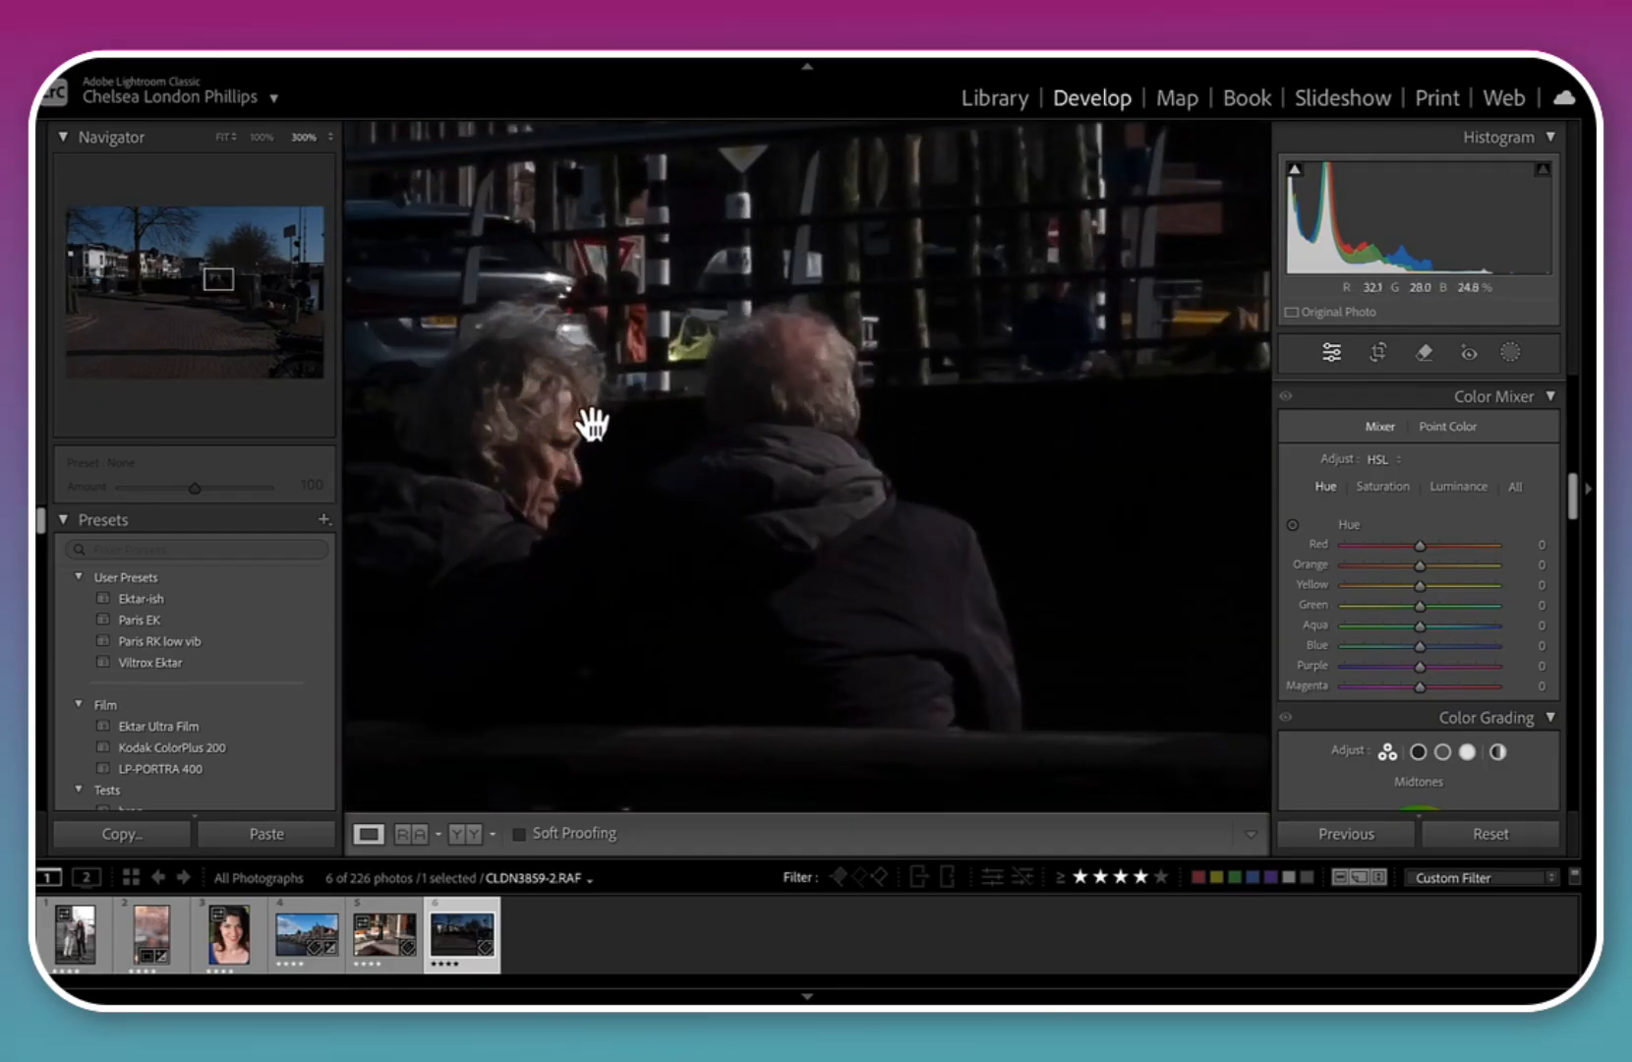
{"action": "left_click", "coordinate": [808, 393]}
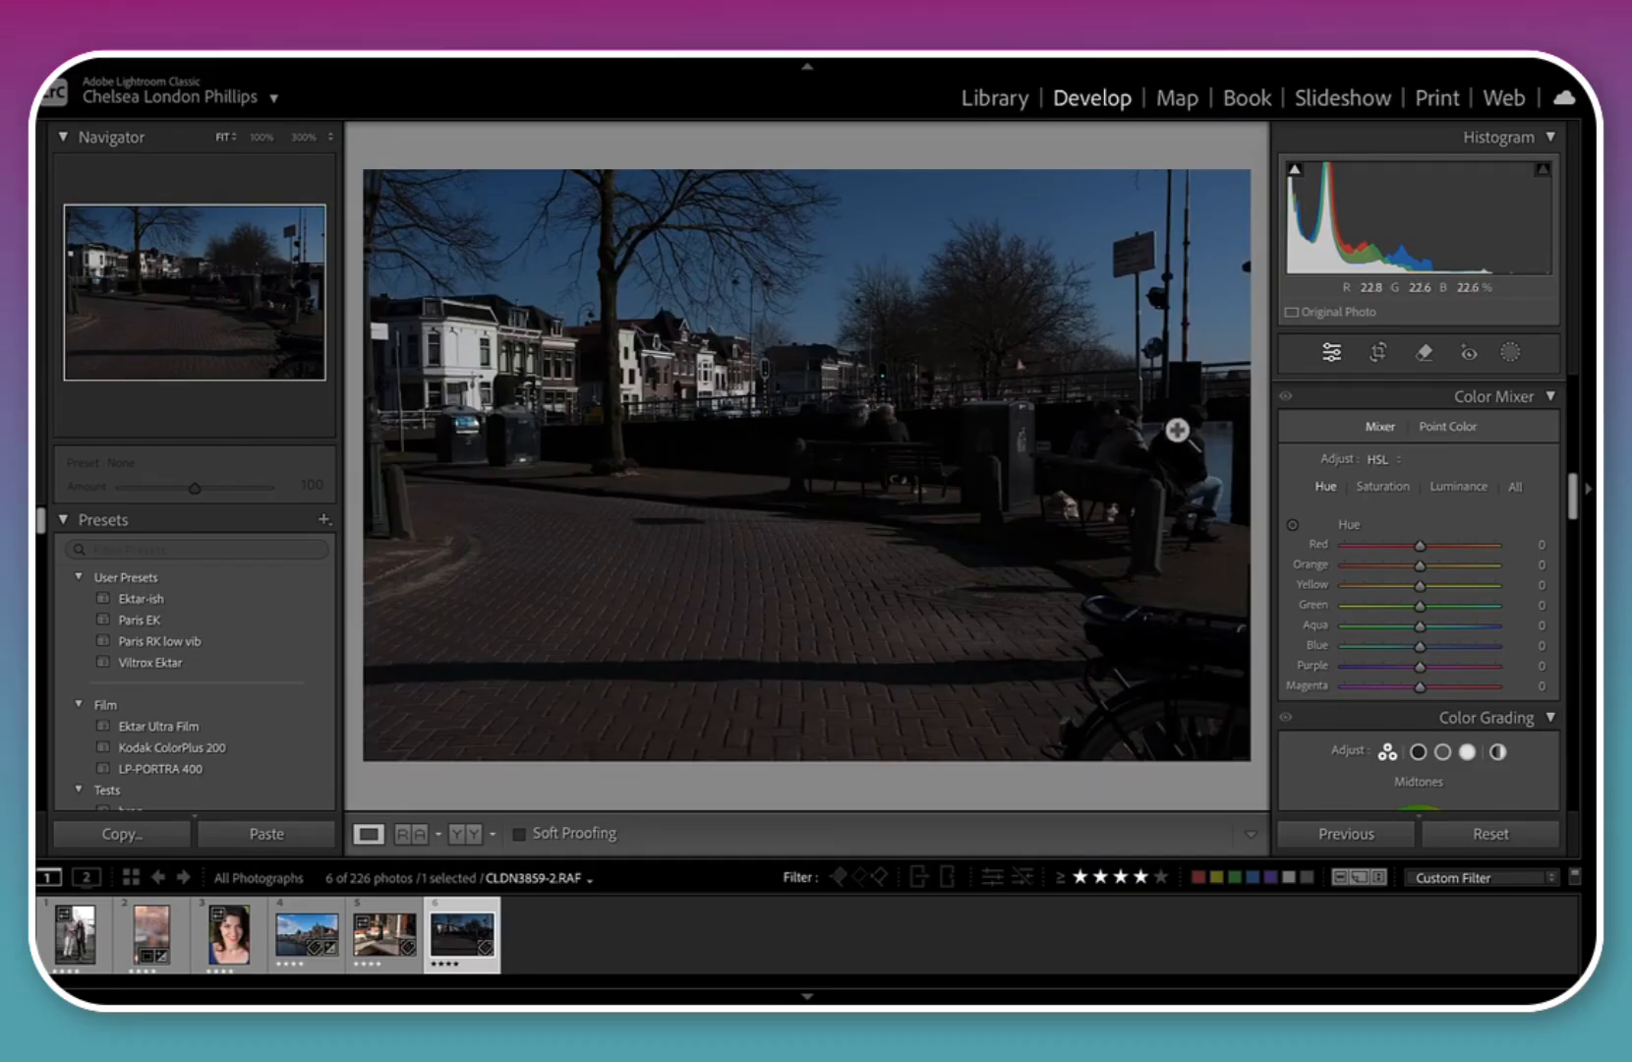
{"action": "left_click", "coordinate": [866, 417]}
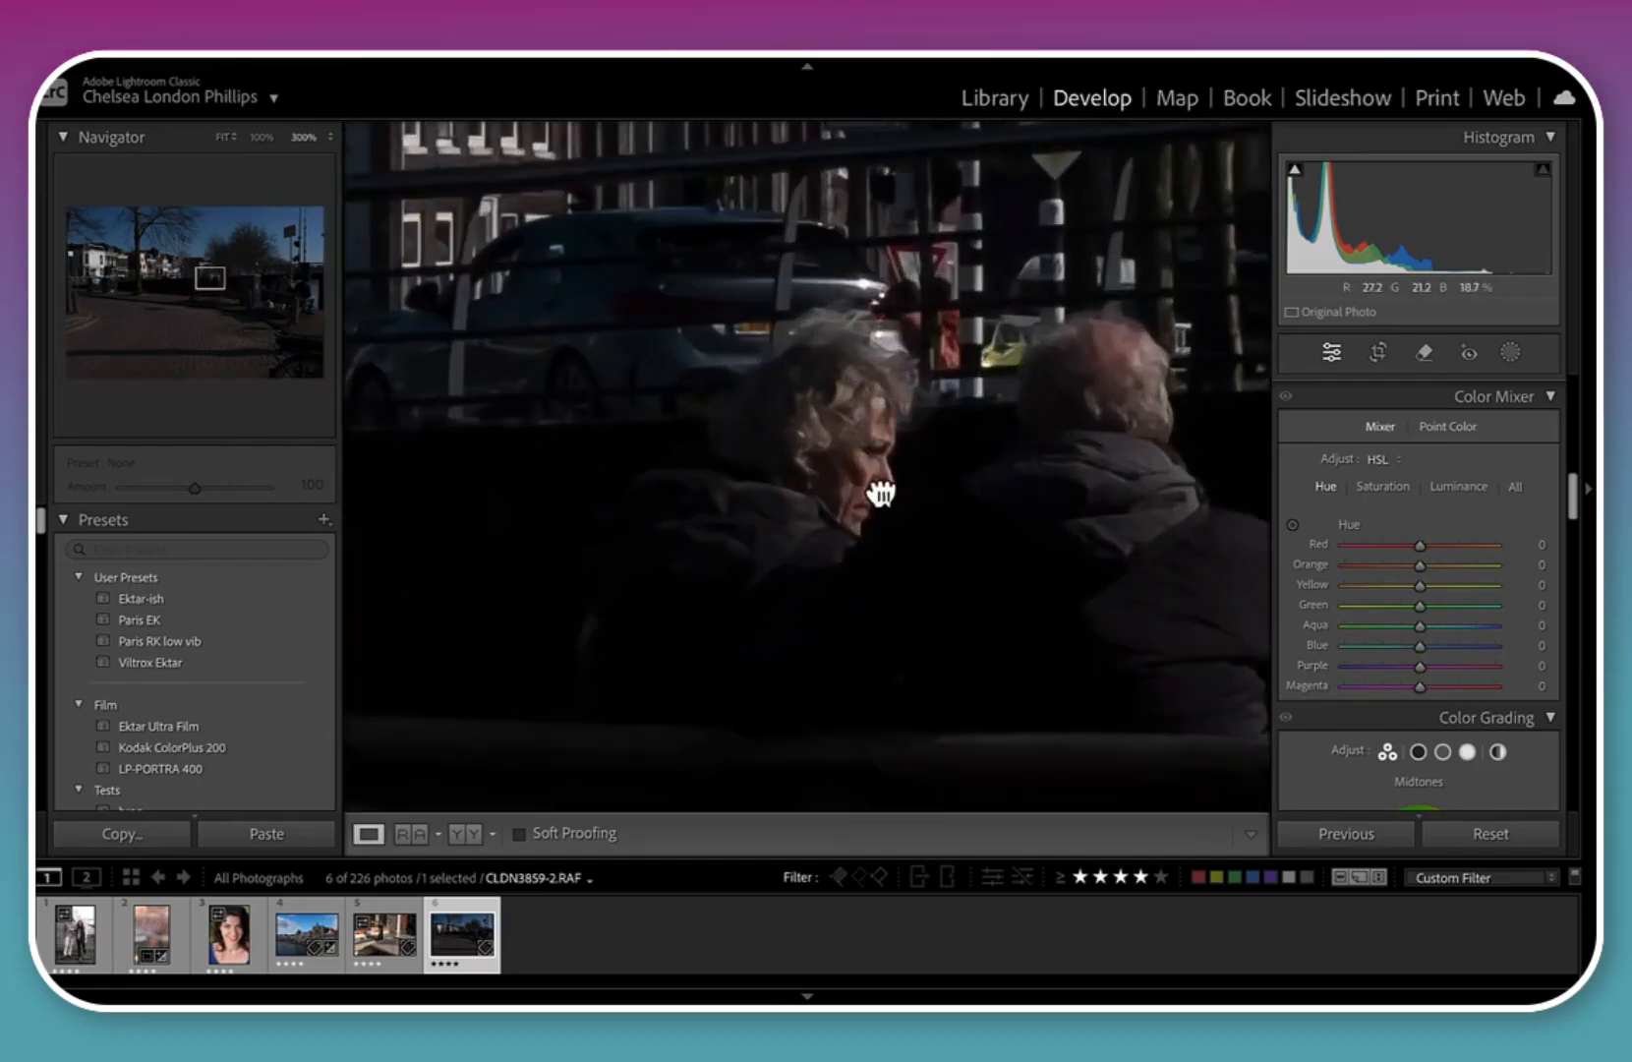
{"action": "left_click", "coordinate": [875, 482]}
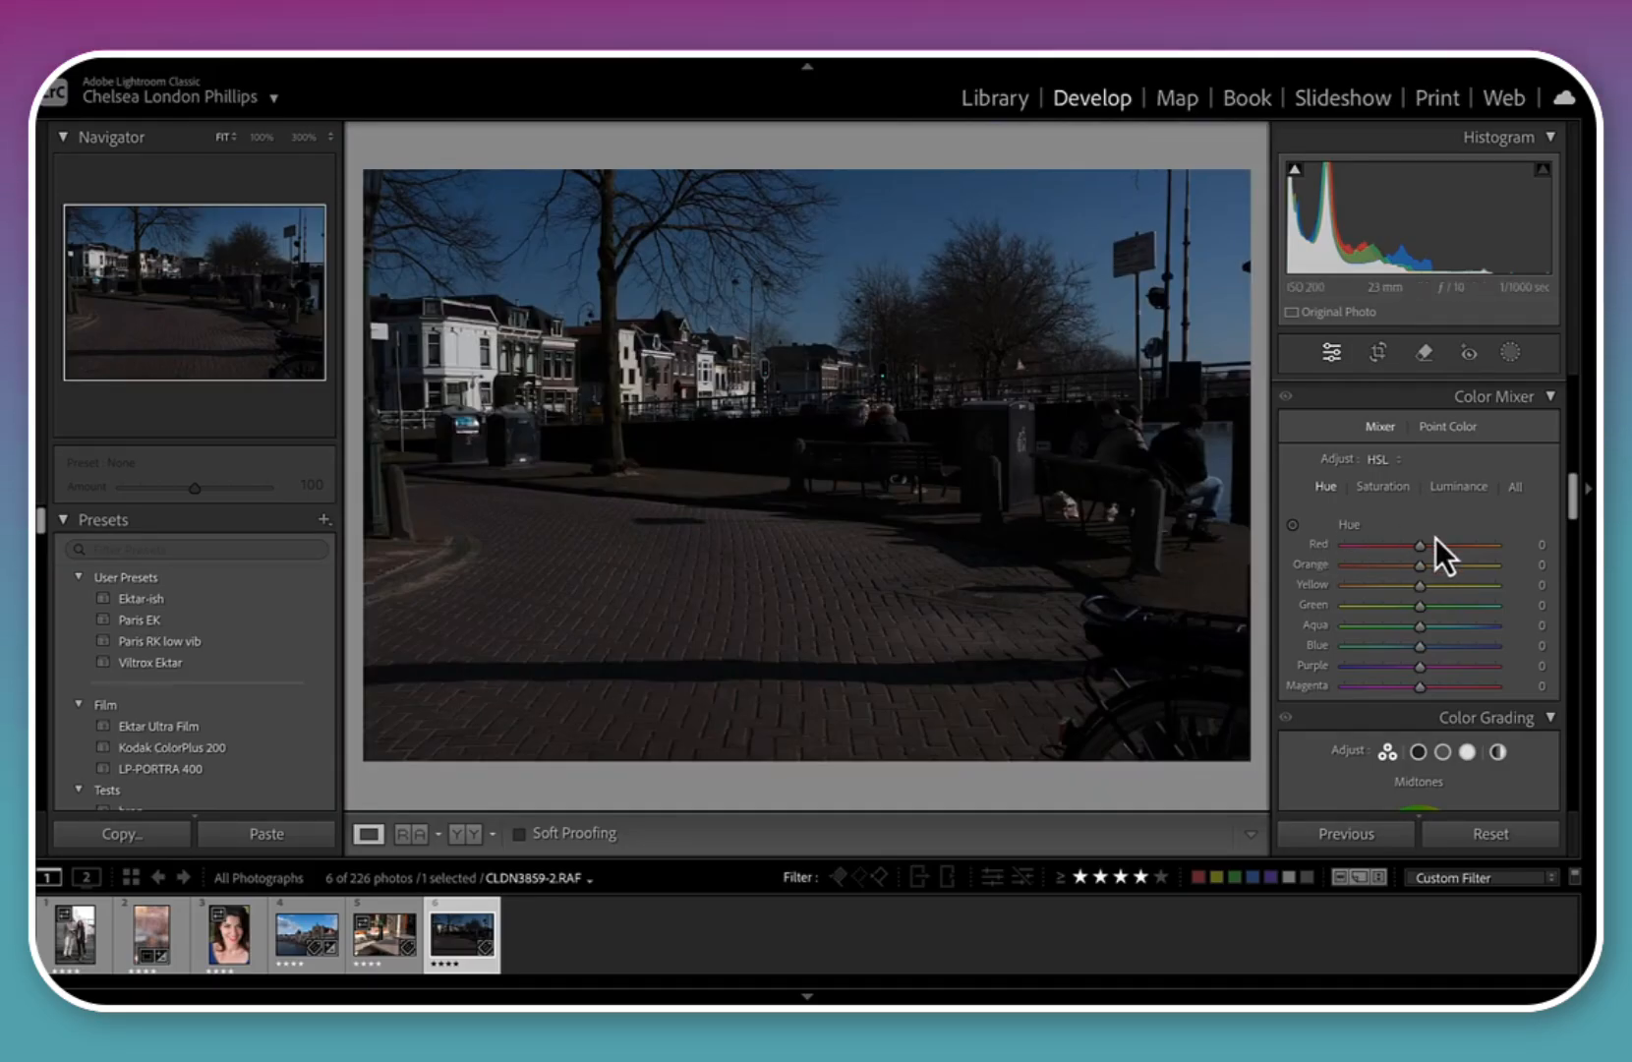
Set the street photo's Exposure to +0.65, Highlights to +21, Shadows to +10 and Blacks to +12
{"action": "scroll", "coordinate": [1459, 545], "scroll_direction": "up", "scroll_amount": 10}
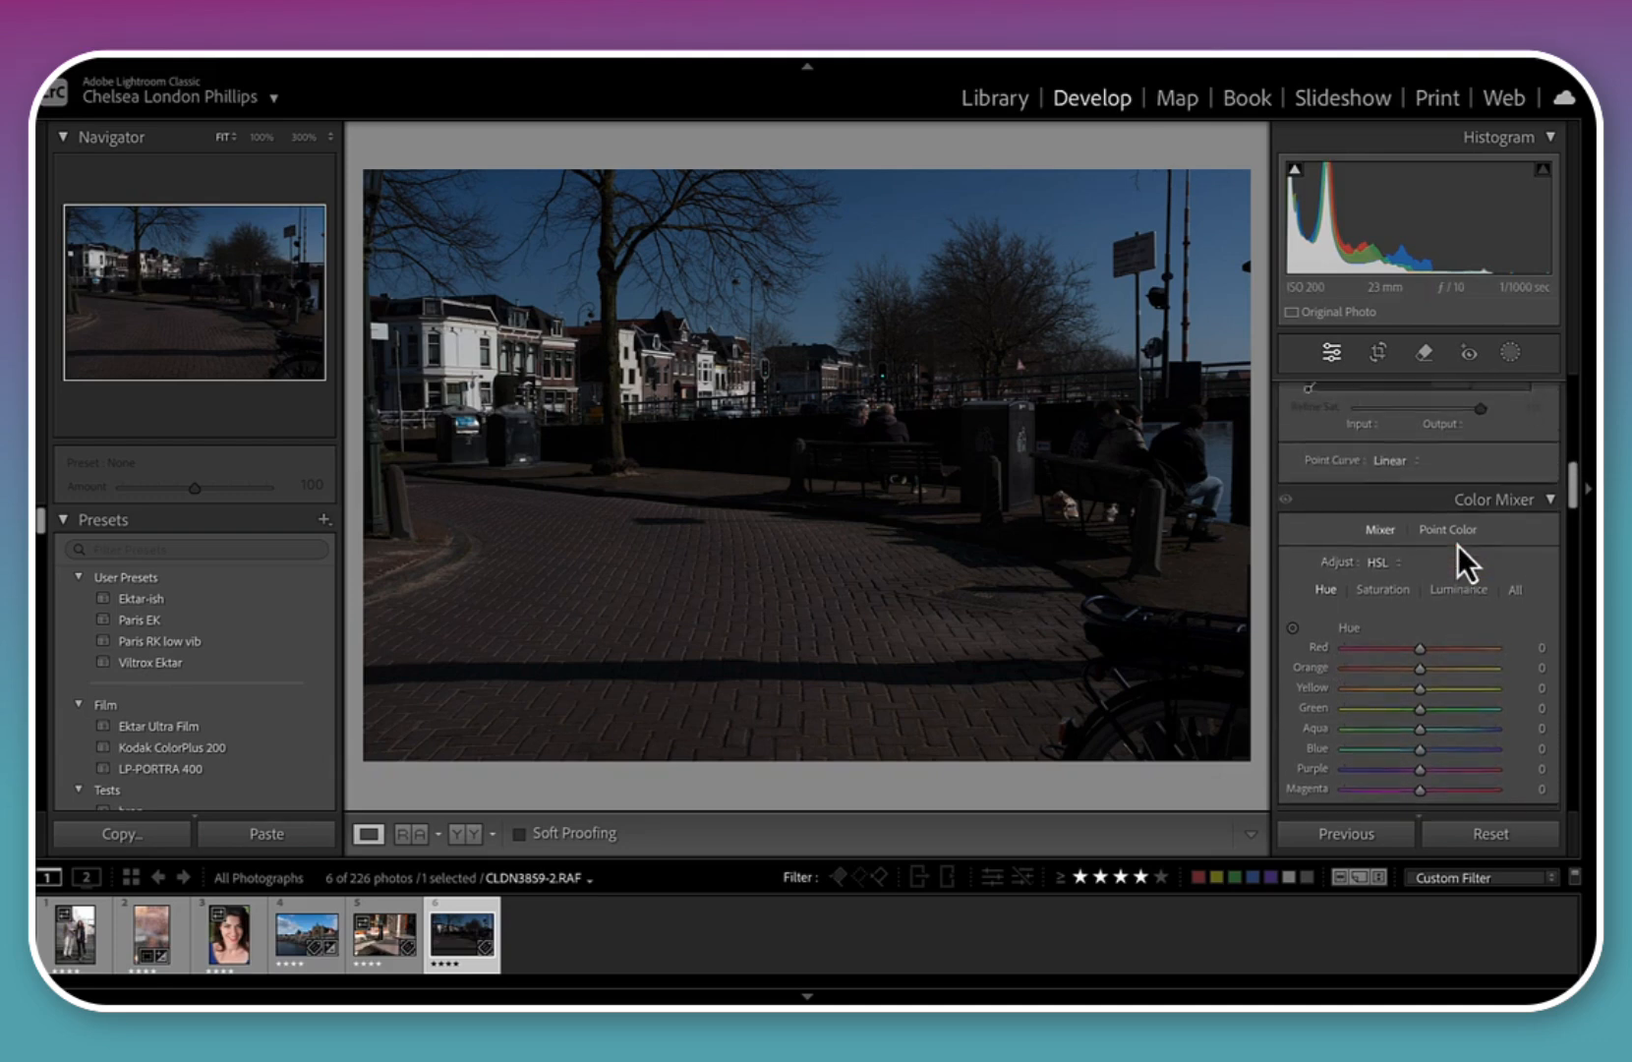
{"action": "scroll", "coordinate": [1459, 545], "scroll_direction": "up", "scroll_amount": 3}
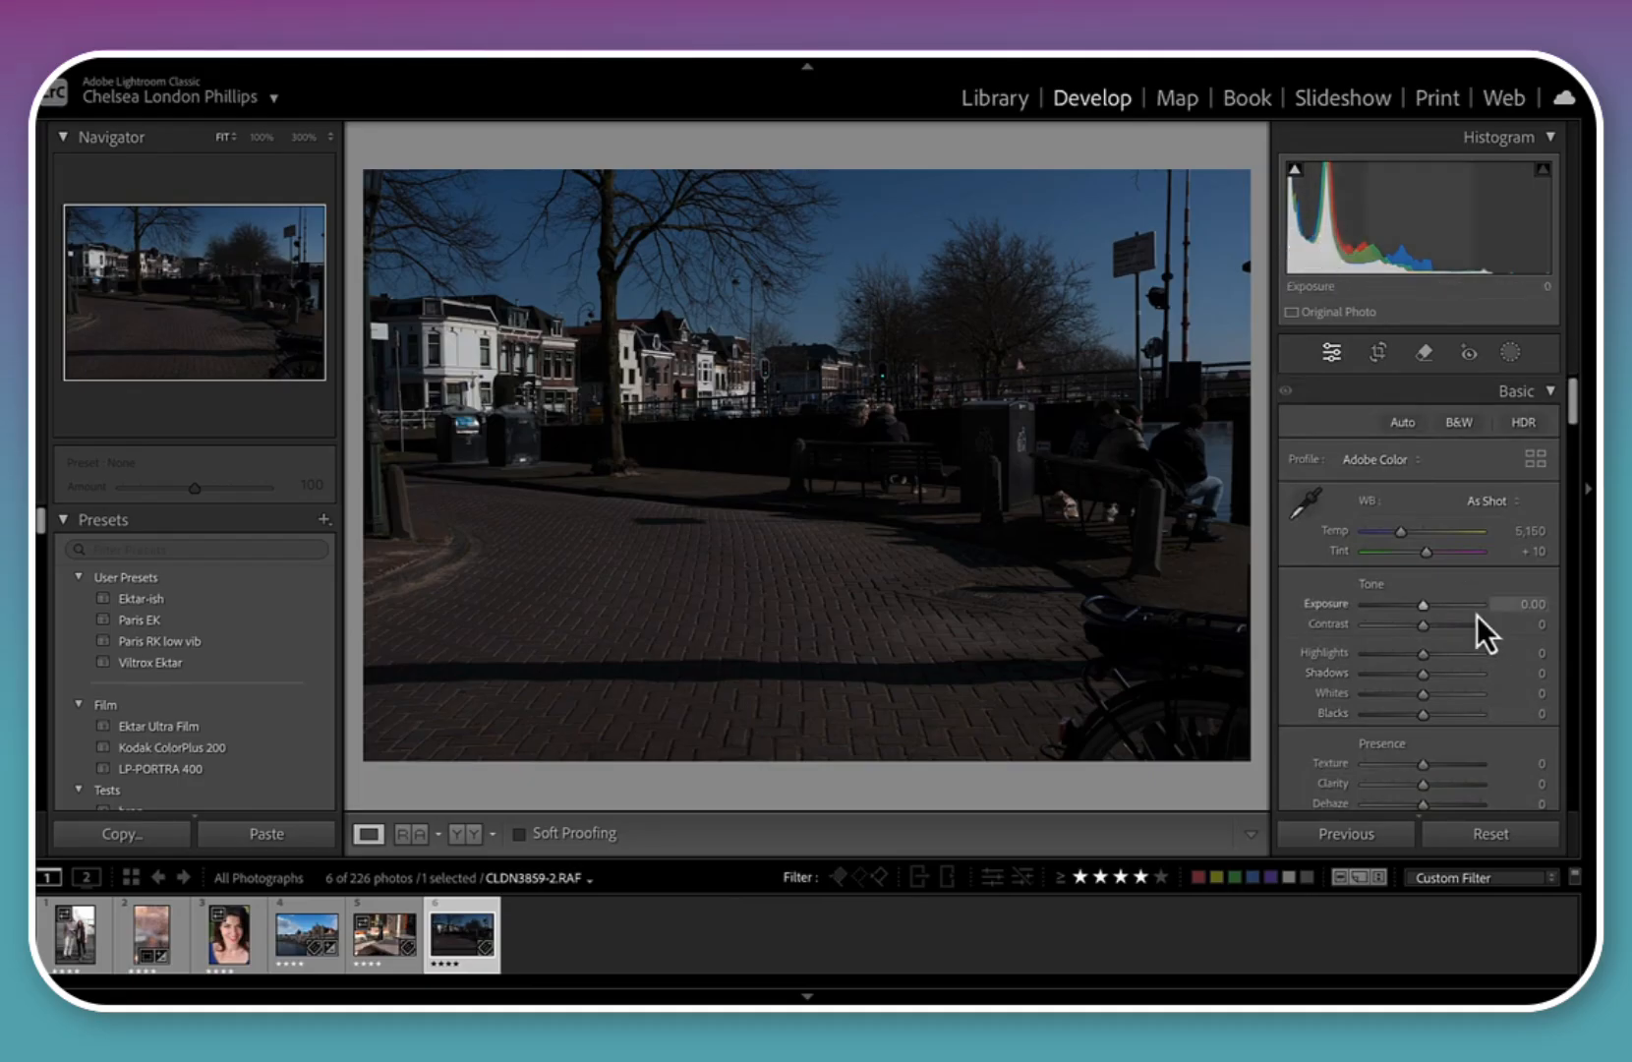
{"action": "left_click_drag", "start_coordinate": [1425, 610], "coordinate": [1431, 610]}
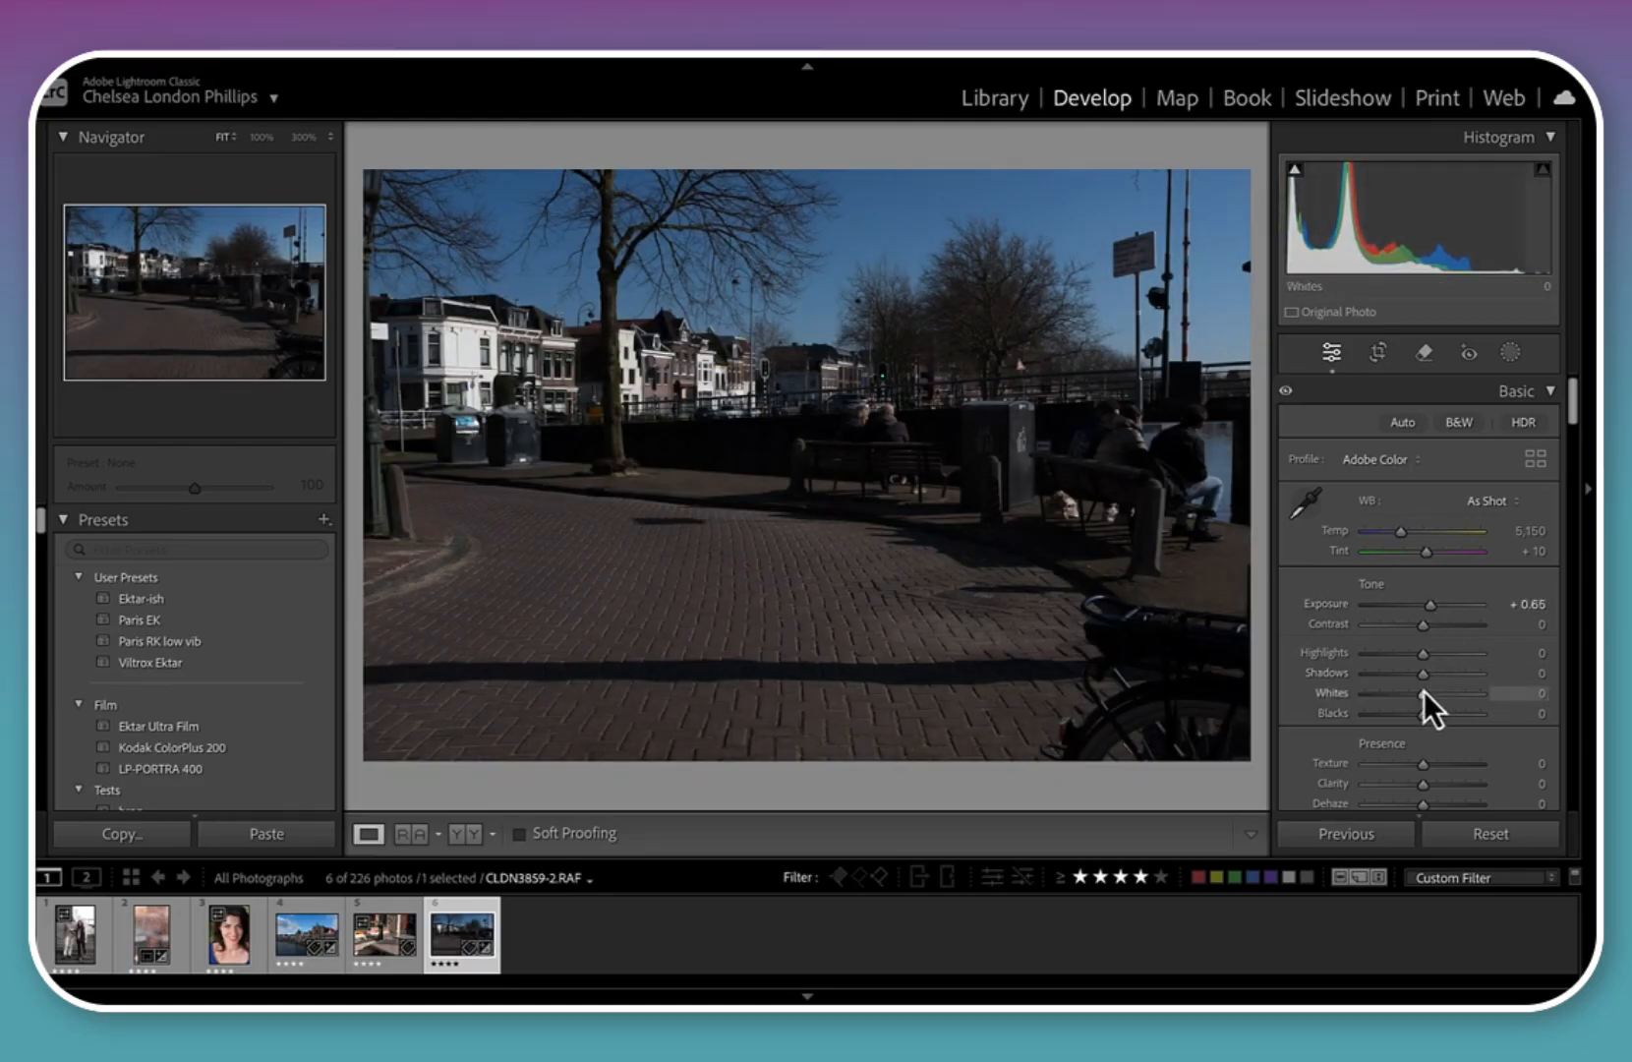
{"action": "left_click_drag", "start_coordinate": [1423, 715], "coordinate": [1488, 719]}
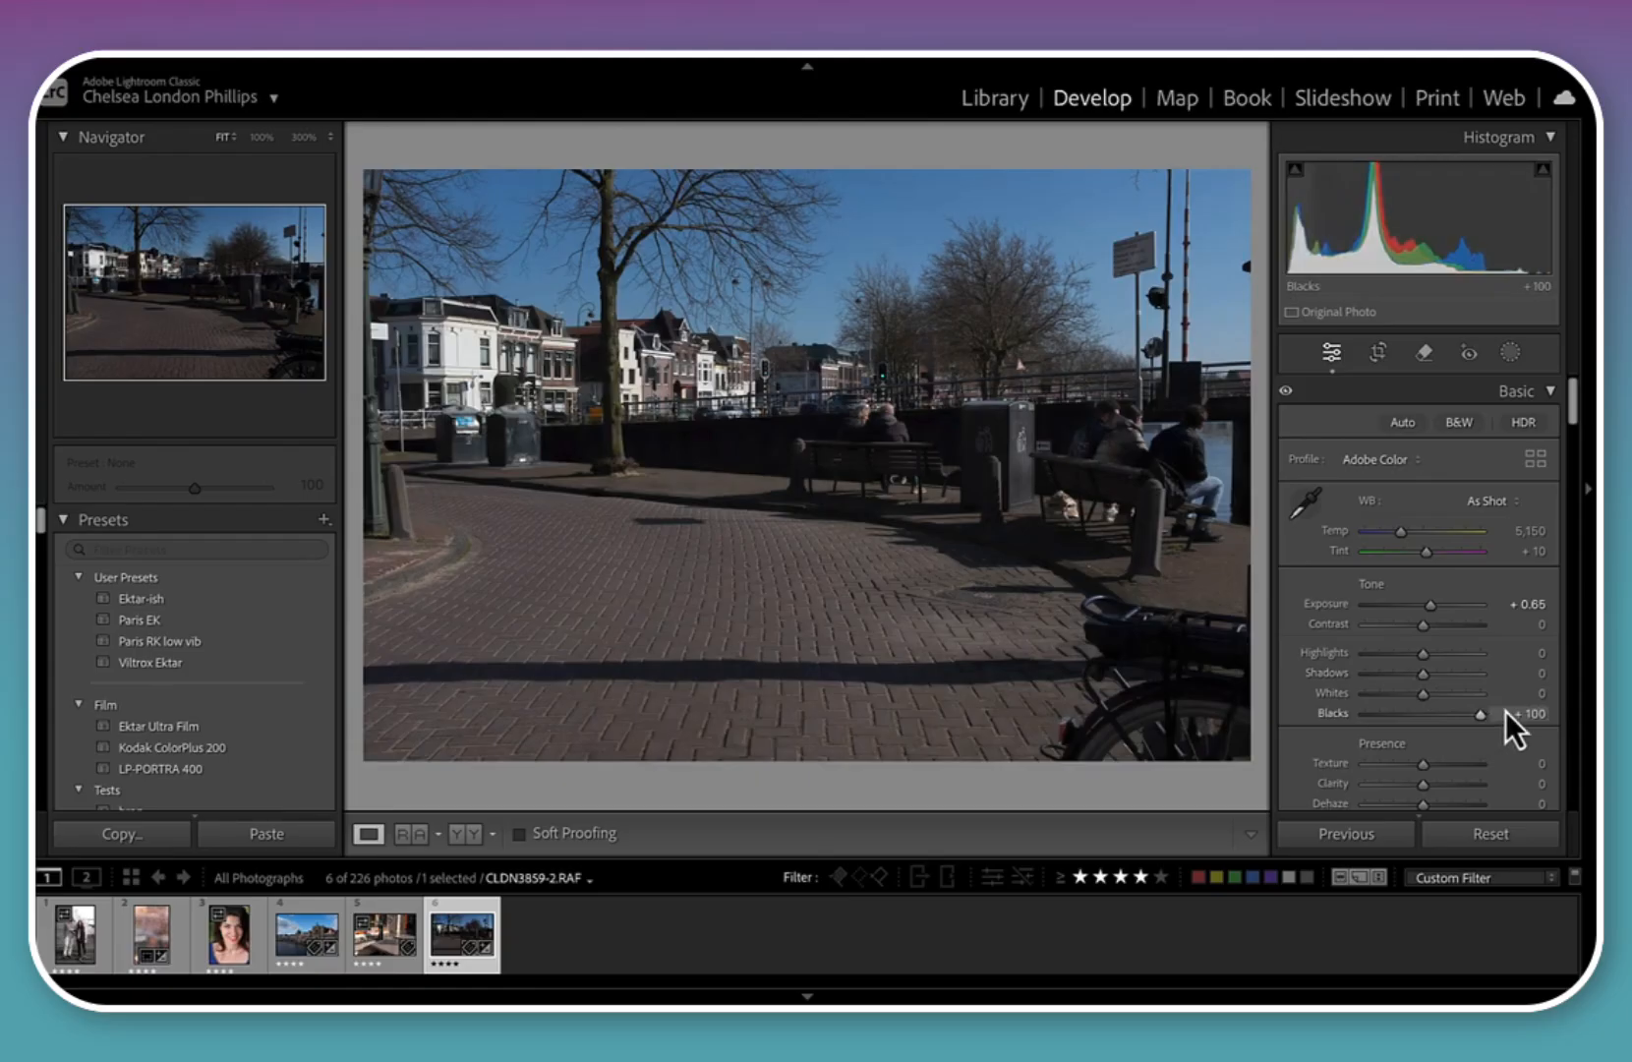
{"action": "mouse_move", "coordinate": [1425, 677]}
{"action": "left_mouse_down"}
{"action": "mouse_move", "coordinate": [1494, 679]}
{"action": "mouse_move", "coordinate": [1428, 679]}
{"action": "mouse_move", "coordinate": [1450, 719]}
{"action": "mouse_move", "coordinate": [1434, 721]}
{"action": "mouse_move", "coordinate": [1435, 661]}
{"action": "left_mouse_up"}
{"action": "left_click", "coordinate": [1423, 652]}
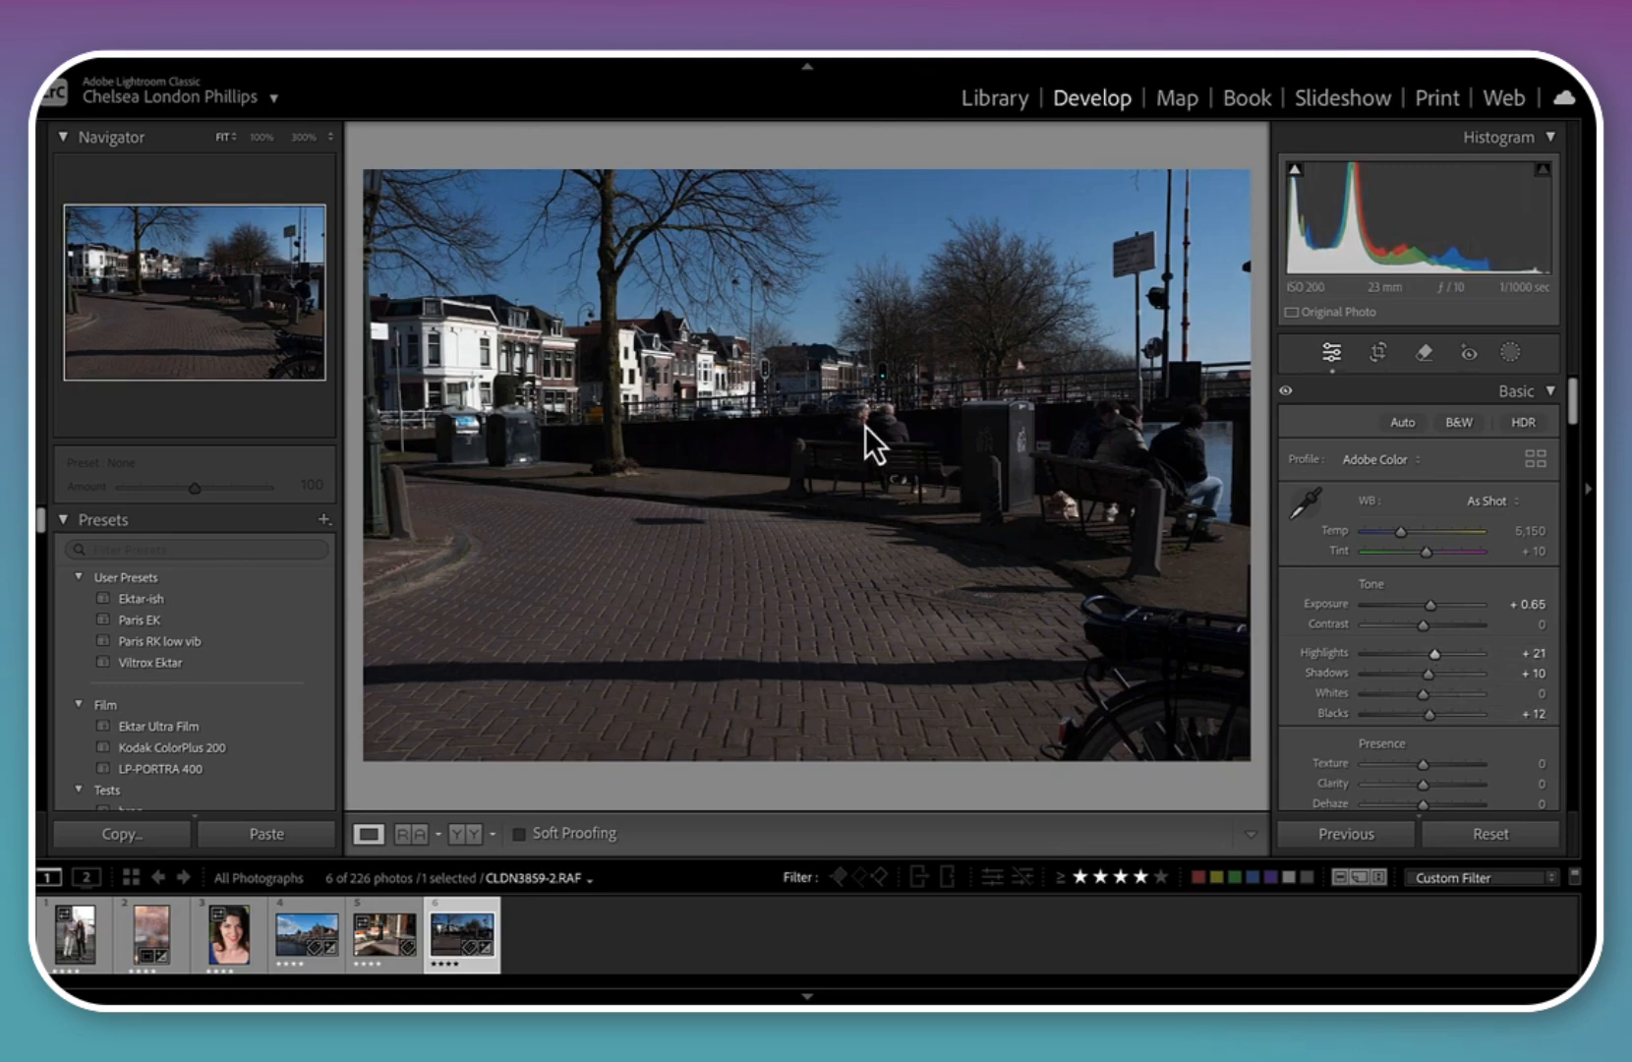
Create a Select Subject mask in the street photo and add the seated couple to it with a size 6.0 brush
{"action": "left_click", "coordinate": [1519, 355]}
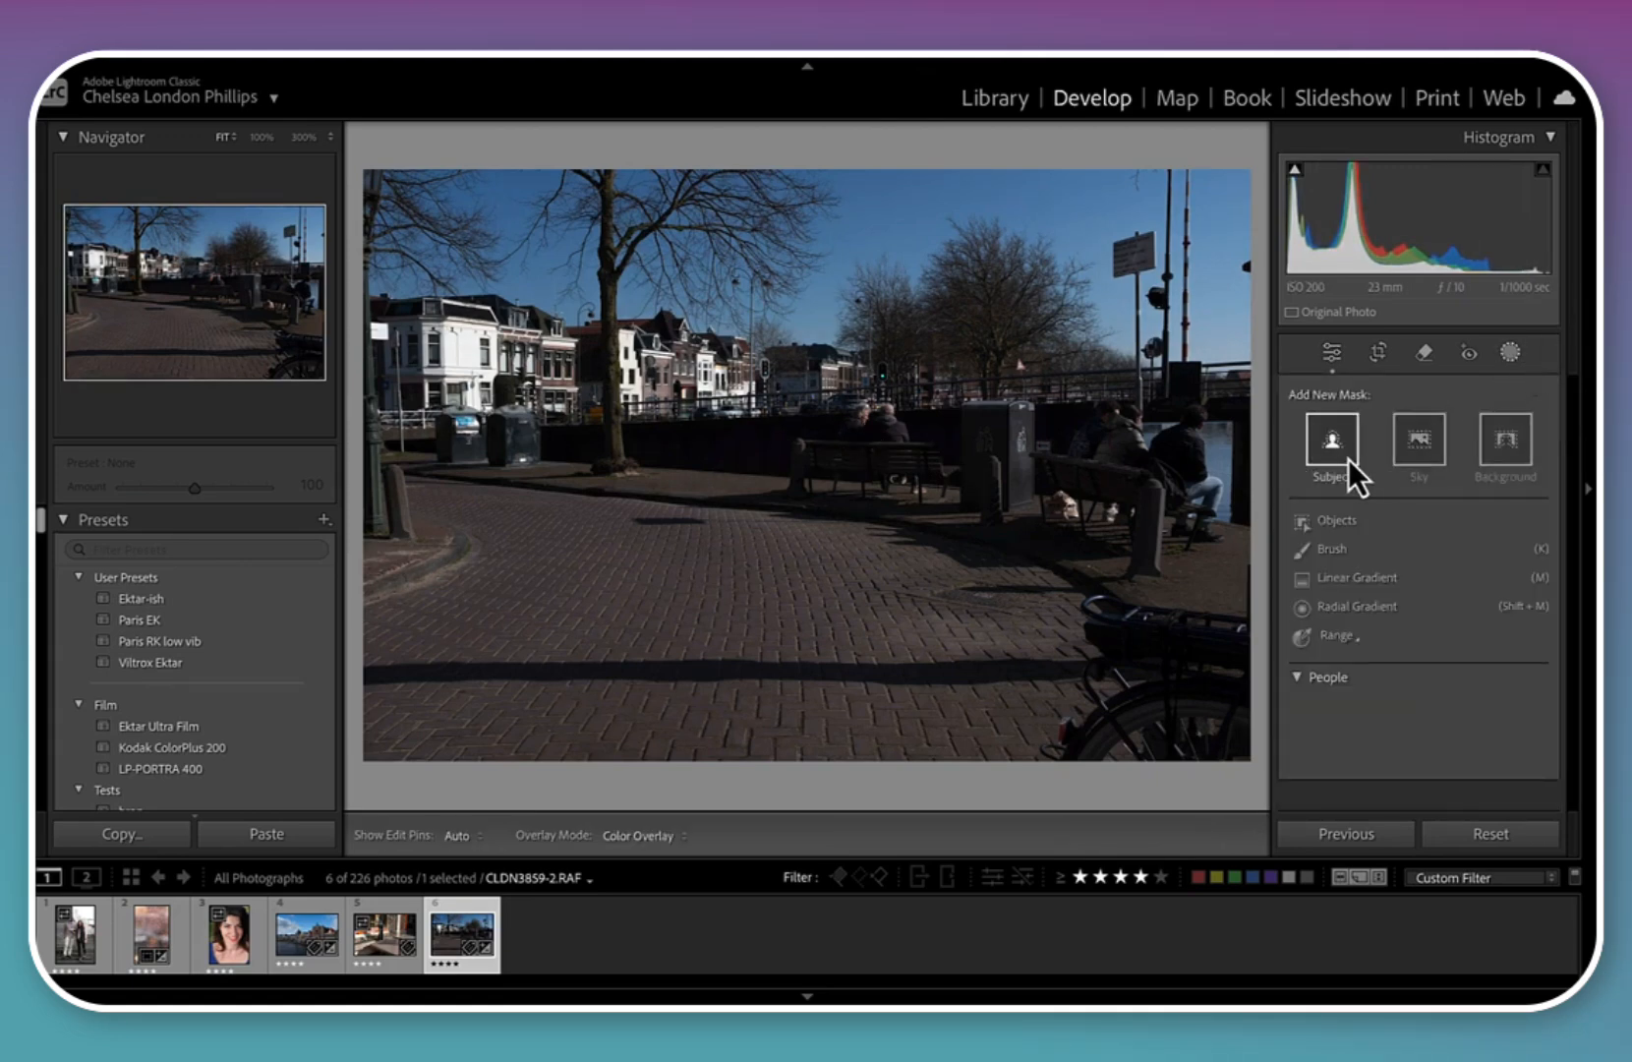
{"action": "left_click", "coordinate": [1341, 460]}
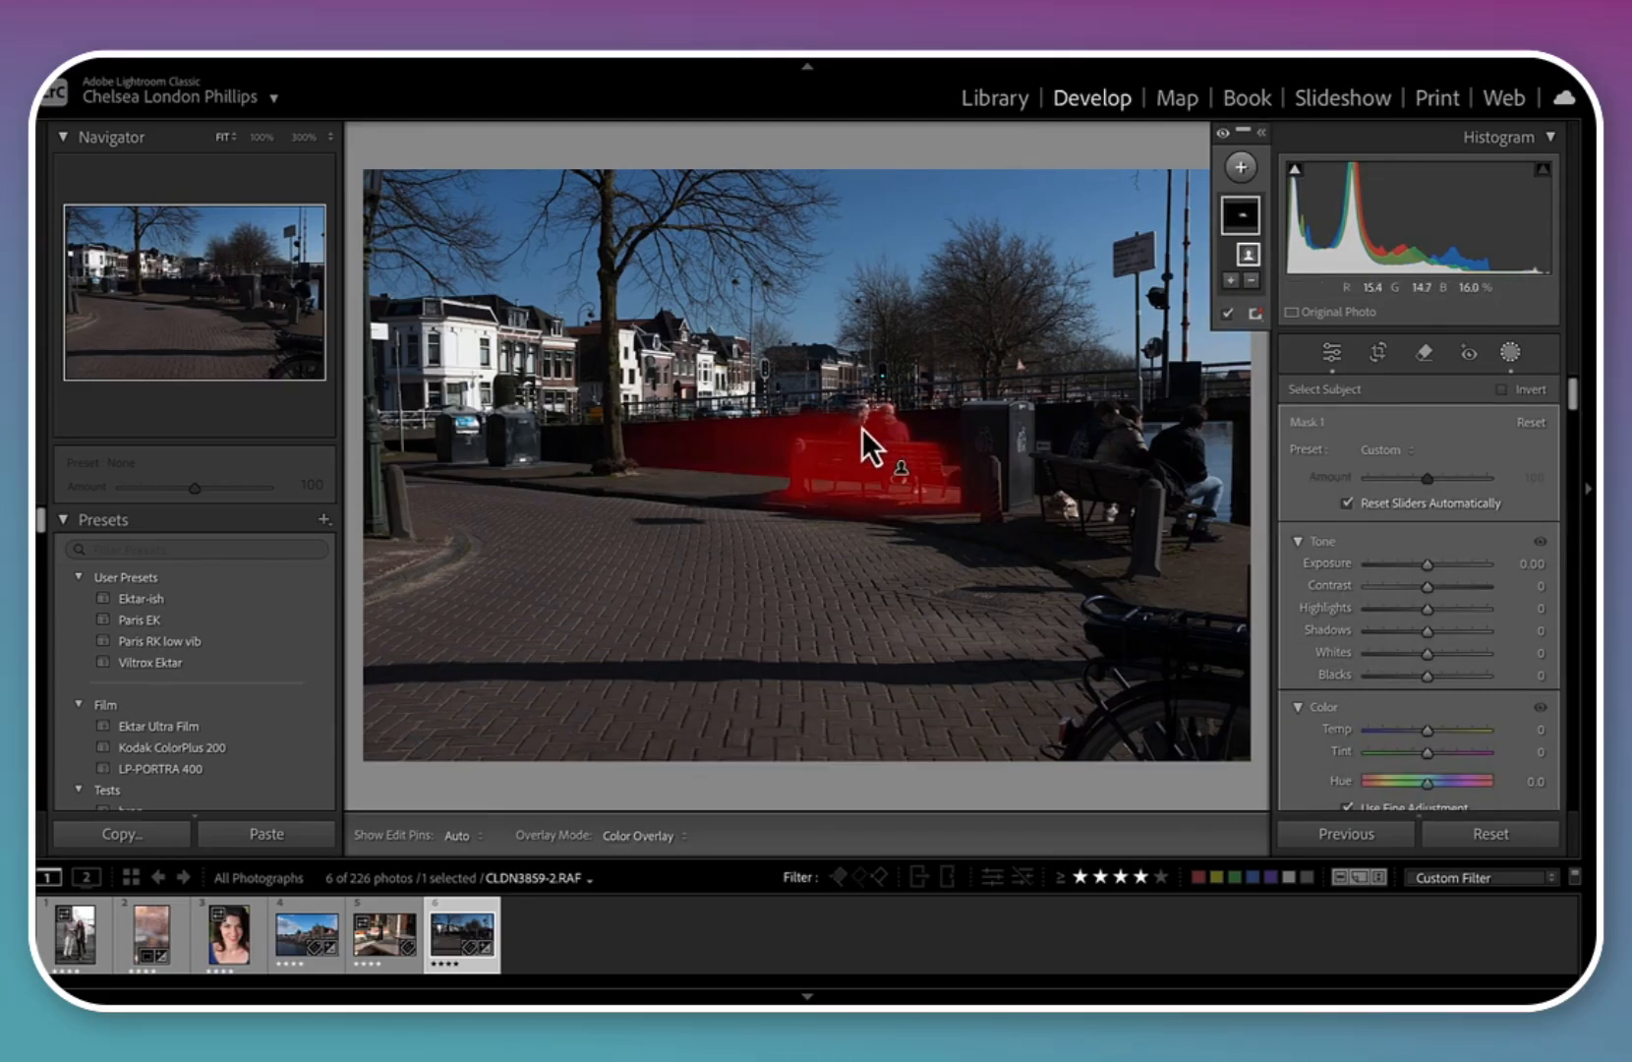
{"action": "left_click", "coordinate": [1233, 282]}
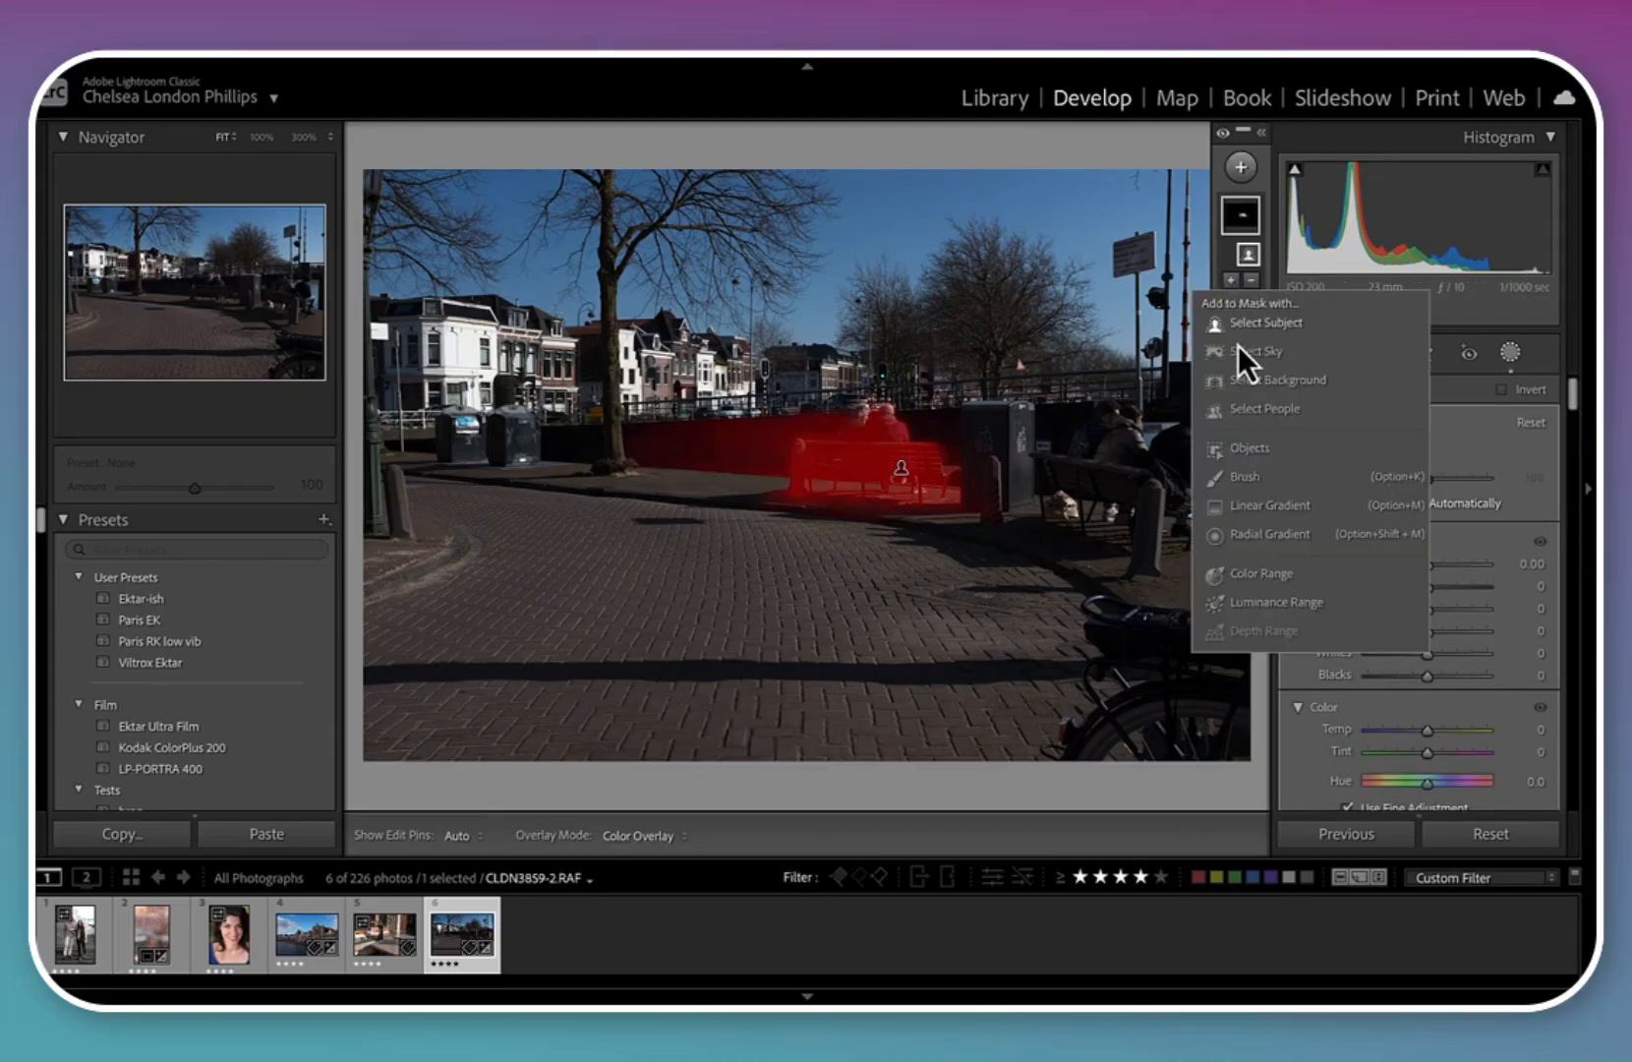
{"action": "left_click", "coordinate": [1242, 477]}
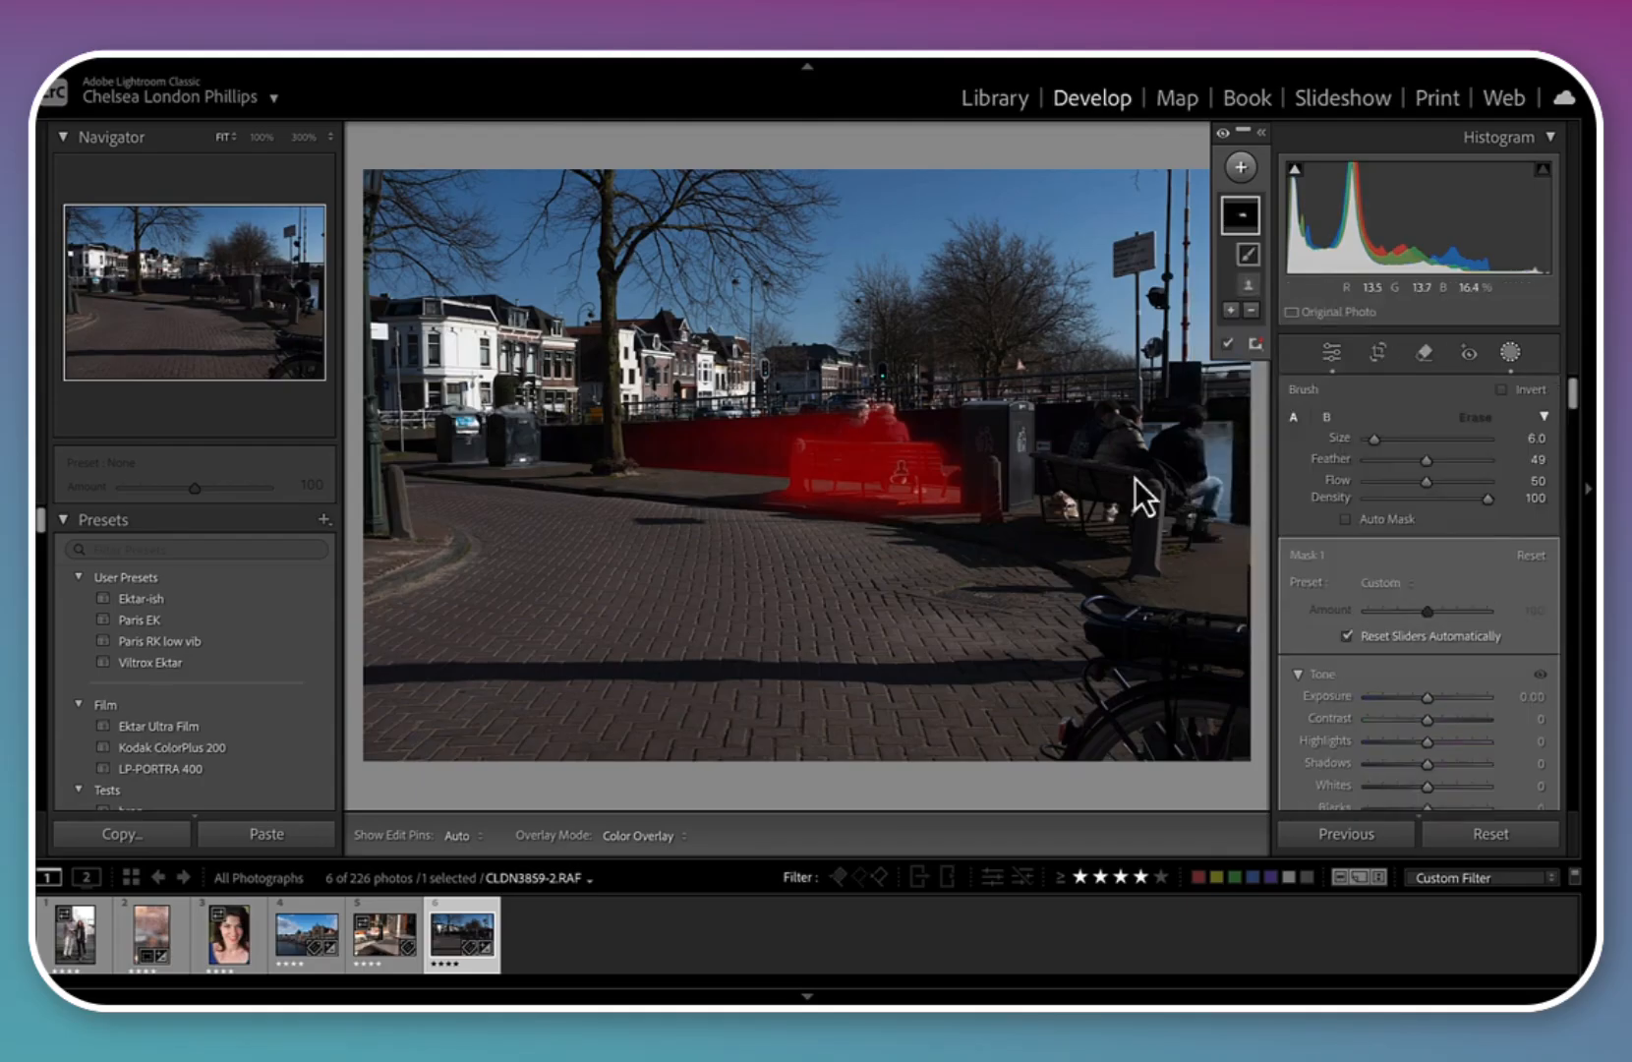
{"action": "mouse_move", "coordinate": [863, 412]}
{"action": "left_mouse_down"}
{"action": "mouse_move", "coordinate": [885, 429]}
{"action": "mouse_move", "coordinate": [878, 455]}
{"action": "left_mouse_up"}
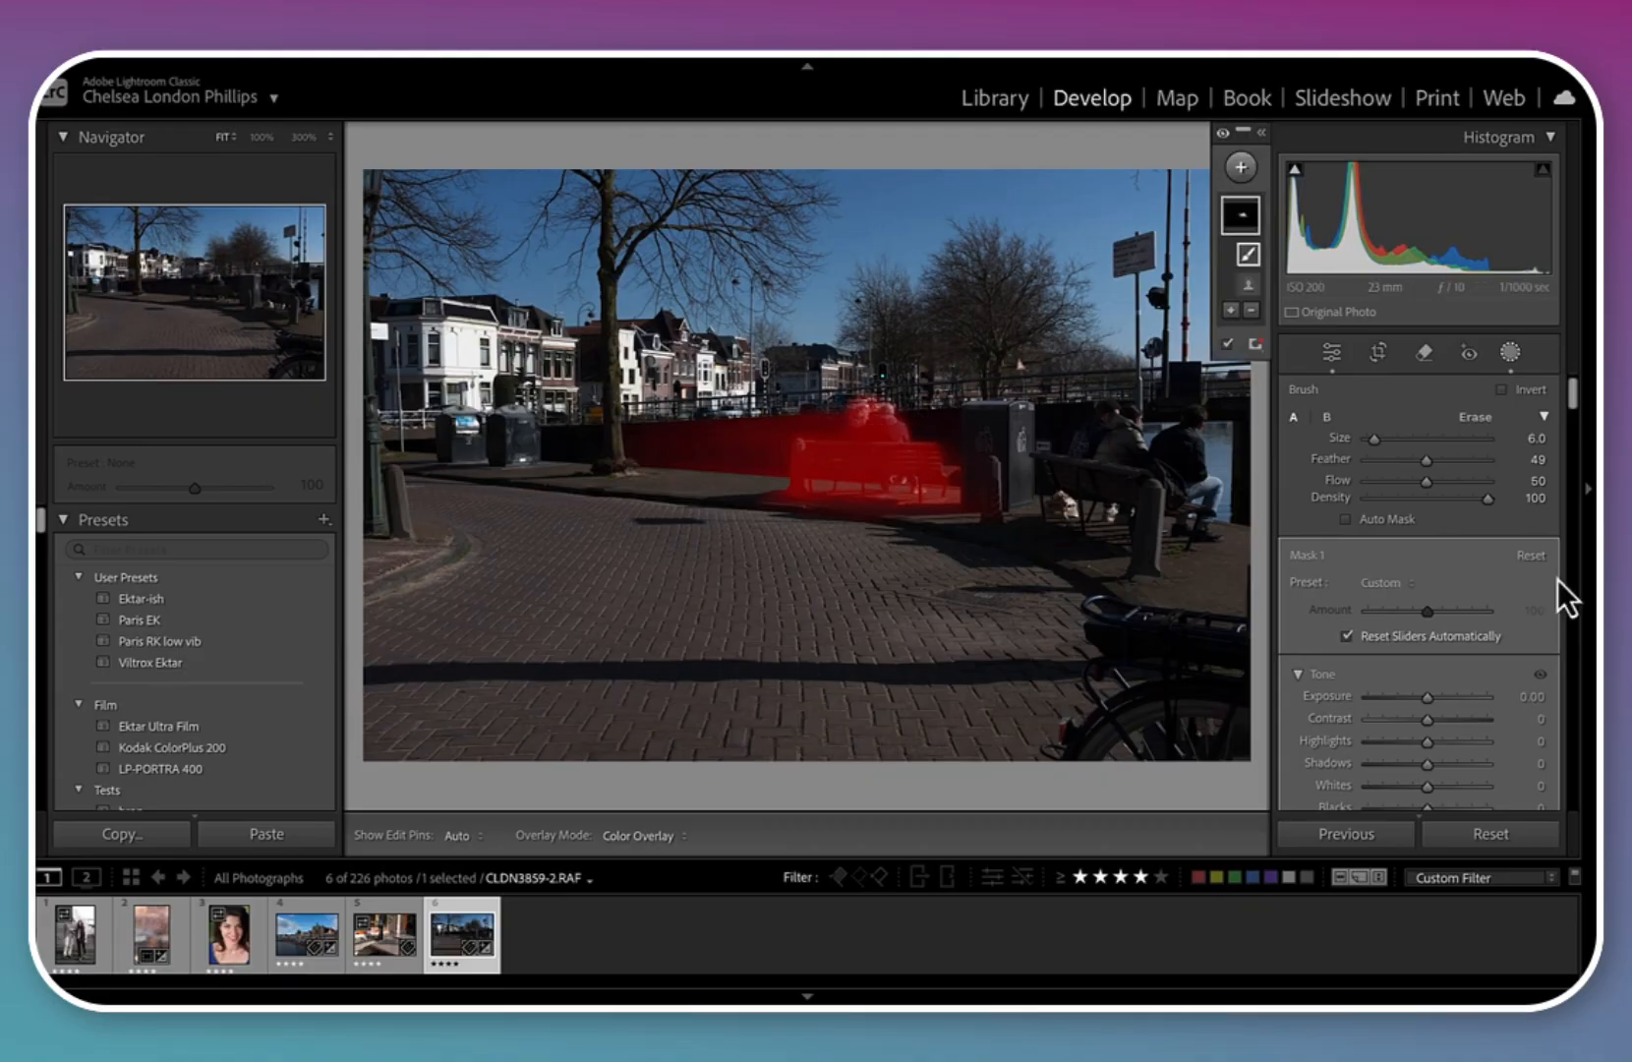
Set the couple mask's Highlights to 27 and Exposure to 0.49, compare before and after, and leave masking
{"action": "left_click_drag", "start_coordinate": [1430, 704], "coordinate": [1429, 778]}
{"action": "double_click", "coordinate": [1429, 778]}
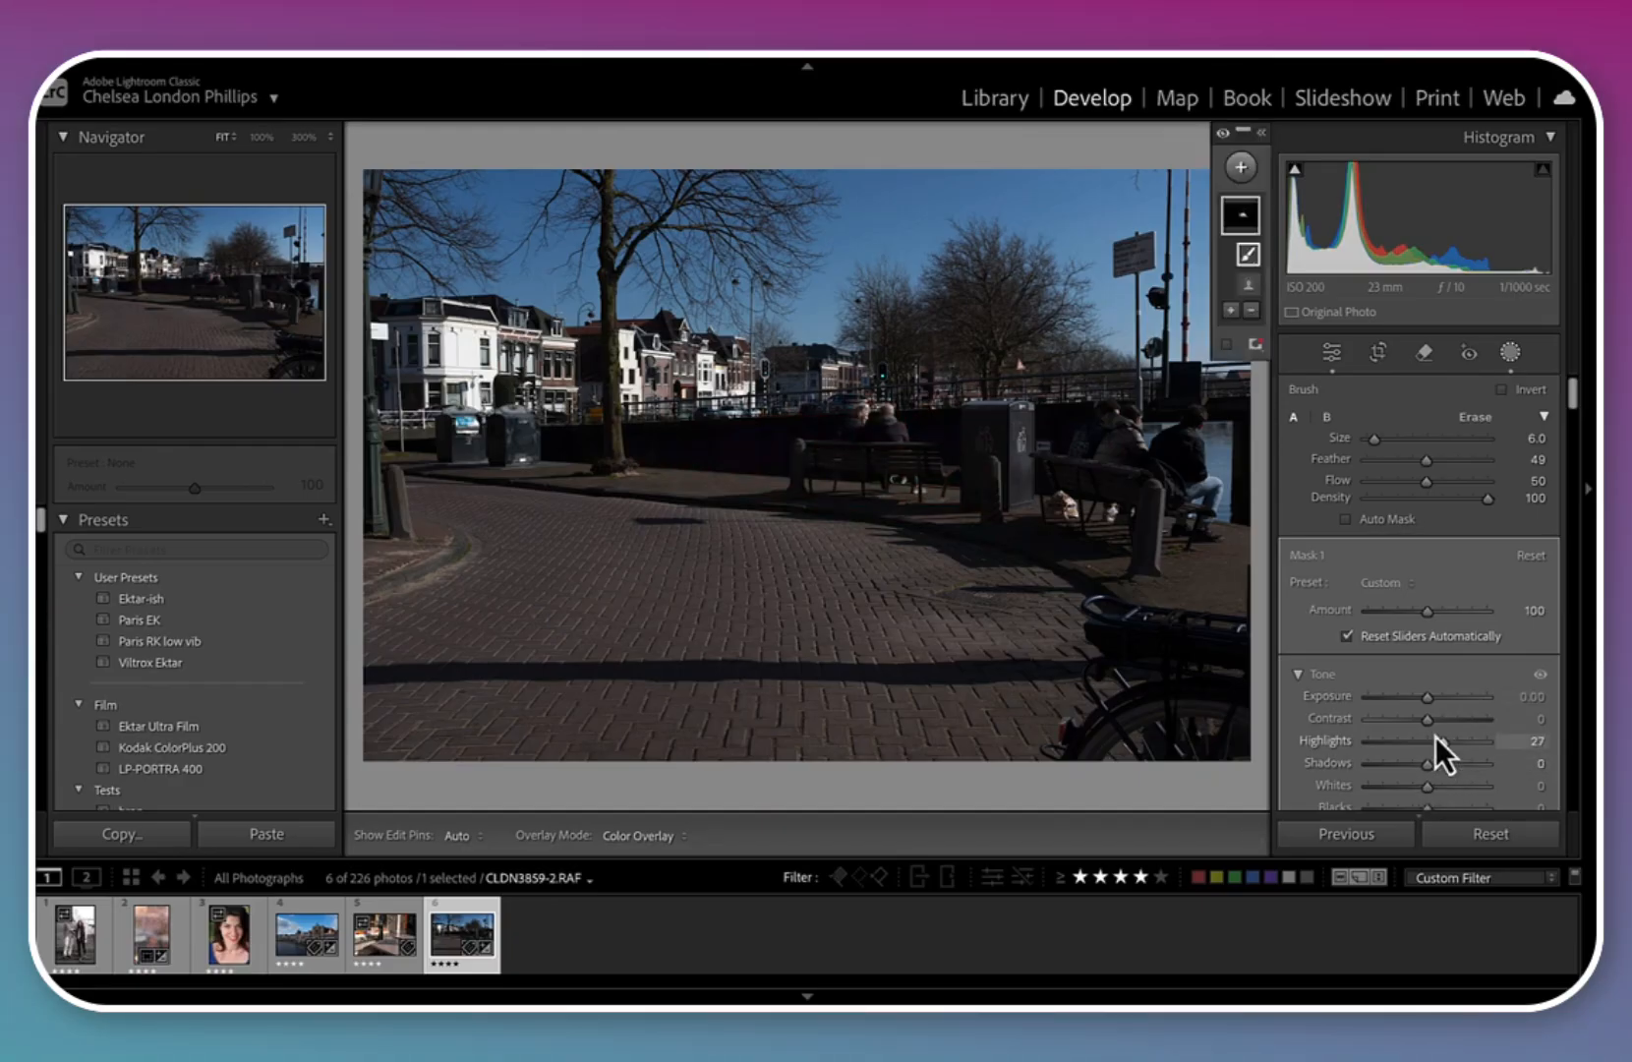
{"action": "mouse_move", "coordinate": [1428, 700]}
{"action": "left_mouse_down"}
{"action": "mouse_move", "coordinate": [1494, 709]}
{"action": "mouse_move", "coordinate": [1352, 710]}
{"action": "mouse_move", "coordinate": [1520, 711]}
{"action": "mouse_move", "coordinate": [1318, 718]}
{"action": "mouse_move", "coordinate": [1436, 713]}
{"action": "left_mouse_up"}
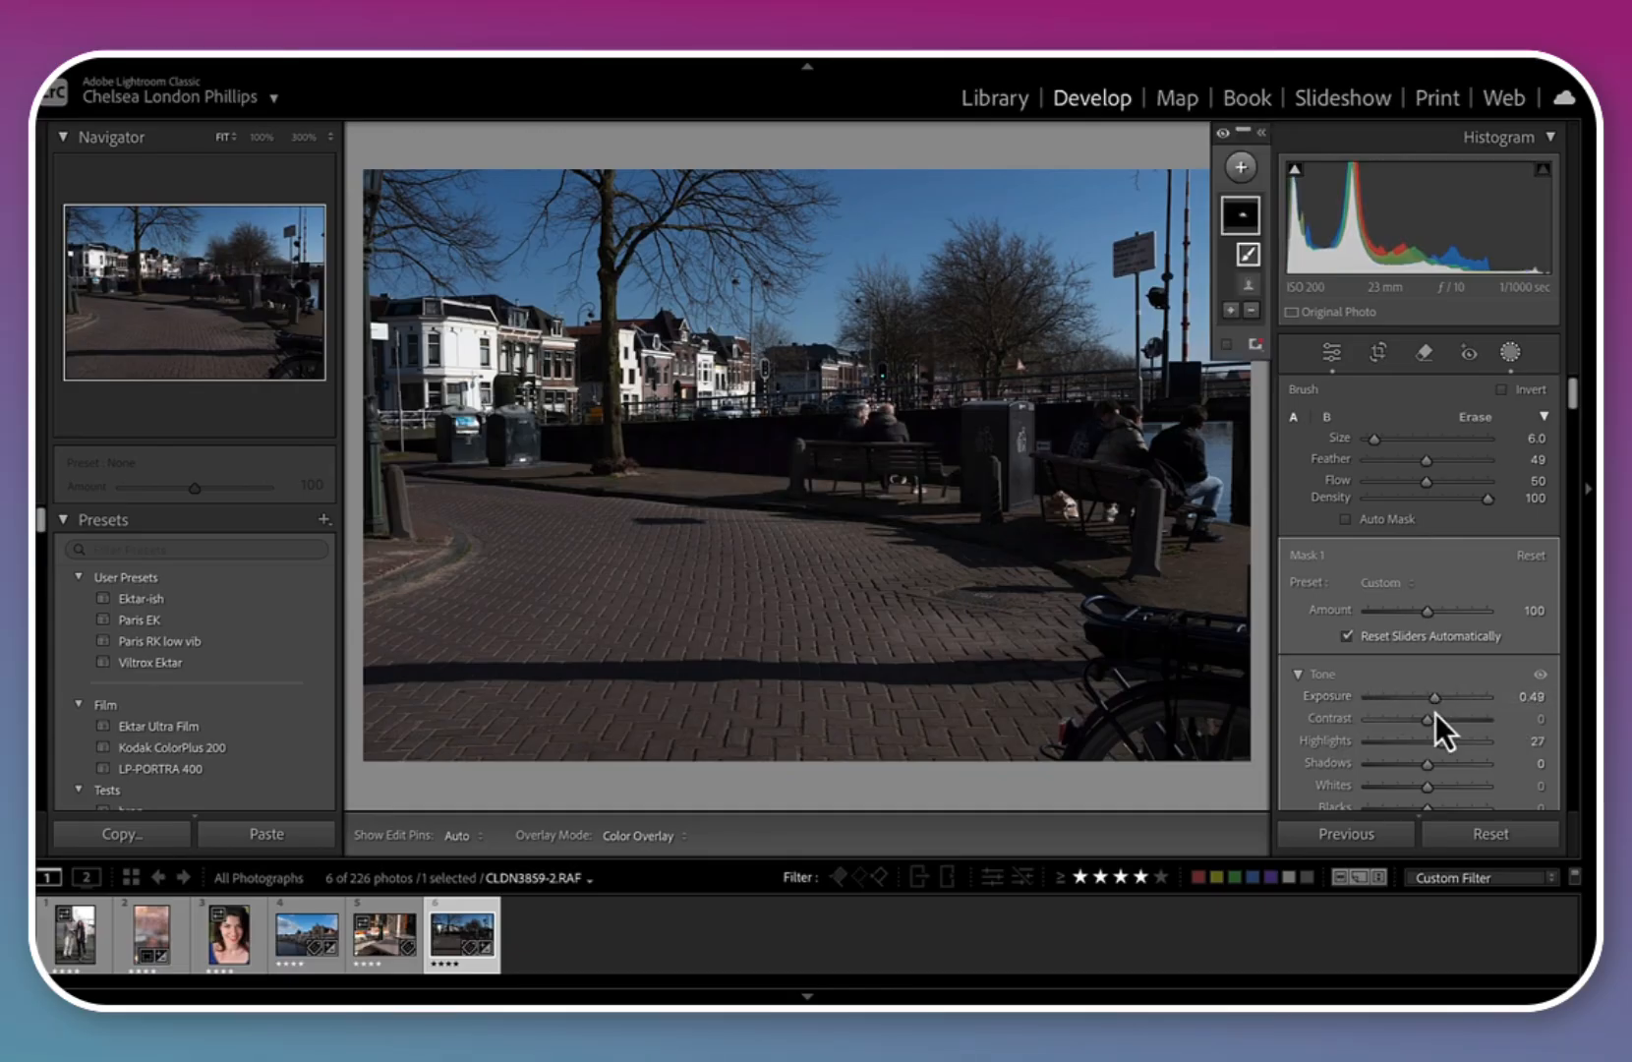
{"action": "key", "text": "backslash"}
{"action": "key", "text": "backslash"}
{"action": "scroll", "coordinate": [1412, 742], "scroll_direction": "down", "scroll_amount": 5}
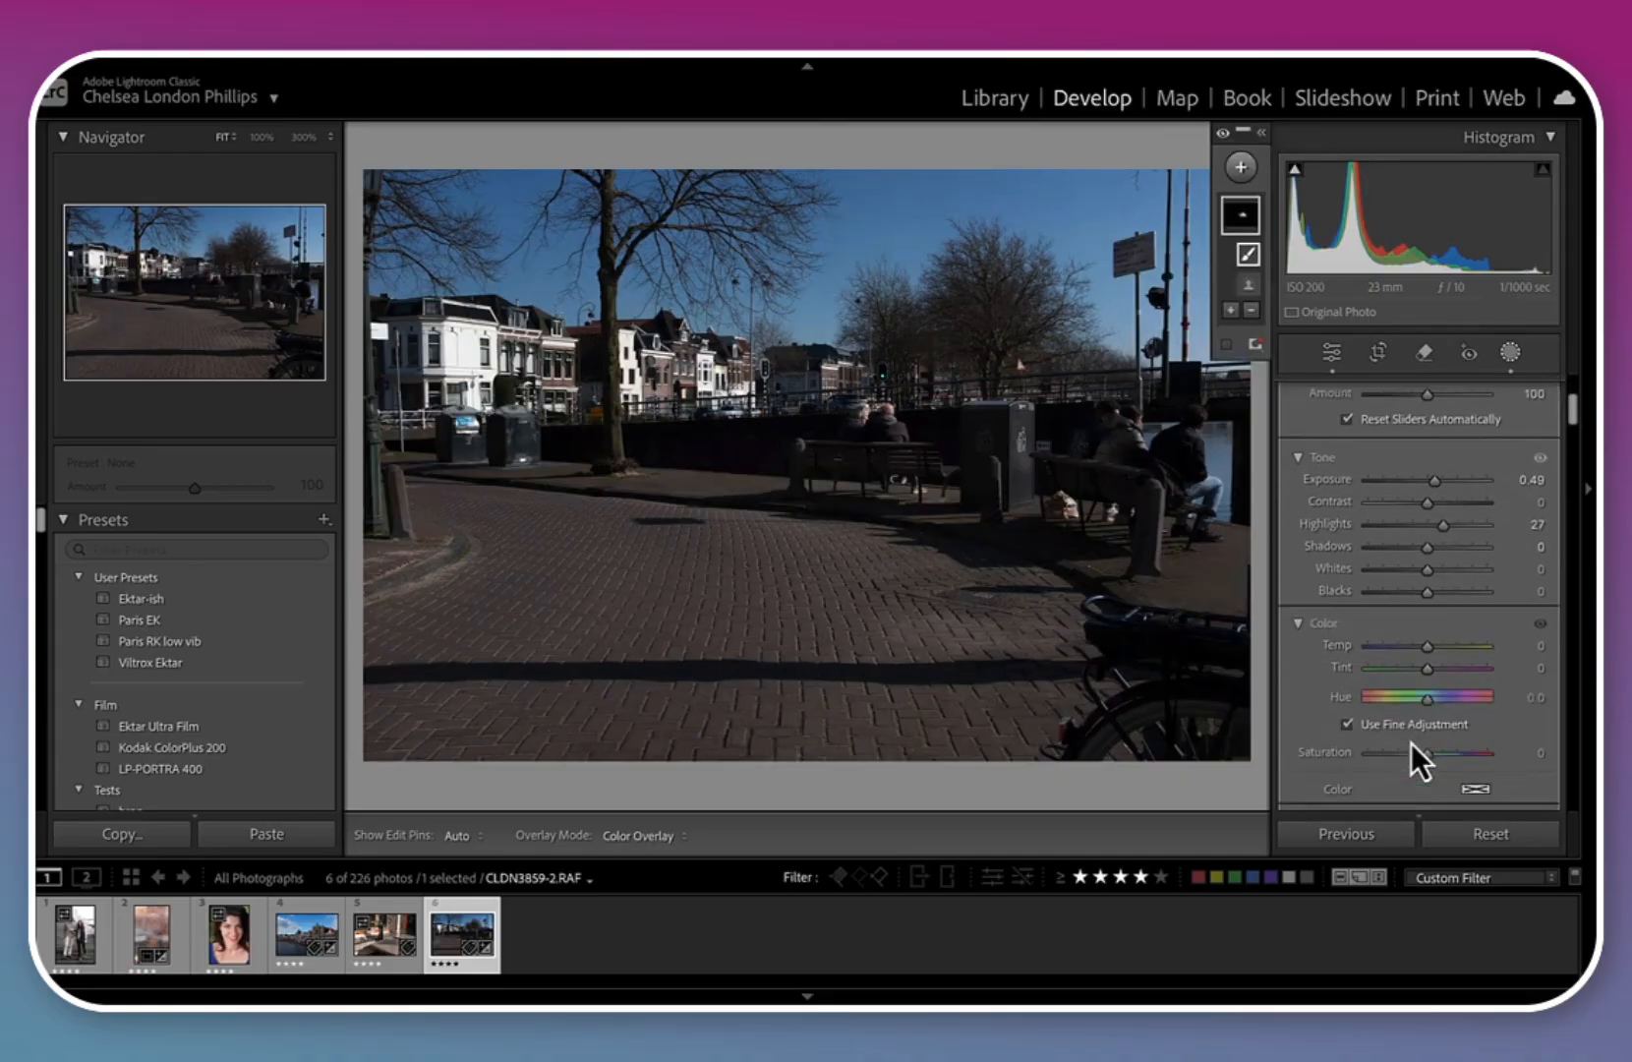
{"action": "scroll", "coordinate": [1412, 743], "scroll_direction": "down", "scroll_amount": 3}
{"action": "scroll", "coordinate": [1411, 754], "scroll_direction": "up", "scroll_amount": 4}
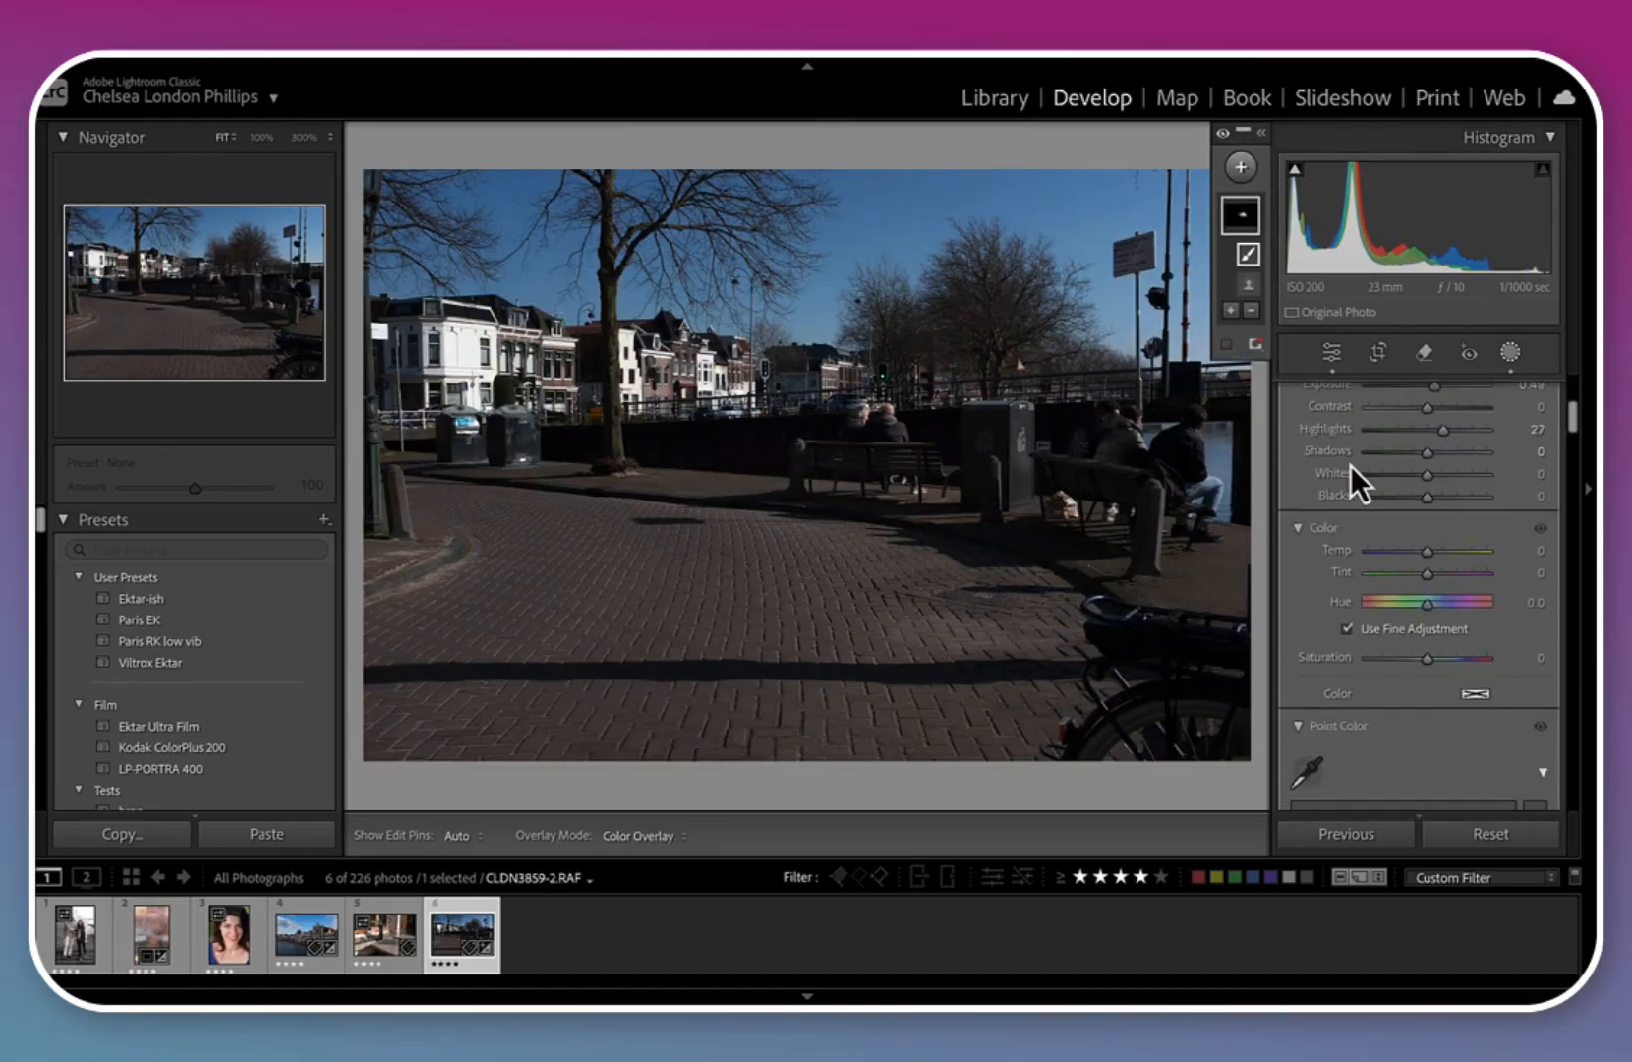
{"action": "left_click", "coordinate": [1331, 349]}
Compare the whole street photo before and after its global and masked tone edits
{"action": "scroll", "coordinate": [1395, 642], "scroll_direction": "down", "scroll_amount": 2}
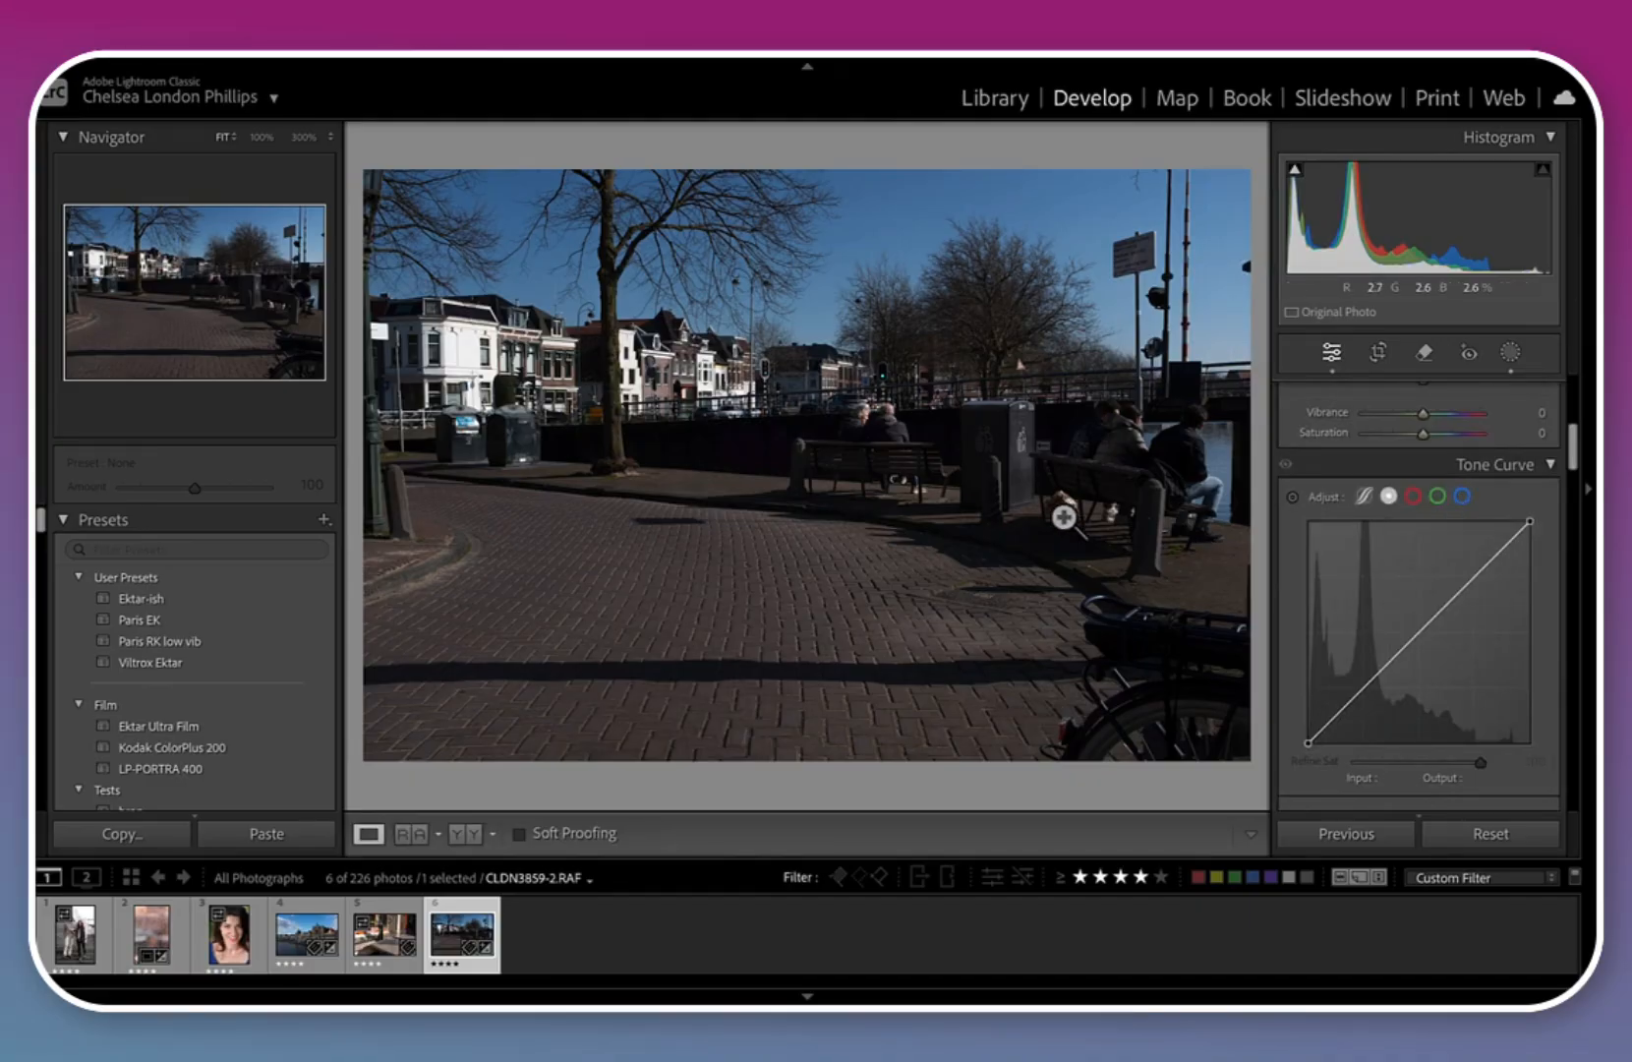
{"action": "key", "text": "backslash"}
{"action": "key", "text": "backslash"}
{"action": "key", "text": "backslash"}
{"action": "key", "text": "backslash"}
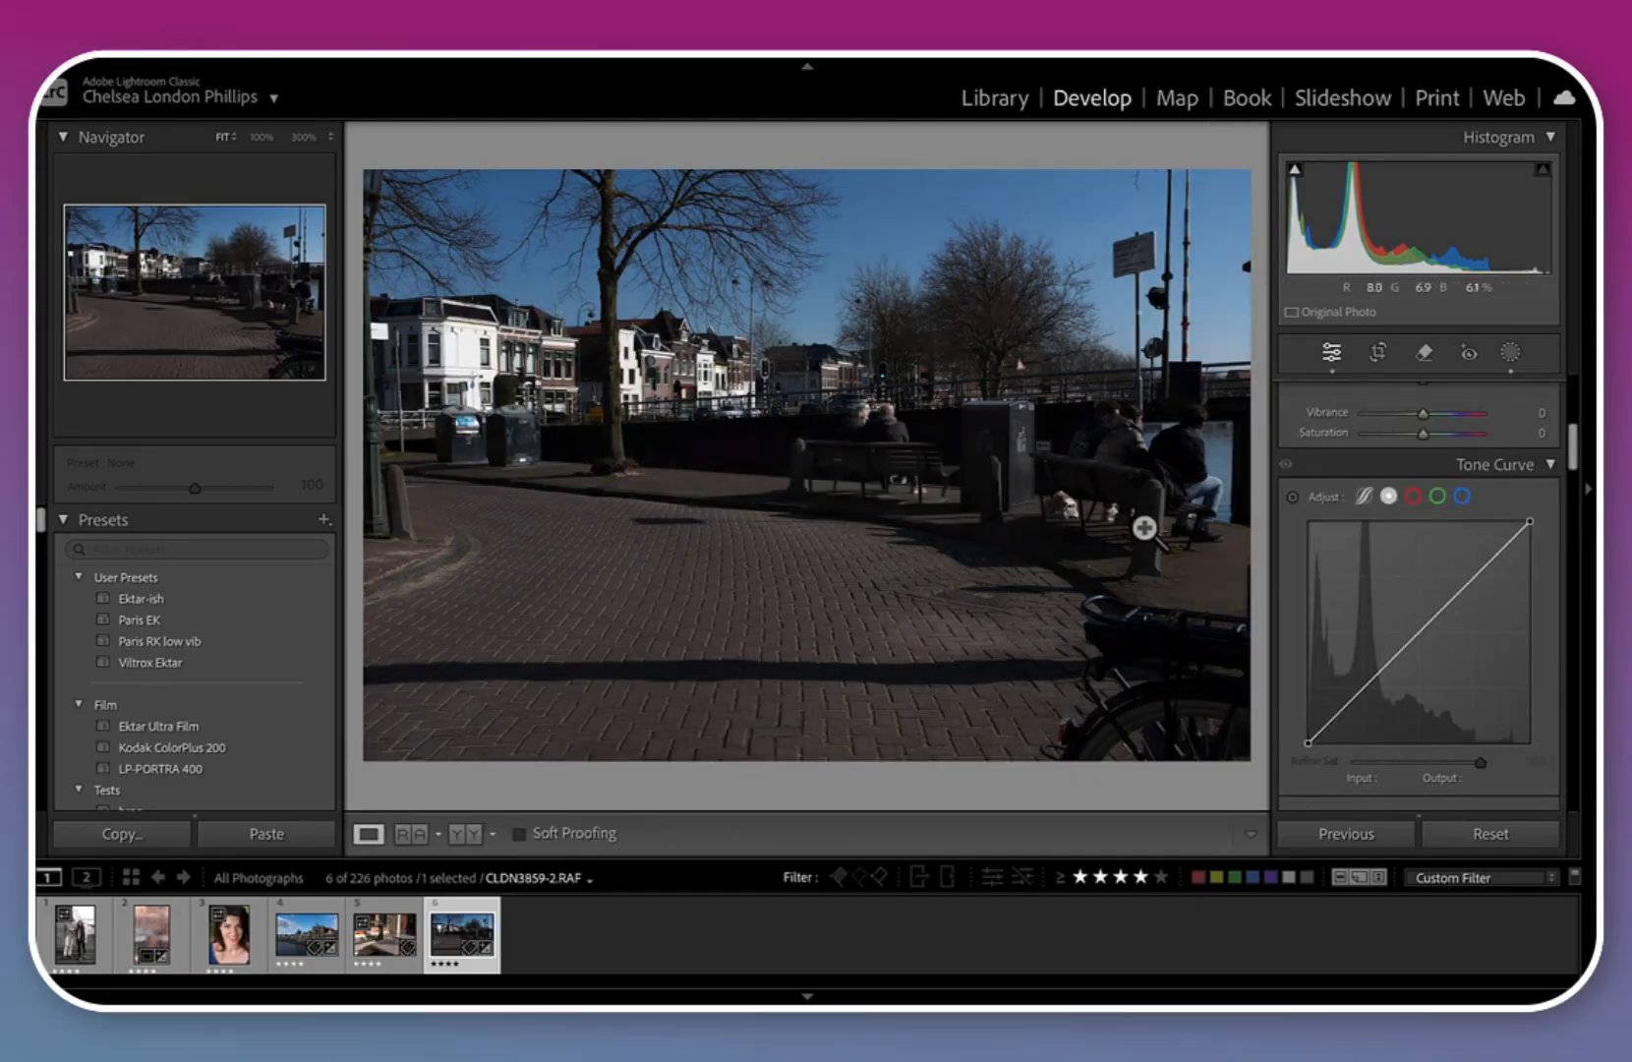
Use targeted adjustment on the brick pavement to raise the Saturation of Red to +8 and Orange to +39
{"action": "scroll", "coordinate": [1344, 613], "scroll_direction": "down", "scroll_amount": 3}
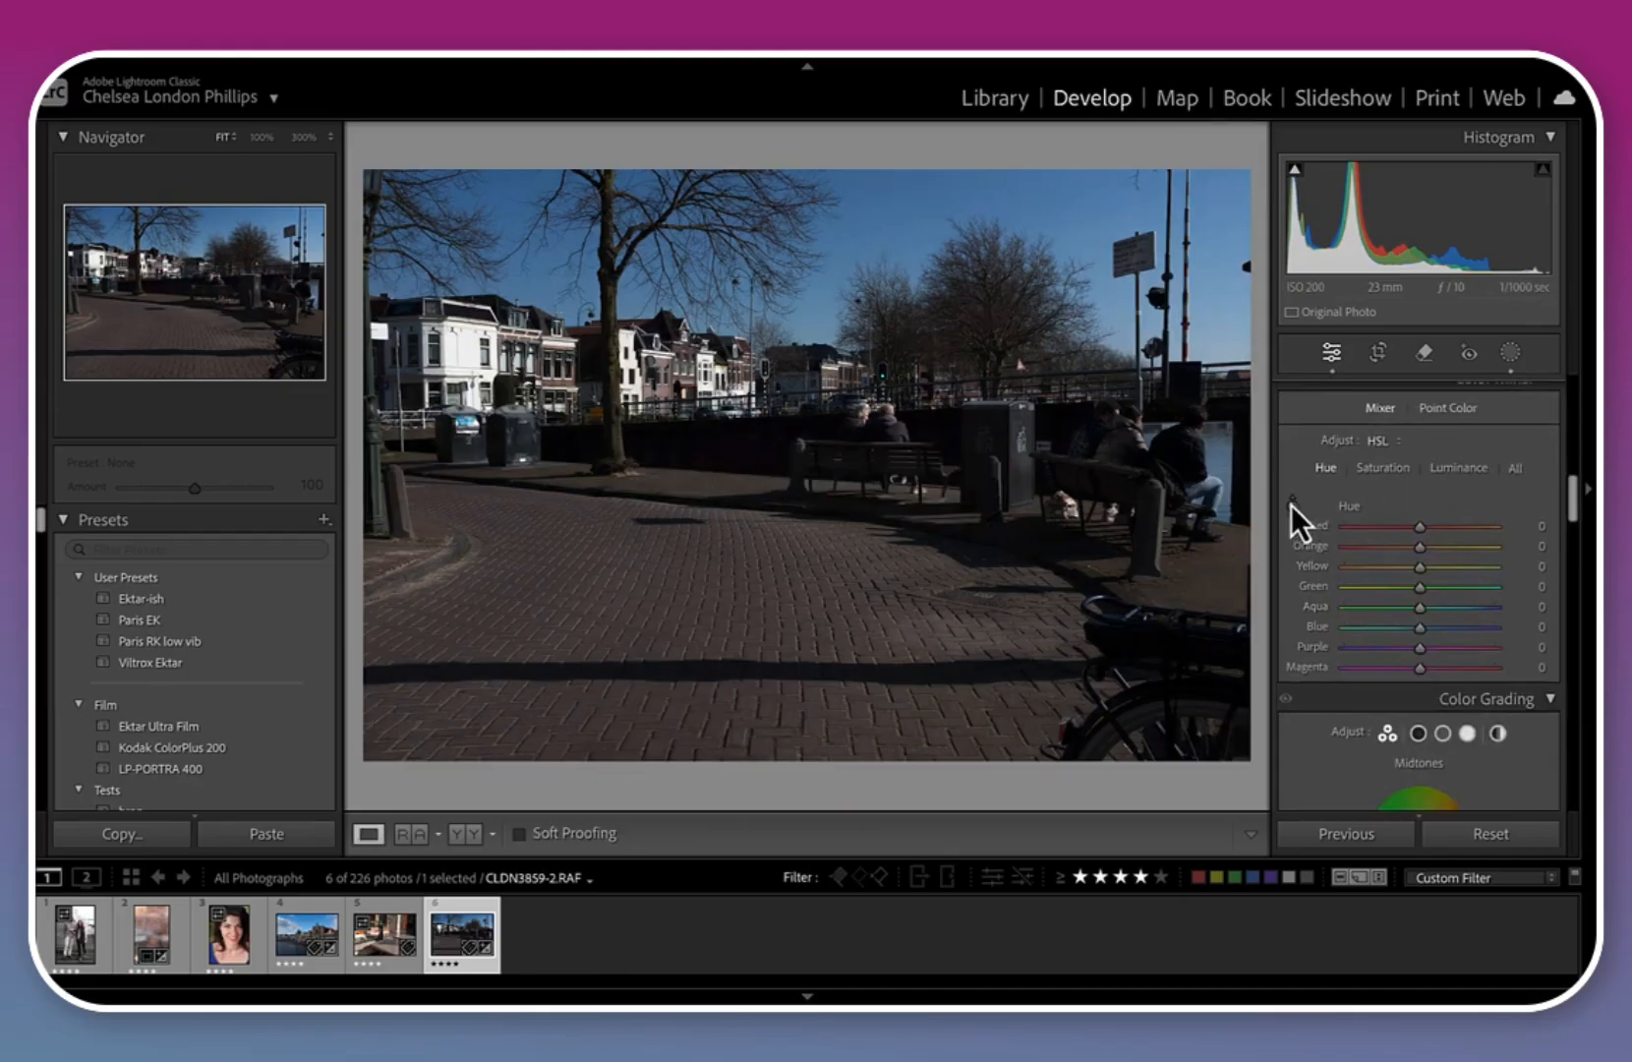
{"action": "left_click", "coordinate": [1293, 506]}
{"action": "left_click", "coordinate": [1382, 467]}
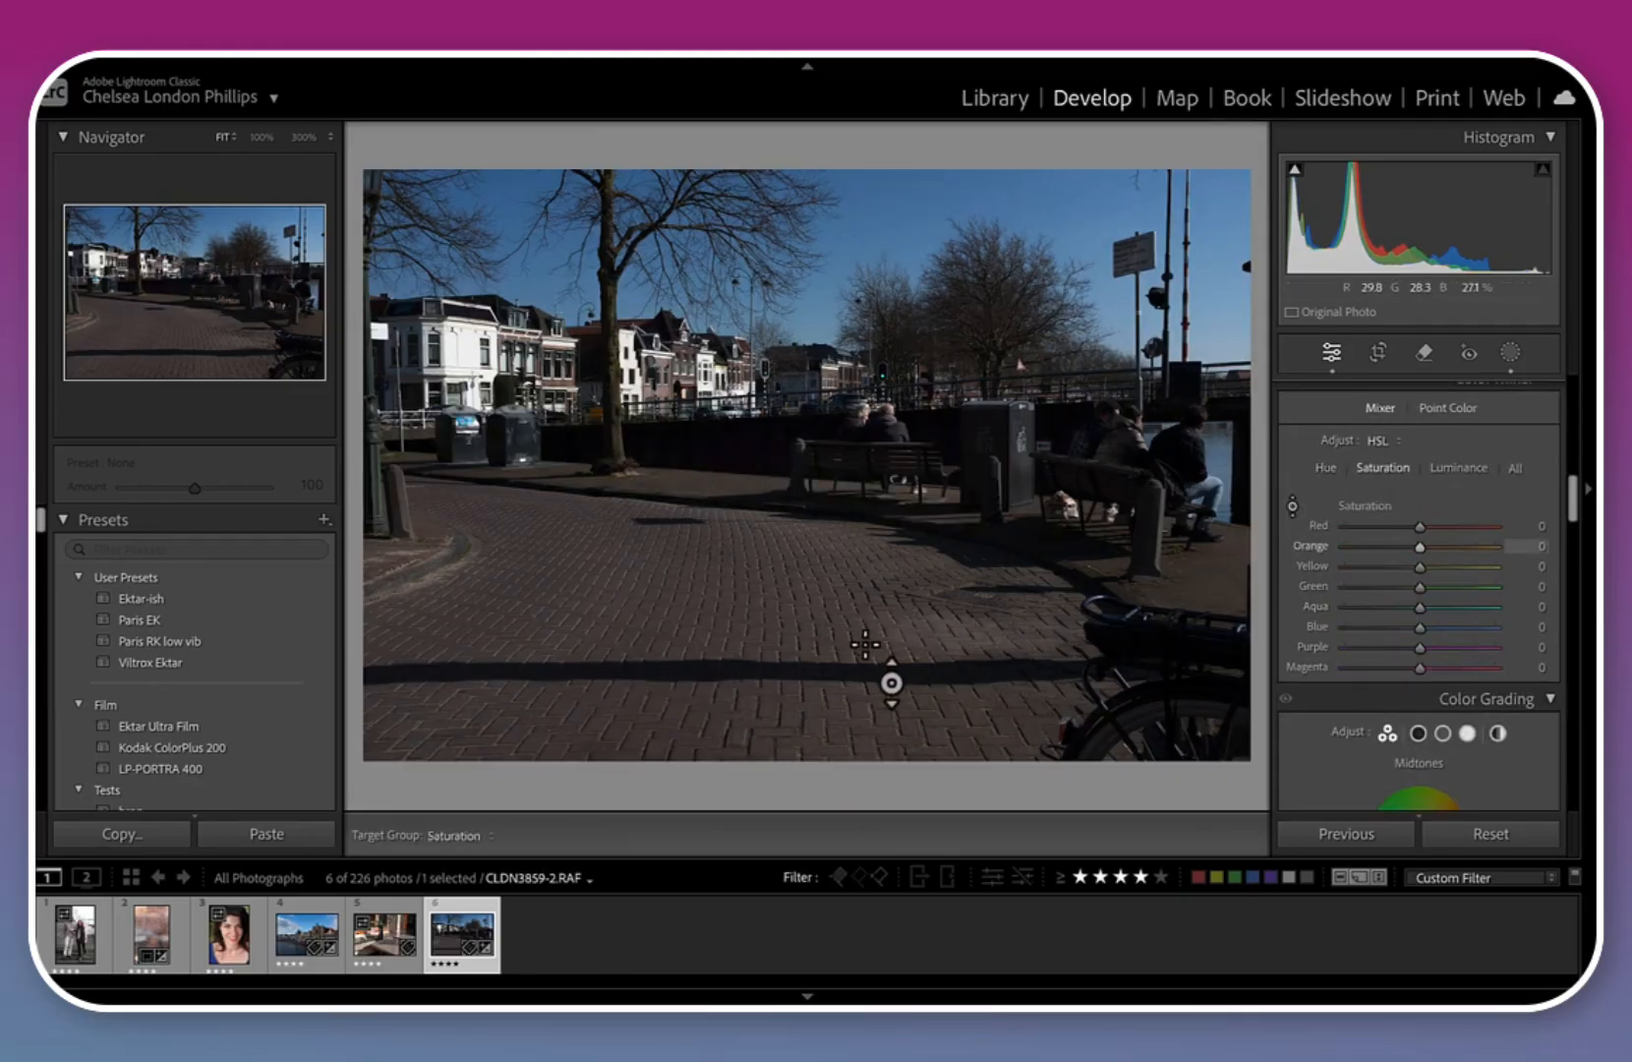
{"action": "left_click_drag", "start_coordinate": [865, 644], "coordinate": [865, 584]}
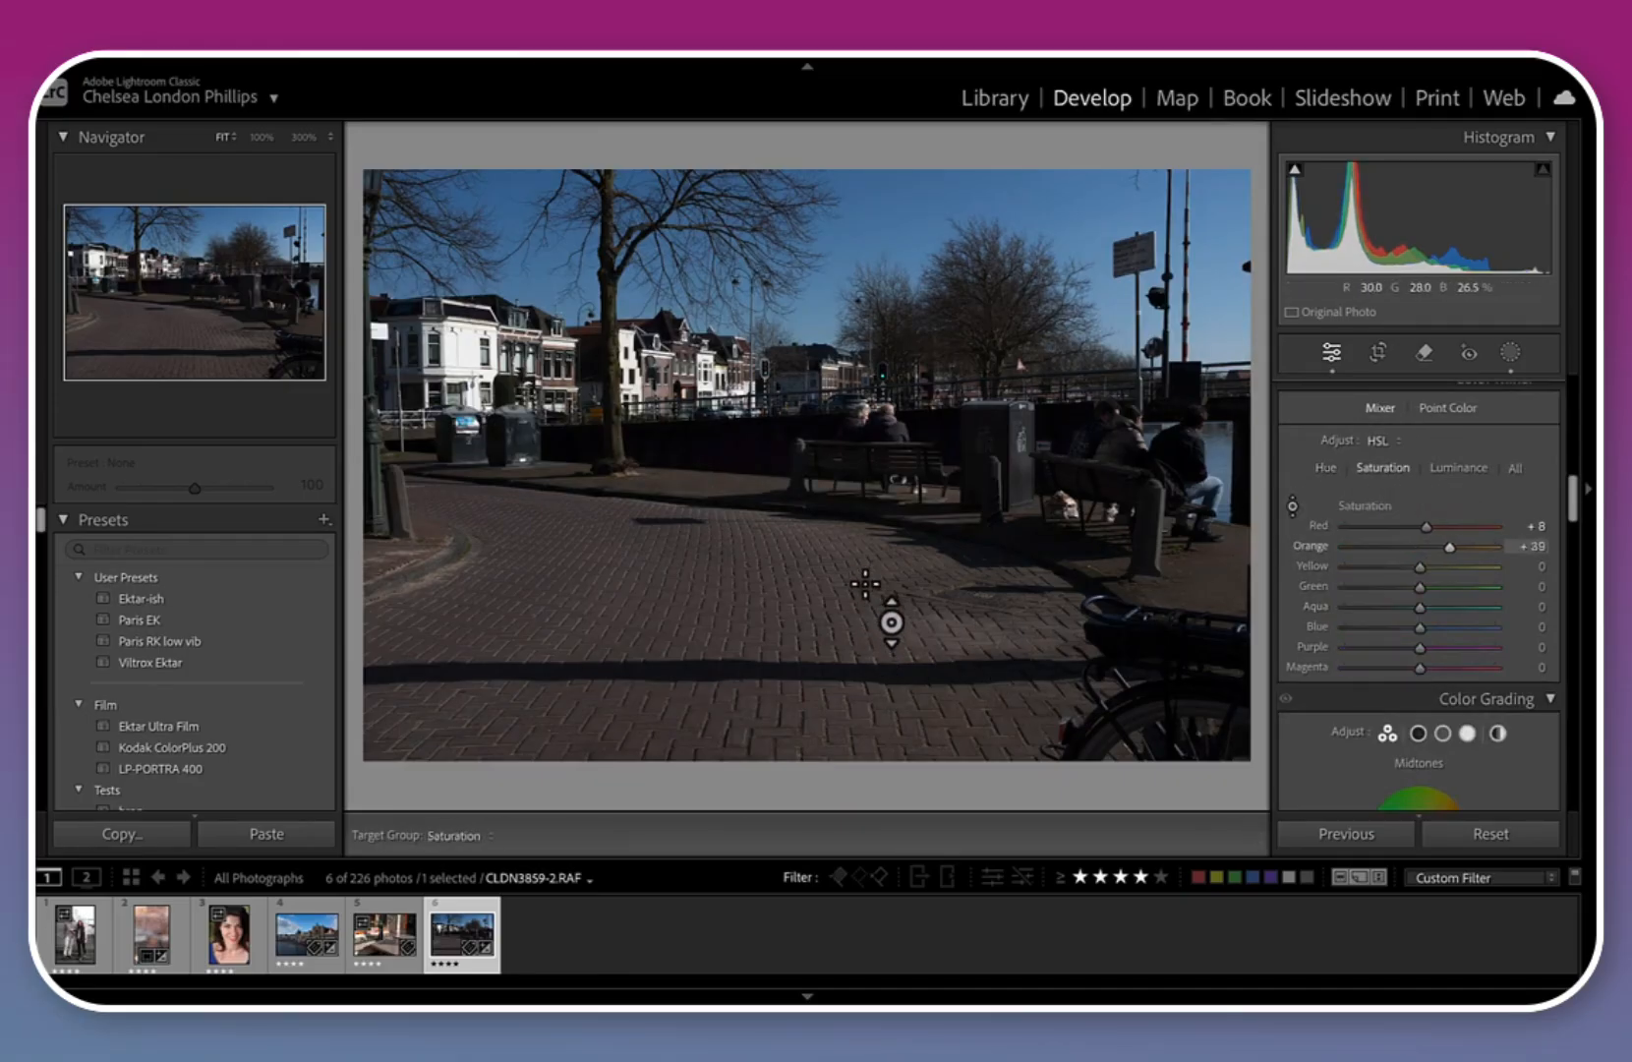
Shift the brick pavement's Hue to Red -5 and Orange -16 with targeted adjustment
{"action": "left_click", "coordinate": [1327, 469]}
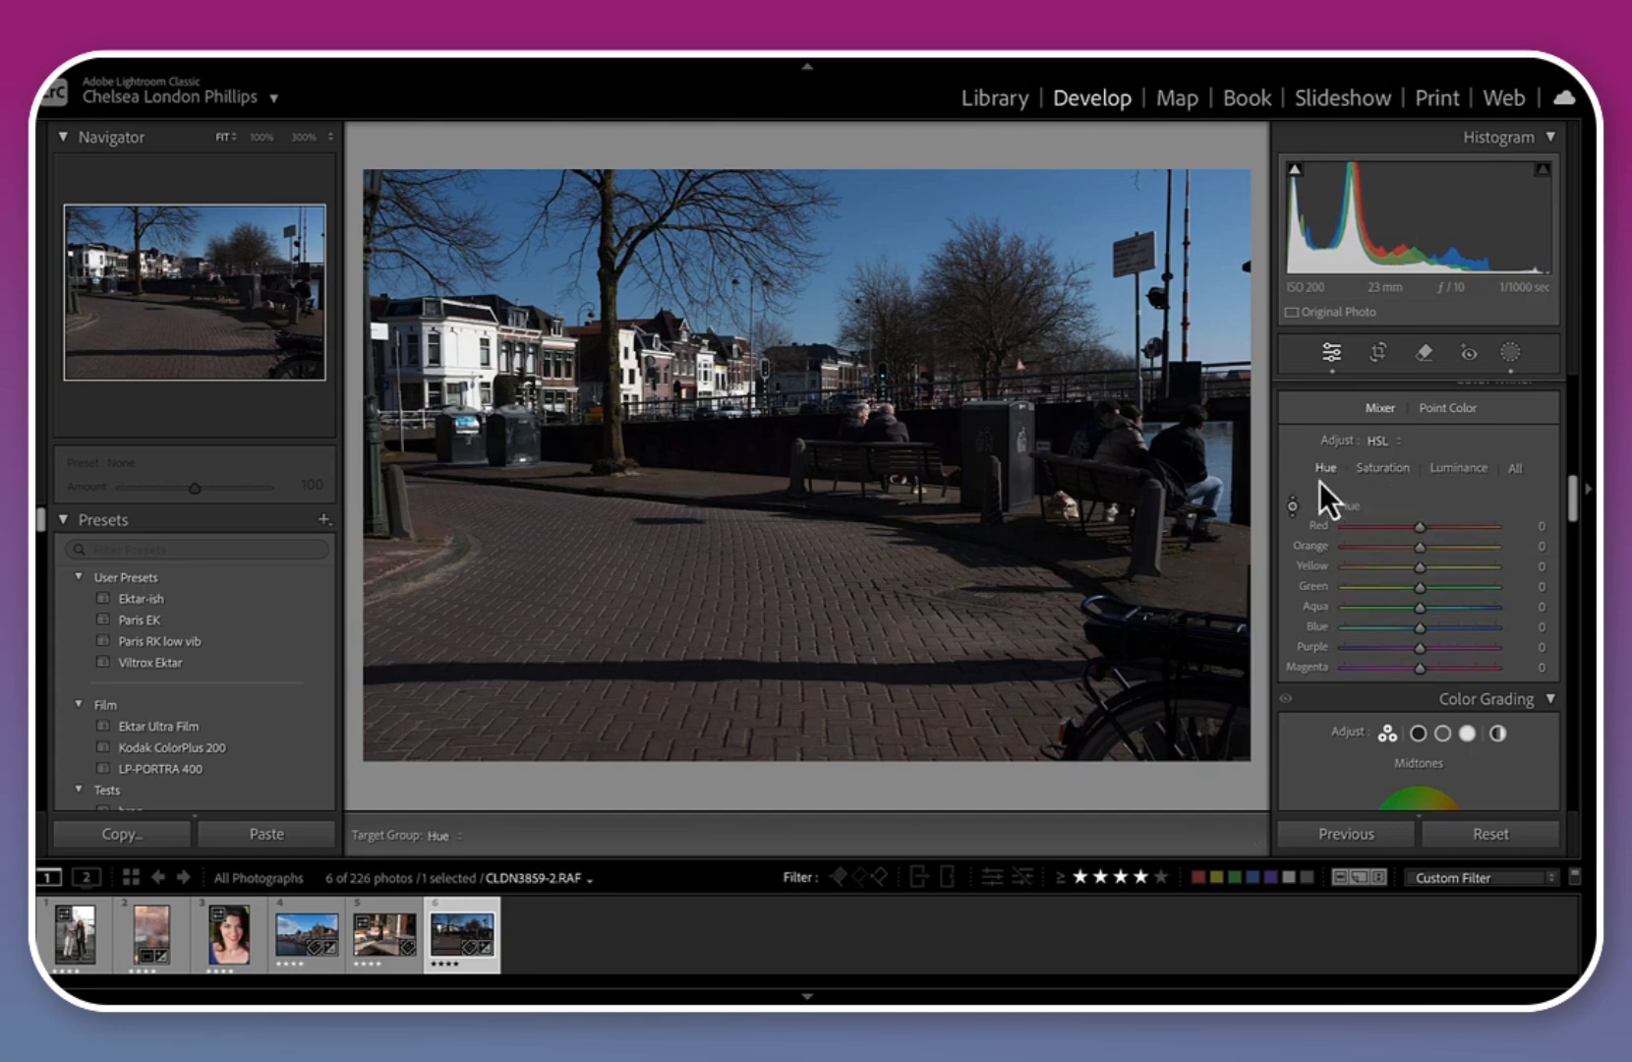
{"action": "left_click_drag", "start_coordinate": [769, 642], "coordinate": [769, 661]}
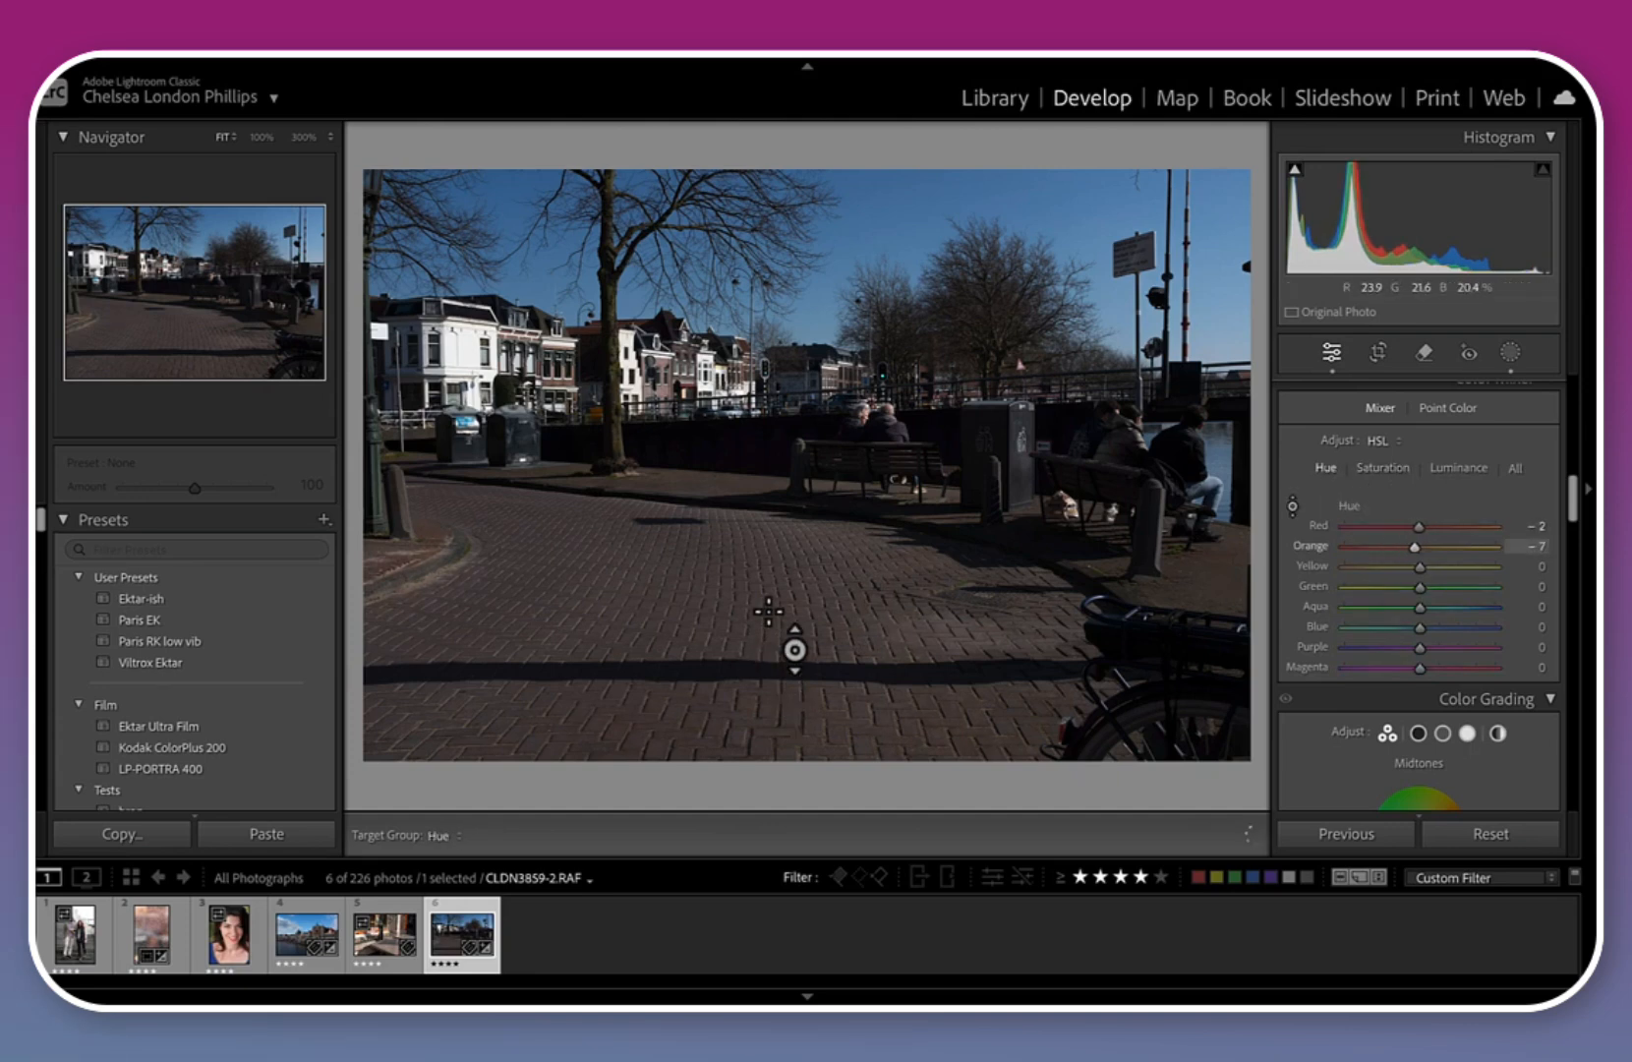
{"action": "left_click_drag", "start_coordinate": [769, 588], "coordinate": [772, 610]}
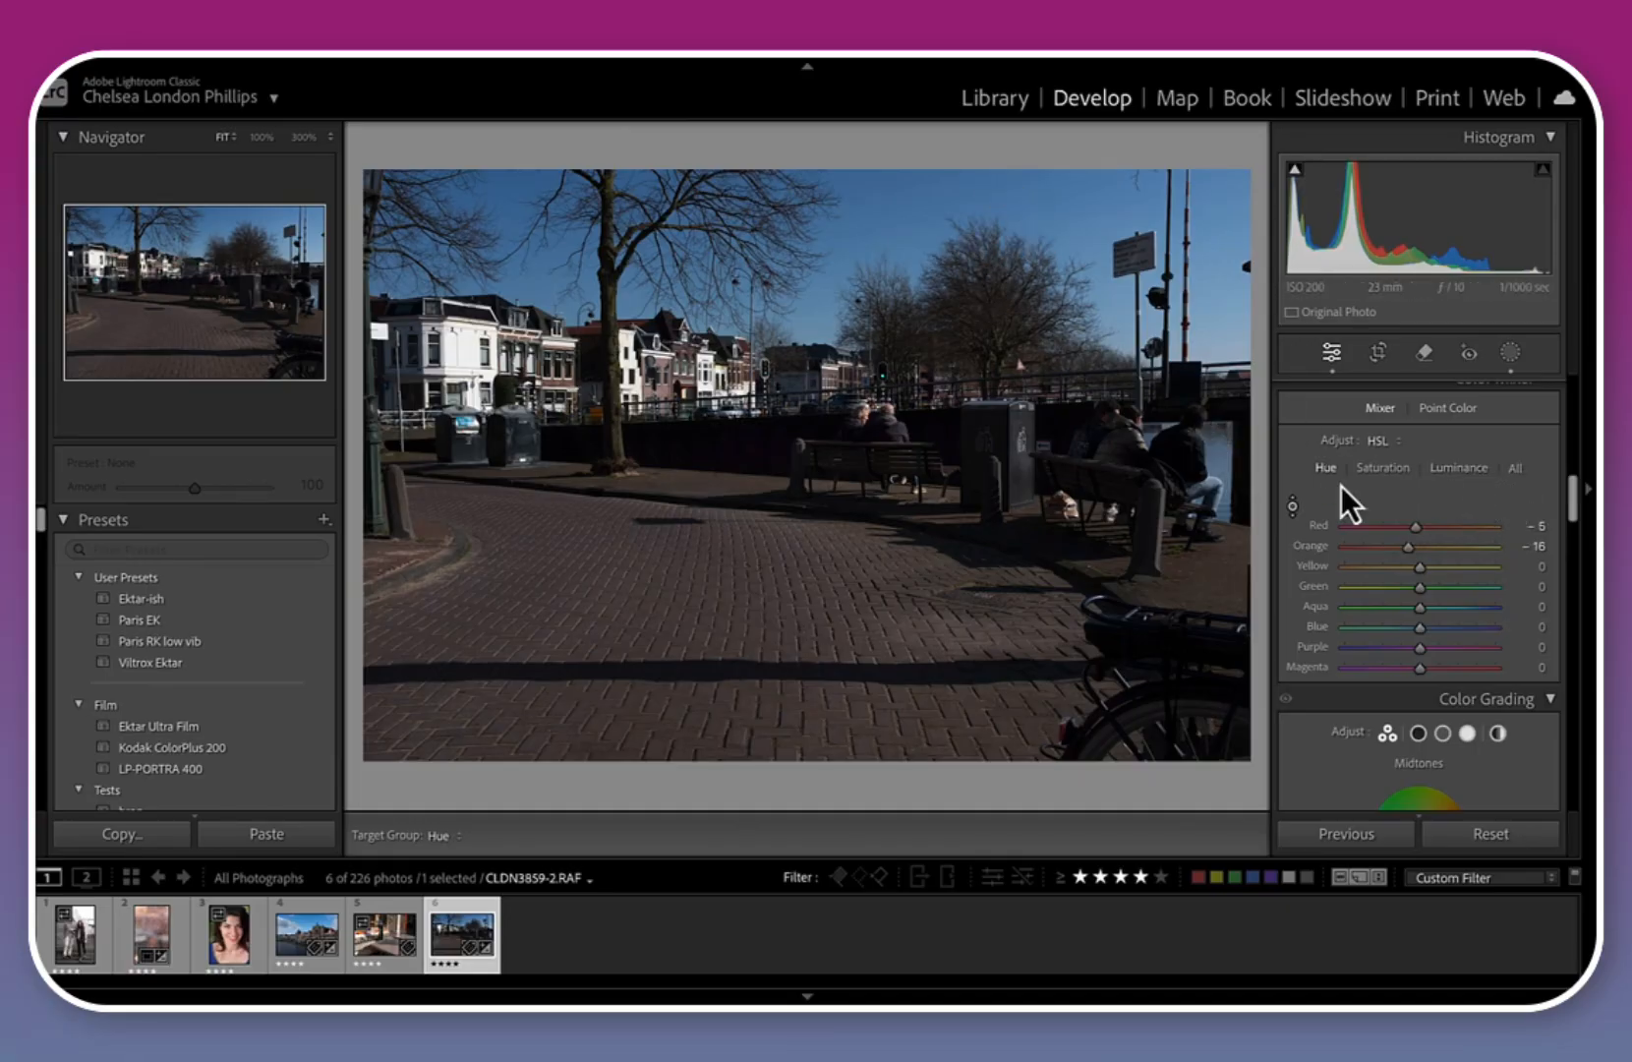
Adjust the sky's Luminance with targeted adjustment to Aqua +1, Blue +22 and Purple -1
{"action": "left_click", "coordinate": [1481, 471]}
{"action": "left_click_drag", "start_coordinate": [1062, 257], "coordinate": [1050, 159]}
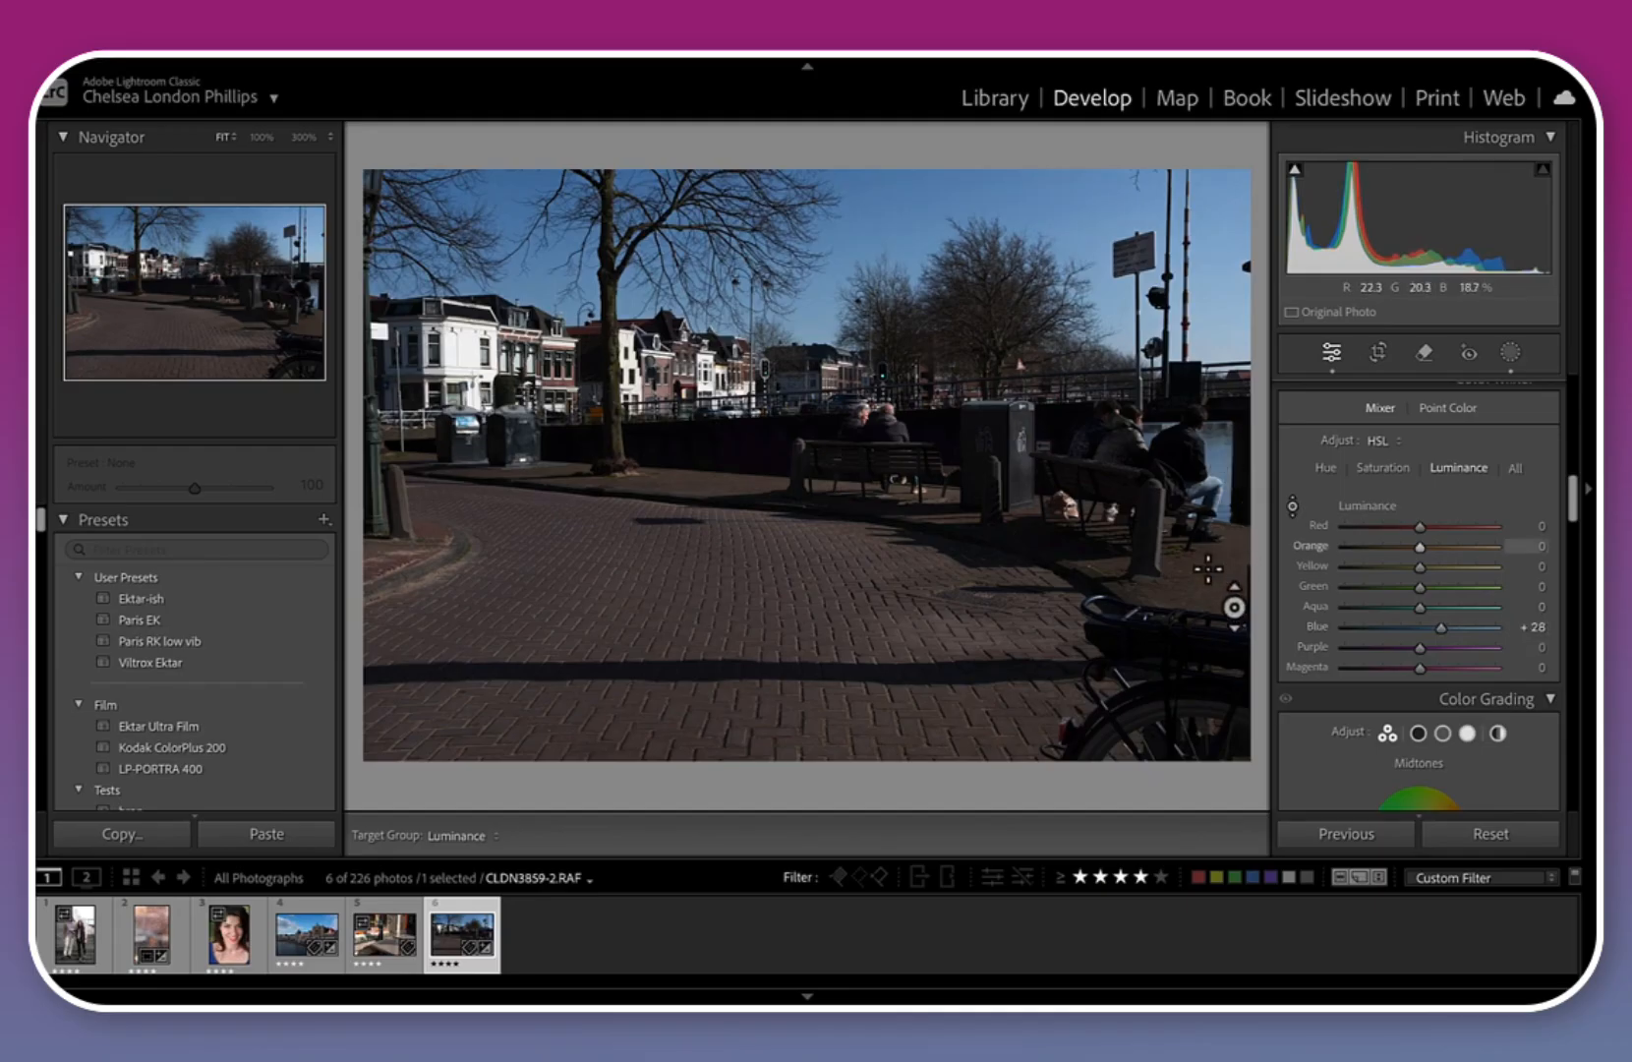
{"action": "left_click_drag", "start_coordinate": [786, 330], "coordinate": [828, 312]}
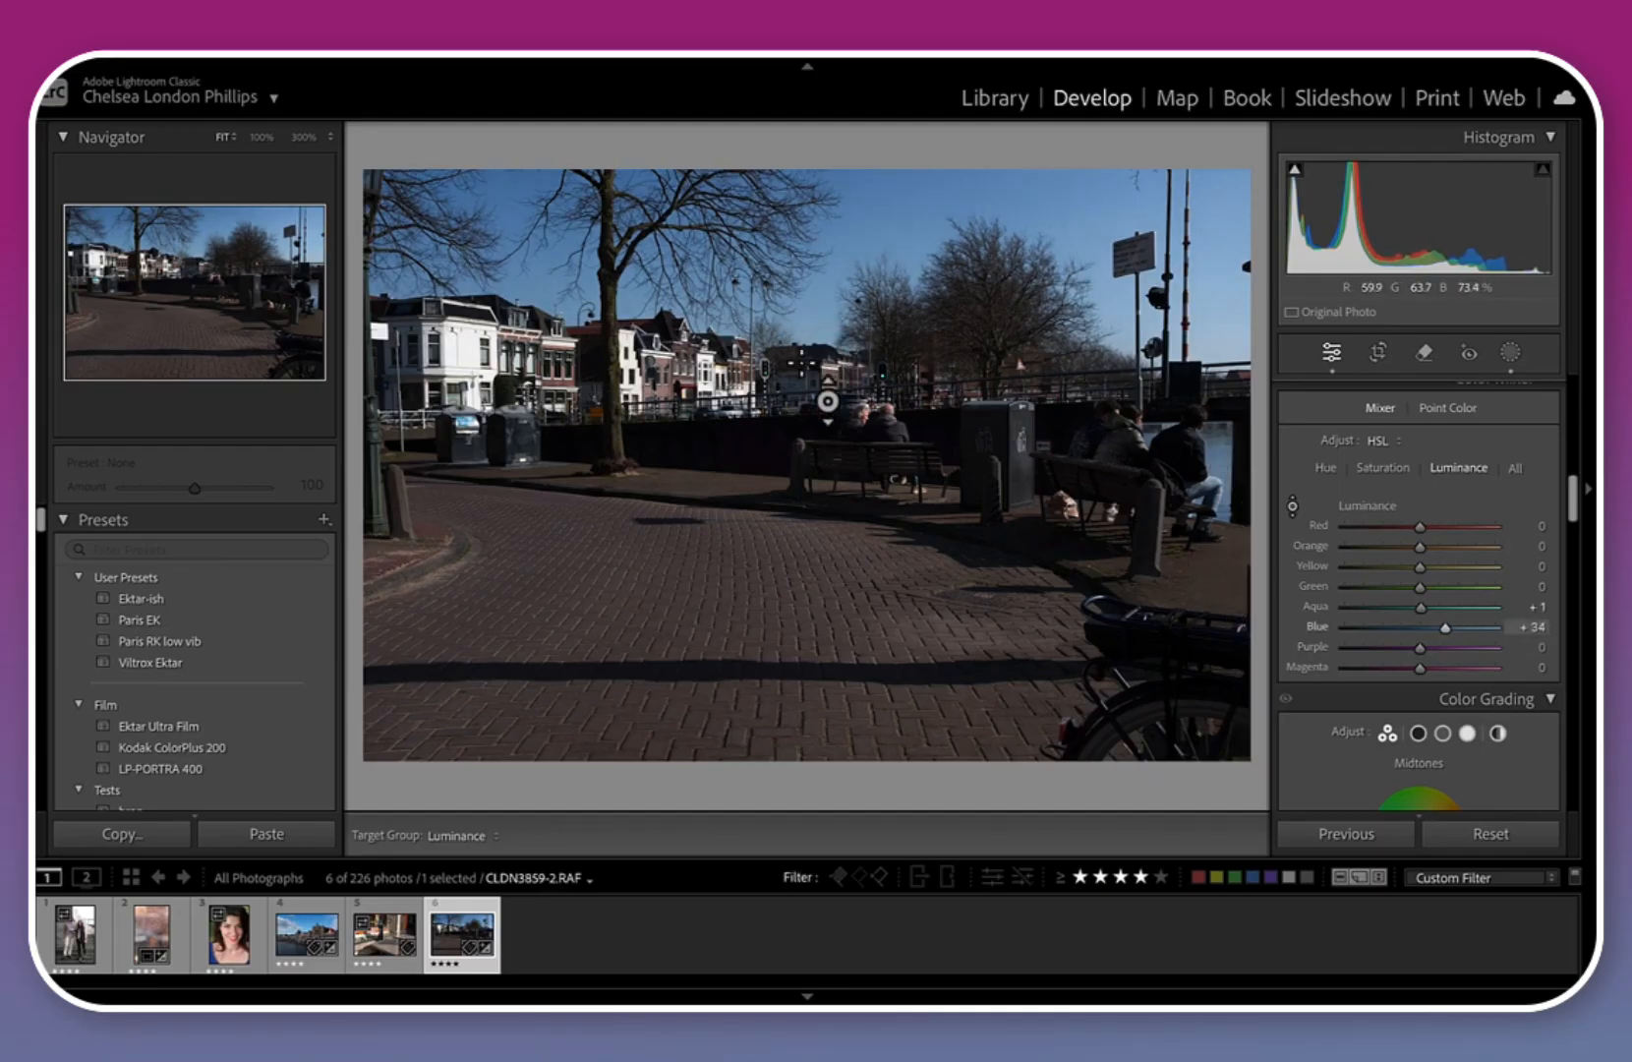
{"action": "mouse_move", "coordinate": [507, 193]}
{"action": "left_mouse_down"}
{"action": "mouse_move", "coordinate": [508, 178]}
{"action": "mouse_move", "coordinate": [508, 194]}
{"action": "left_mouse_up"}
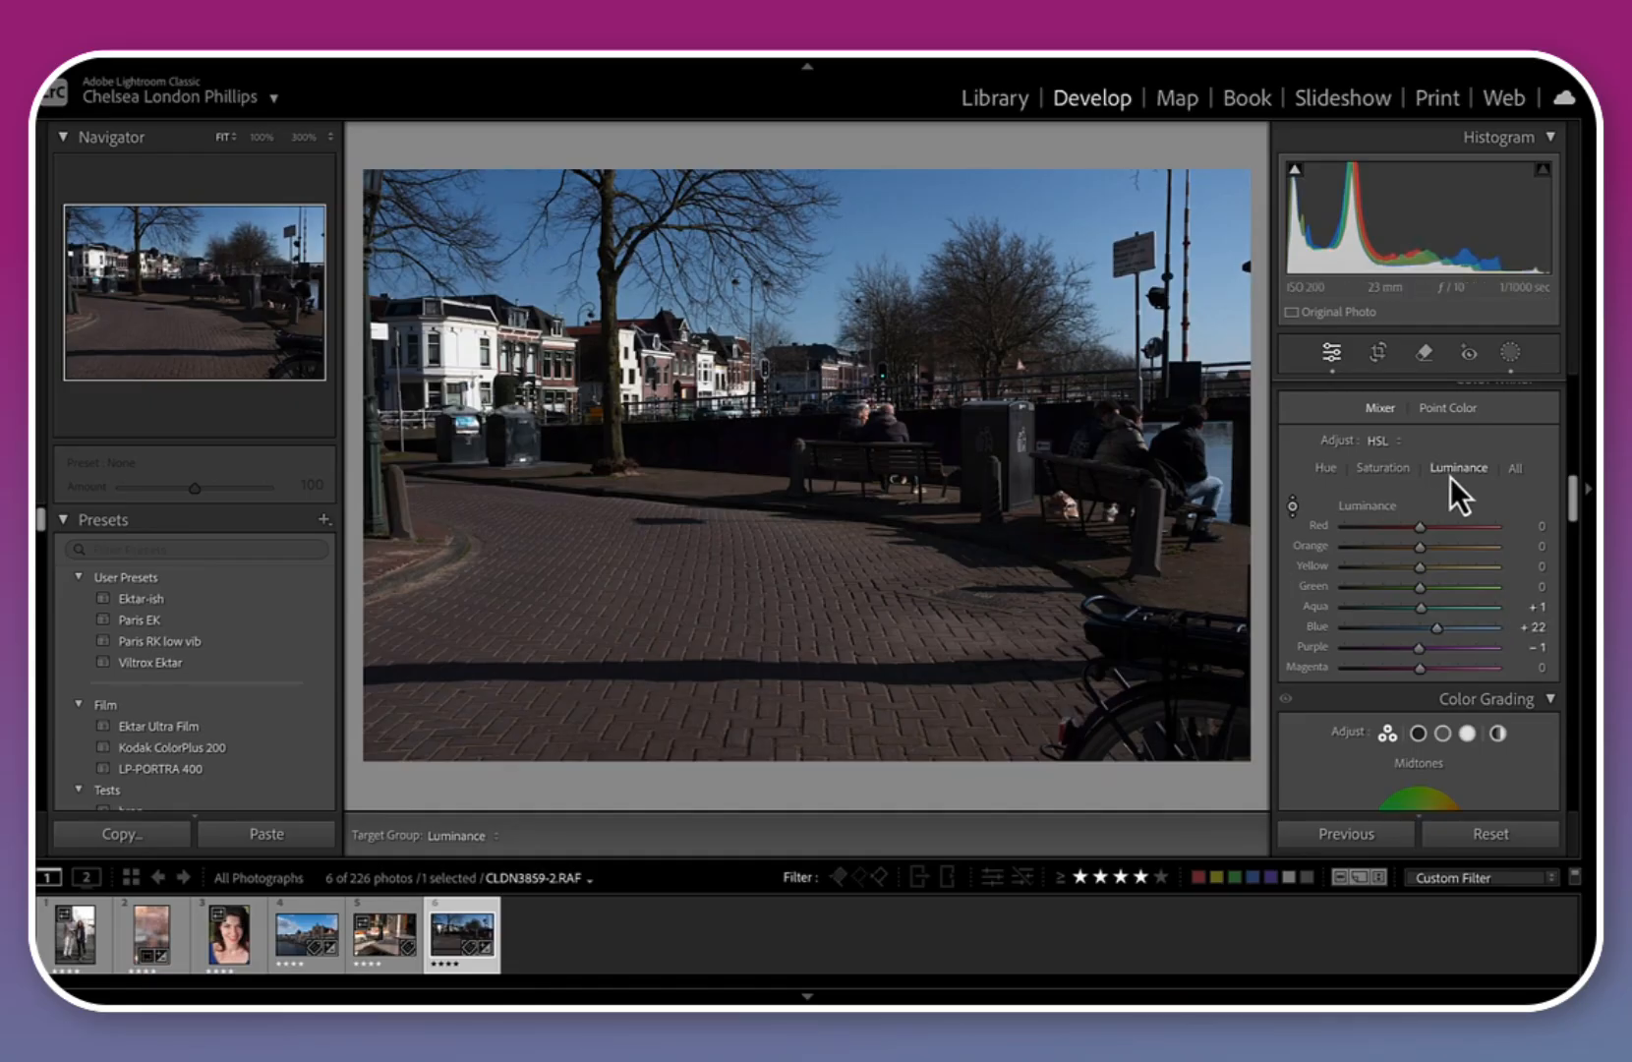
Raise Orange Luminance to +2 on the seated couple's skin with targeted adjustment, and leave the targeted tool
{"action": "left_click_drag", "start_coordinate": [885, 451], "coordinate": [889, 453]}
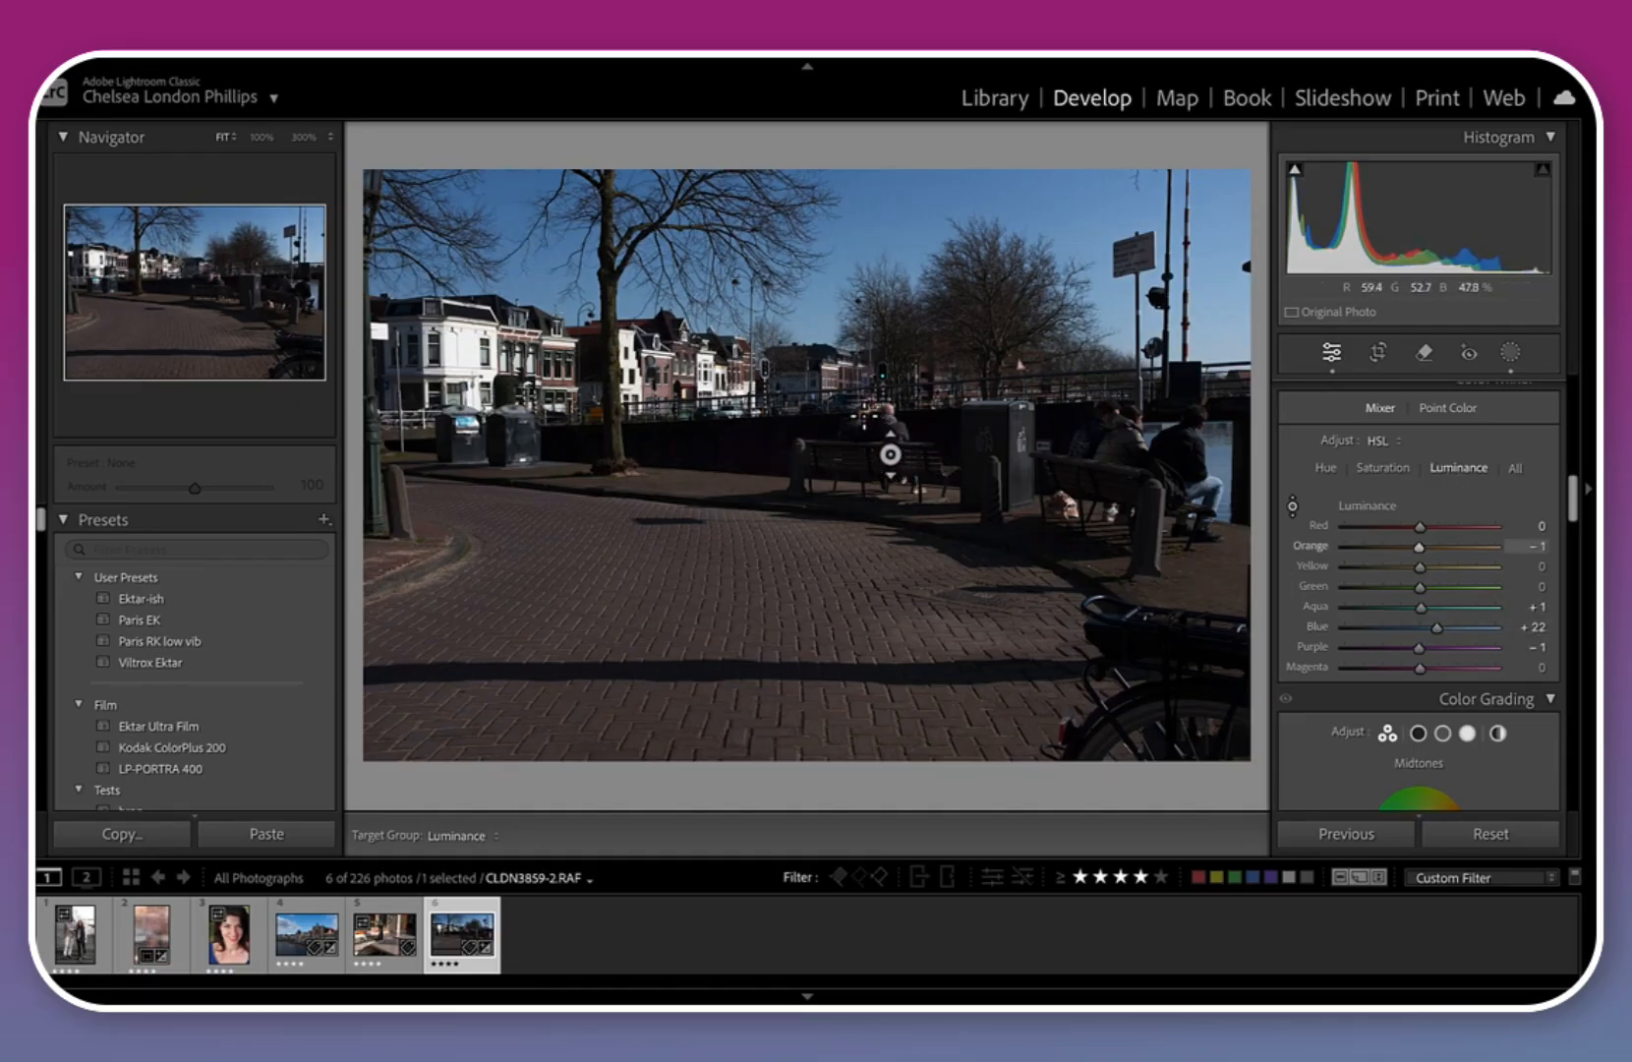
{"action": "scroll", "coordinate": [864, 416], "scroll_direction": "up", "scroll_amount": 4}
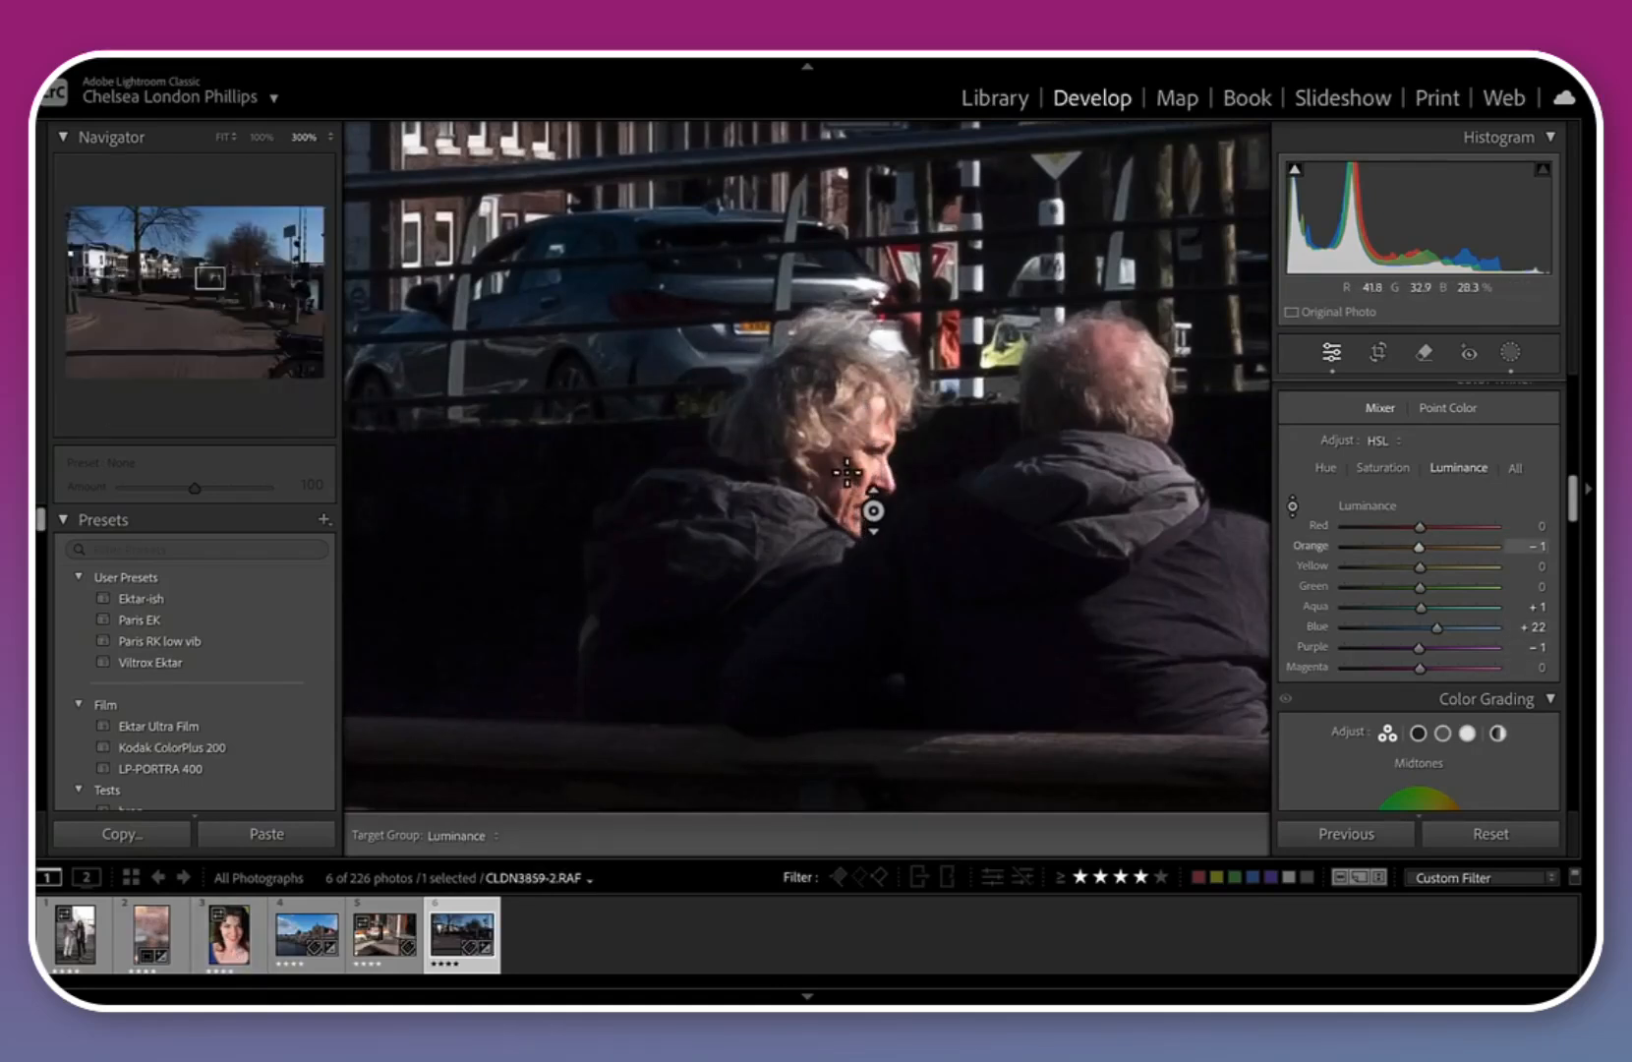
{"action": "left_click_drag", "start_coordinate": [869, 469], "coordinate": [868, 406]}
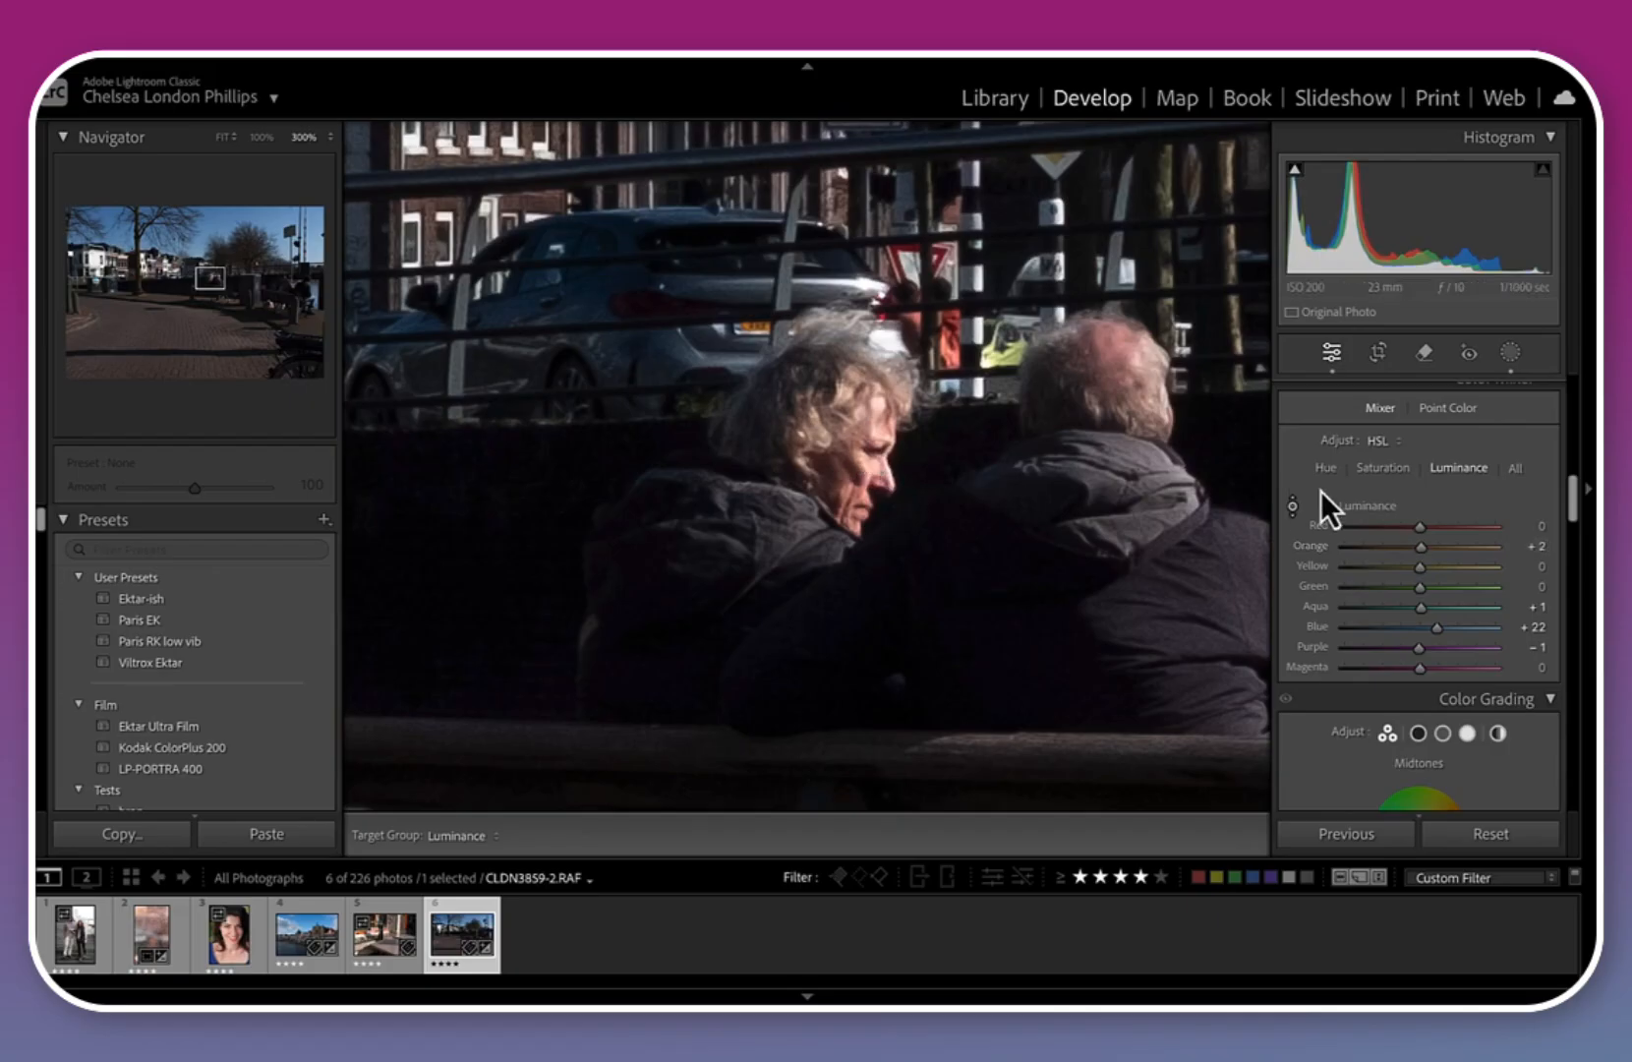
{"action": "left_click", "coordinate": [1292, 509]}
{"action": "left_click", "coordinate": [986, 553]}
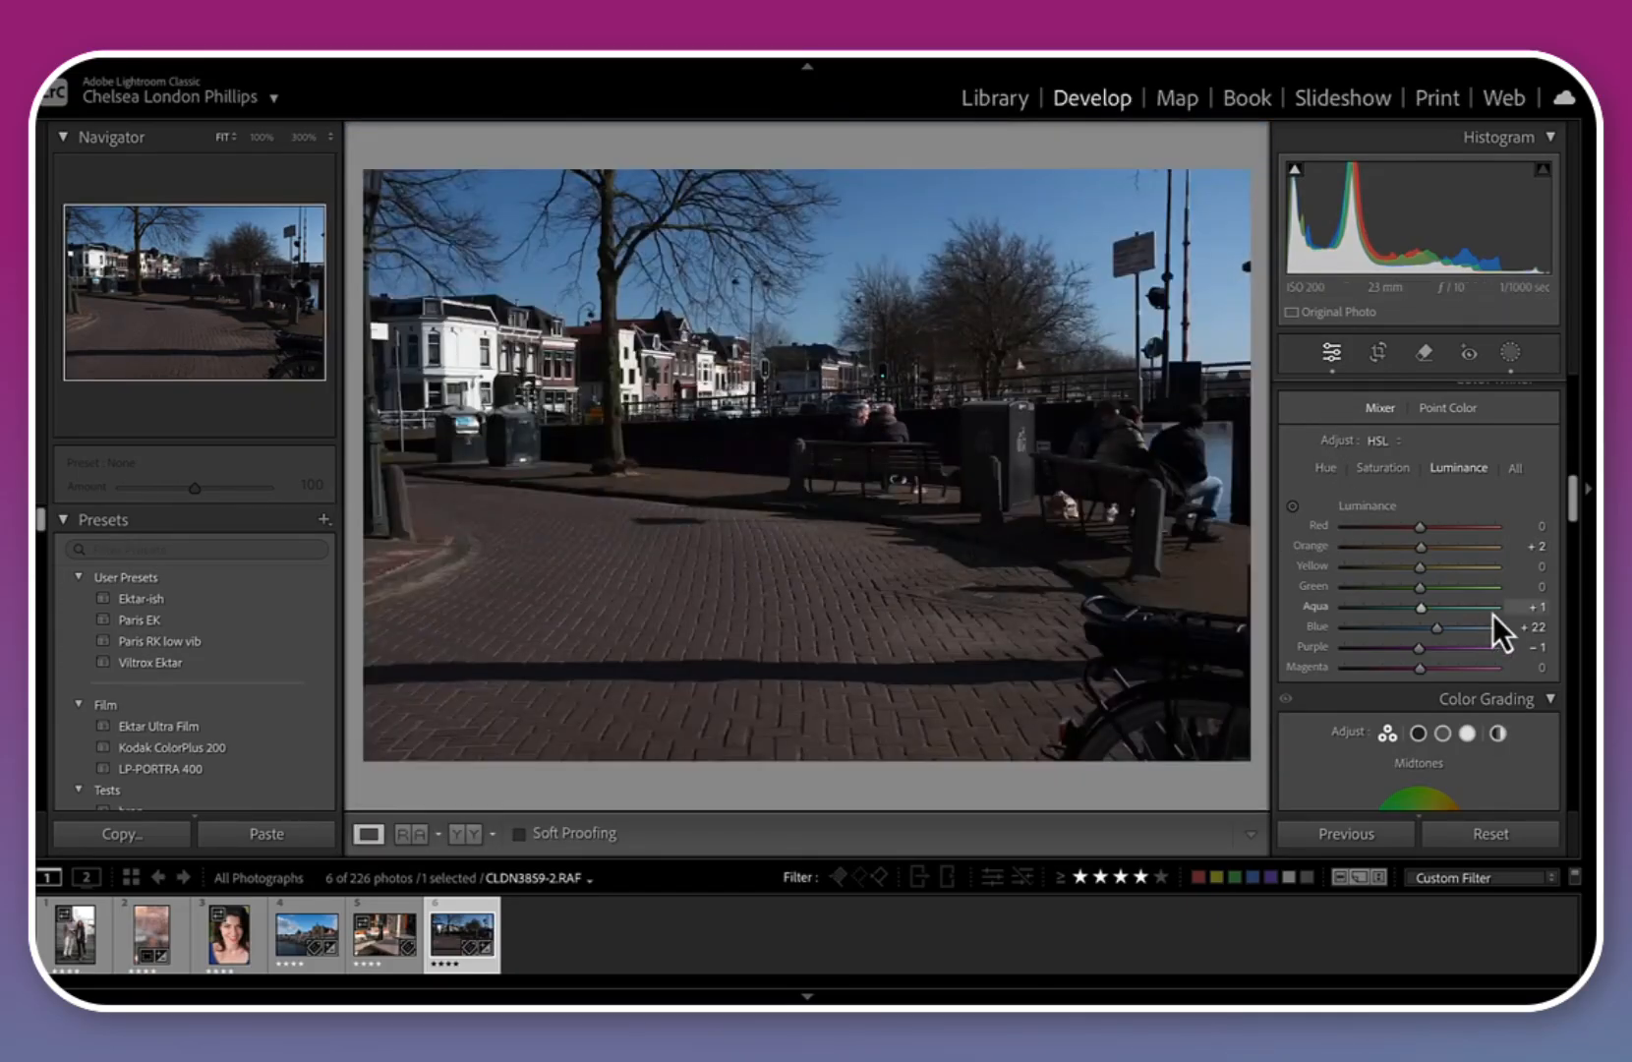
Try a strong blue tint in the Color Grading shadows and reset it
{"action": "scroll", "coordinate": [1494, 614], "scroll_direction": "down", "scroll_amount": 5}
{"action": "scroll", "coordinate": [1494, 615], "scroll_direction": "up", "scroll_amount": 2}
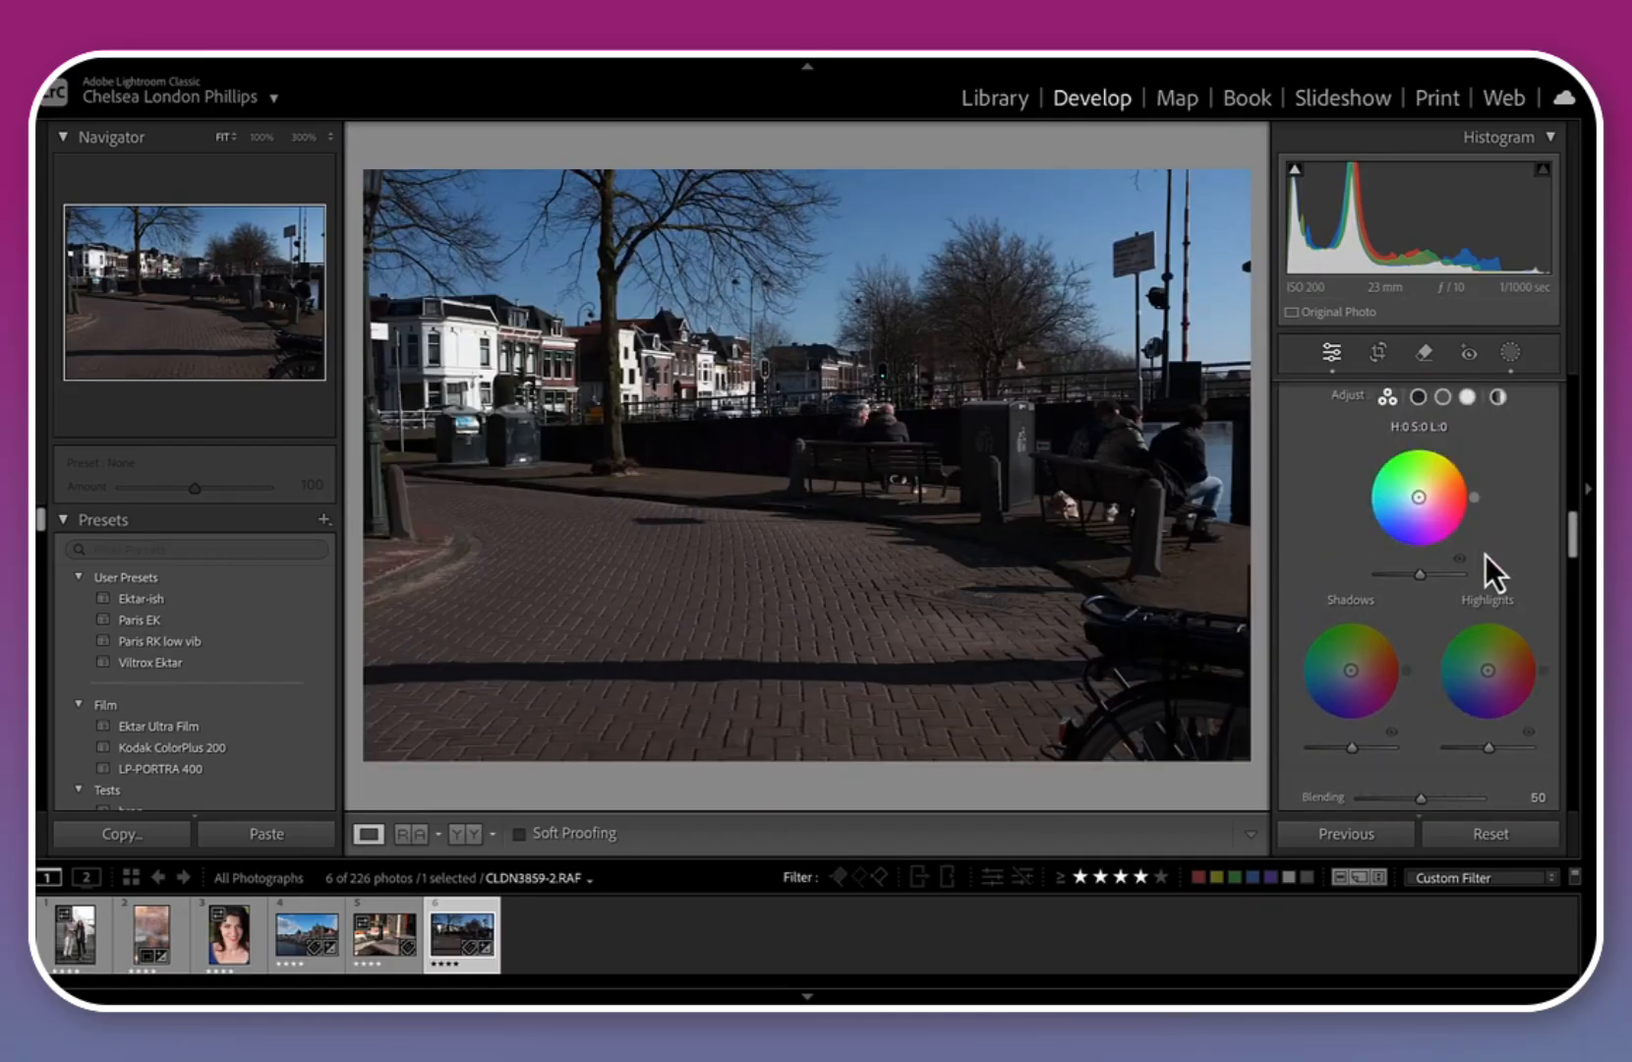
{"action": "scroll", "coordinate": [1486, 555], "scroll_direction": "up", "scroll_amount": 1}
{"action": "scroll", "coordinate": [1487, 556], "scroll_direction": "down", "scroll_amount": 2}
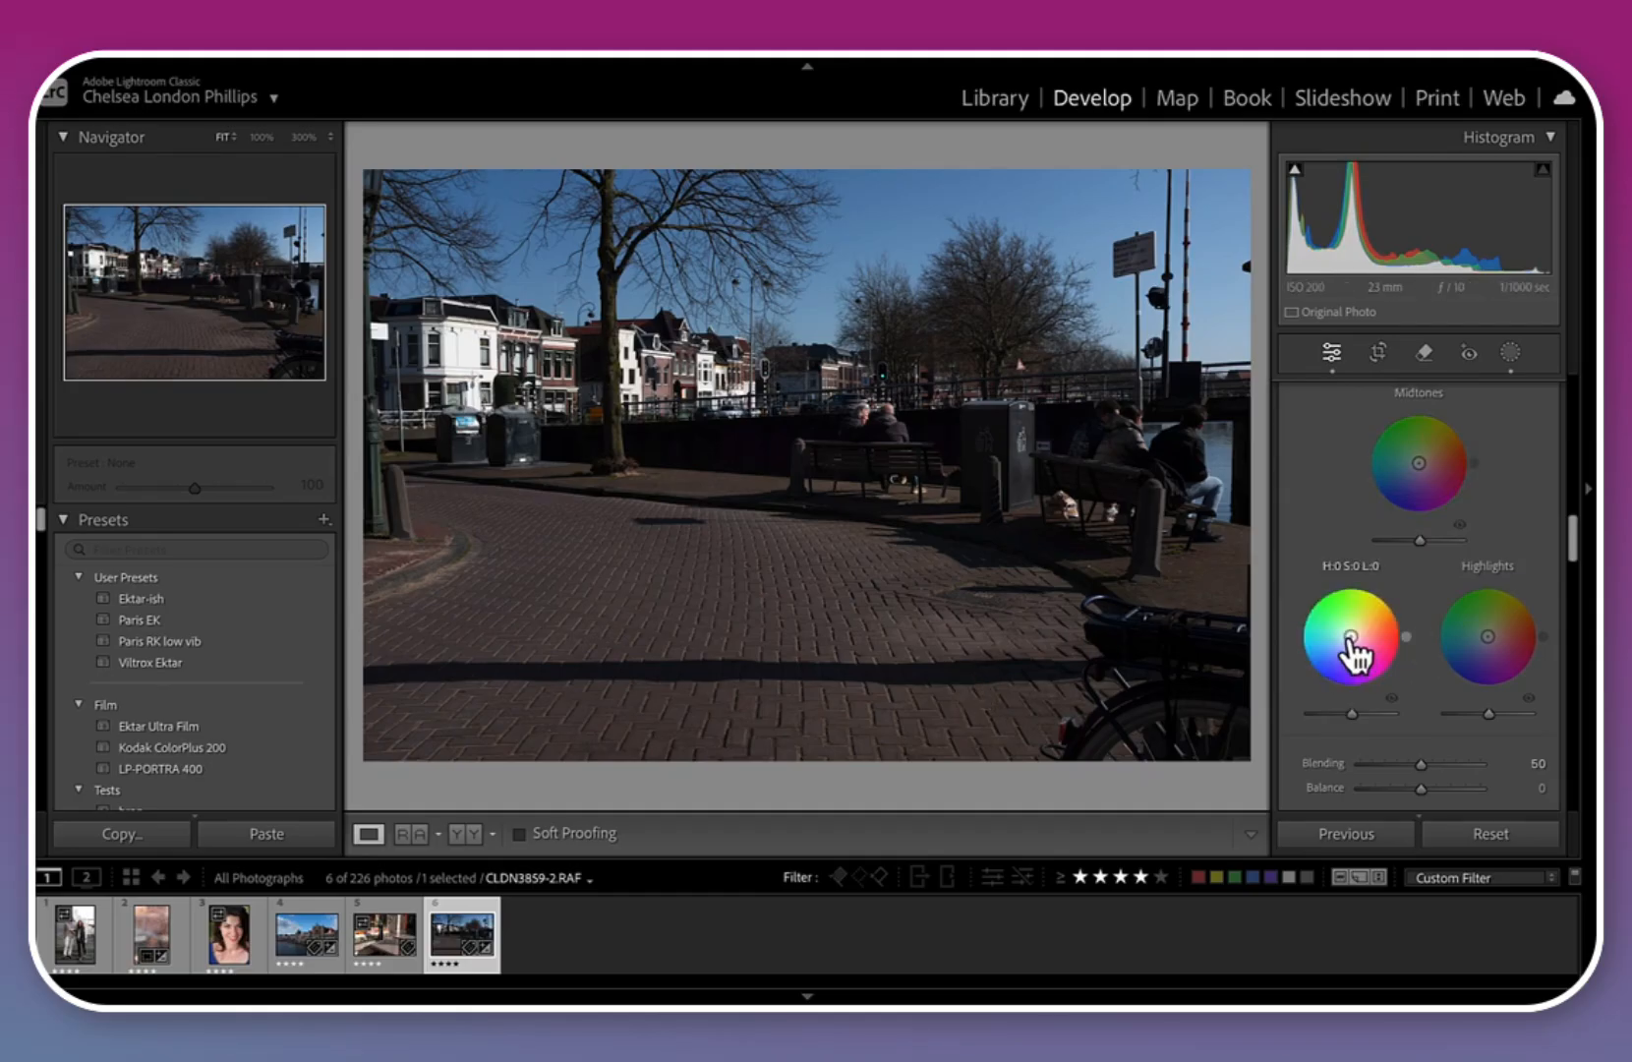
{"action": "left_click_drag", "start_coordinate": [1350, 639], "coordinate": [1327, 671]}
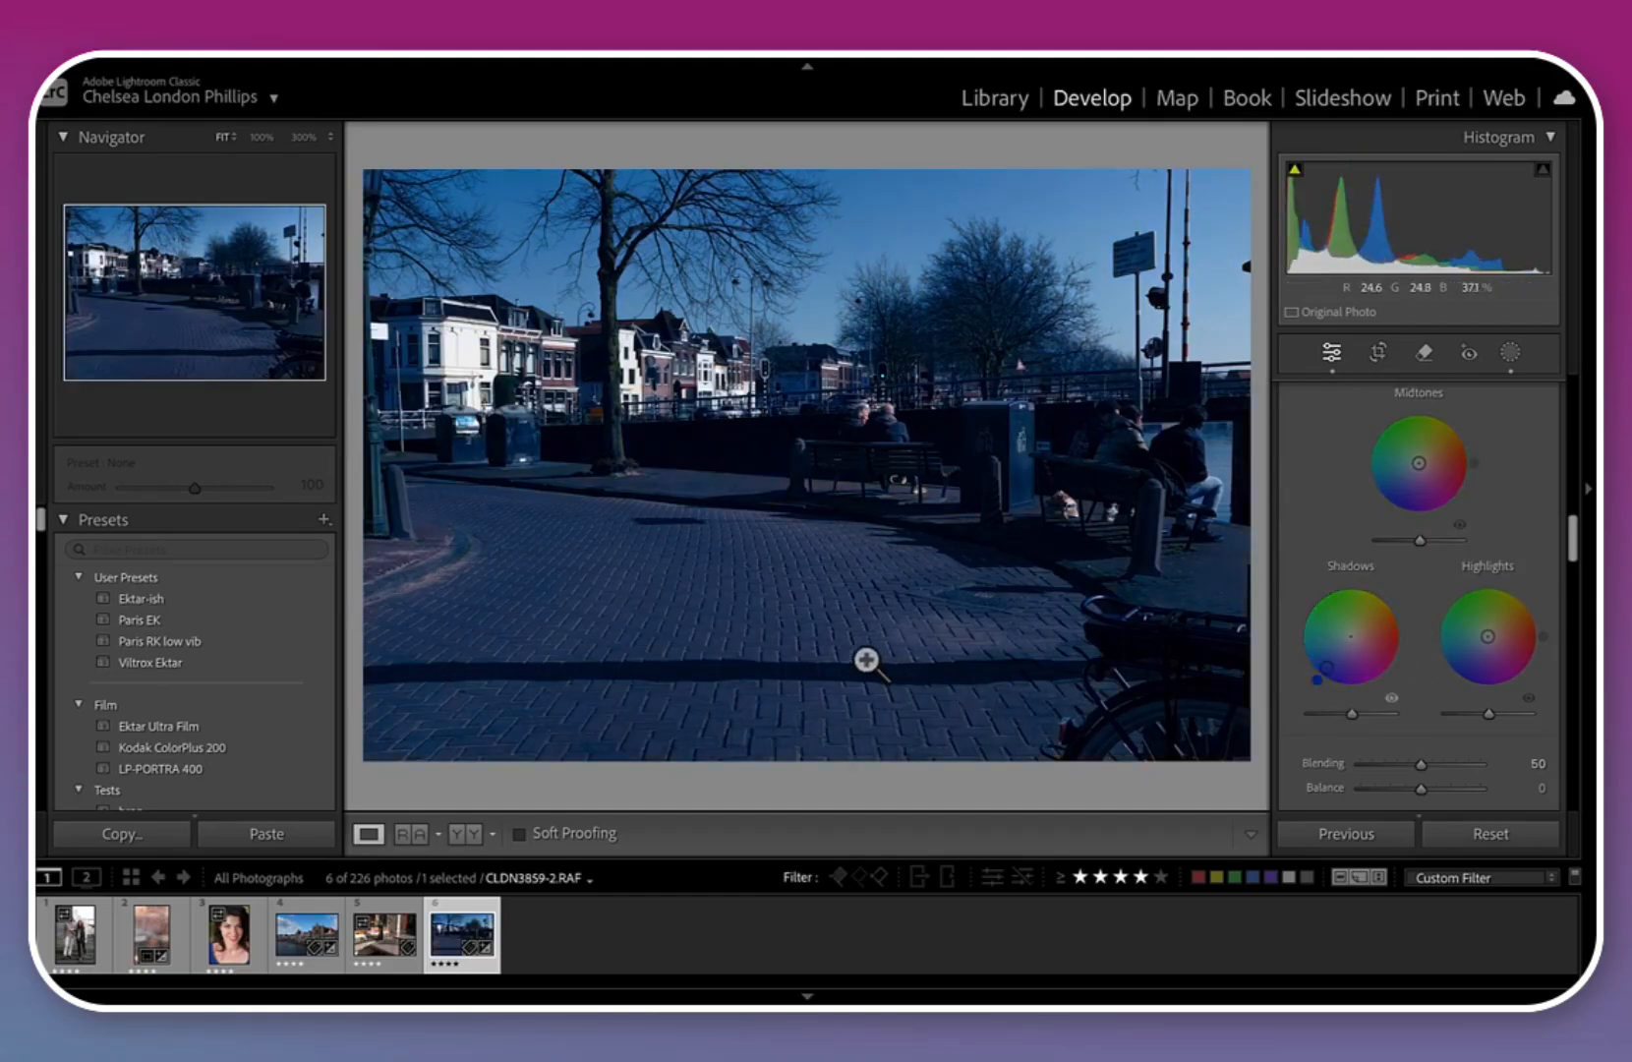
{"action": "double_click", "coordinate": [1353, 645]}
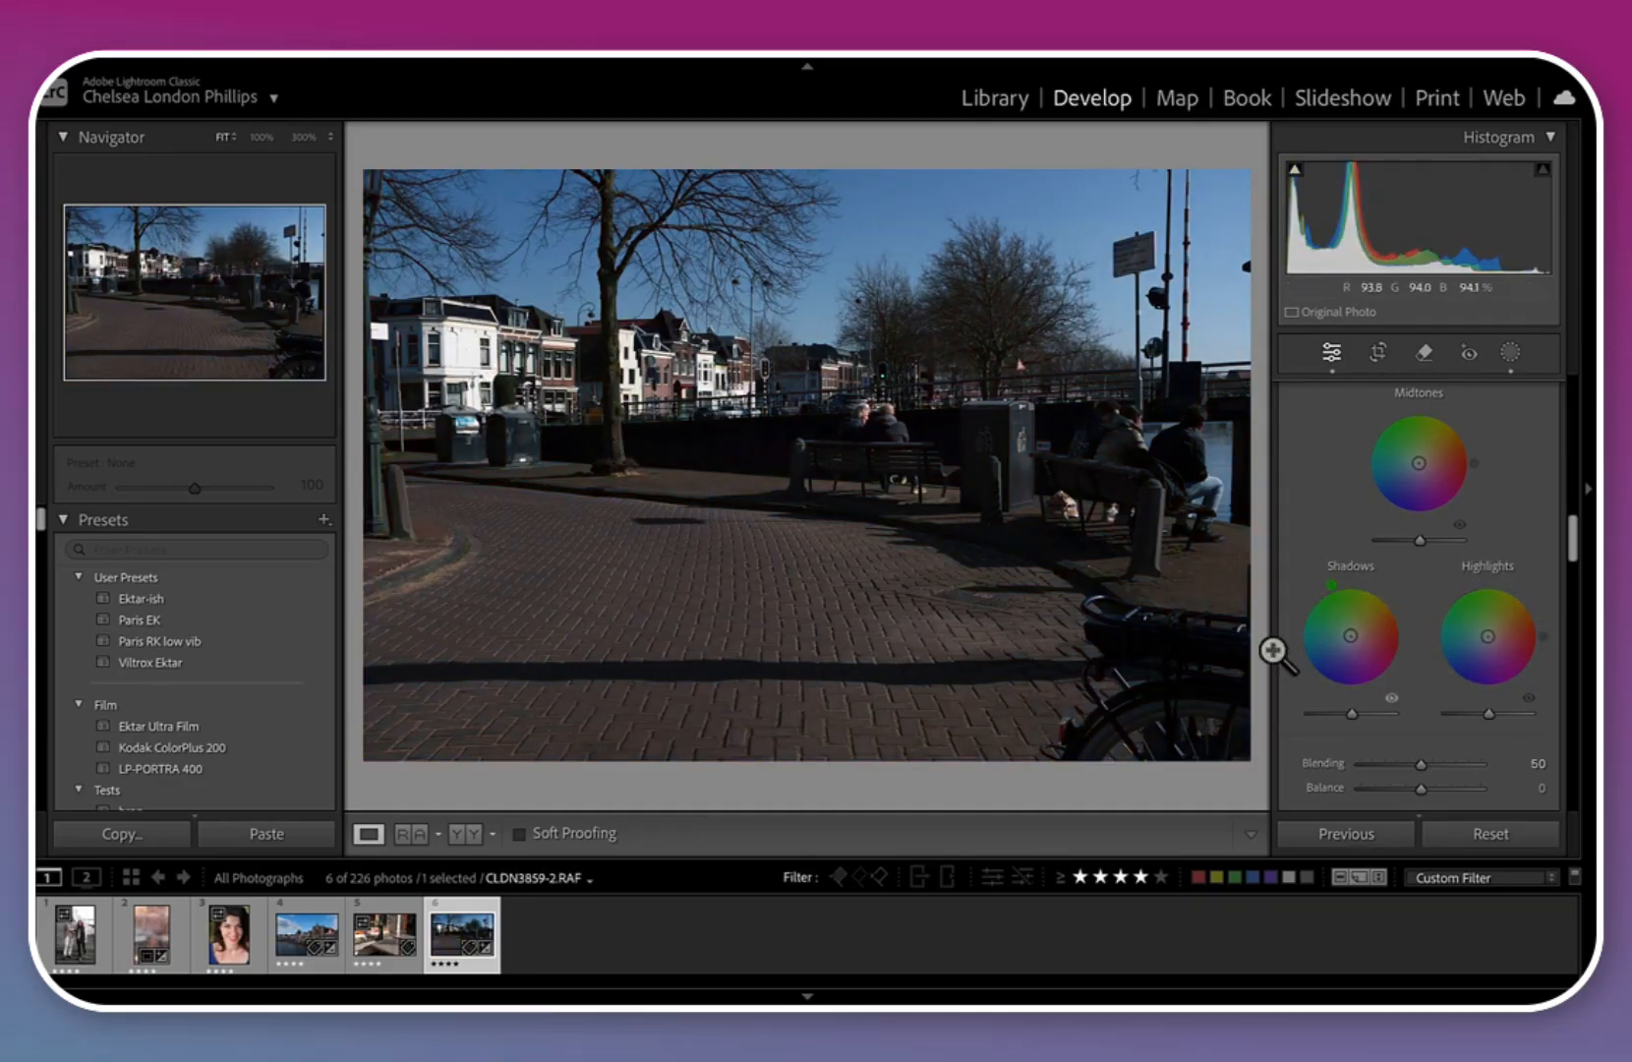
Try an orange Highlights tint at H:25 S:100 with a teal Shadows tint at H:212 S:100, and pull both back to neutral
{"action": "left_click_drag", "start_coordinate": [1494, 649], "coordinate": [1584, 606]}
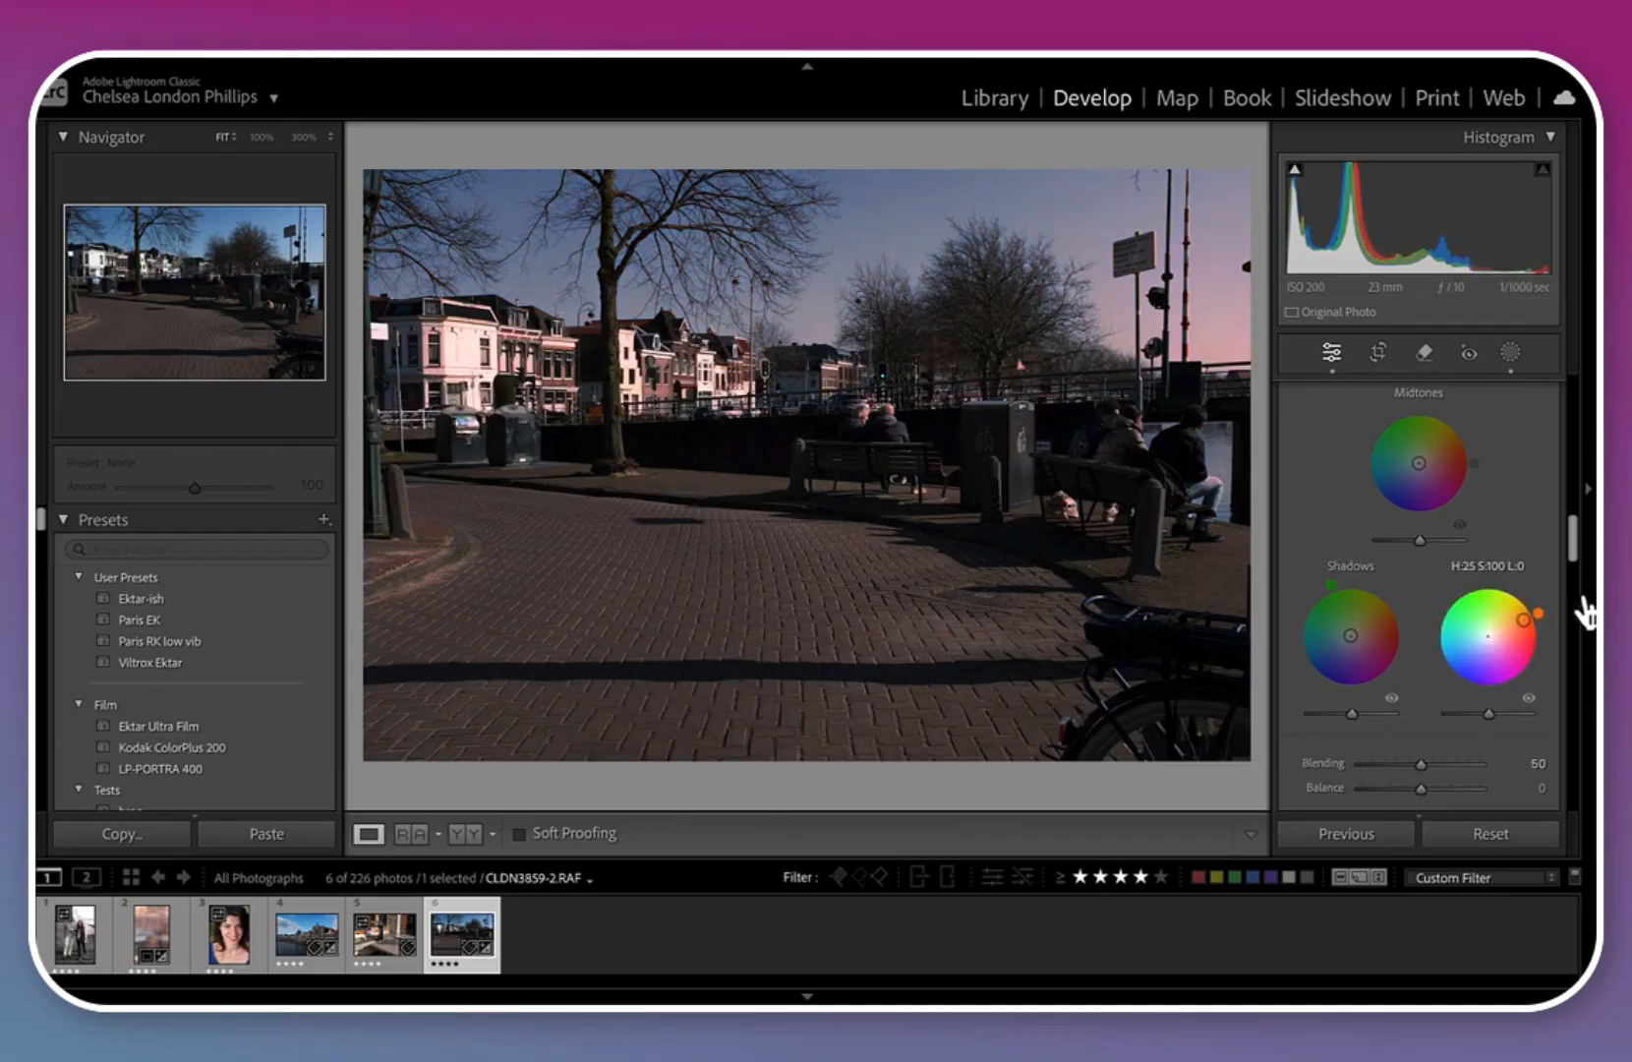
{"action": "left_click_drag", "start_coordinate": [1355, 657], "coordinate": [1311, 685]}
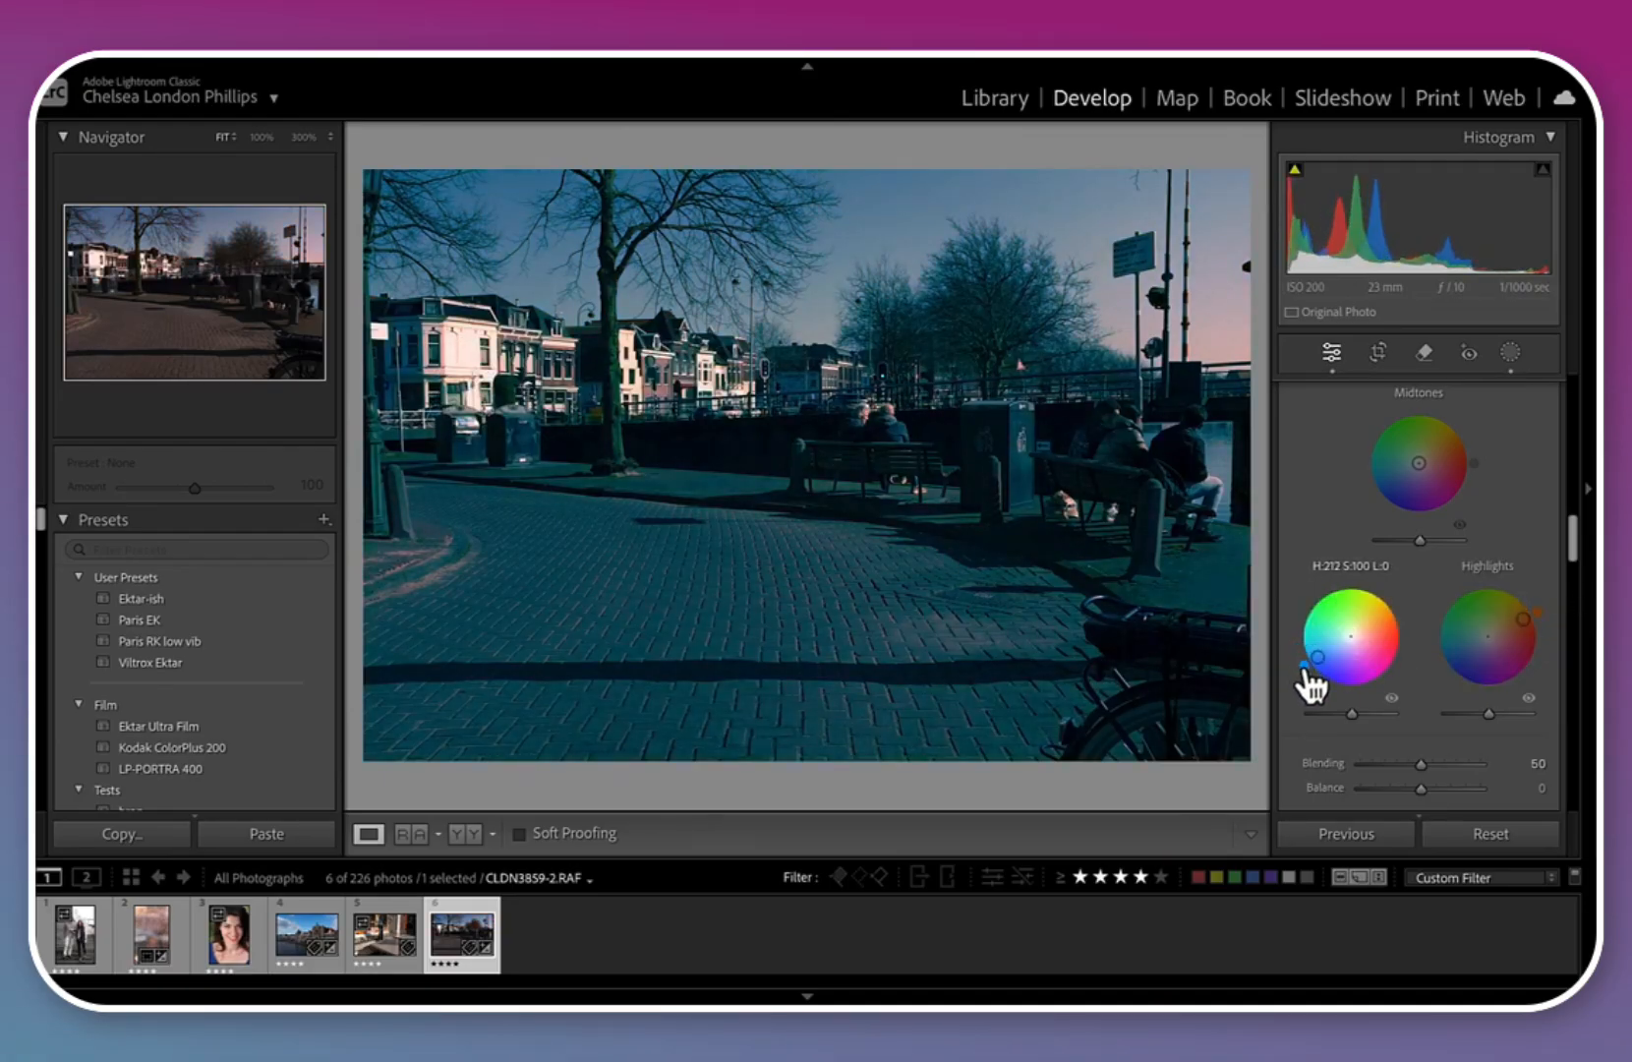
{"action": "left_click", "coordinate": [1350, 639]}
{"action": "left_click", "coordinate": [1488, 638]}
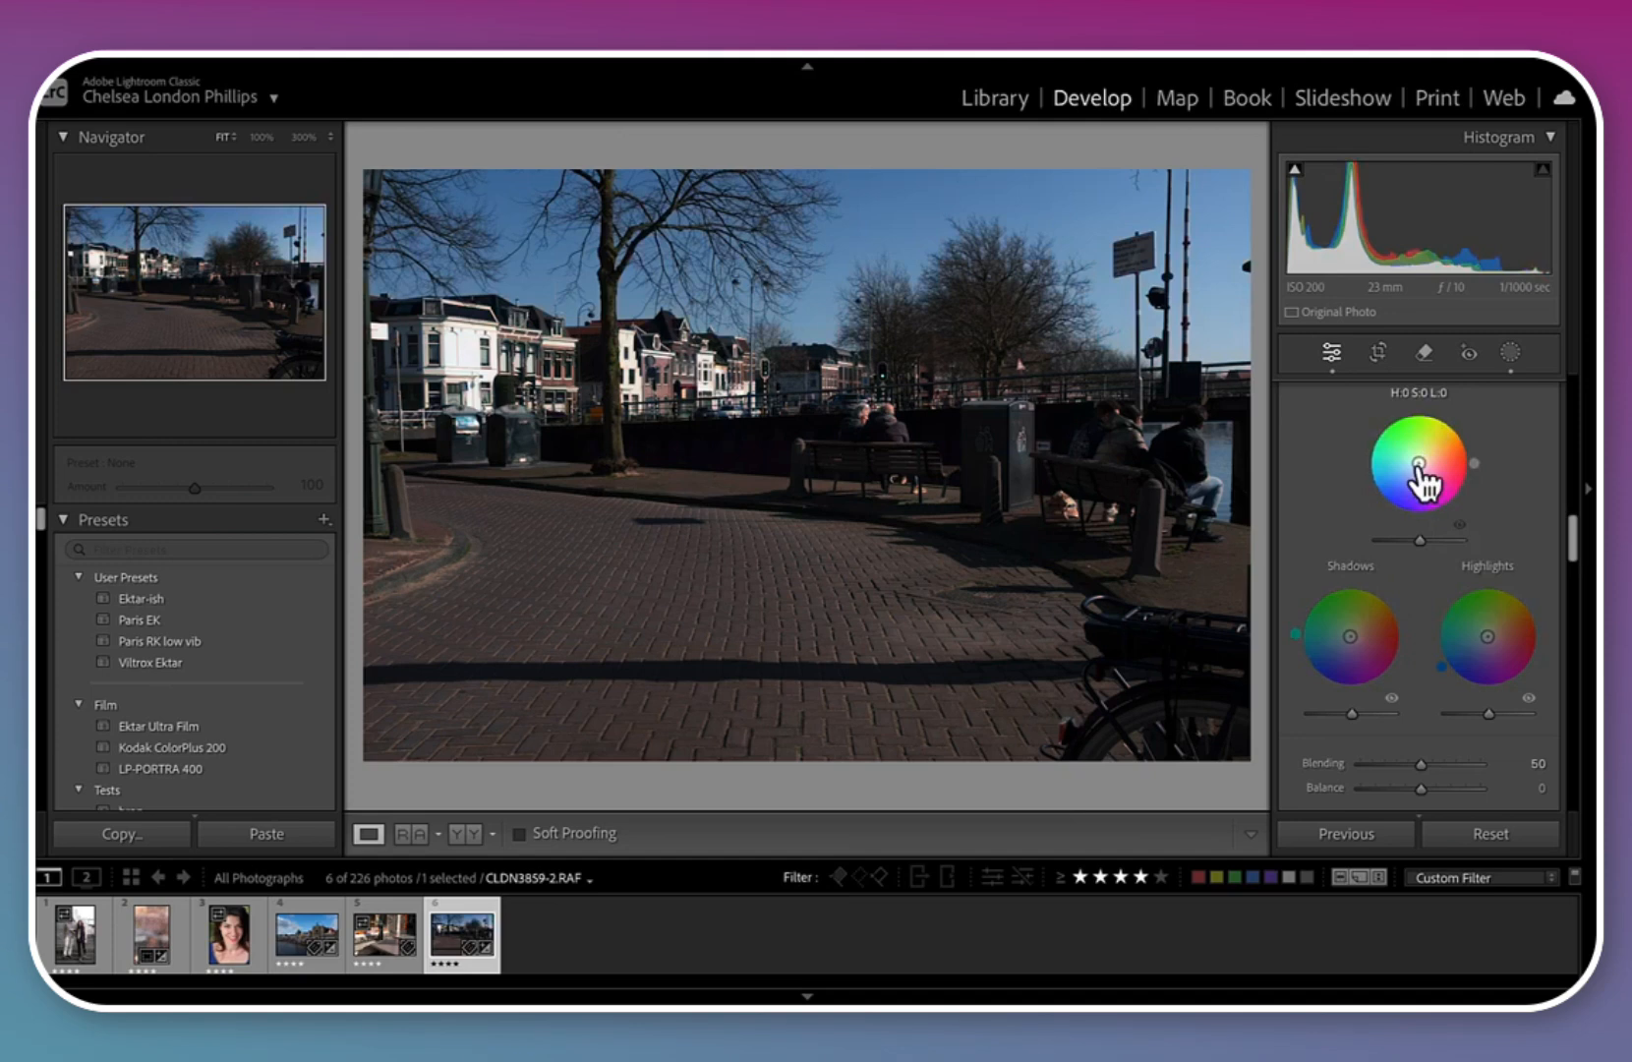
Try faint tints on the midtones and shadows, with Shadows at H:15 S:1, and reset the Color Grading wheels
{"action": "mouse_move", "coordinate": [1418, 464]}
{"action": "left_mouse_down"}
{"action": "mouse_move", "coordinate": [1505, 495]}
{"action": "mouse_move", "coordinate": [1472, 521]}
{"action": "mouse_move", "coordinate": [1381, 497]}
{"action": "mouse_move", "coordinate": [1395, 449]}
{"action": "mouse_move", "coordinate": [1468, 512]}
{"action": "mouse_move", "coordinate": [1428, 456]}
{"action": "mouse_move", "coordinate": [1412, 484]}
{"action": "left_mouse_up"}
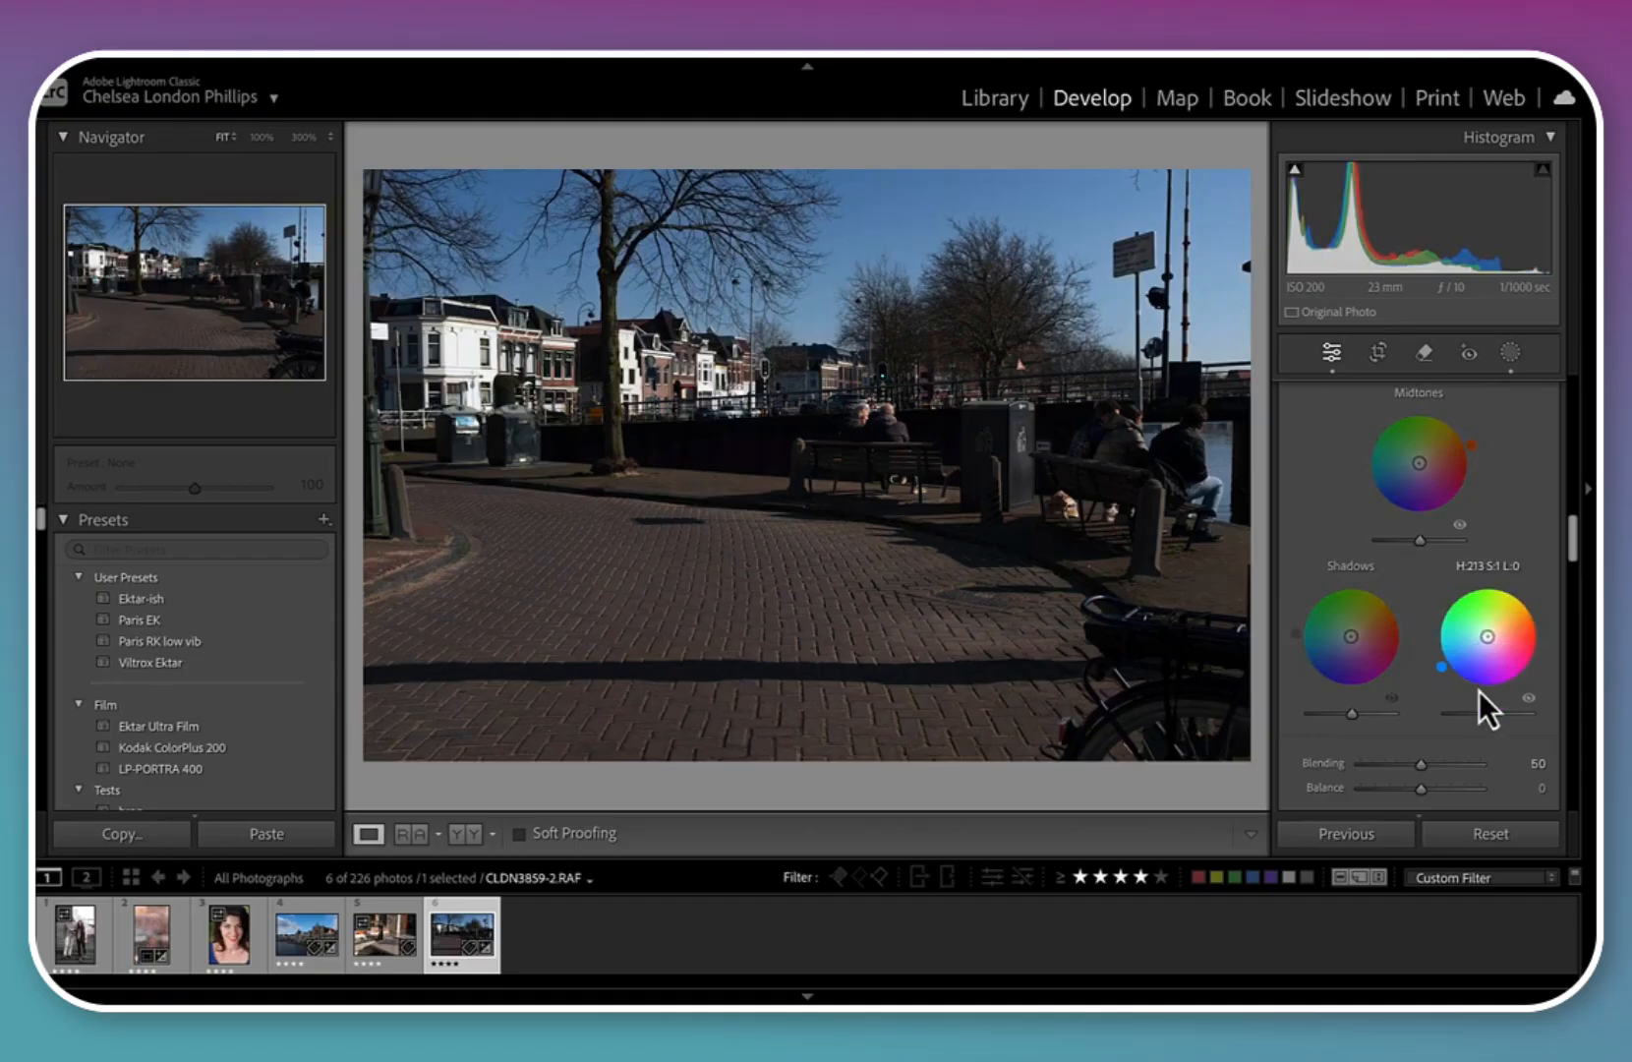
{"action": "left_click", "coordinate": [1350, 635]}
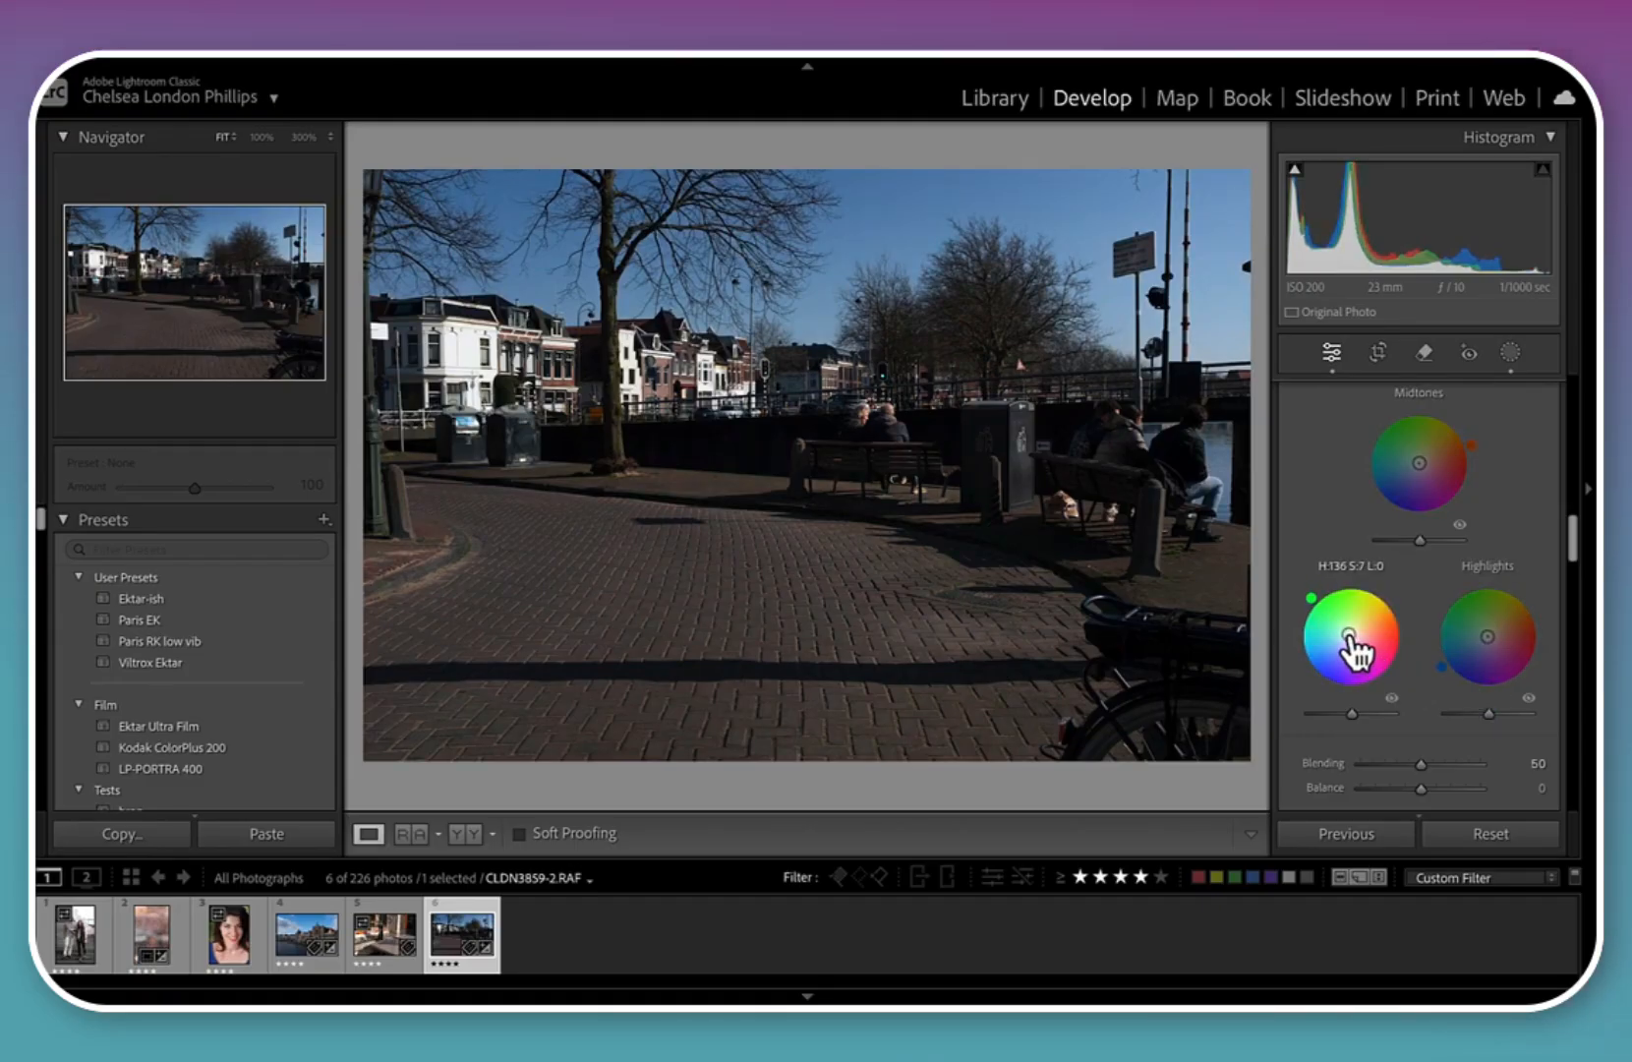
{"action": "left_click_drag", "start_coordinate": [1349, 638], "coordinate": [1351, 636]}
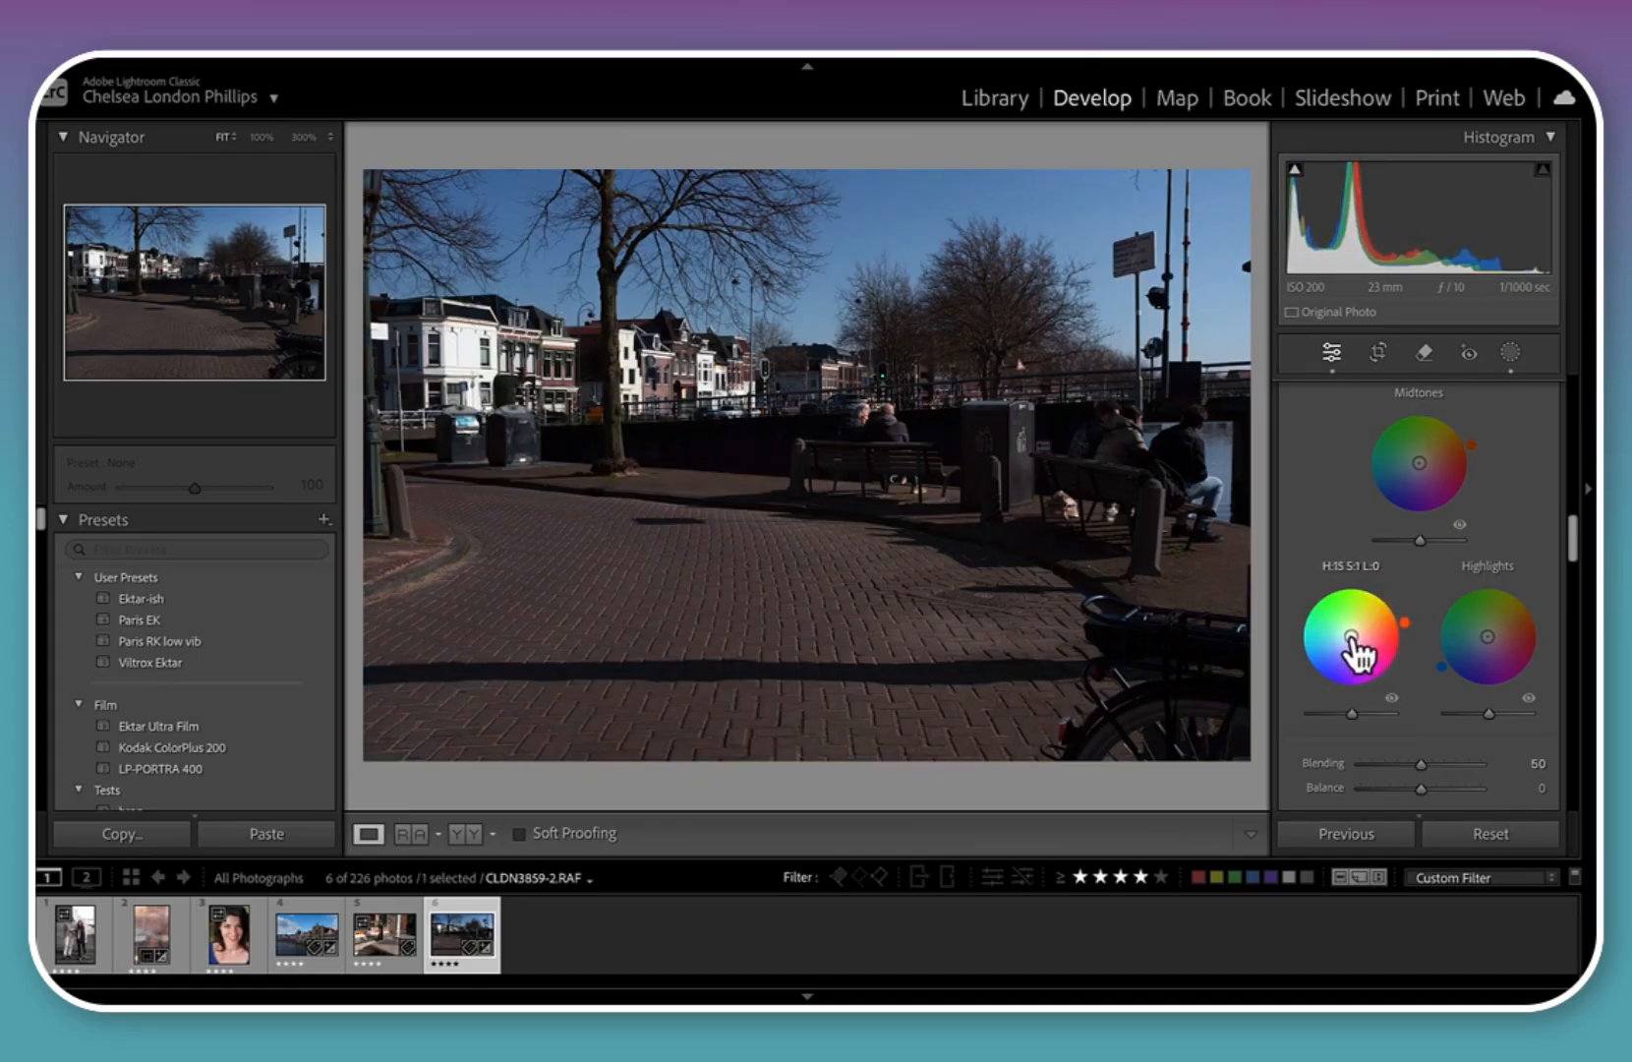
{"action": "right_click", "coordinate": [1489, 641]}
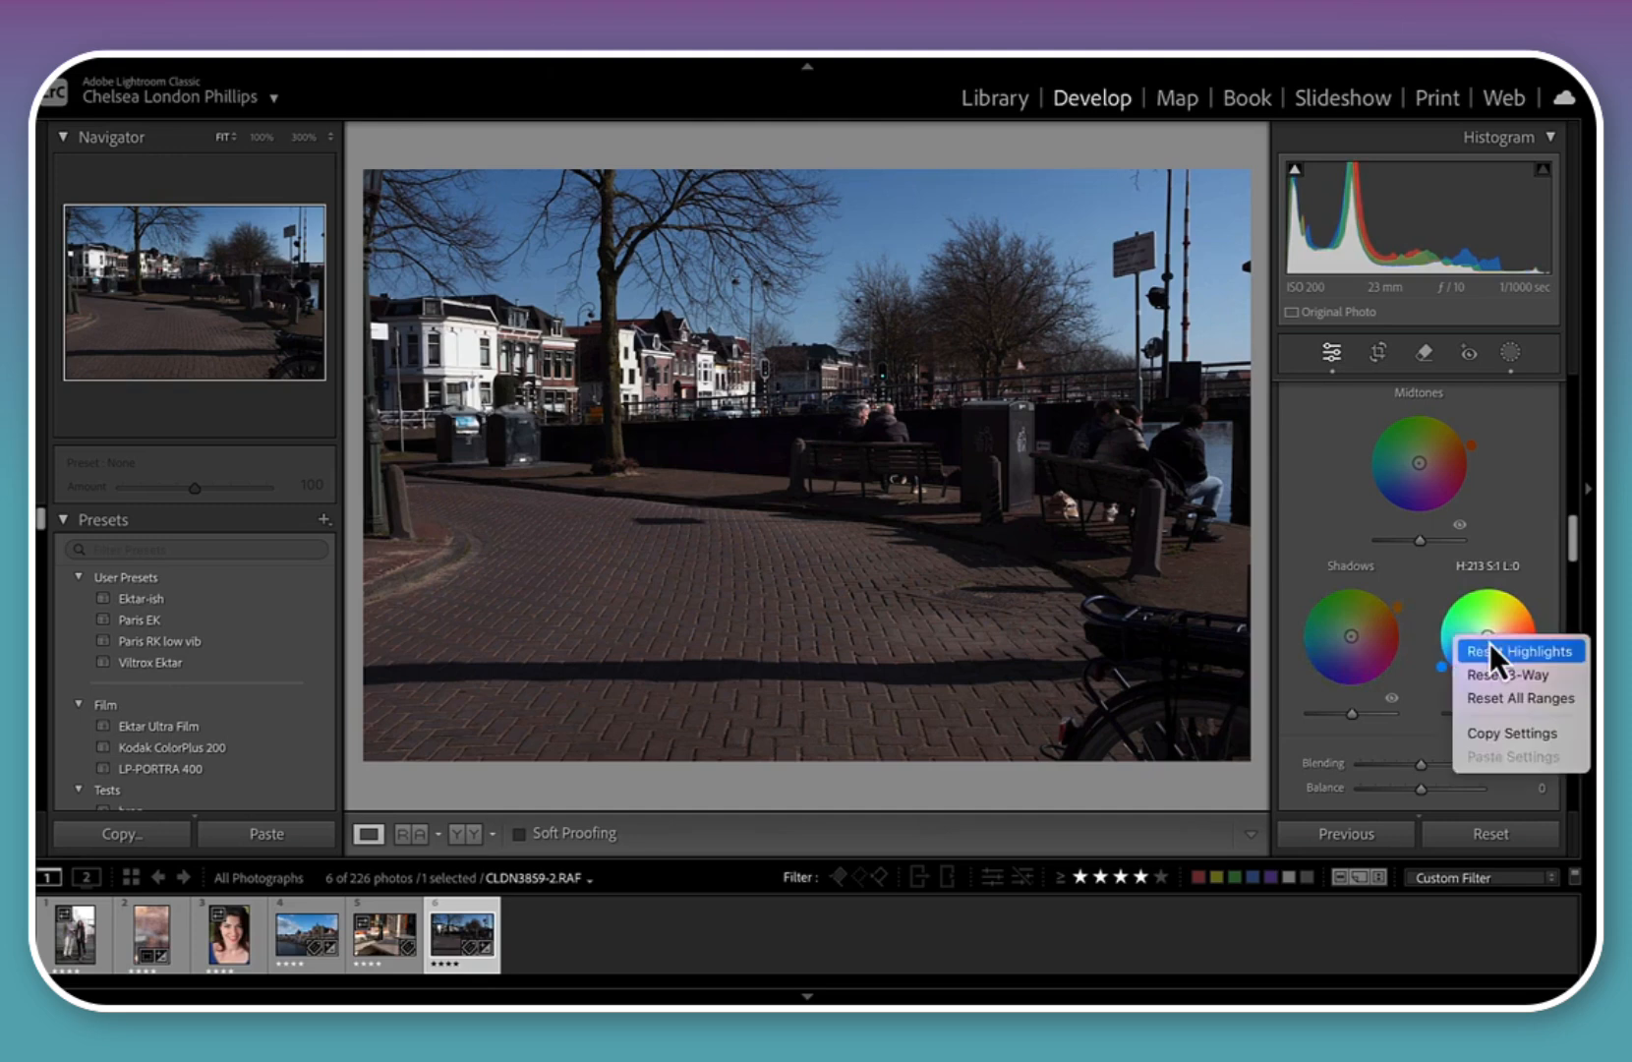
{"action": "left_click", "coordinate": [1490, 643]}
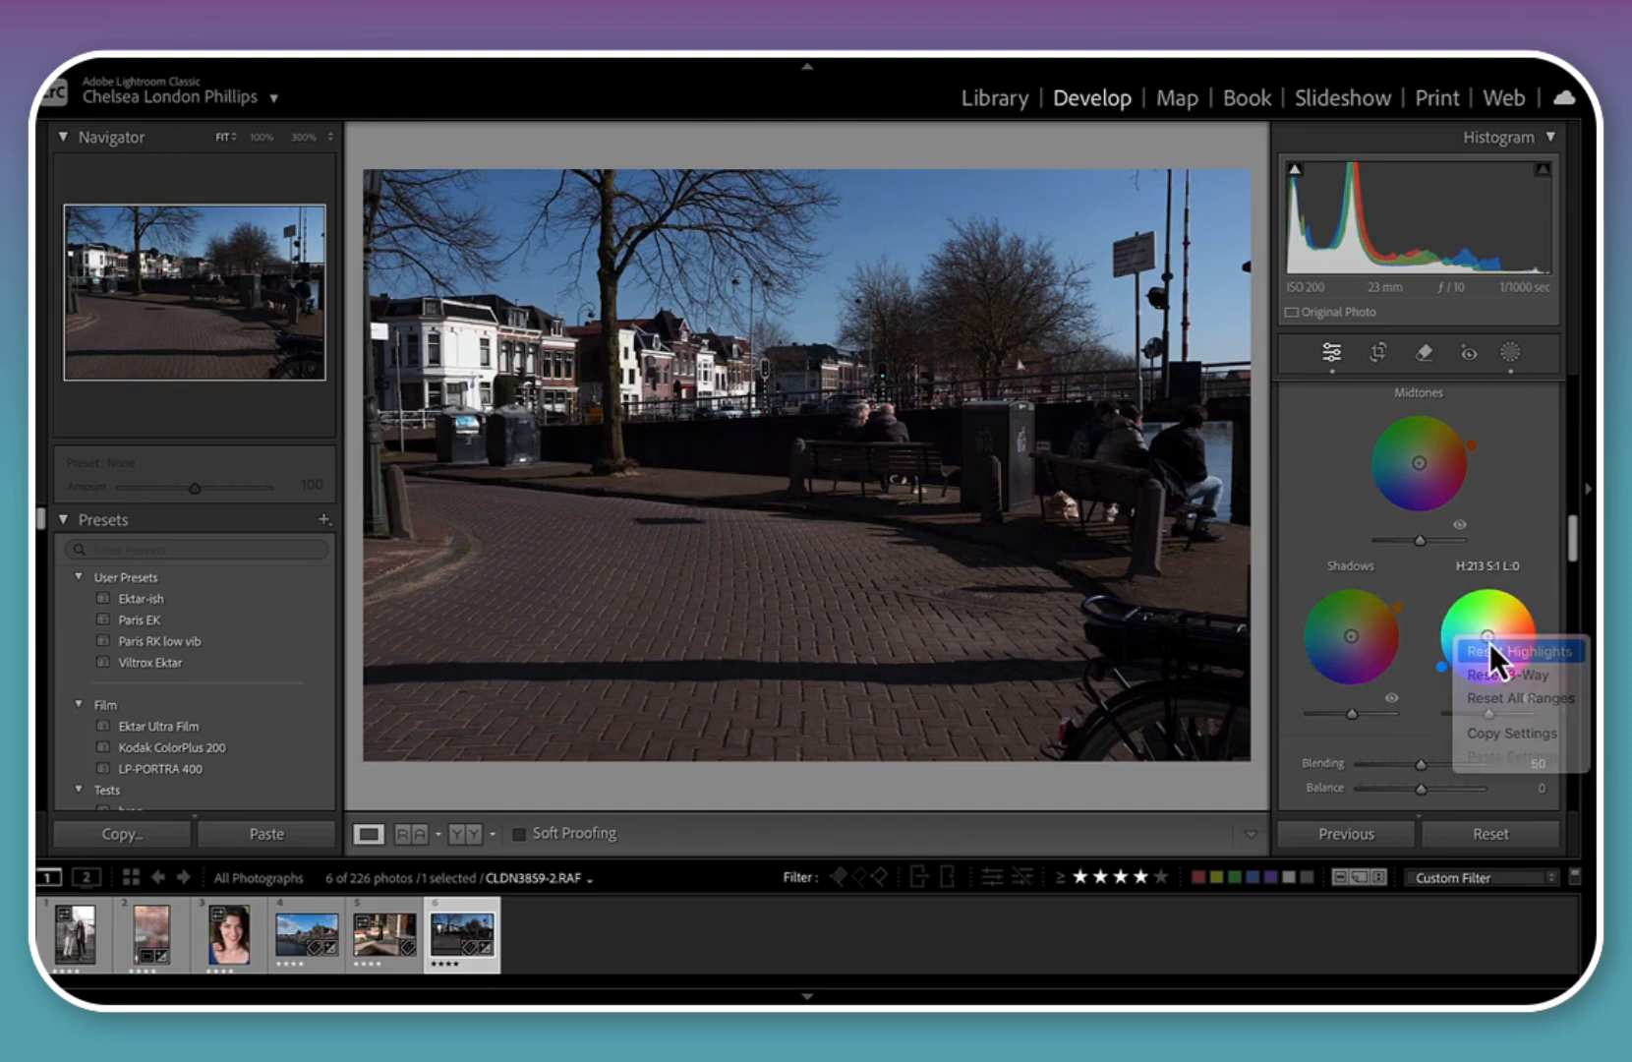
{"action": "right_click", "coordinate": [1373, 637]}
{"action": "left_click", "coordinate": [1401, 670]}
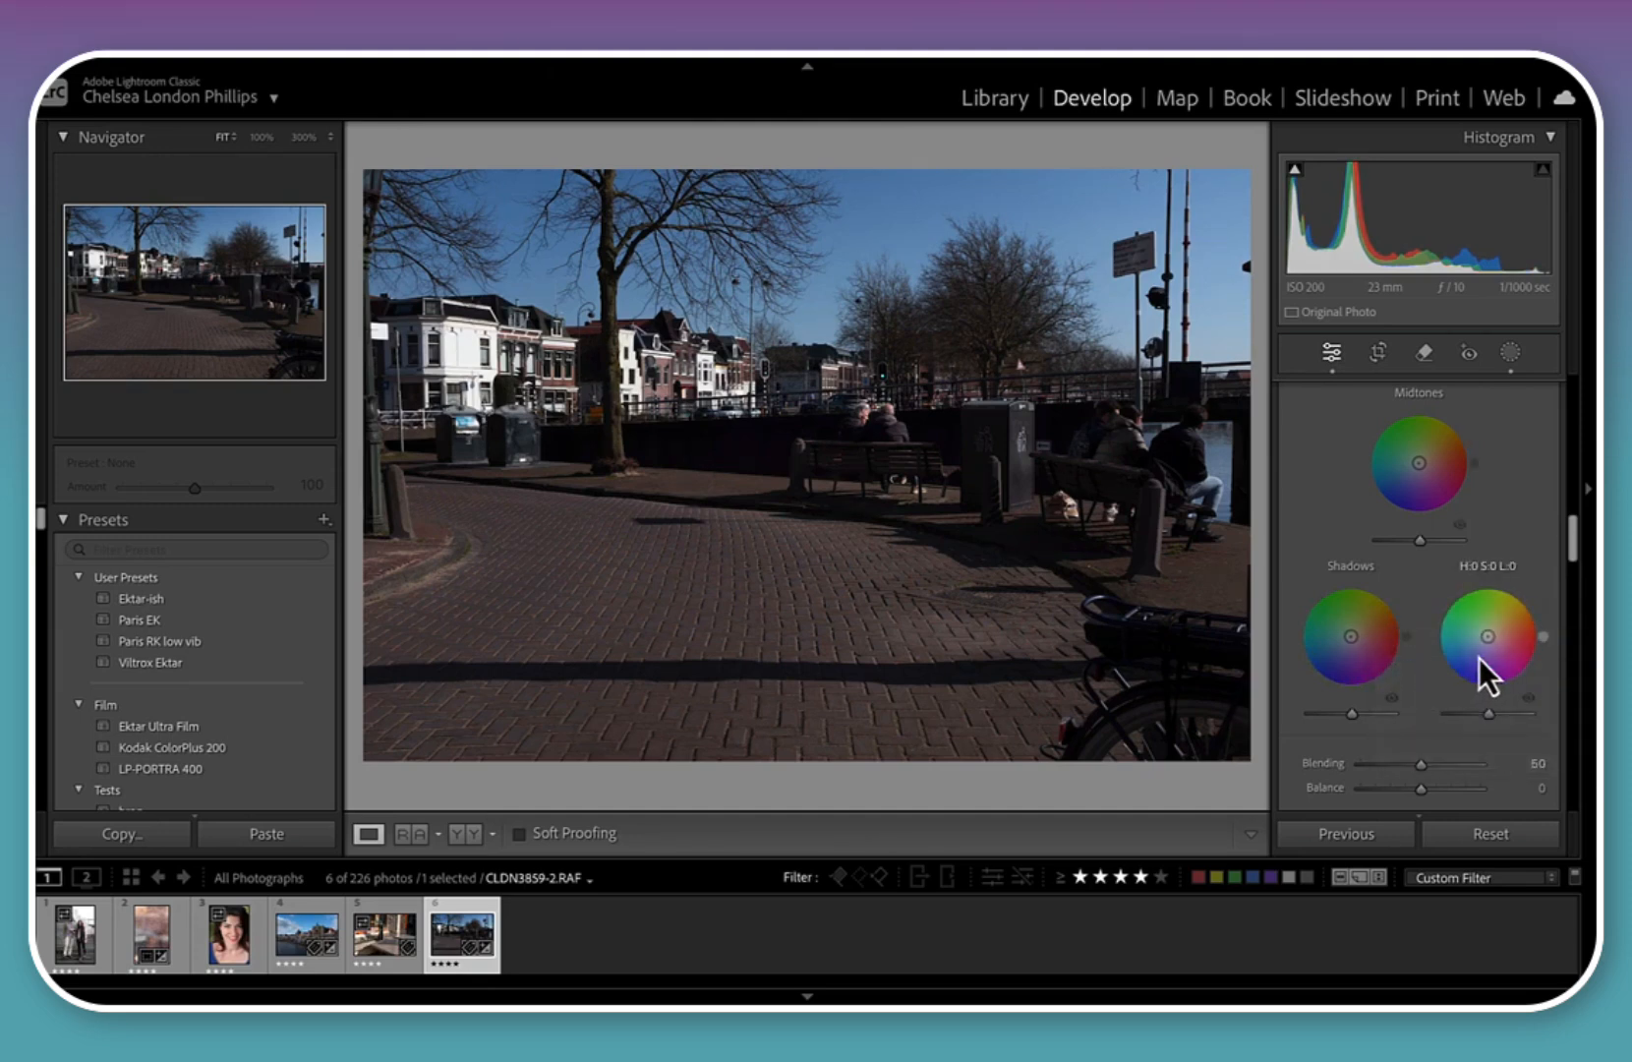
Warm the Color Grading Highlights to H:19 S:38 L:+2 and compare the photo with and without the highlight tint
{"action": "mouse_move", "coordinate": [1488, 639]}
{"action": "left_mouse_down"}
{"action": "mouse_move", "coordinate": [1522, 611]}
{"action": "mouse_move", "coordinate": [1505, 631]}
{"action": "left_mouse_up"}
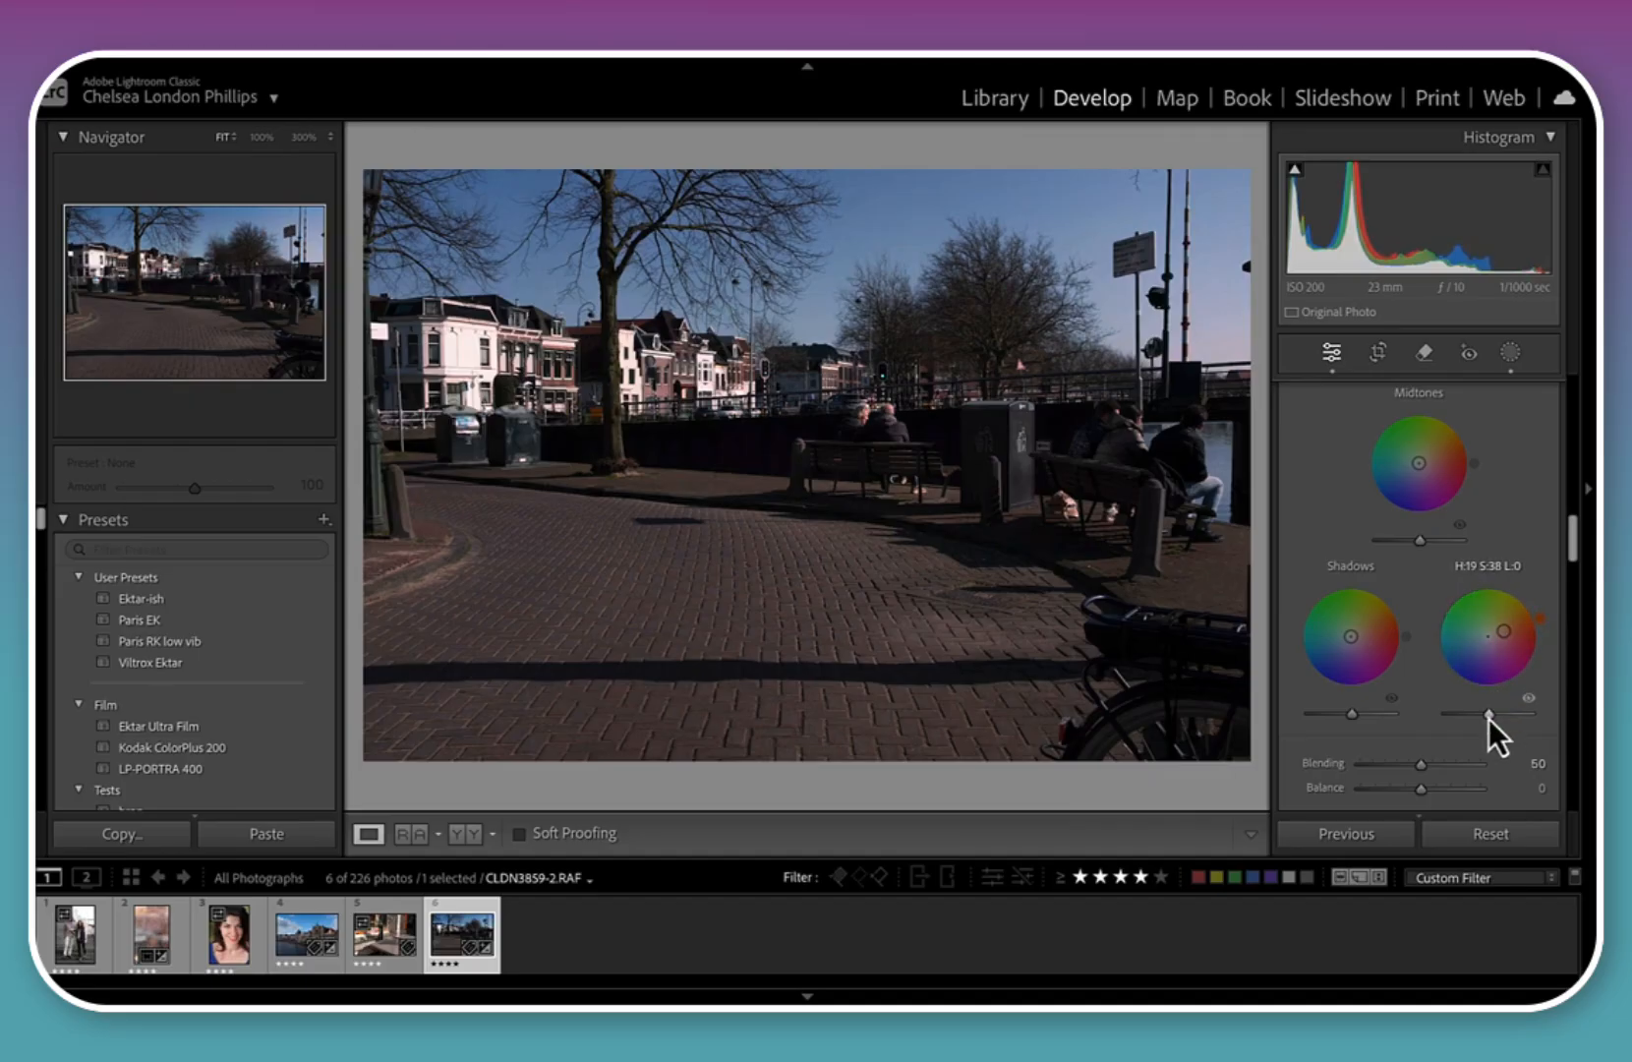
{"action": "mouse_move", "coordinate": [1488, 718]}
{"action": "left_mouse_down"}
{"action": "mouse_move", "coordinate": [1545, 719]}
{"action": "mouse_move", "coordinate": [1434, 722]}
{"action": "mouse_move", "coordinate": [1546, 710]}
{"action": "mouse_move", "coordinate": [1489, 714]}
{"action": "left_mouse_up"}
{"action": "left_click_drag", "start_coordinate": [1435, 710], "coordinate": [1489, 722]}
{"action": "left_click", "coordinate": [1529, 699]}
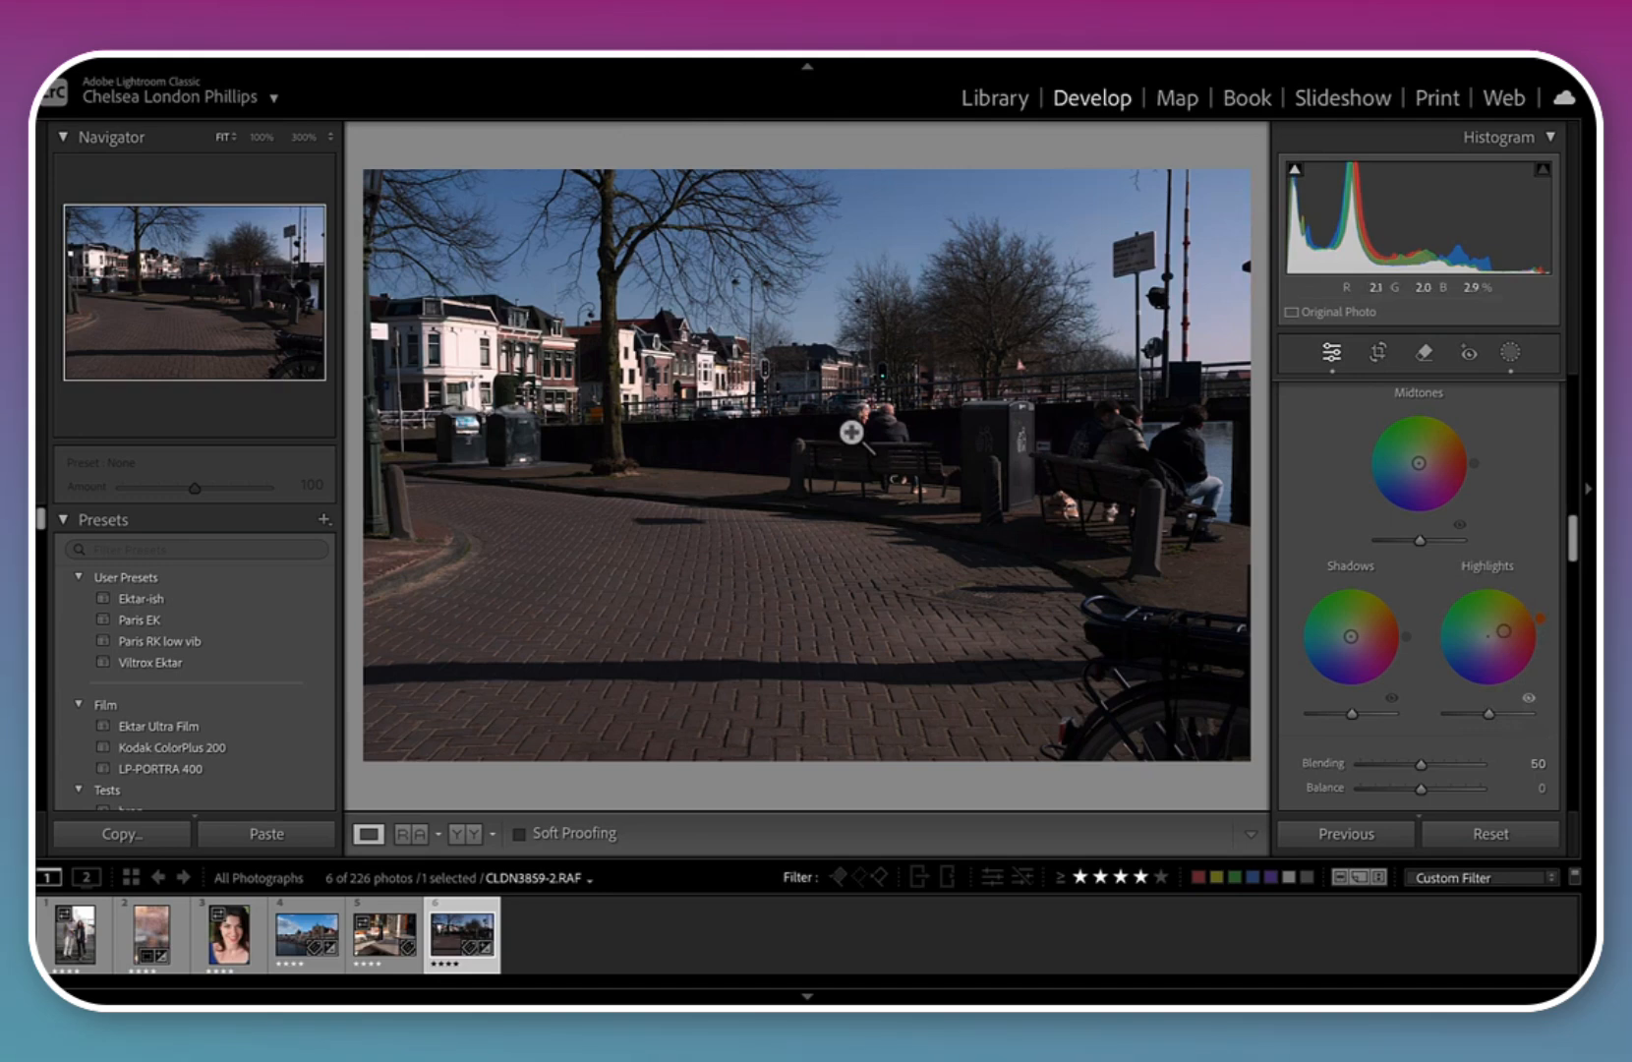
Try raising Darks to +27 and Highlights to +16 on the parametric tone curve, and reset the curve
{"action": "scroll", "coordinate": [1439, 734], "scroll_direction": "down", "scroll_amount": 3}
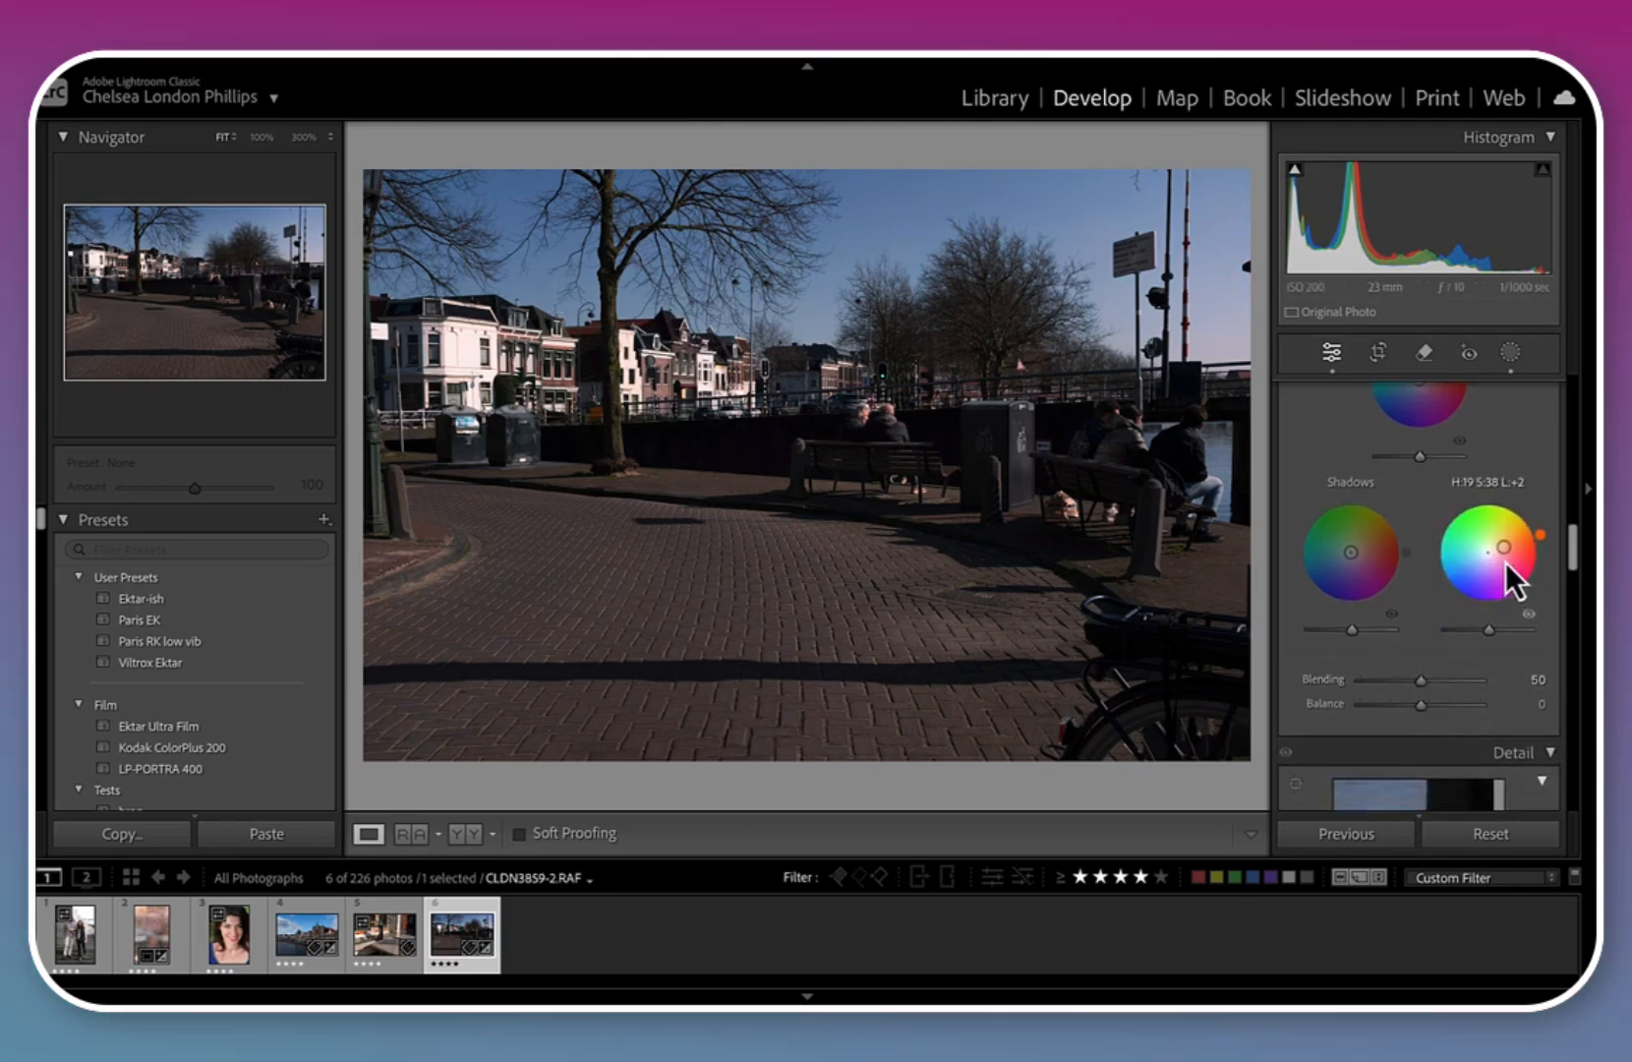
{"action": "scroll", "coordinate": [1439, 679], "scroll_direction": "up", "scroll_amount": 15}
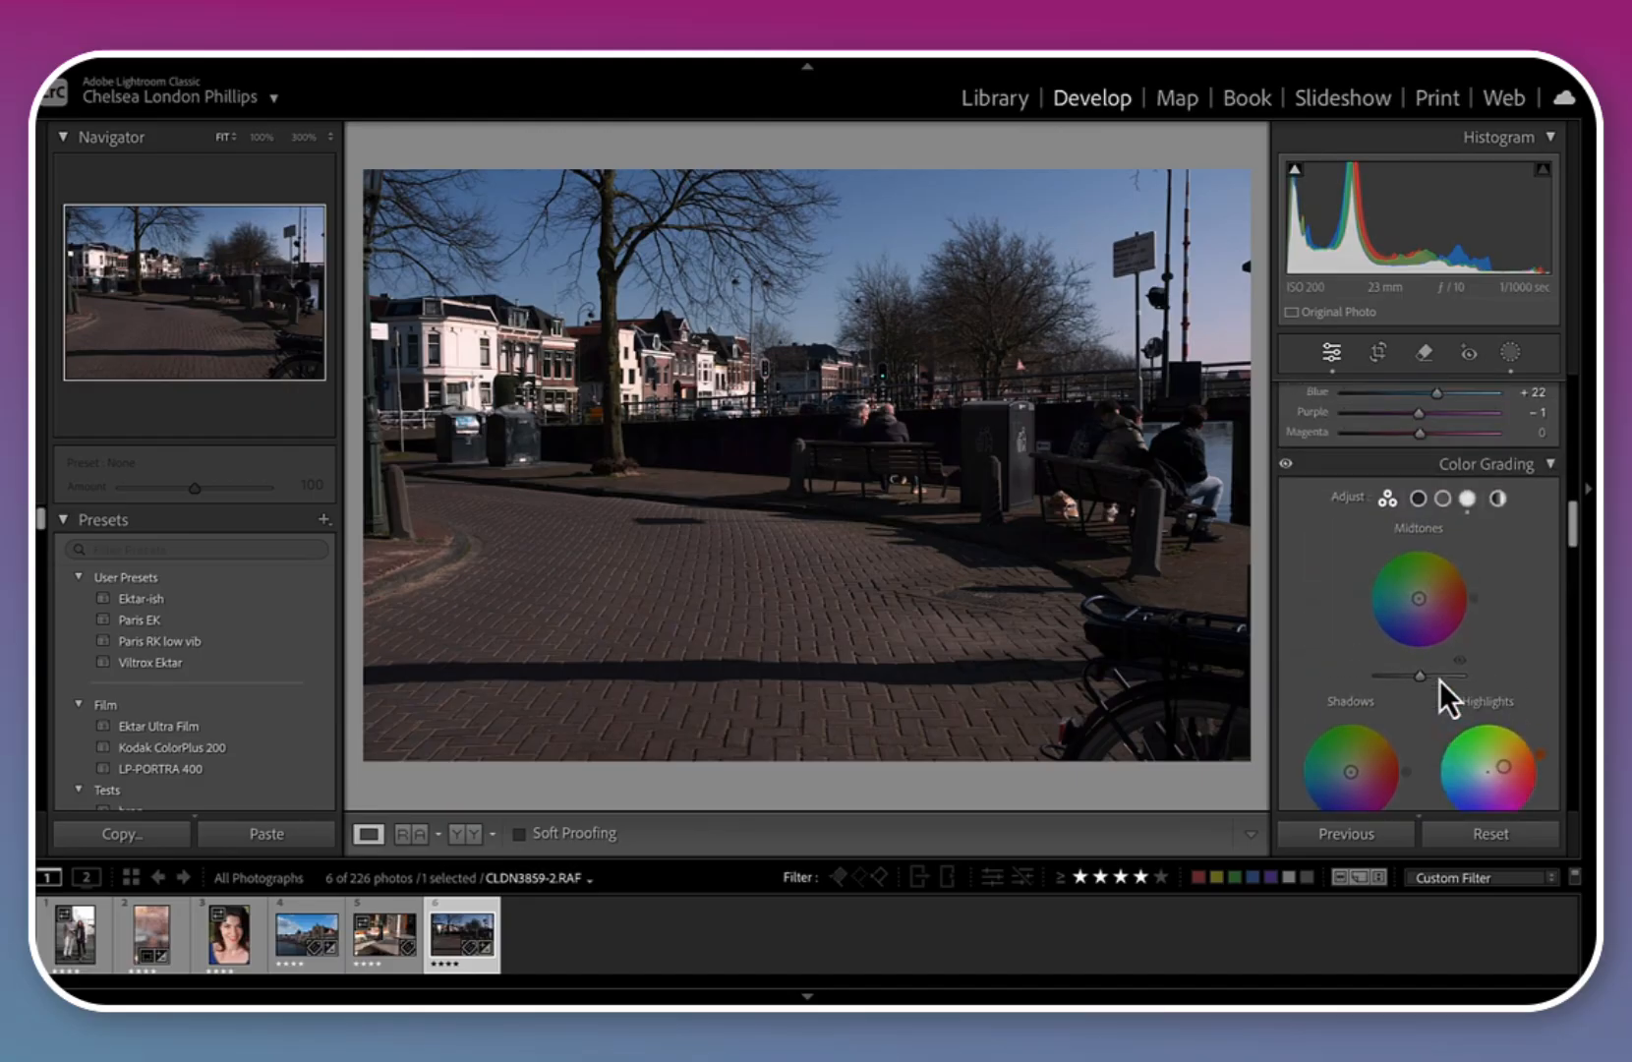
{"action": "scroll", "coordinate": [1439, 680], "scroll_direction": "up", "scroll_amount": 8}
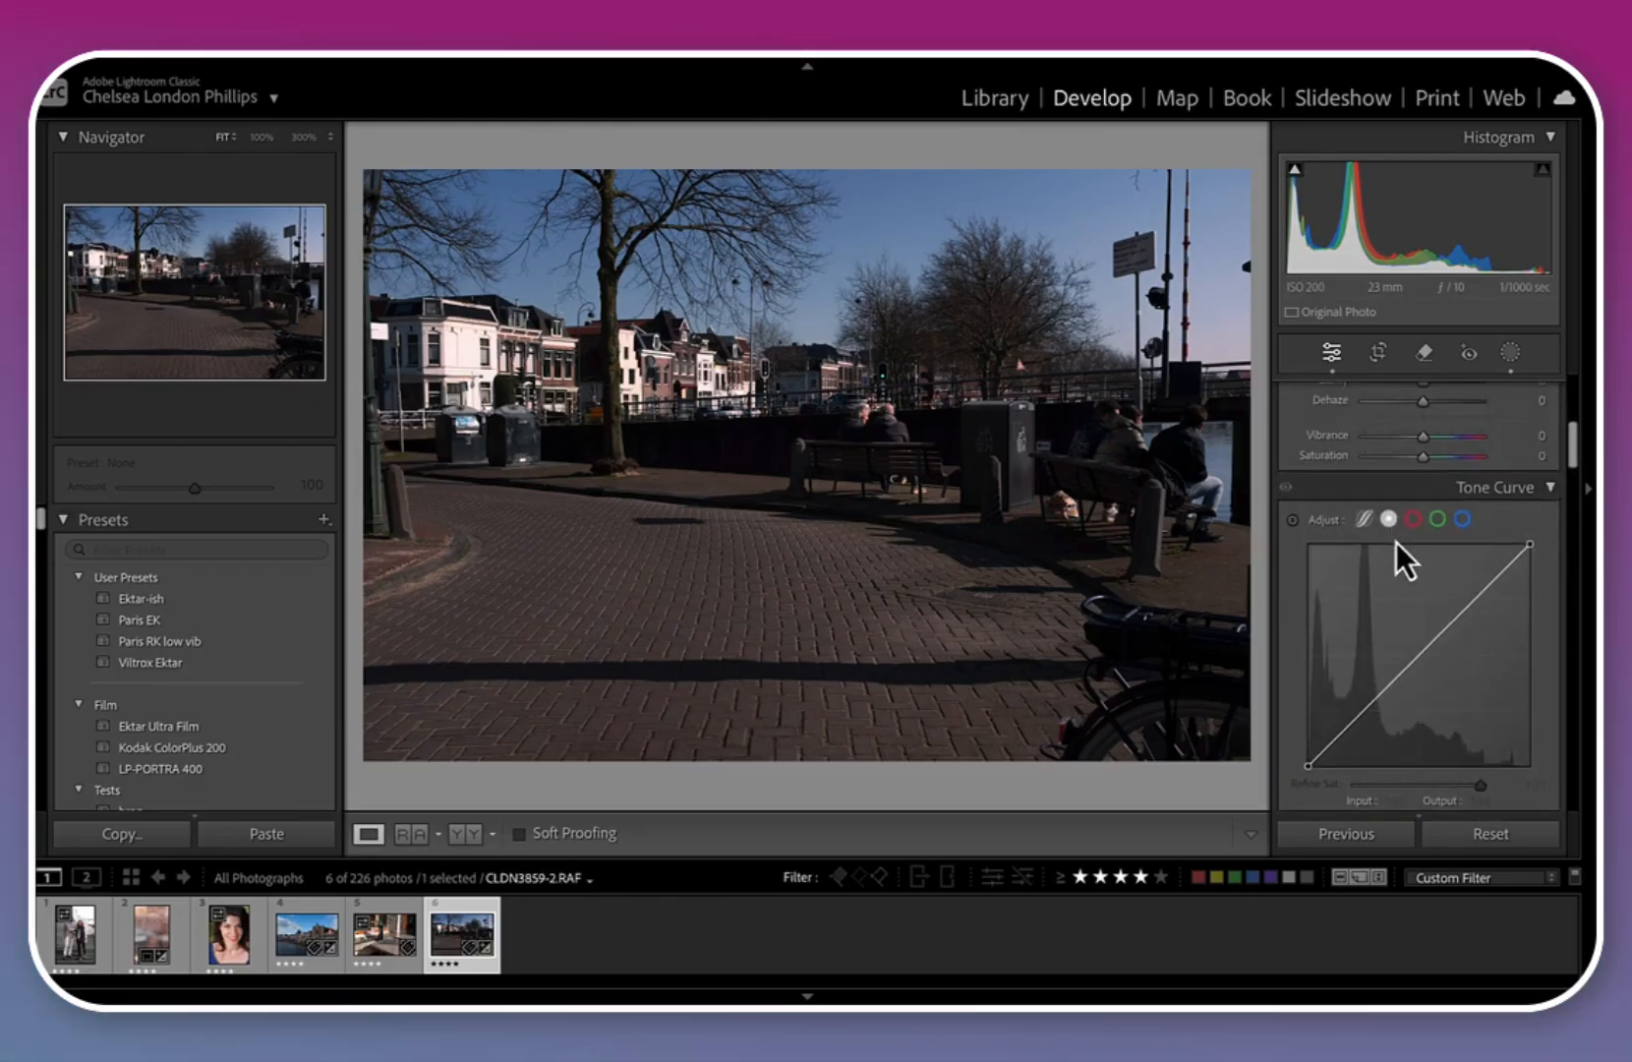
{"action": "left_click", "coordinate": [1362, 521]}
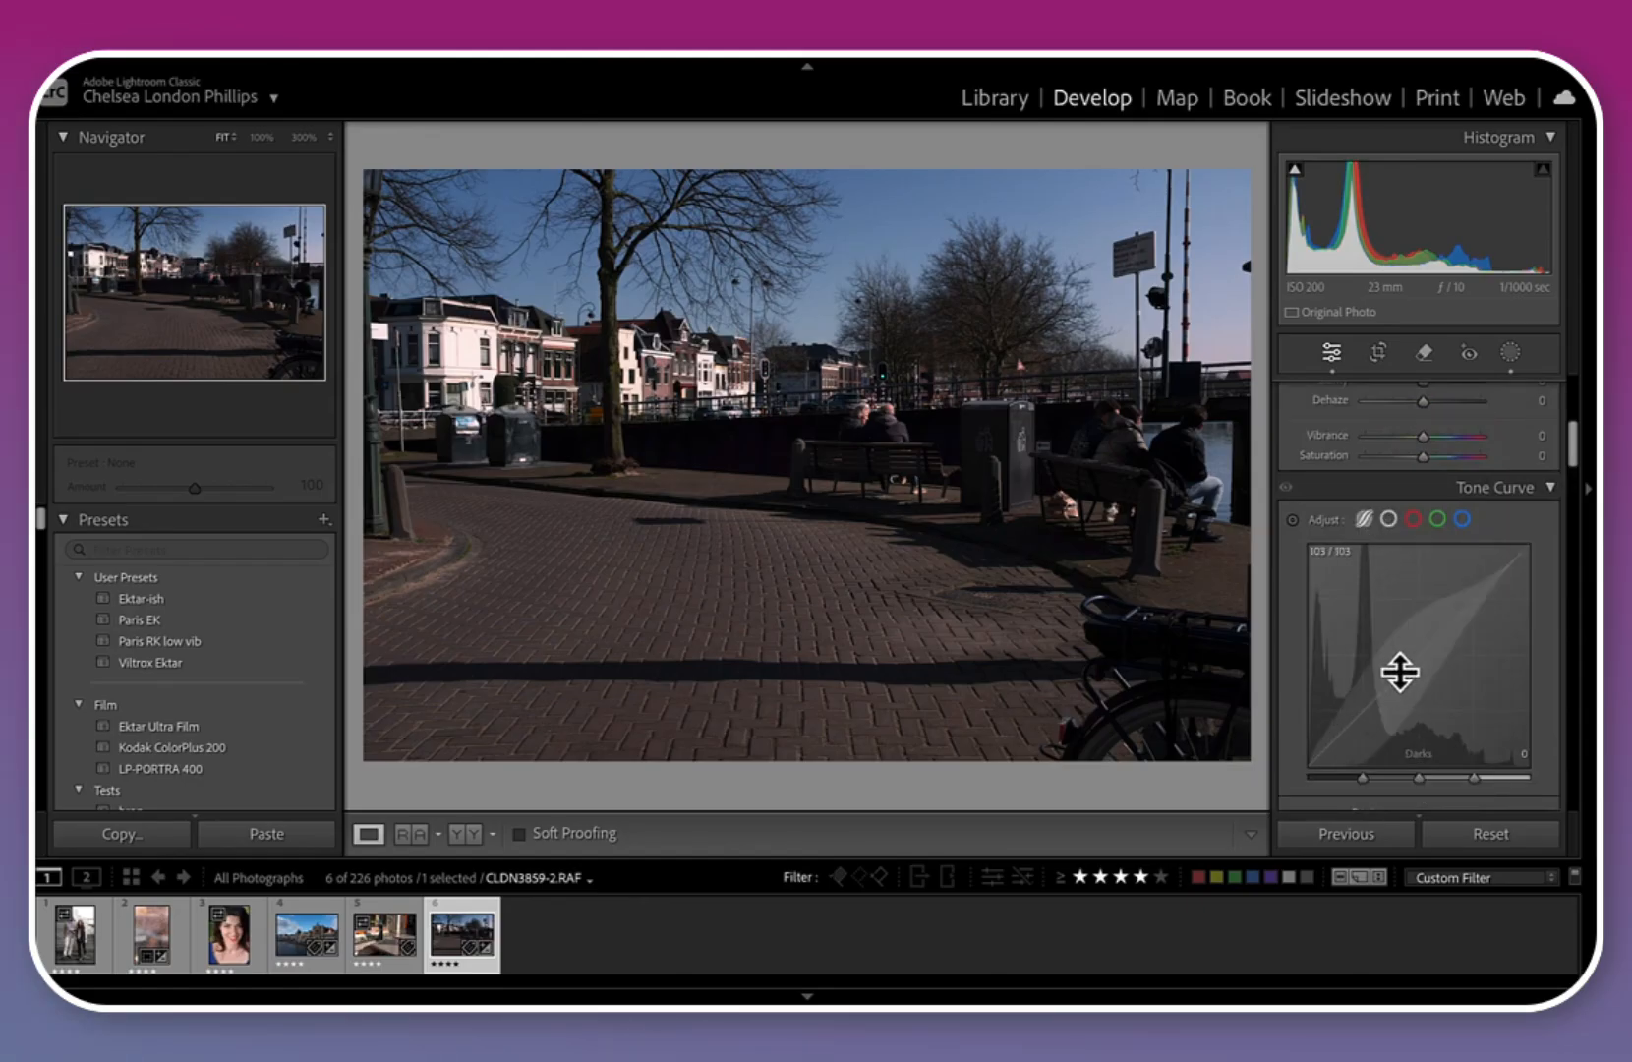
{"action": "scroll", "coordinate": [1416, 679], "scroll_direction": "down", "scroll_amount": 5}
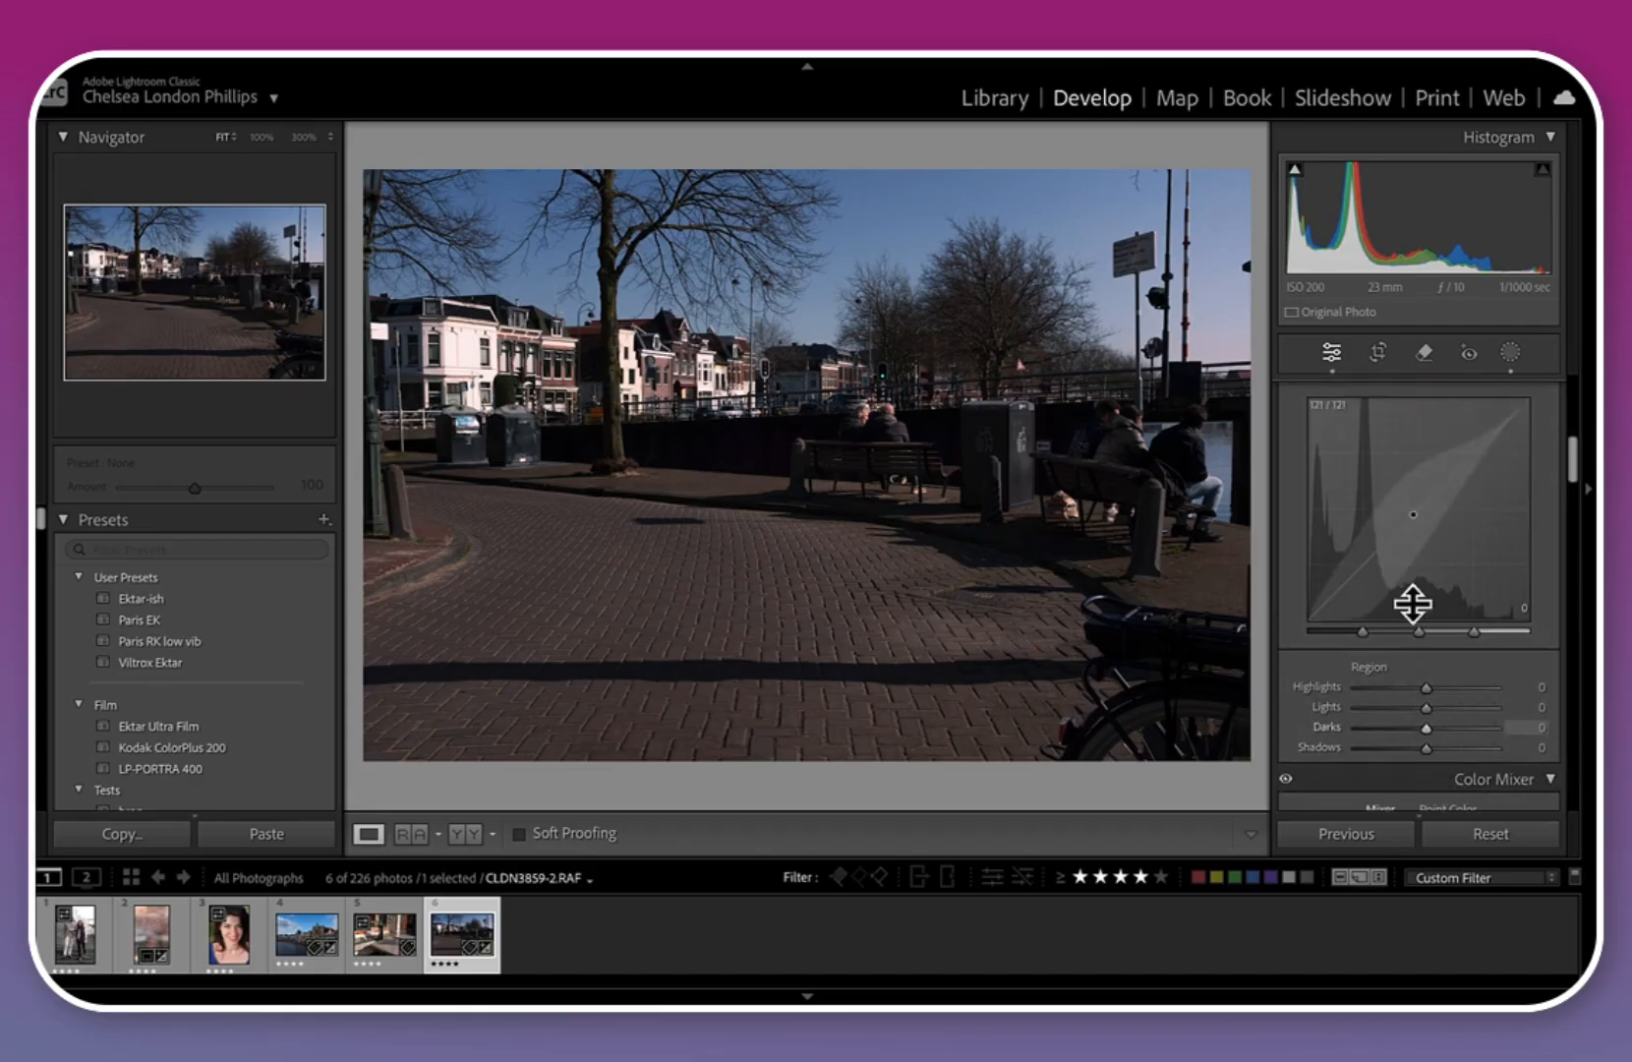
{"action": "scroll", "coordinate": [1413, 601], "scroll_direction": "up", "scroll_amount": 2}
{"action": "left_click_drag", "start_coordinate": [1370, 641], "coordinate": [1584, 595]}
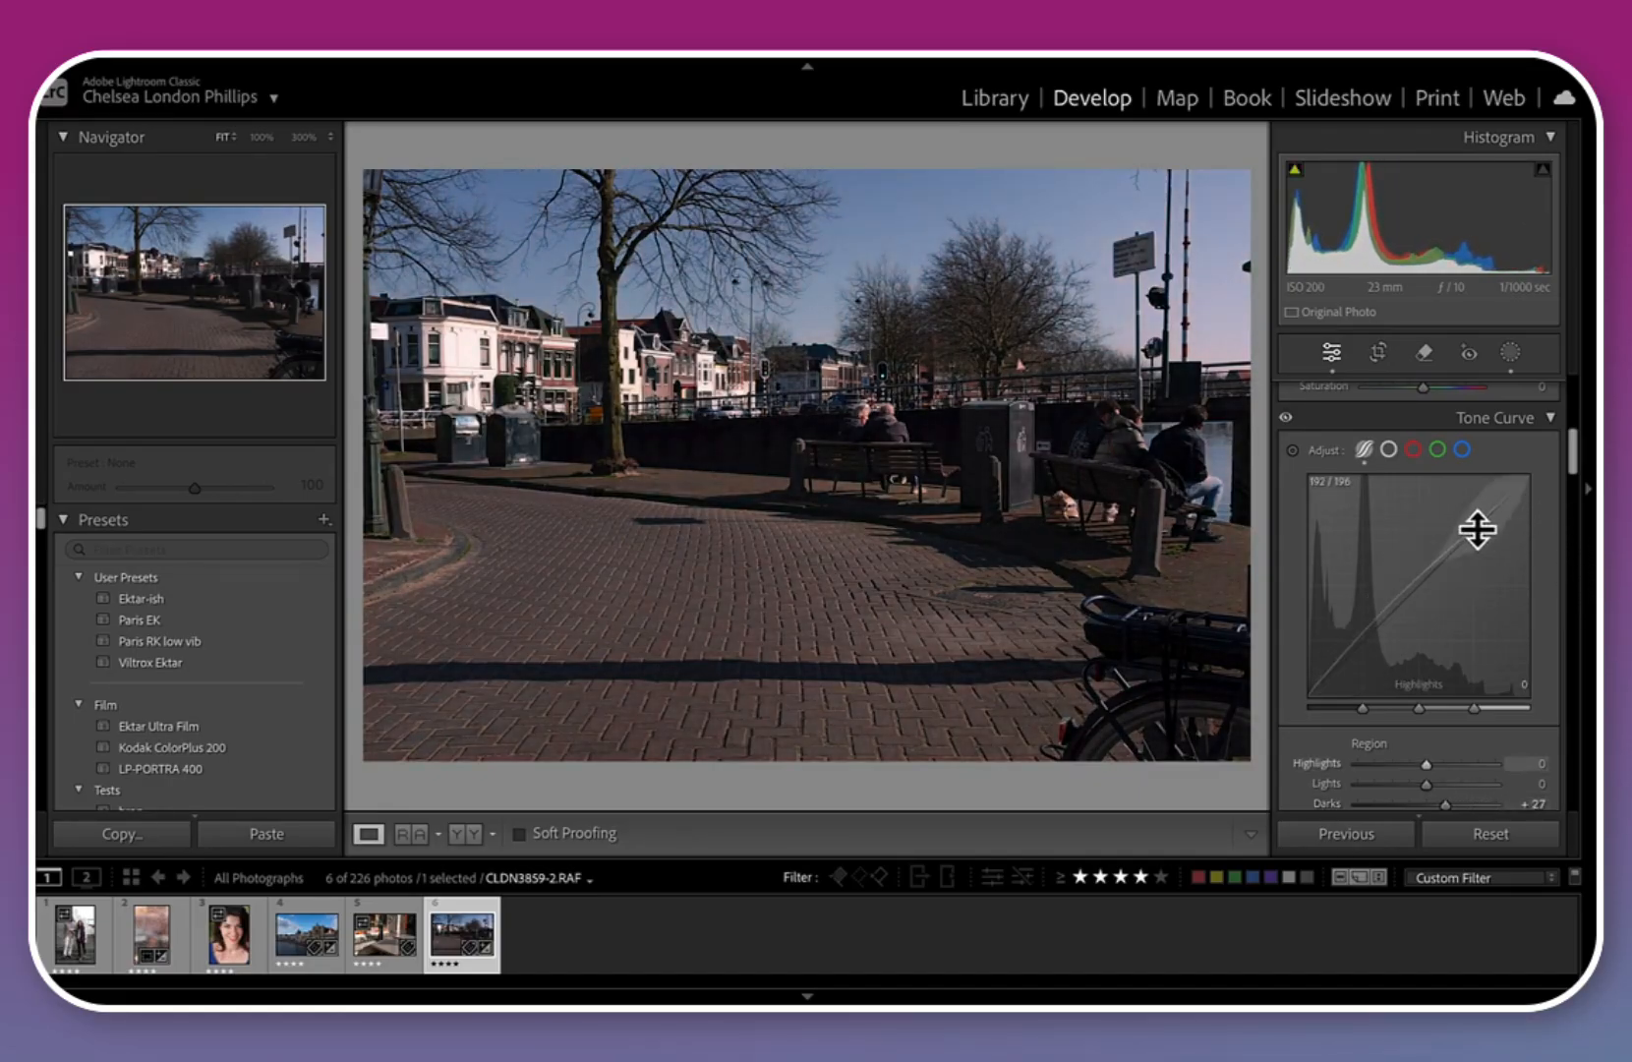
{"action": "left_click_drag", "start_coordinate": [1479, 529], "coordinate": [1461, 511]}
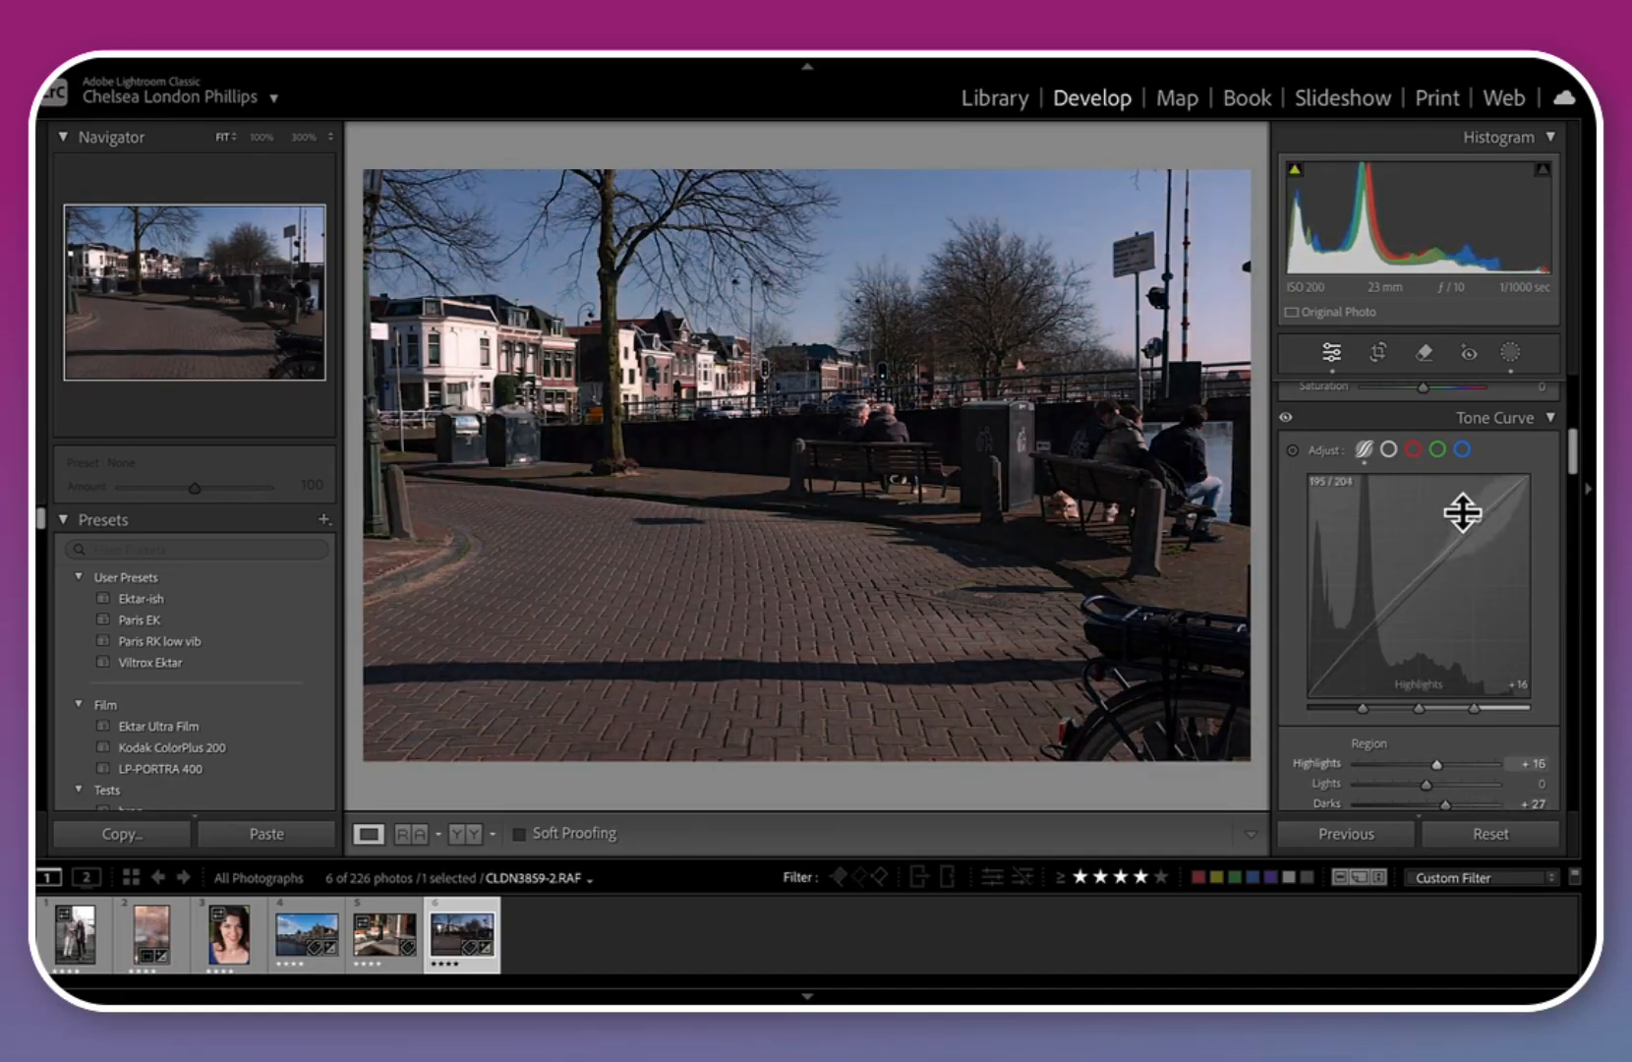
{"action": "right_click", "coordinate": [1390, 593]}
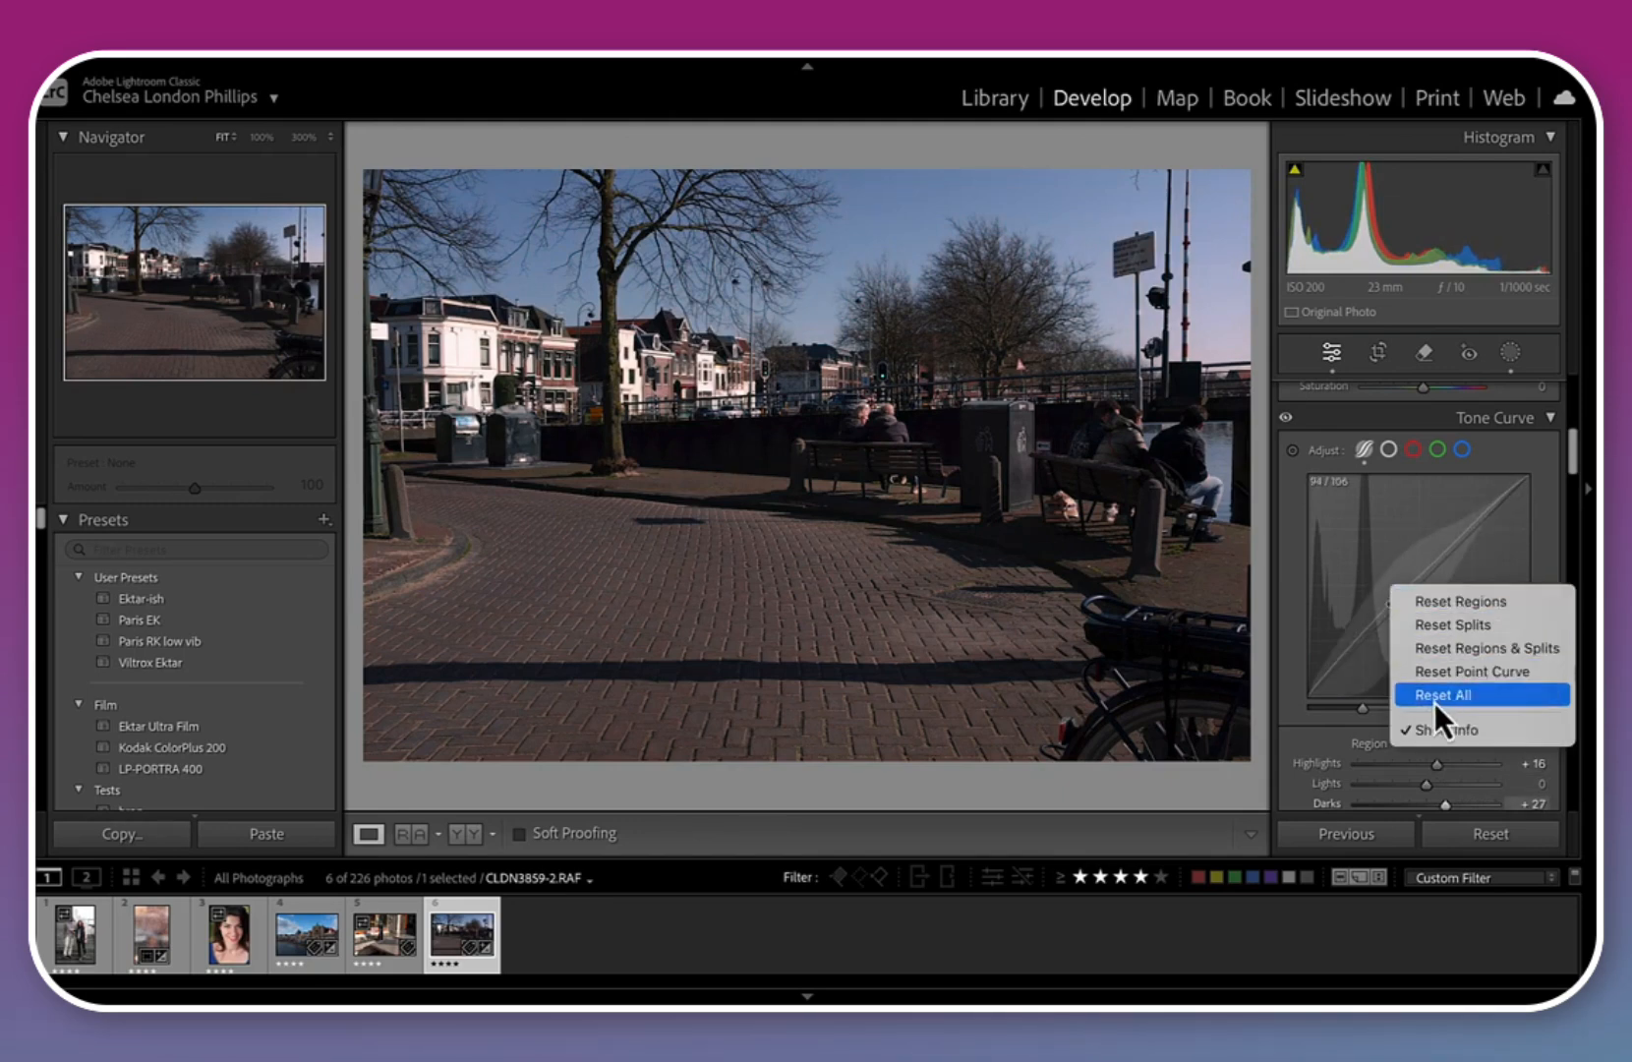
{"action": "left_click", "coordinate": [1384, 480]}
Shape the point curve with a midpoint anchor, a shadow point at 17/27 and a highlight point at 235/246, and inspect the seated couple
{"action": "left_click", "coordinate": [1389, 449]}
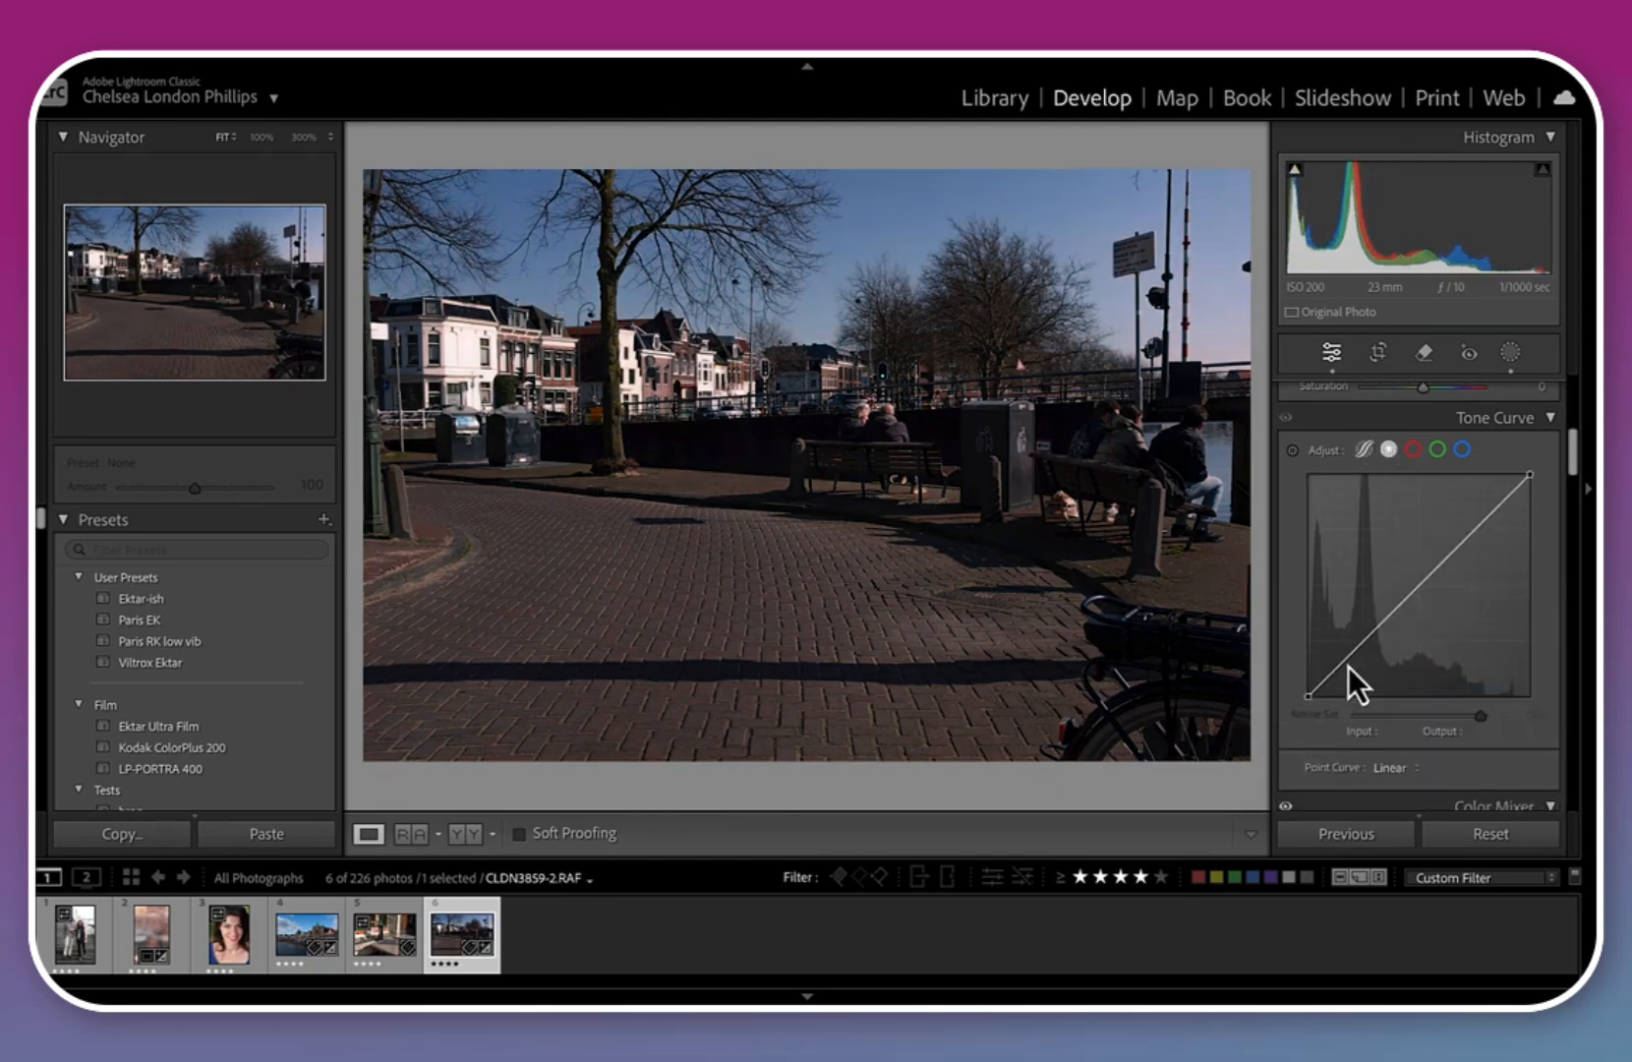
{"action": "left_click", "coordinate": [1422, 585]}
{"action": "left_click_drag", "start_coordinate": [1308, 697], "coordinate": [1324, 673]}
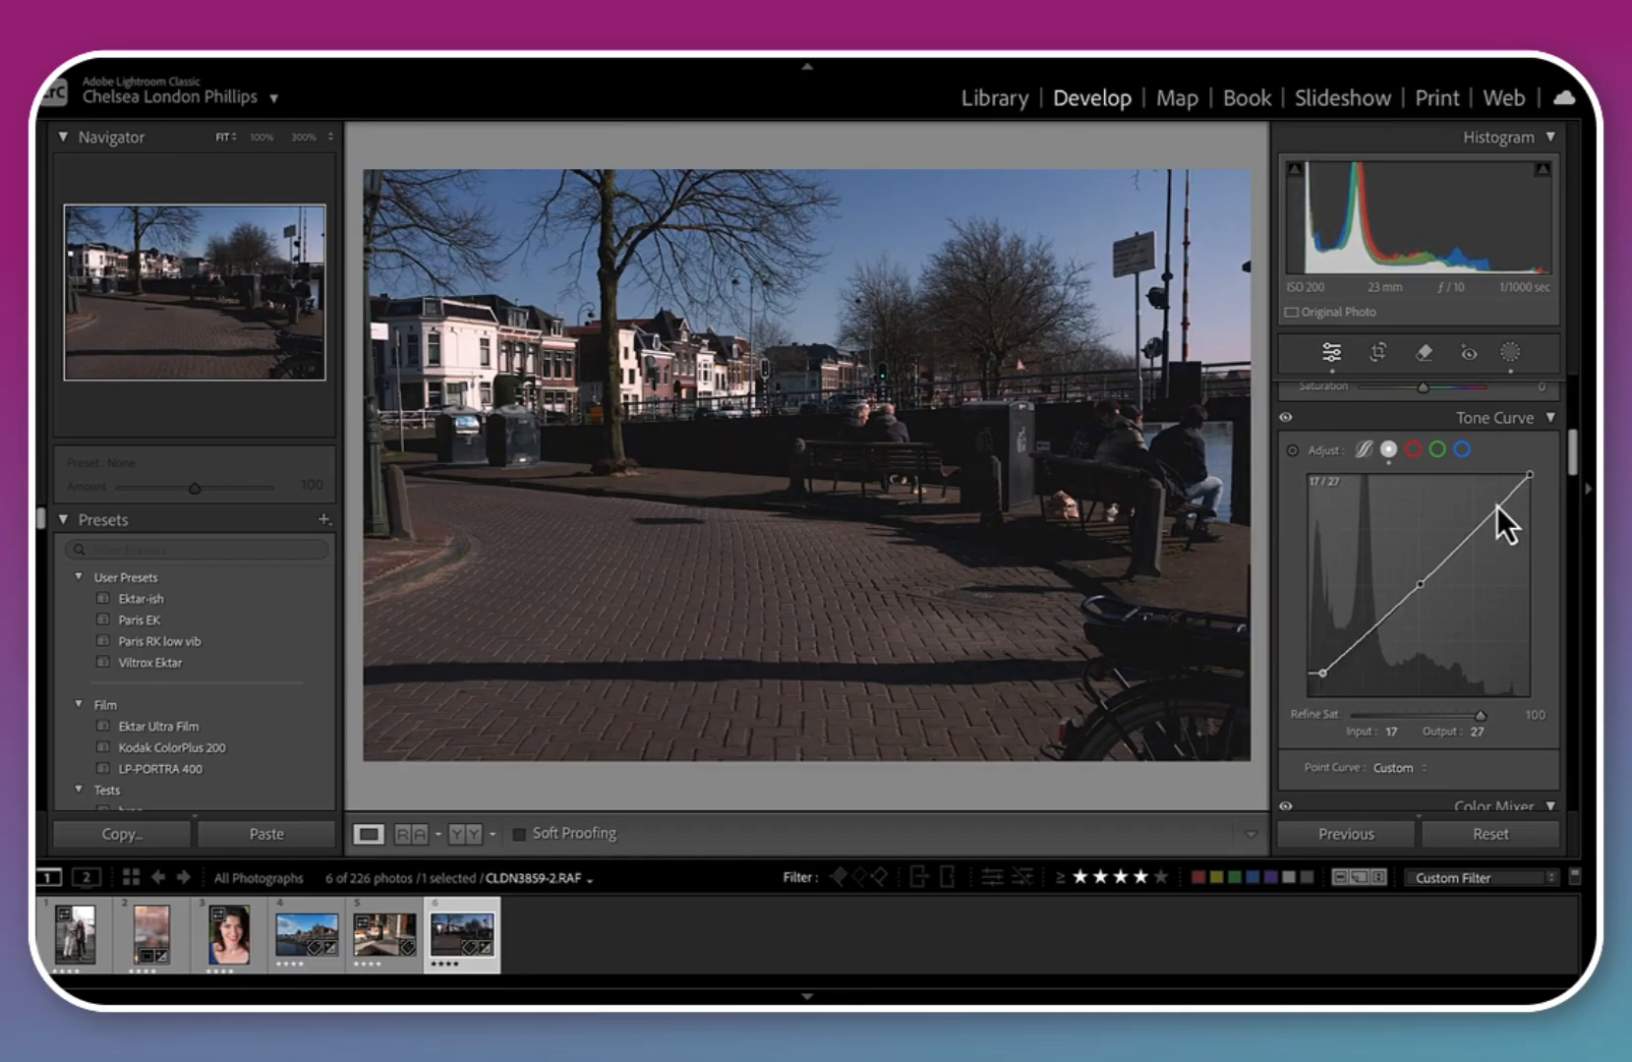
{"action": "mouse_move", "coordinate": [1531, 476]}
{"action": "left_mouse_down"}
{"action": "mouse_move", "coordinate": [1501, 484]}
{"action": "mouse_move", "coordinate": [1515, 482]}
{"action": "left_mouse_up"}
{"action": "left_click", "coordinate": [854, 442]}
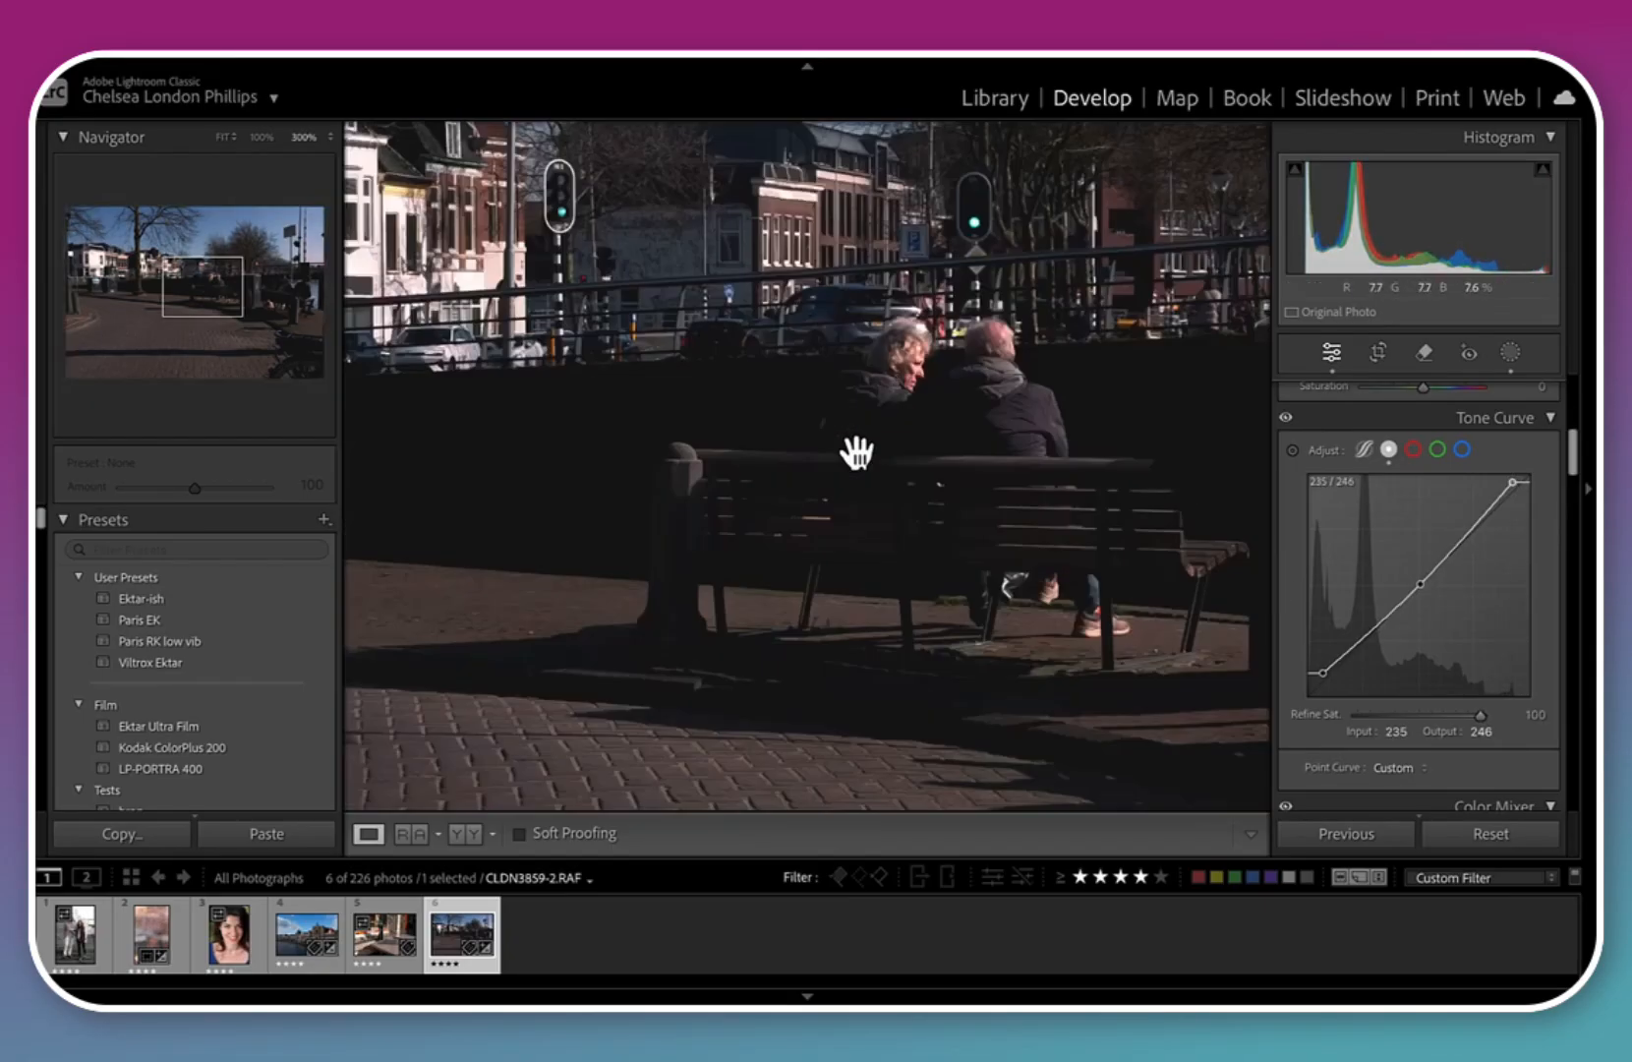
{"action": "left_click", "coordinate": [1008, 369]}
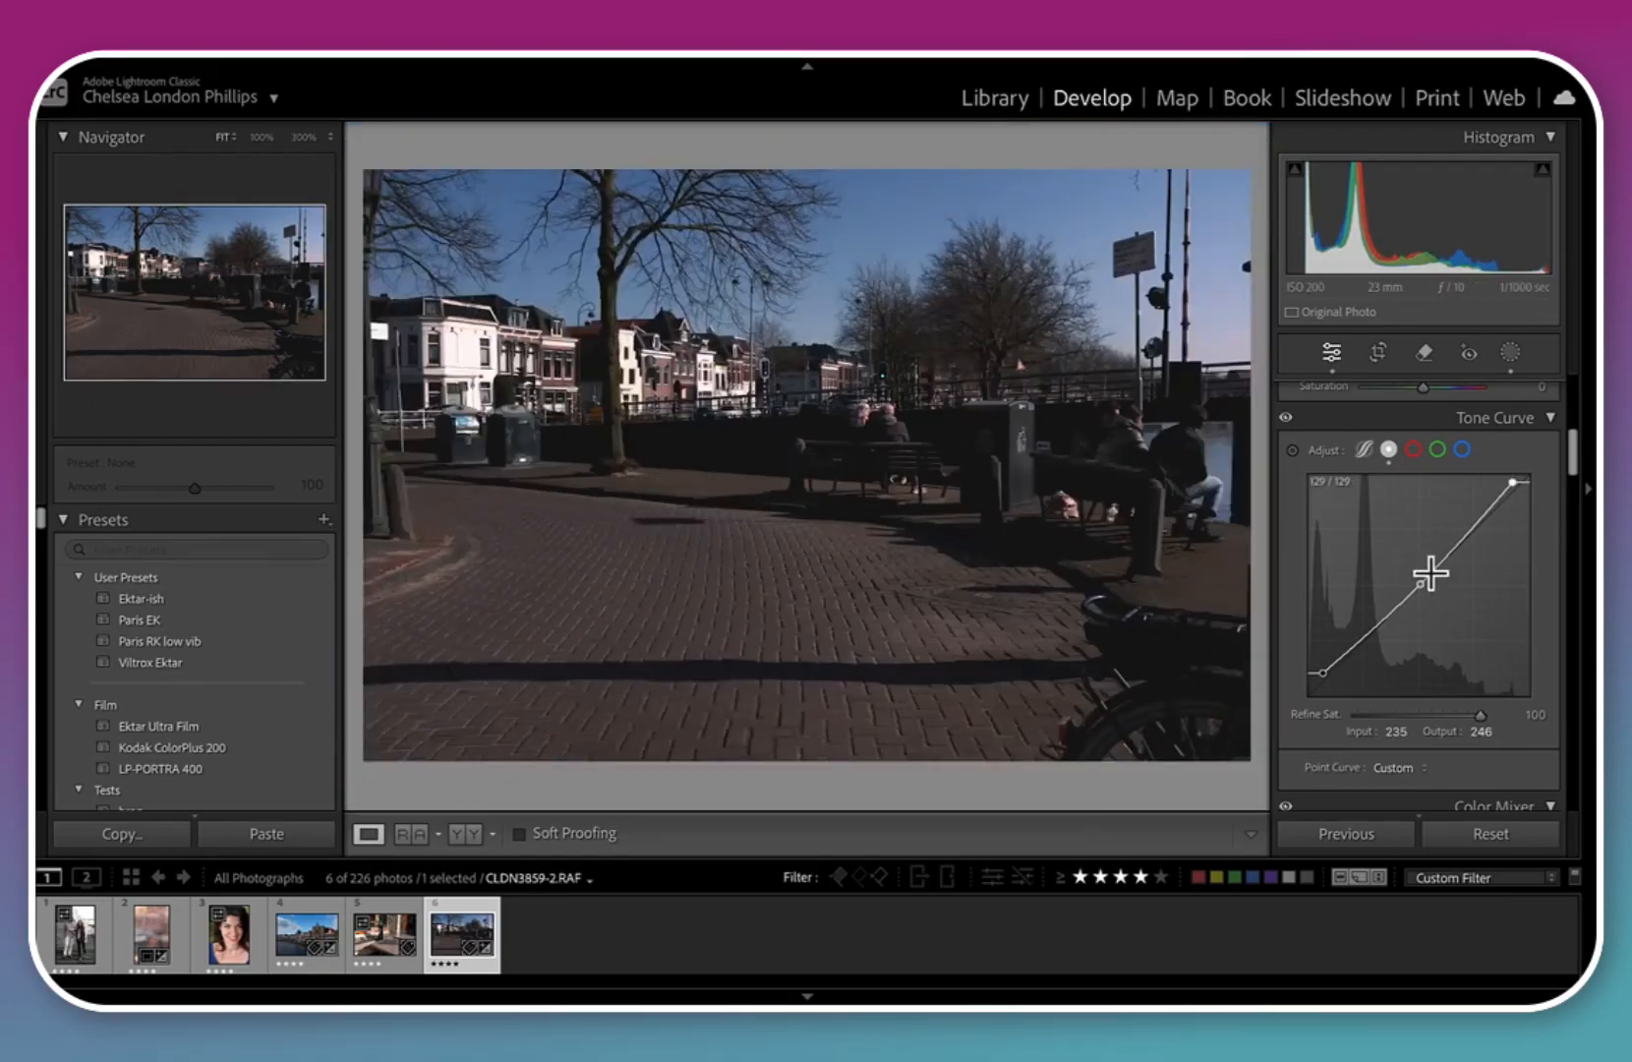
{"action": "scroll", "coordinate": [1432, 577], "scroll_direction": "up", "scroll_amount": 10}
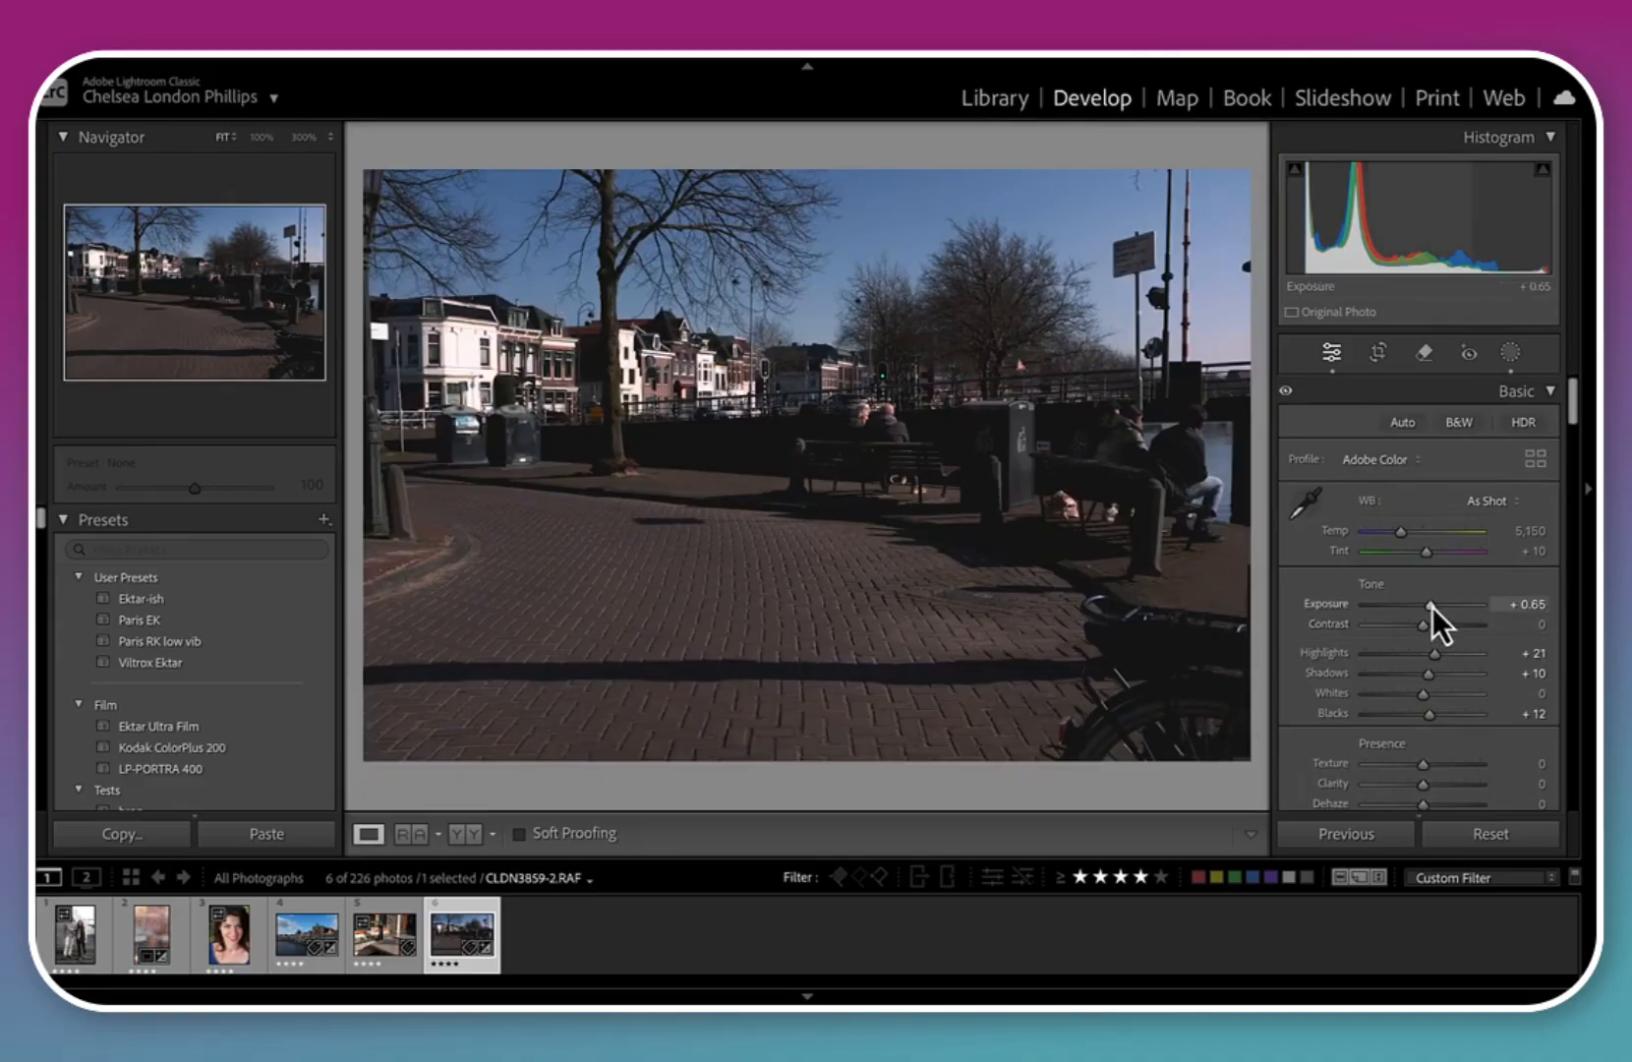
Raise Exposure to +0.85 and try a vertical crop around the benches and the bare trees in the street photo
{"action": "left_click_drag", "start_coordinate": [1431, 609], "coordinate": [1433, 609]}
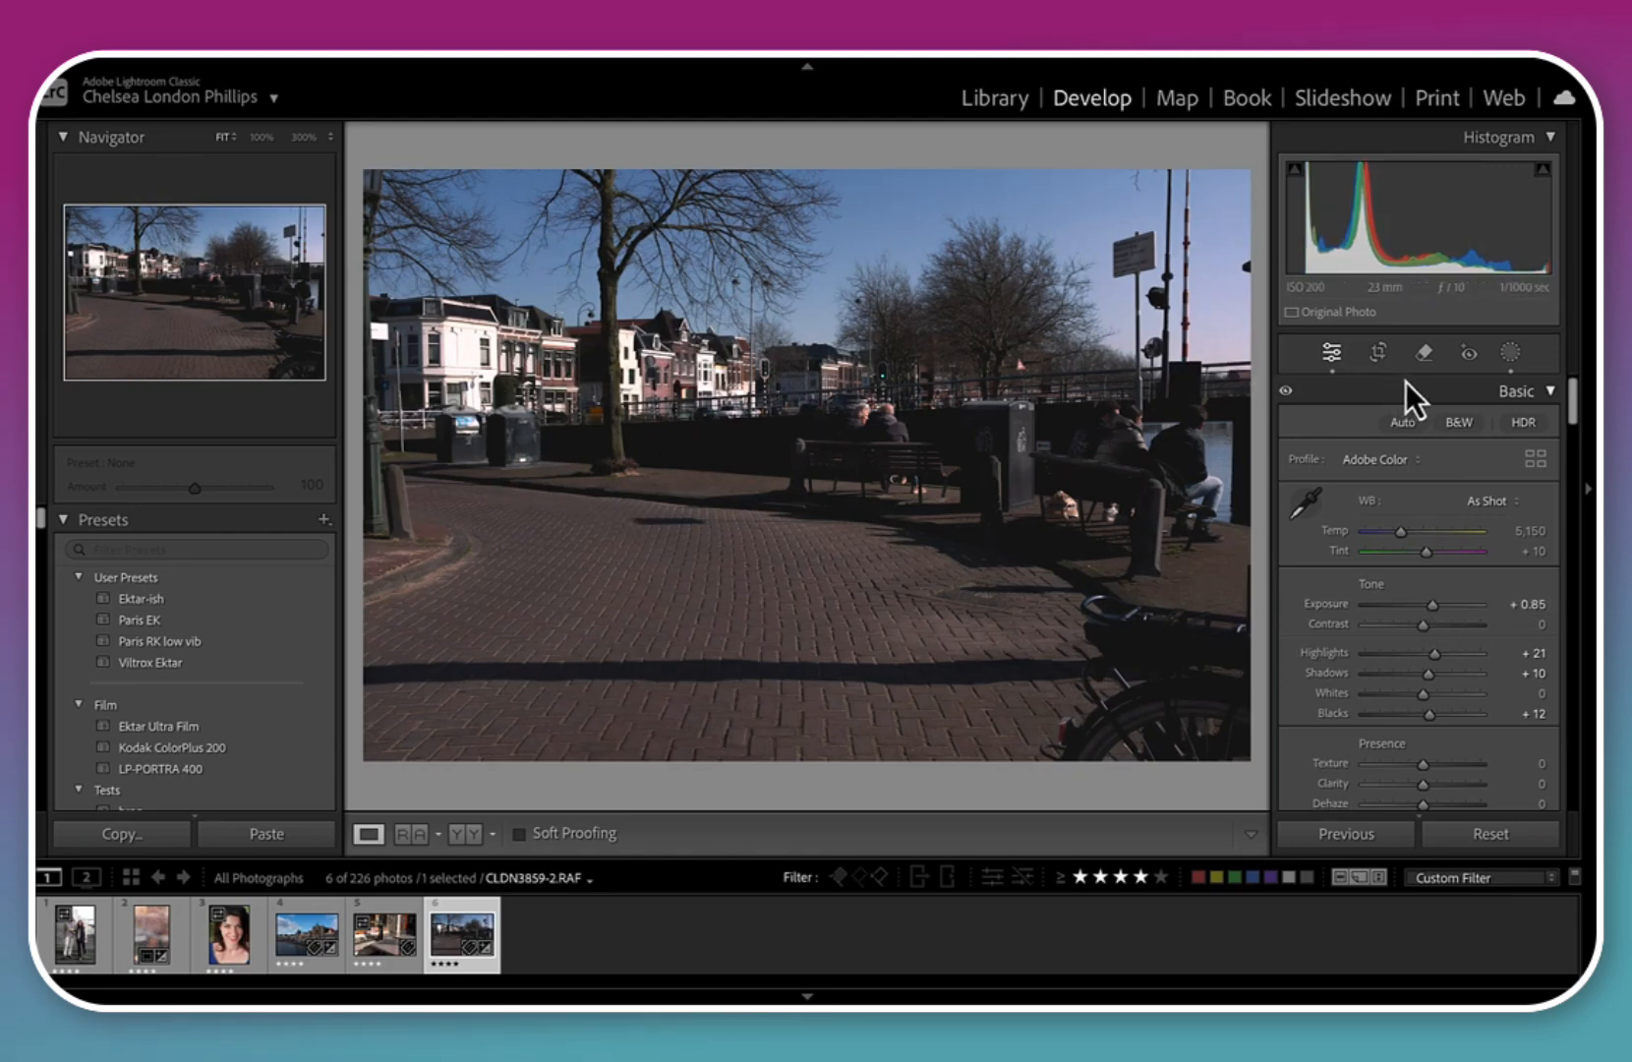
{"action": "left_click", "coordinate": [1382, 356]}
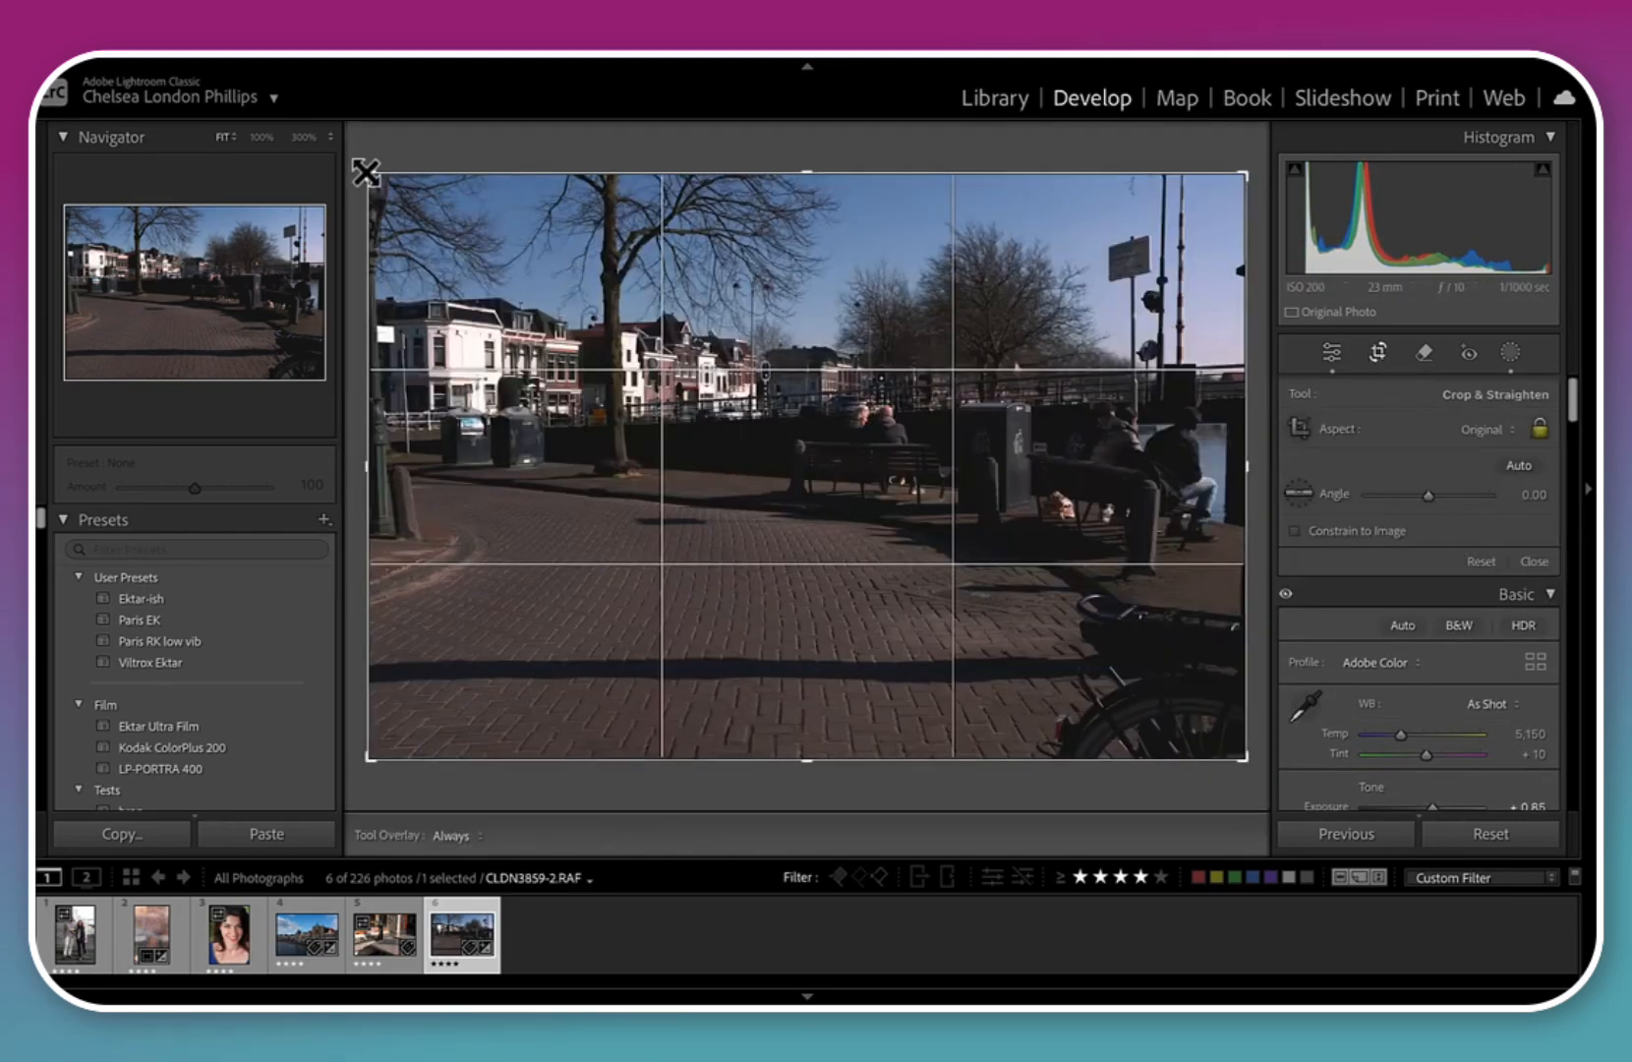
{"action": "left_click_drag", "start_coordinate": [367, 171], "coordinate": [531, 138]}
{"action": "left_click_drag", "start_coordinate": [804, 421], "coordinate": [911, 425]}
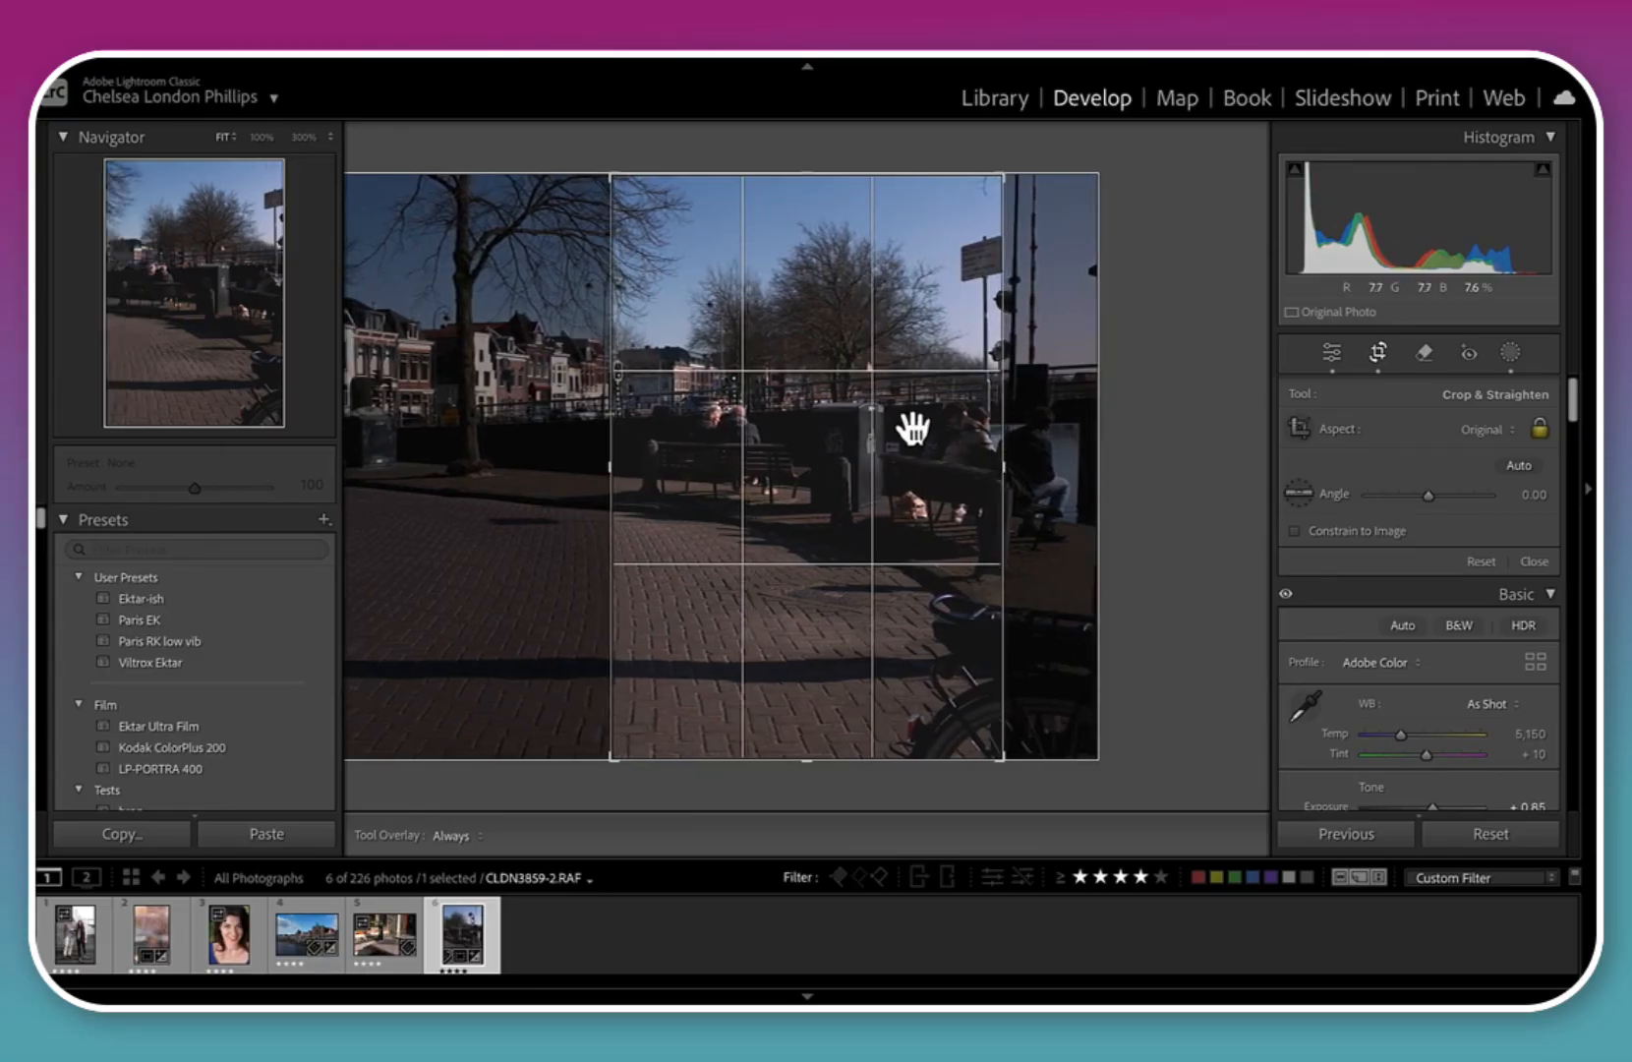
{"action": "key", "text": "Return"}
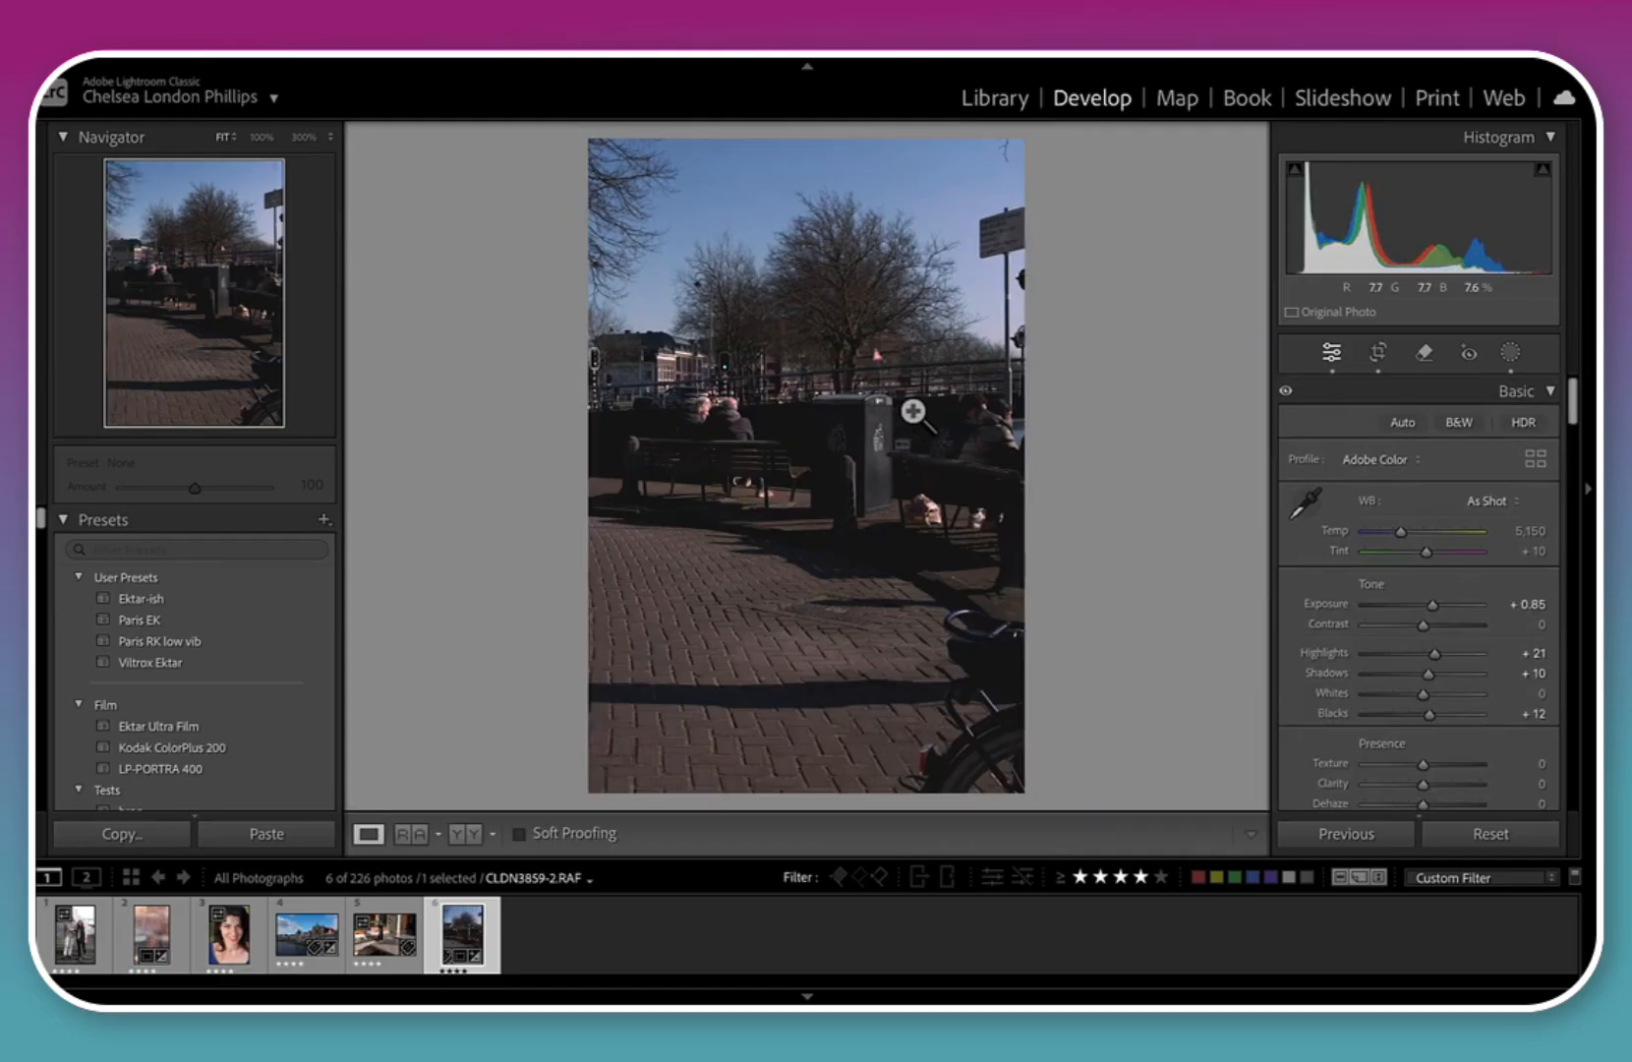
Set Exposure to +1.25 and boost the sky's Color Mixer Saturation to Blue +59 and Aqua +1 with targeted adjustment
{"action": "left_click_drag", "start_coordinate": [1435, 608], "coordinate": [1438, 610]}
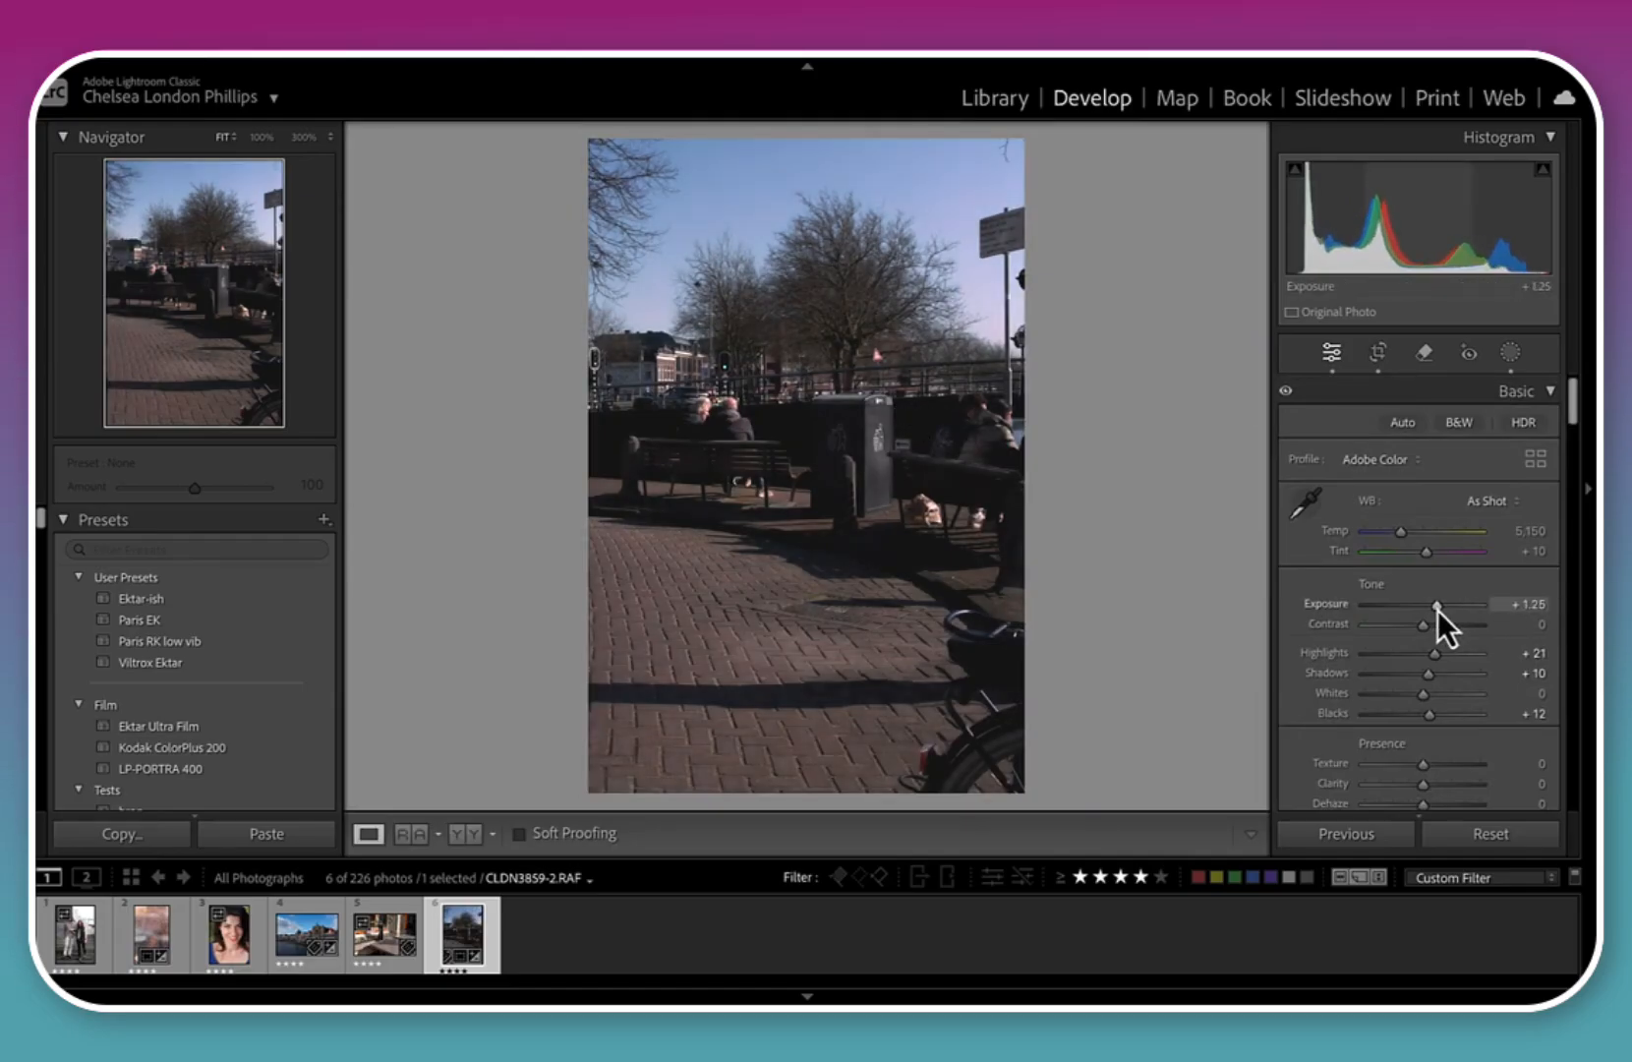
{"action": "scroll", "coordinate": [1416, 727], "scroll_direction": "down", "scroll_amount": 5}
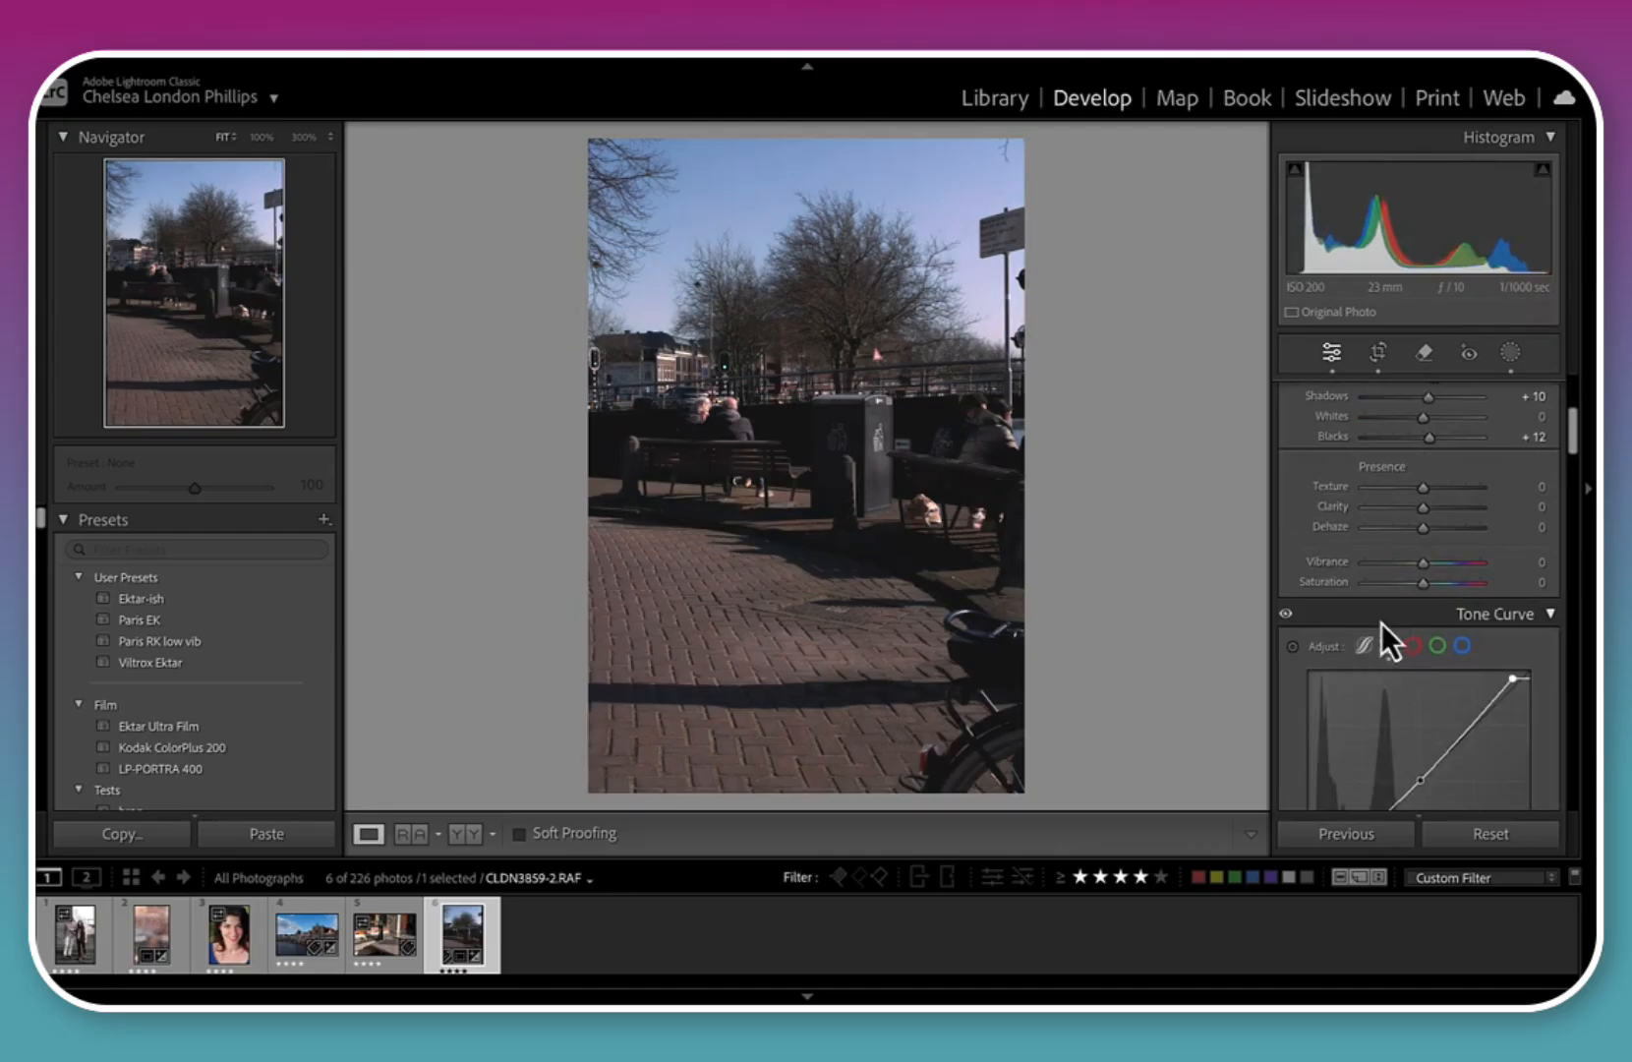
{"action": "scroll", "coordinate": [1382, 623], "scroll_direction": "down", "scroll_amount": 5}
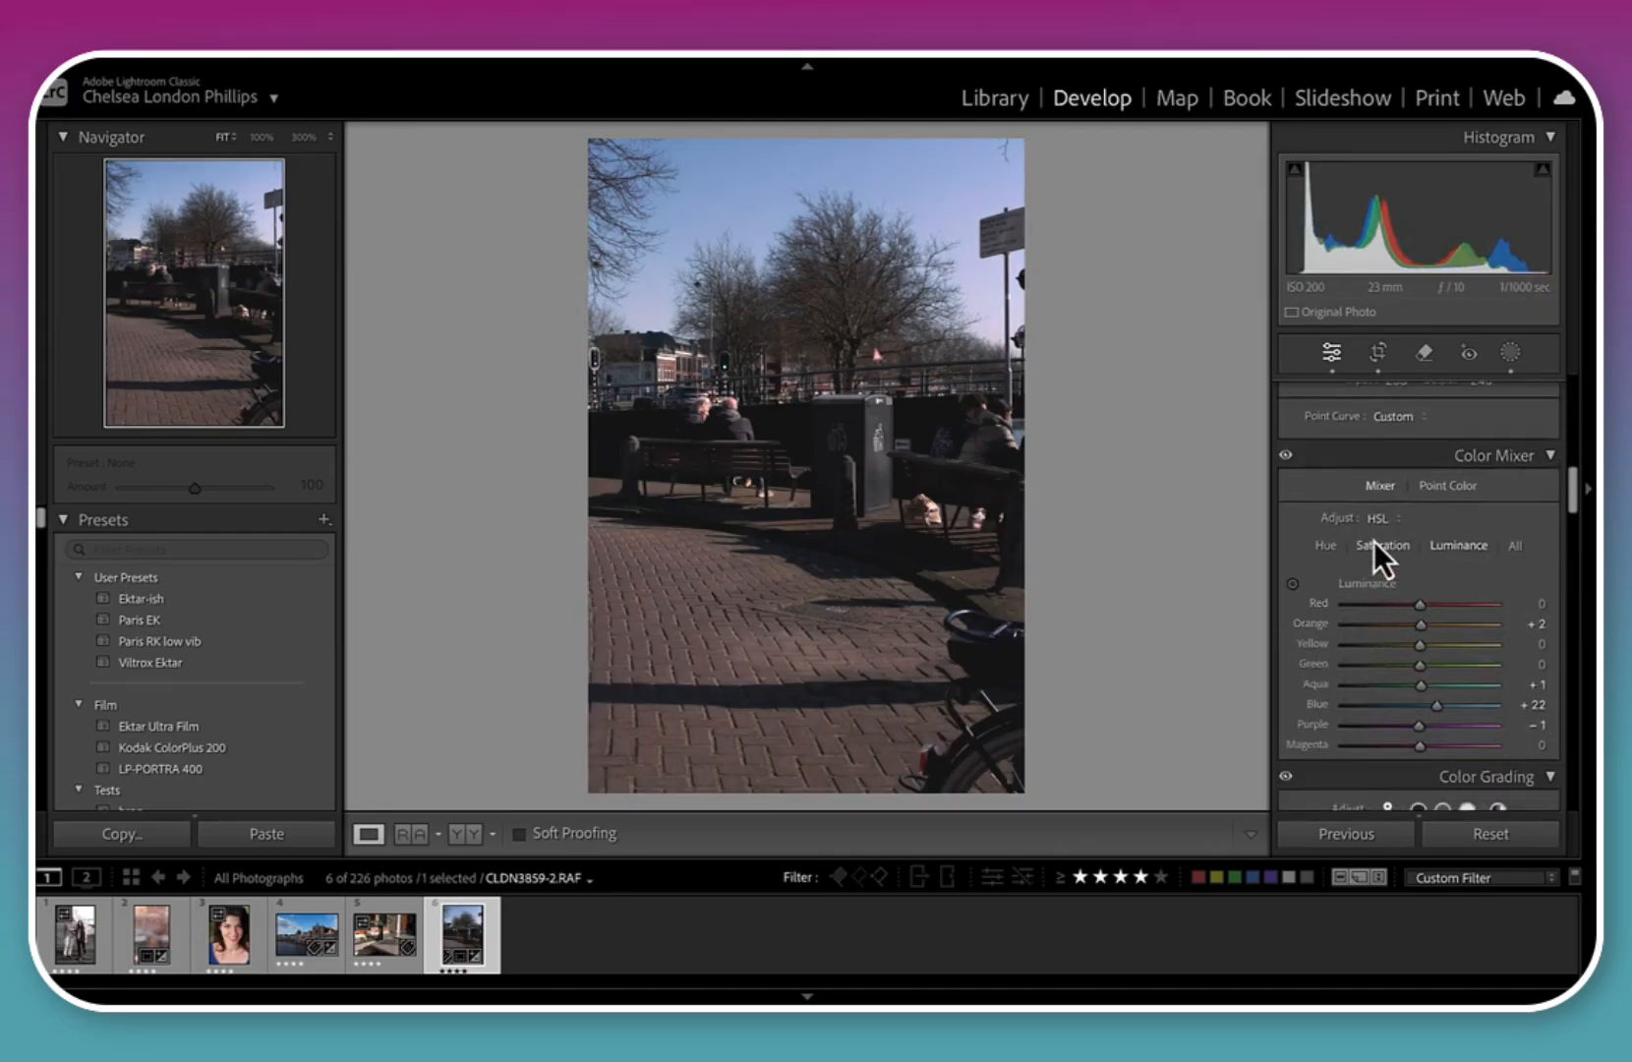
{"action": "left_click", "coordinate": [1326, 545]}
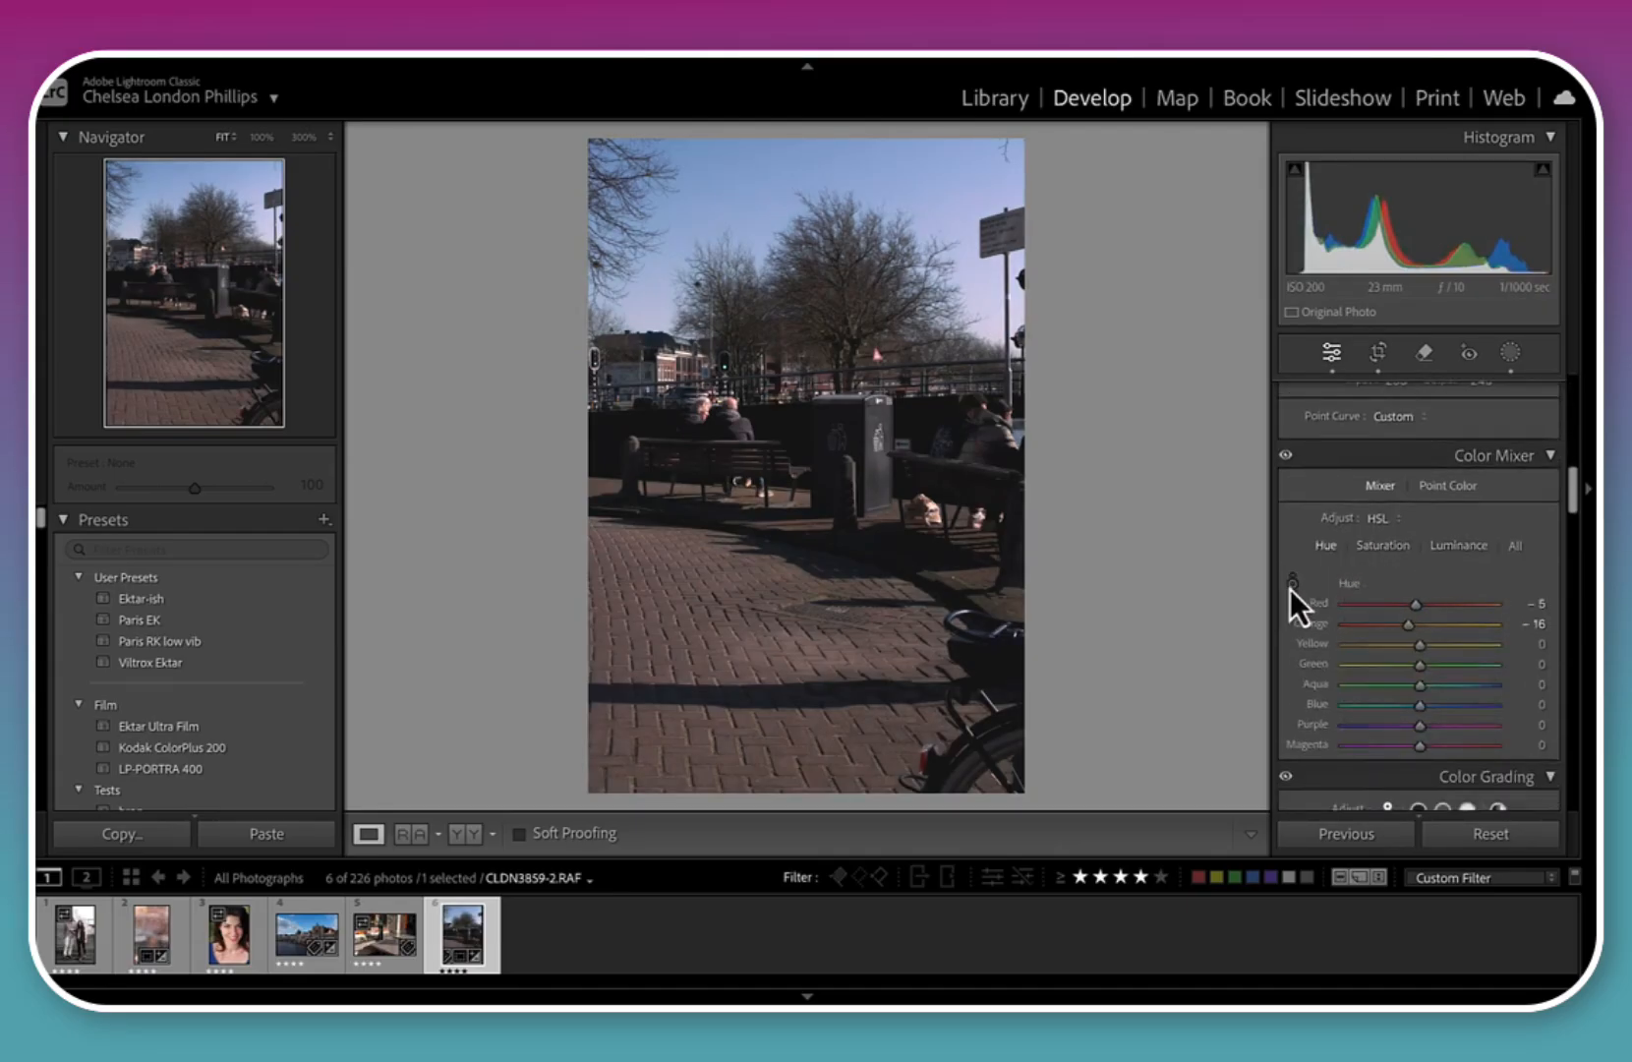
{"action": "left_click", "coordinate": [1370, 547]}
{"action": "left_click", "coordinate": [1292, 585]}
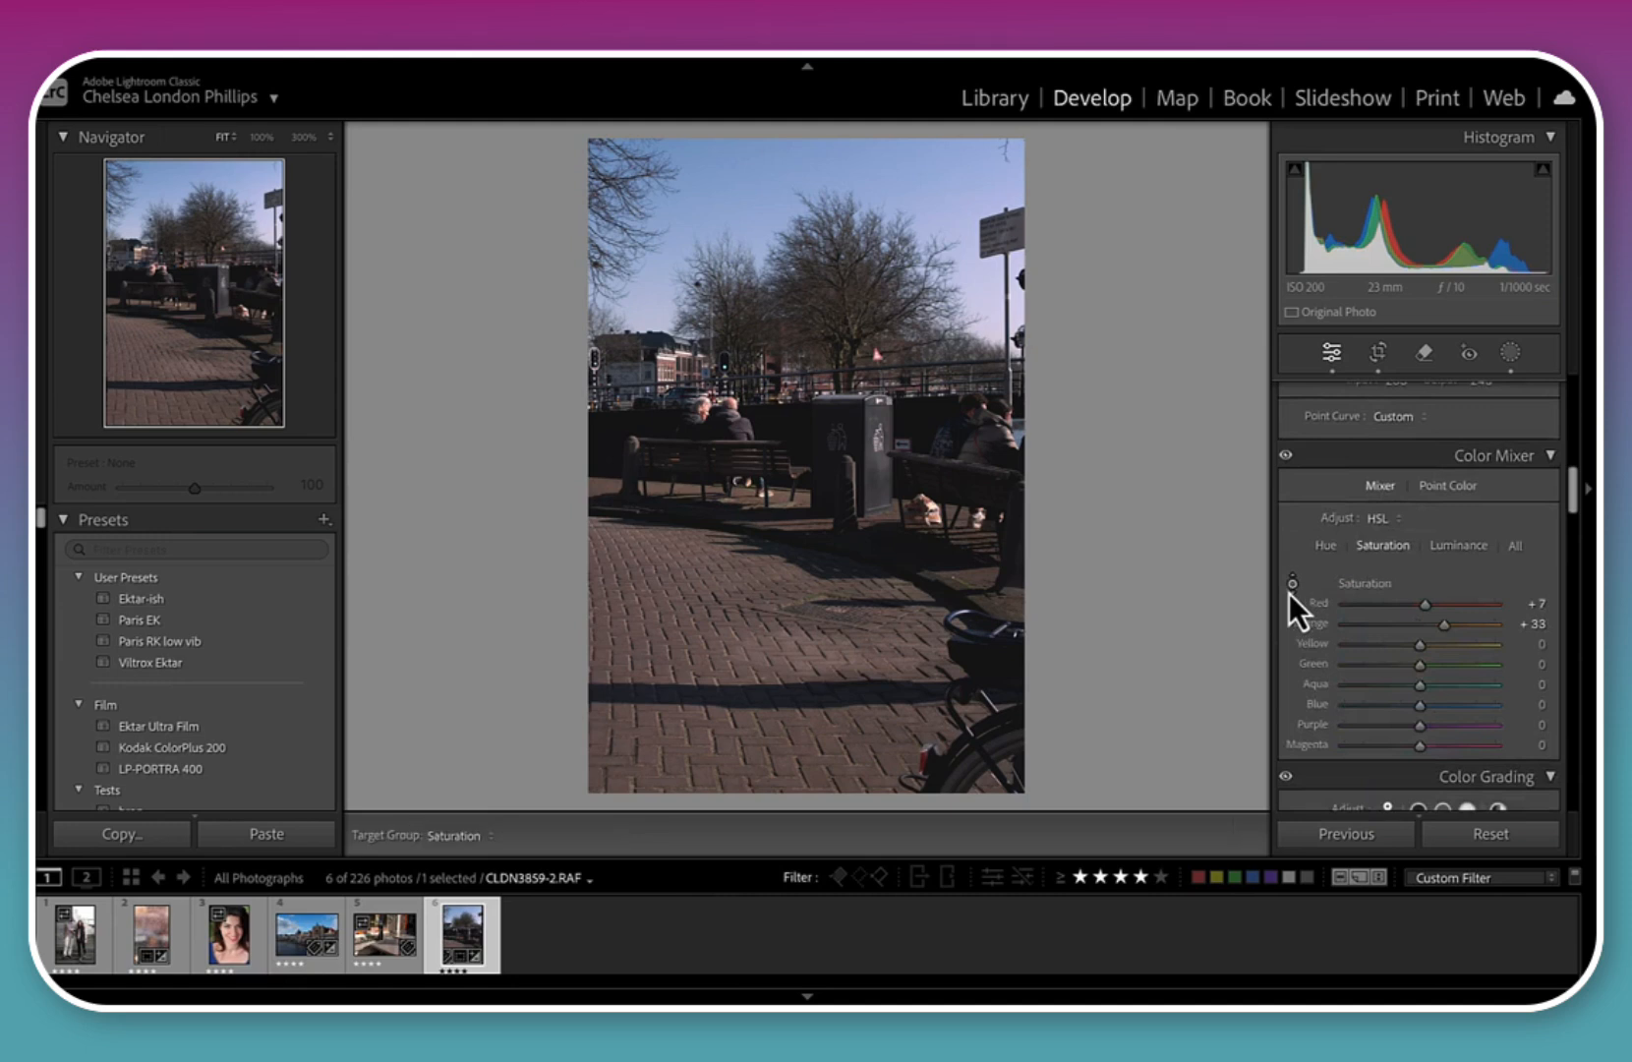
{"action": "left_click_drag", "start_coordinate": [895, 259], "coordinate": [919, 117]}
{"action": "left_click_drag", "start_coordinate": [926, 183], "coordinate": [929, 167]}
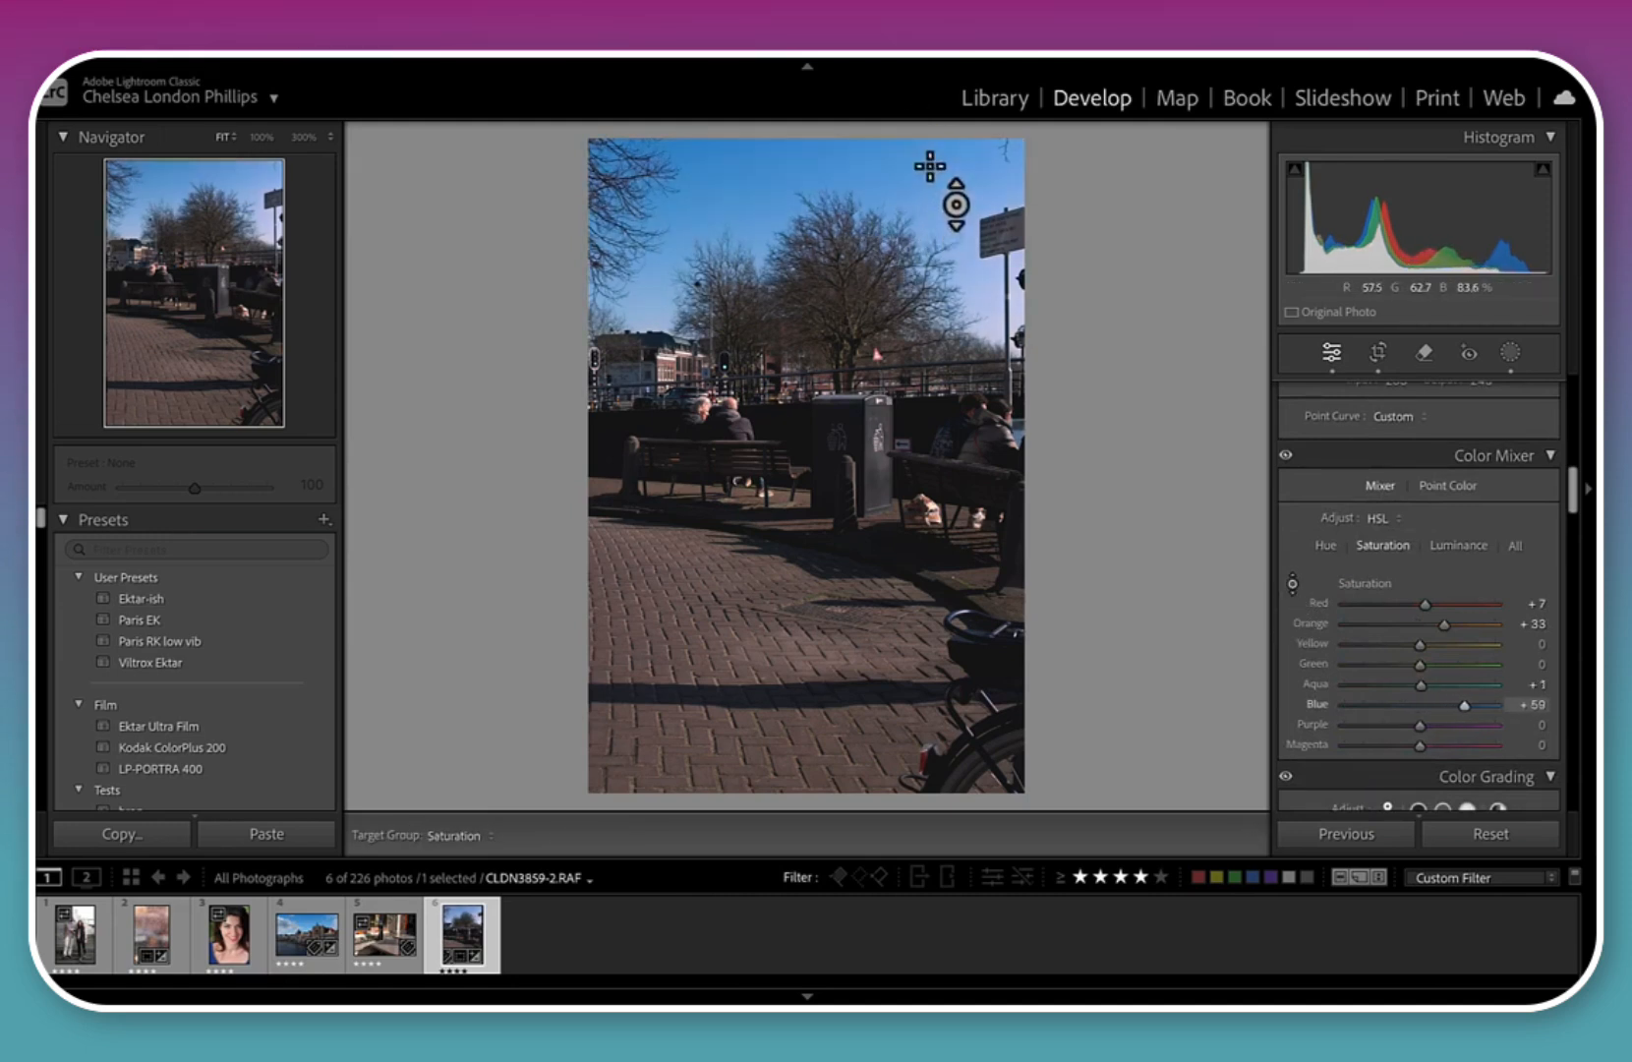
Deepen the sky with targeted Color Mixer adjustment, bringing Luminance to Blue +9 and Purple -3
{"action": "mouse_move", "coordinate": [977, 276]}
{"action": "left_mouse_down"}
{"action": "mouse_move", "coordinate": [979, 260]}
{"action": "mouse_move", "coordinate": [1003, 285]}
{"action": "mouse_move", "coordinate": [975, 295]}
{"action": "mouse_move", "coordinate": [973, 269]}
{"action": "left_mouse_up"}
{"action": "left_click", "coordinate": [1460, 545]}
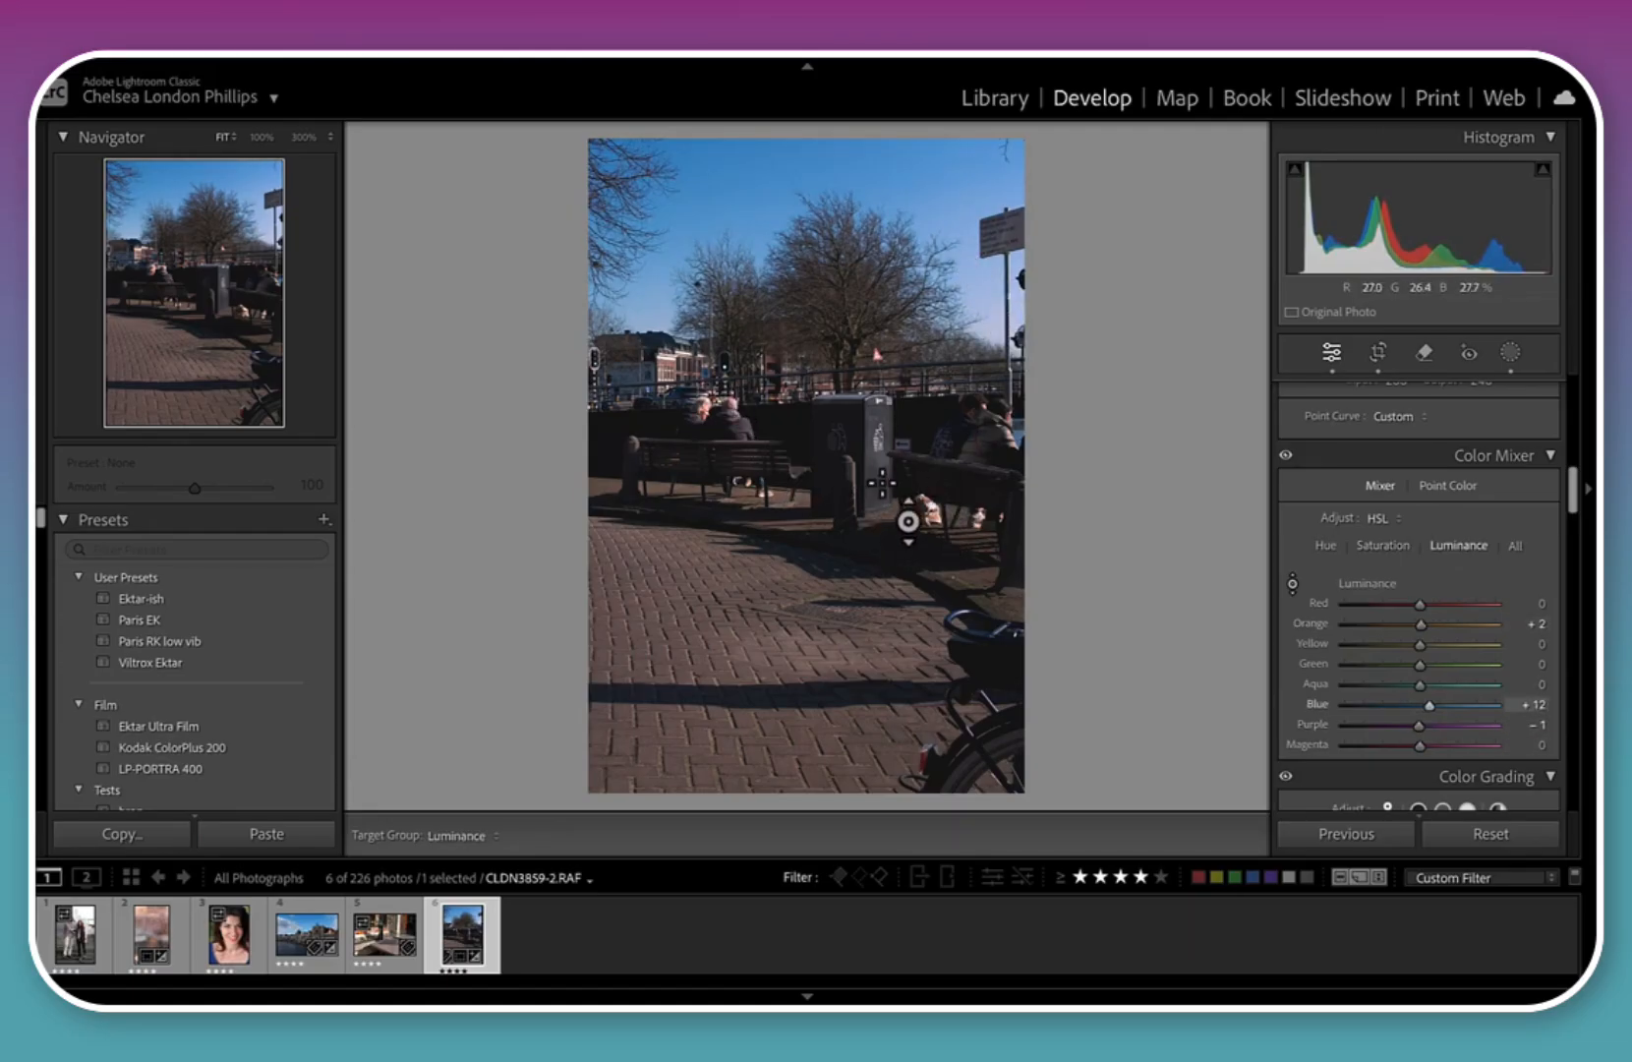
{"action": "mouse_move", "coordinate": [885, 479]}
{"action": "left_mouse_down"}
{"action": "mouse_move", "coordinate": [881, 450]}
{"action": "mouse_move", "coordinate": [890, 506]}
{"action": "left_mouse_up"}
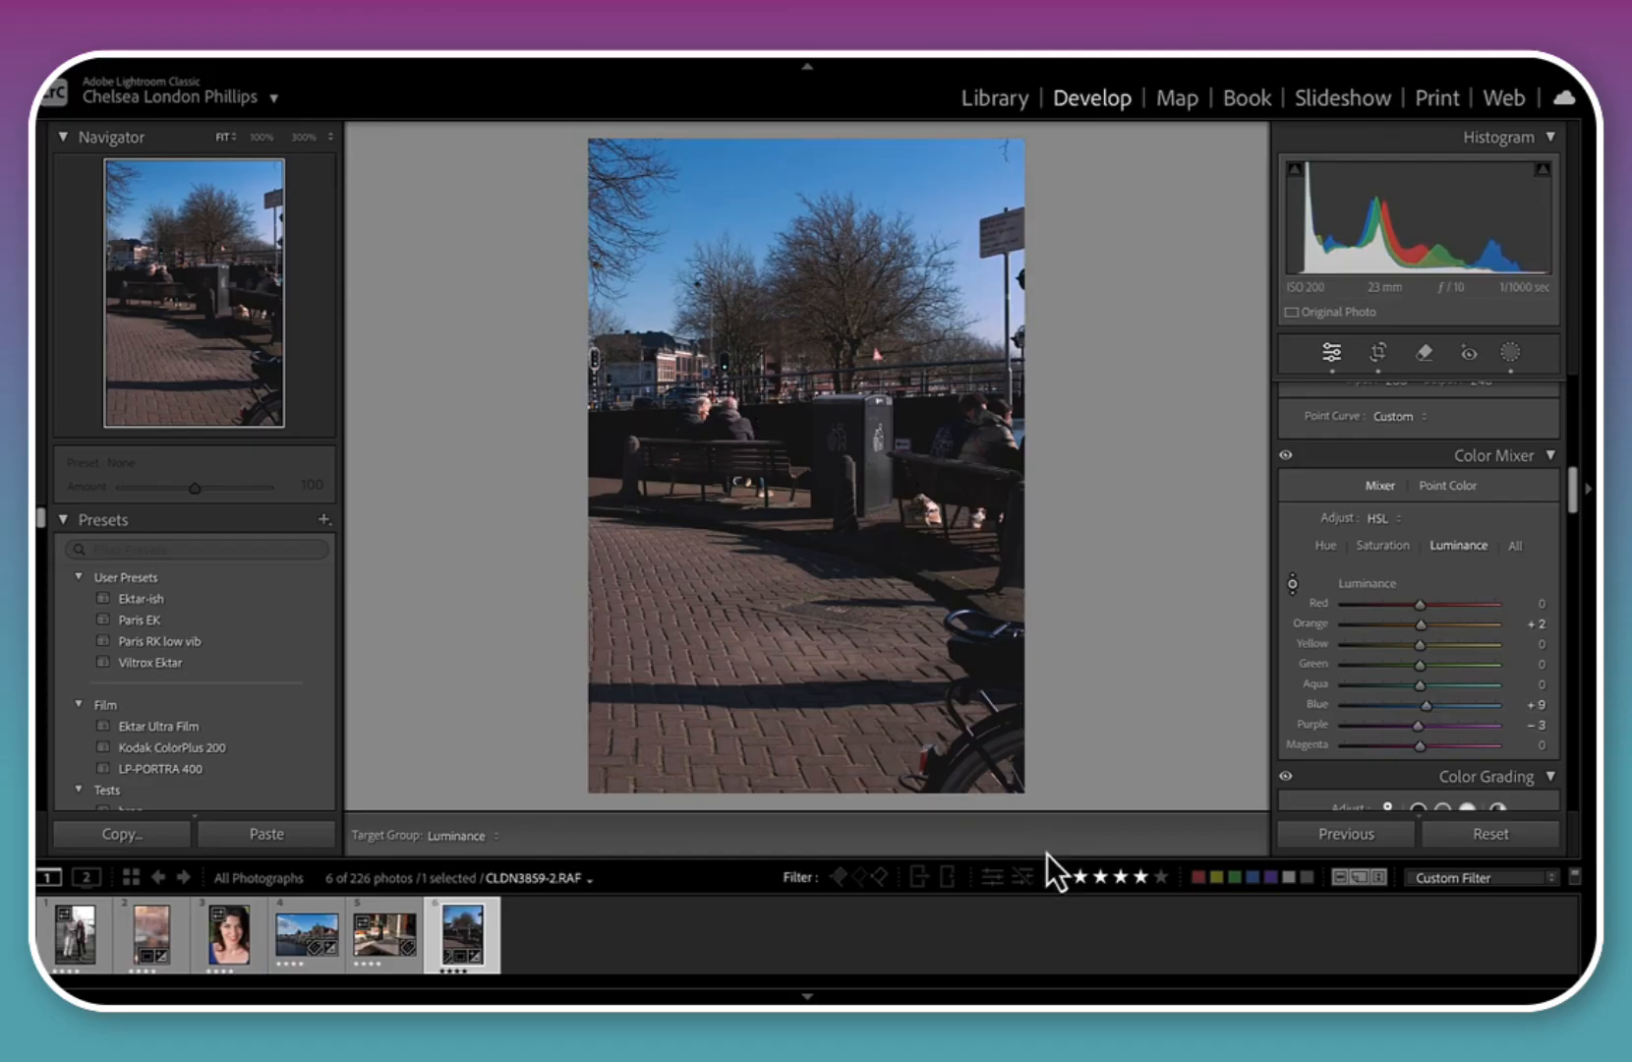
Compare the vertically cropped street photo before and after the edits
{"action": "key", "text": "backslash"}
{"action": "key", "text": "backslash"}
{"action": "key", "text": "backslash"}
{"action": "key", "text": "backslash"}
{"action": "key", "text": "backslash"}
{"action": "key", "text": "backslash"}
{"action": "key", "text": "backslash"}
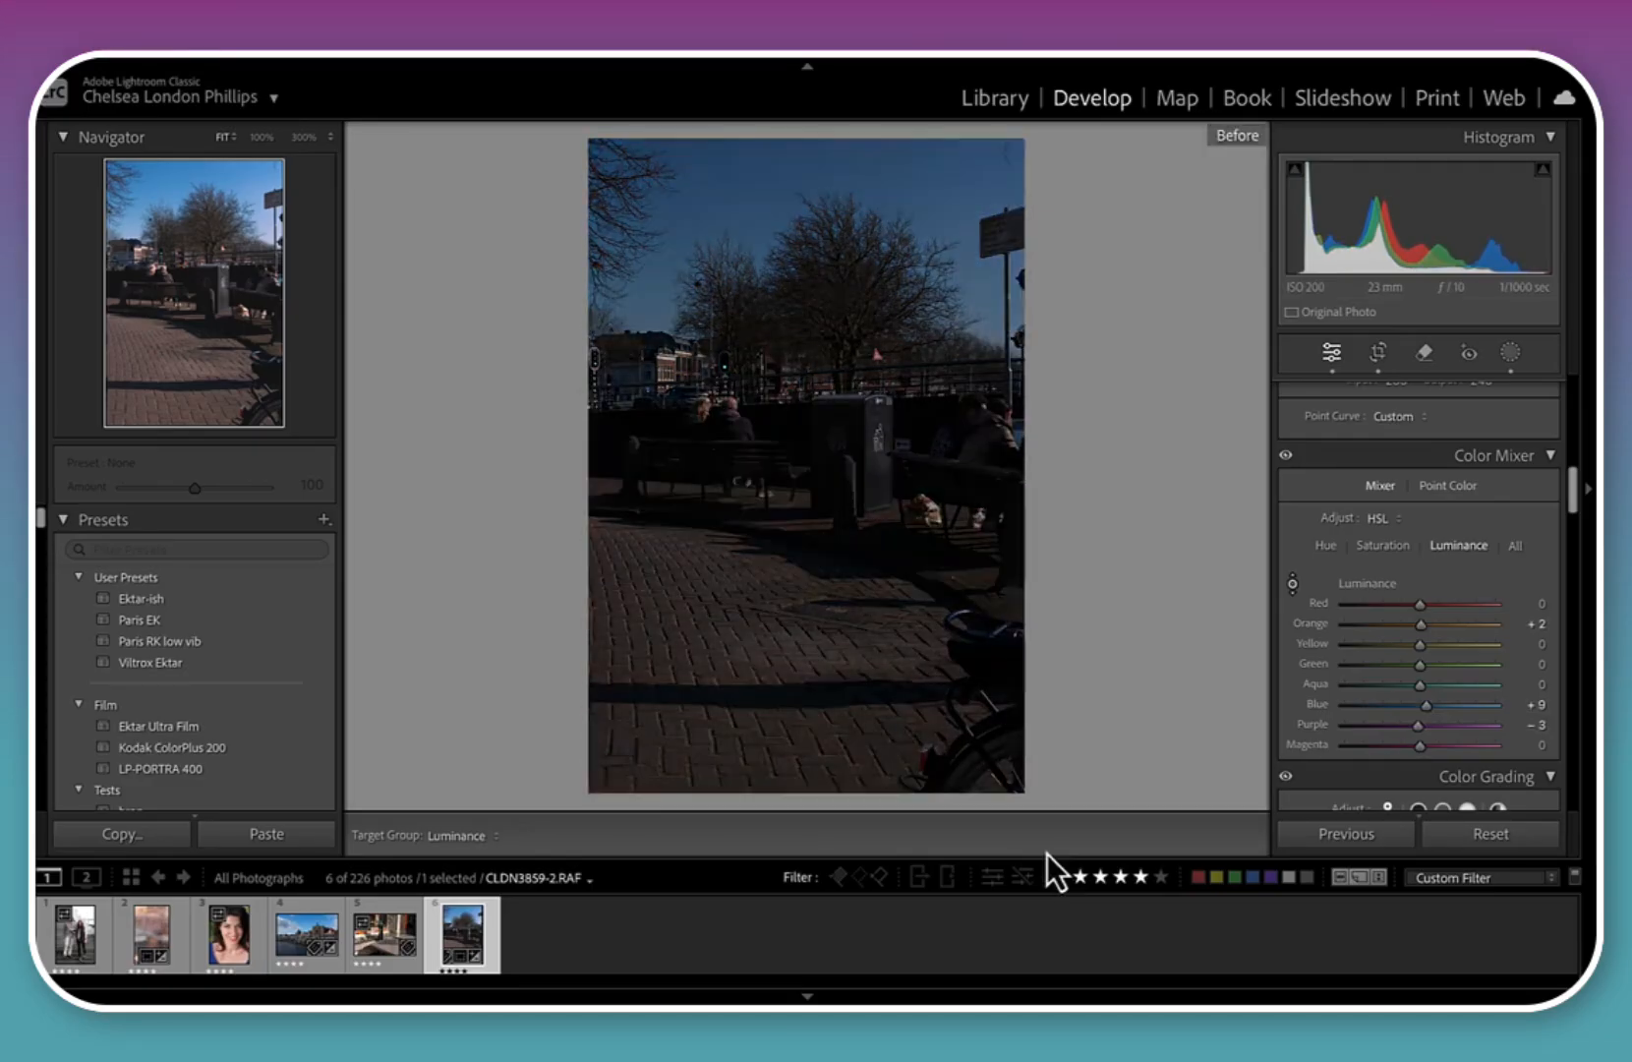
Restore the street photo's full horizontal frame with the As Shot crop aspect
{"action": "left_click", "coordinate": [1388, 356]}
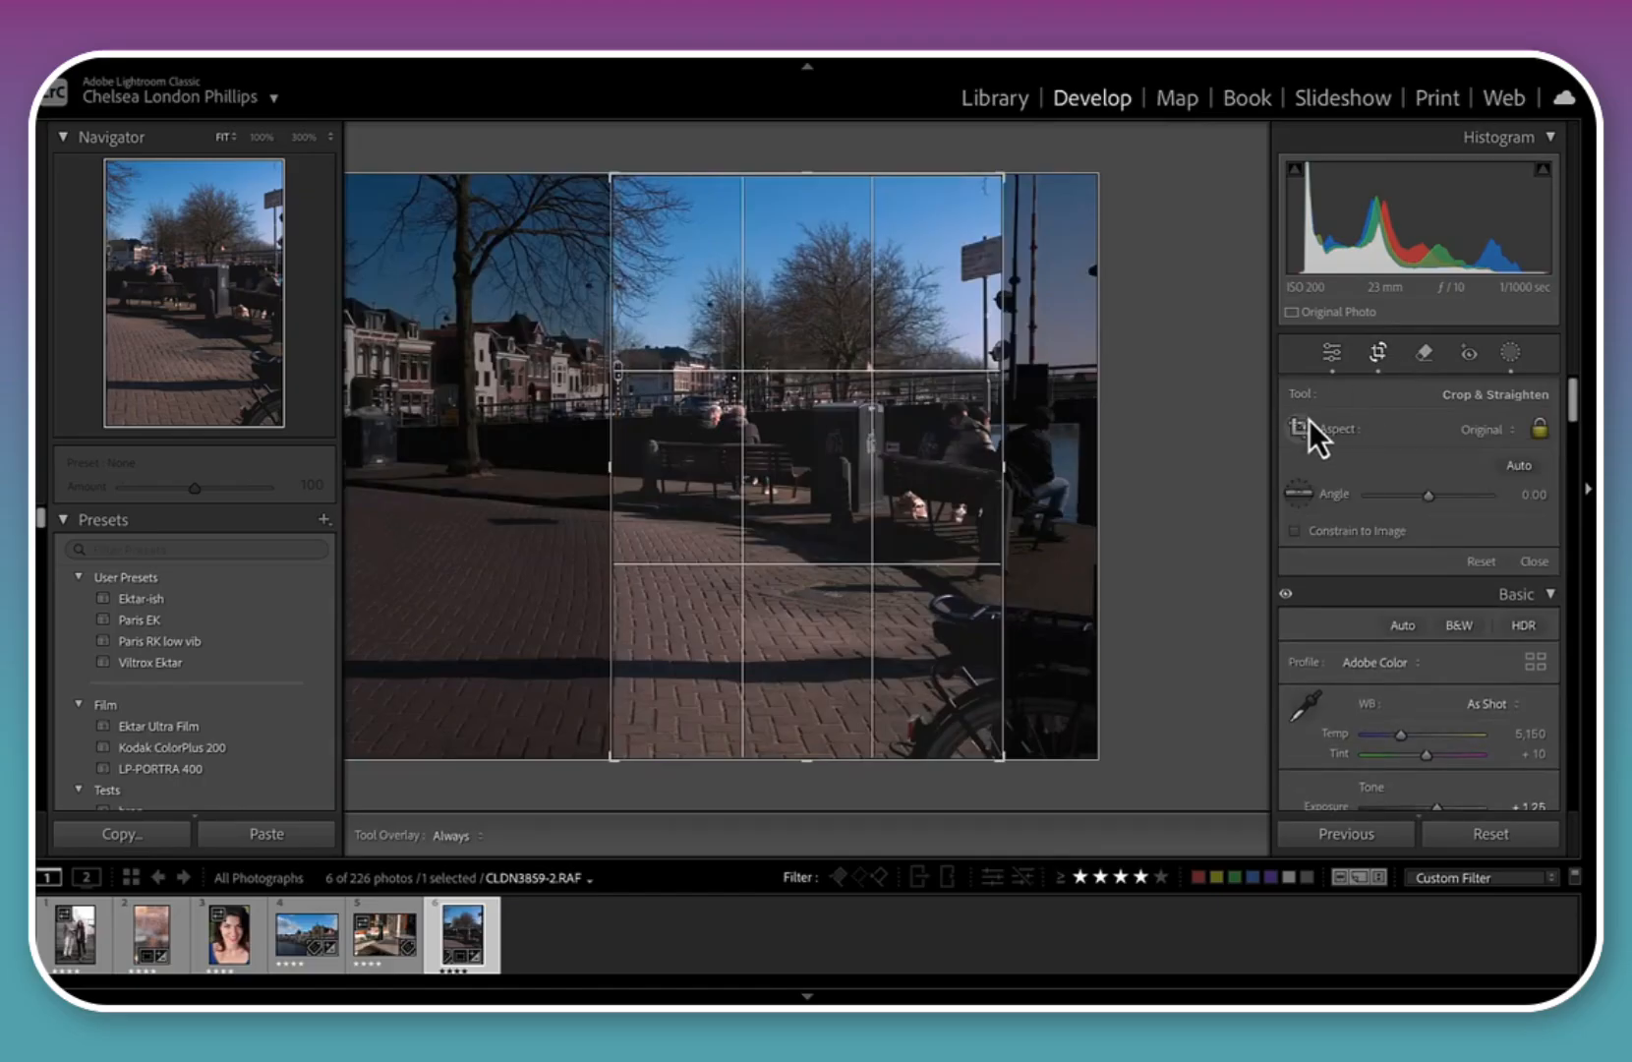
{"action": "left_click", "coordinate": [1484, 433]}
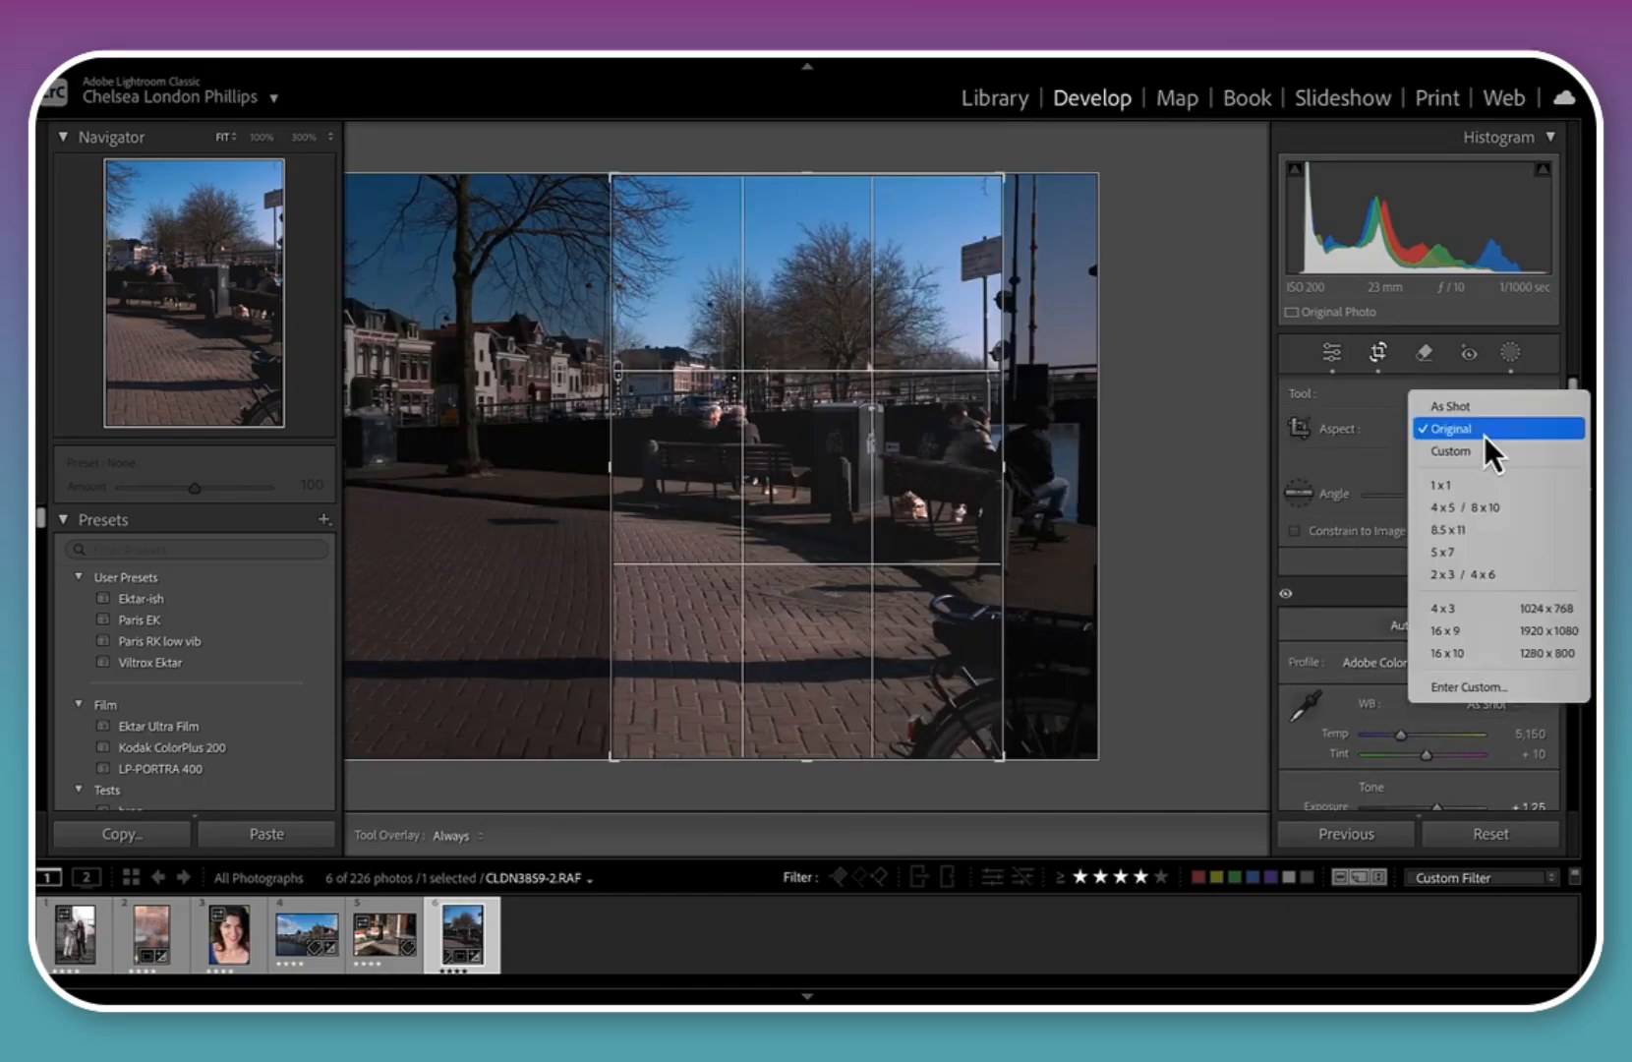
{"action": "left_click", "coordinate": [1481, 423]}
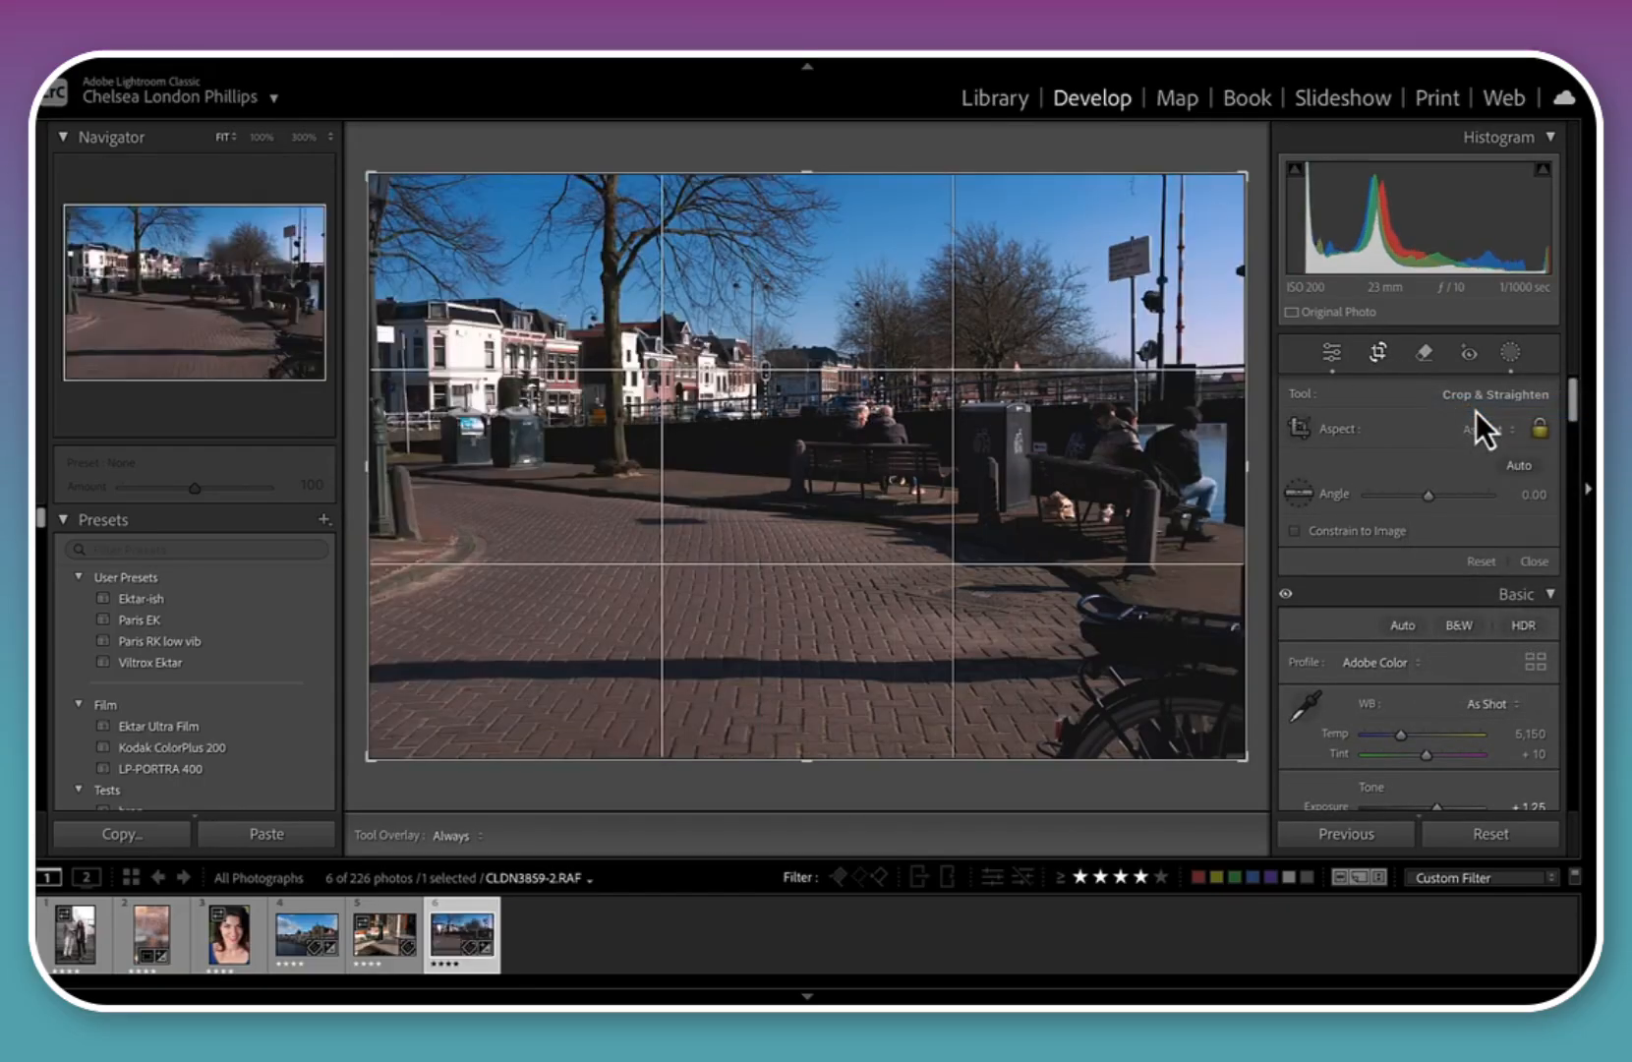
{"action": "key", "text": "r"}
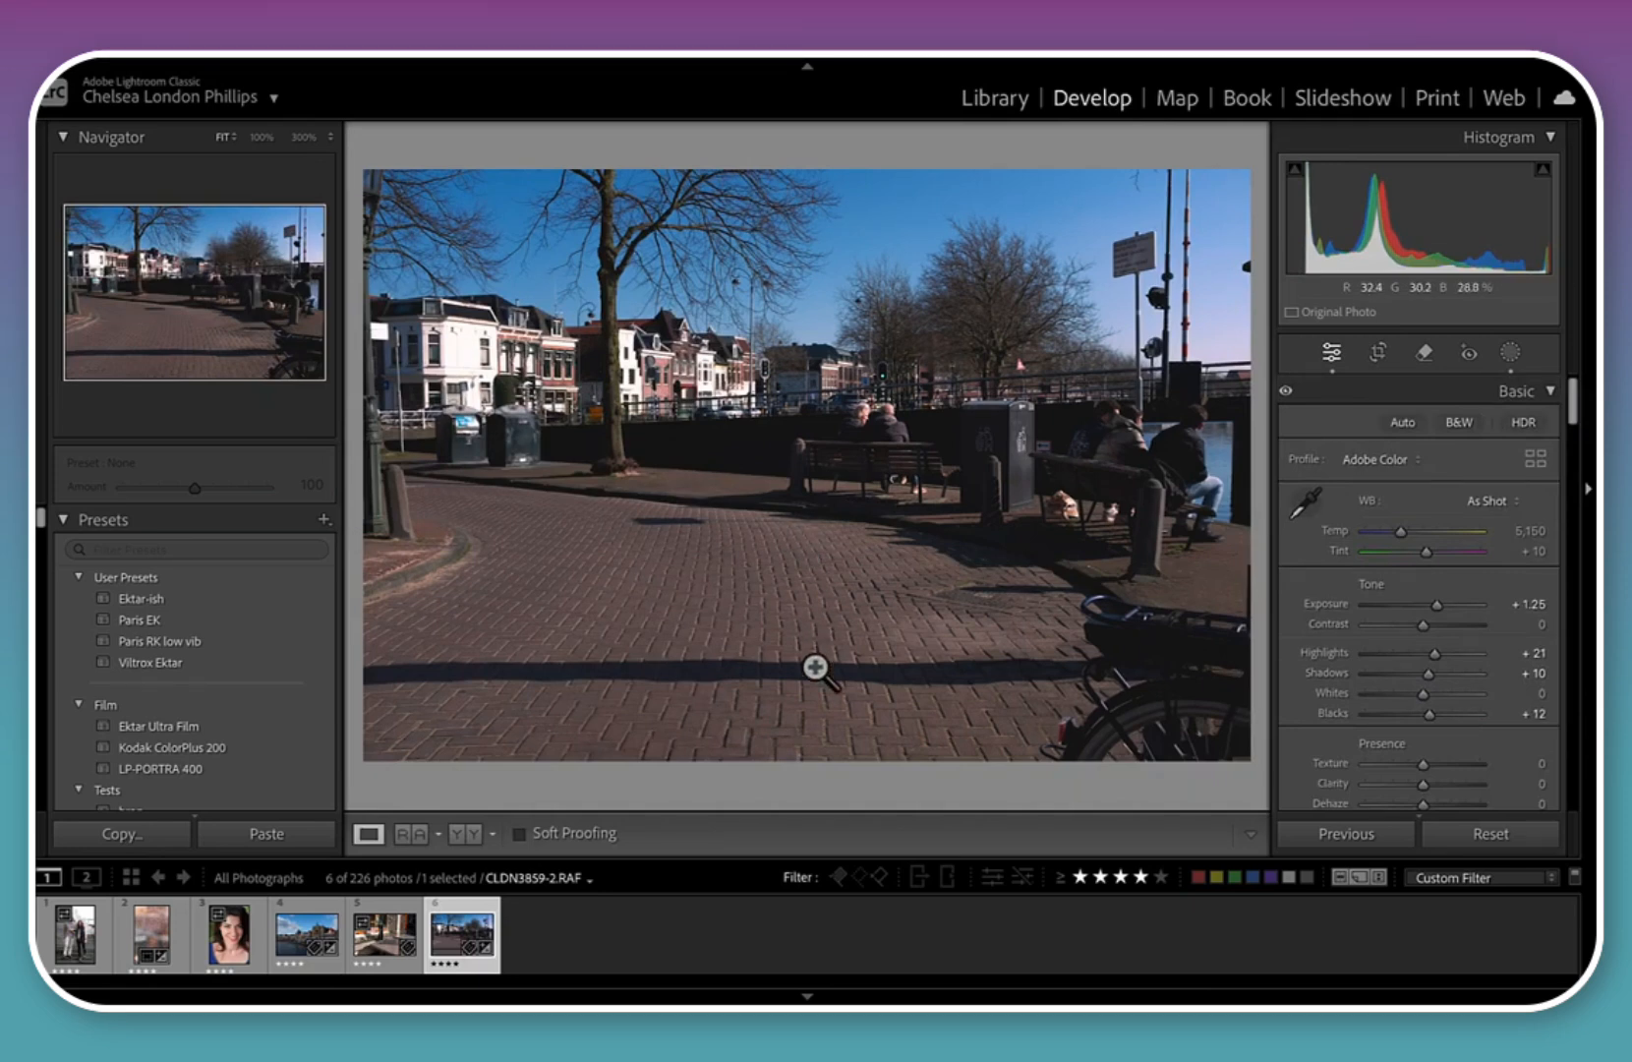
Open the CLDN3849-2.RAF photo of oranges beside the tables and inspect the person in the dark doorway up close
{"action": "left_click", "coordinate": [383, 934]}
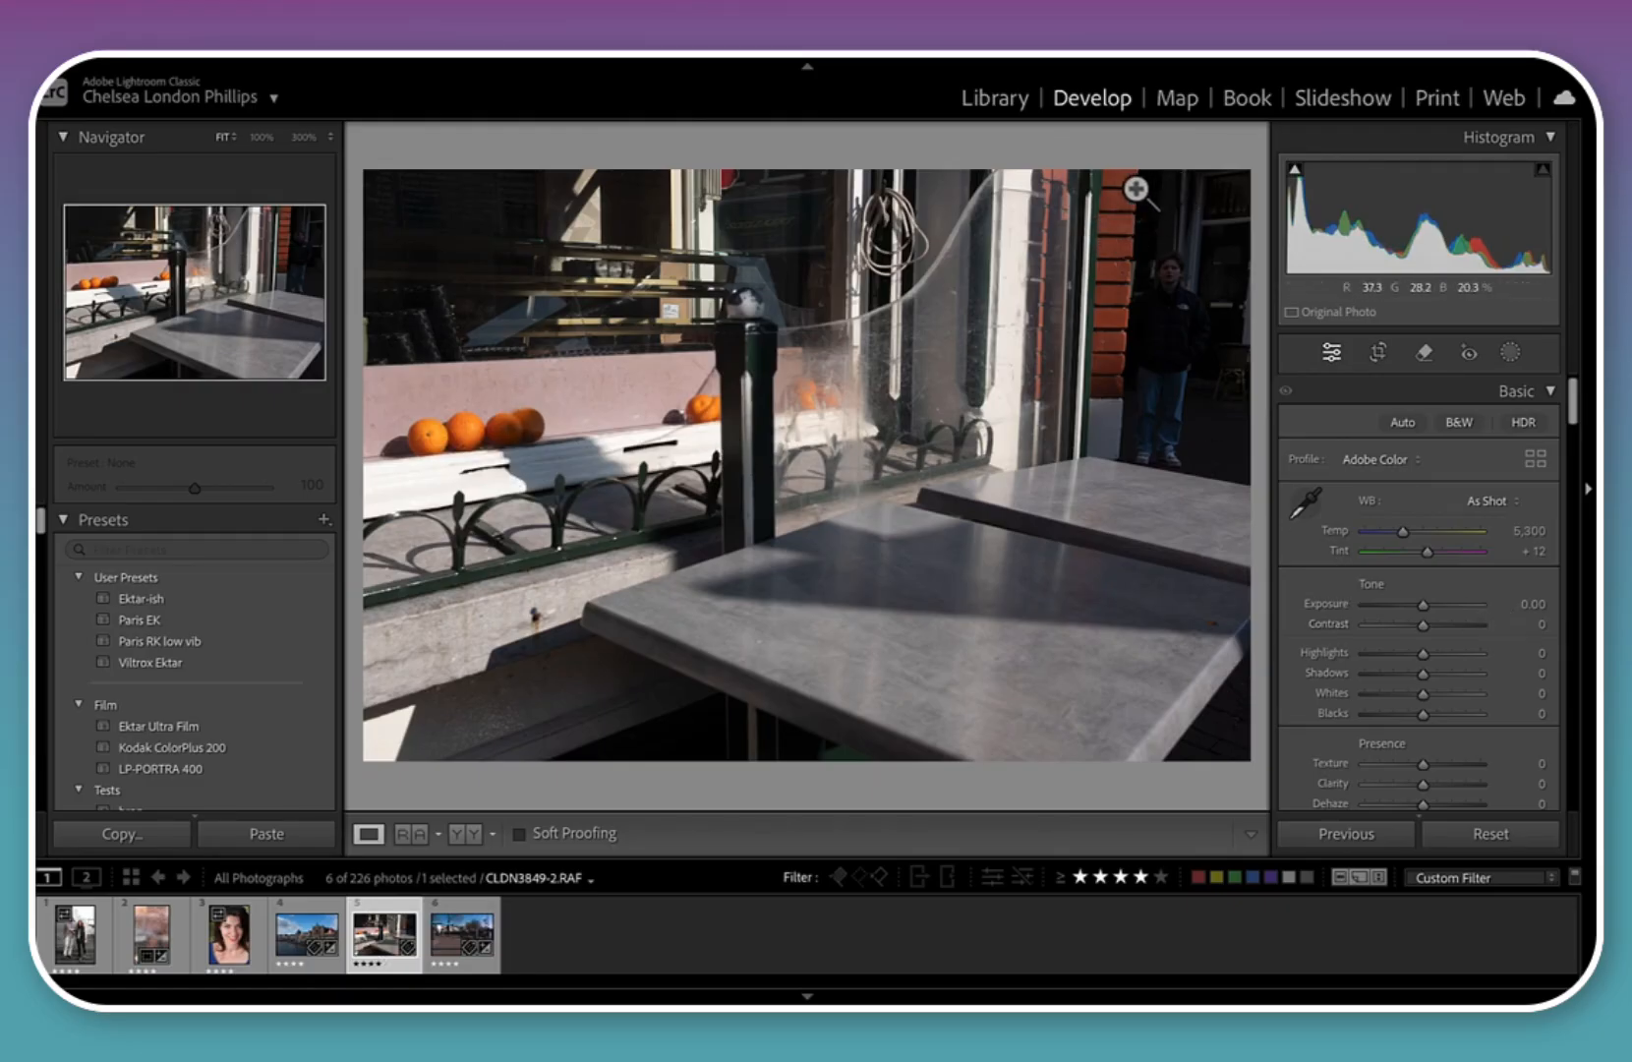
{"action": "left_click", "coordinate": [1172, 286]}
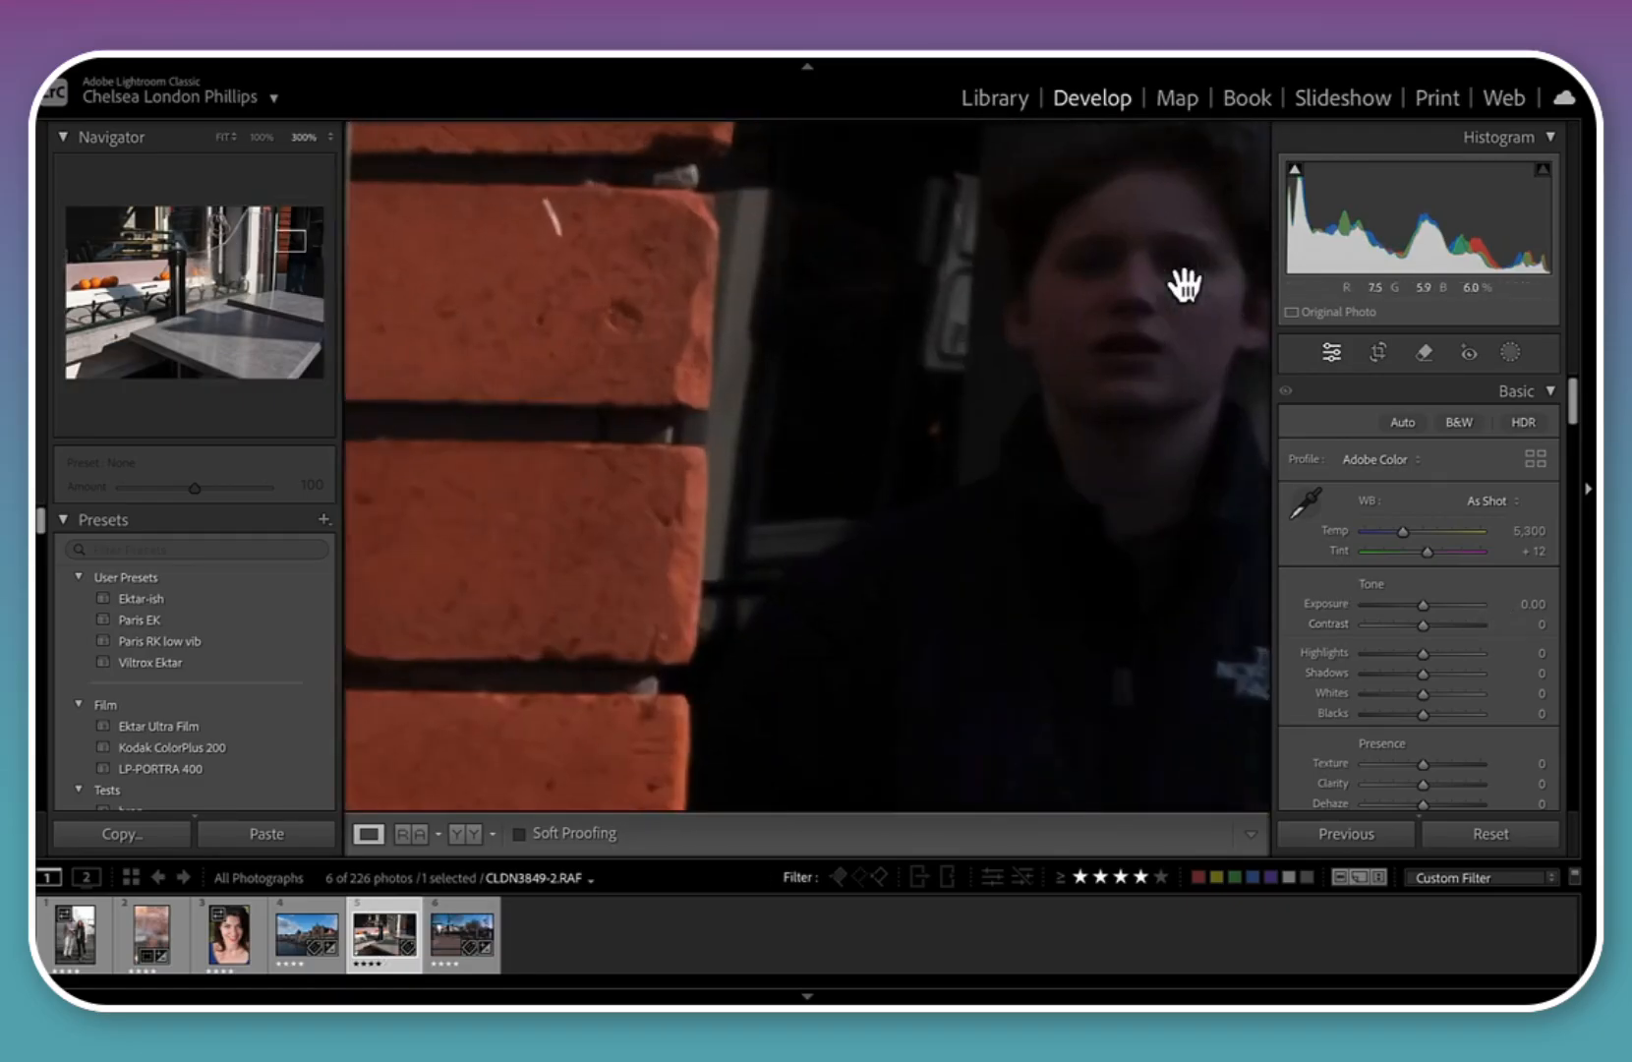
{"action": "left_click", "coordinate": [1119, 441]}
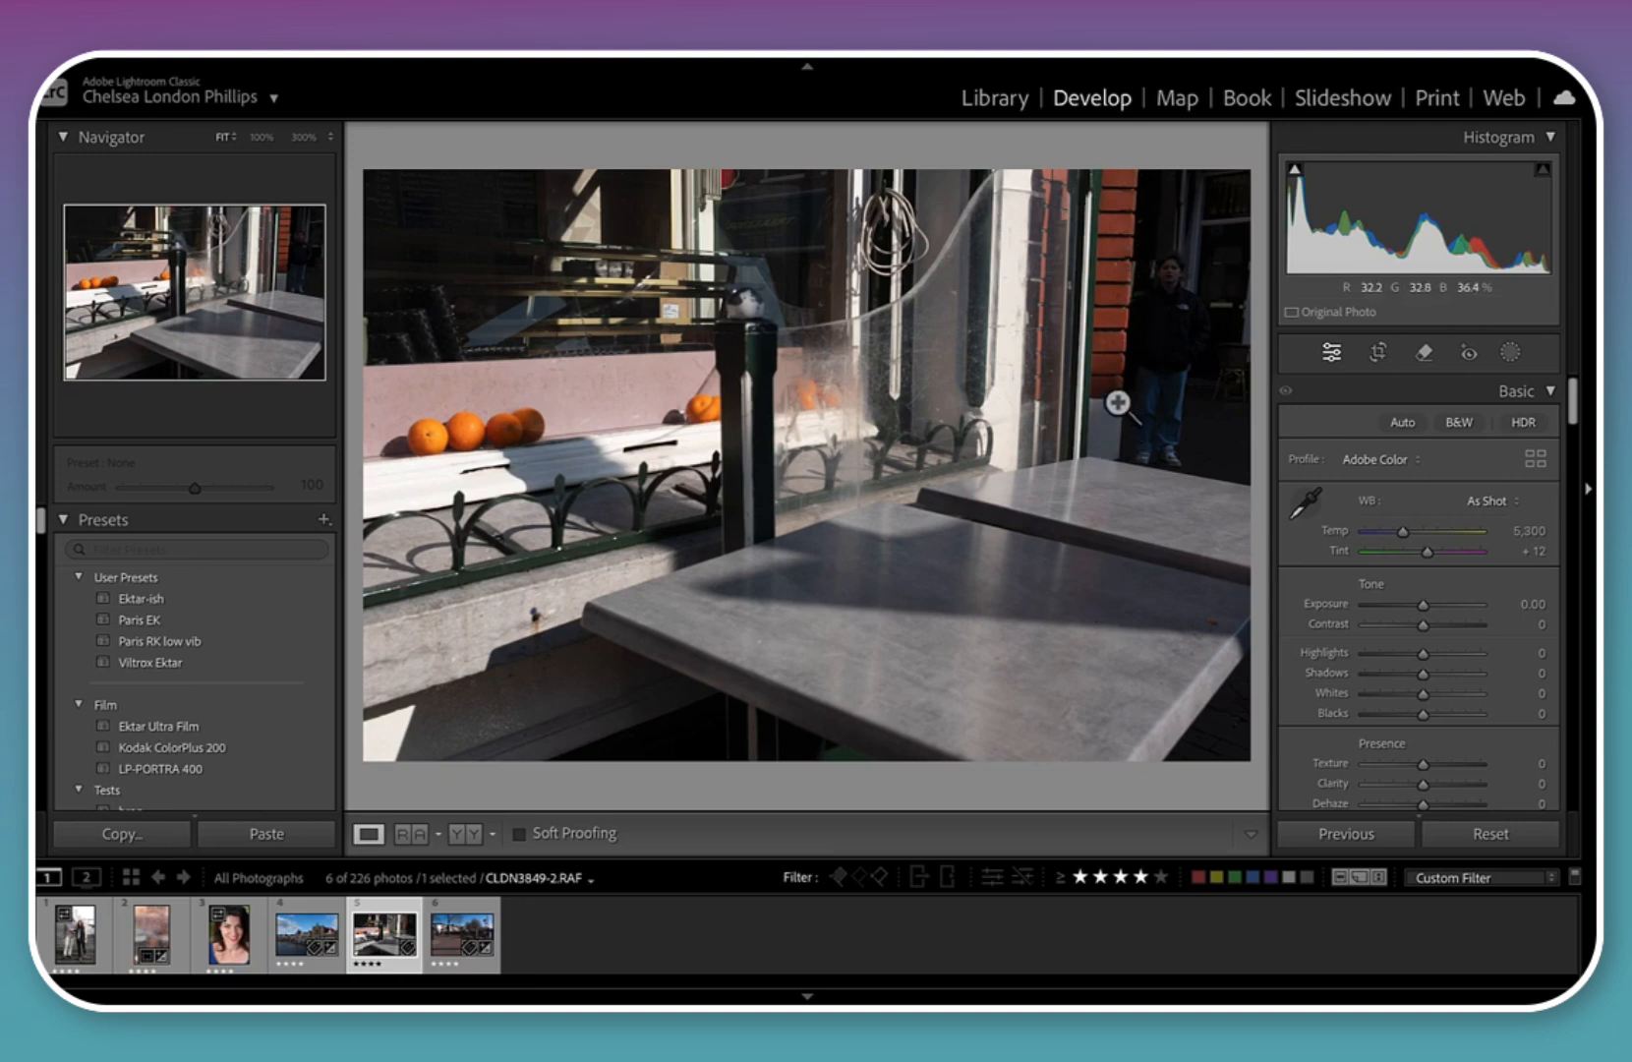
Set the oranges photo's Sharpening Amount to 0
{"action": "scroll", "coordinate": [1451, 547], "scroll_direction": "down", "scroll_amount": 10}
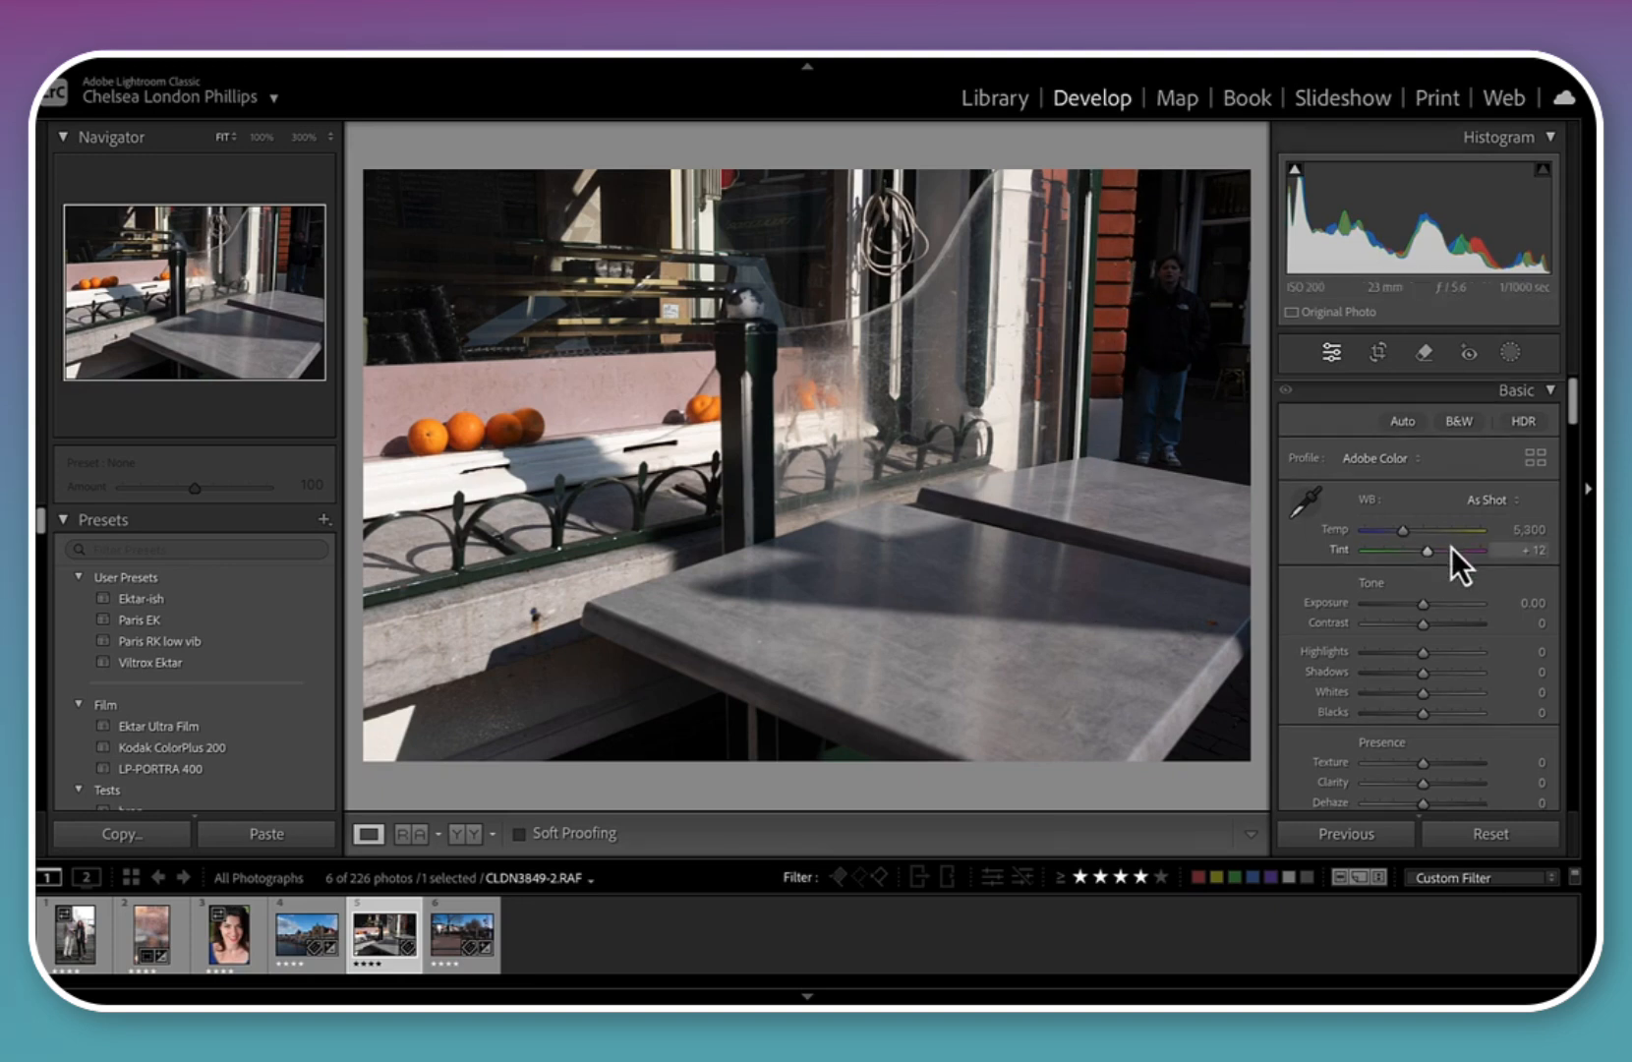
{"action": "scroll", "coordinate": [1451, 548], "scroll_direction": "down", "scroll_amount": 10}
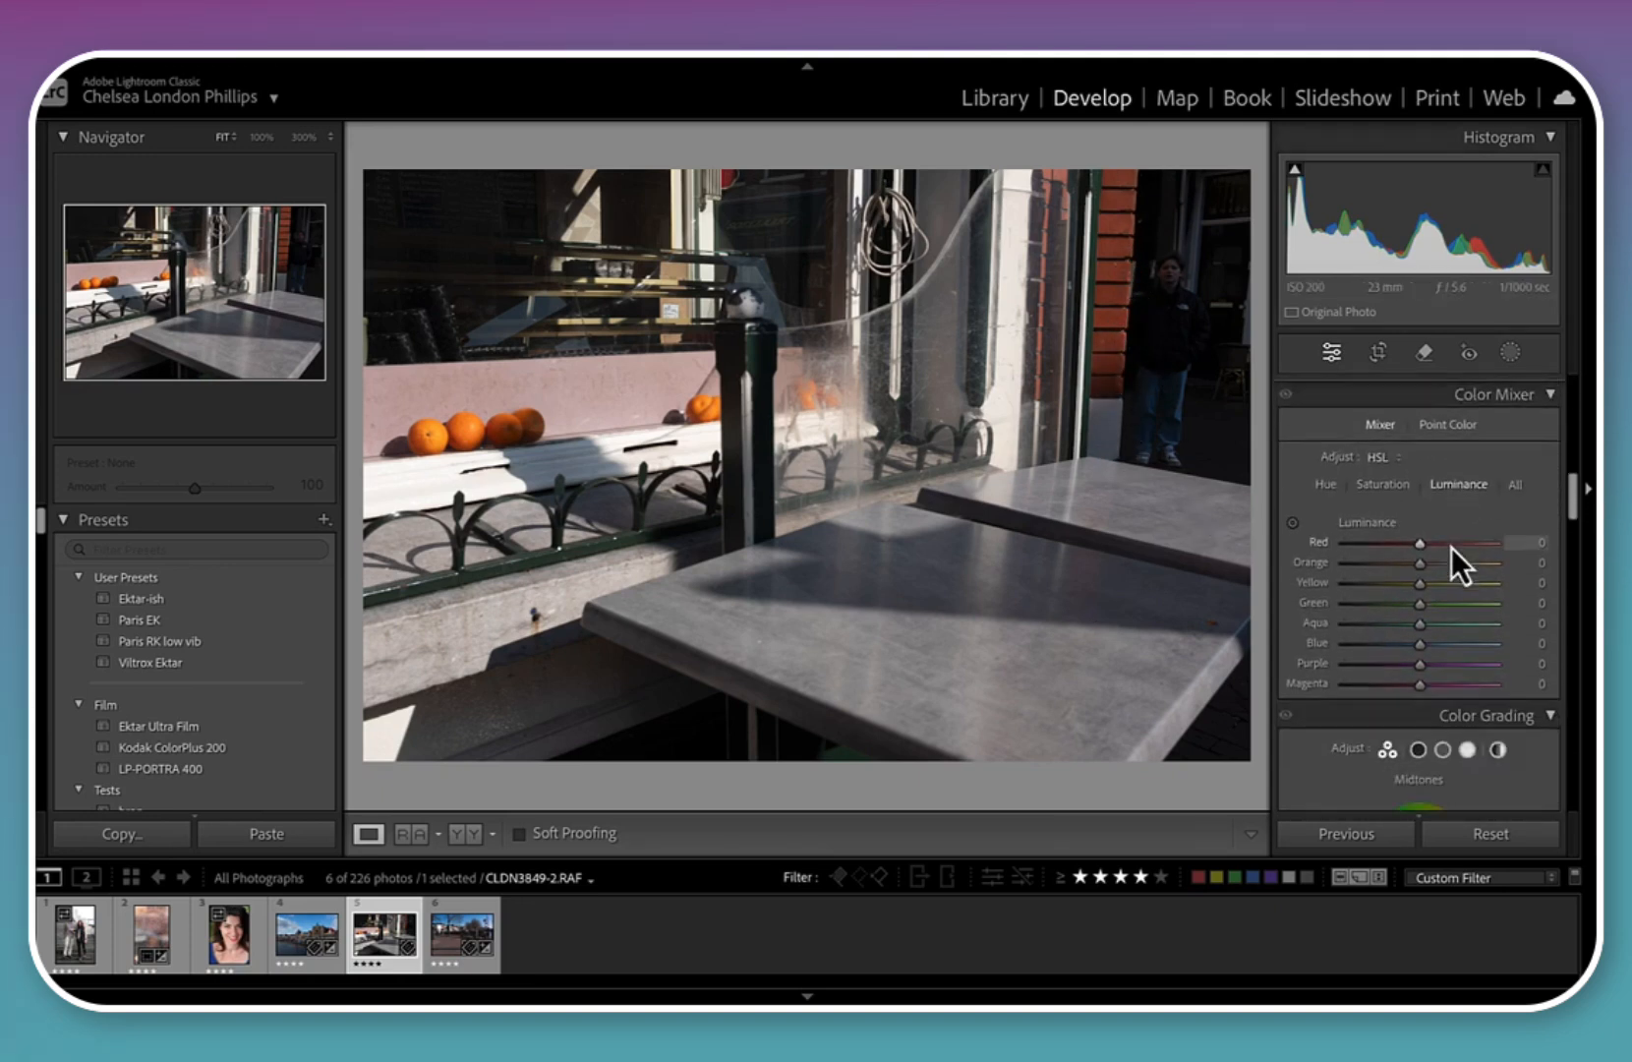
{"action": "scroll", "coordinate": [1452, 546], "scroll_direction": "down", "scroll_amount": 2}
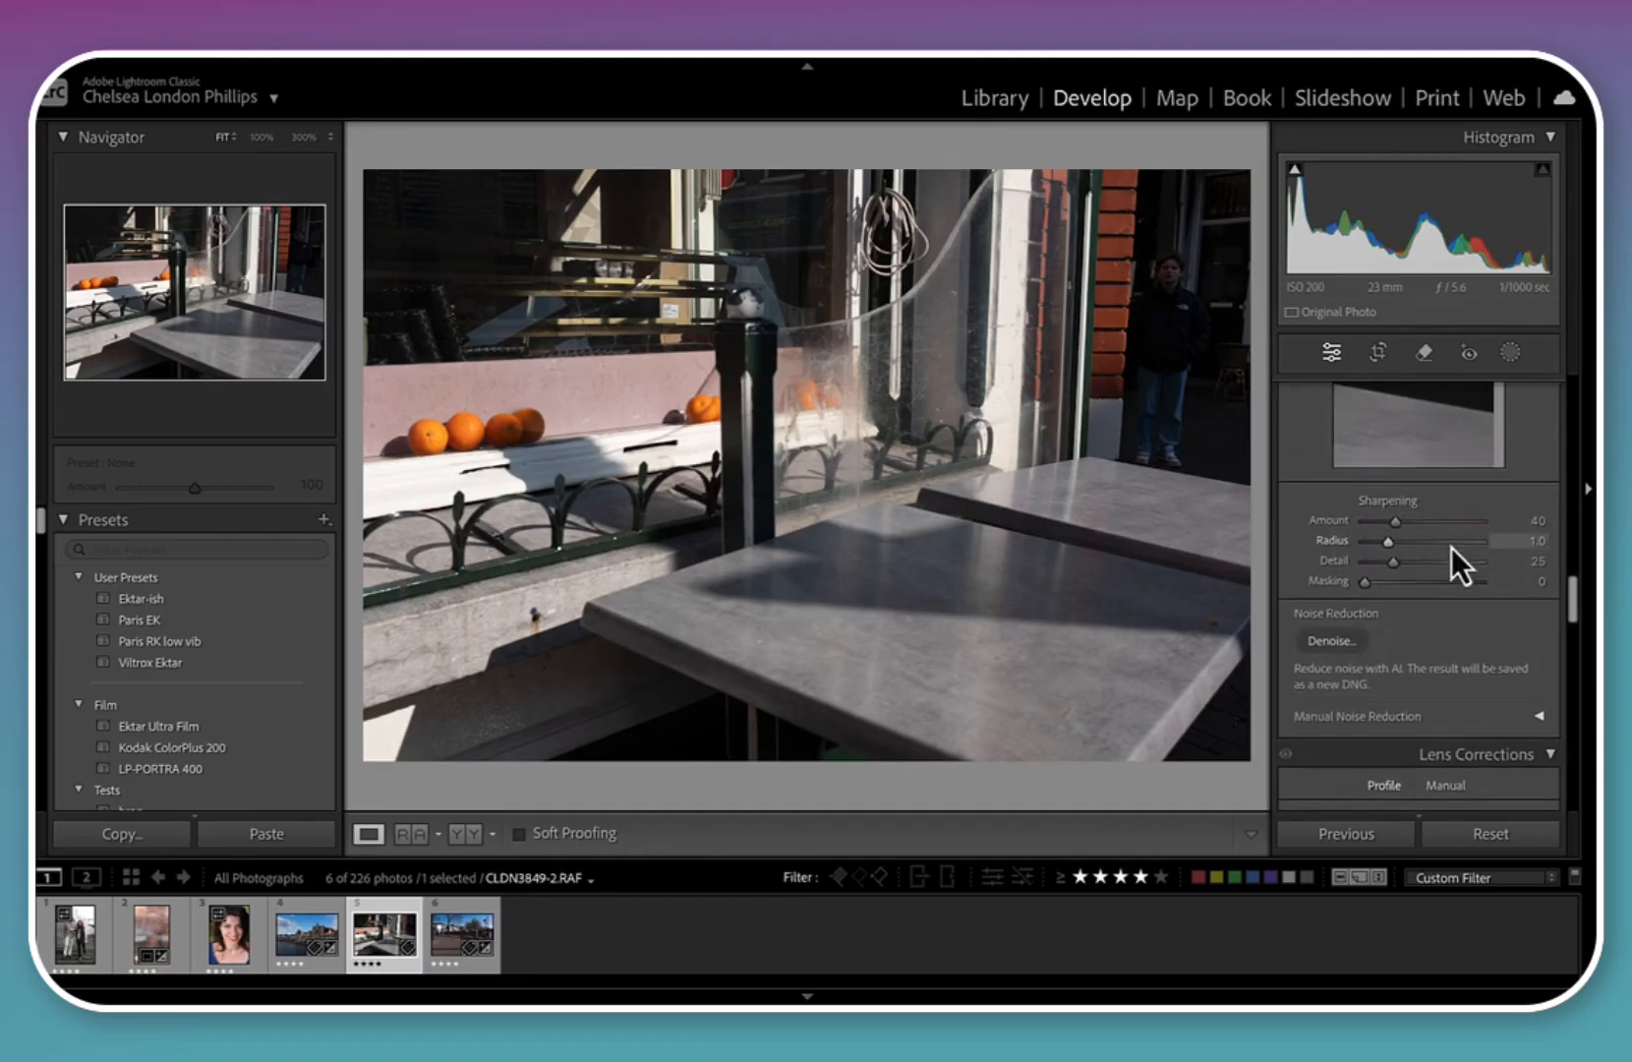
{"action": "left_click_drag", "start_coordinate": [1396, 519], "coordinate": [1281, 525]}
Straighten the oranges photo's perspective with the Auto Upright transform
{"action": "scroll", "coordinate": [1438, 628], "scroll_direction": "down", "scroll_amount": 8}
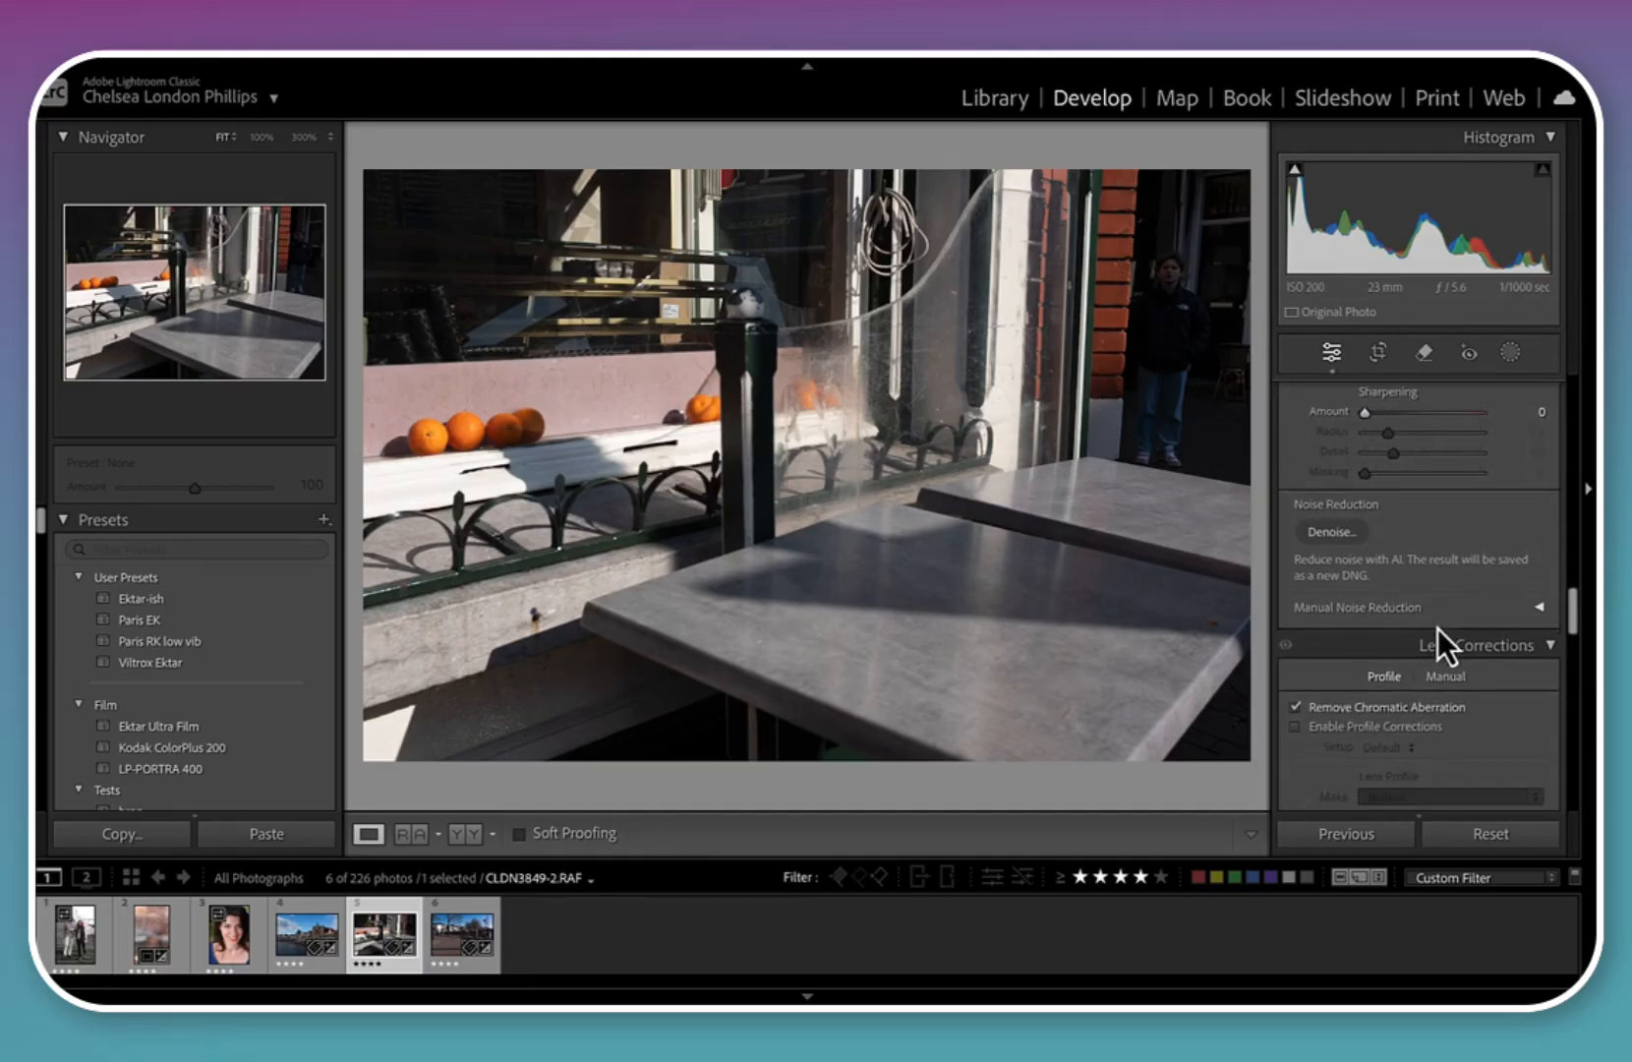
{"action": "scroll", "coordinate": [1437, 627], "scroll_direction": "down", "scroll_amount": 1}
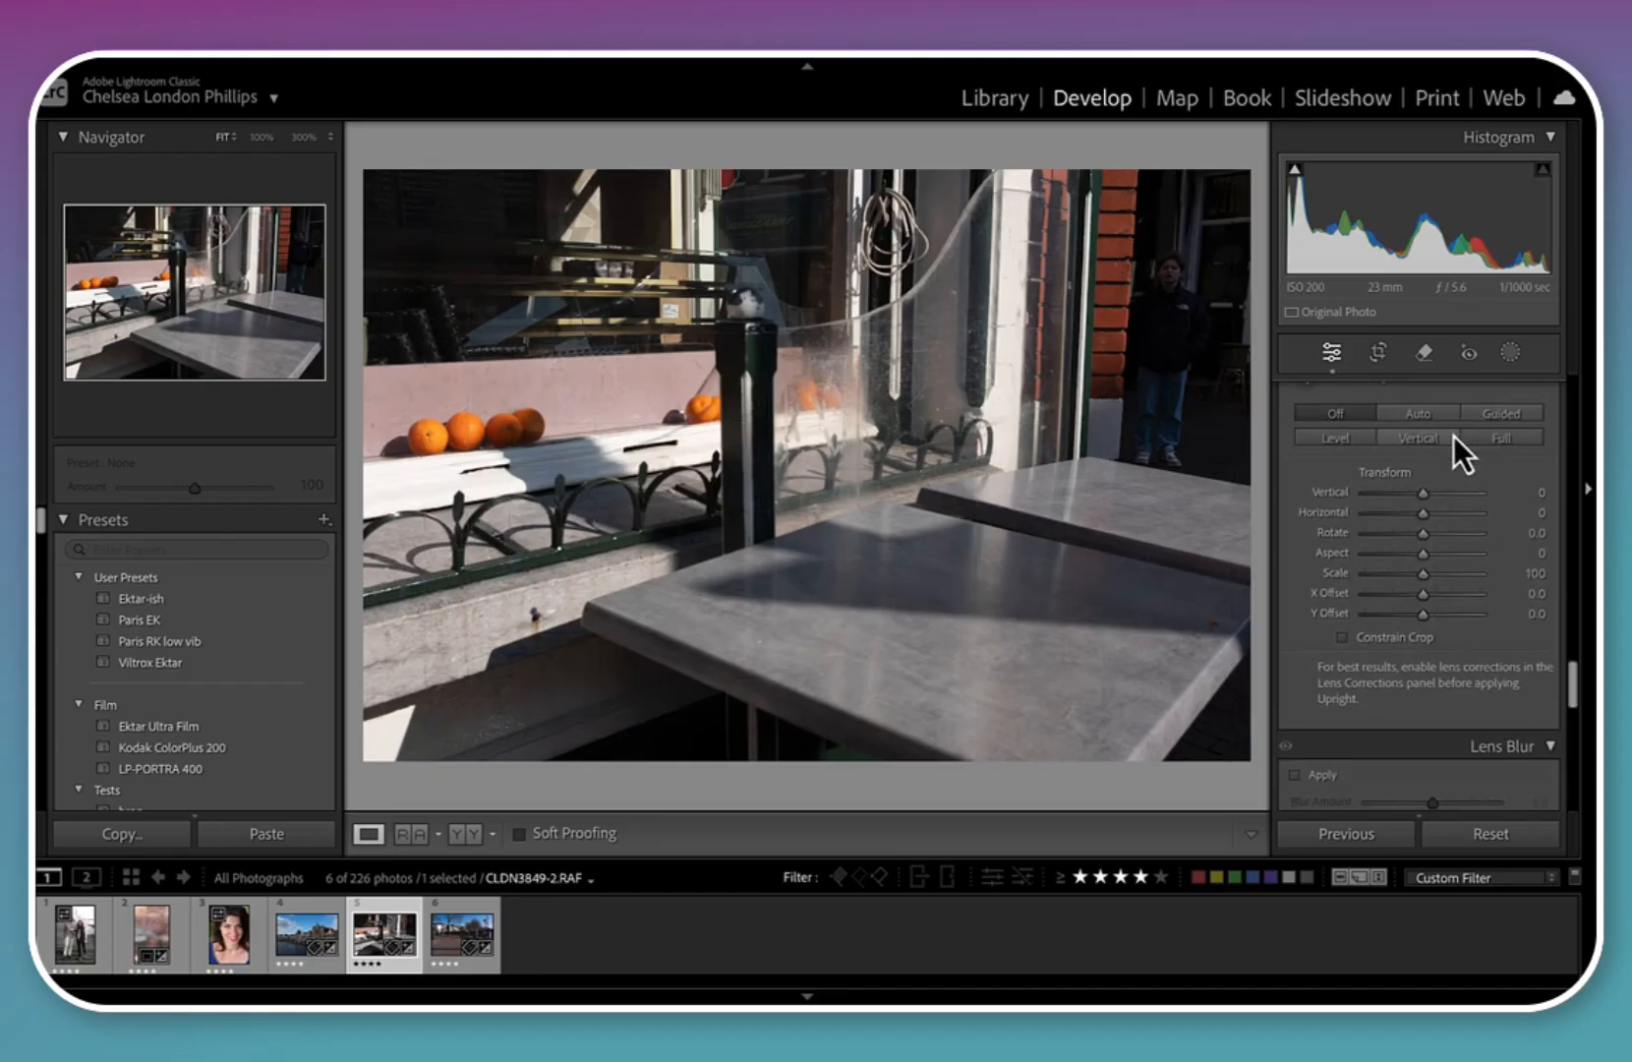
{"action": "left_click", "coordinate": [1430, 417]}
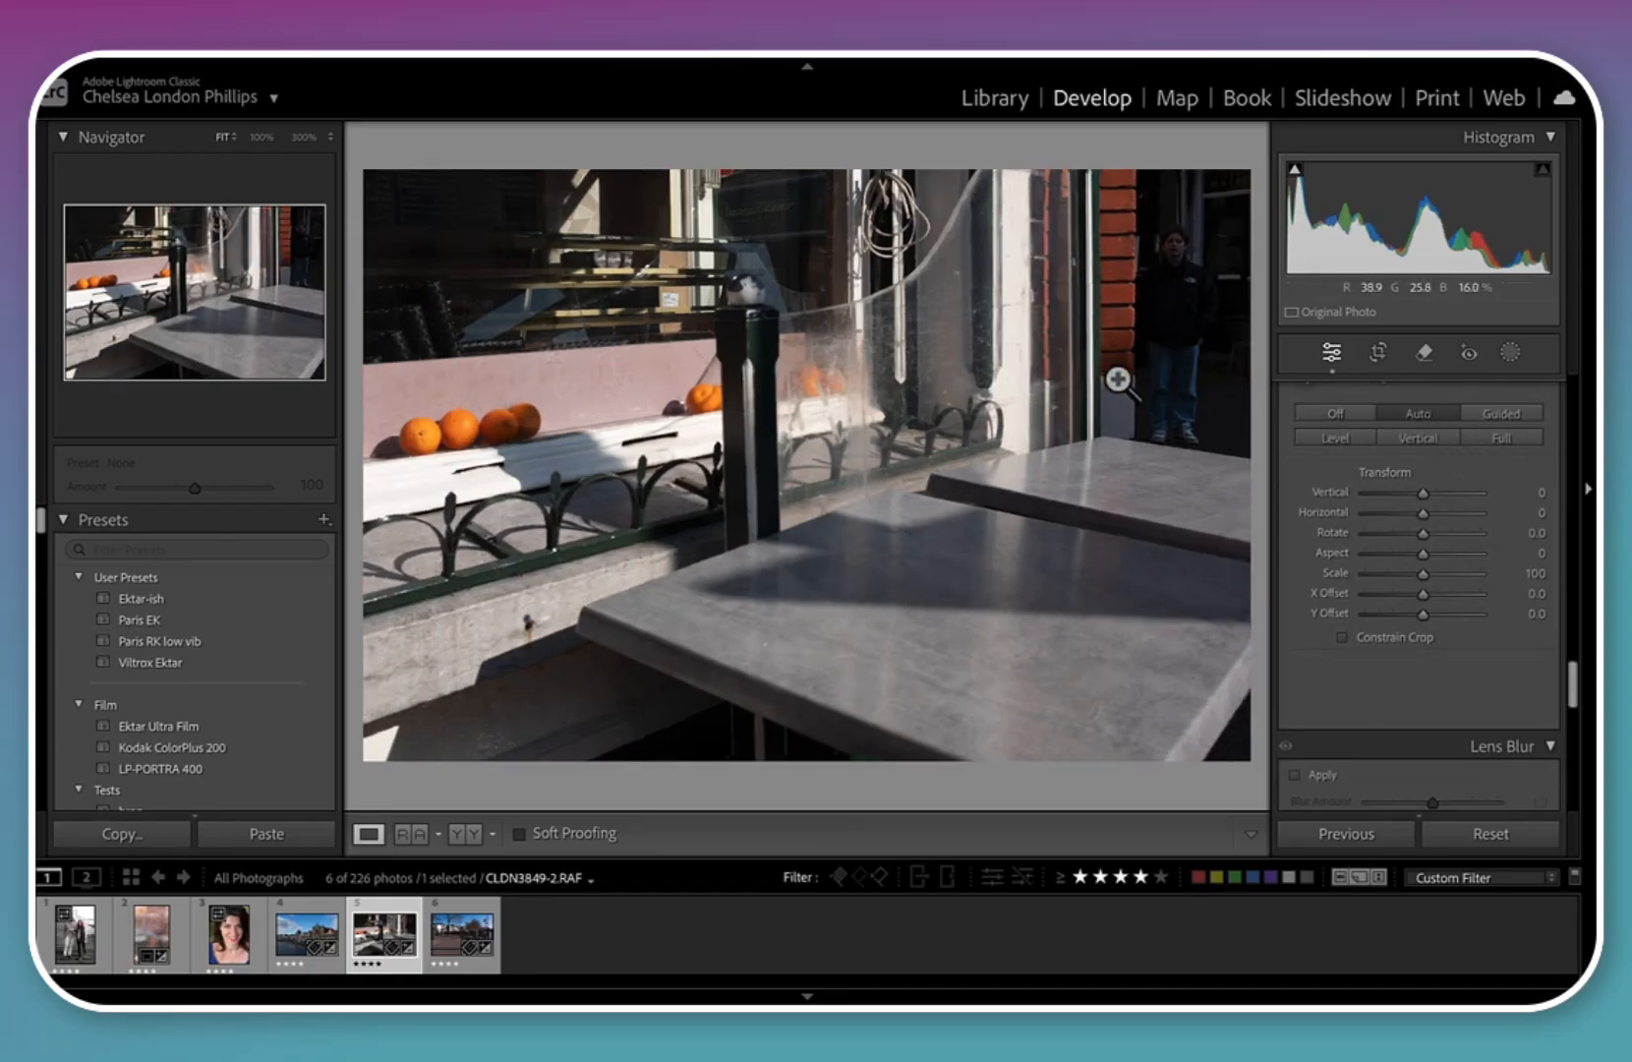
Crop the oranges photo at its original aspect to exclude the person in the doorway and part of the tables
{"action": "left_click", "coordinate": [1383, 358]}
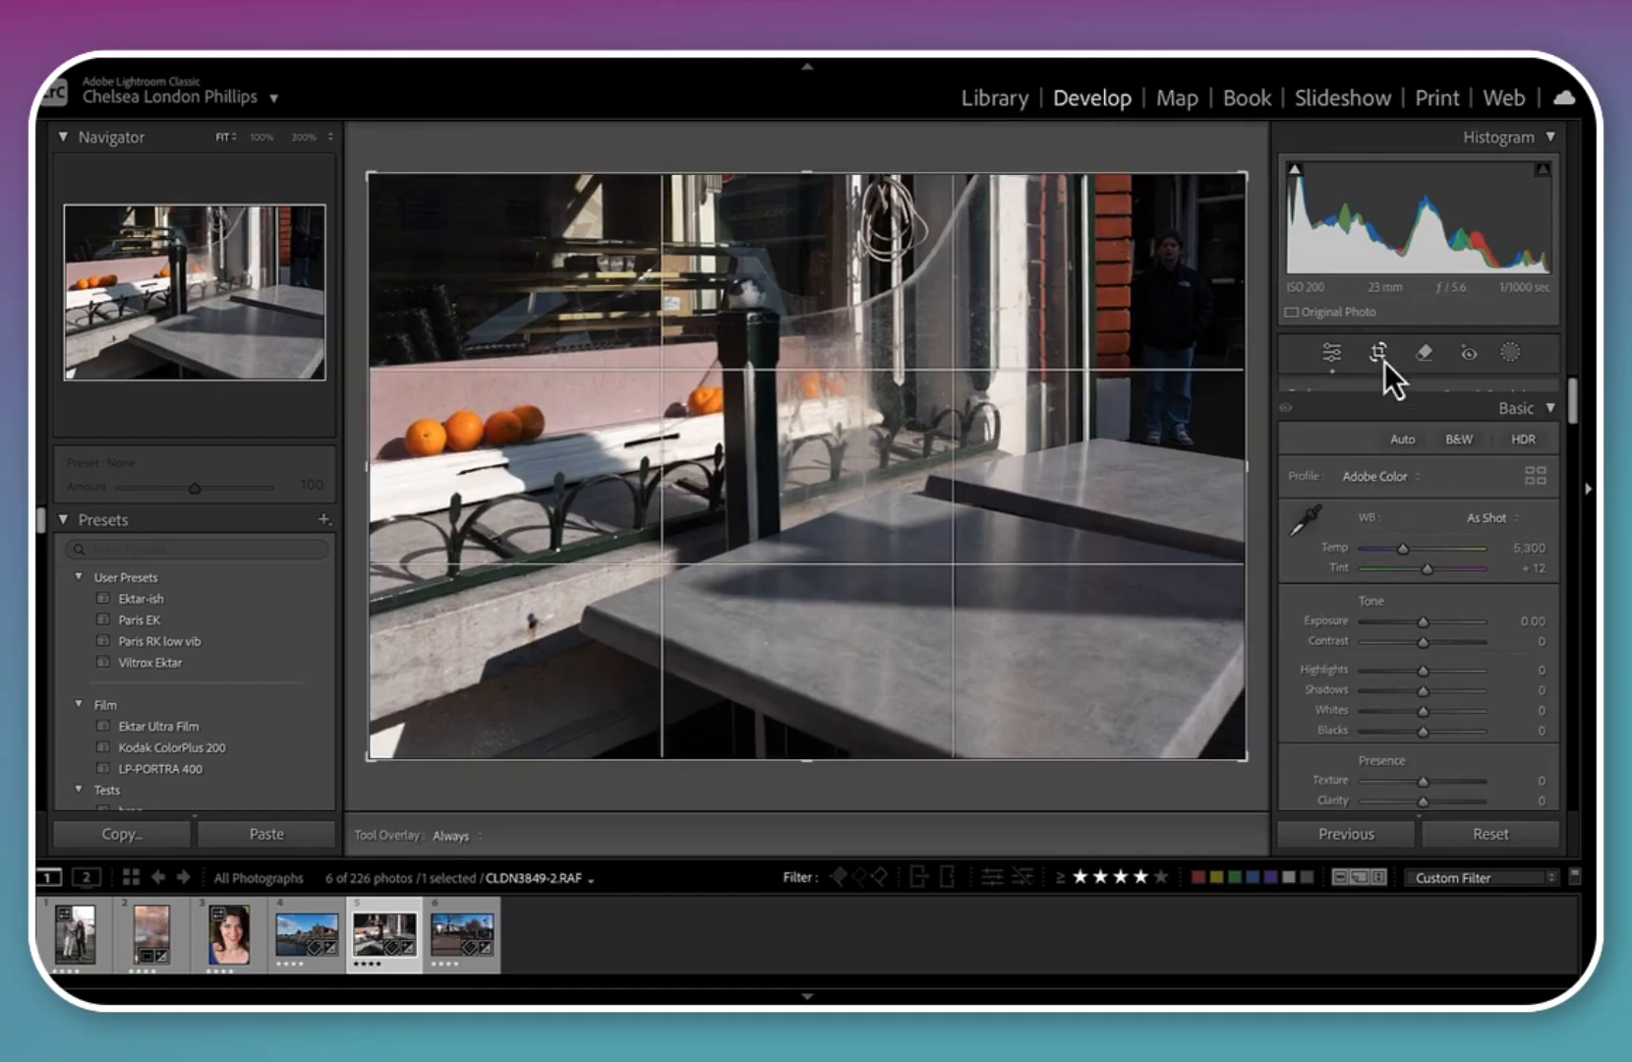
{"action": "left_click_drag", "start_coordinate": [1247, 756], "coordinate": [1190, 759]}
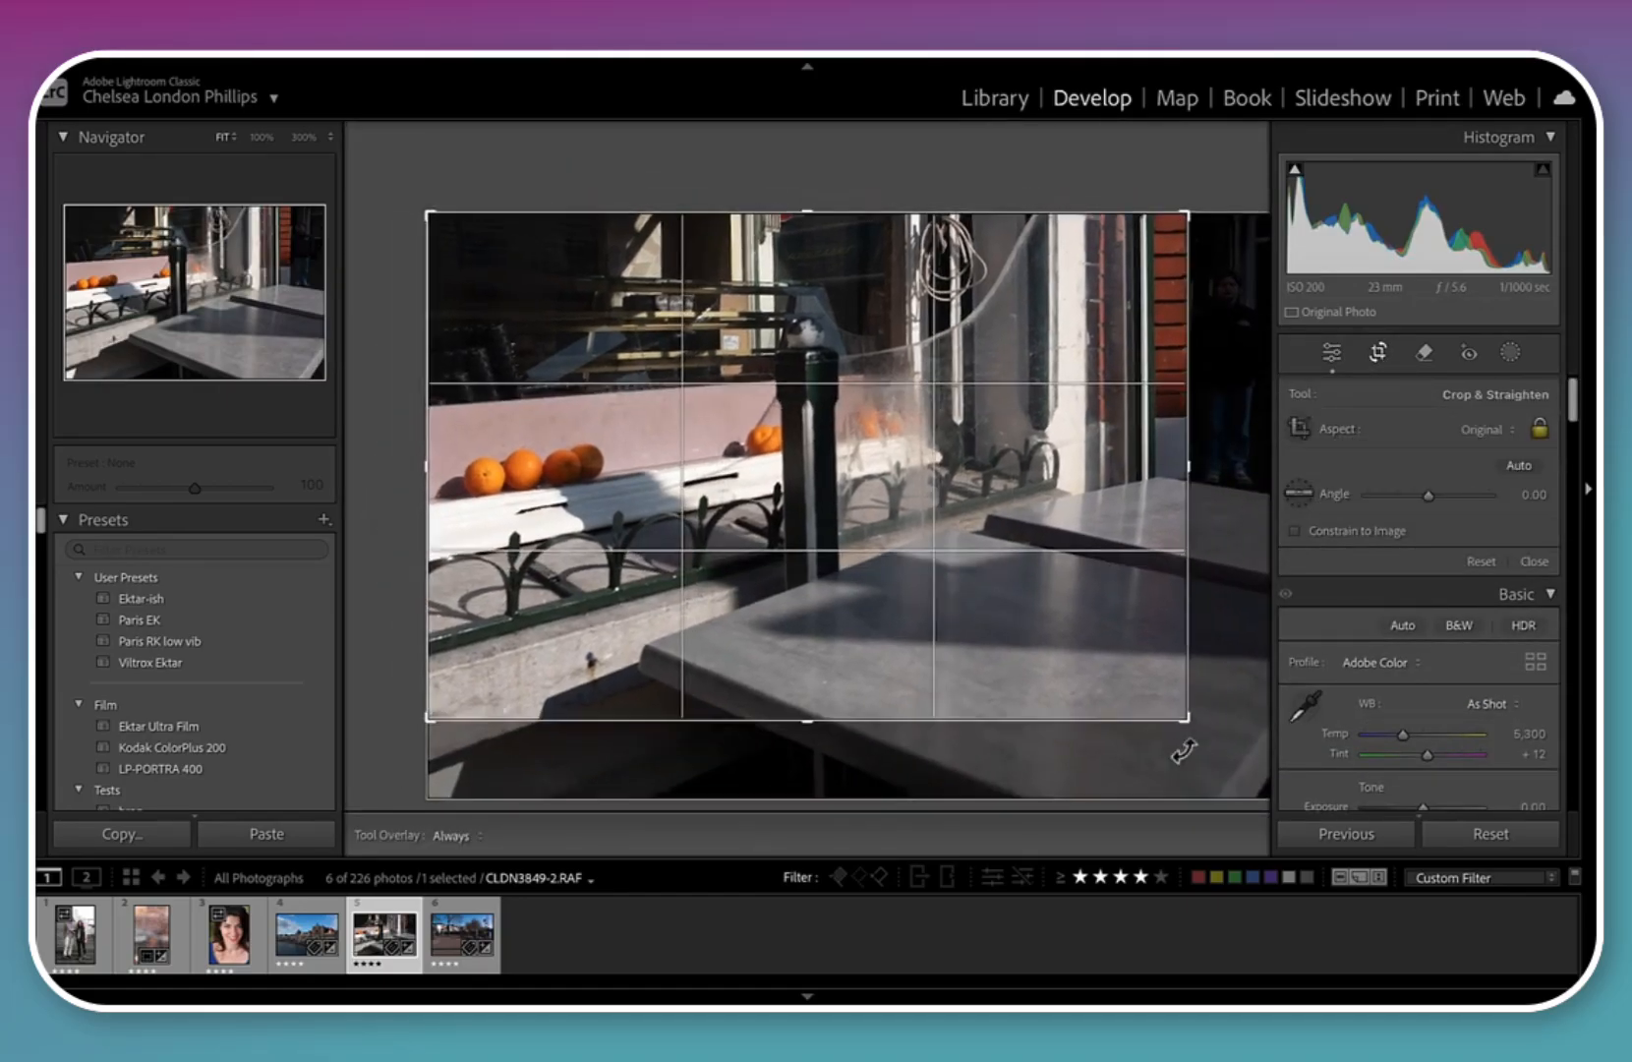
{"action": "left_click_drag", "start_coordinate": [1001, 676], "coordinate": [1018, 688]}
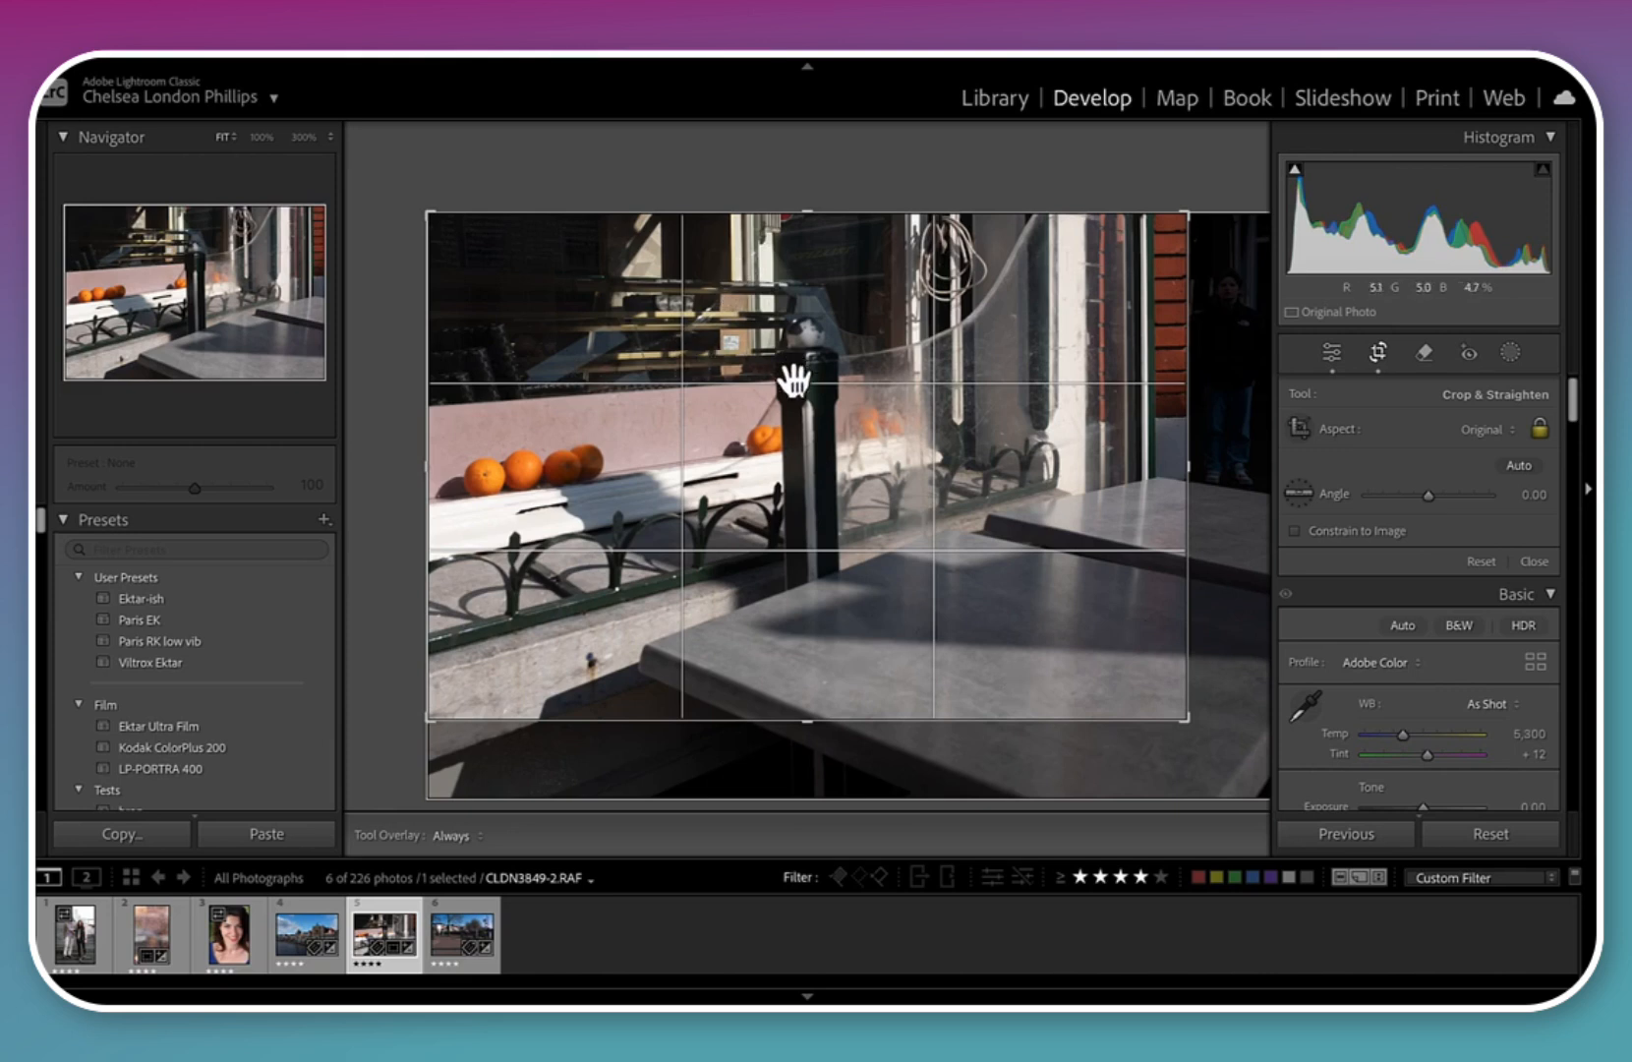
{"action": "left_click_drag", "start_coordinate": [792, 421], "coordinate": [792, 414]}
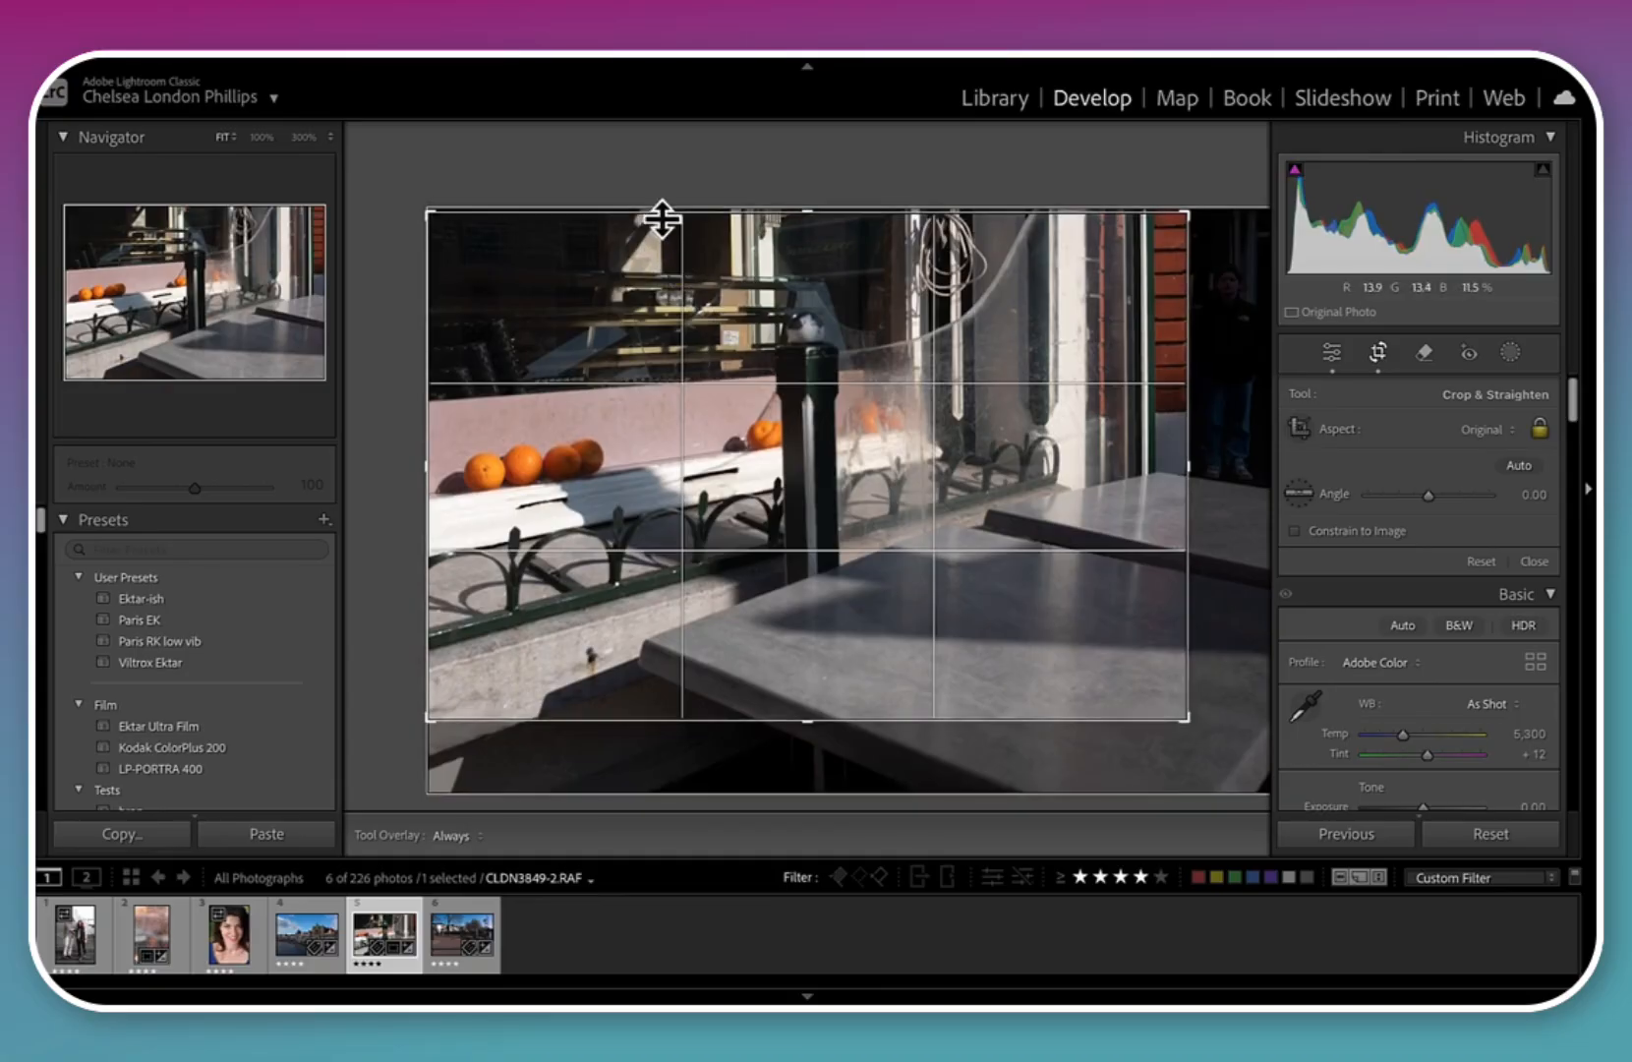
{"action": "key", "text": "Return"}
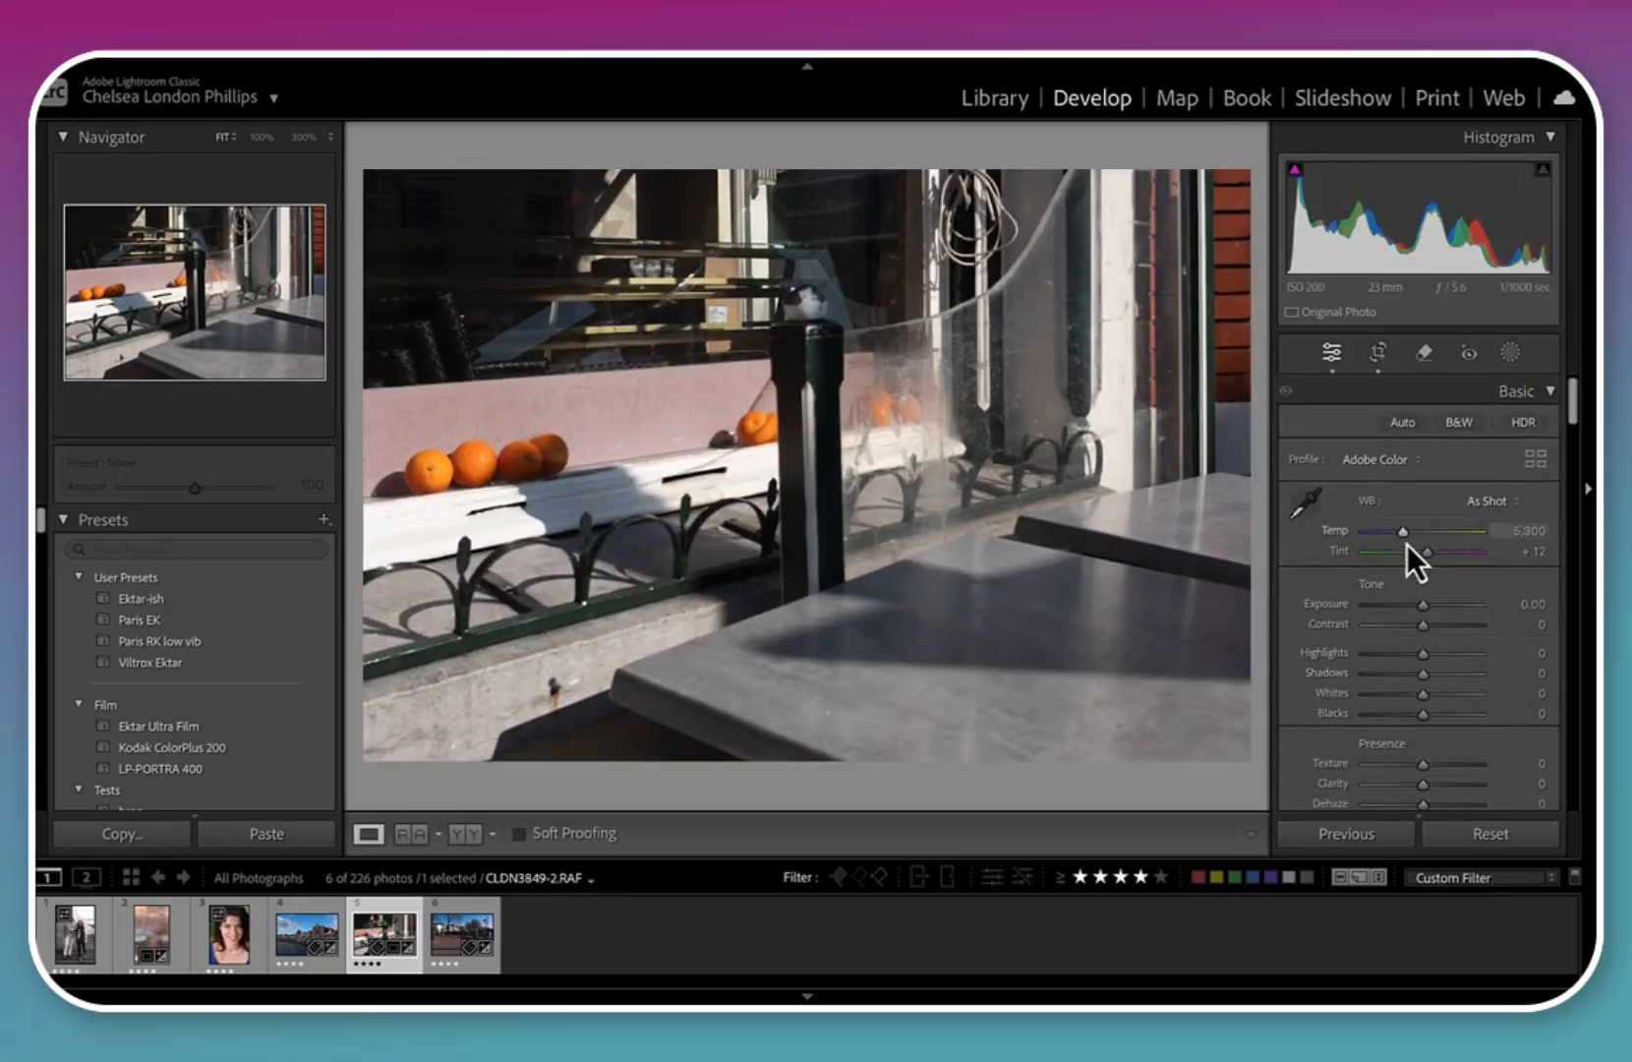
Set Highlights to +47 and Shadows to -34 on the oranges photo, comparing it with the before view
{"action": "mouse_move", "coordinate": [1425, 678]}
{"action": "left_mouse_down"}
{"action": "mouse_move", "coordinate": [1386, 677]}
{"action": "mouse_move", "coordinate": [1451, 661]}
{"action": "left_mouse_up"}
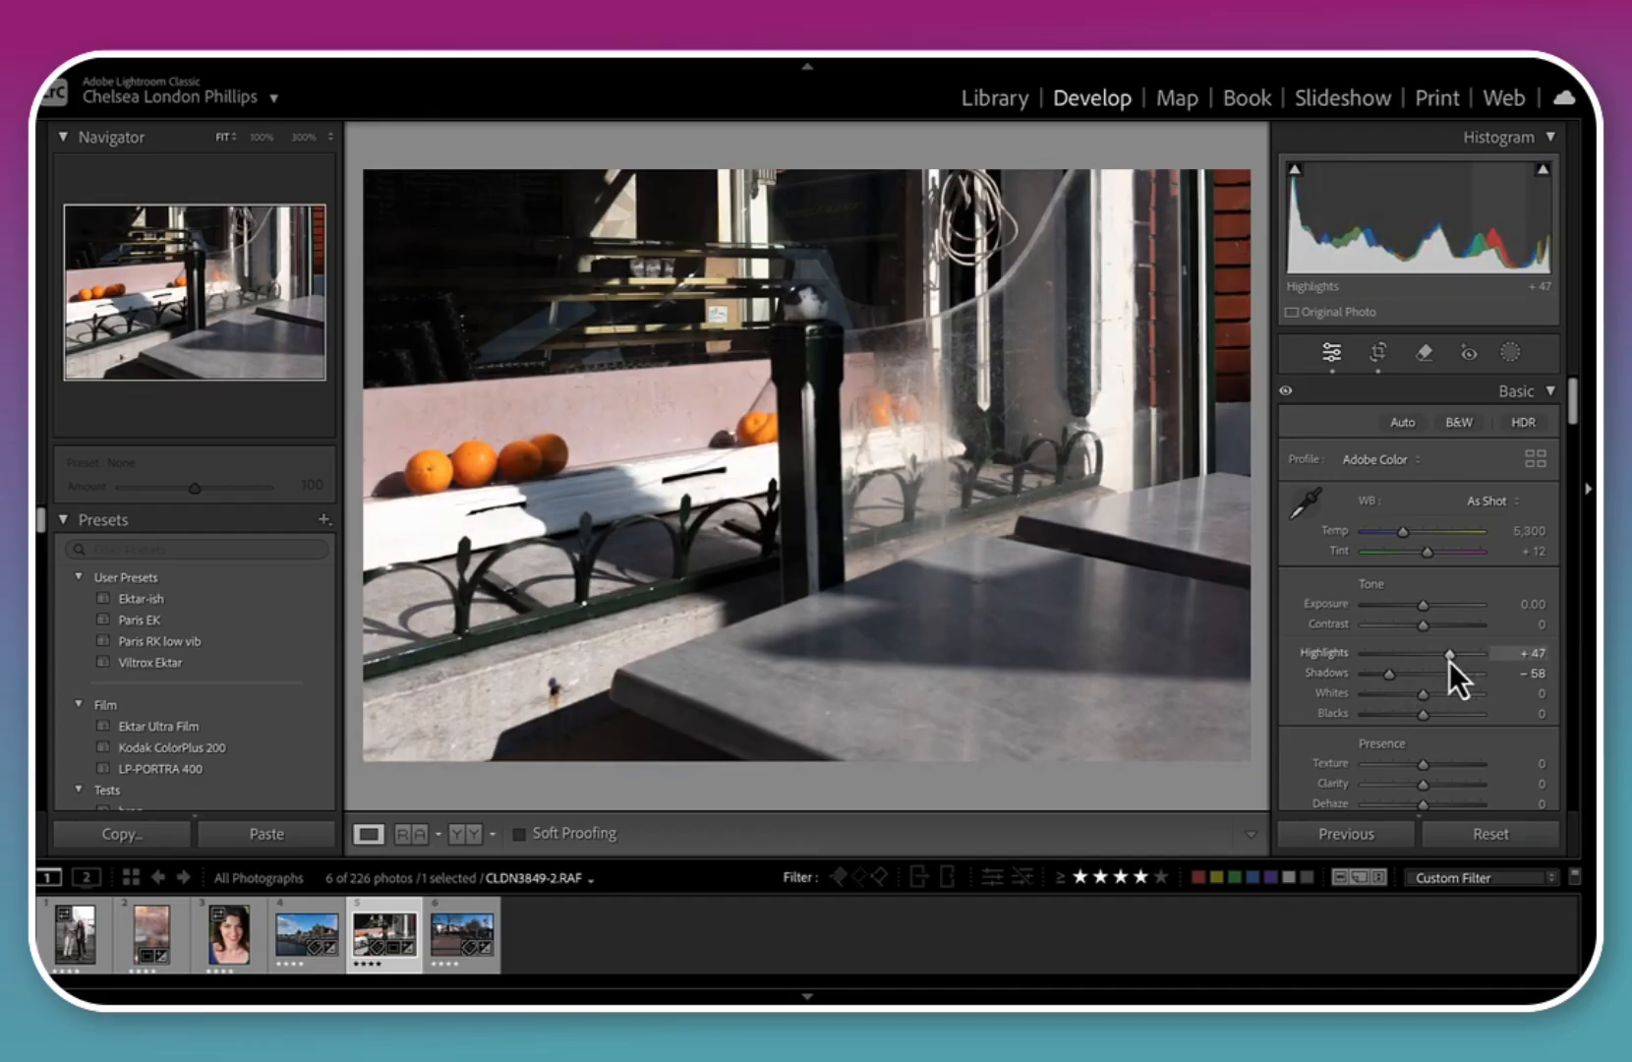
{"action": "key", "text": "backslash"}
{"action": "key", "text": "backslash"}
{"action": "key", "text": "backslash"}
{"action": "key", "text": "backslash"}
{"action": "key", "text": "backslash"}
{"action": "key", "text": "backslash"}
{"action": "key", "text": "backslash"}
{"action": "key", "text": "backslash"}
{"action": "key", "text": "backslash"}
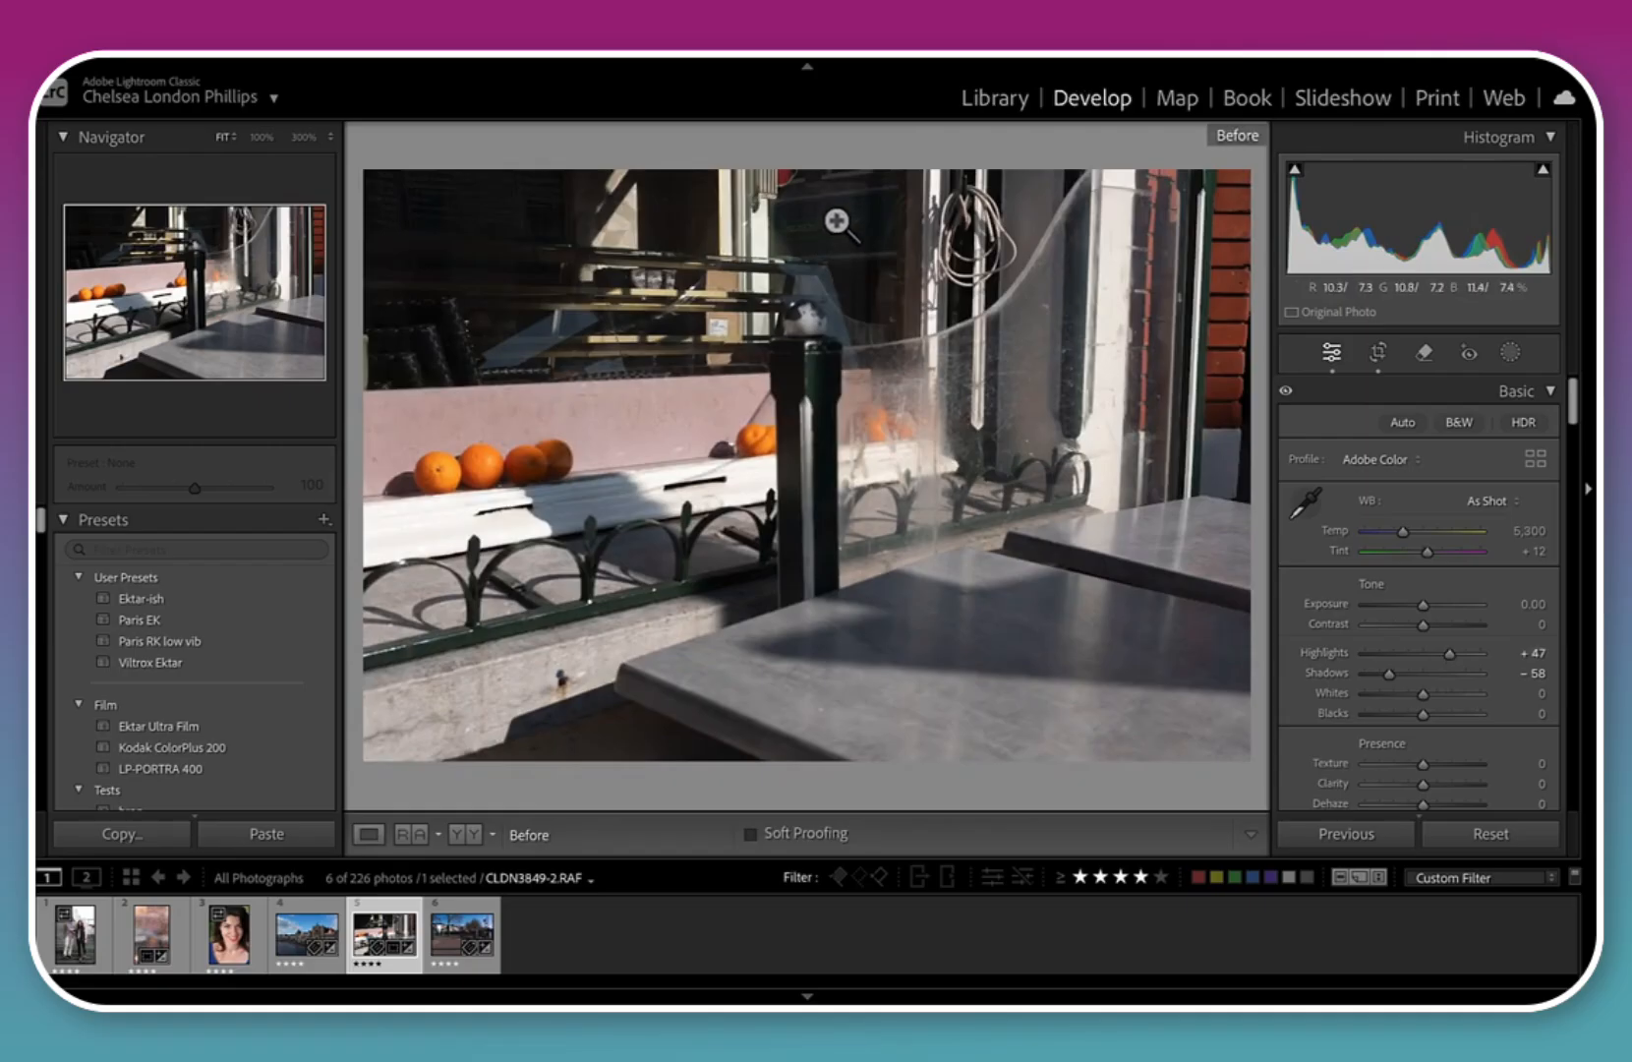
{"action": "key", "text": "backslash"}
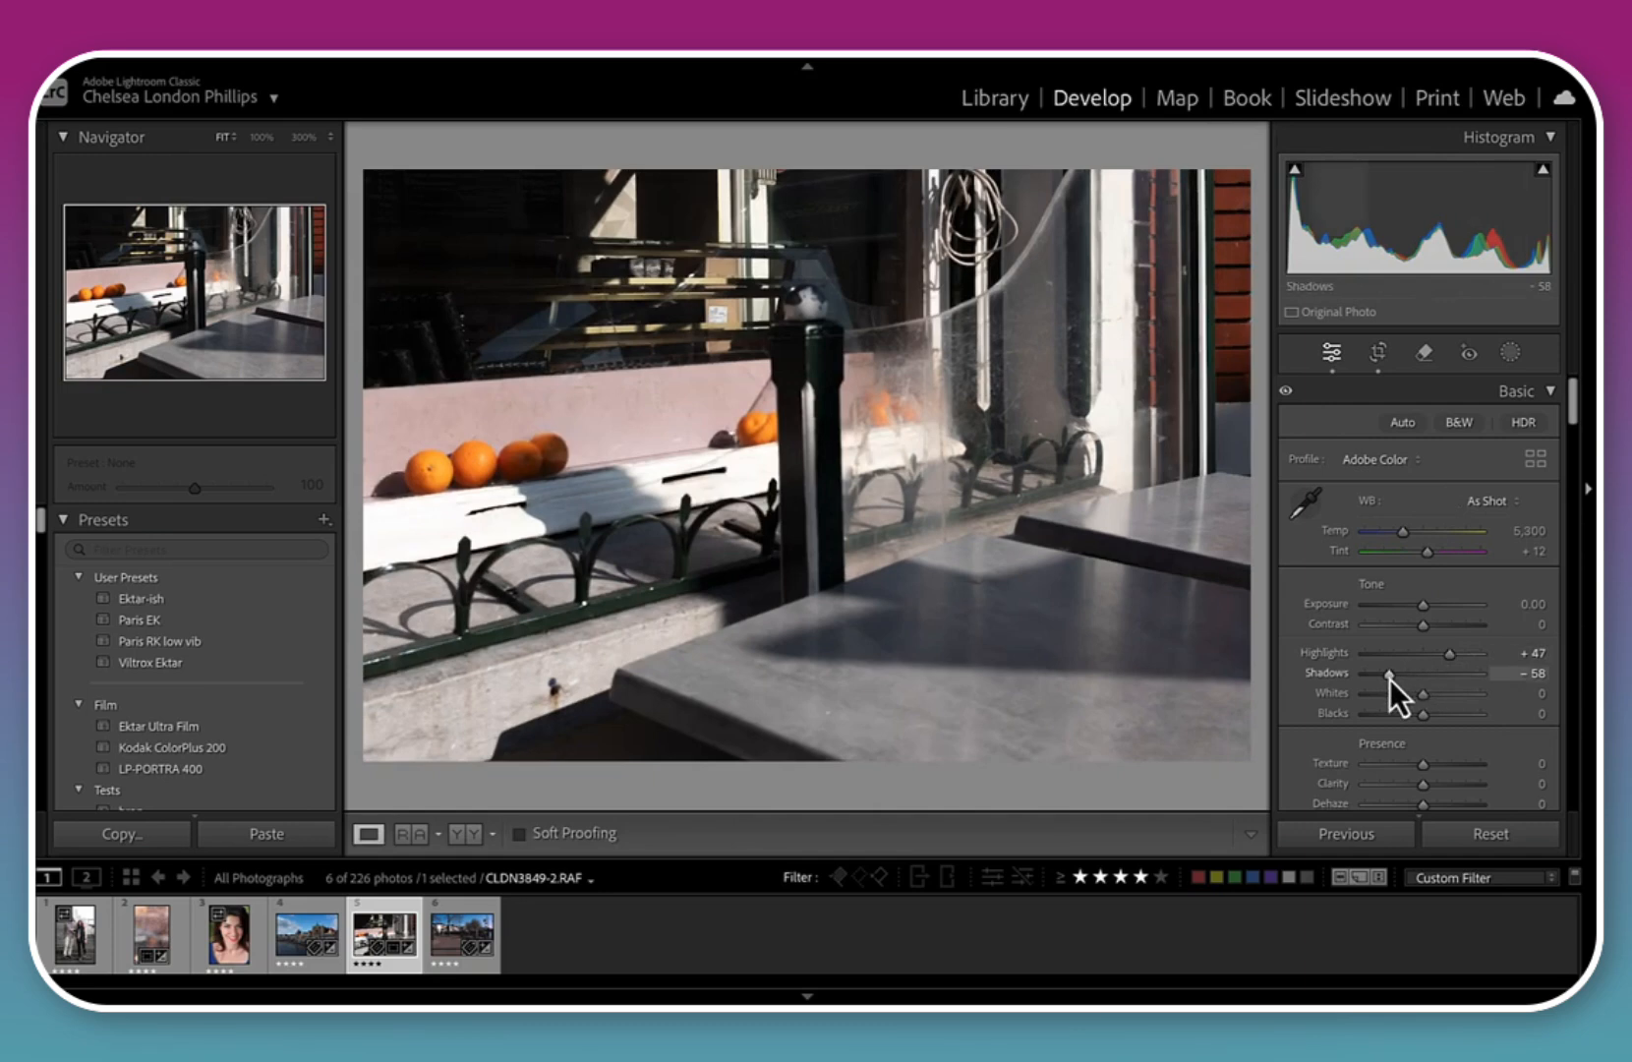
{"action": "mouse_move", "coordinate": [1391, 678]}
{"action": "left_mouse_down"}
{"action": "mouse_move", "coordinate": [1477, 691]}
{"action": "mouse_move", "coordinate": [1404, 681]}
{"action": "left_mouse_up"}
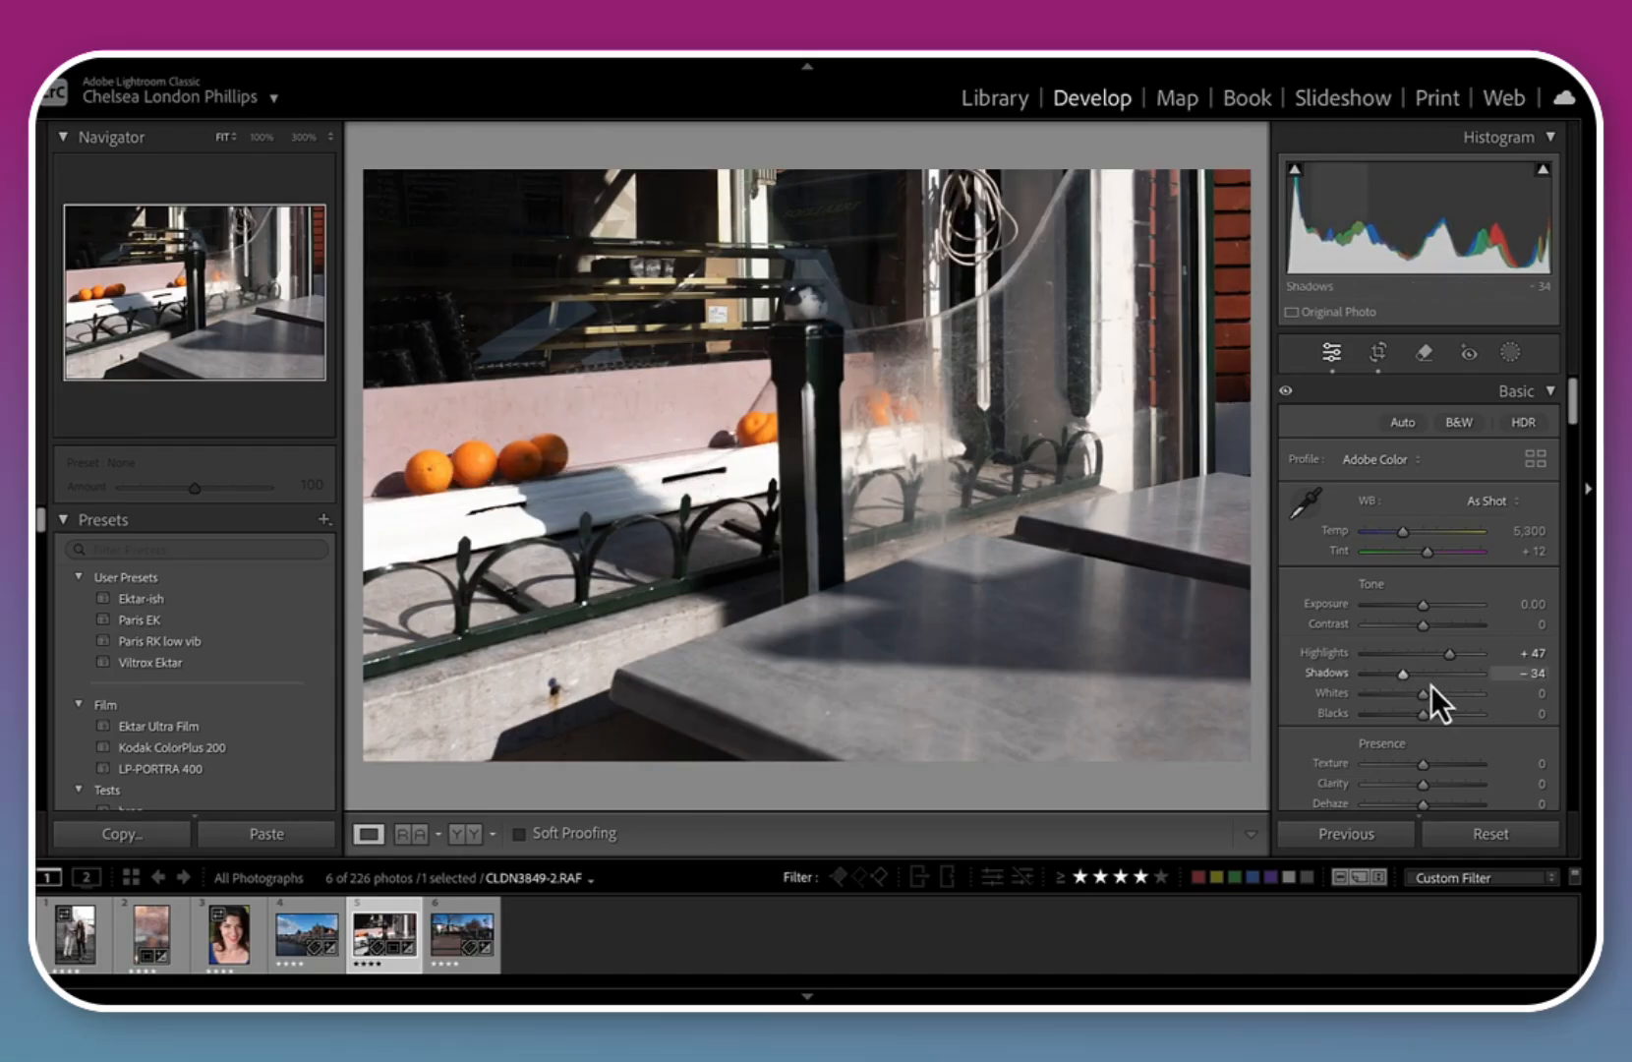
Brighten the green post and fence with targeted Luminance adjustments: Orange +8, Yellow +100, Green +22 and Aqua +7
{"action": "scroll", "coordinate": [1432, 684], "scroll_direction": "down", "scroll_amount": 5}
{"action": "scroll", "coordinate": [1432, 685], "scroll_direction": "down", "scroll_amount": 10}
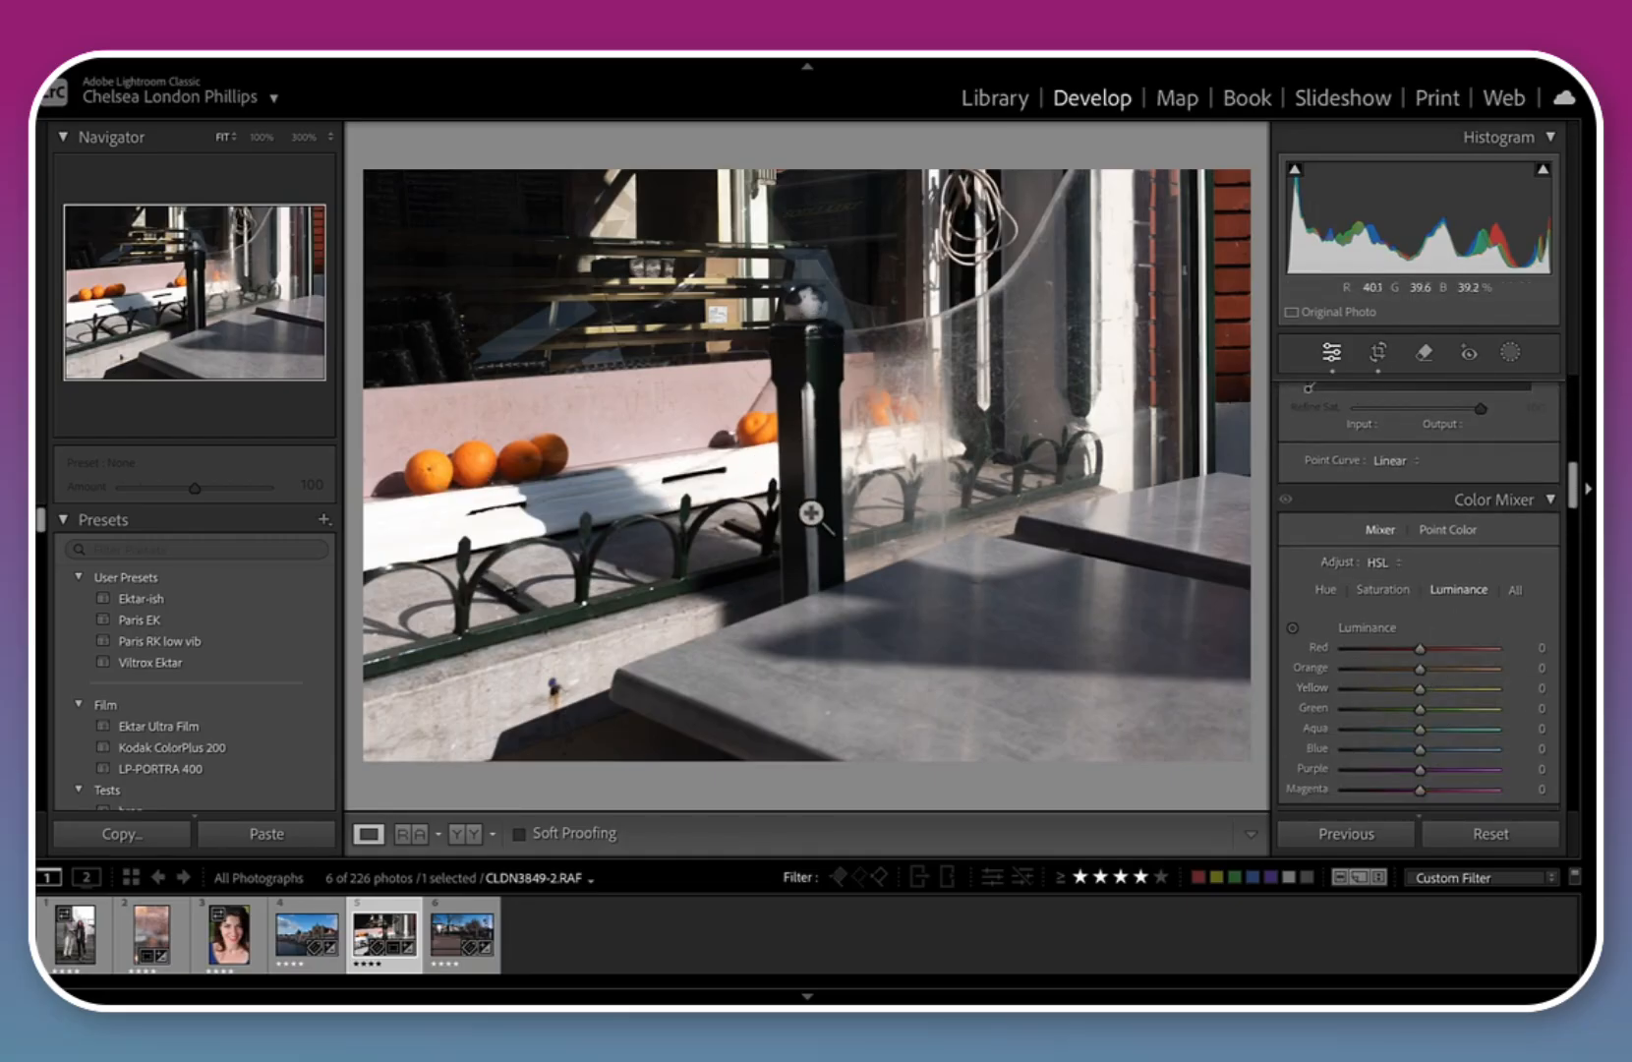
{"action": "left_click", "coordinate": [1293, 630]}
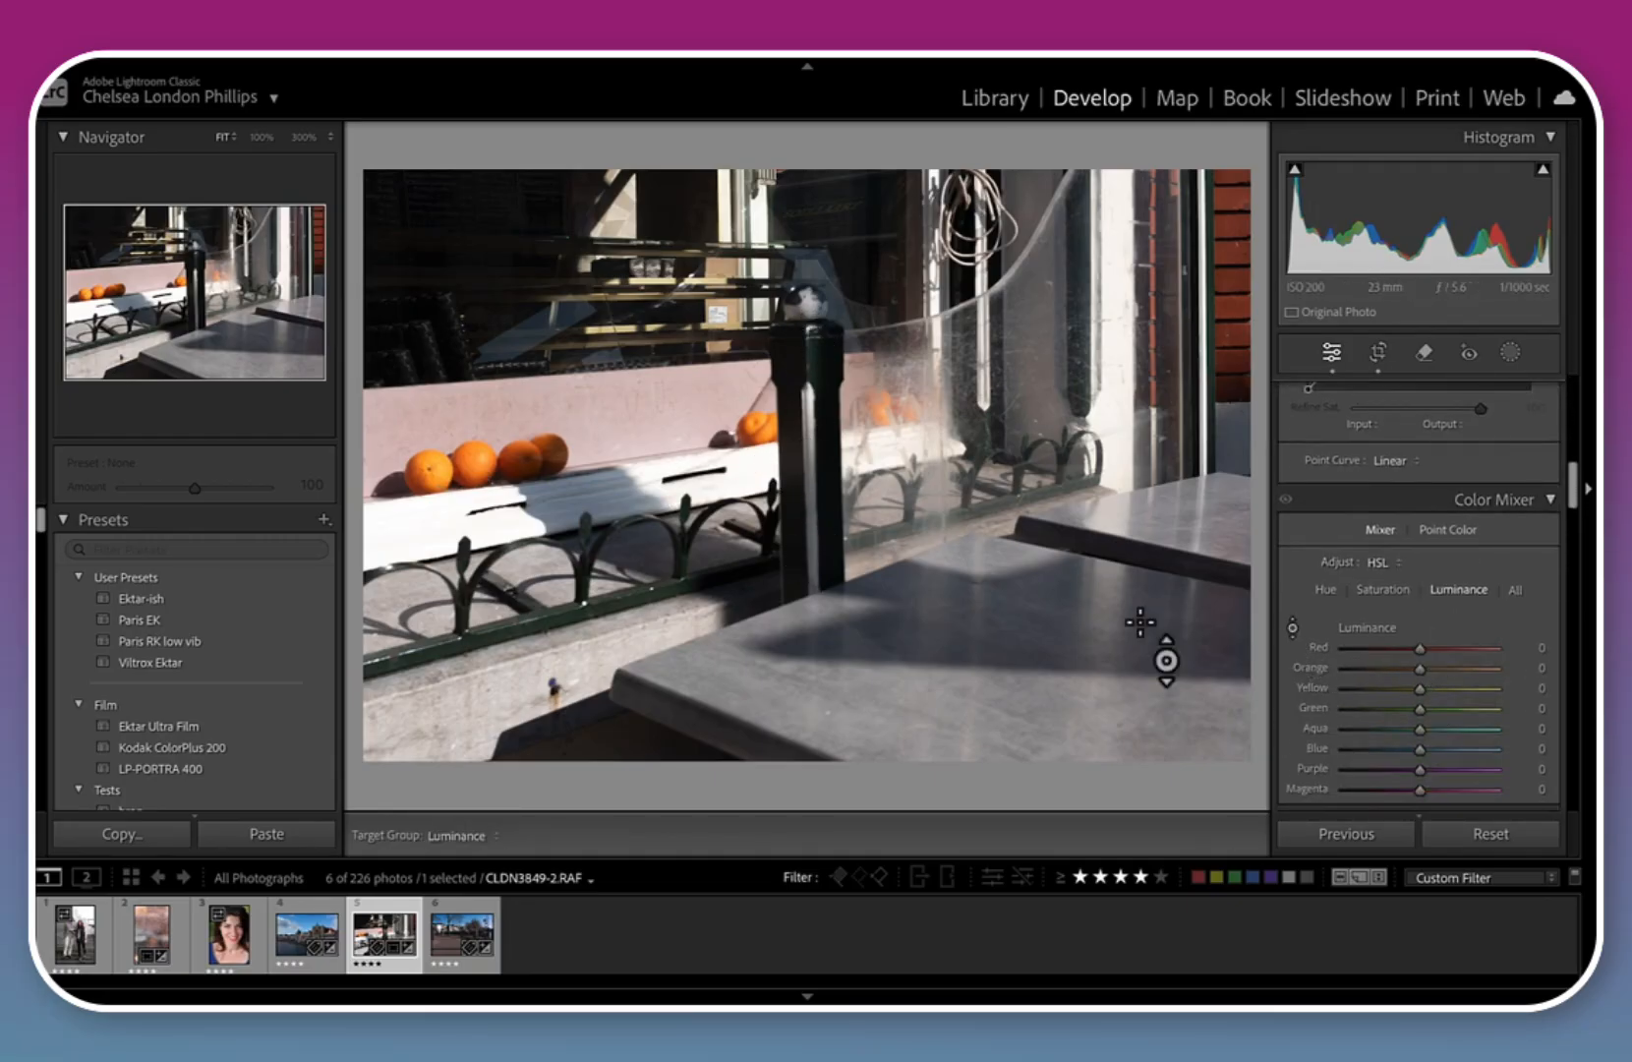
{"action": "left_click_drag", "start_coordinate": [820, 500], "coordinate": [820, 336]}
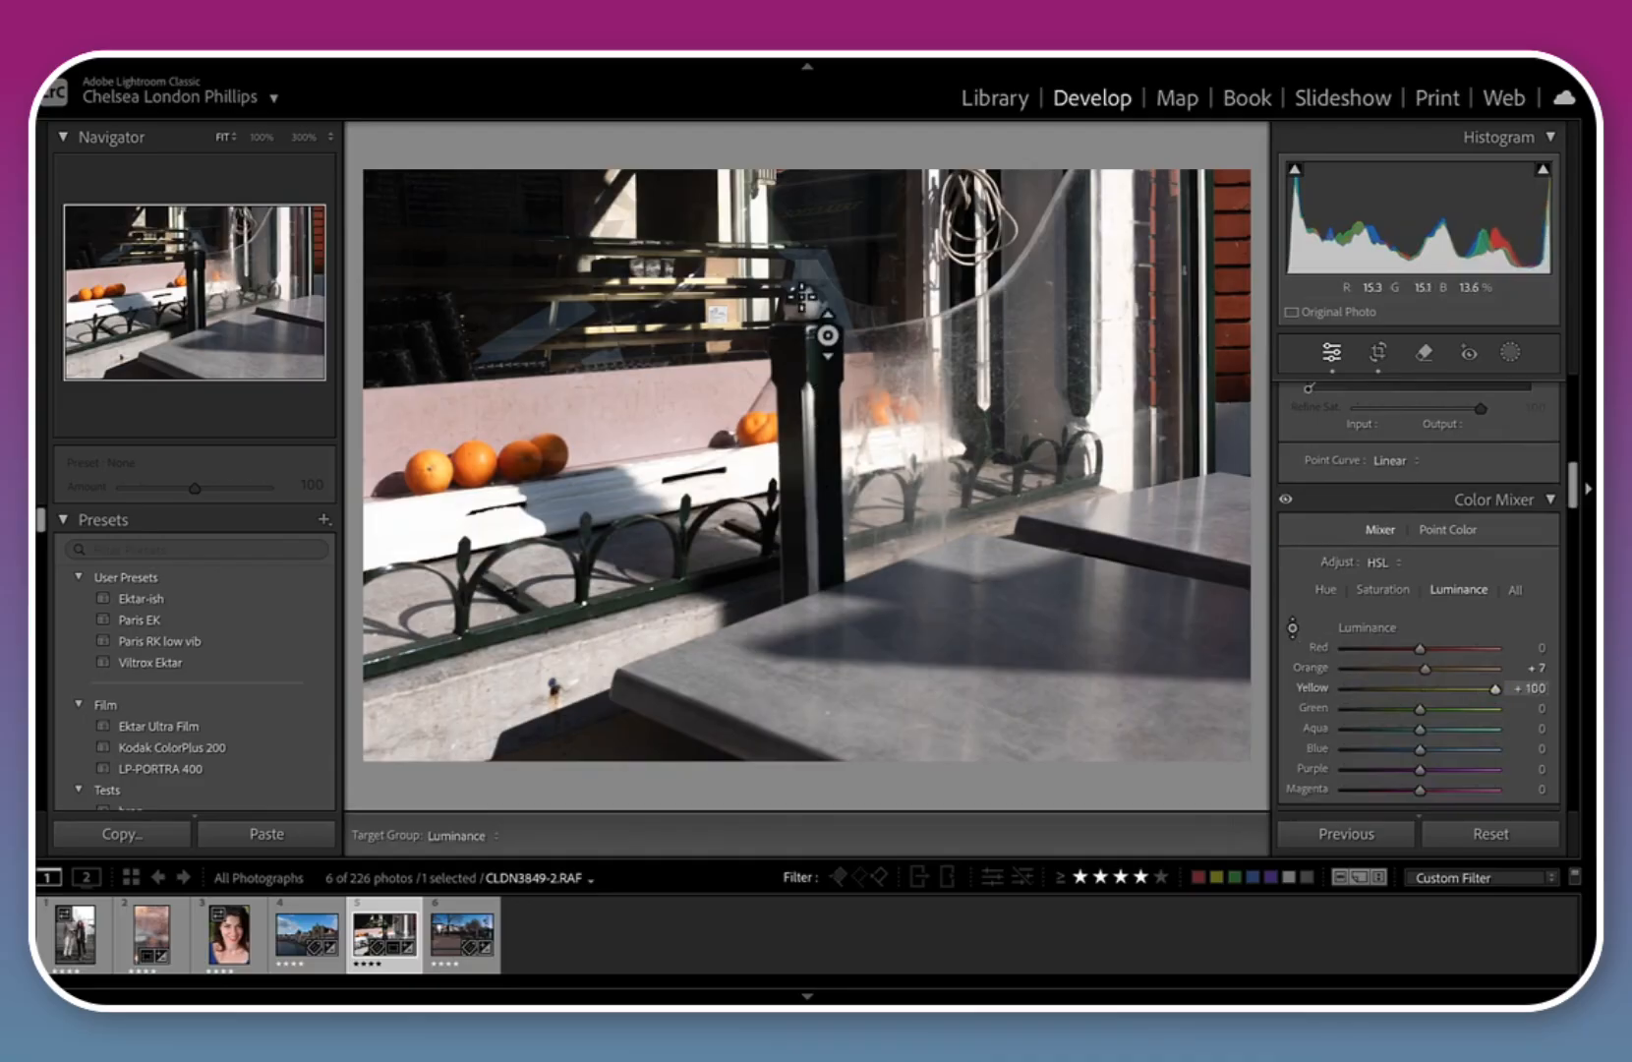
{"action": "mouse_move", "coordinate": [631, 603]}
{"action": "left_mouse_down"}
{"action": "mouse_move", "coordinate": [641, 575]}
{"action": "mouse_move", "coordinate": [637, 590]}
{"action": "left_mouse_up"}
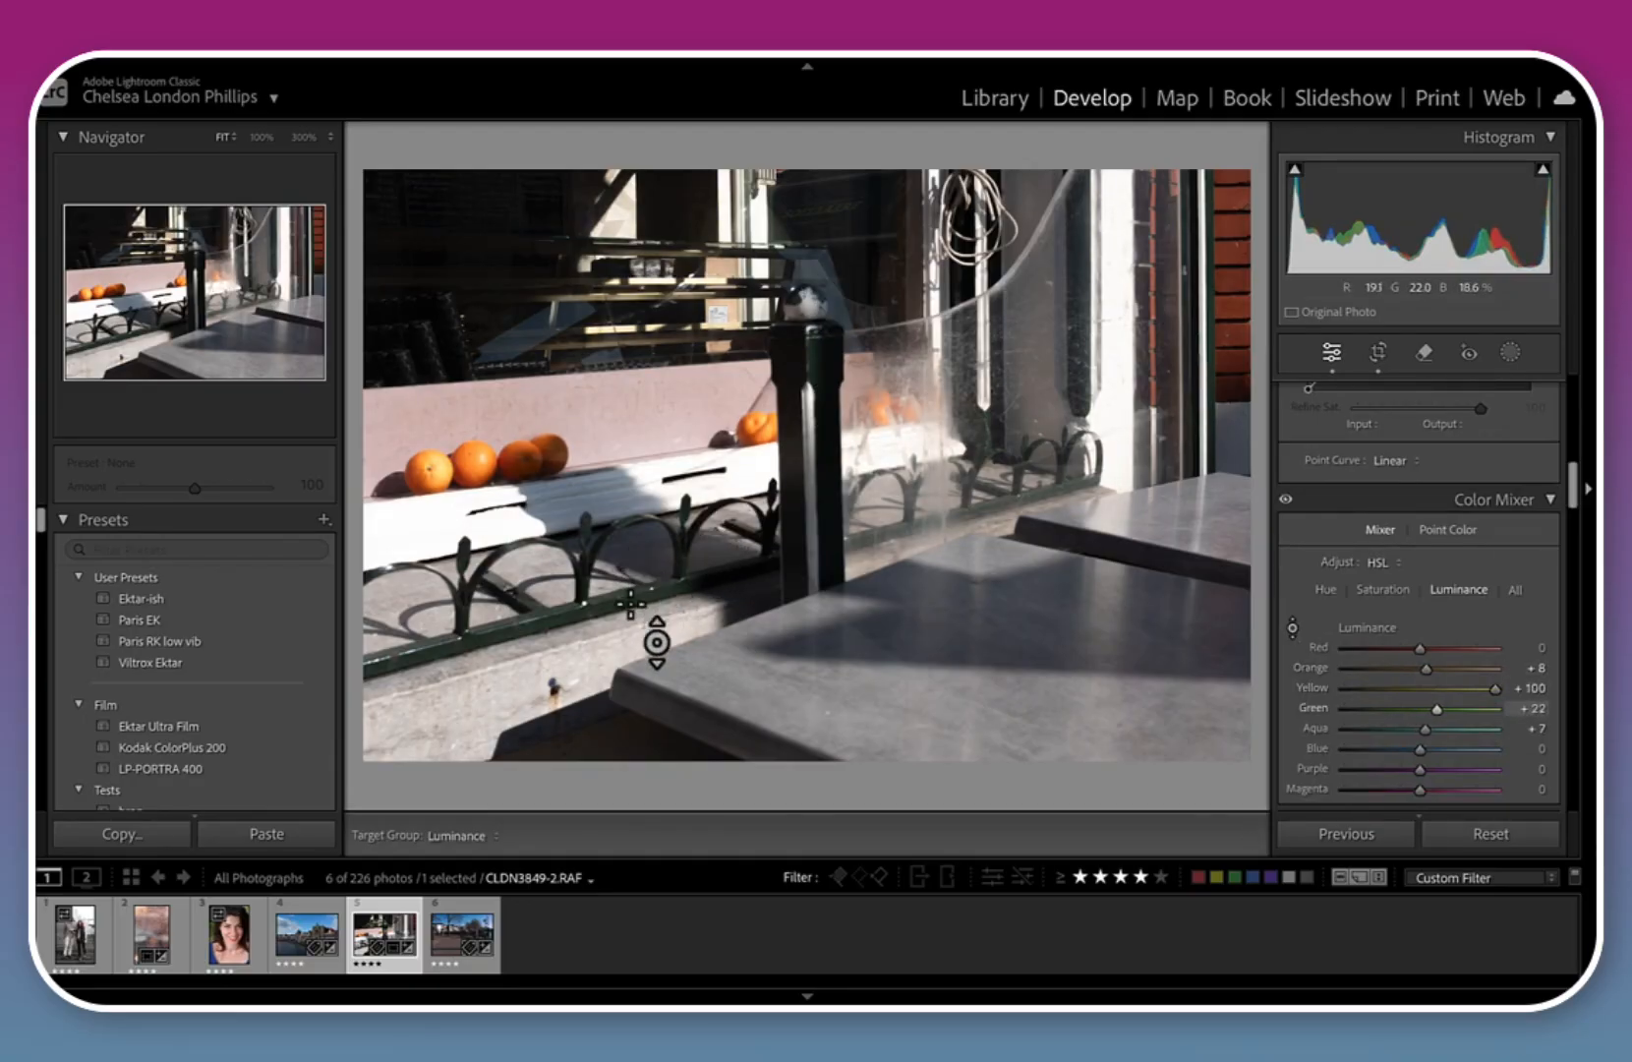
Boost the green post and fence with targeted Saturation adjustments: Green +50 and Aqua +60
{"action": "left_click", "coordinate": [1384, 589]}
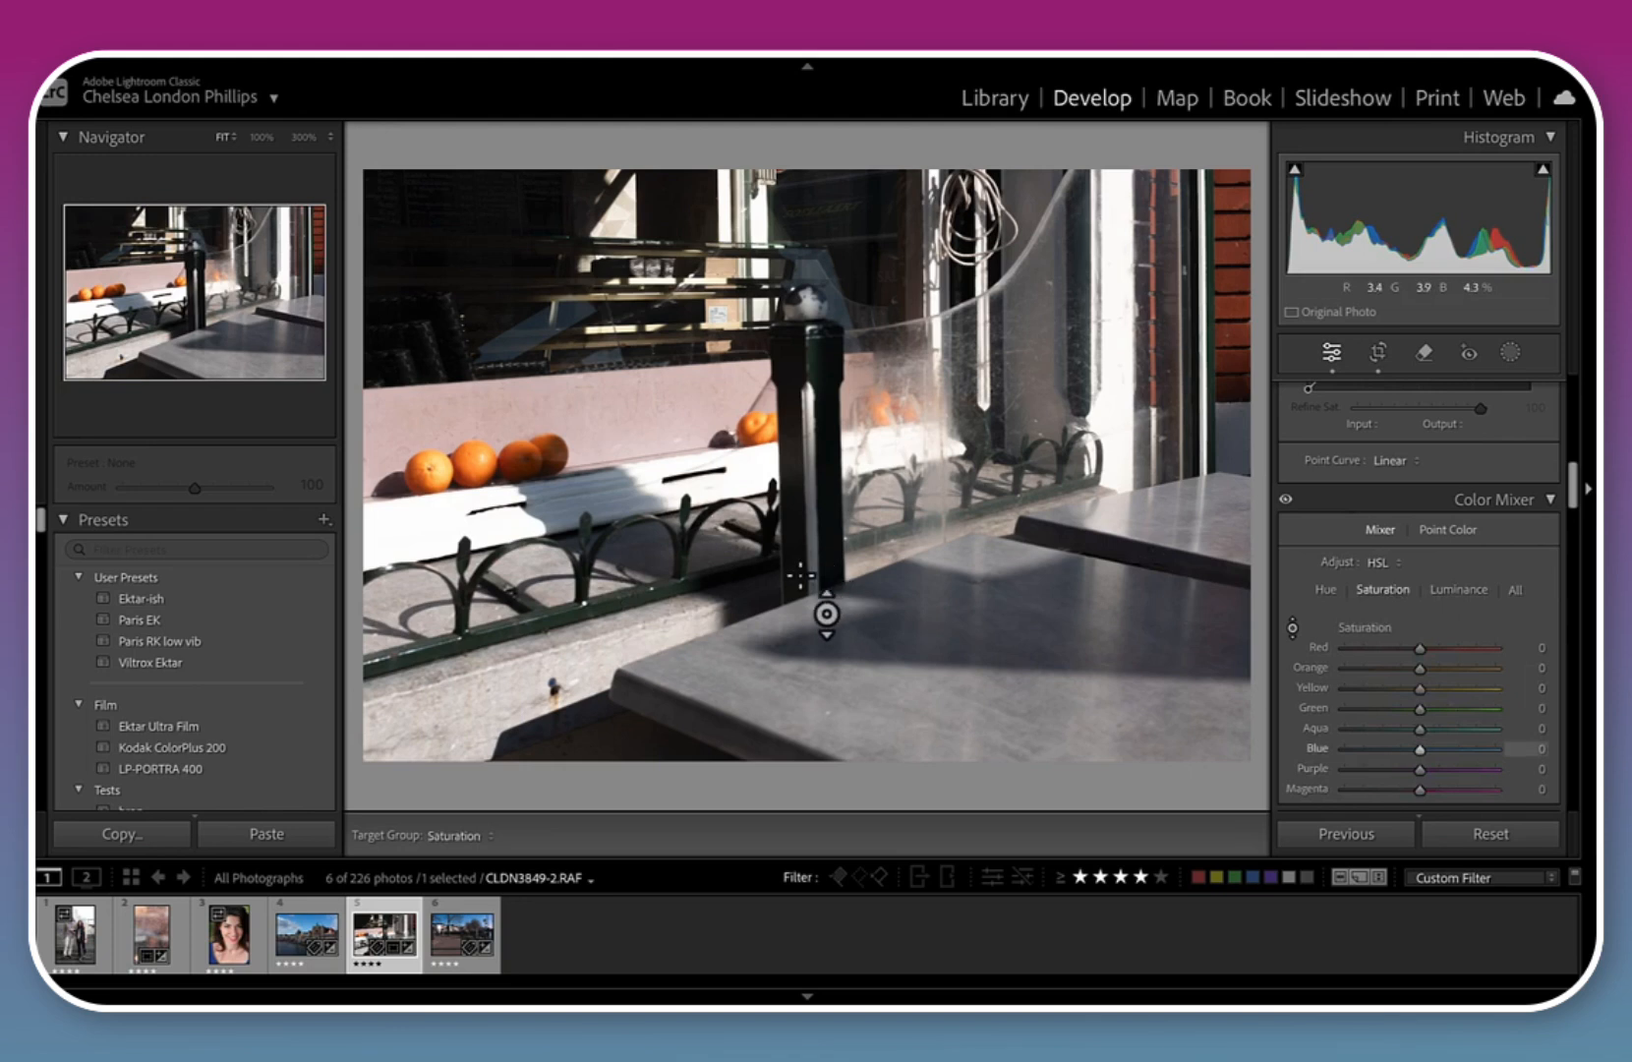
{"action": "left_click_drag", "start_coordinate": [806, 388], "coordinate": [806, 293]}
{"action": "left_click_drag", "start_coordinate": [699, 594], "coordinate": [676, 556]}
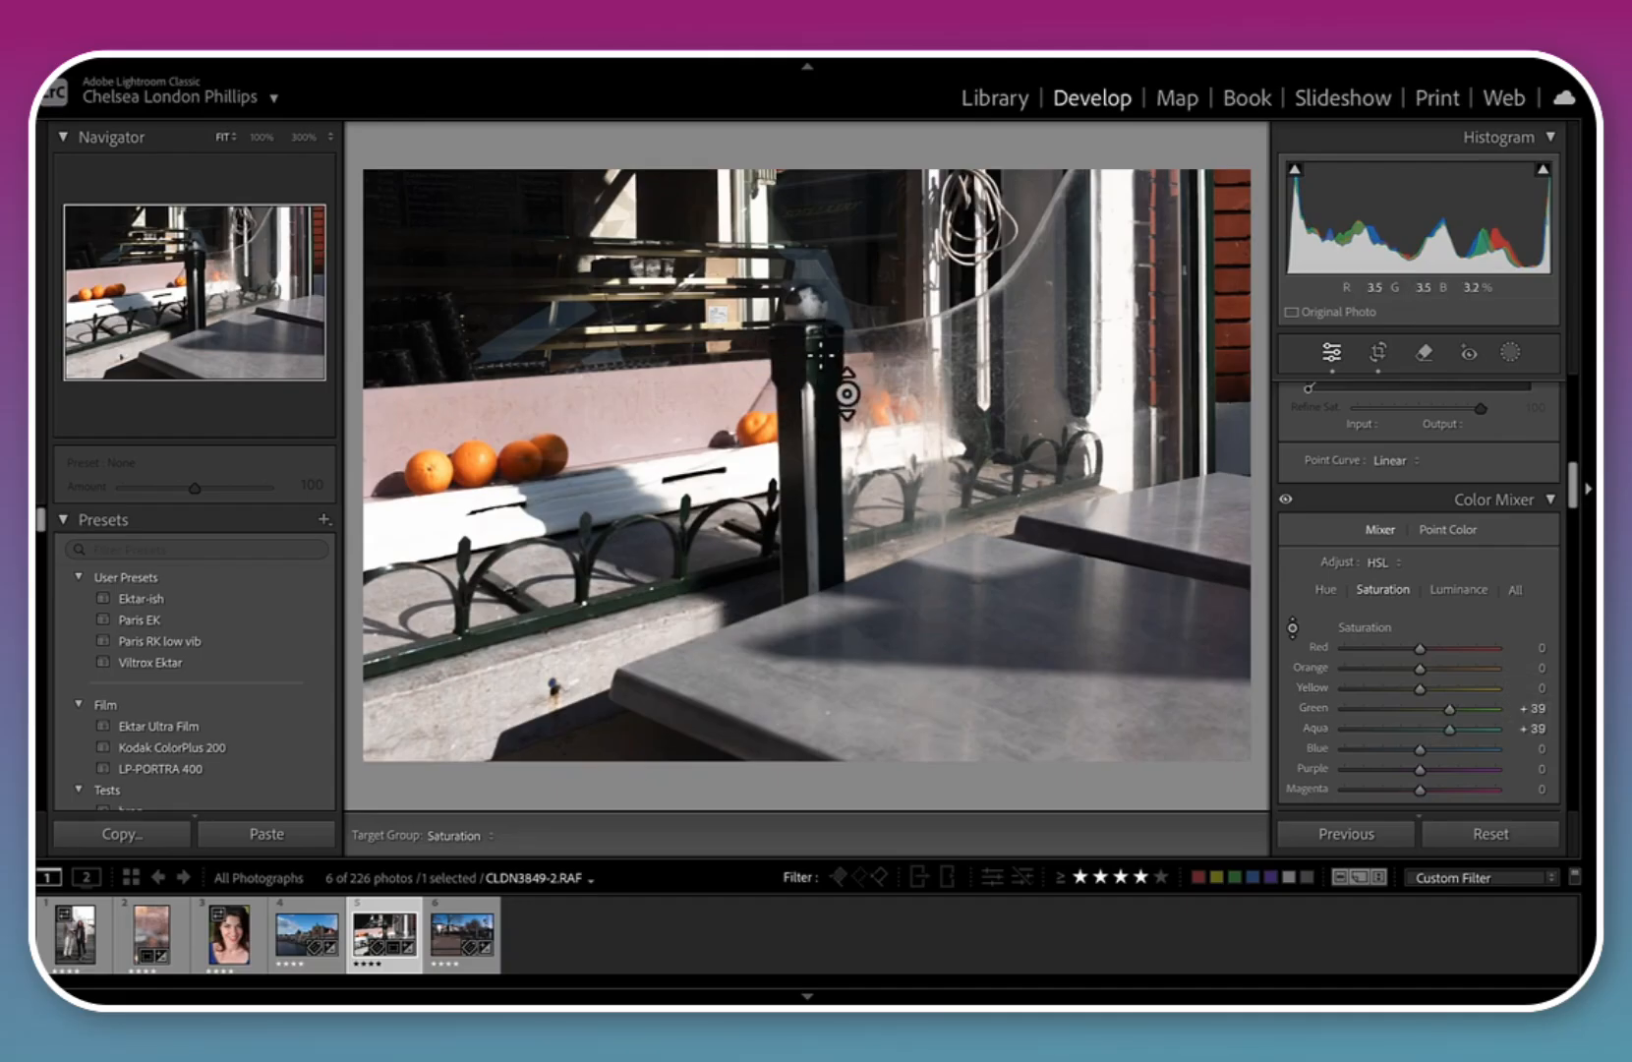
{"action": "left_click_drag", "start_coordinate": [813, 351], "coordinate": [809, 323]}
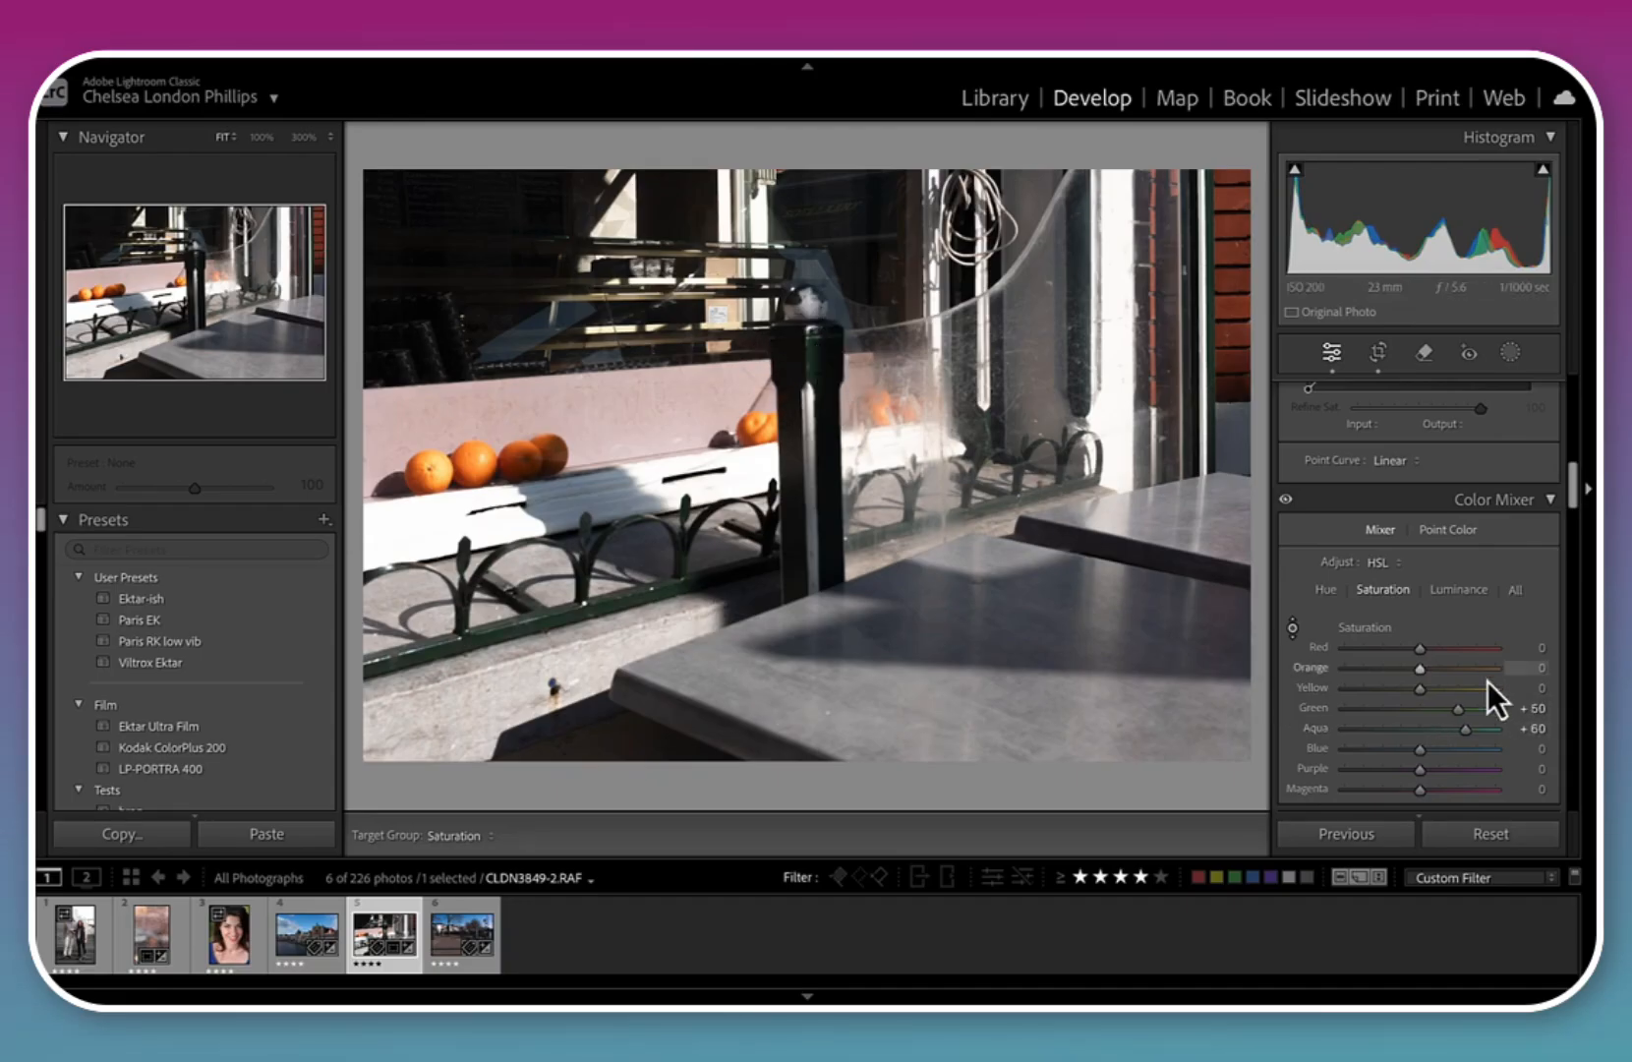
Shift the green post's colour with a targeted Hue adjustment: Green +12 and Aqua +83
{"action": "left_click", "coordinate": [1326, 590]}
{"action": "left_click", "coordinate": [1294, 628]}
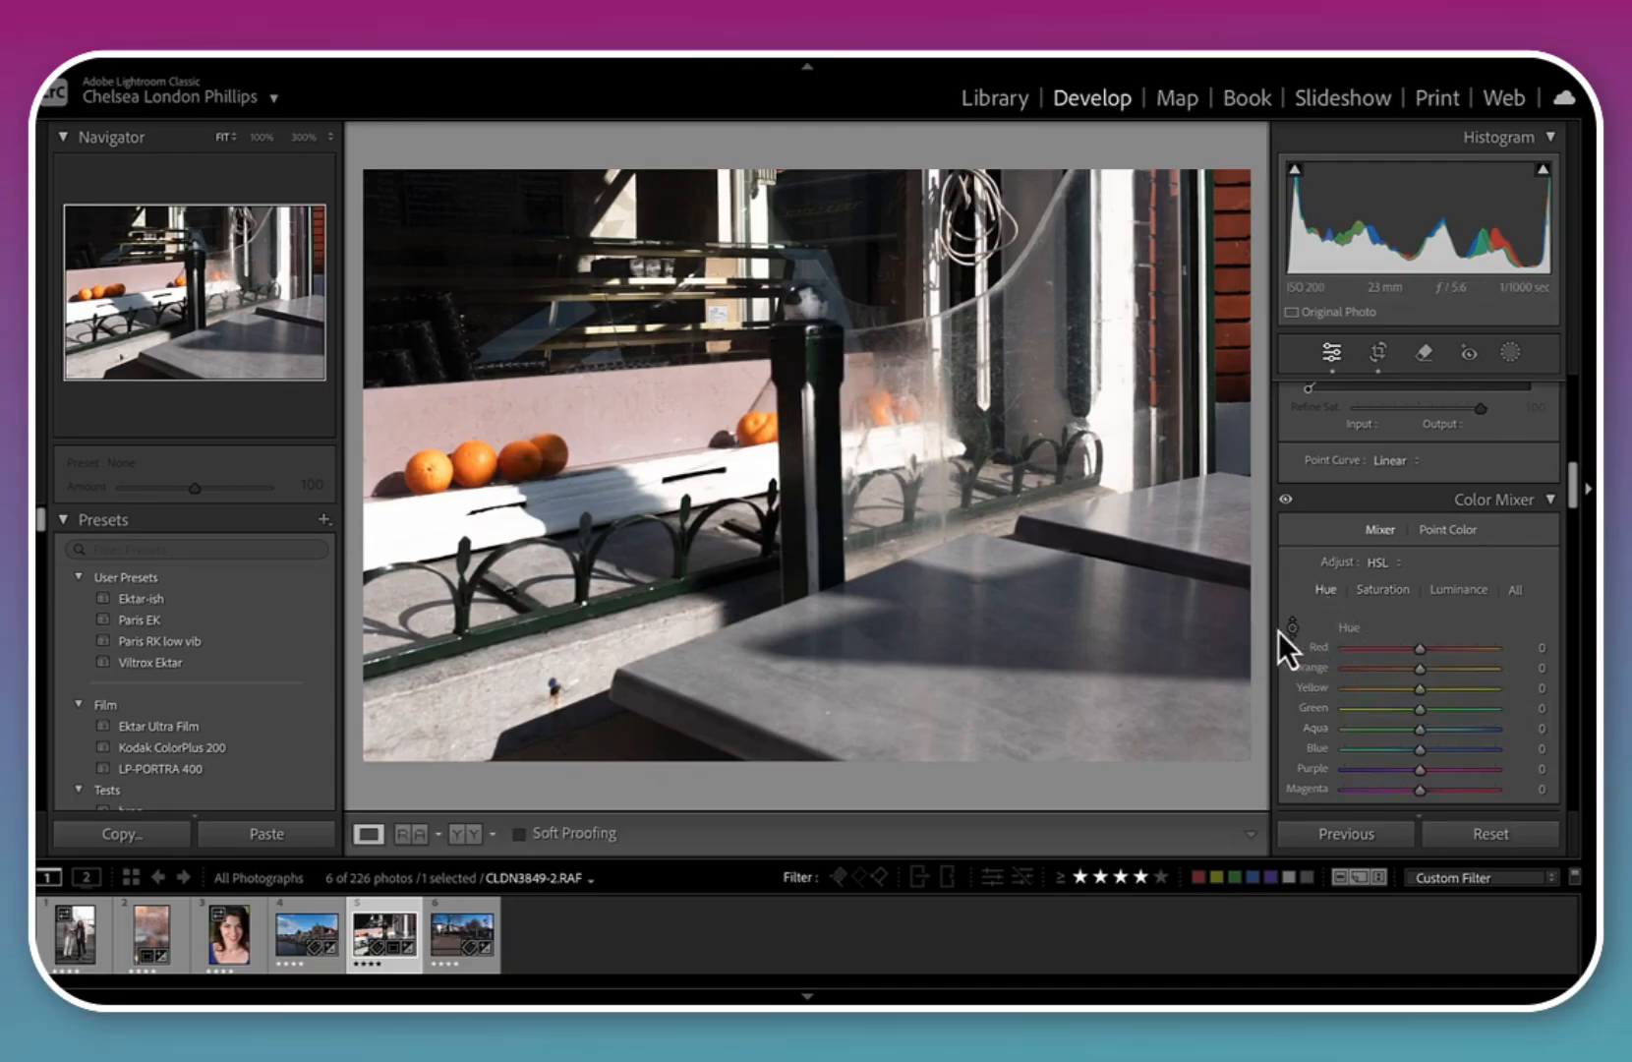
{"action": "left_click", "coordinate": [1295, 630]}
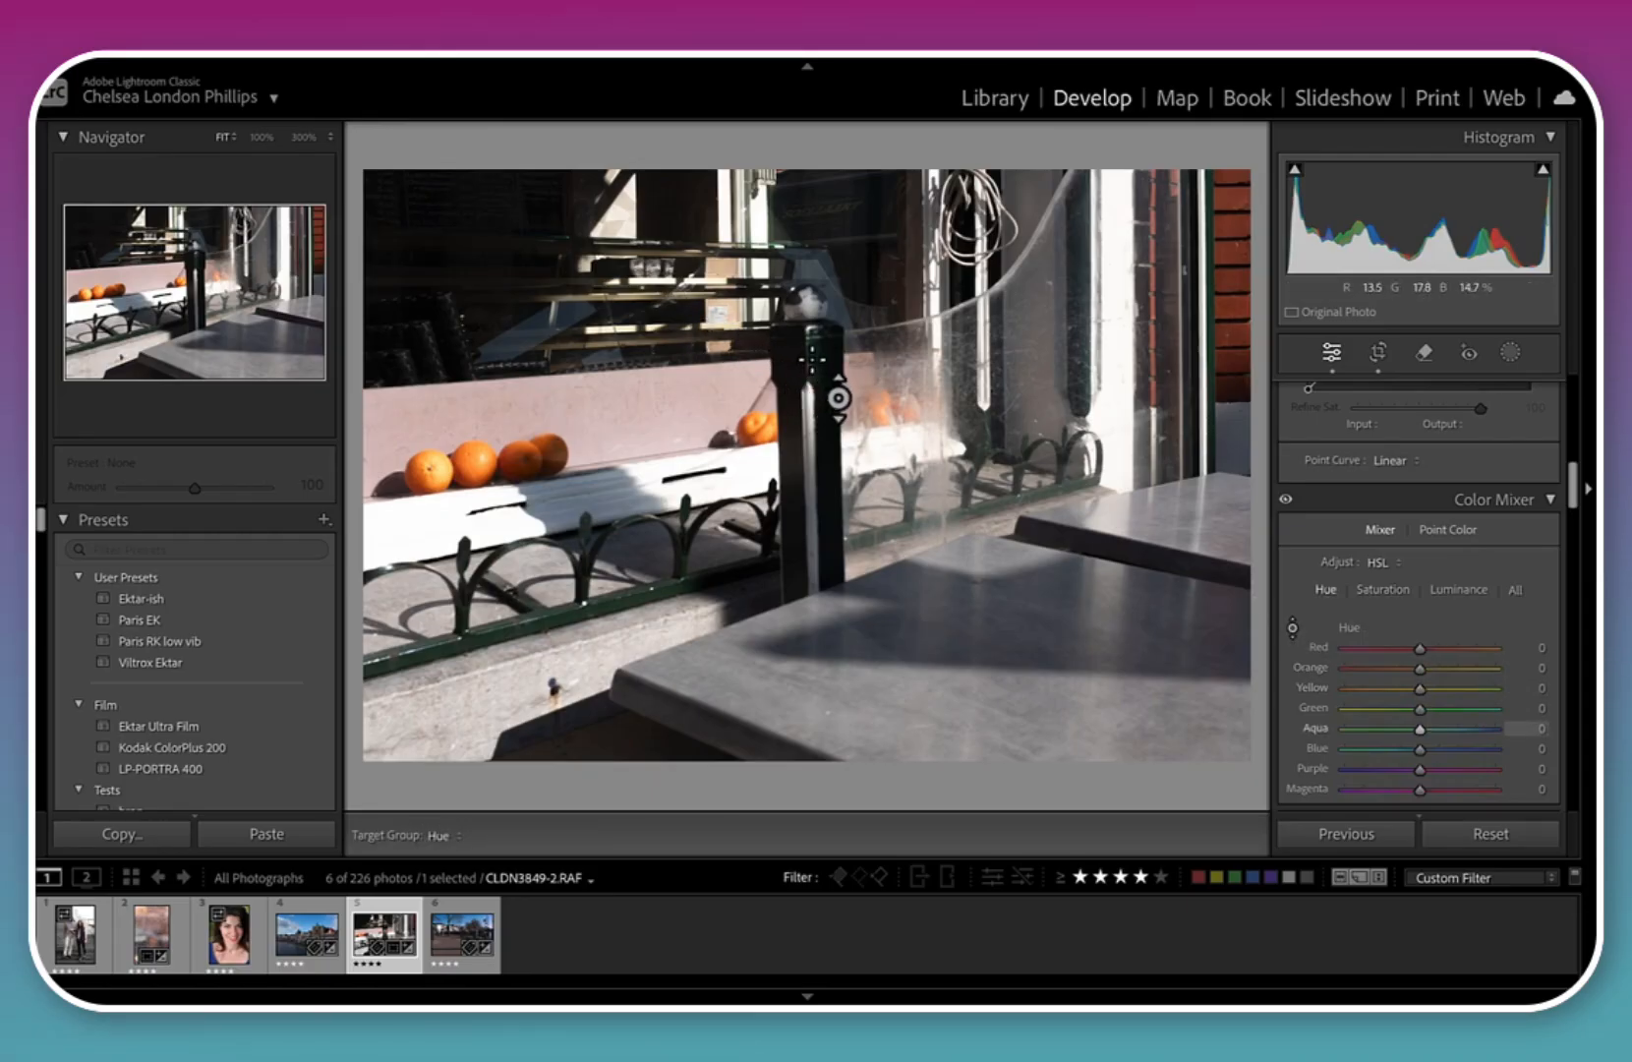
{"action": "left_click_drag", "start_coordinate": [813, 359], "coordinate": [922, 290]}
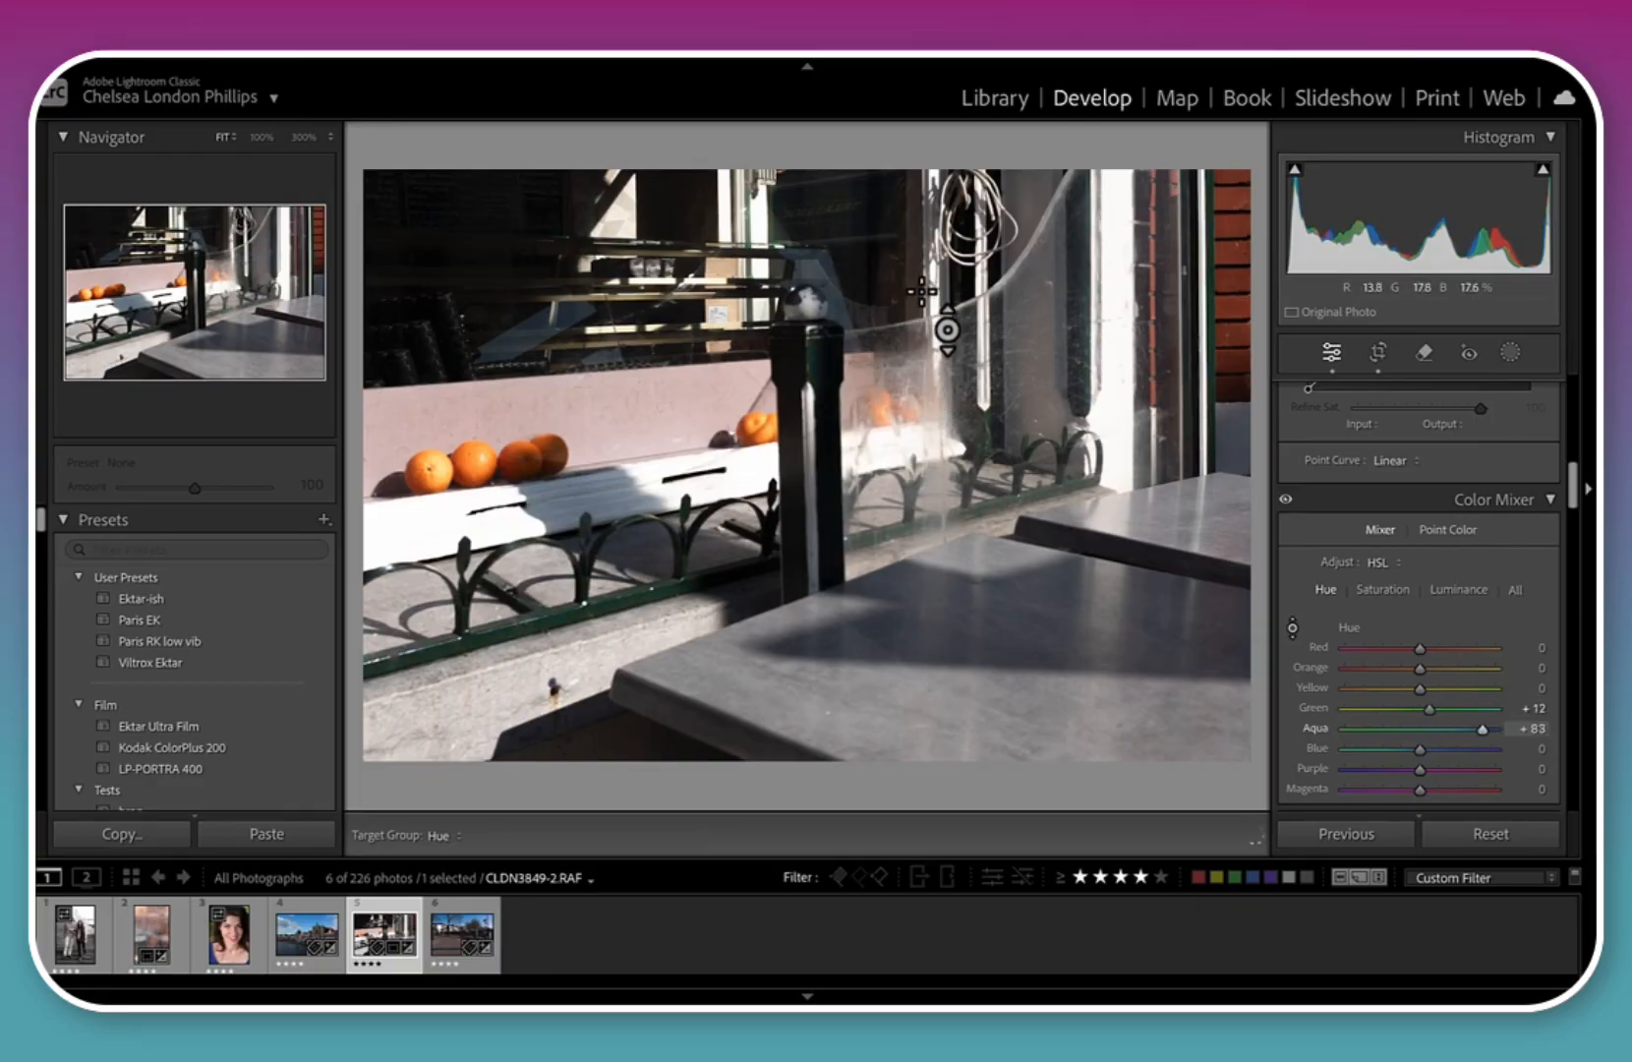
Raise the Luminance of the fence and post further, with Green at +58 and Aqua at +34
{"action": "left_click", "coordinate": [1465, 594]}
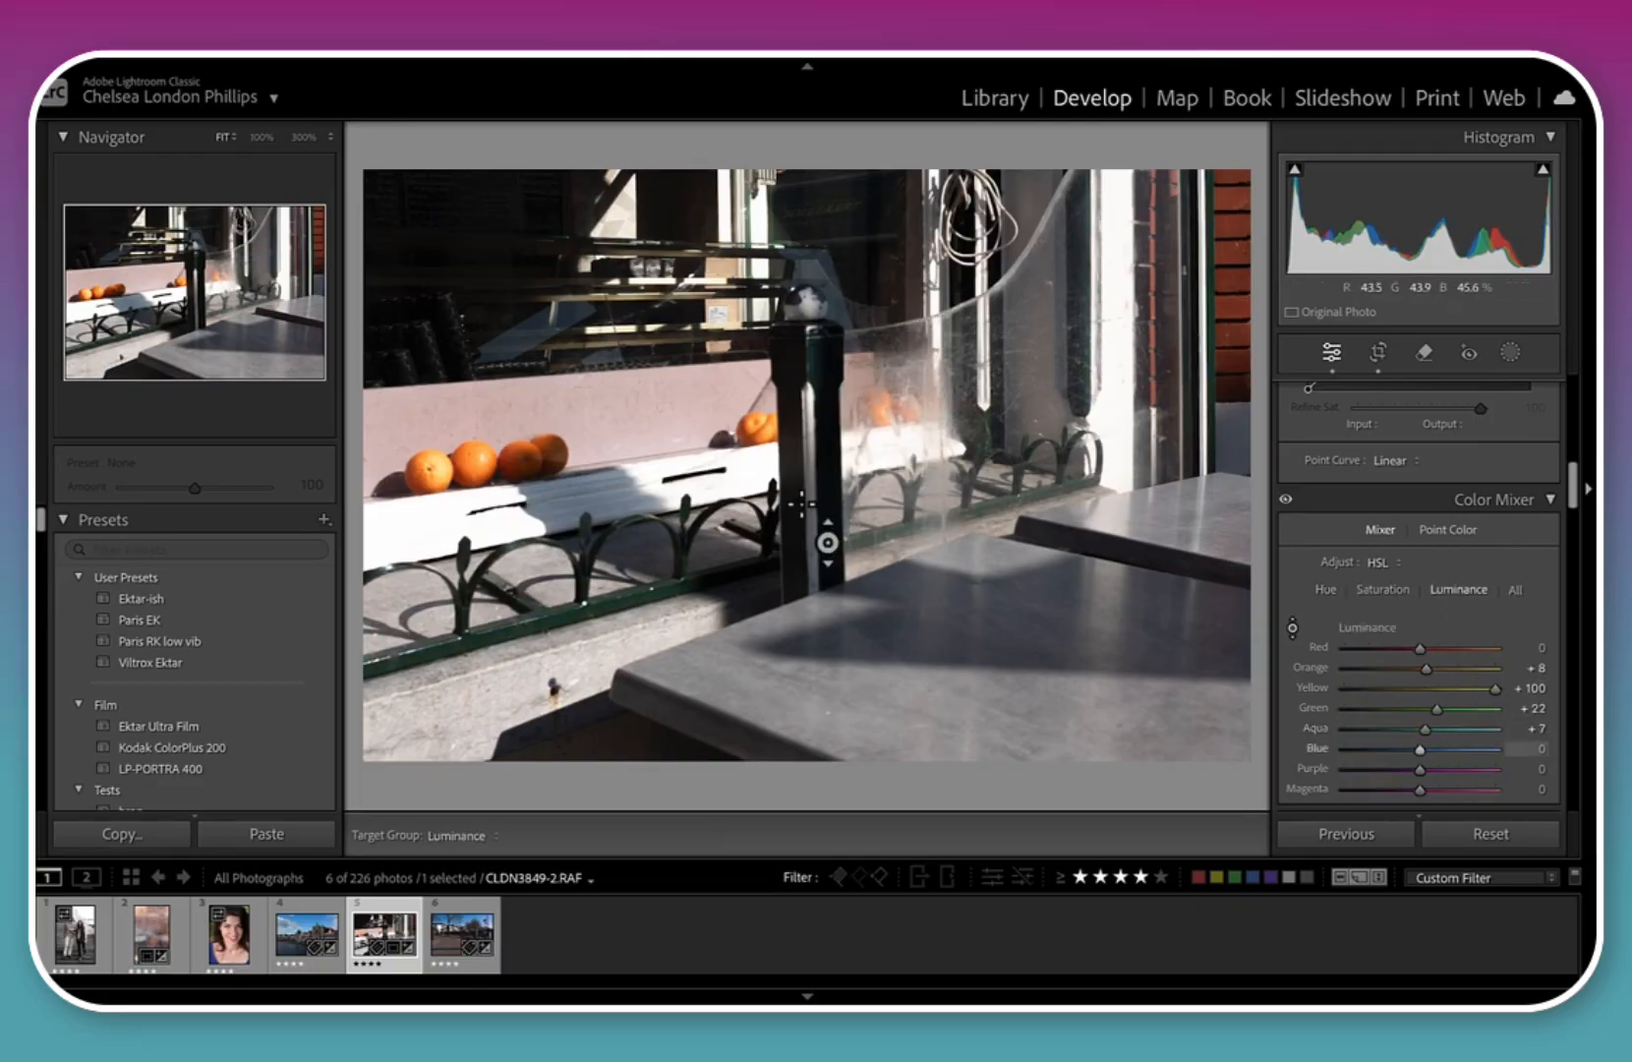
{"action": "left_click_drag", "start_coordinate": [634, 597], "coordinate": [632, 539]}
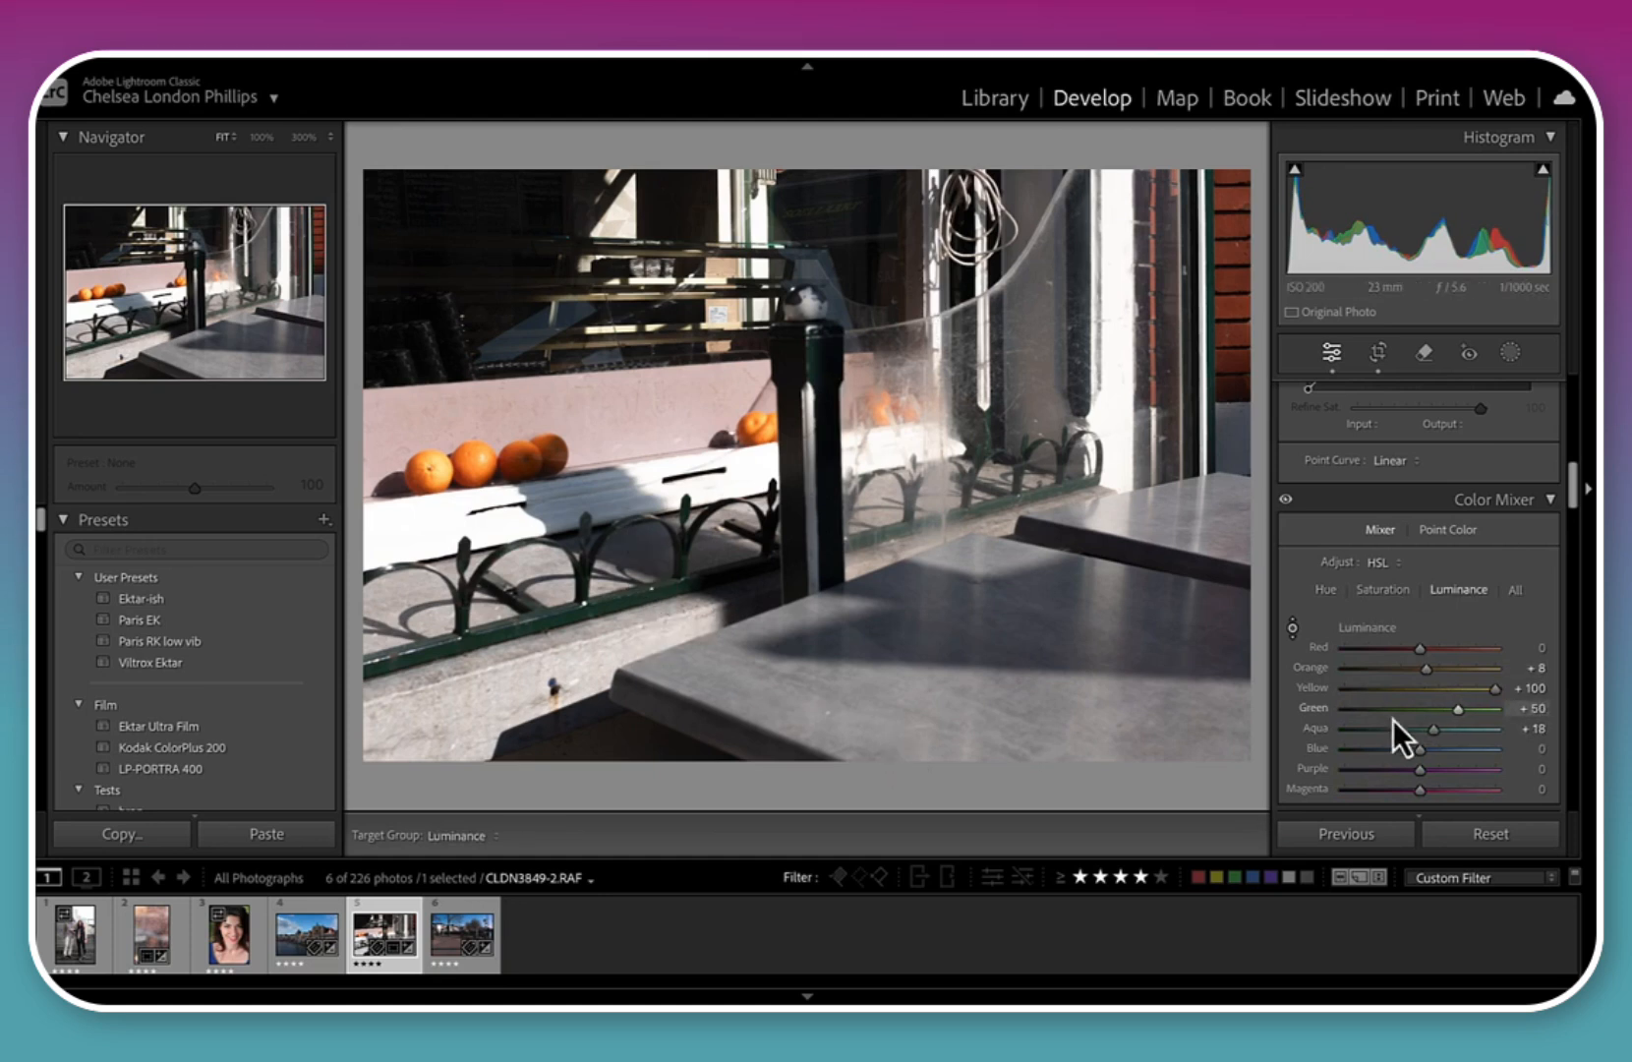
{"action": "left_click_drag", "start_coordinate": [792, 384], "coordinate": [811, 330]}
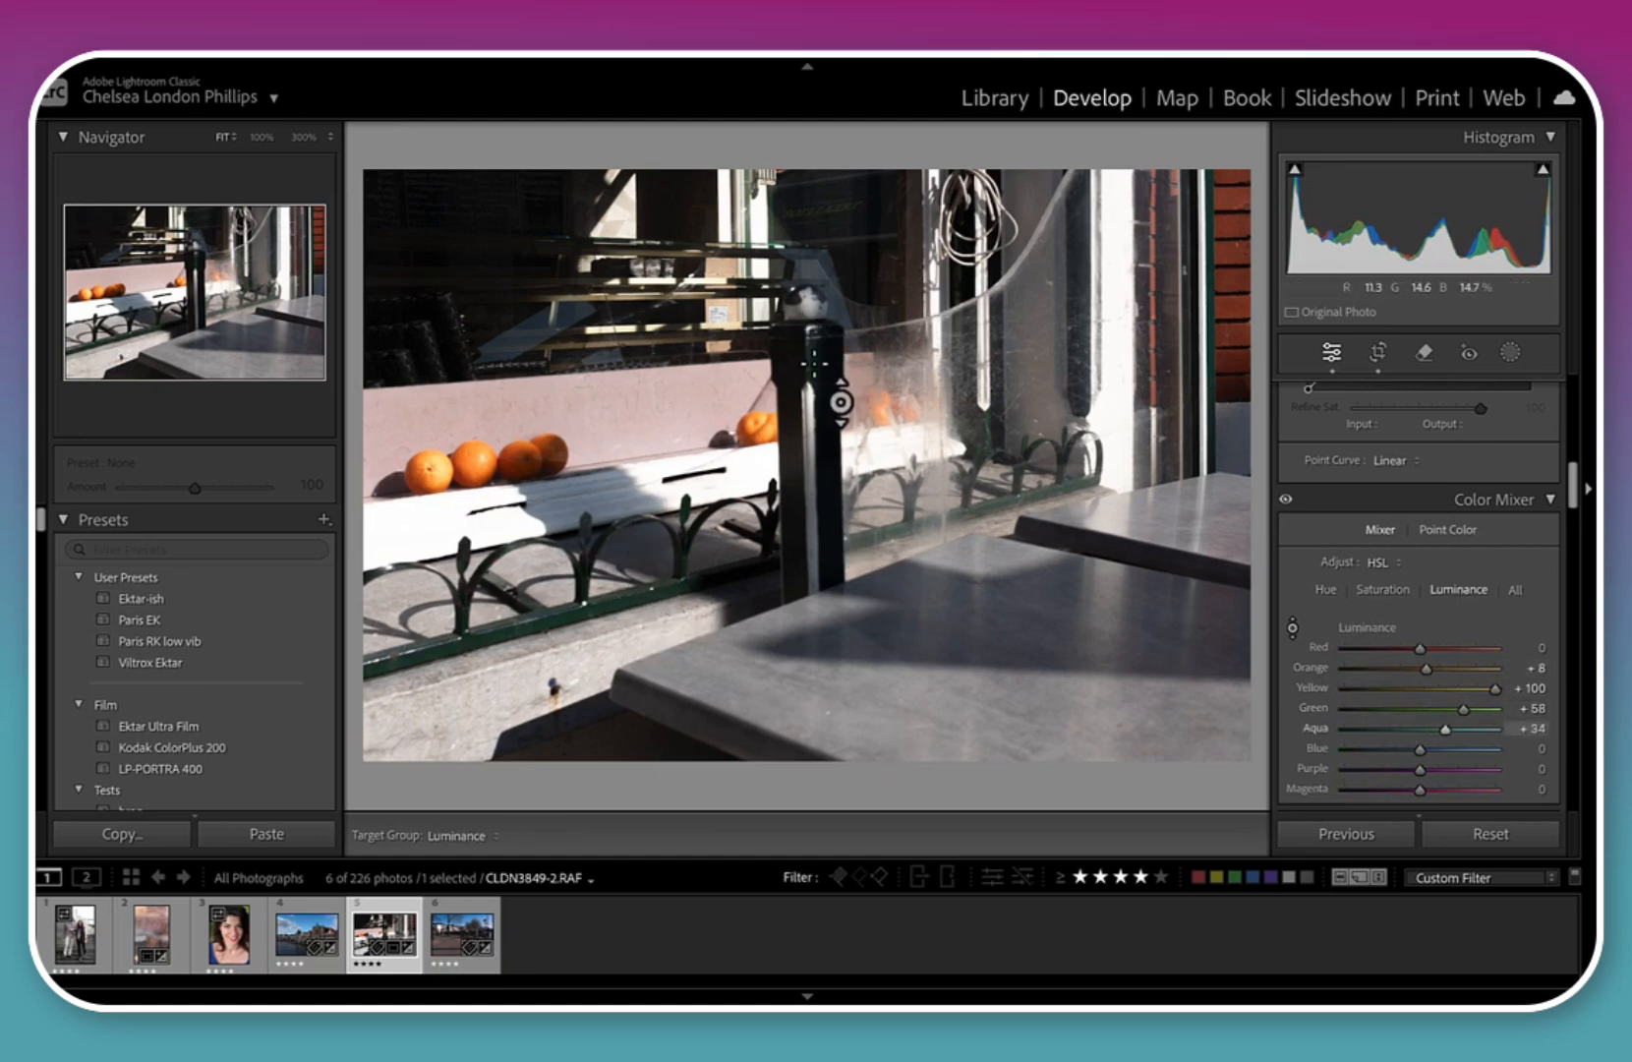
Tune the oranges and pink wall with Orange Saturation at +15 and Luminance at Red +11, Orange +18 and Yellow +91
{"action": "left_click_drag", "start_coordinate": [442, 470], "coordinate": [476, 453]}
{"action": "left_click", "coordinate": [1382, 590]}
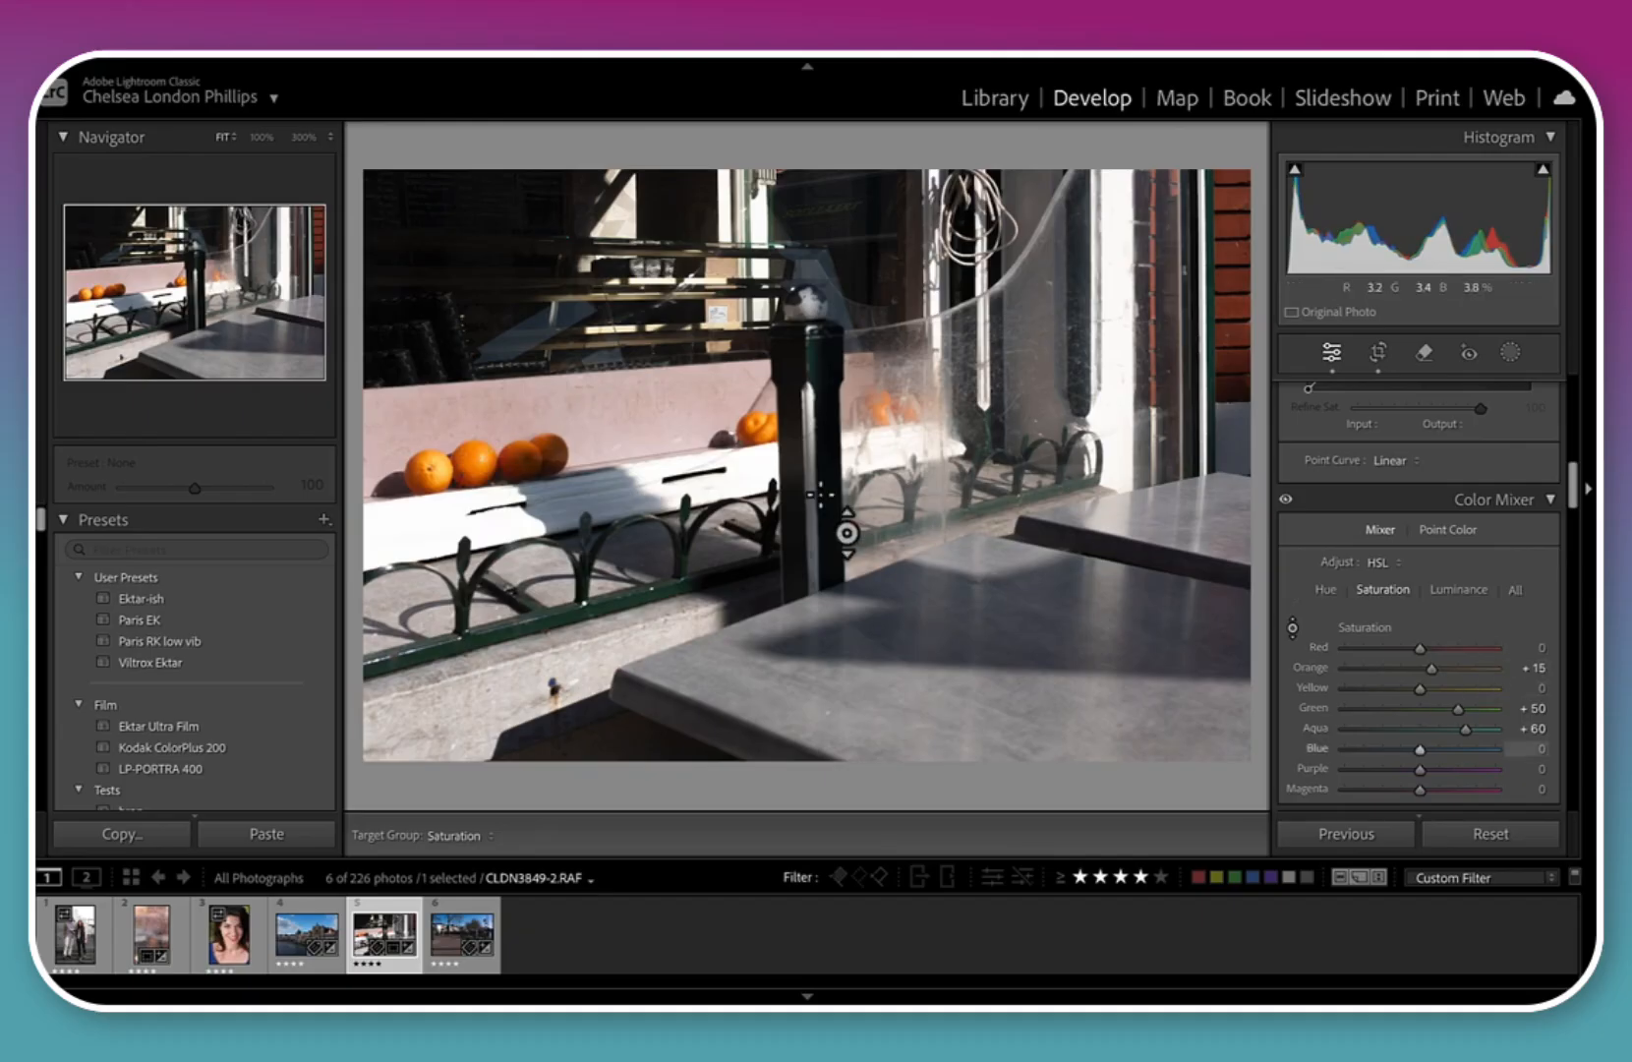
{"action": "left_click", "coordinate": [1458, 589]}
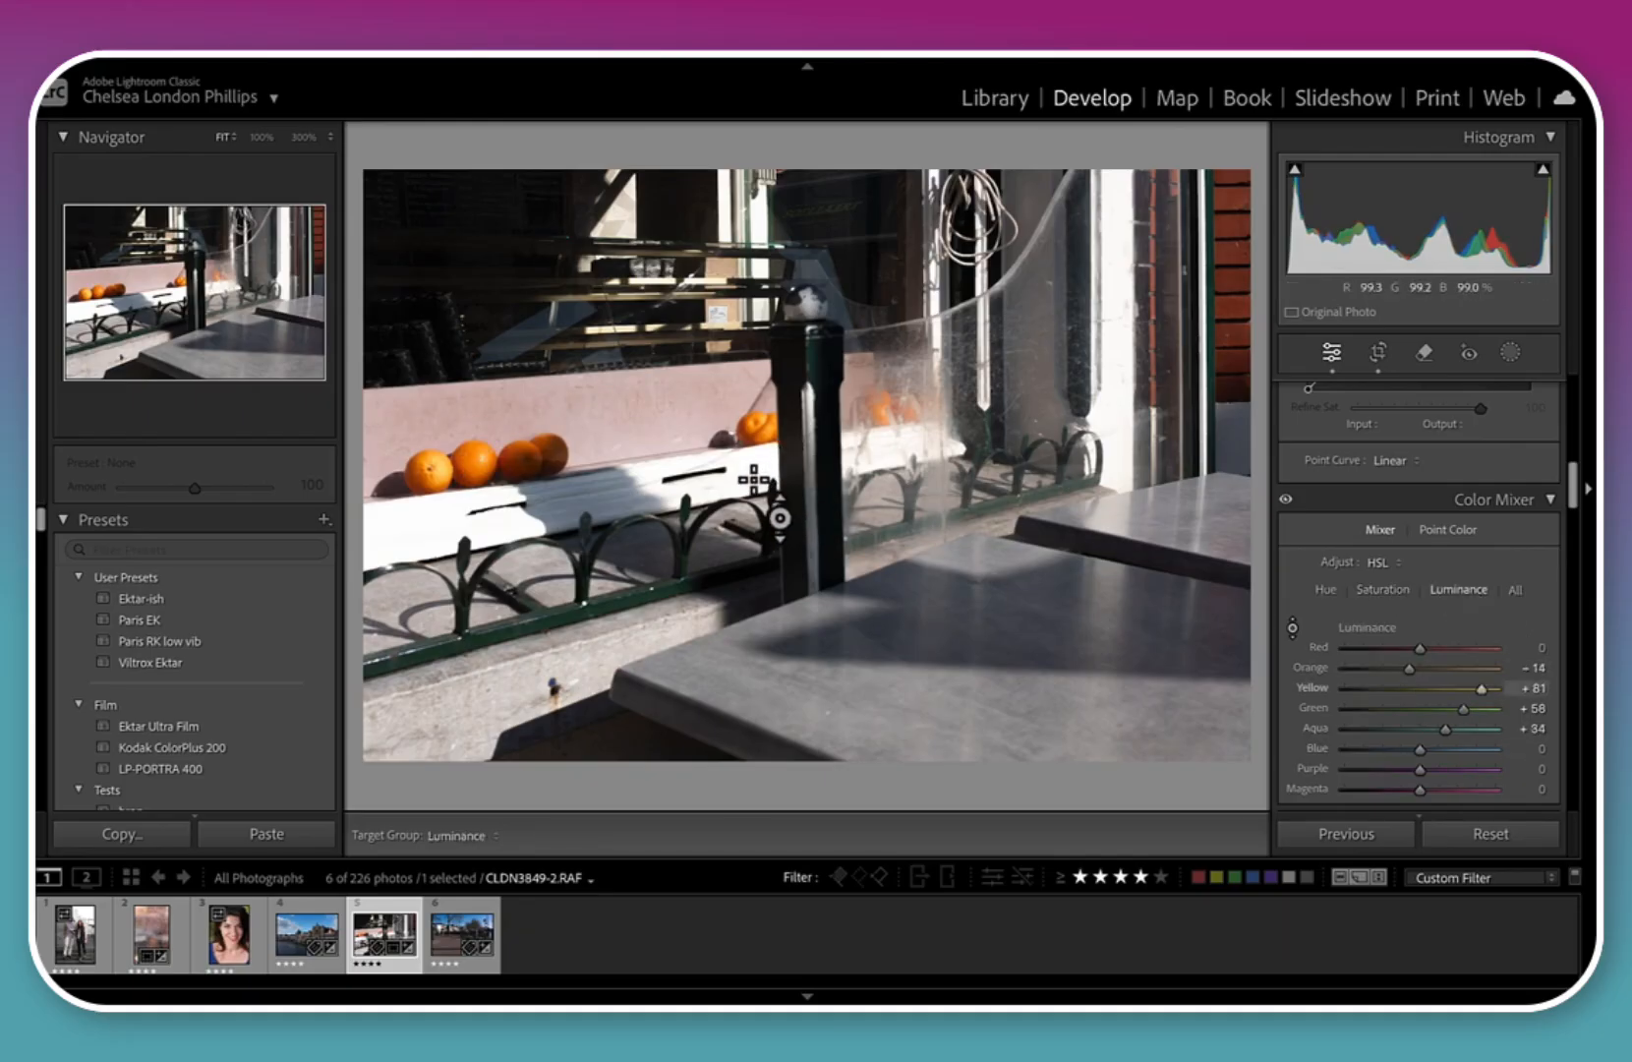
{"action": "left_click_drag", "start_coordinate": [747, 424], "coordinate": [685, 334]}
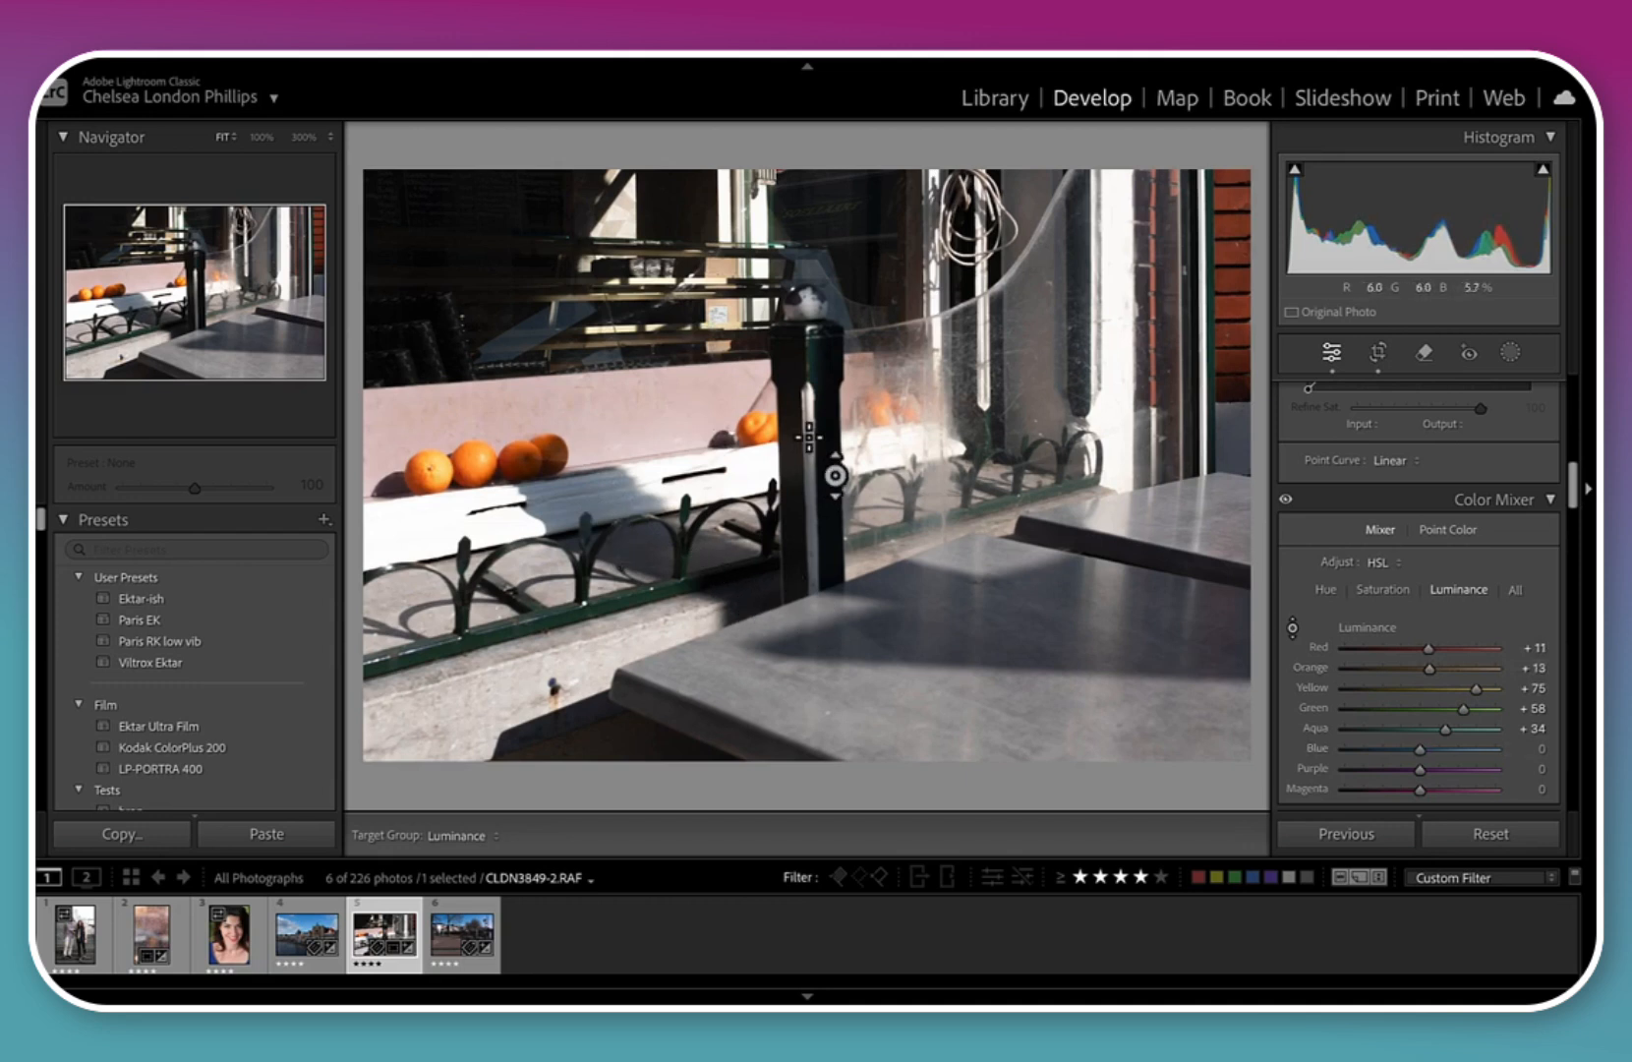
{"action": "left_click_drag", "start_coordinate": [810, 404], "coordinate": [810, 377]}
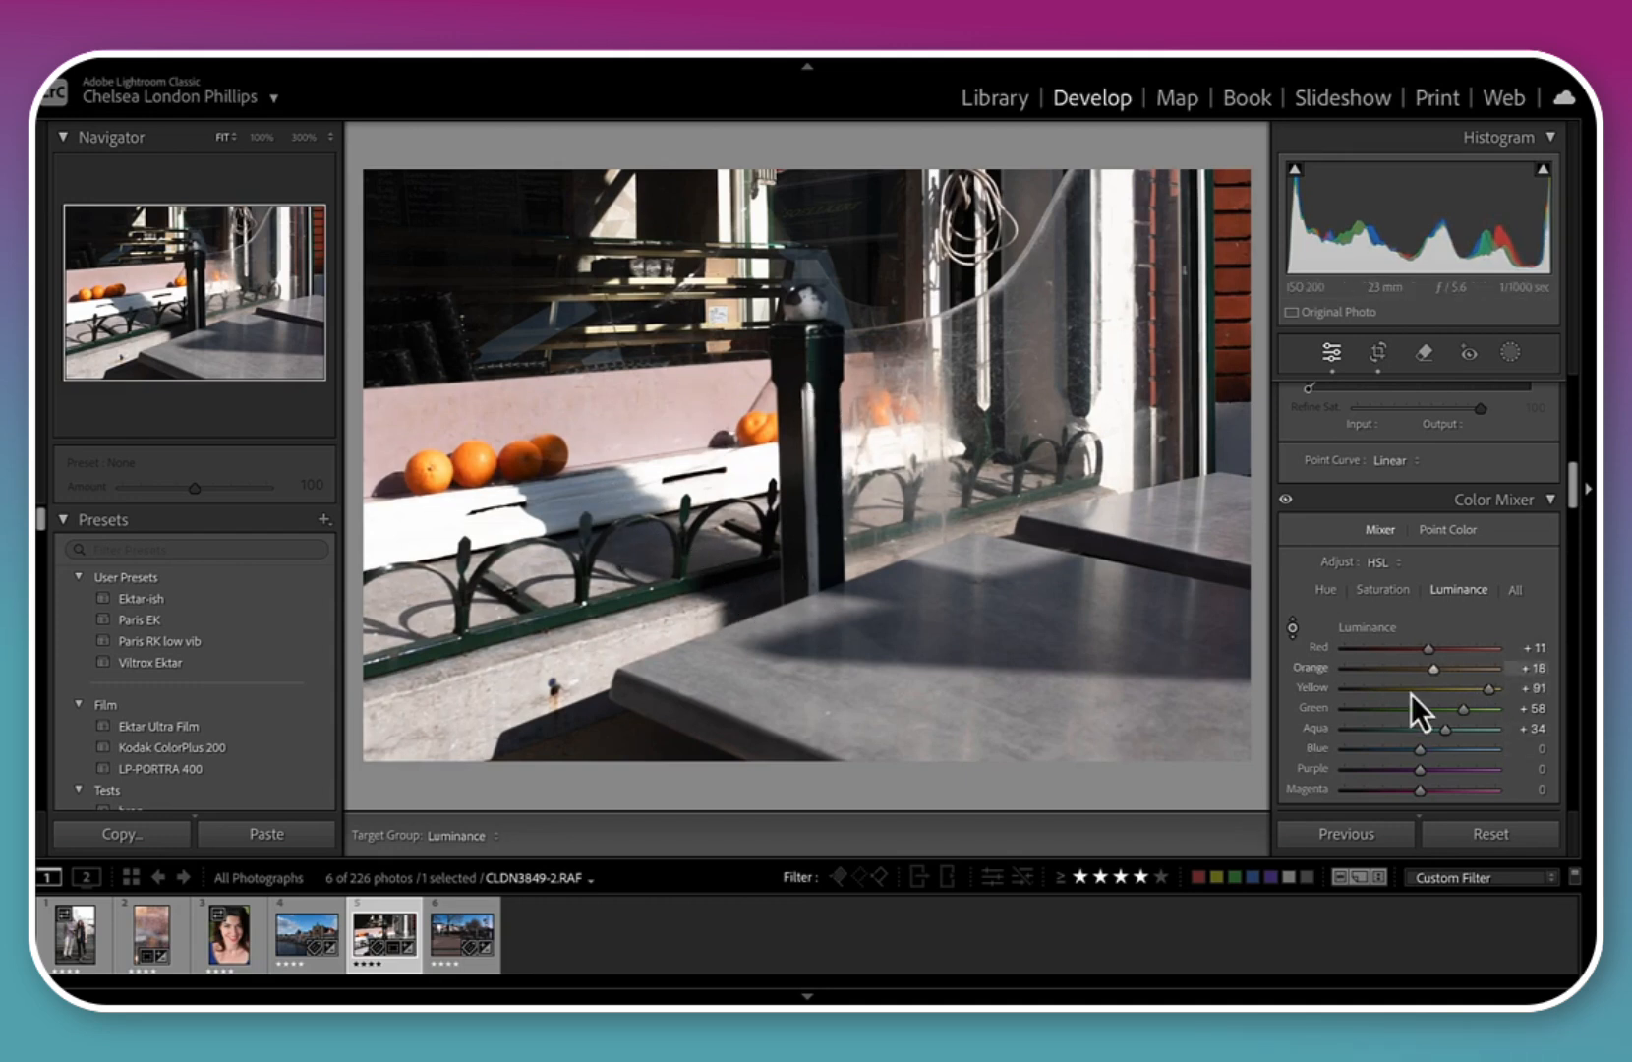
Shape the point tone curve with midtone and highlight anchors and darker shadows, and lift the black point to 3 / 16
{"action": "scroll", "coordinate": [1419, 635], "scroll_direction": "up", "scroll_amount": 8}
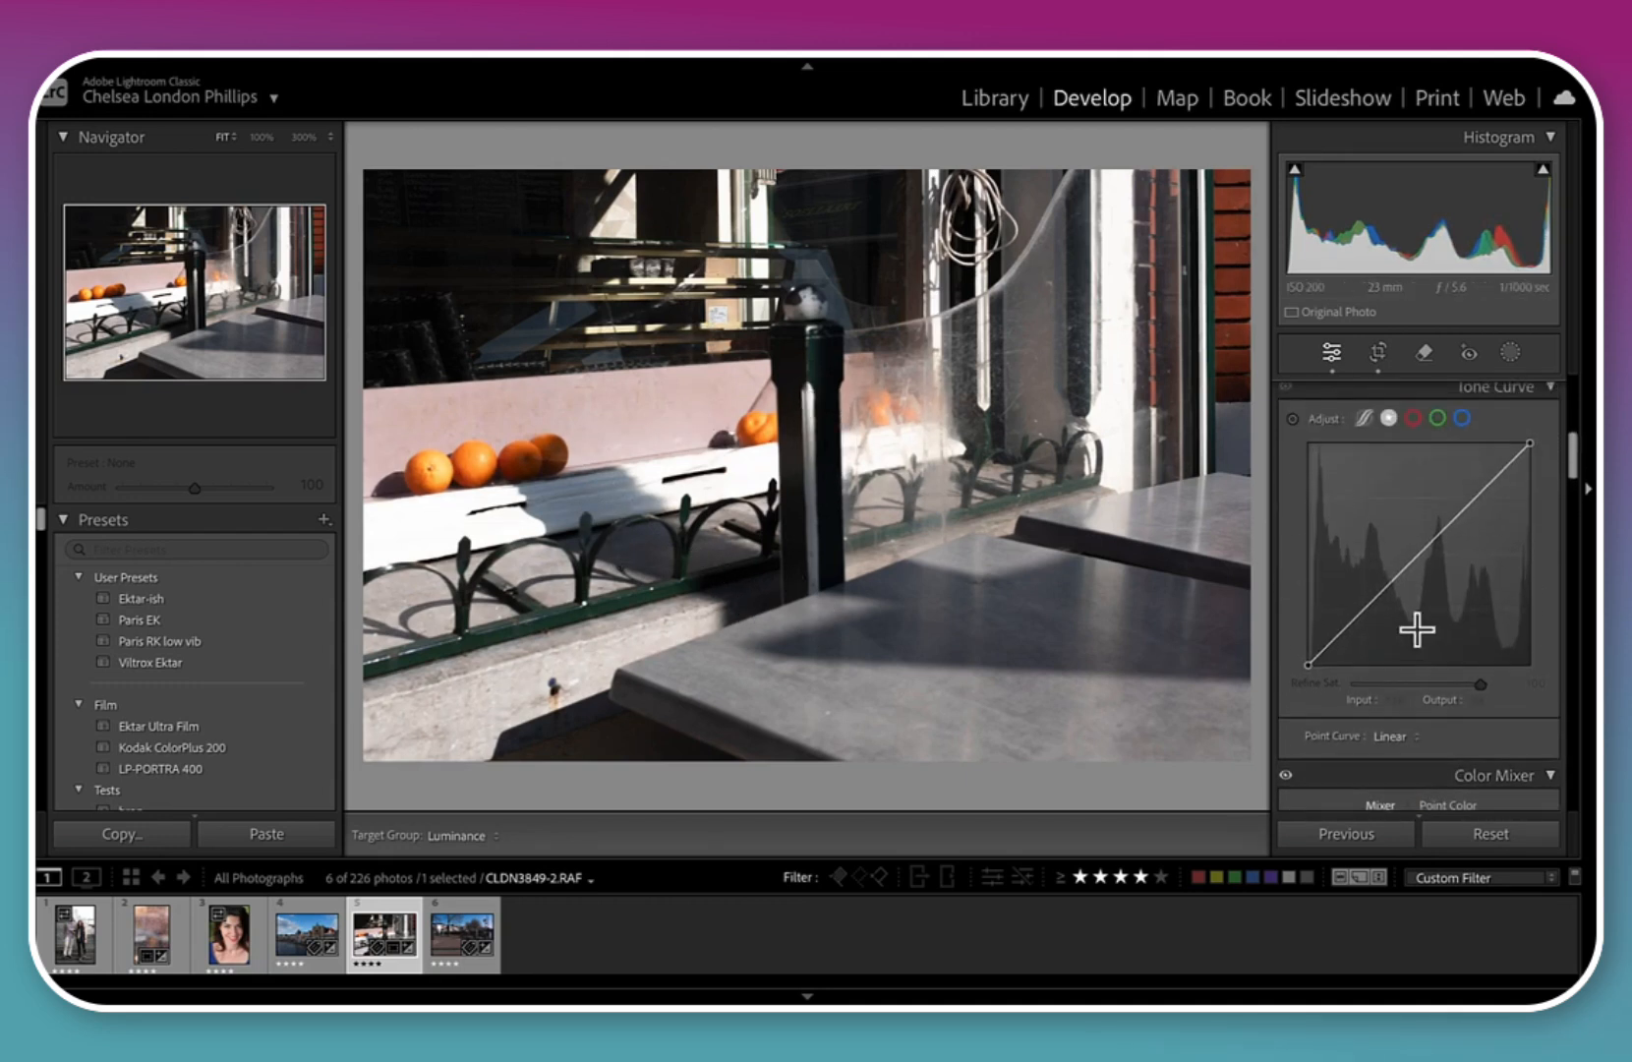
{"action": "scroll", "coordinate": [1357, 722], "scroll_direction": "up", "scroll_amount": 2}
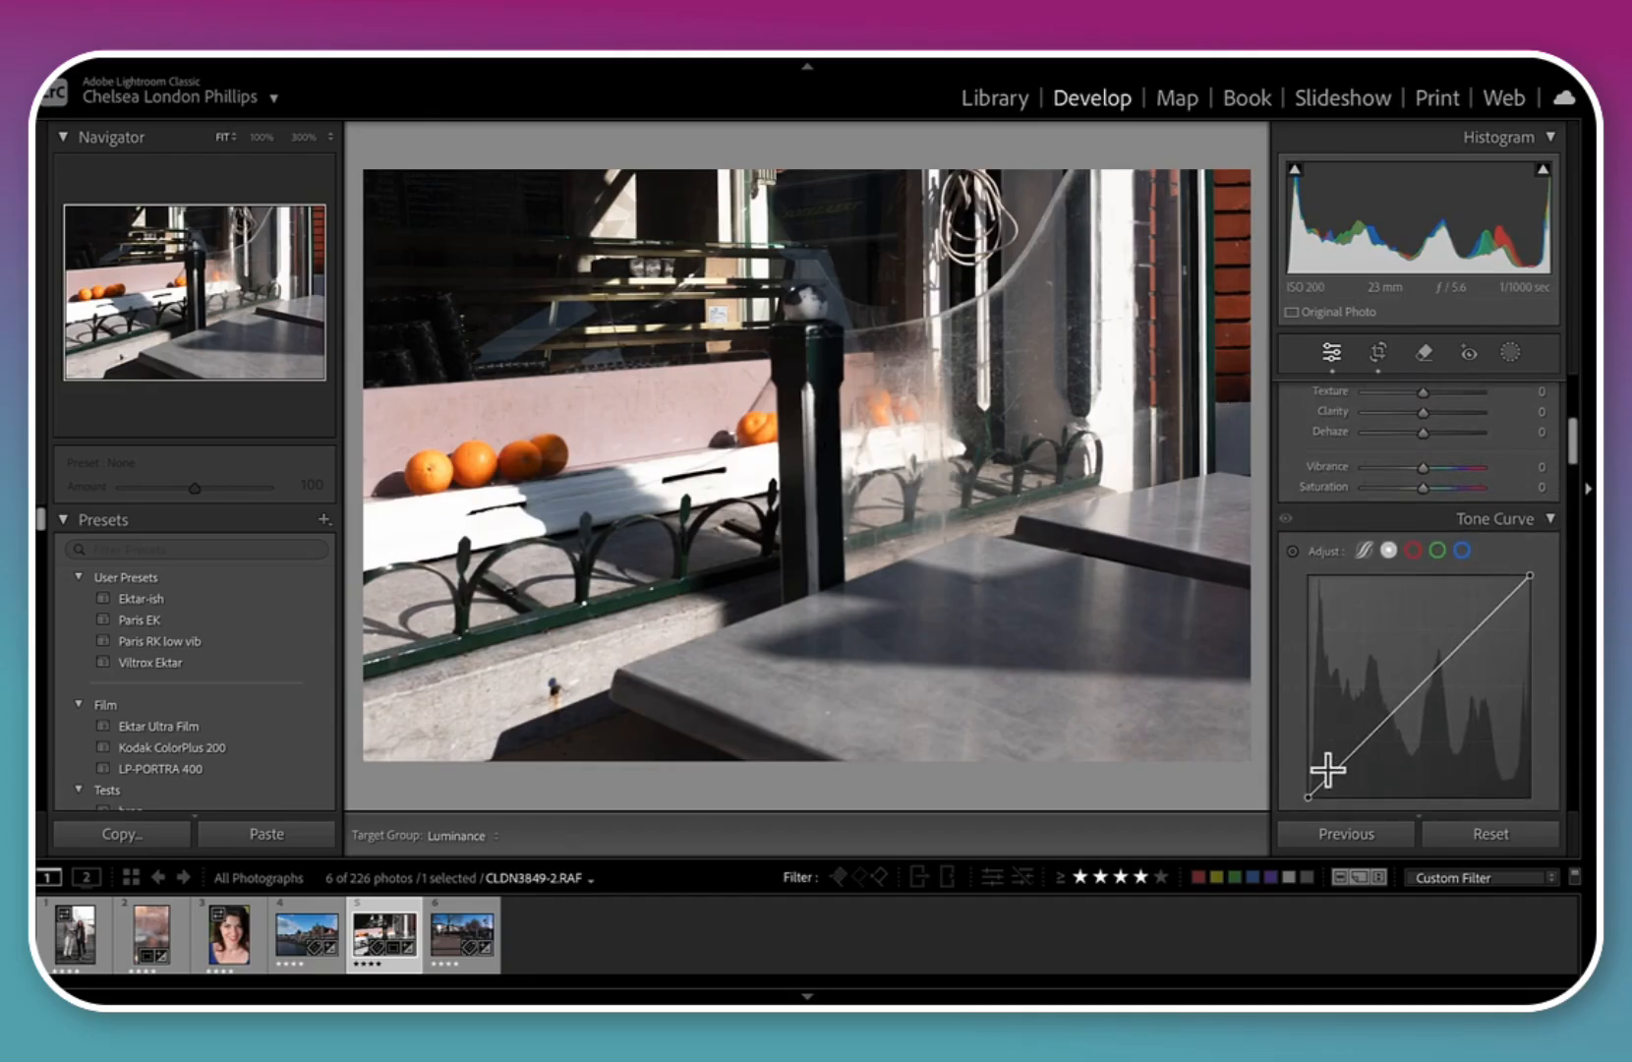
{"action": "left_click", "coordinate": [1420, 688]}
{"action": "left_click_drag", "start_coordinate": [1309, 804], "coordinate": [1364, 751]}
{"action": "left_click_drag", "start_coordinate": [1466, 638], "coordinate": [1463, 638]}
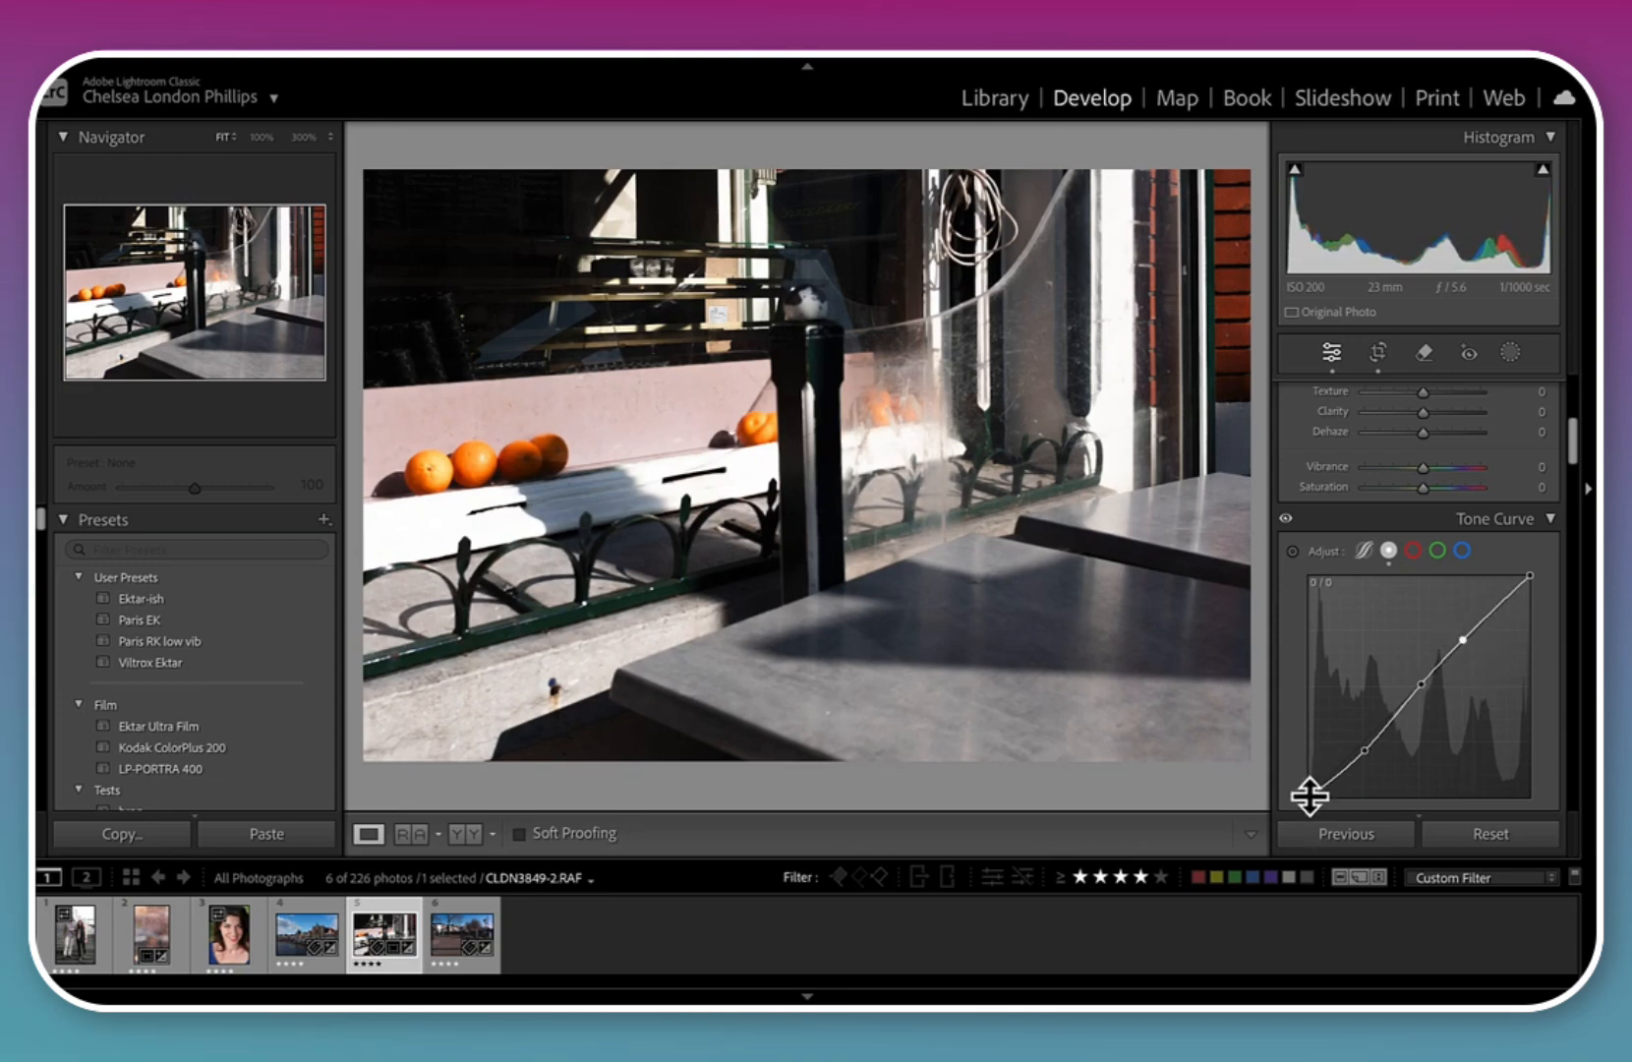
{"action": "left_click_drag", "start_coordinate": [1310, 798], "coordinate": [1309, 787]}
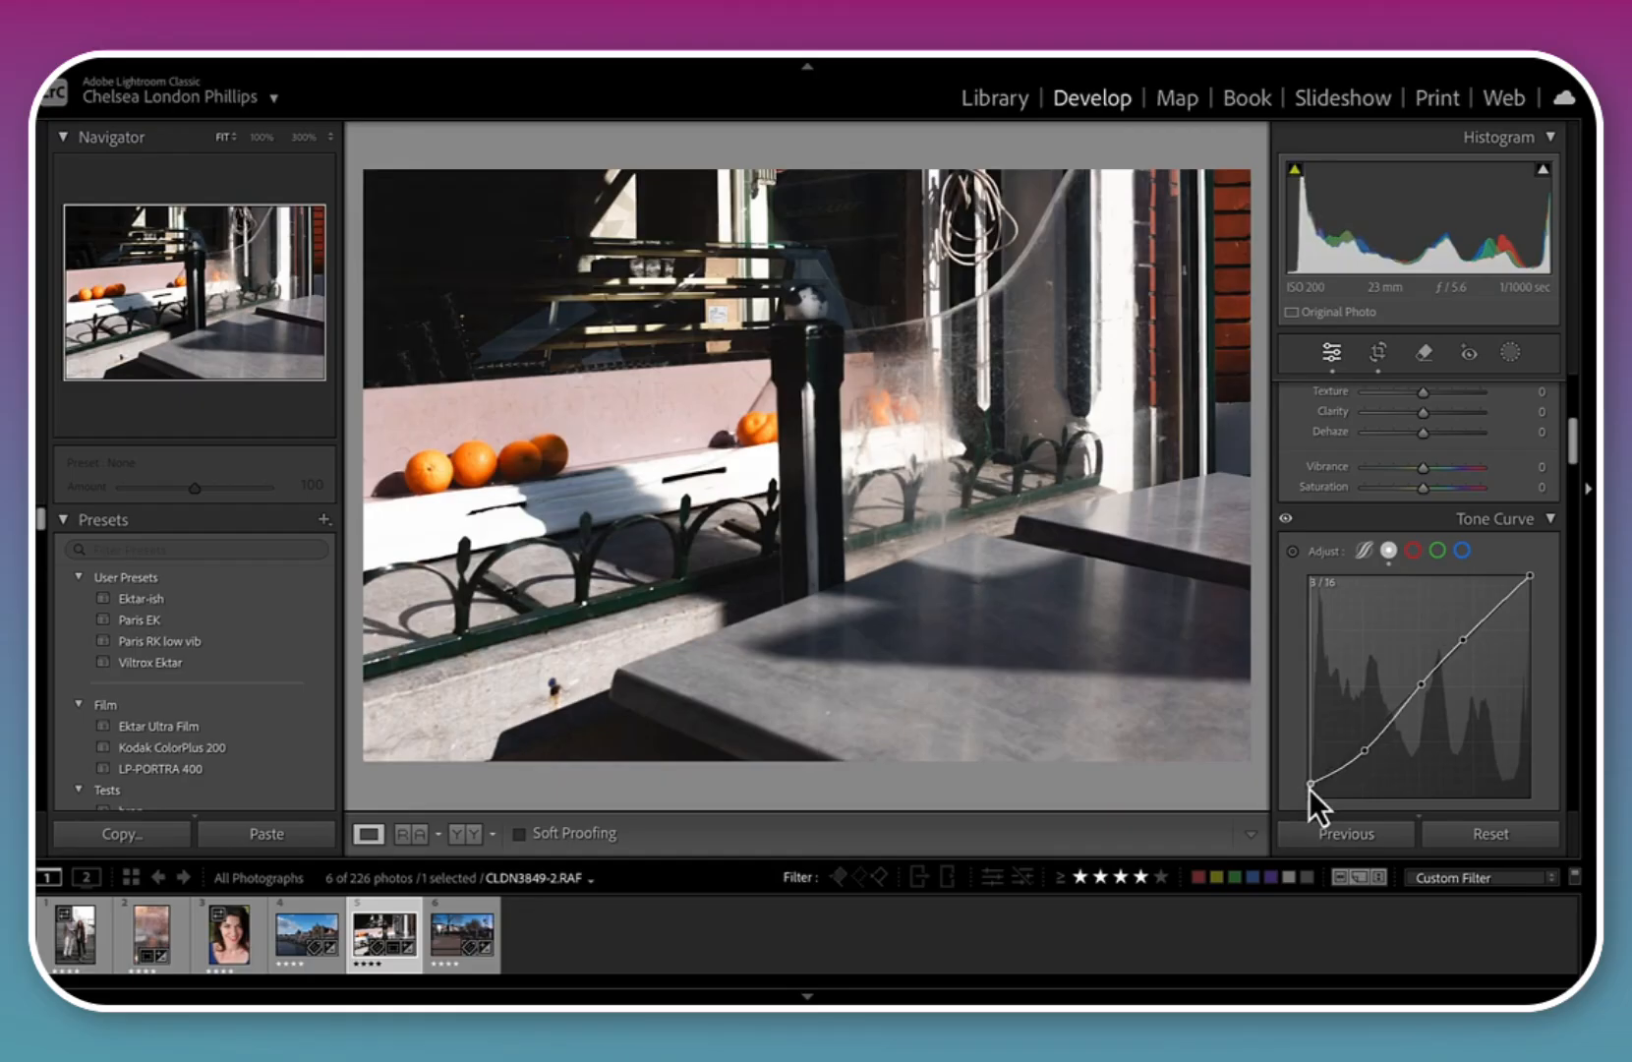
Compare the edited oranges photo with its before view several times
{"action": "key", "text": "backslash"}
{"action": "key", "text": "backslash"}
{"action": "key", "text": "backslash"}
{"action": "key", "text": "backslash"}
{"action": "key", "text": "backslash"}
{"action": "key", "text": "backslash"}
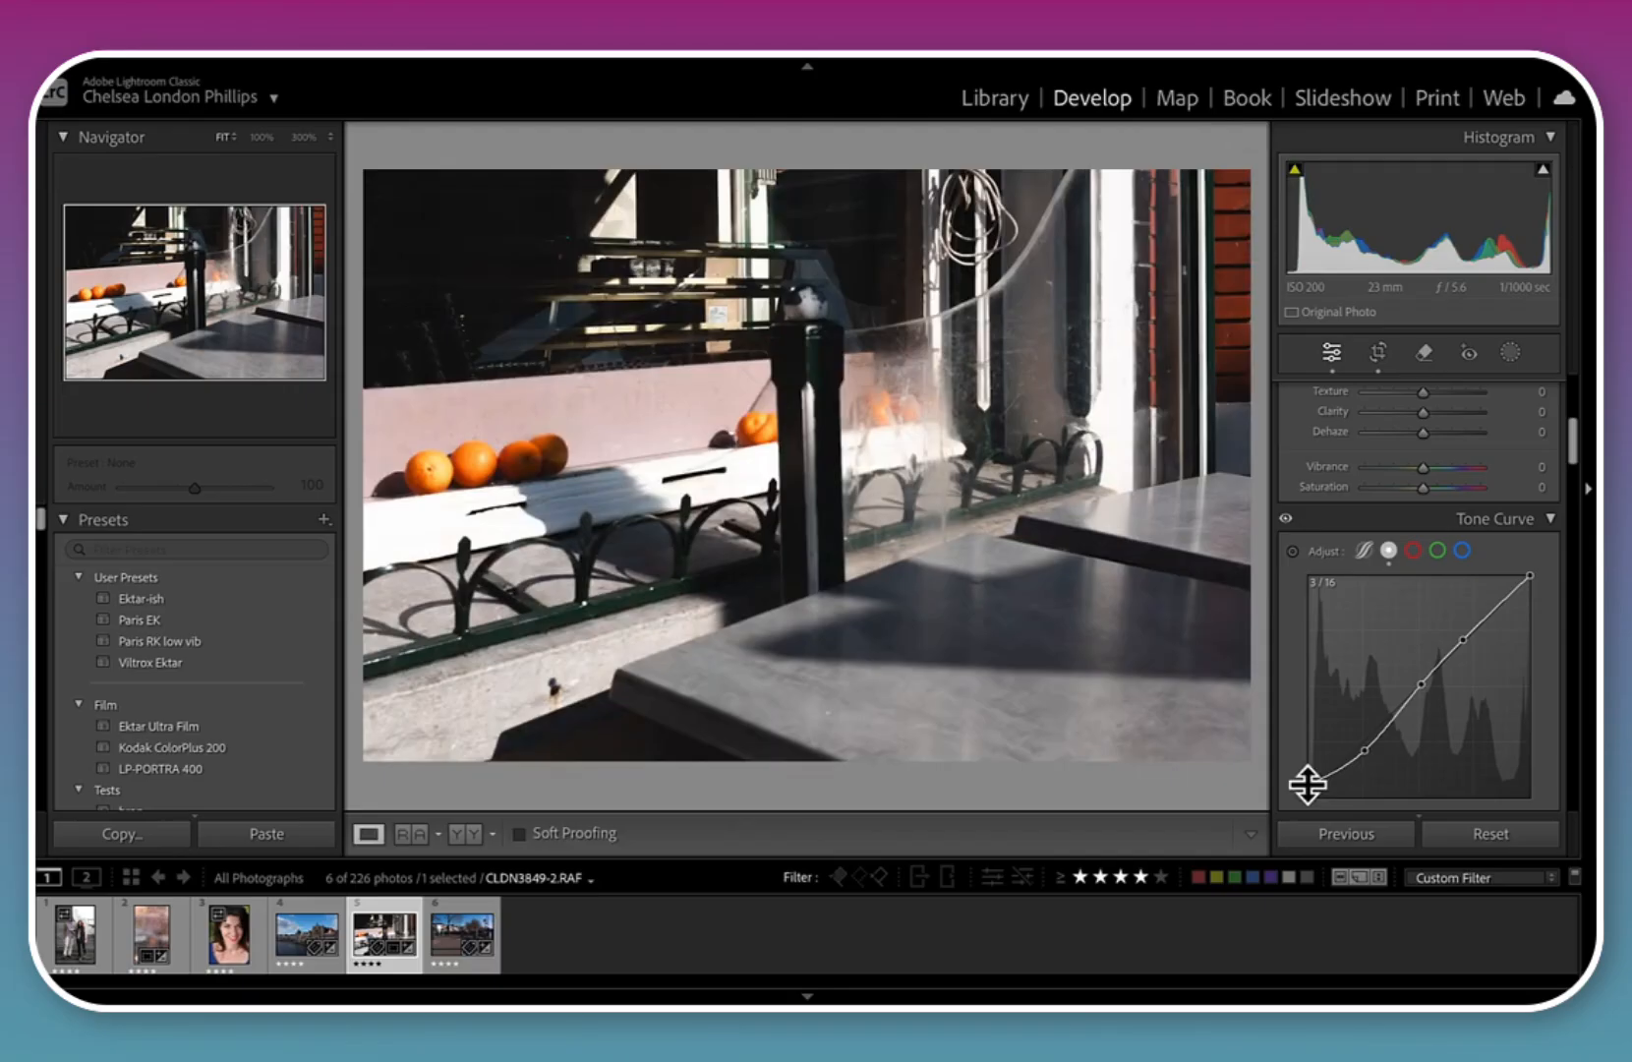